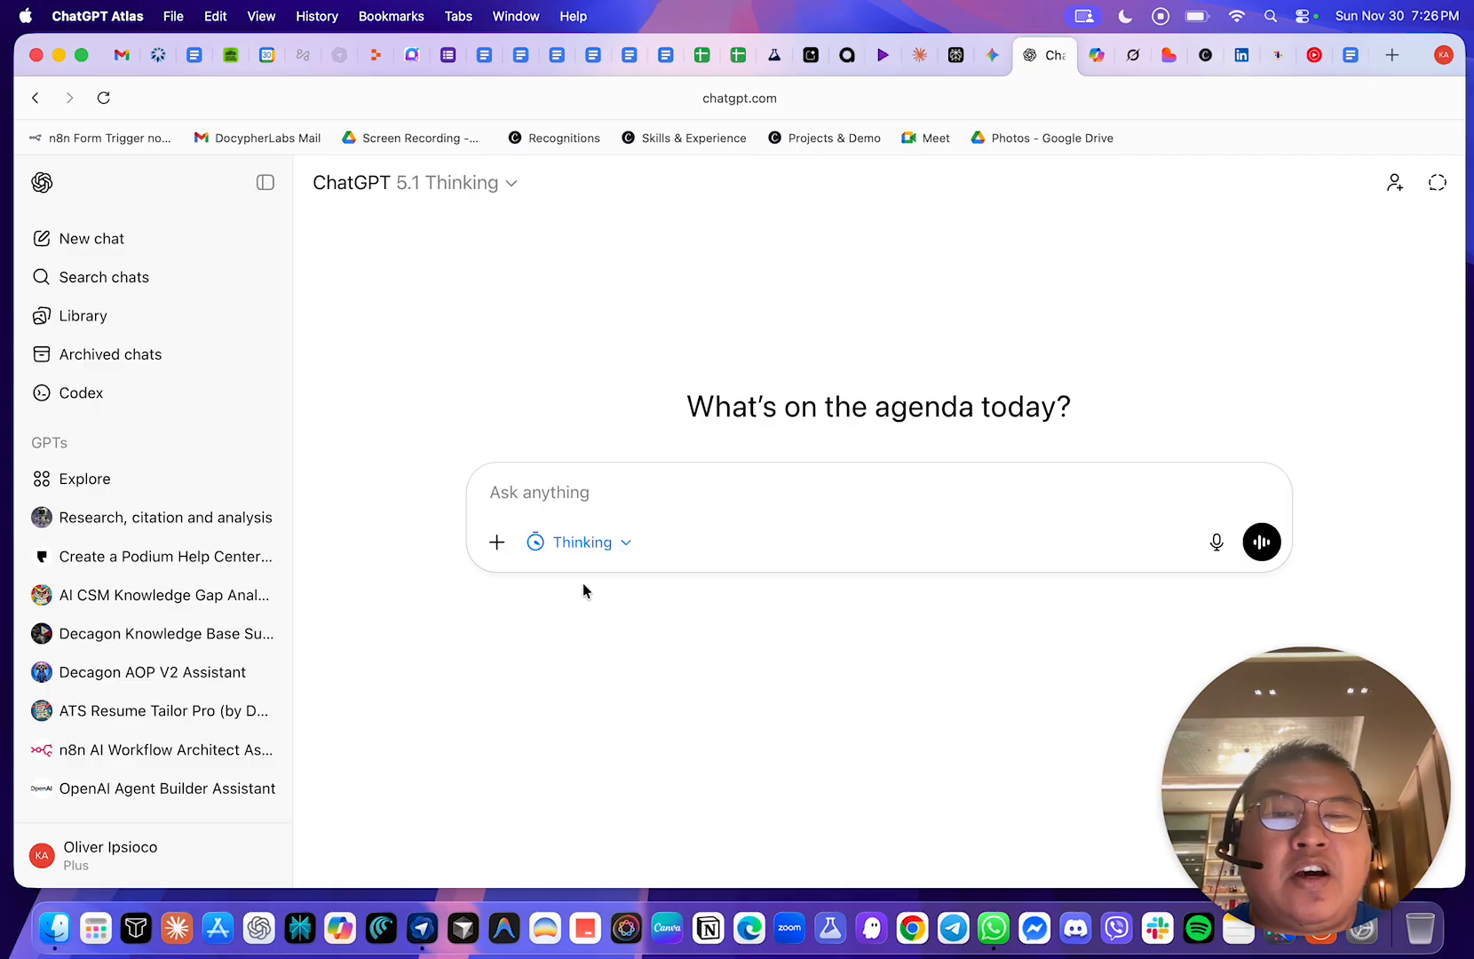
- Turn off the Thinking mode for the new chat and open the Explore GPTs page
click(535, 542)
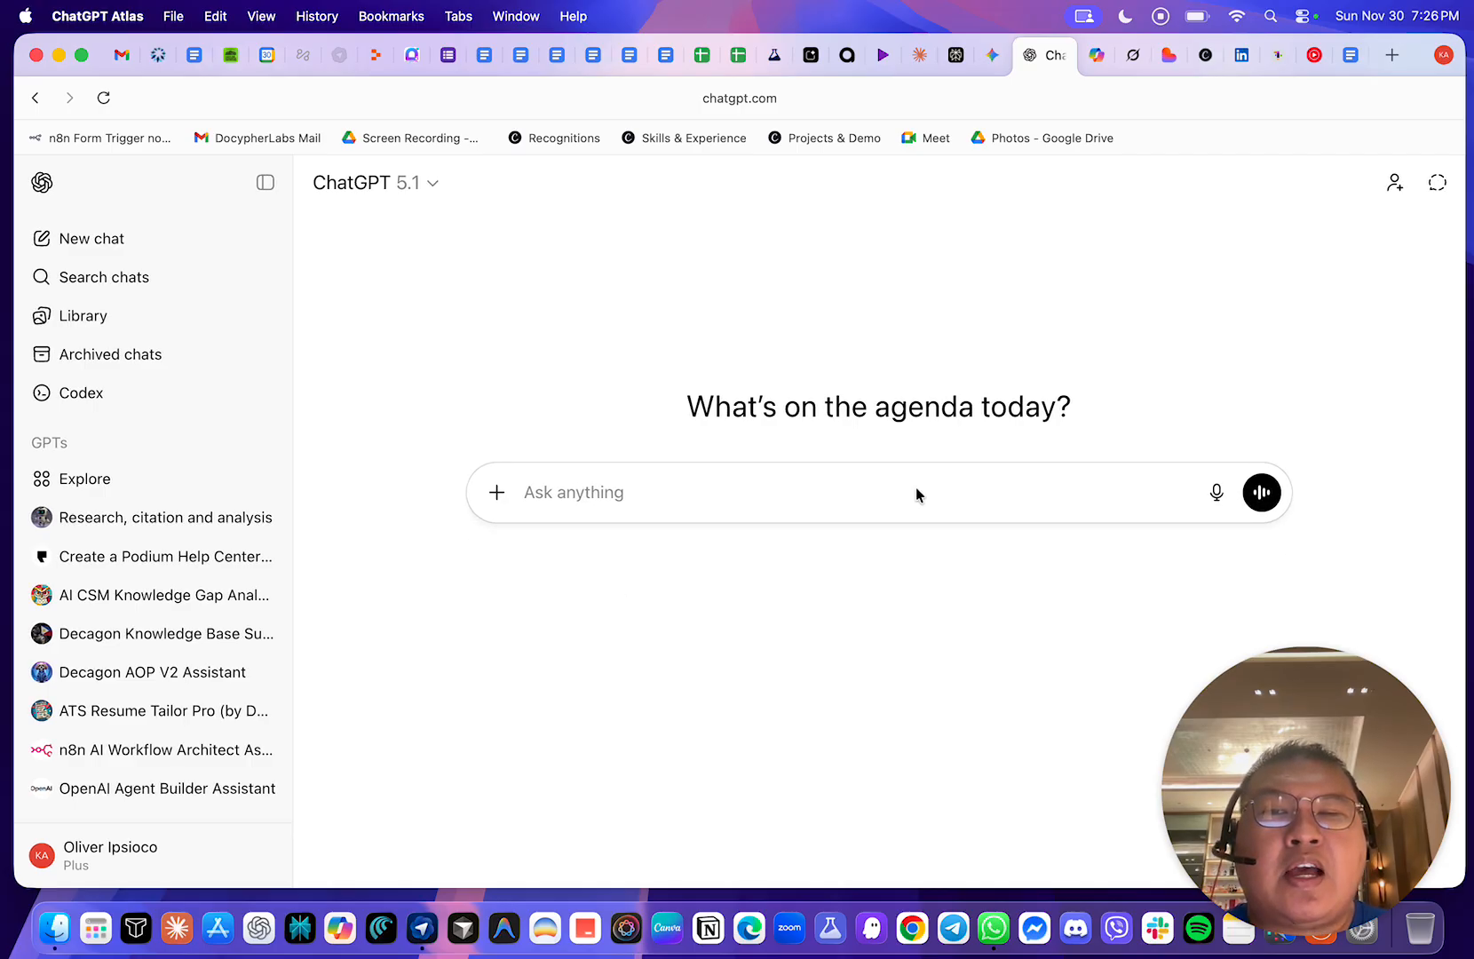
click(151, 486)
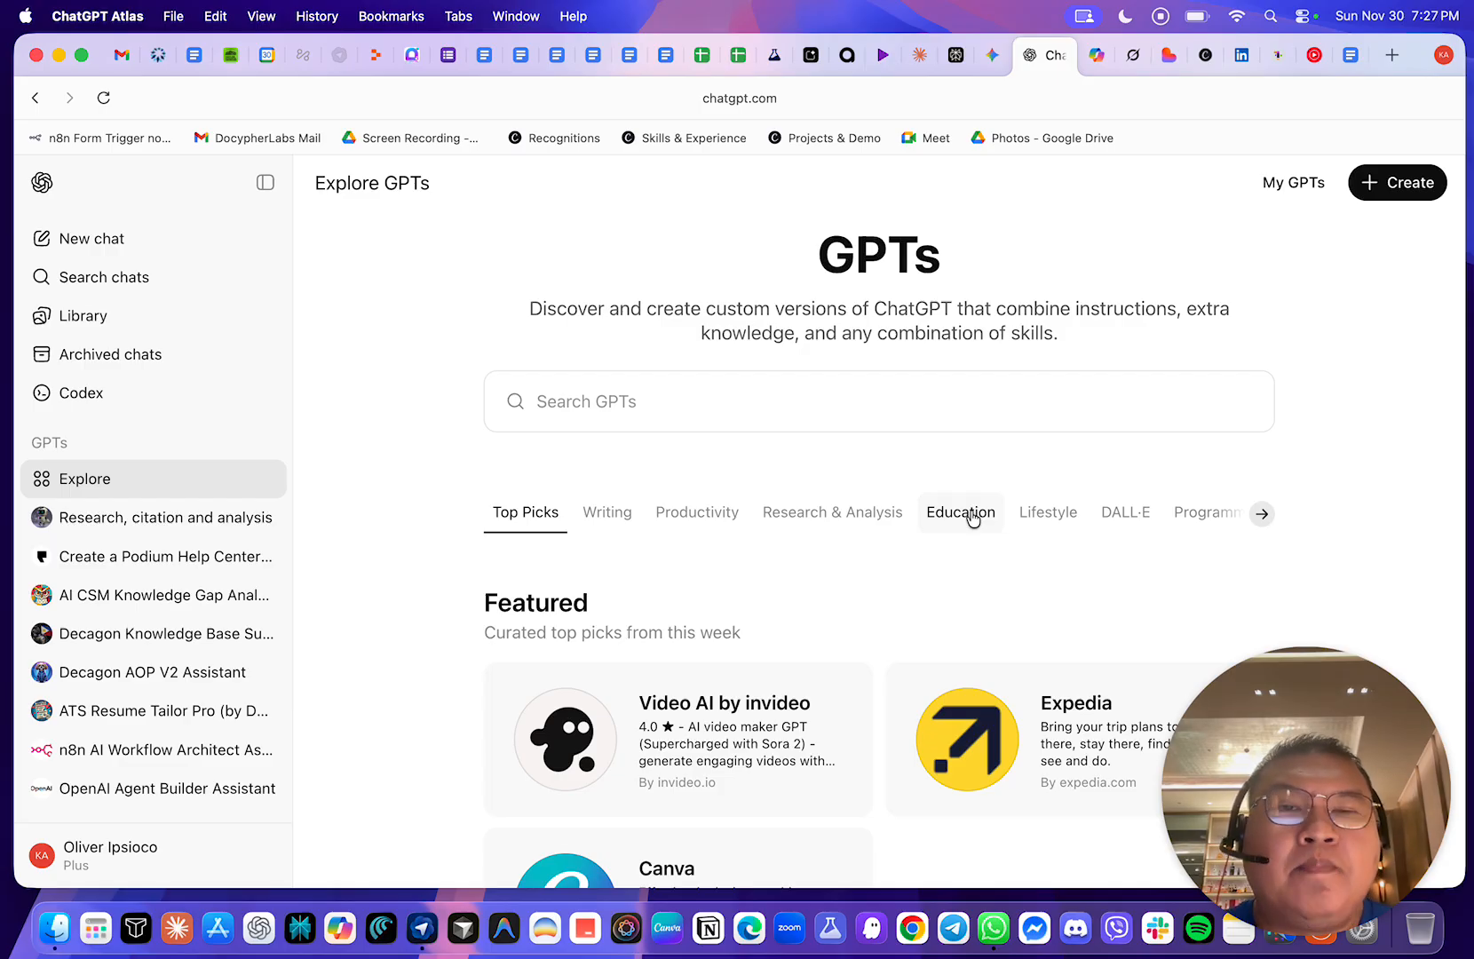
click(126, 241)
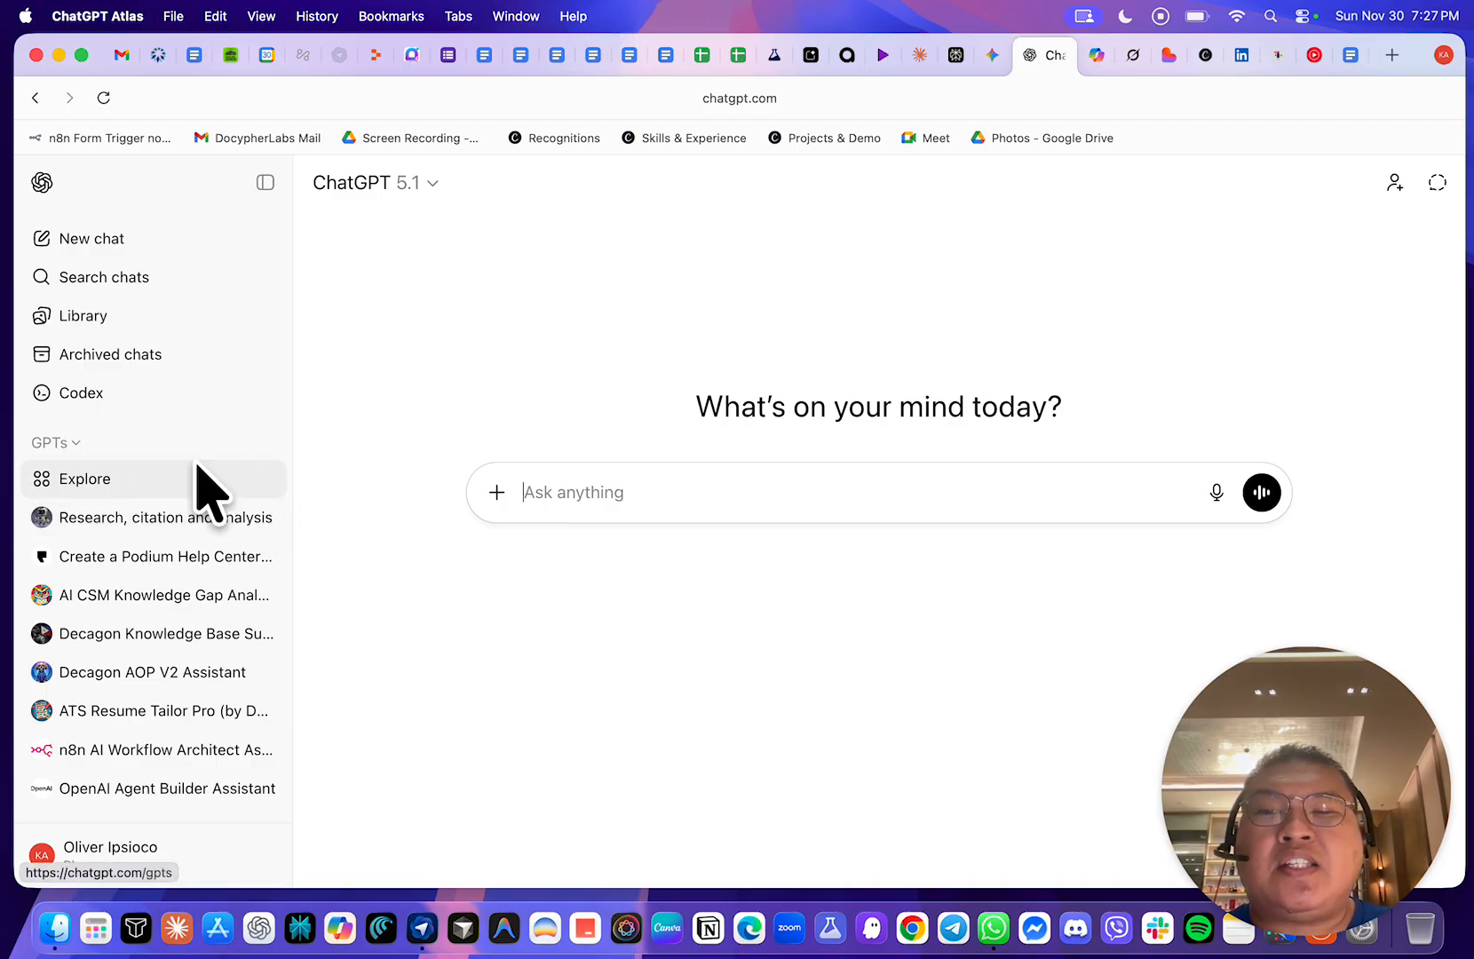
click(123, 485)
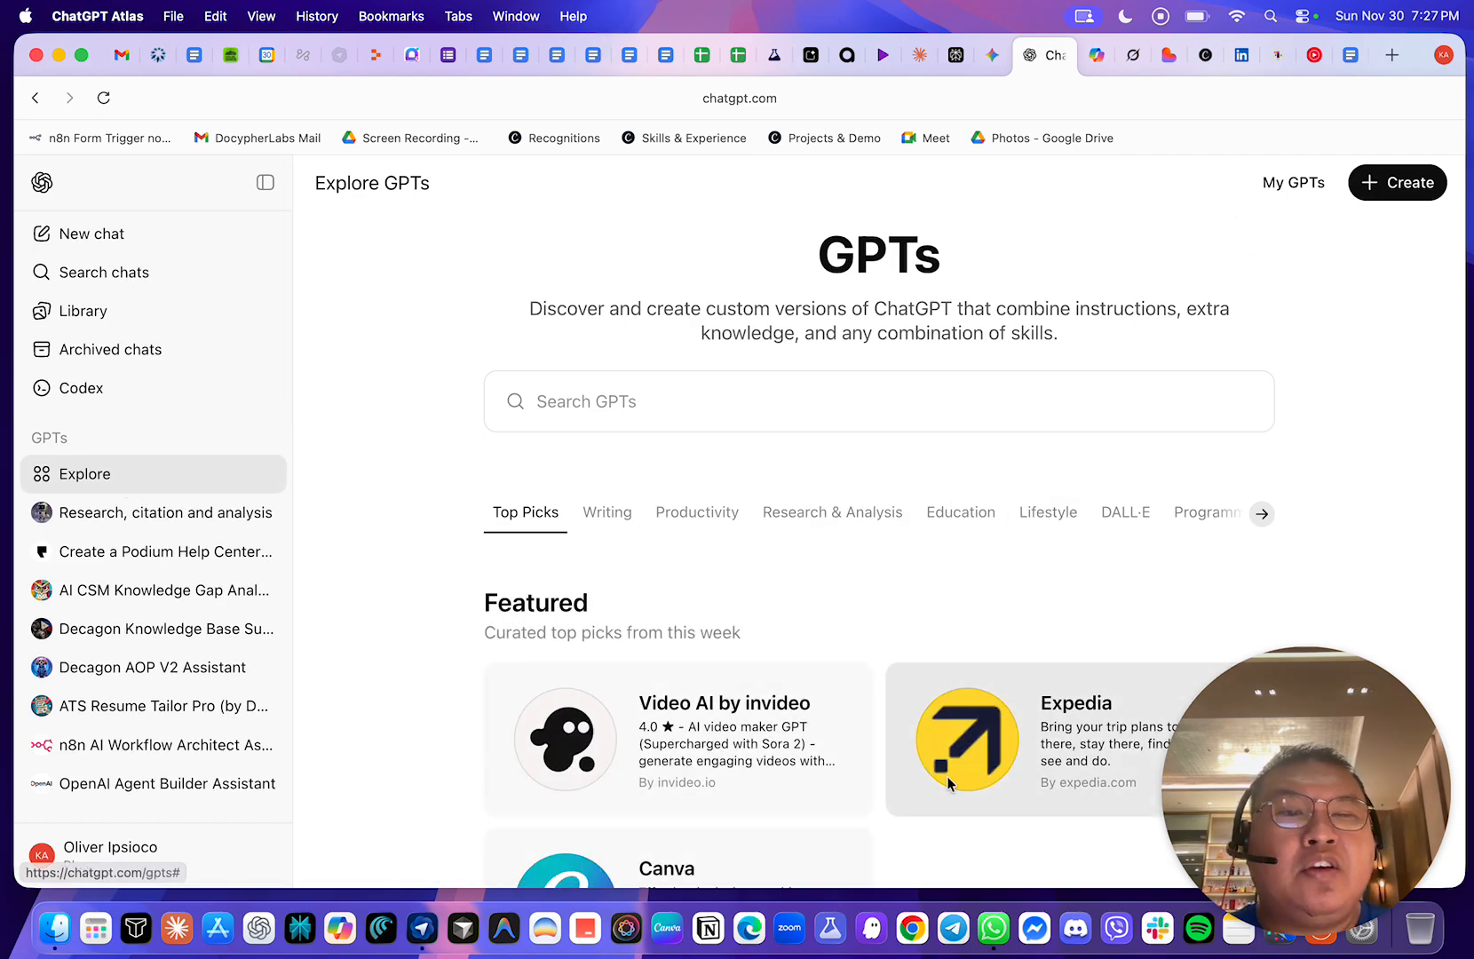
- Browse the GPT store from the featured picks through the By ChatGPT, Writing, Productivity and Research & Analysis sections
drag(1307, 774, 164, 715)
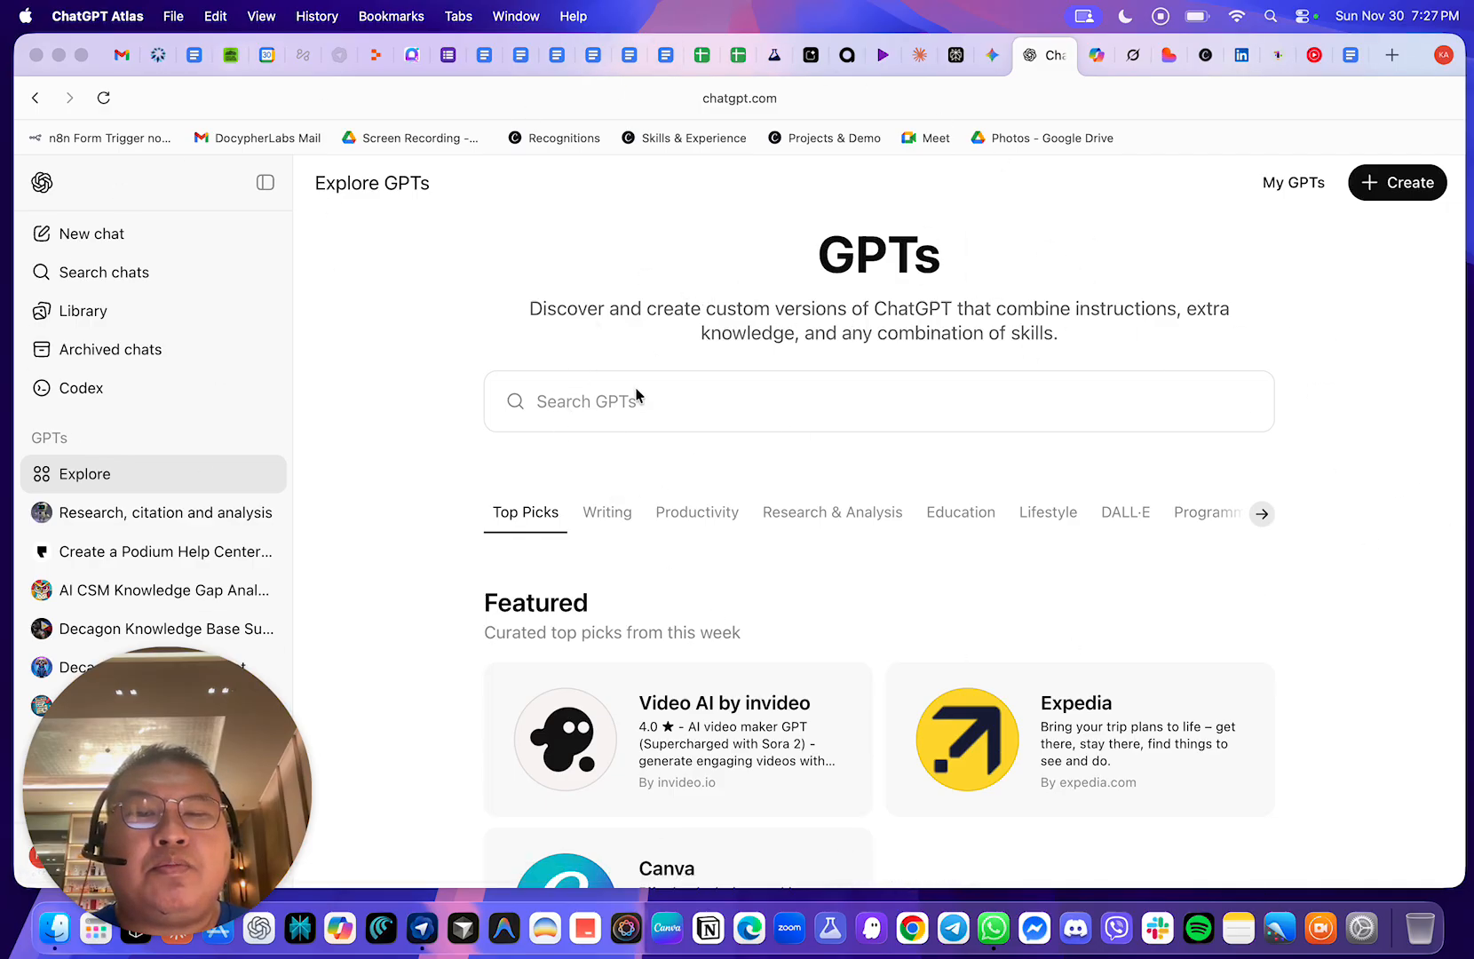
scroll(991, 597, down, 2)
scroll(990, 597, down, 5)
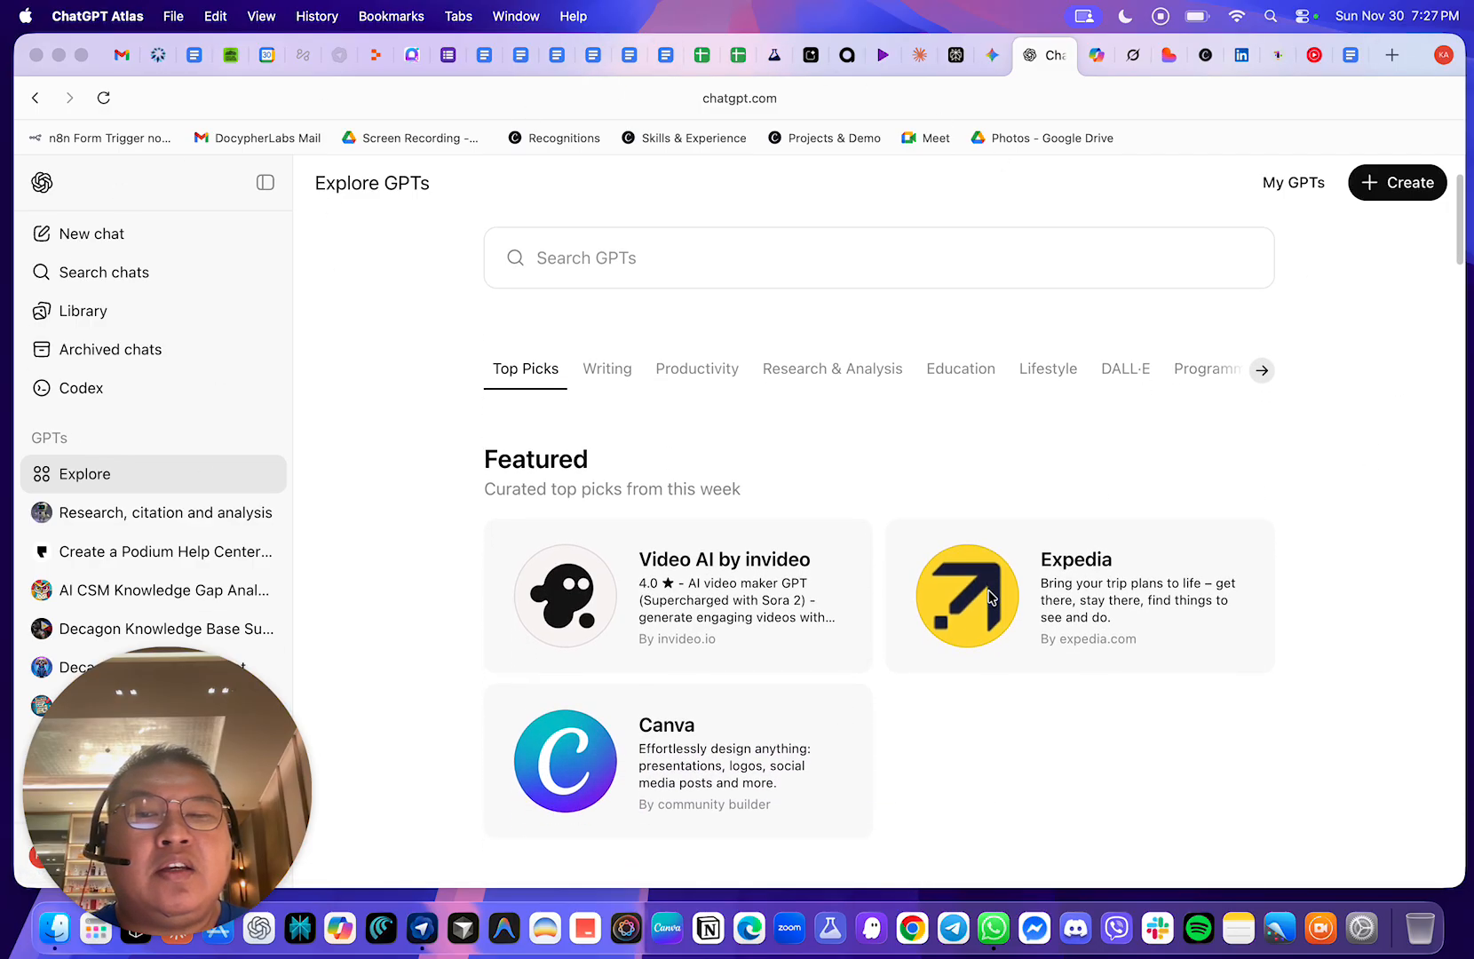
scroll(991, 597, down, 10)
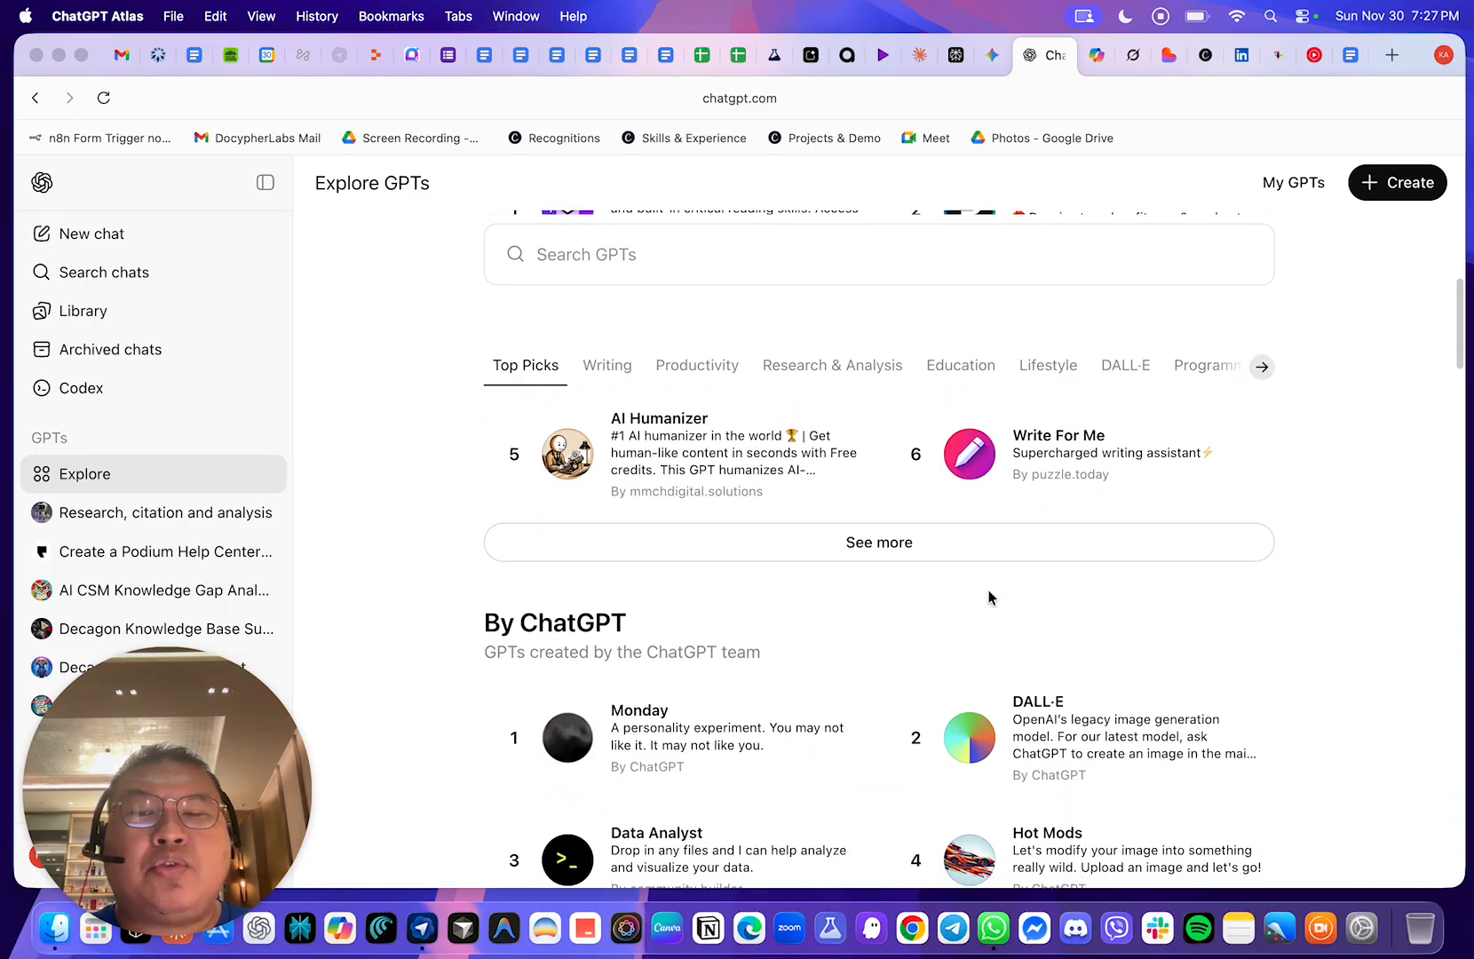
scroll(990, 597, down, 2)
scroll(990, 597, down, 2)
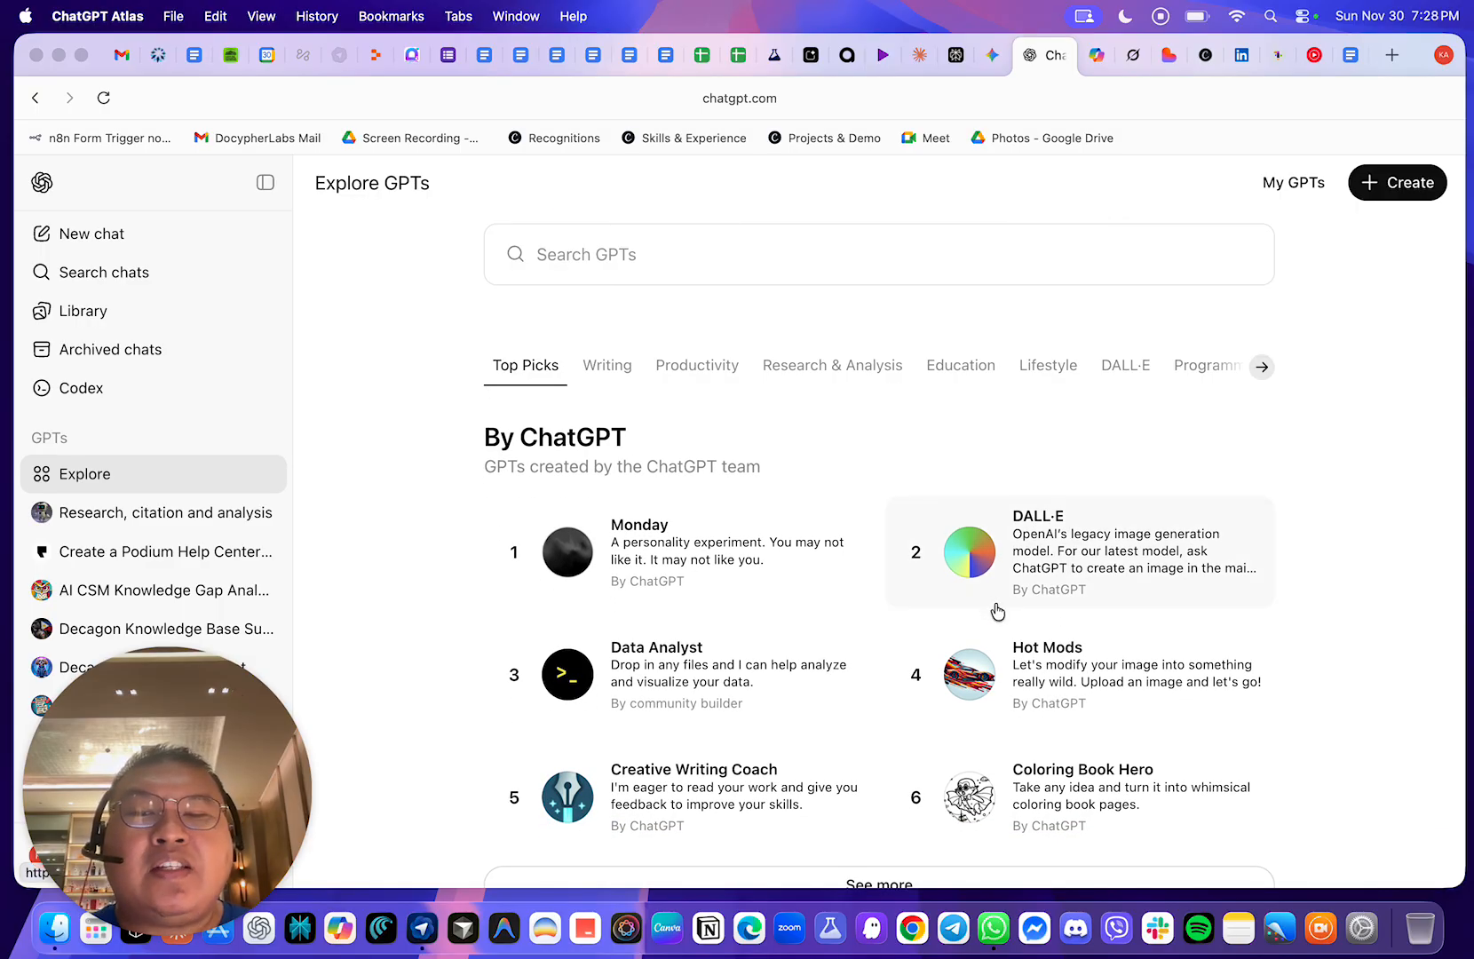
scroll(997, 611, down, 12)
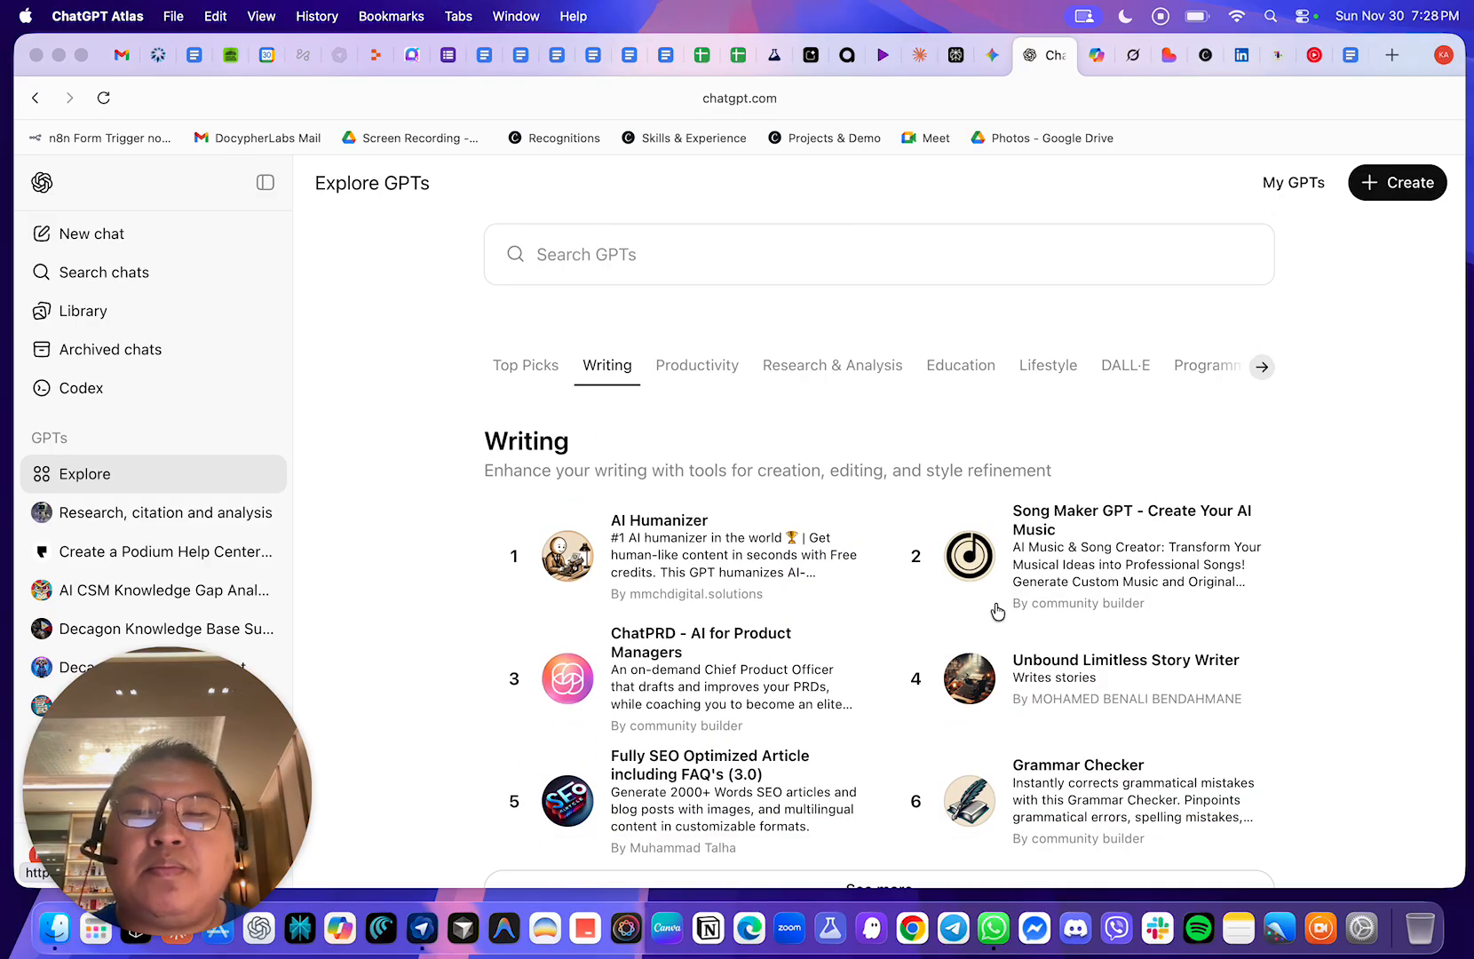
scroll(997, 611, down, 20)
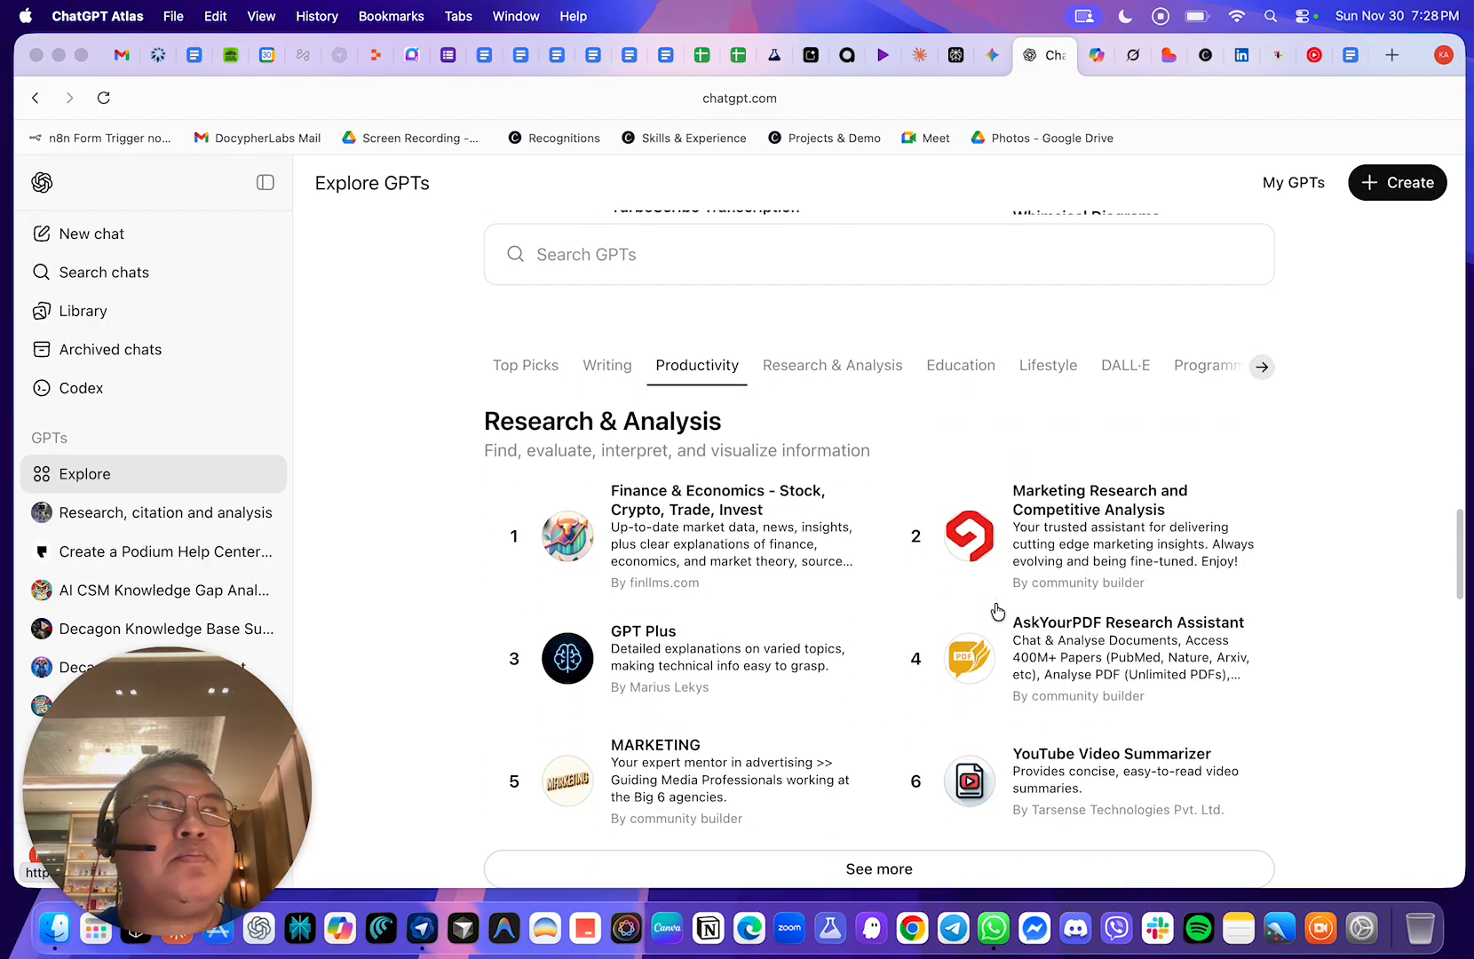
scroll(999, 611, up, 20)
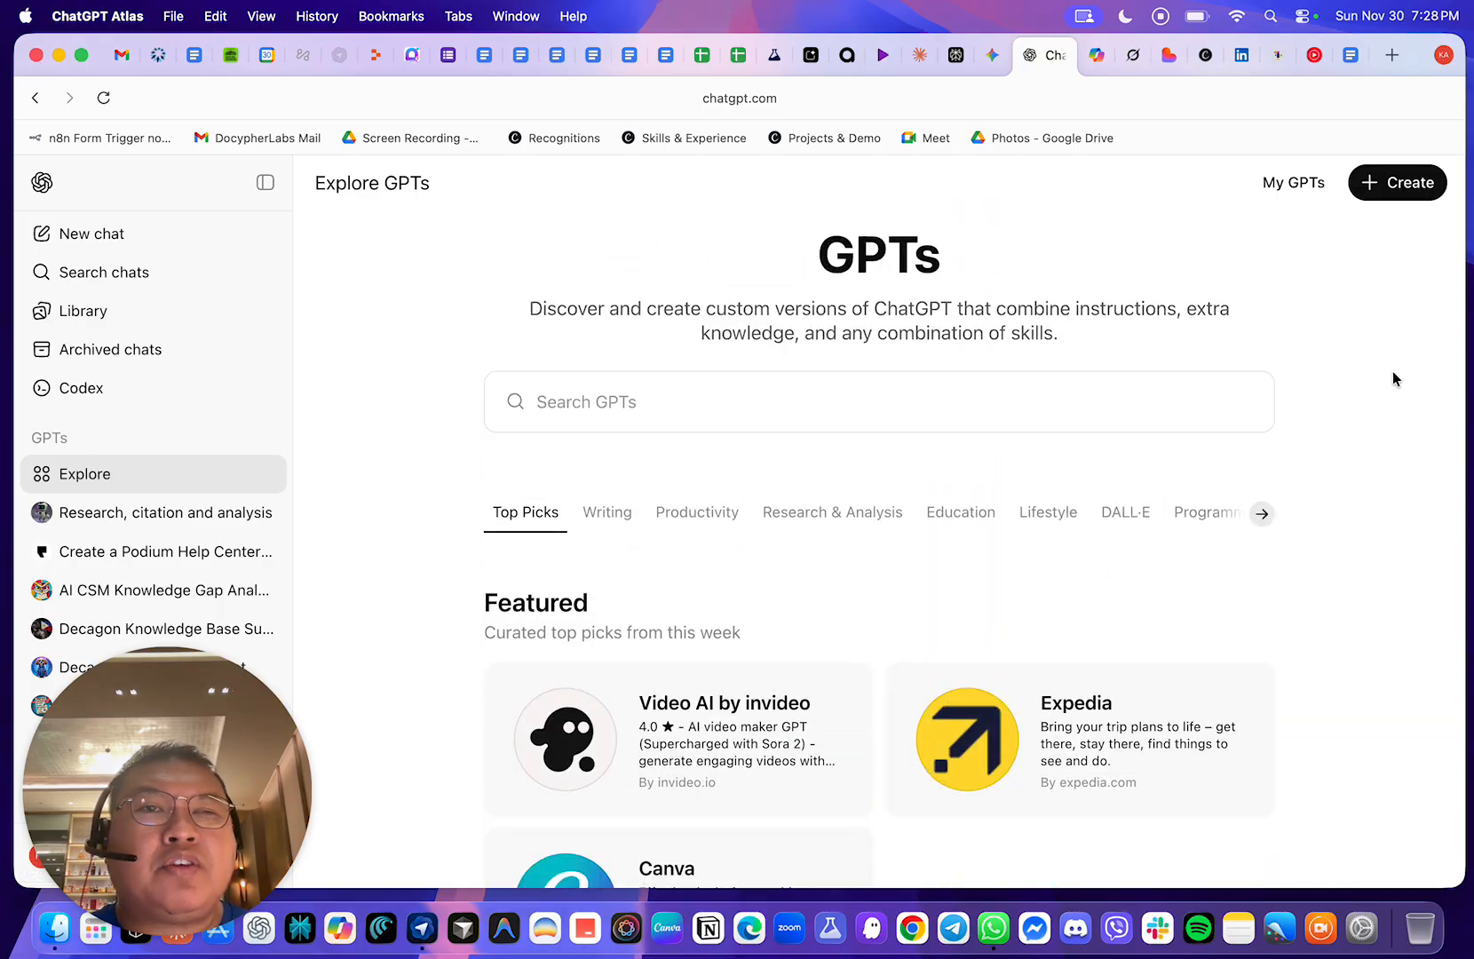
- Start creating a new custom GPT from the Explore GPTs page
click(1387, 194)
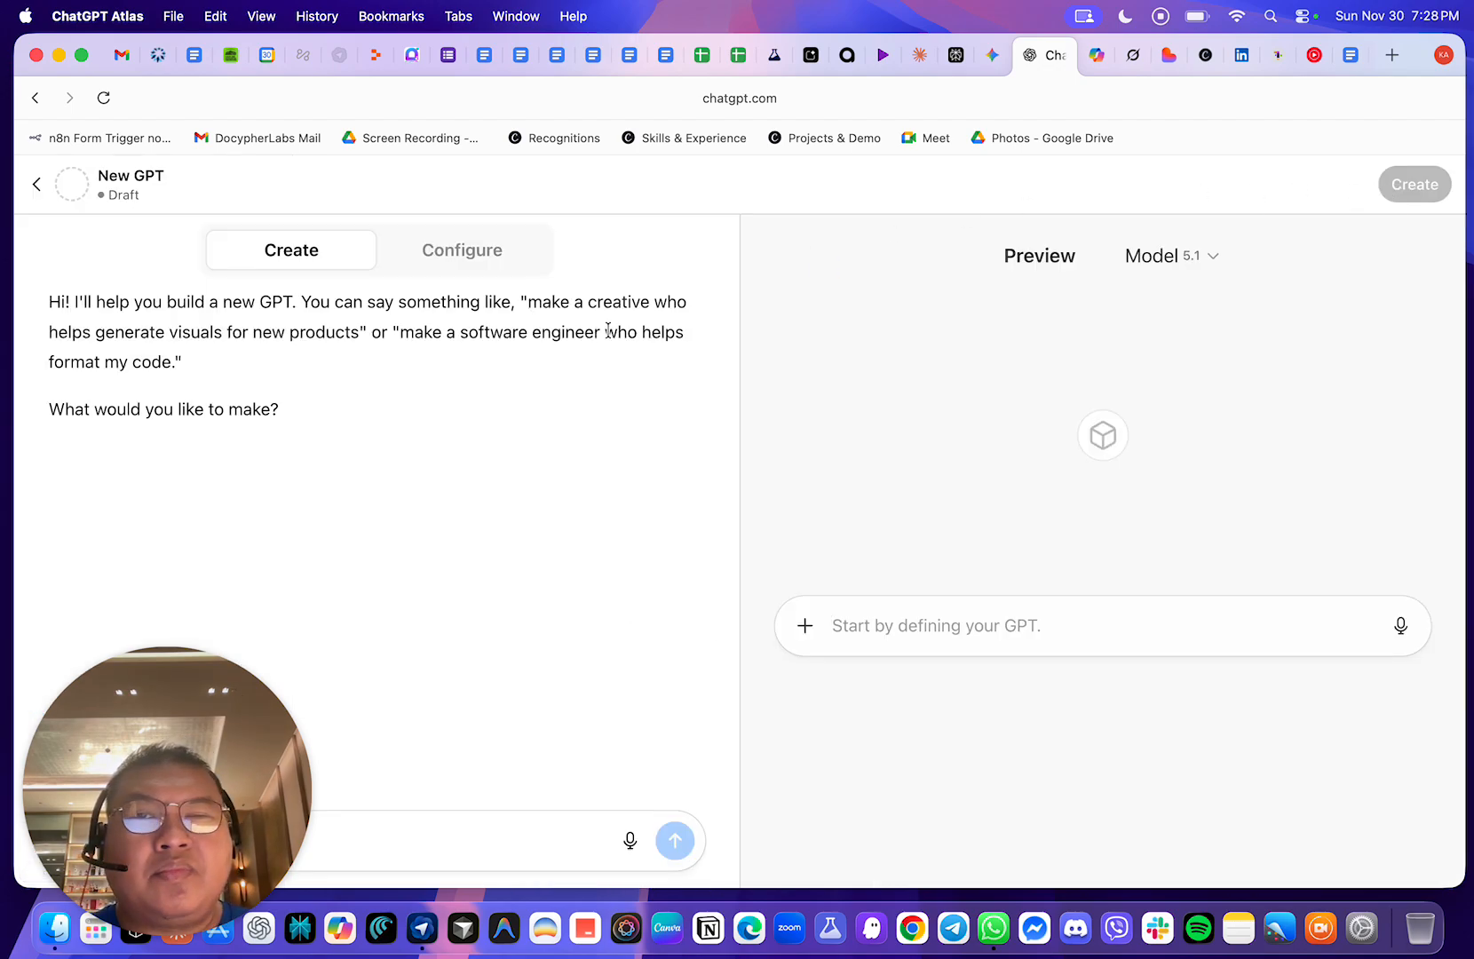
drag(237, 633, 1082, 314)
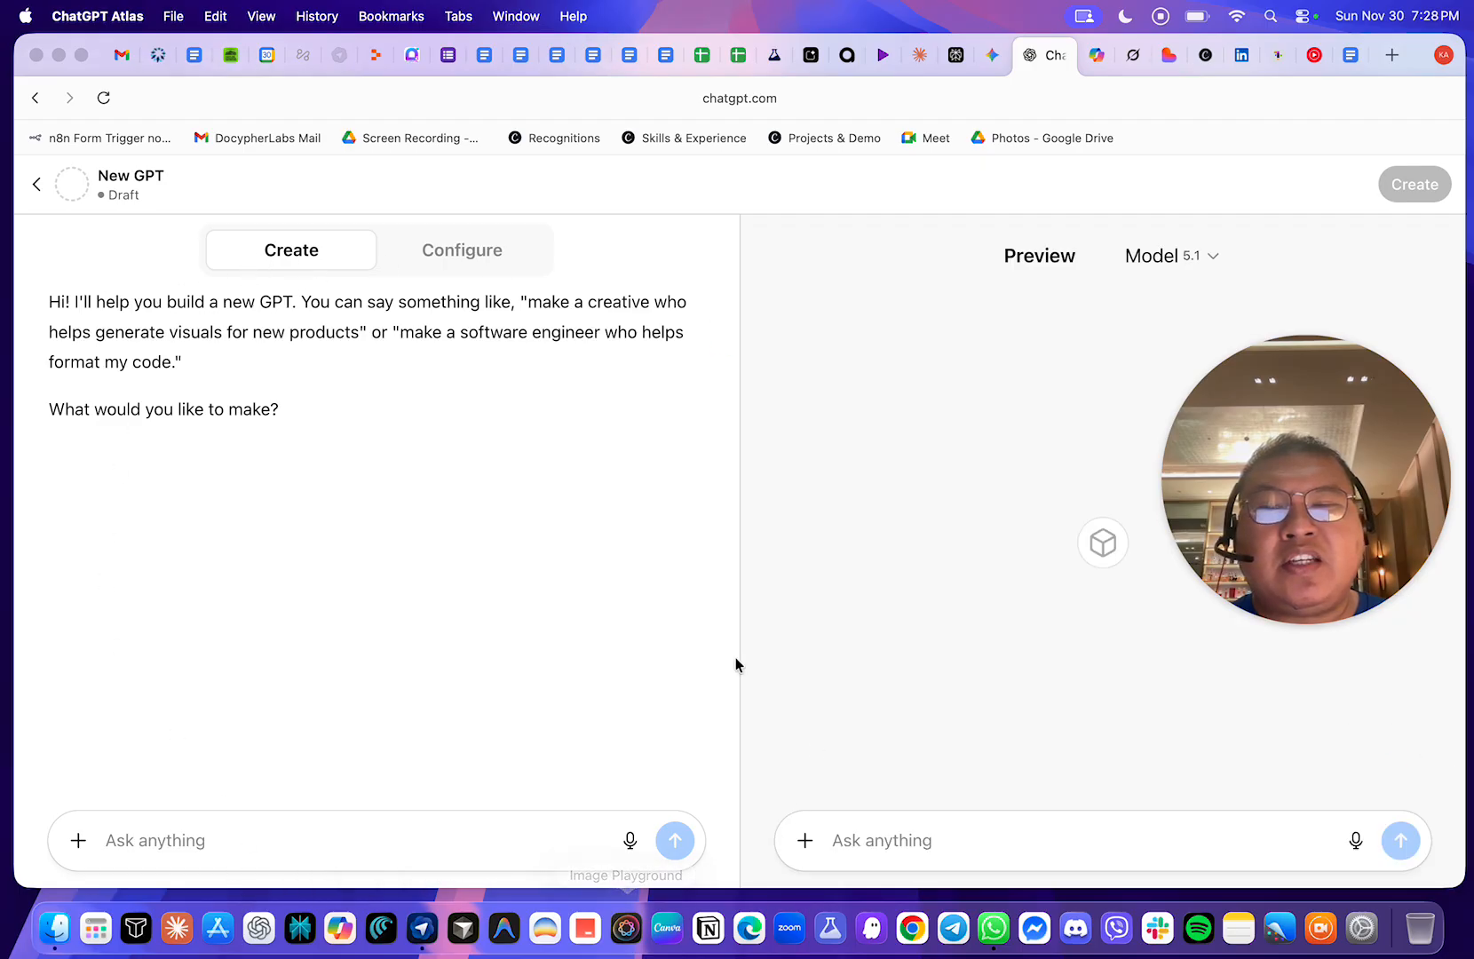
click(293, 831)
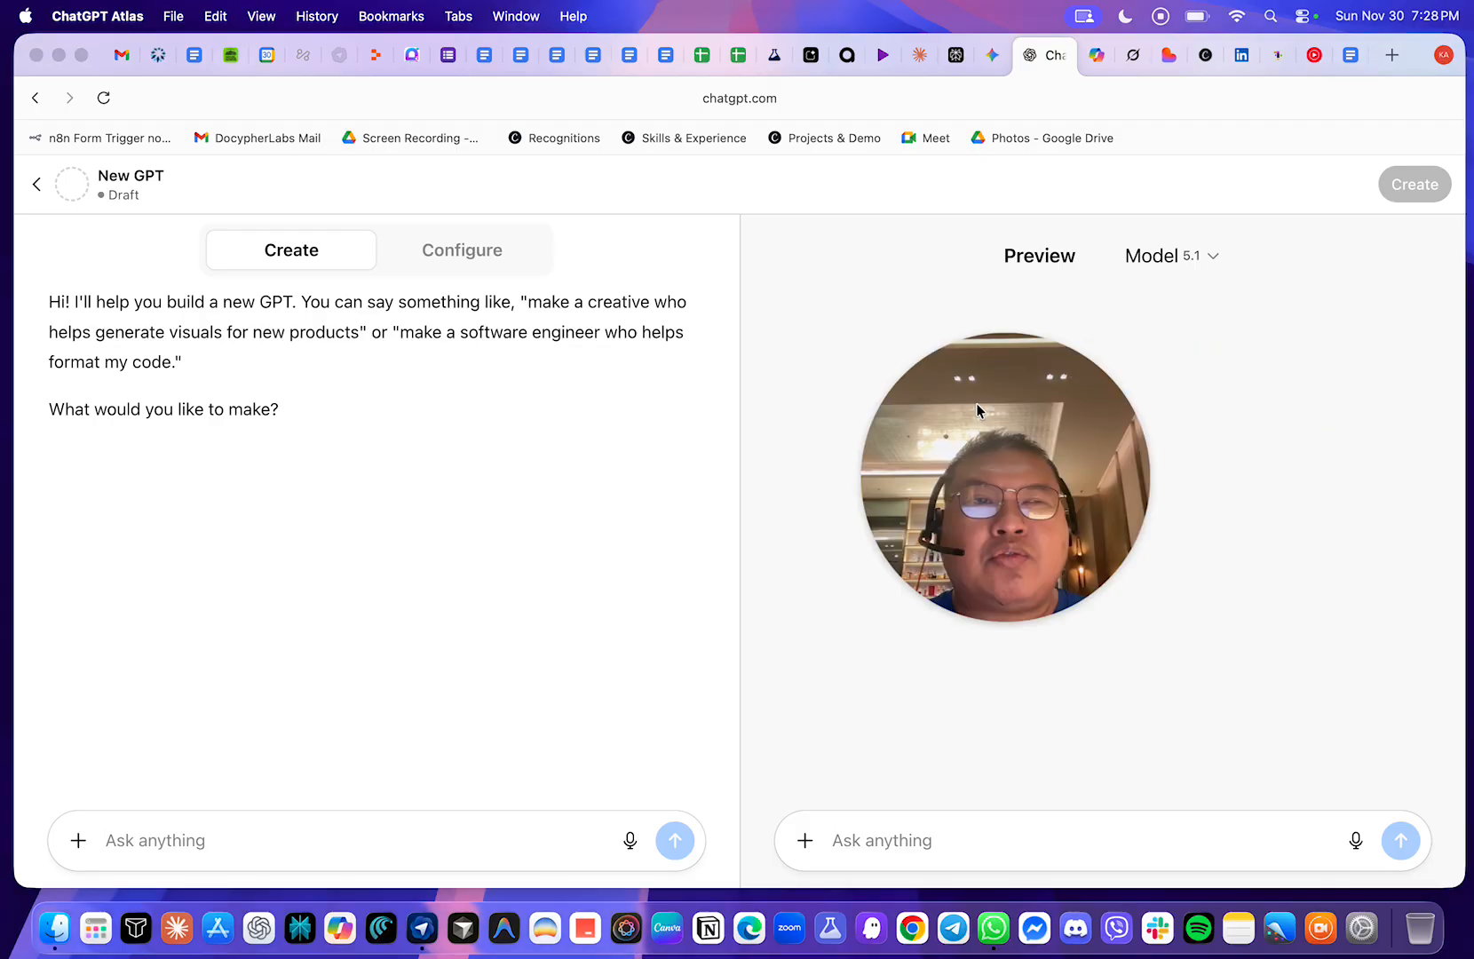
- Review the models offered for the GPT preview, including the legacy models, keeping the current choice
click(1213, 266)
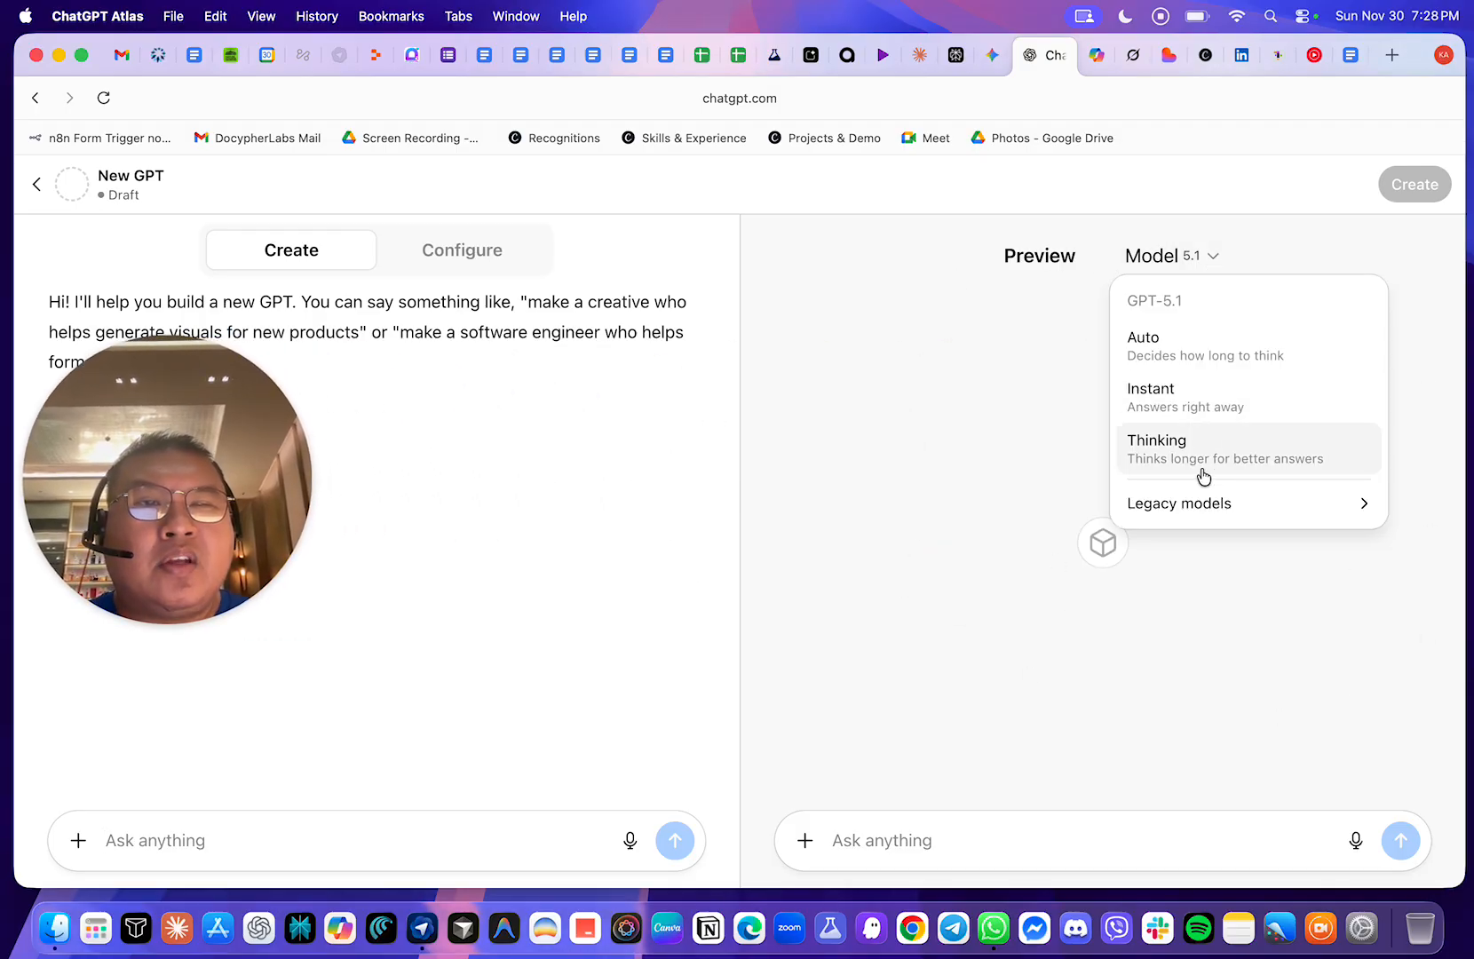
mouse_move(1208, 504)
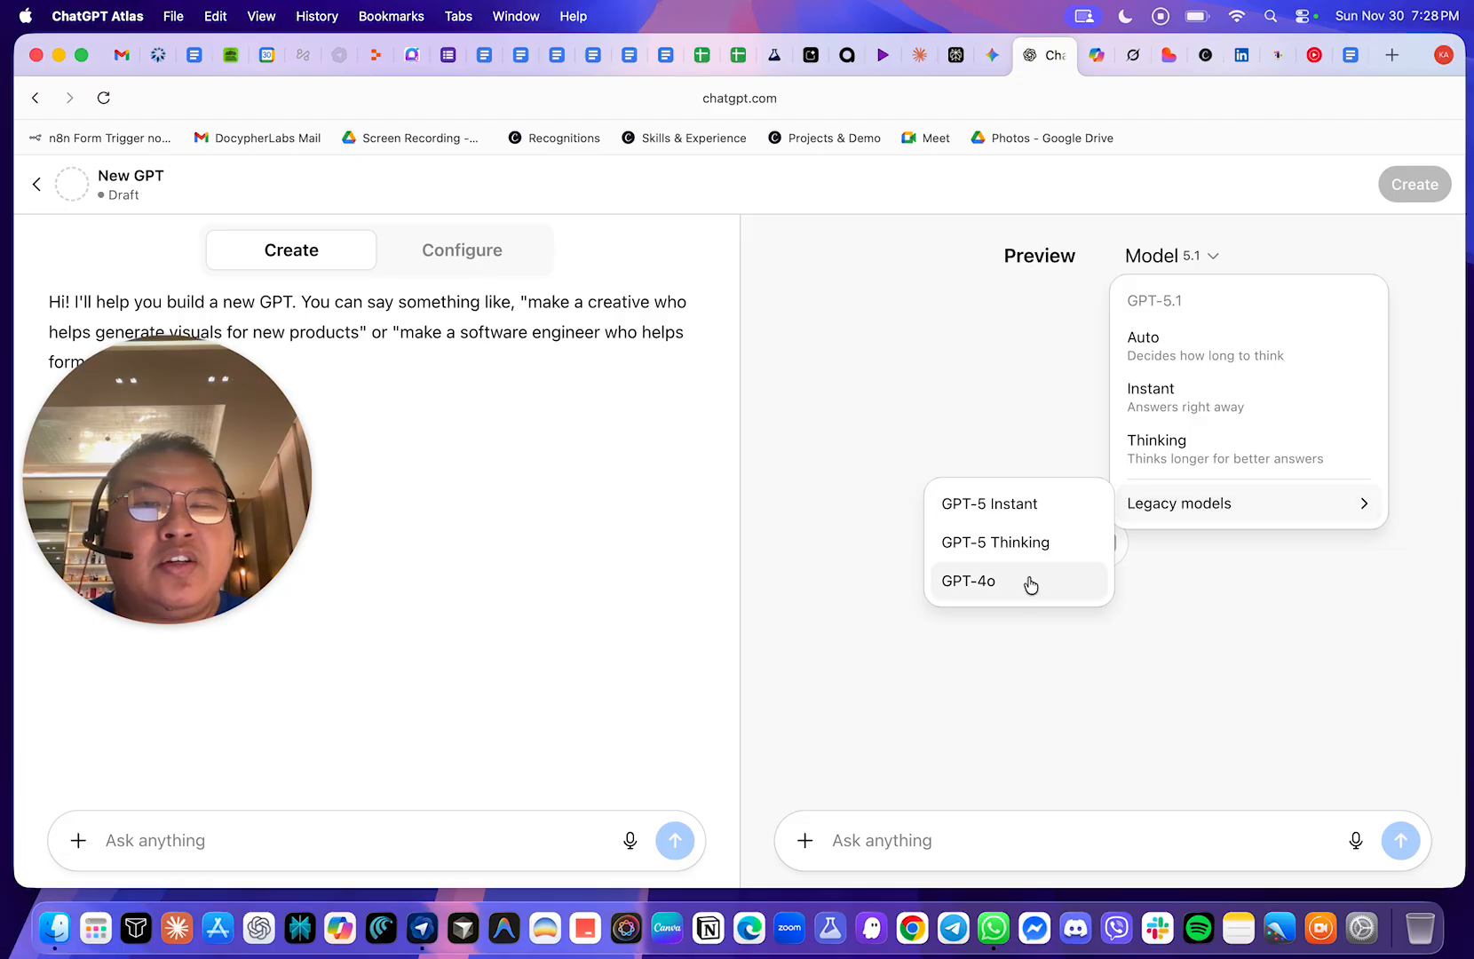
click(1000, 386)
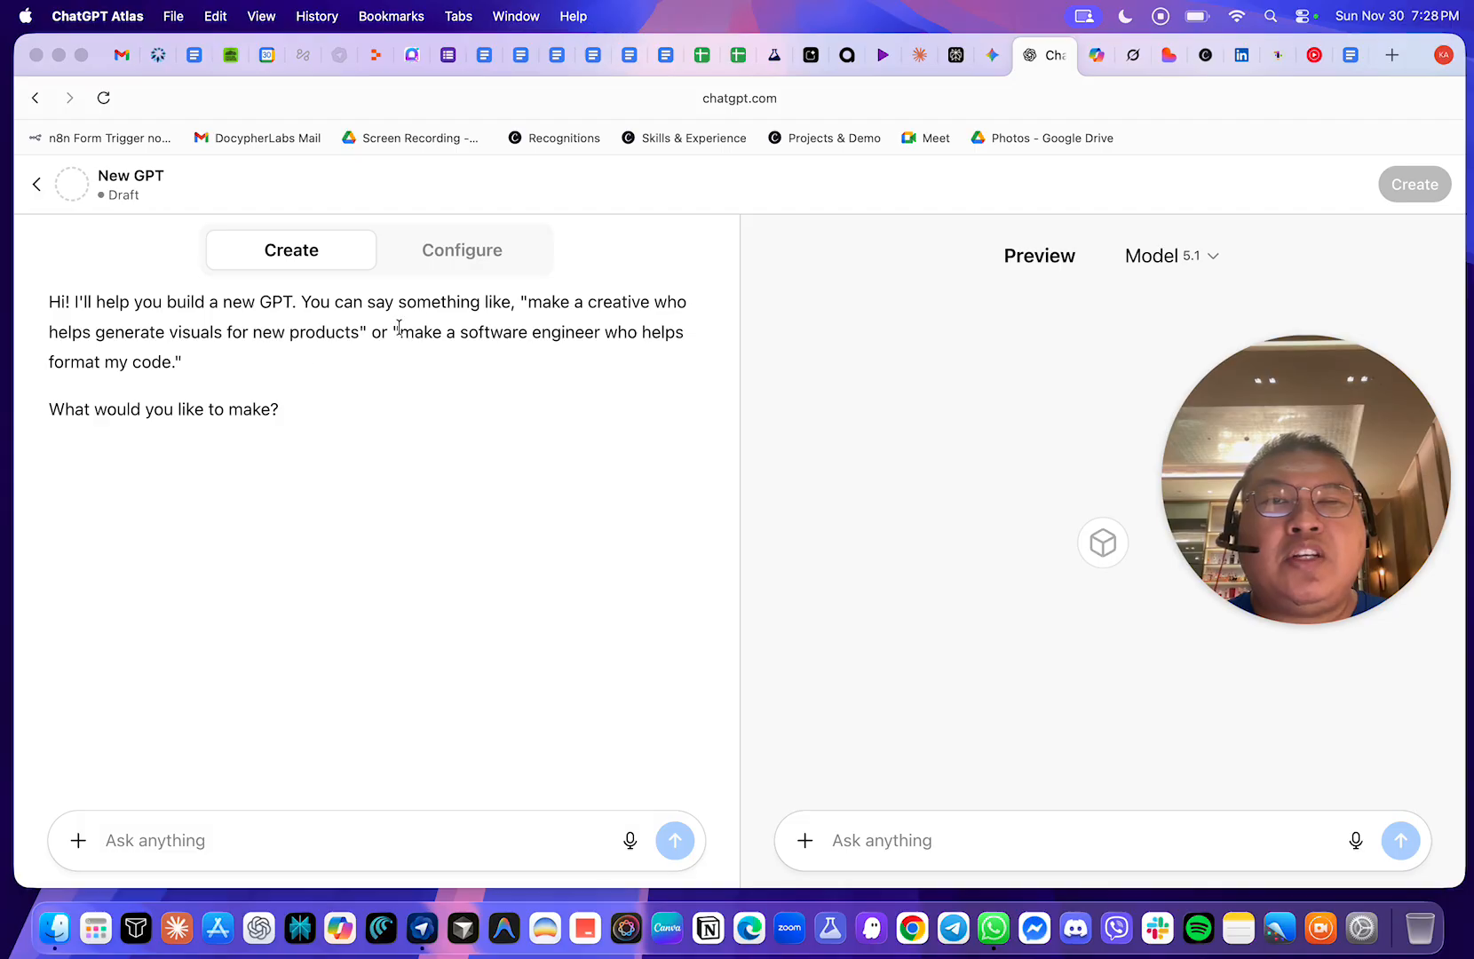
- Switch the new GPT draft to its Configure settings and look over the whole form
click(473, 249)
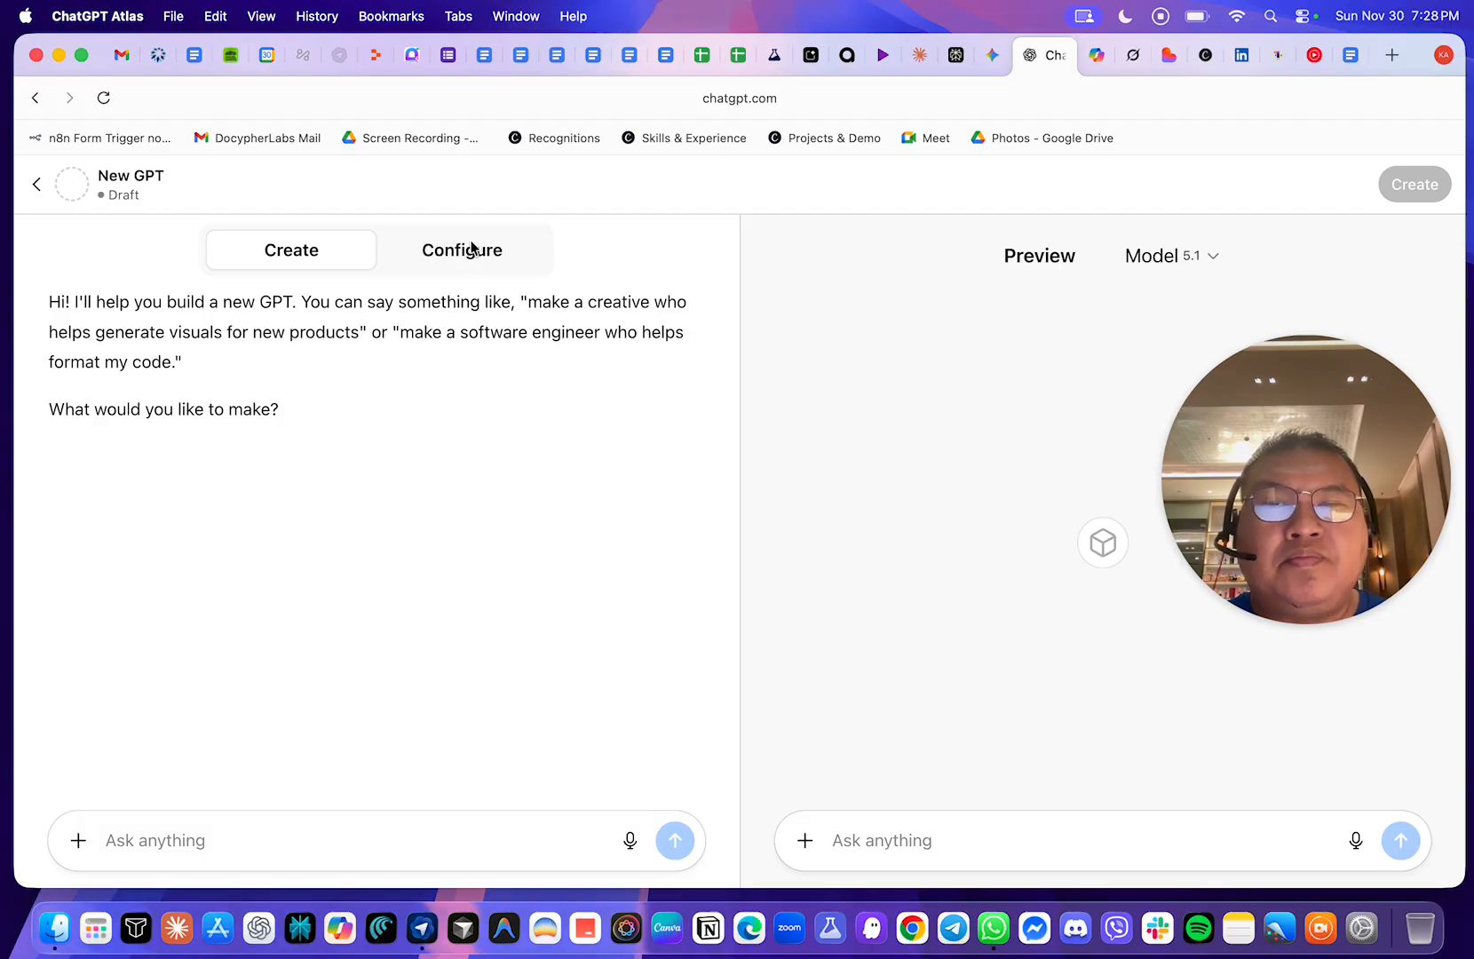
click(472, 251)
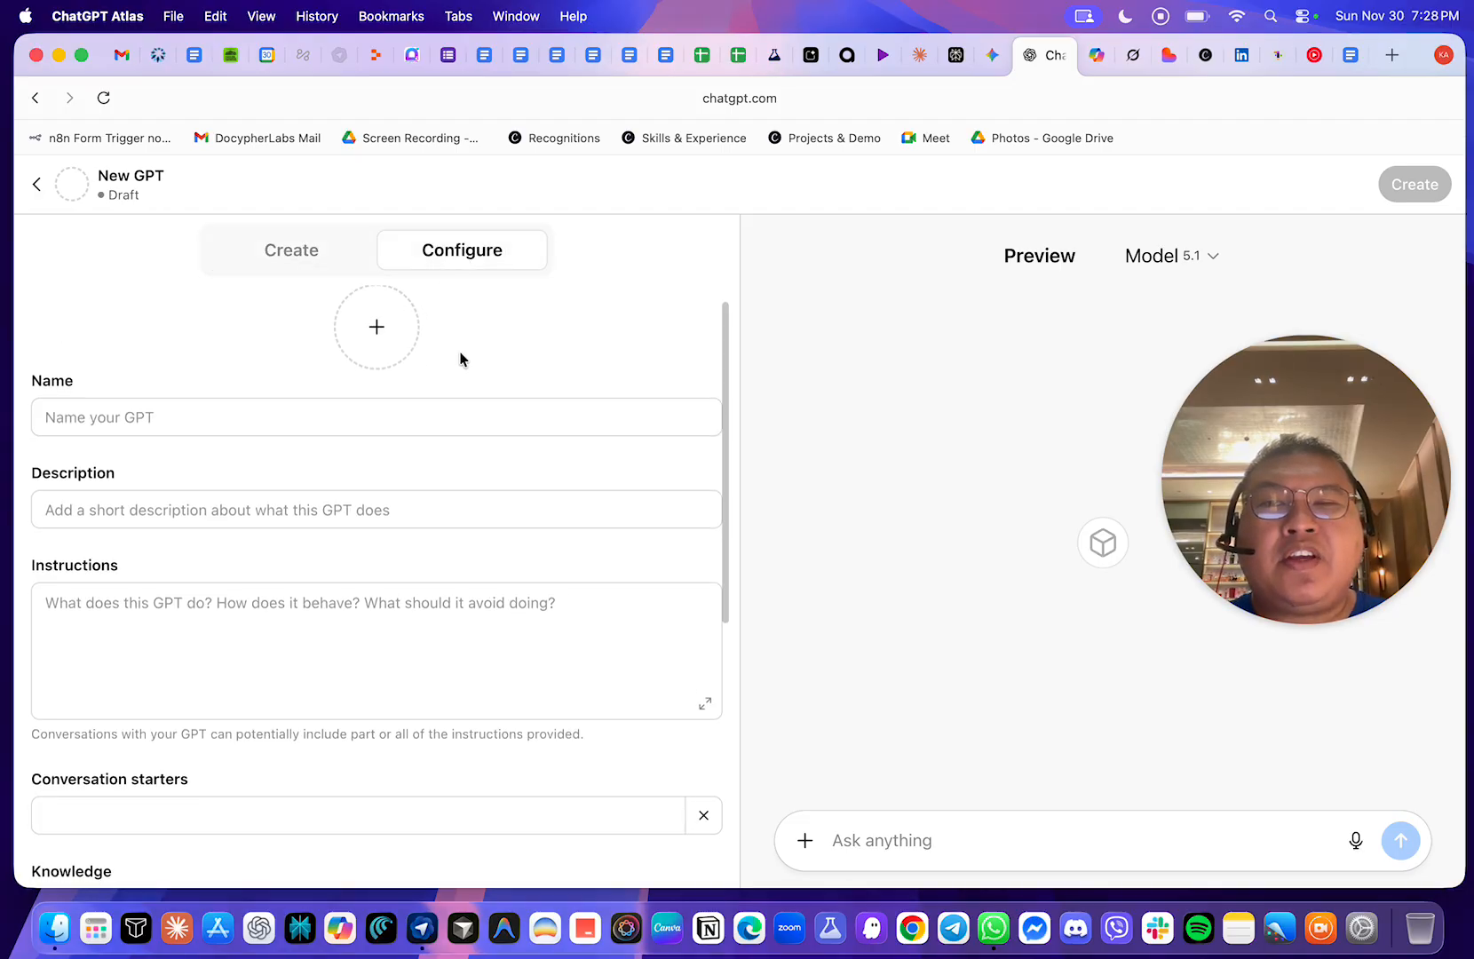
scroll(413, 440, down, 6)
scroll(413, 443, up, 6)
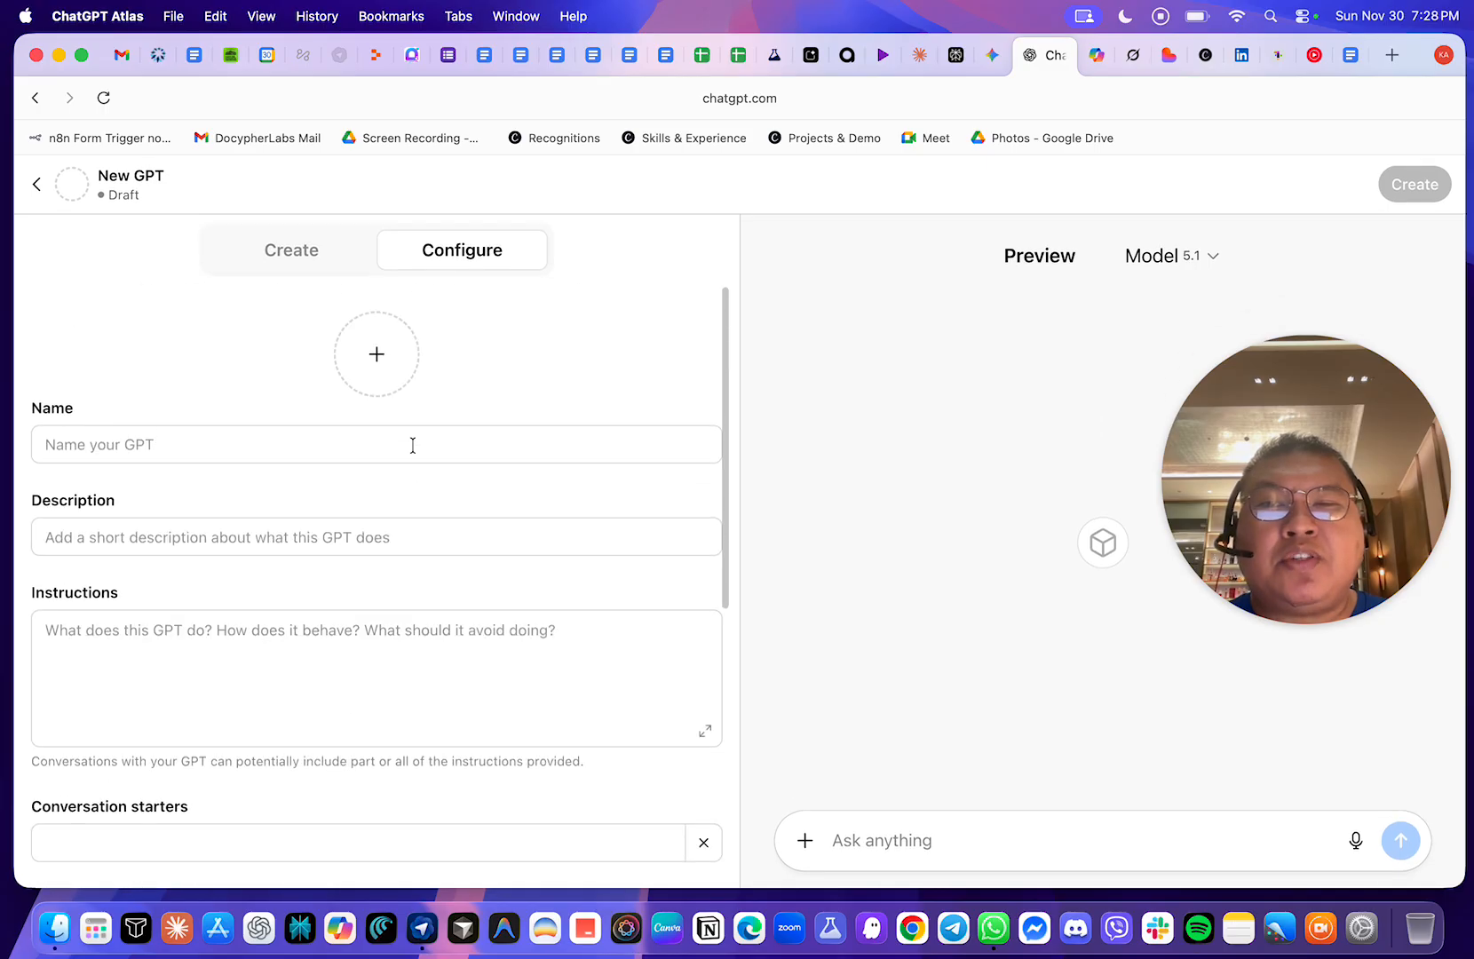
- Examine the photo upload option and the Name, Description and Instructions fields of the GPT draft
click(377, 360)
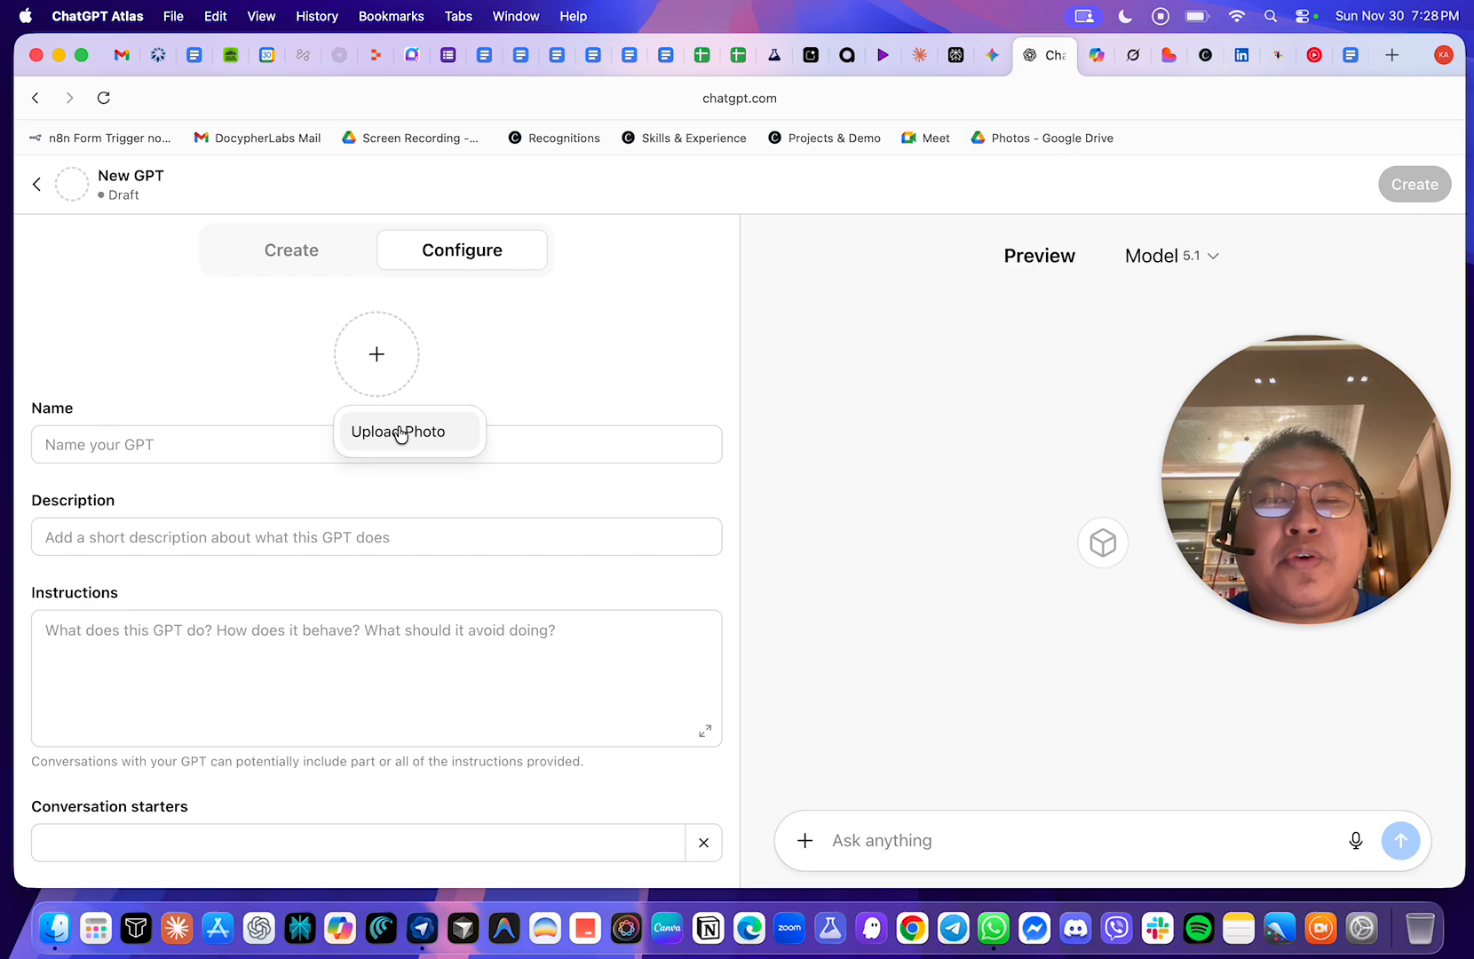
click(563, 346)
click(167, 446)
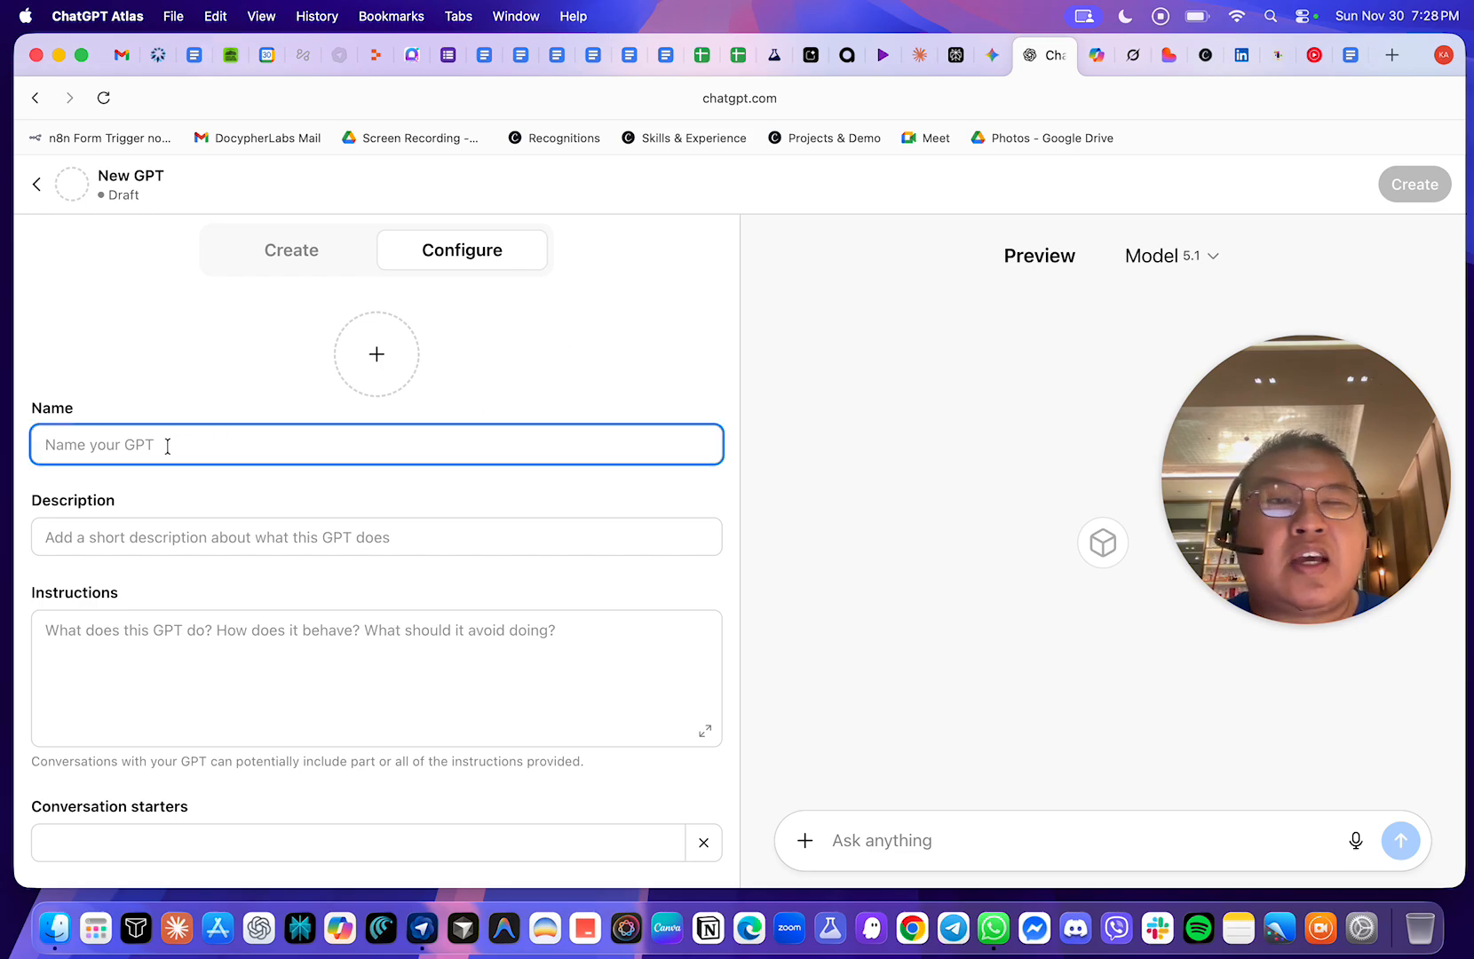
click(155, 537)
scroll(157, 540, down, 1)
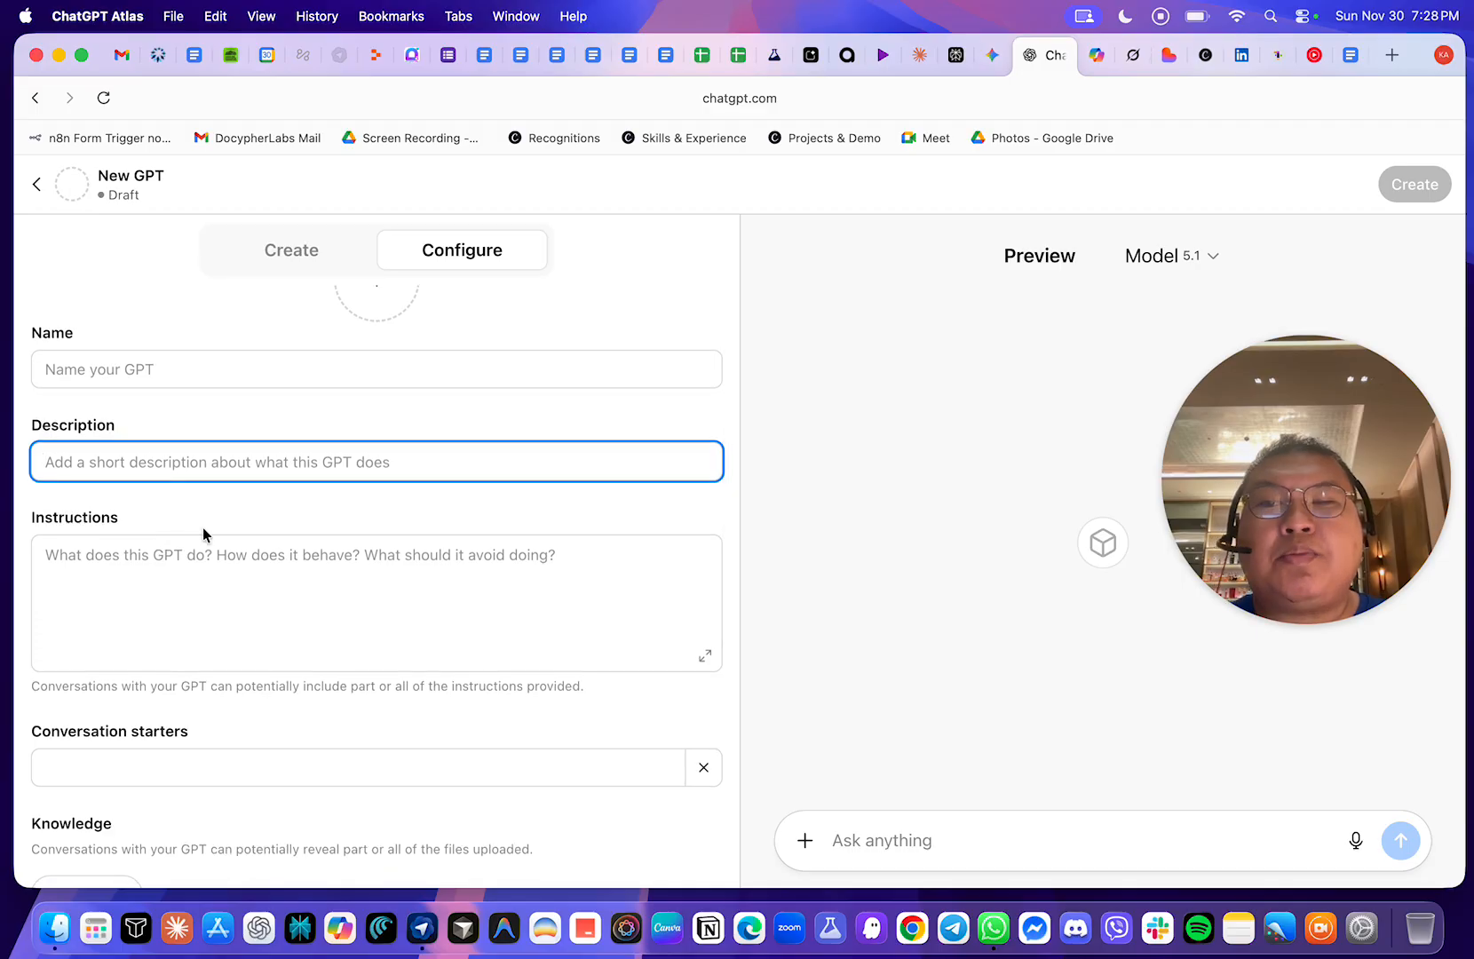
scroll(201, 533, down, 1)
click(222, 500)
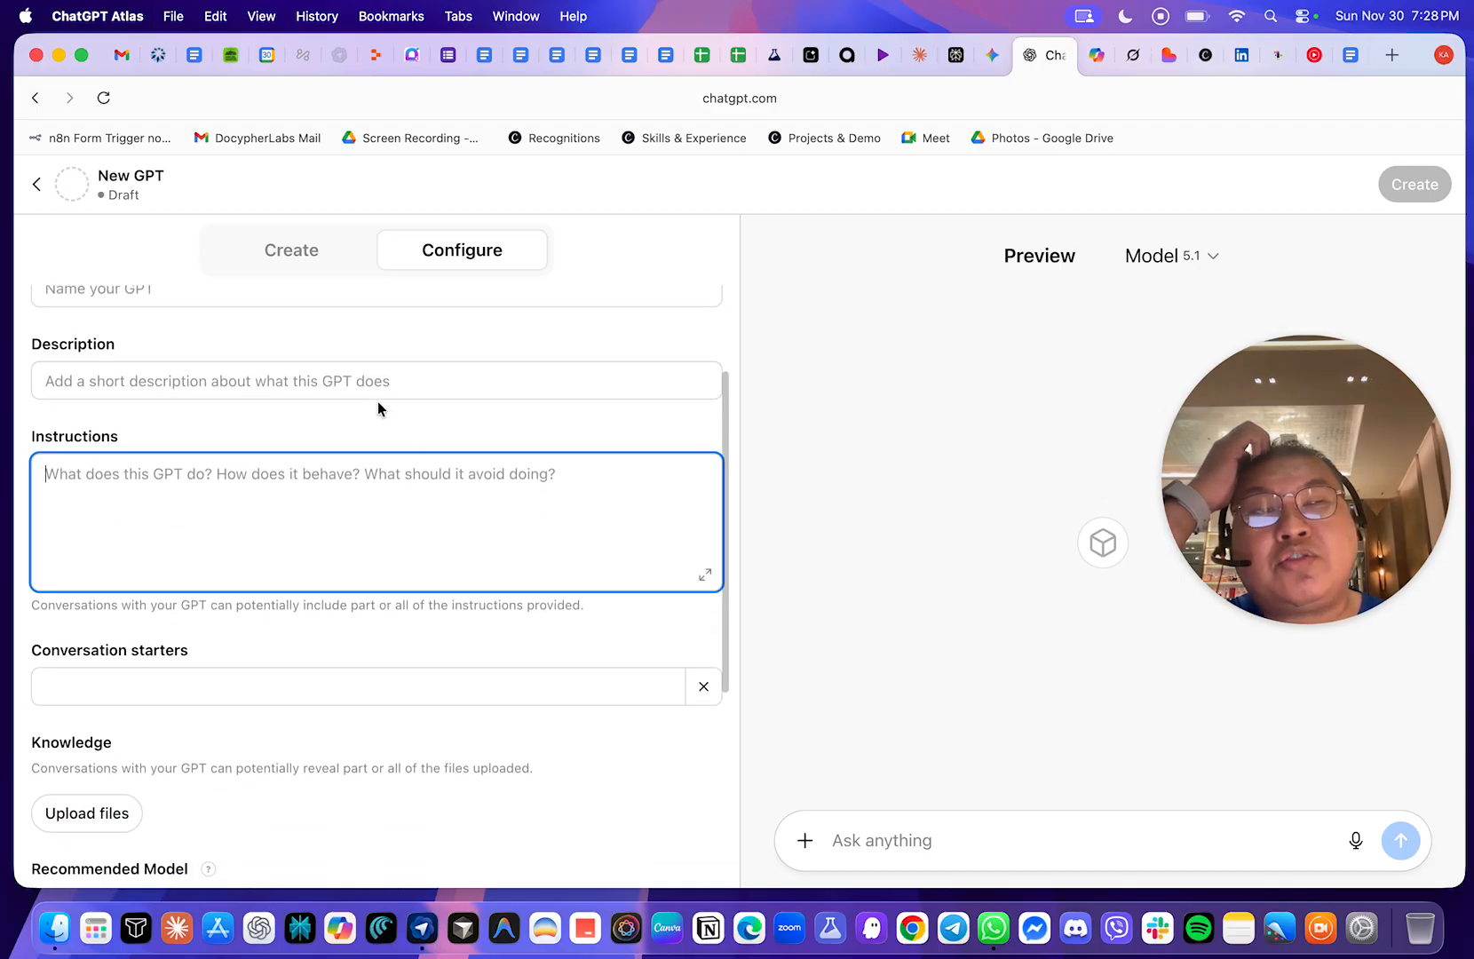
- Examine the conversation starters field and the file chooser for uploading knowledge files, without selecting any file
scroll(284, 535, down, 2)
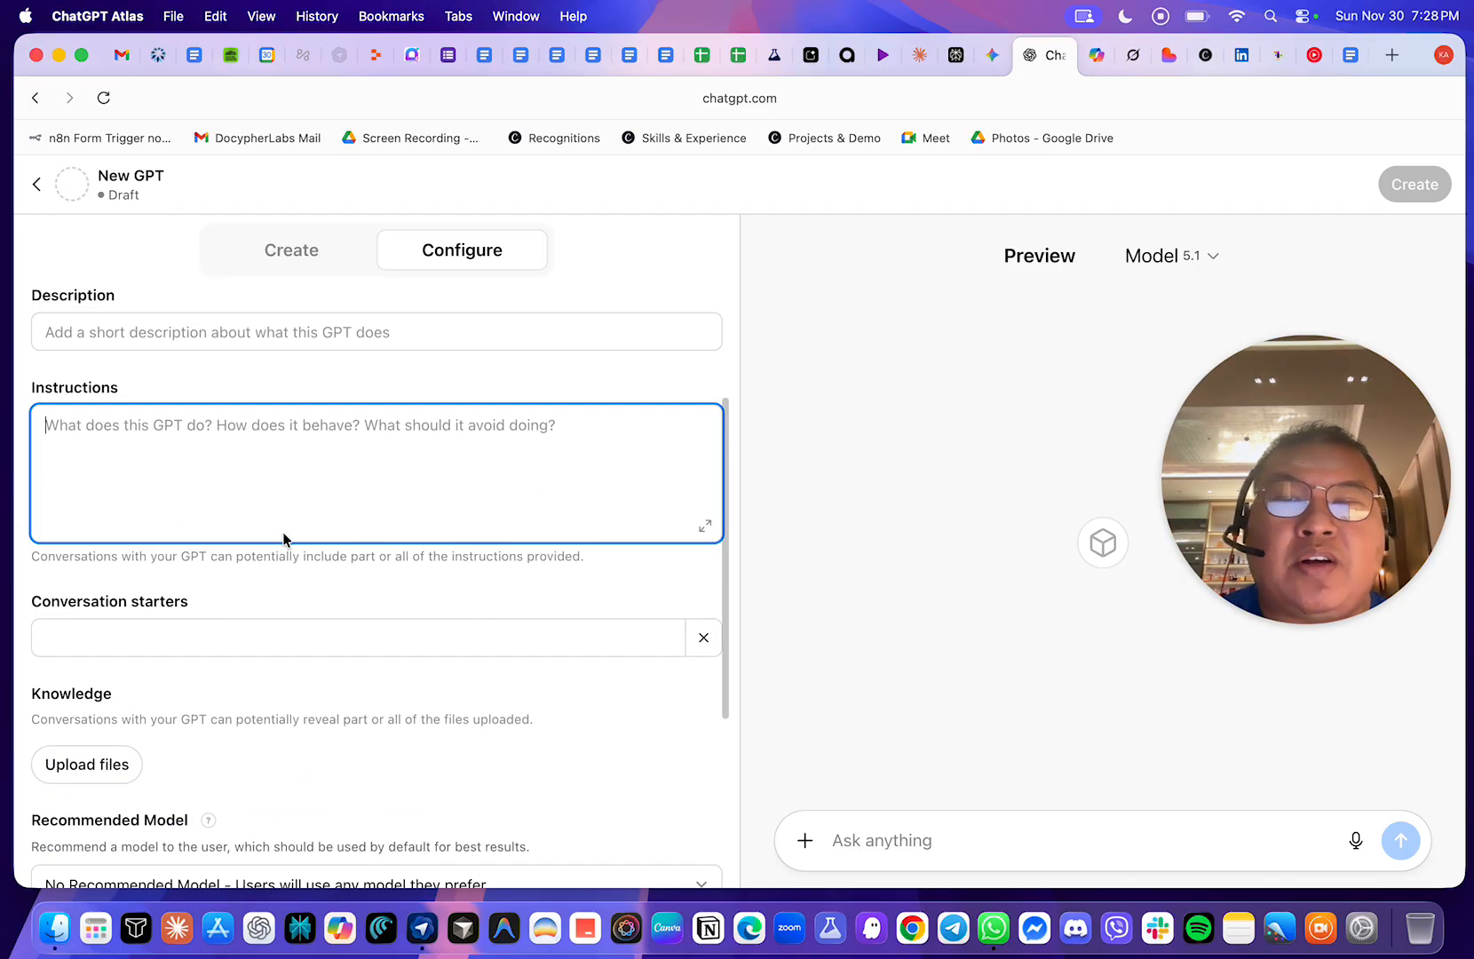
click(248, 558)
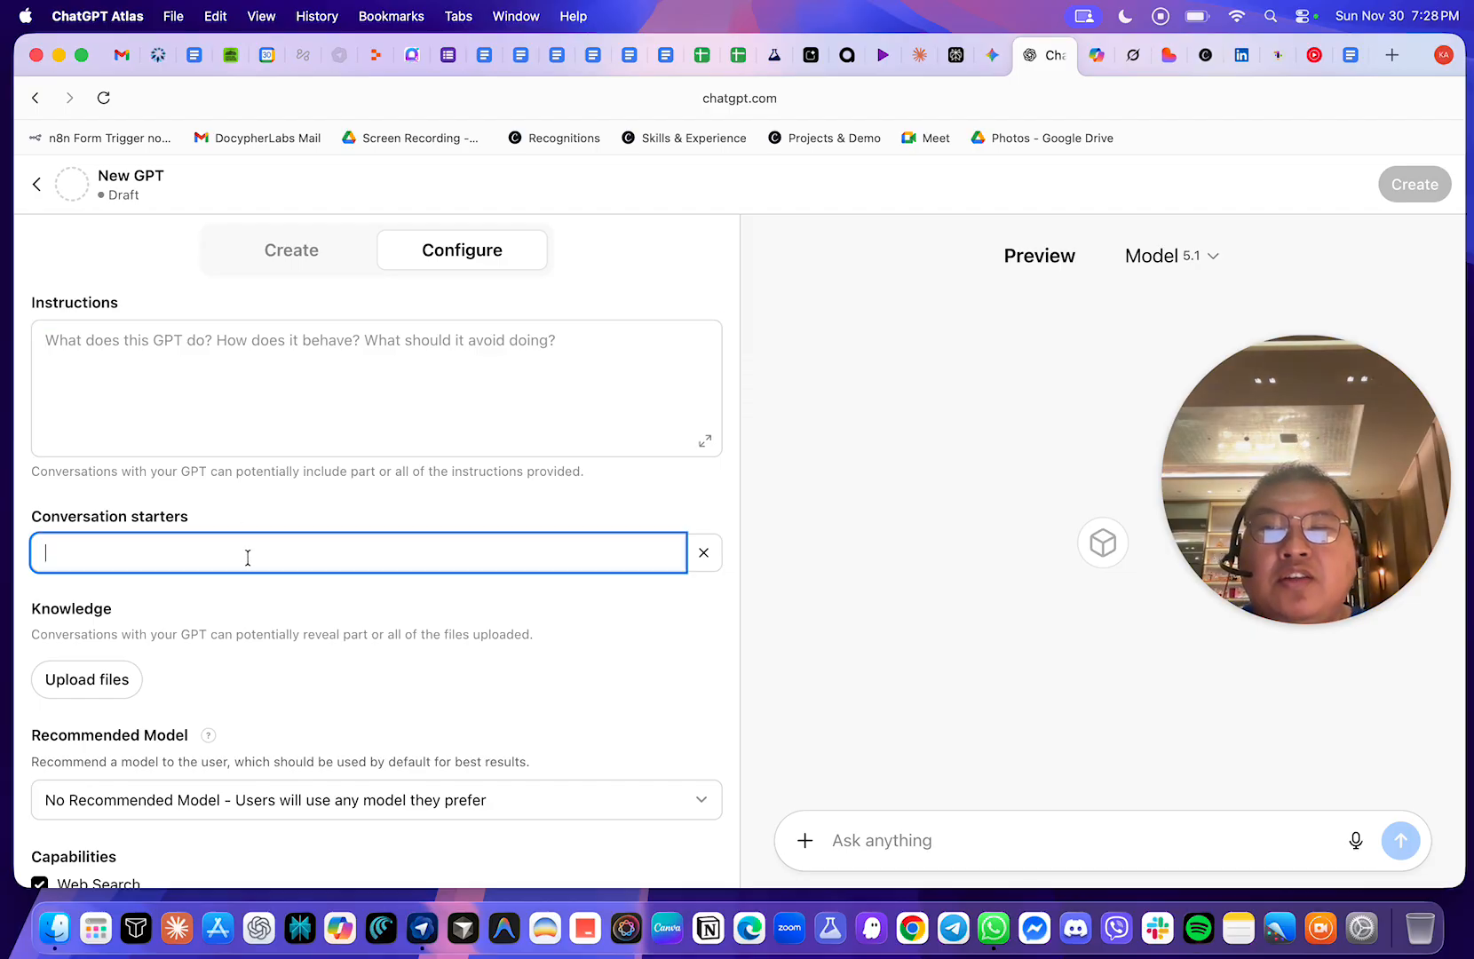
scroll(404, 625, down, 1)
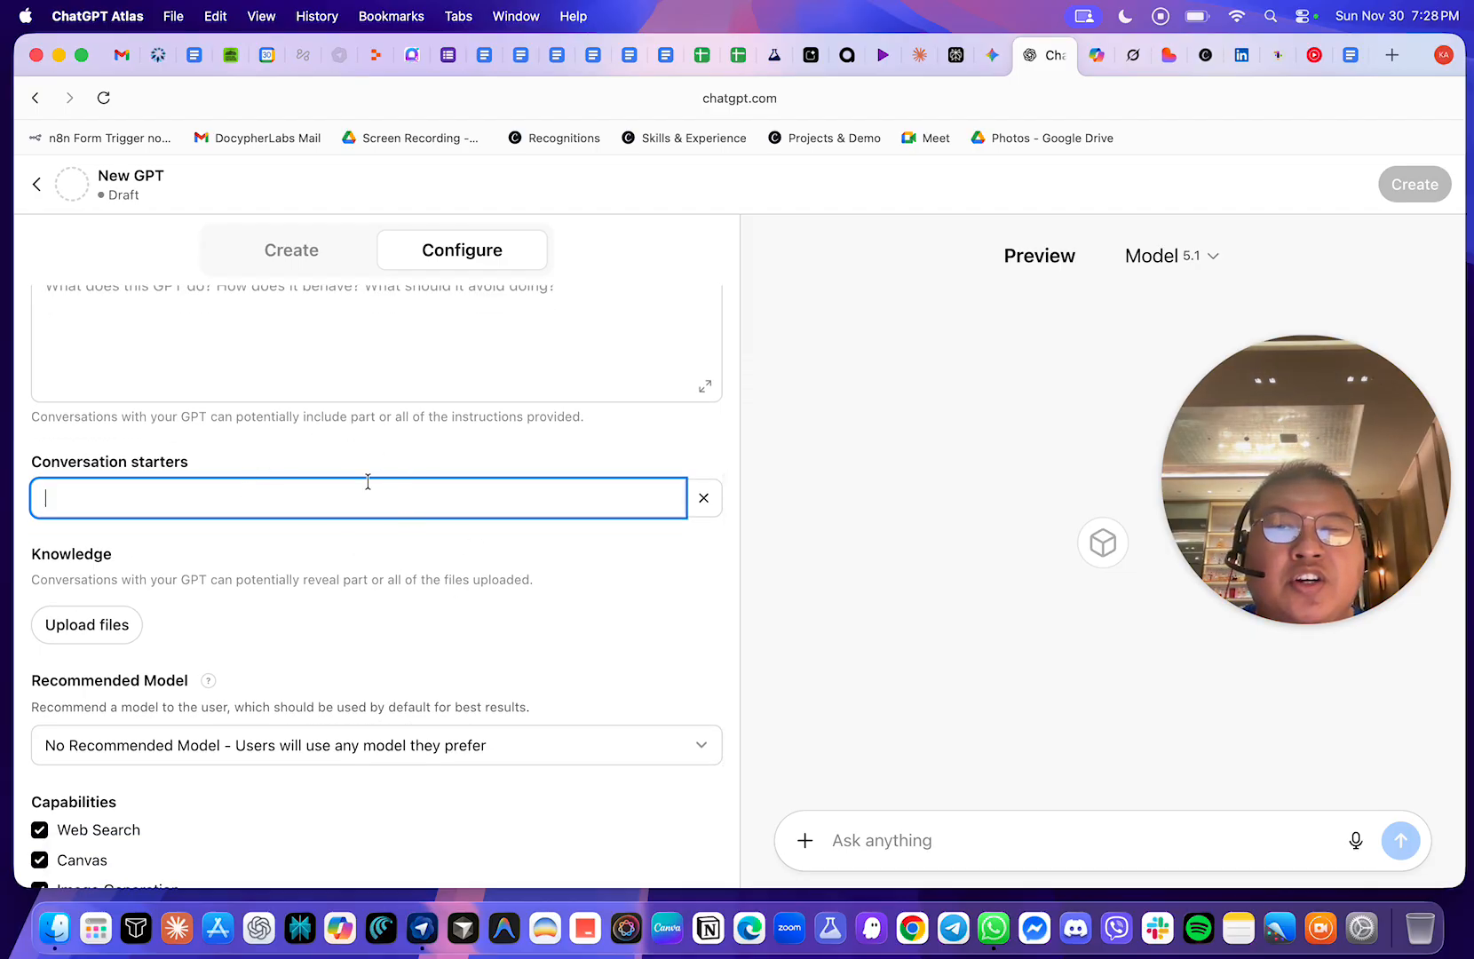
scroll(218, 555, down, 1)
click(118, 553)
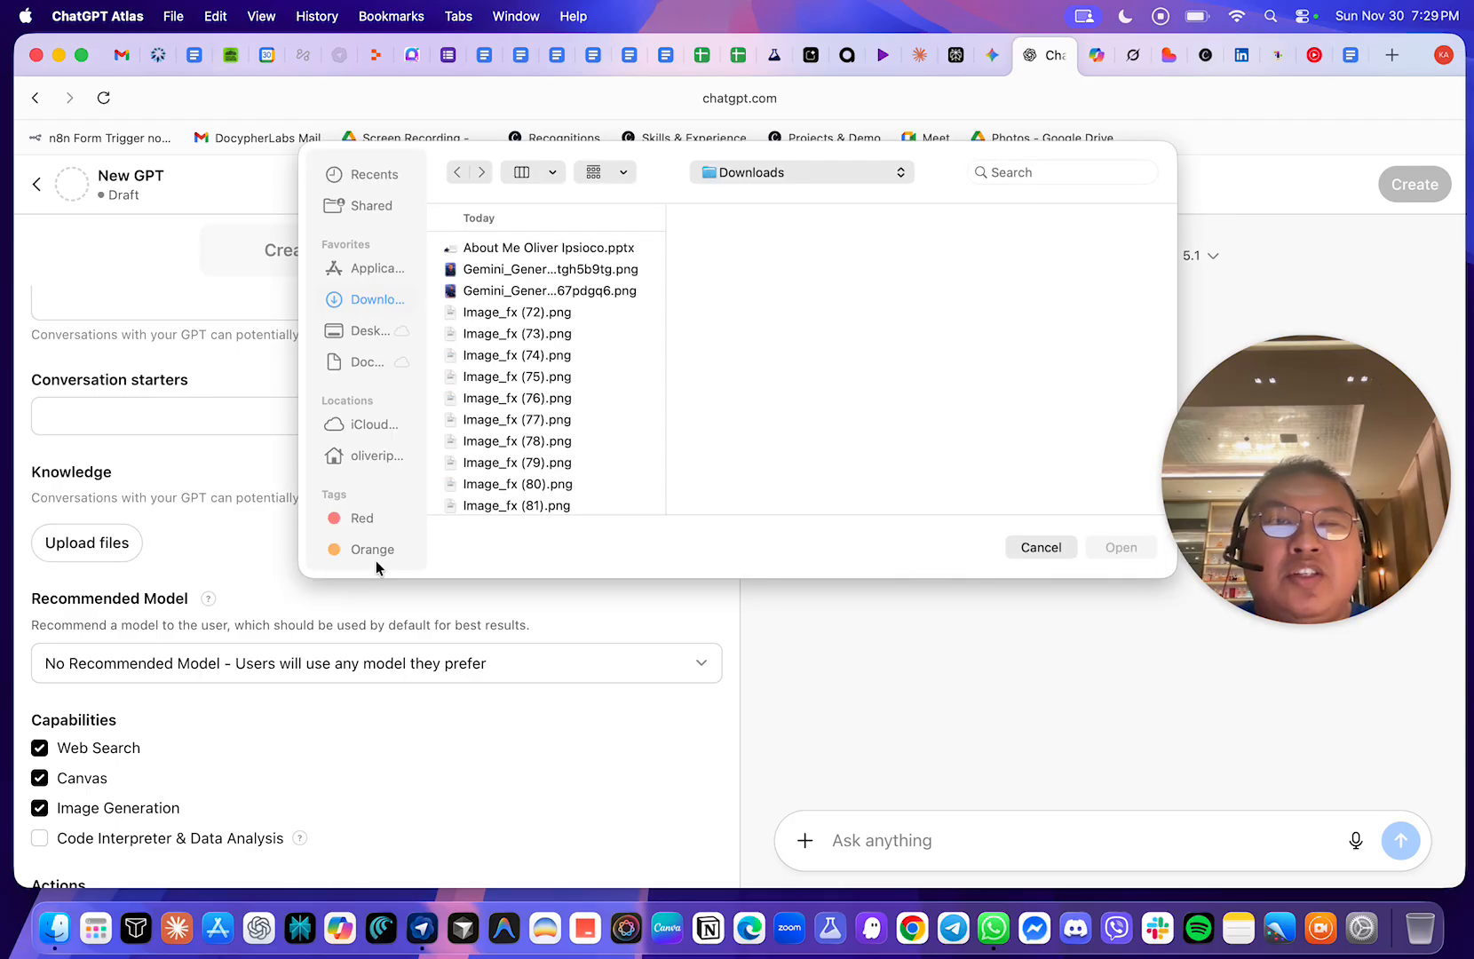
click(1041, 548)
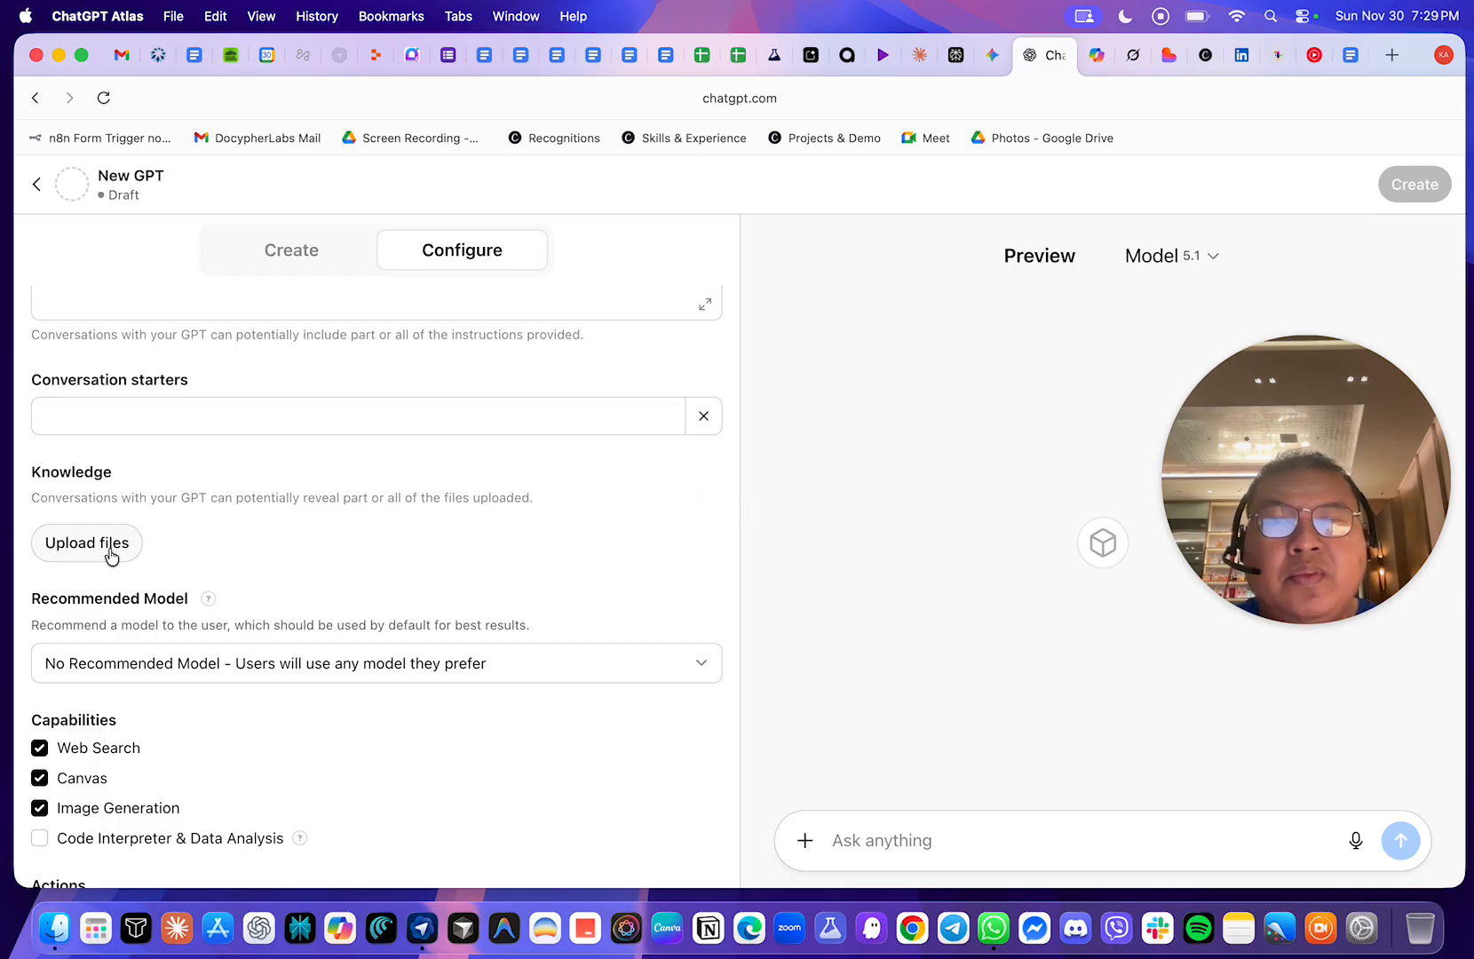
click(87, 543)
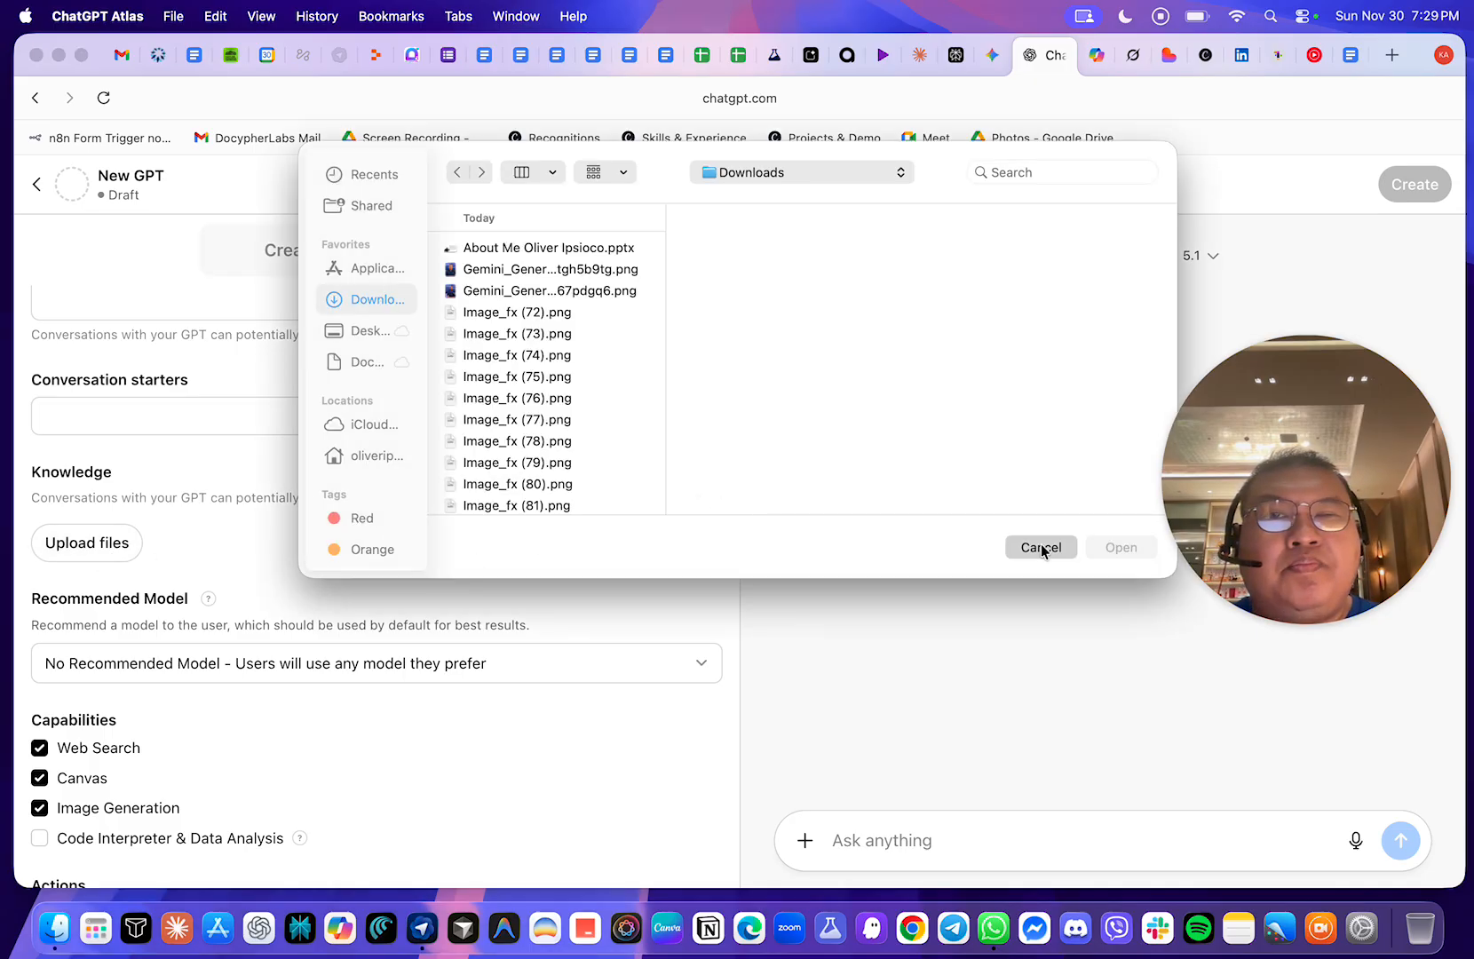
click(1040, 546)
- Review the recommended model choices for the GPT, leaving it on No Recommended Model
scroll(413, 695, down, 1)
scroll(444, 652, down, 1)
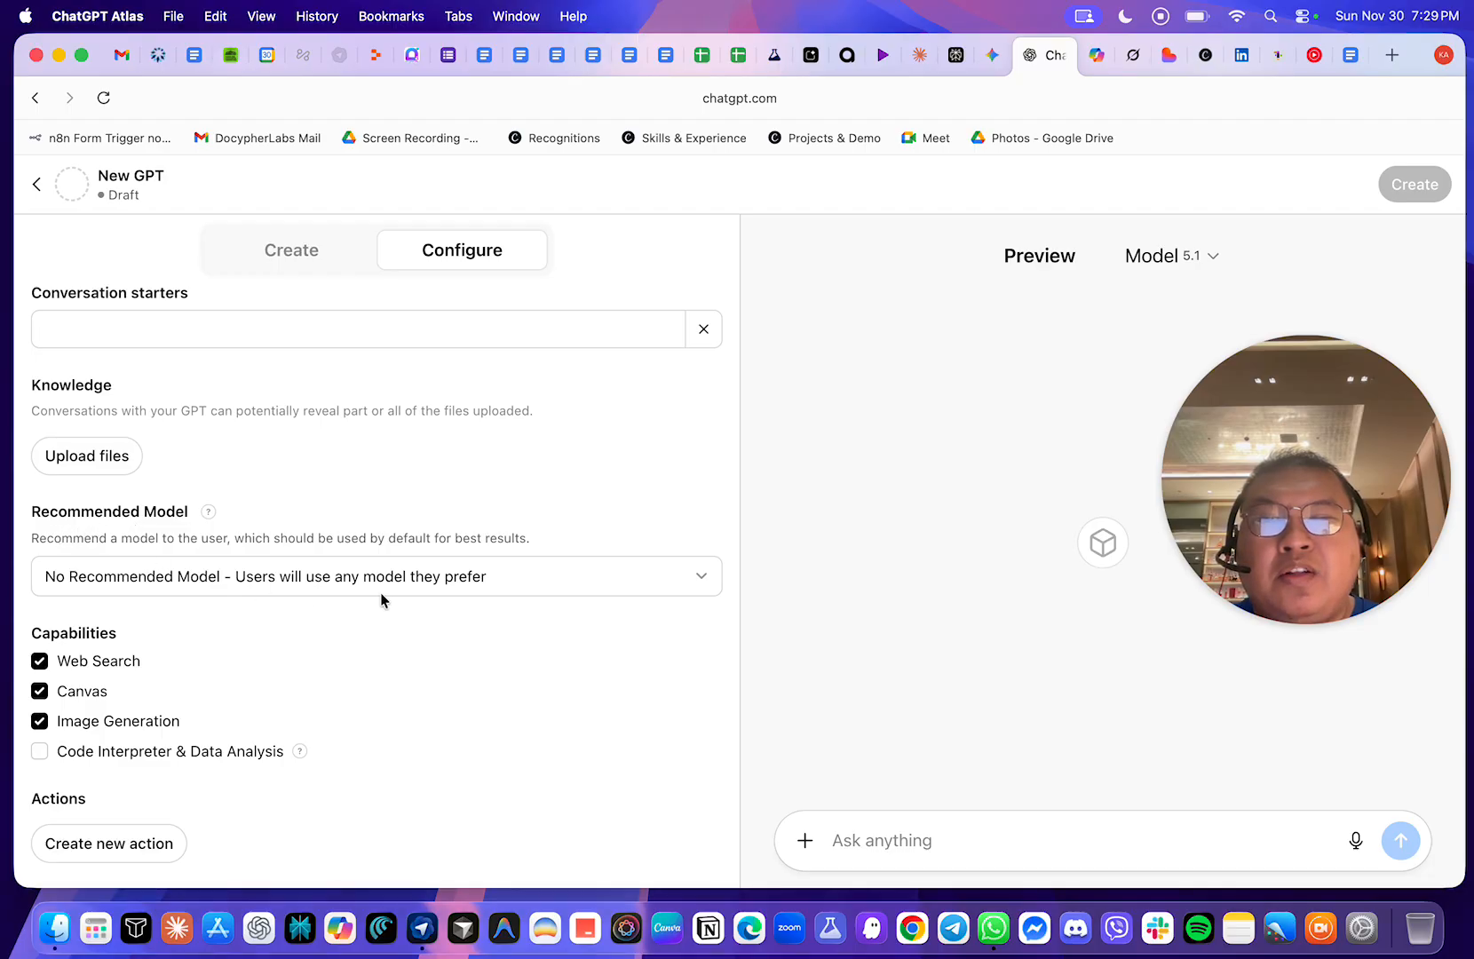
click(702, 579)
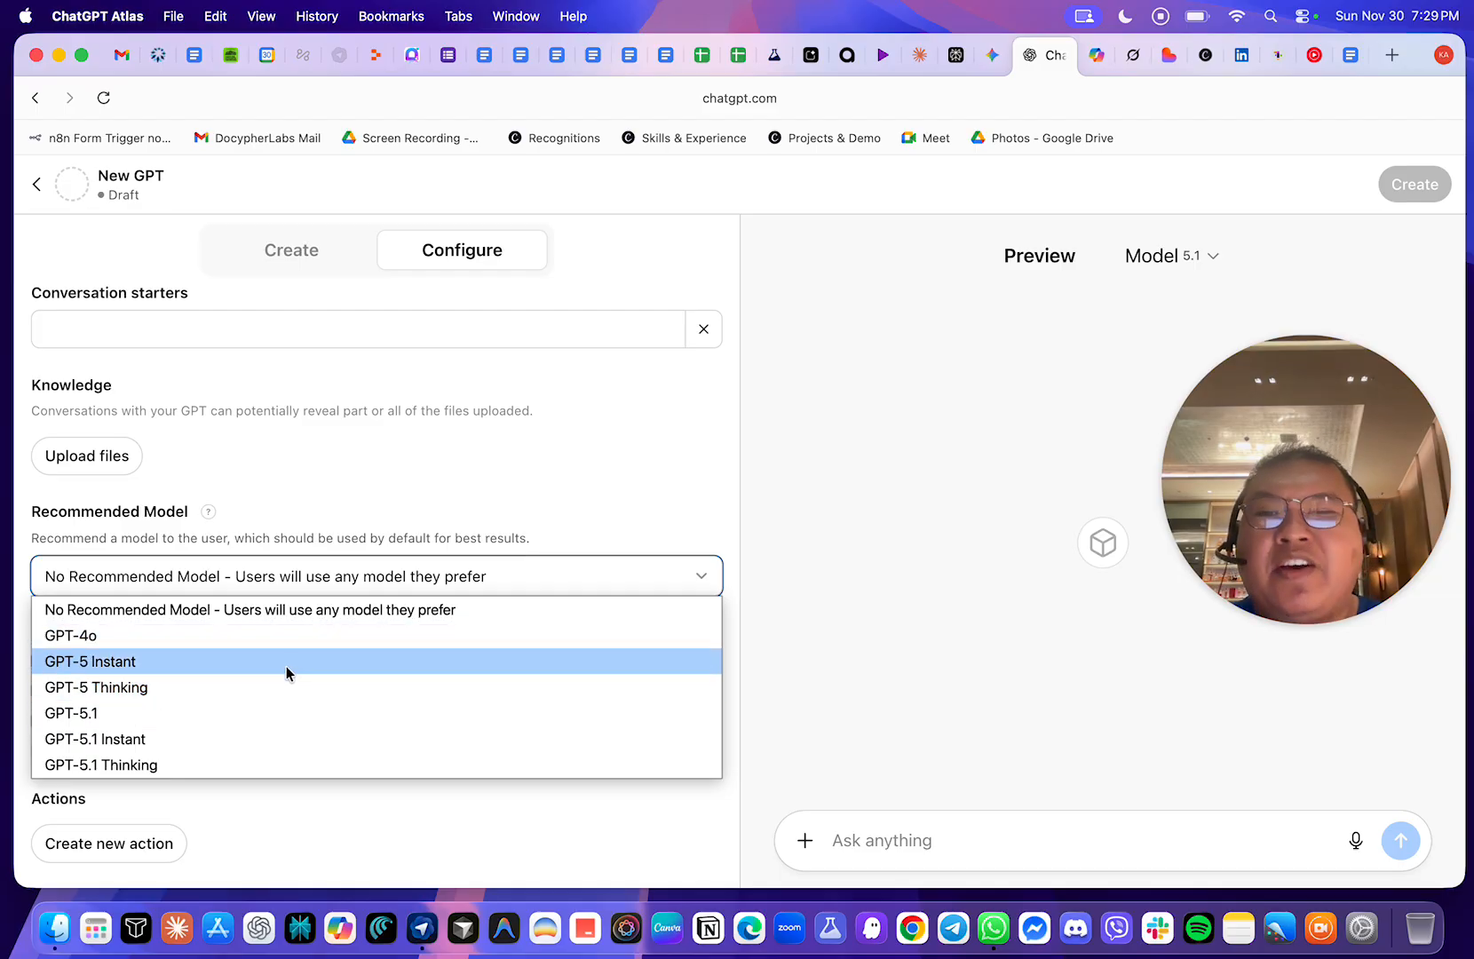
click(490, 510)
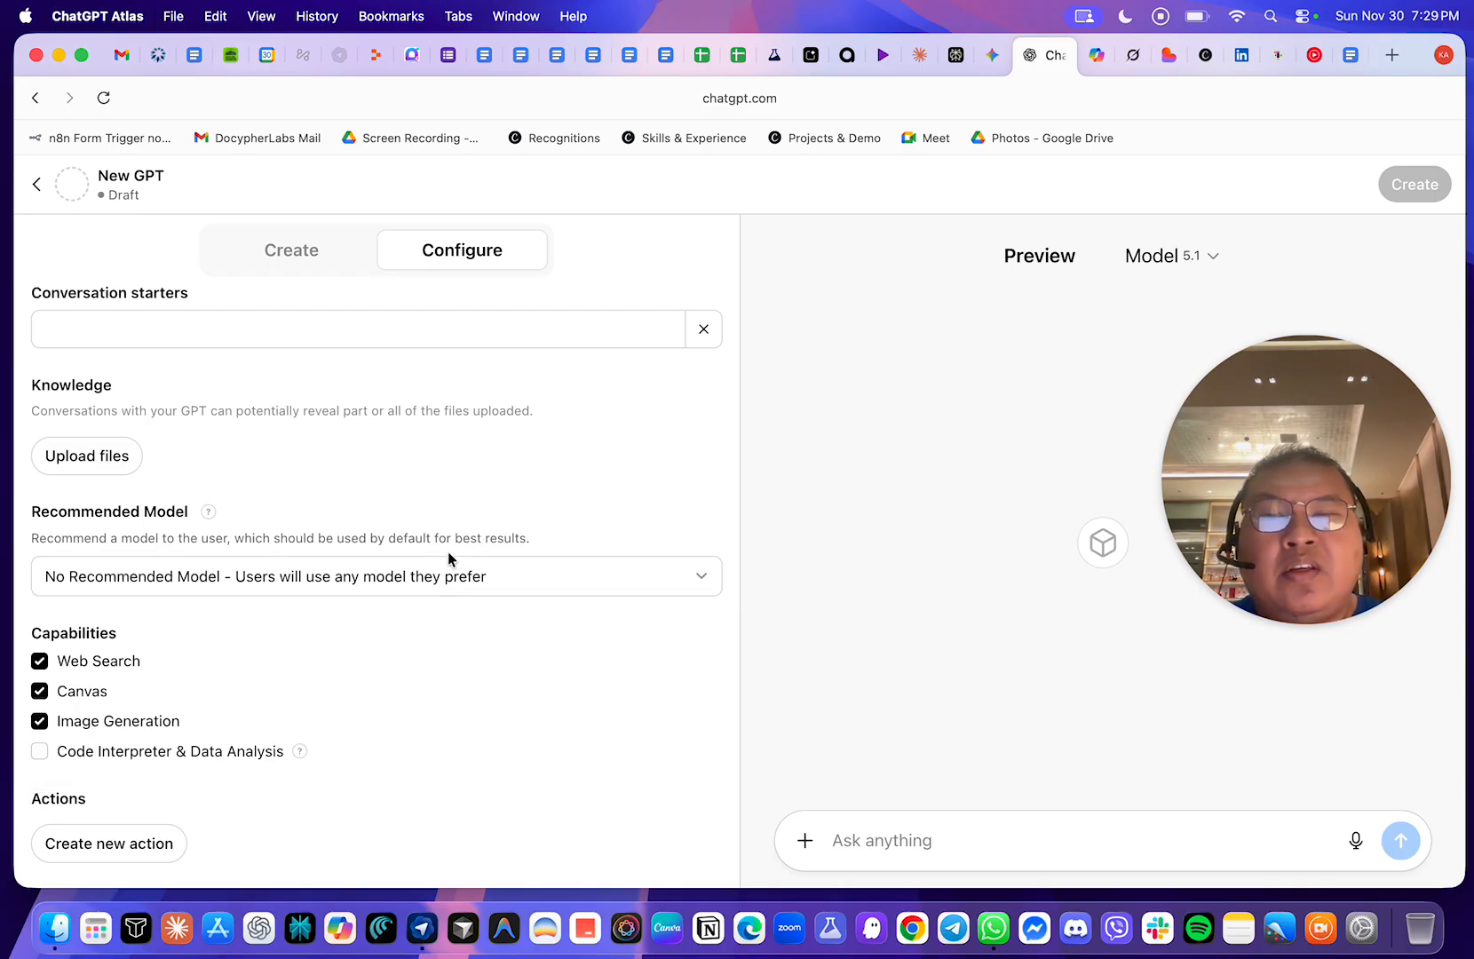
click(250, 588)
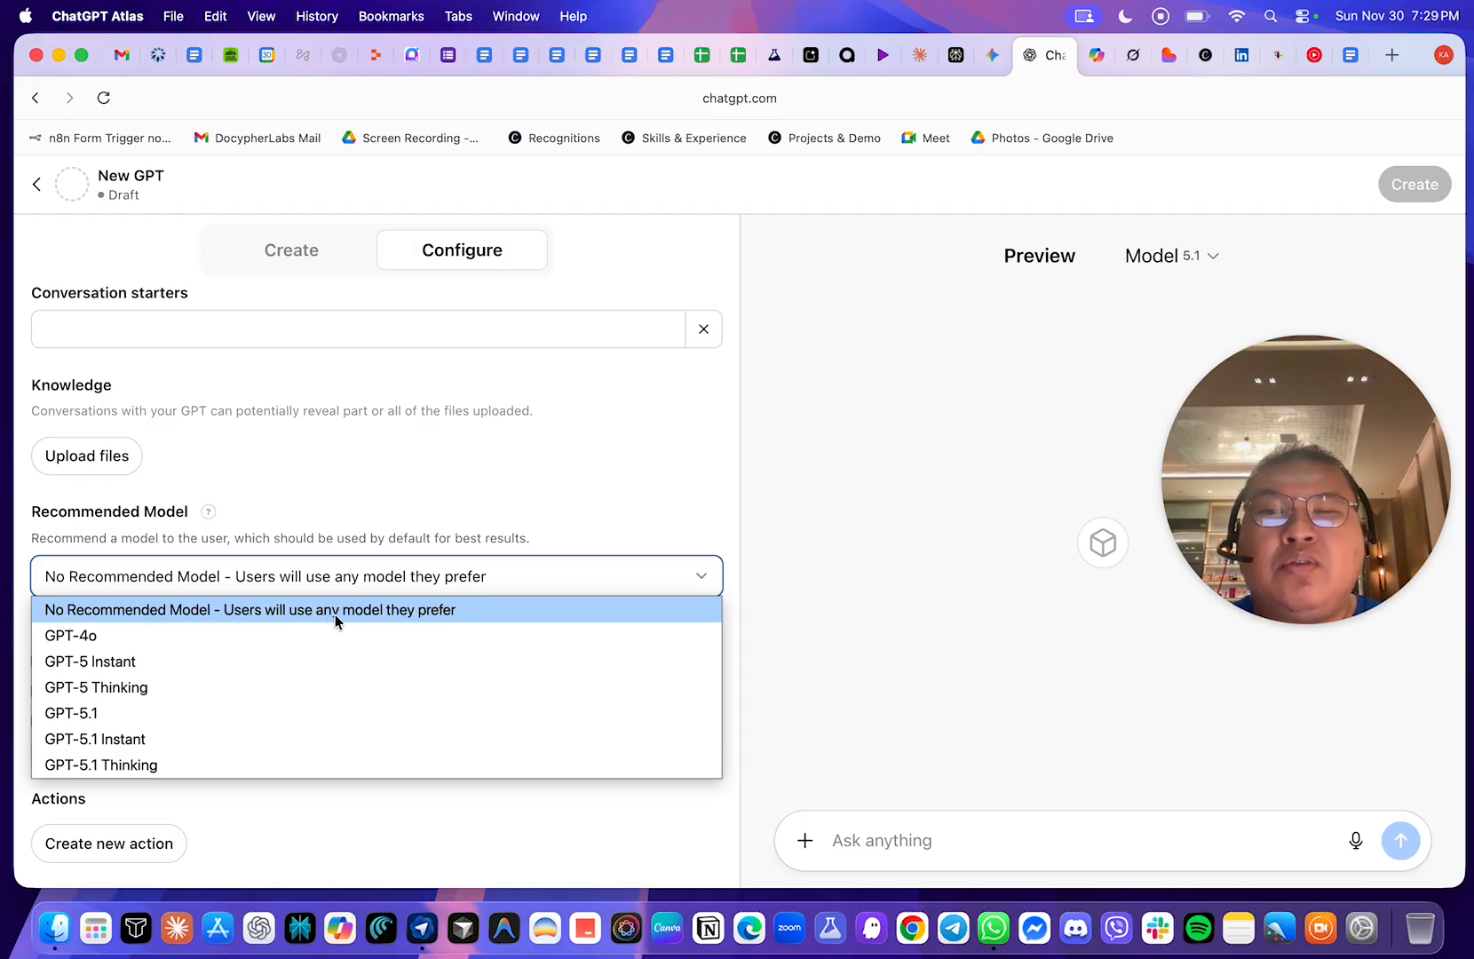
click(575, 504)
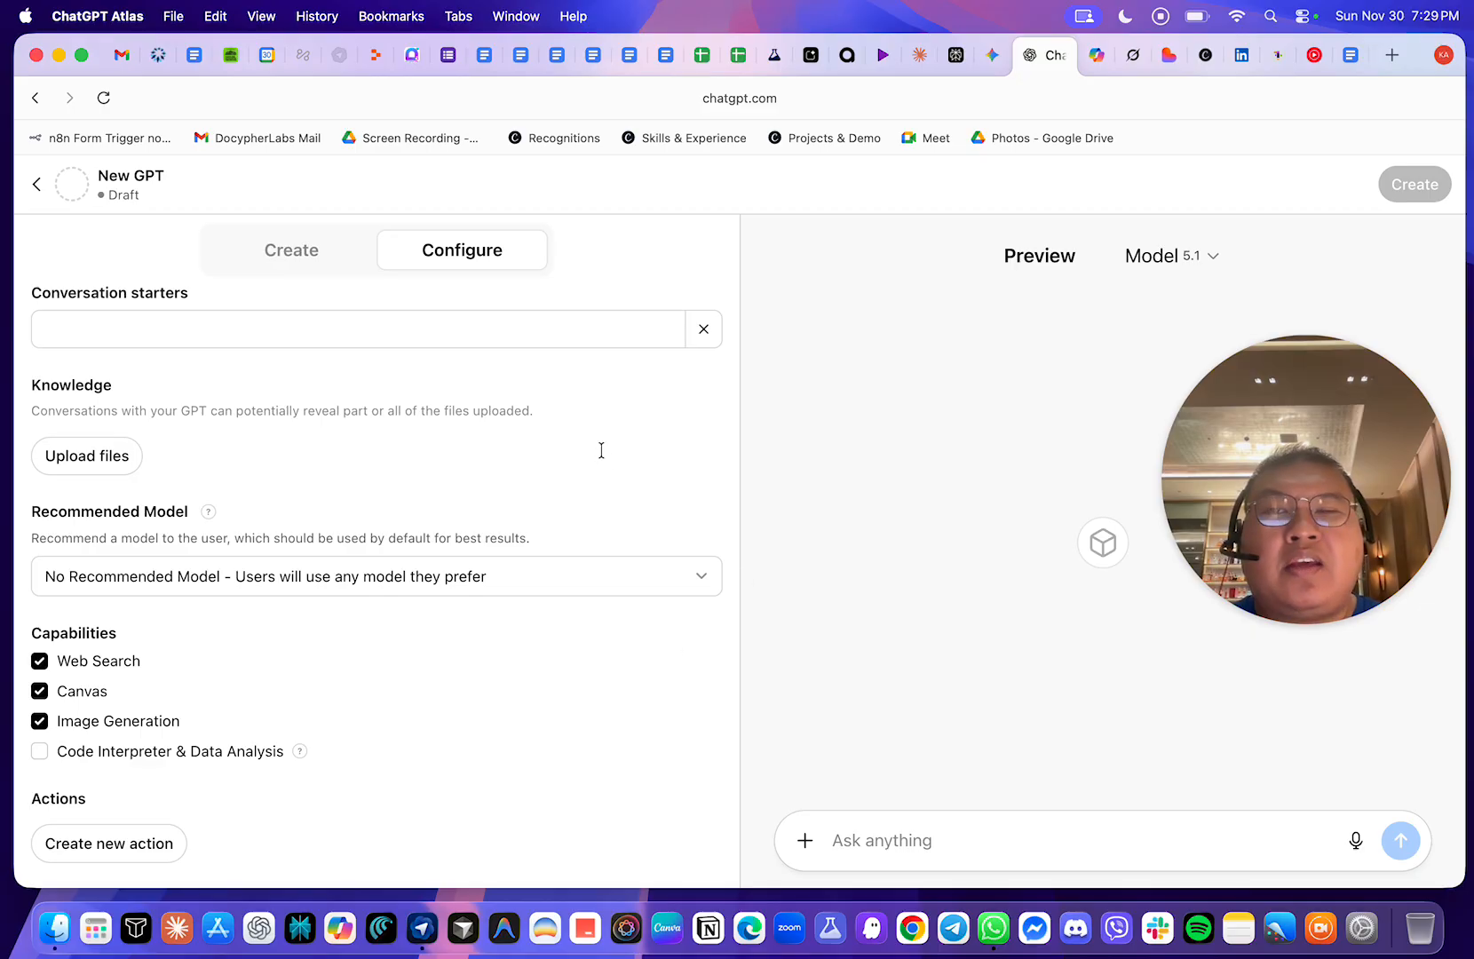
- Switch to the sample prompt library spreadsheet in Google Sheets and look over the sample invoice rows of the Custom AI Assistant sheet
scroll(602, 450, up, 10)
click(699, 59)
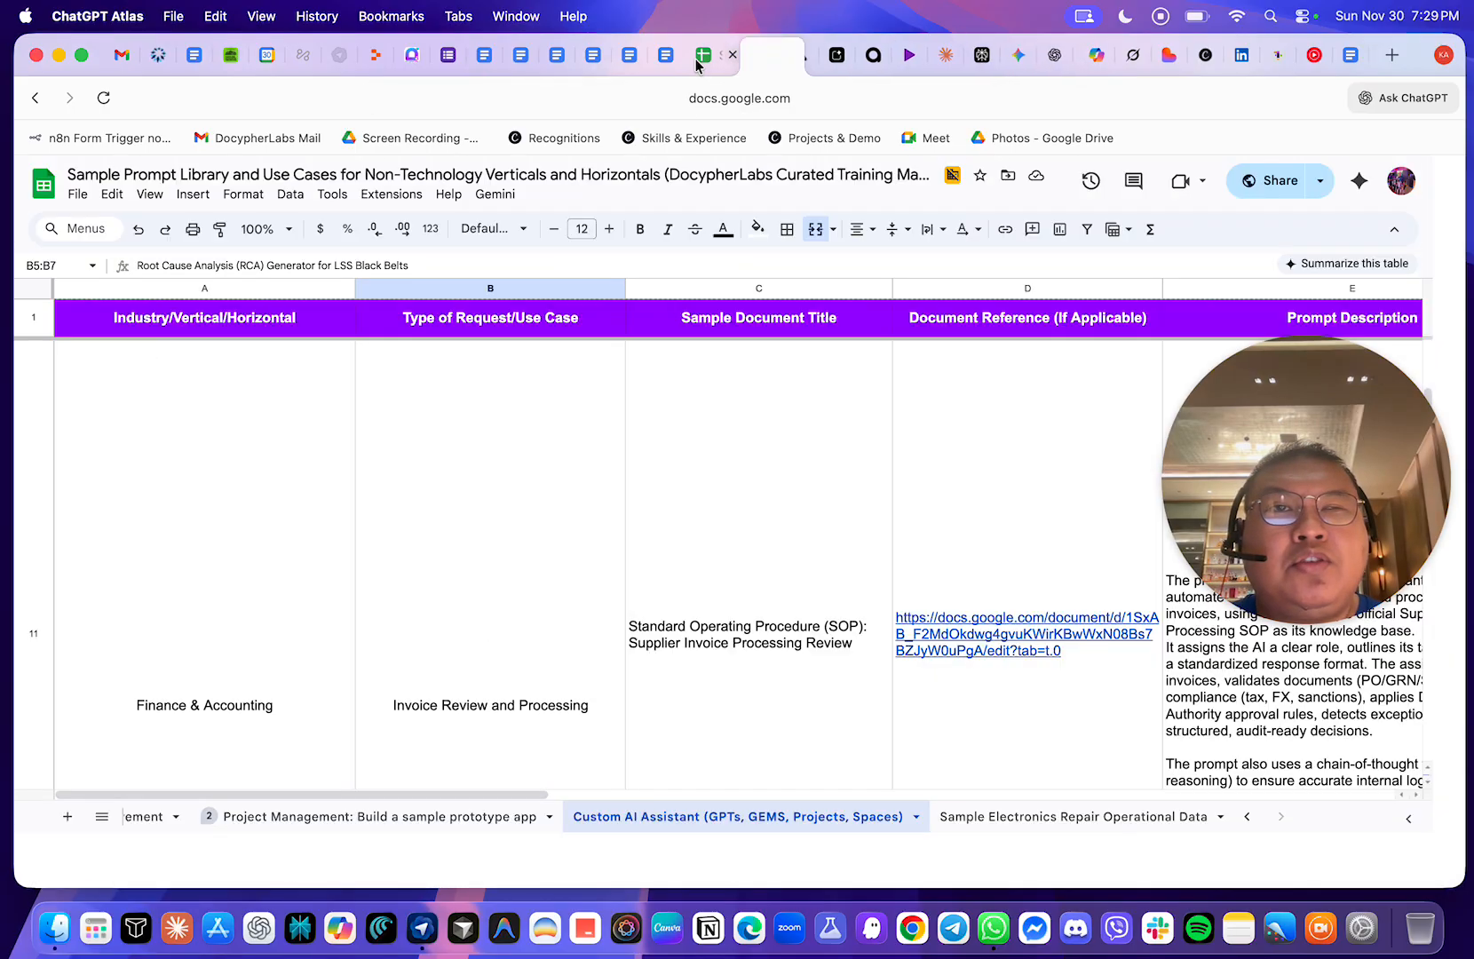
drag(1351, 391, 187, 445)
scroll(717, 657, down, 5)
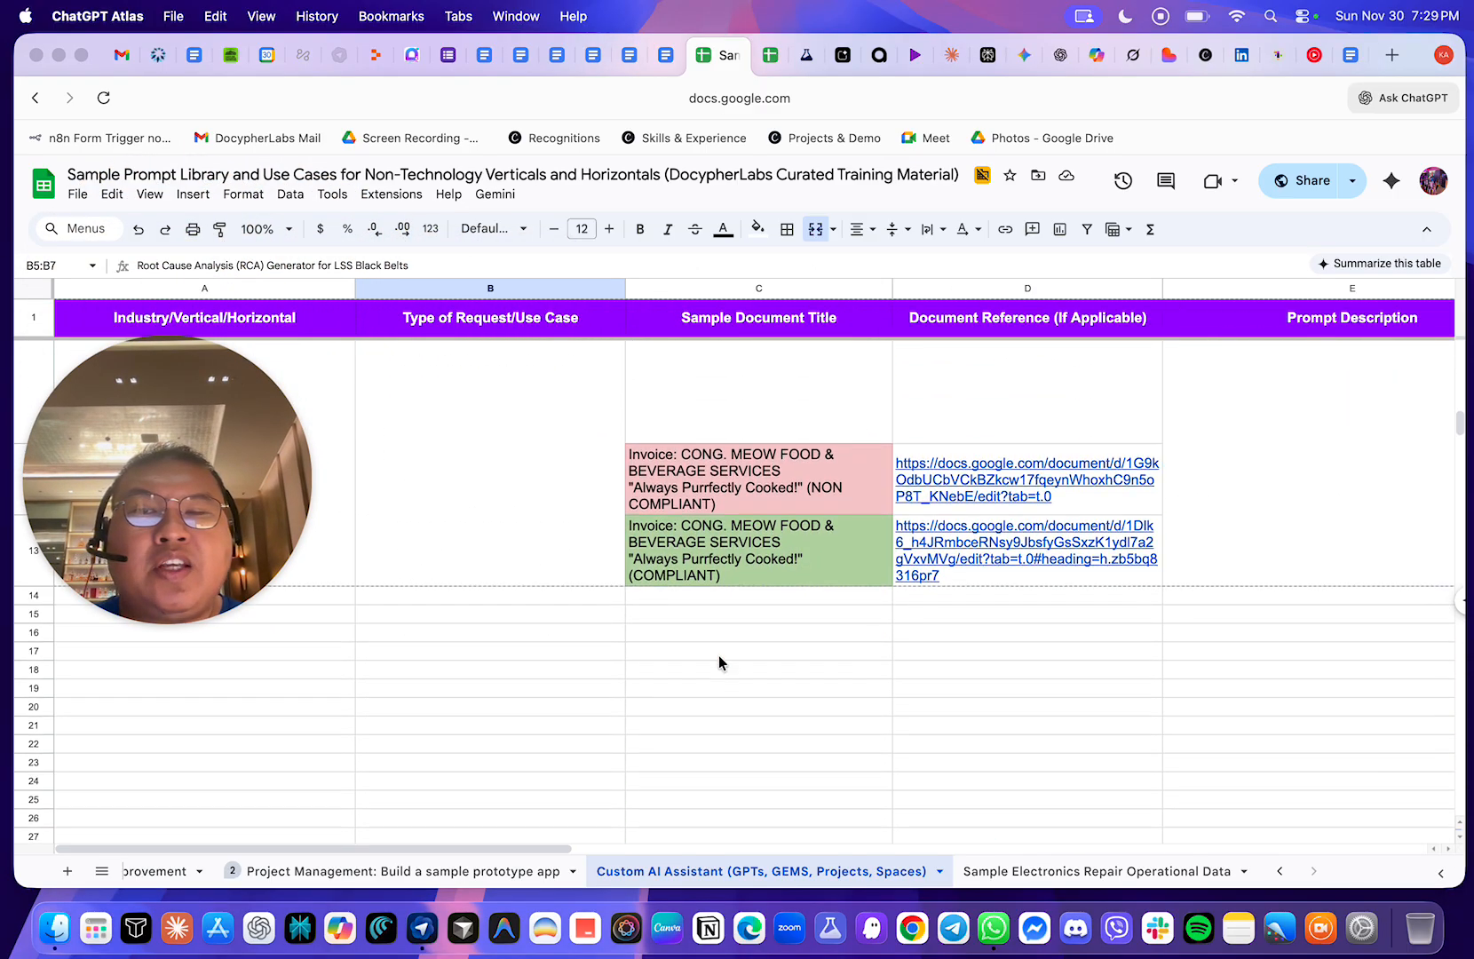
scroll(718, 655, up, 5)
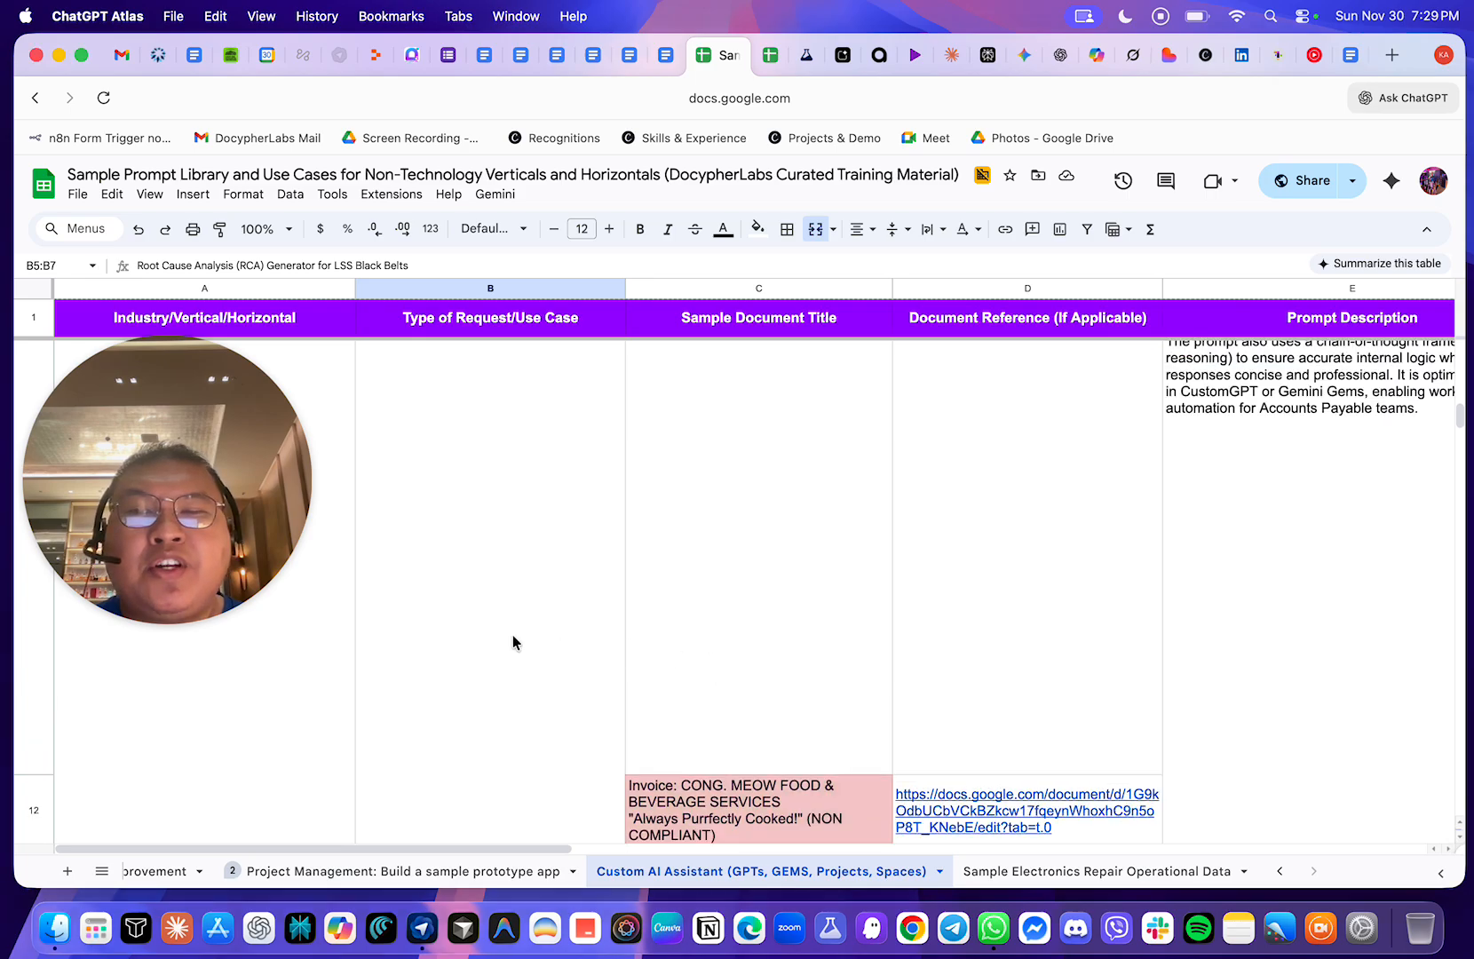
- Examine the Finance & Accounting entry and its Invoice Review and Processing use case in row 11
click(194, 690)
scroll(545, 673, down, 3)
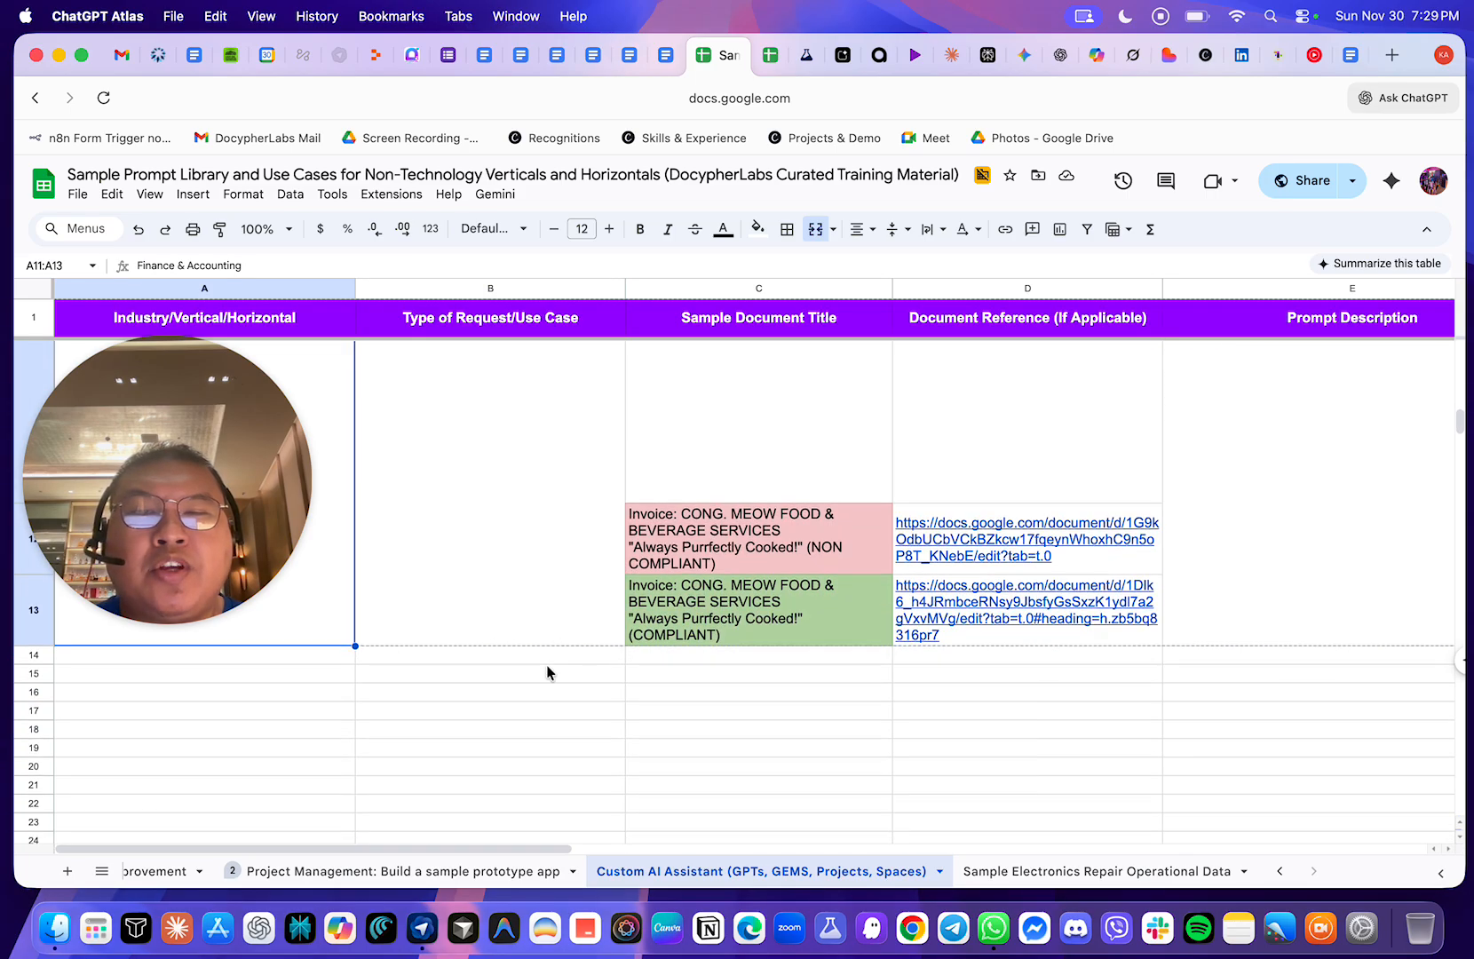
click(498, 582)
scroll(500, 581, up, 5)
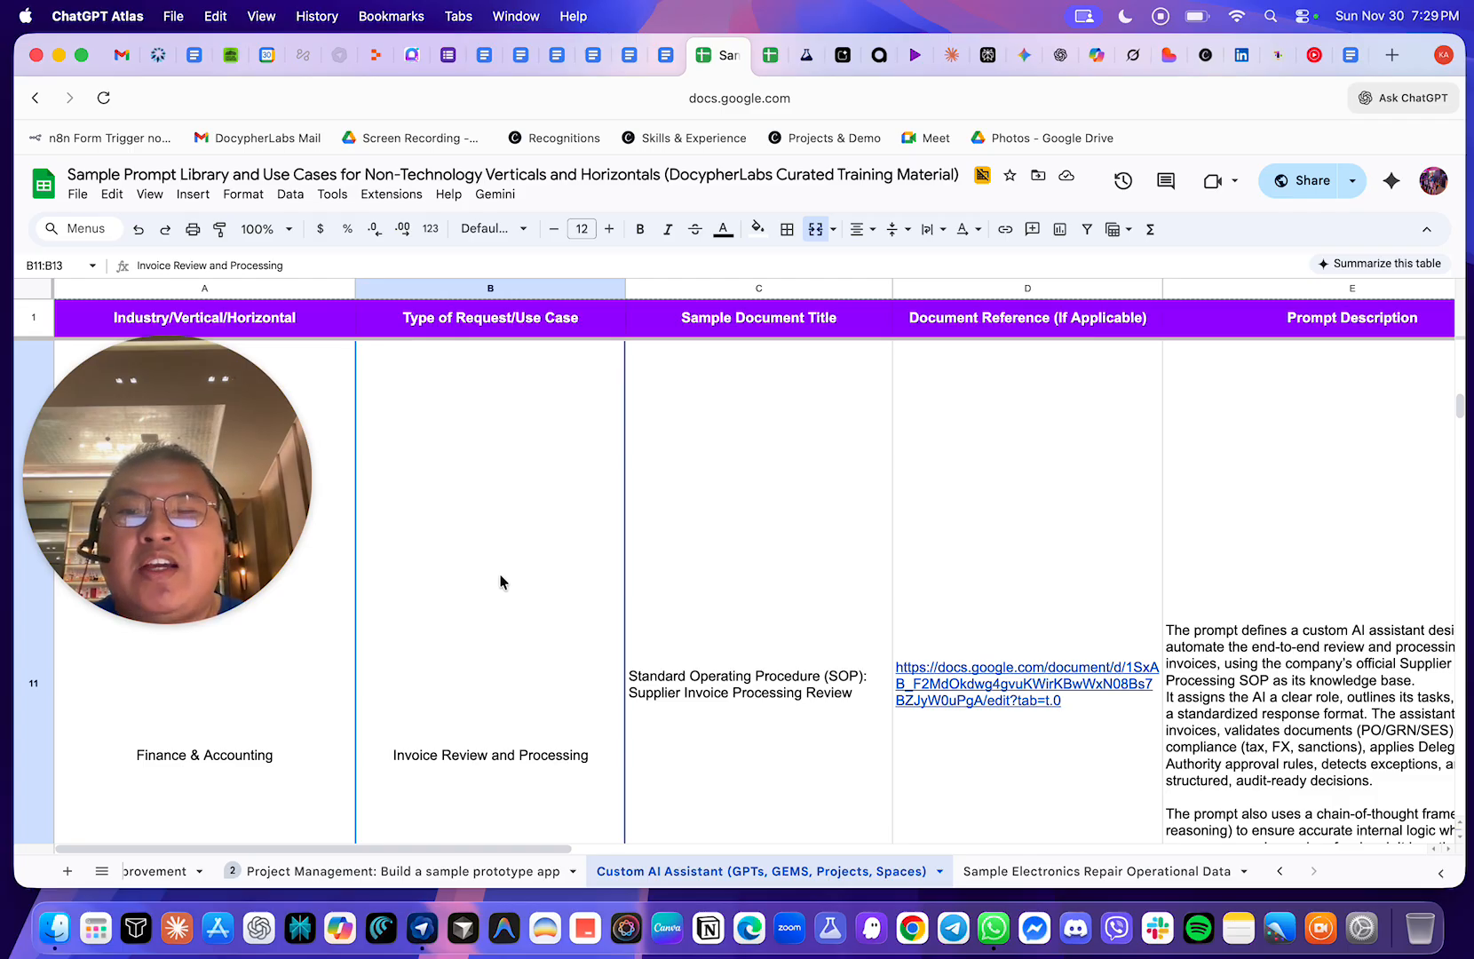
click(286, 664)
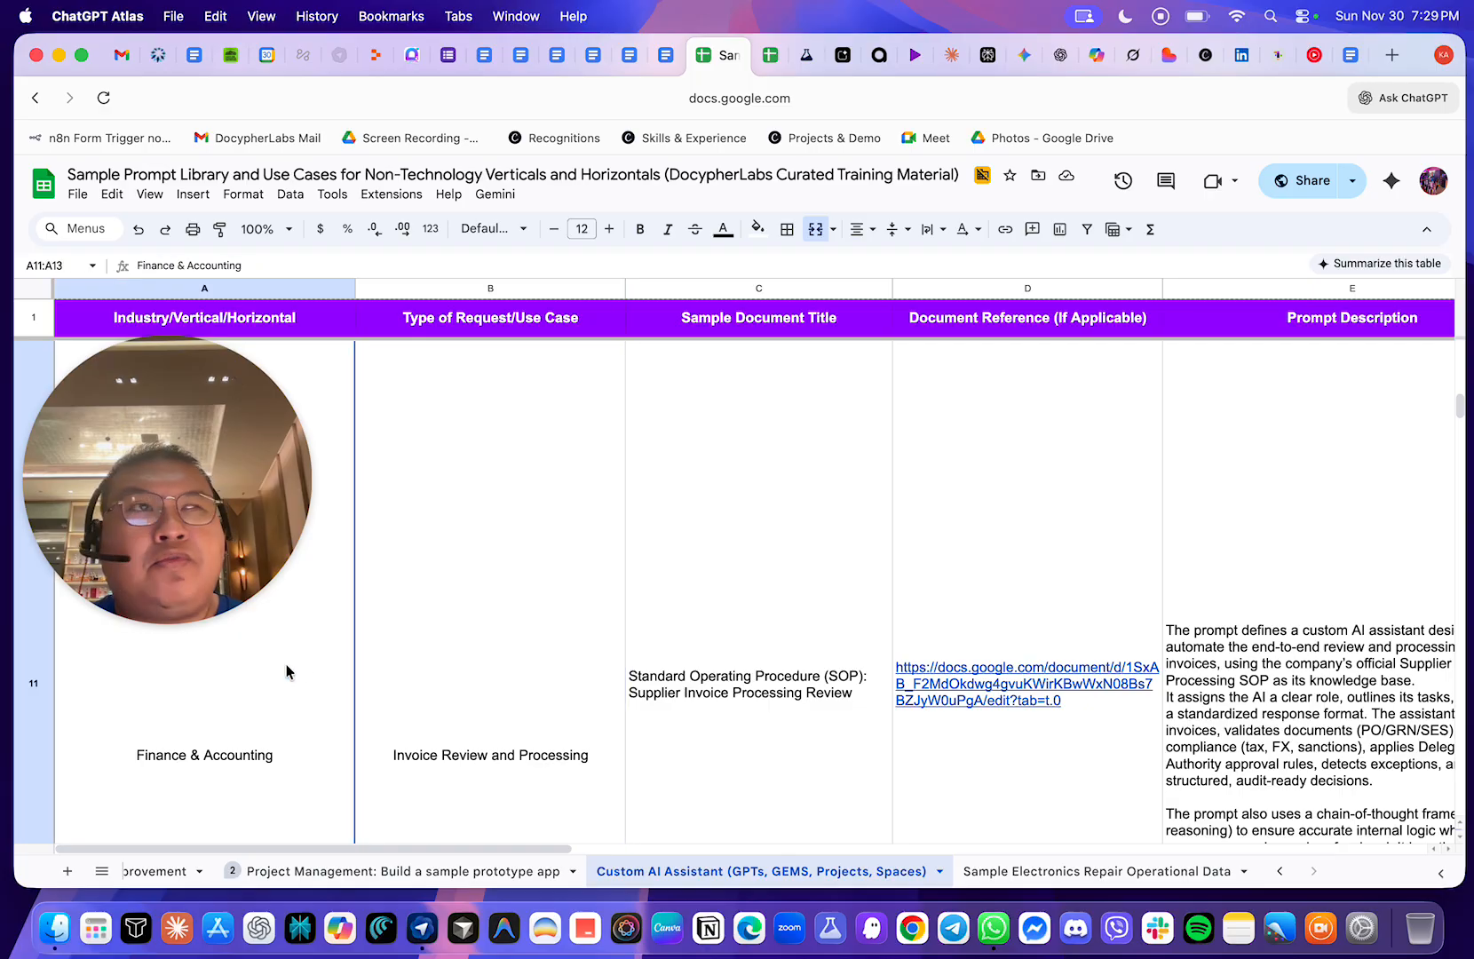
scroll(408, 672, down, 1)
scroll(409, 667, down, 2)
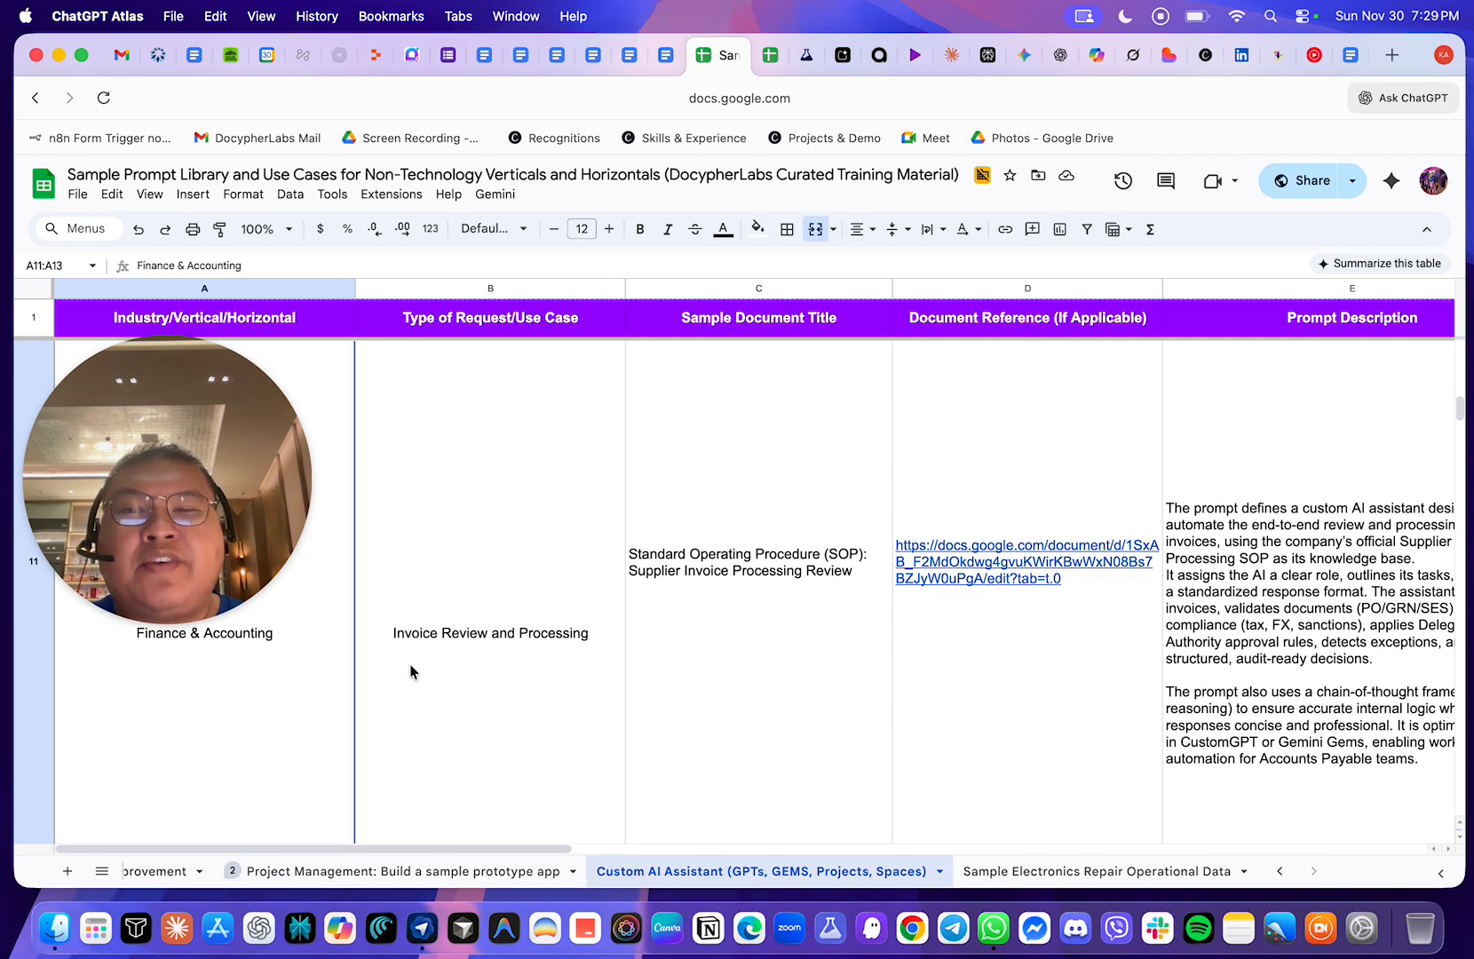
click(498, 661)
scroll(498, 661, down, 2)
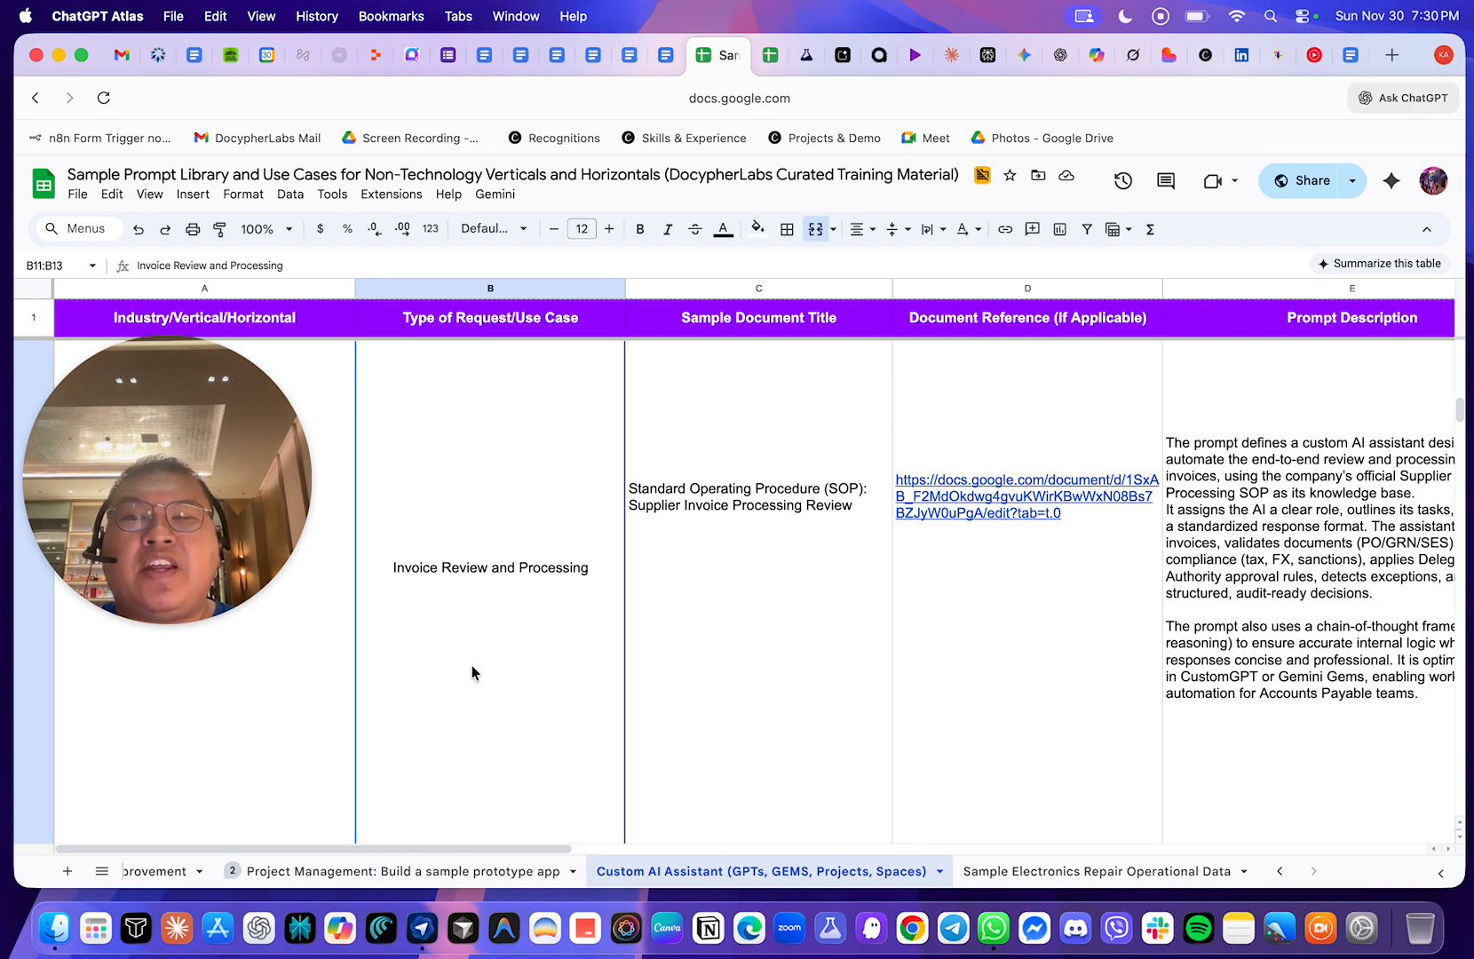
scroll(479, 657, down, 2)
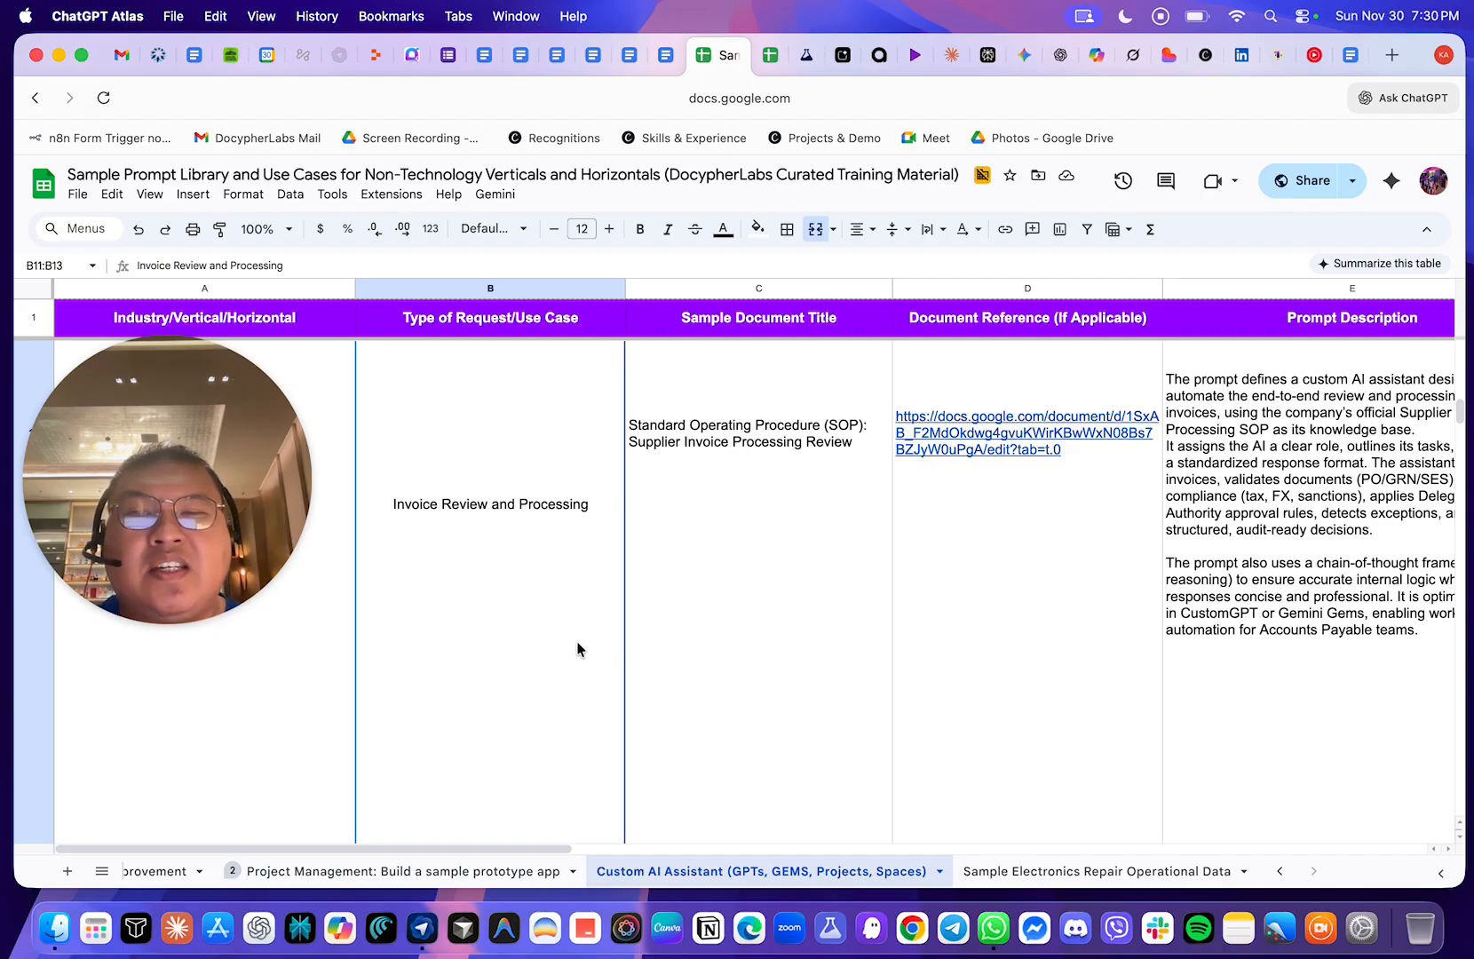
- Open the linked Supplier Invoice Processing Review SOP document from the Document Reference cell in row 11
click(771, 559)
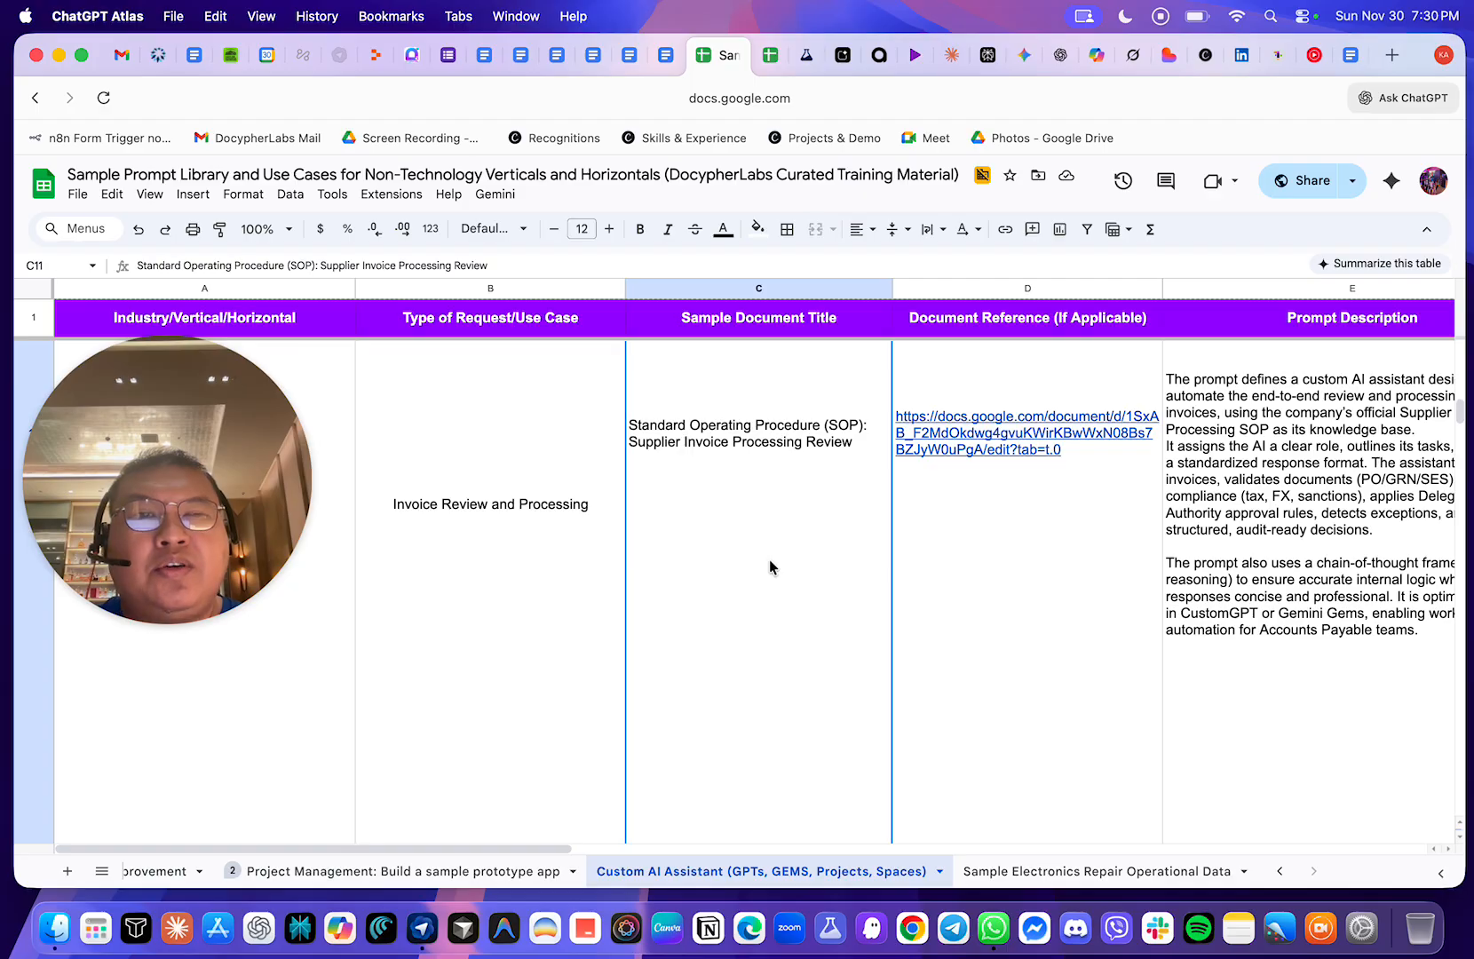
scroll(772, 561, right, 4)
click(837, 420)
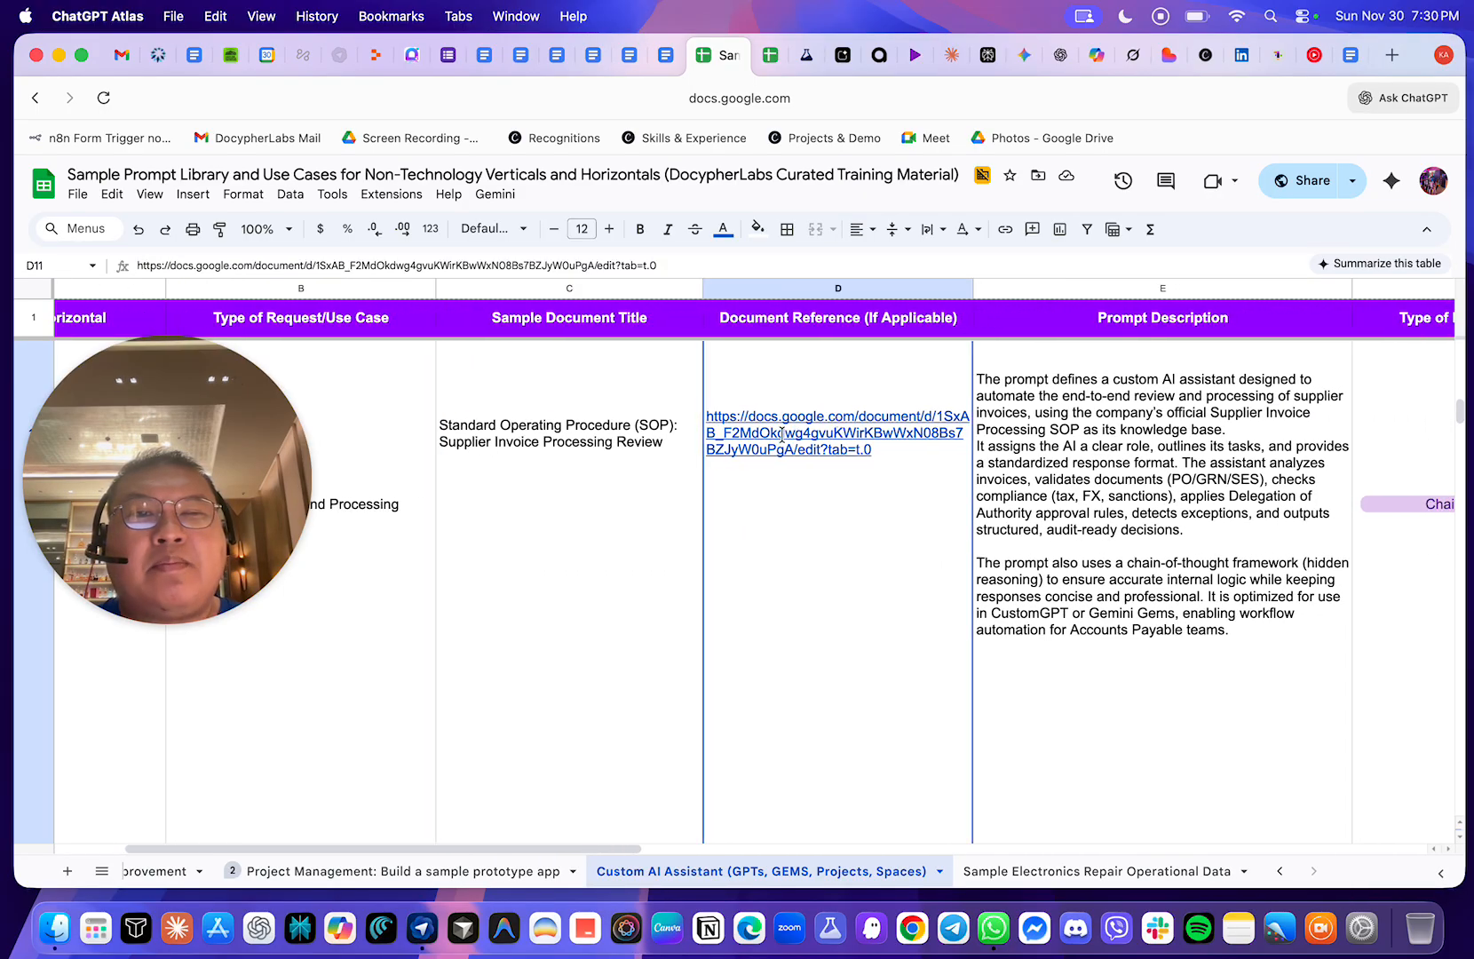
scroll(782, 434, left, 1)
mouse_move(789, 441)
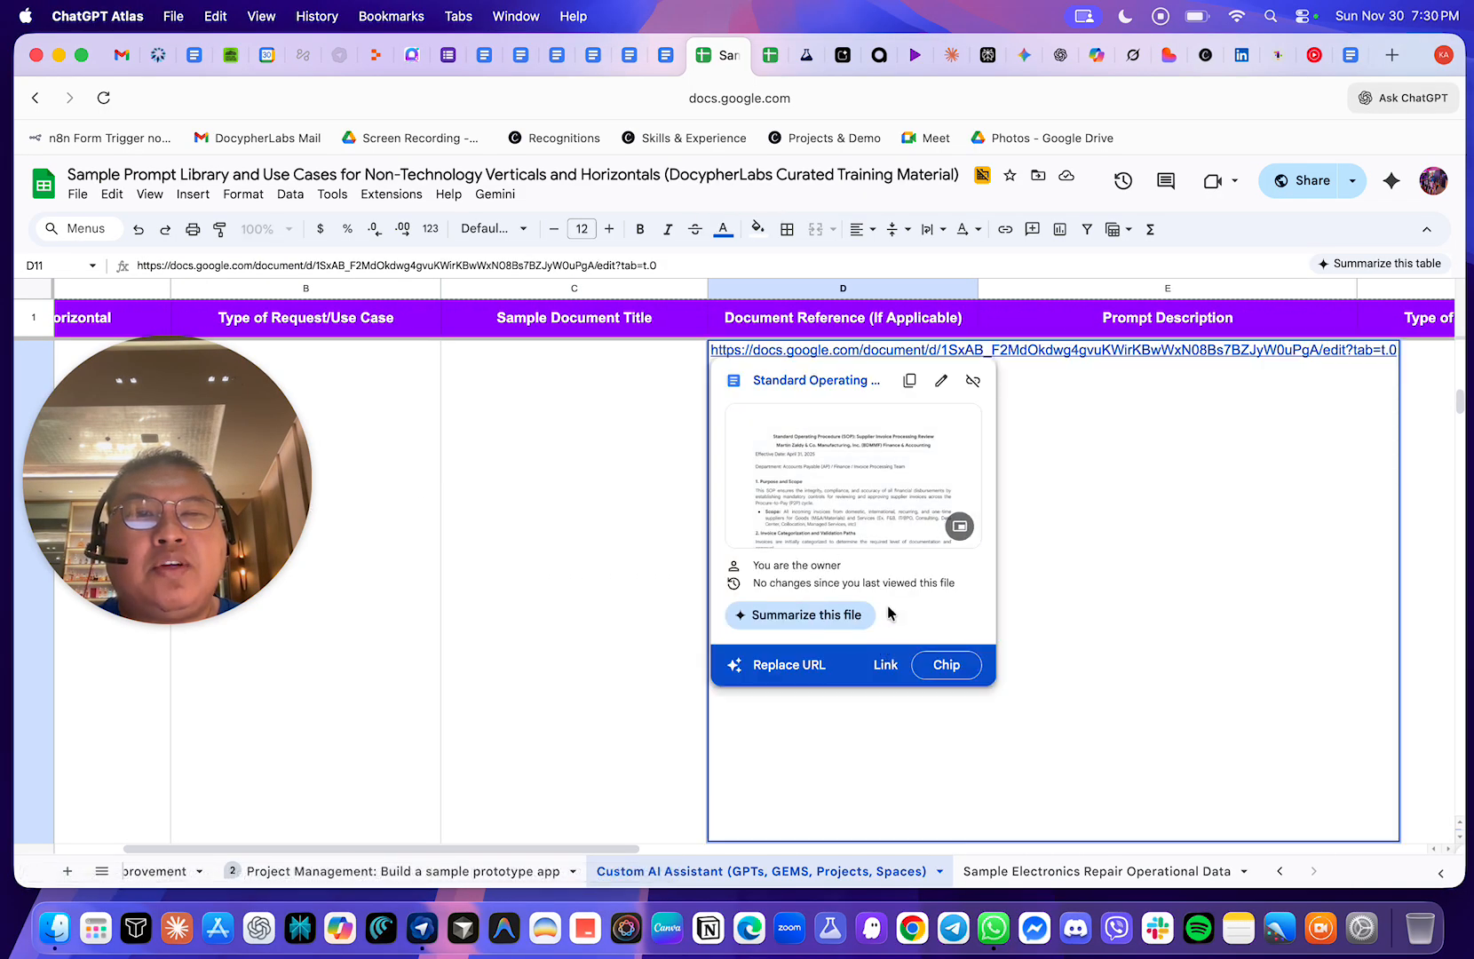
click(810, 382)
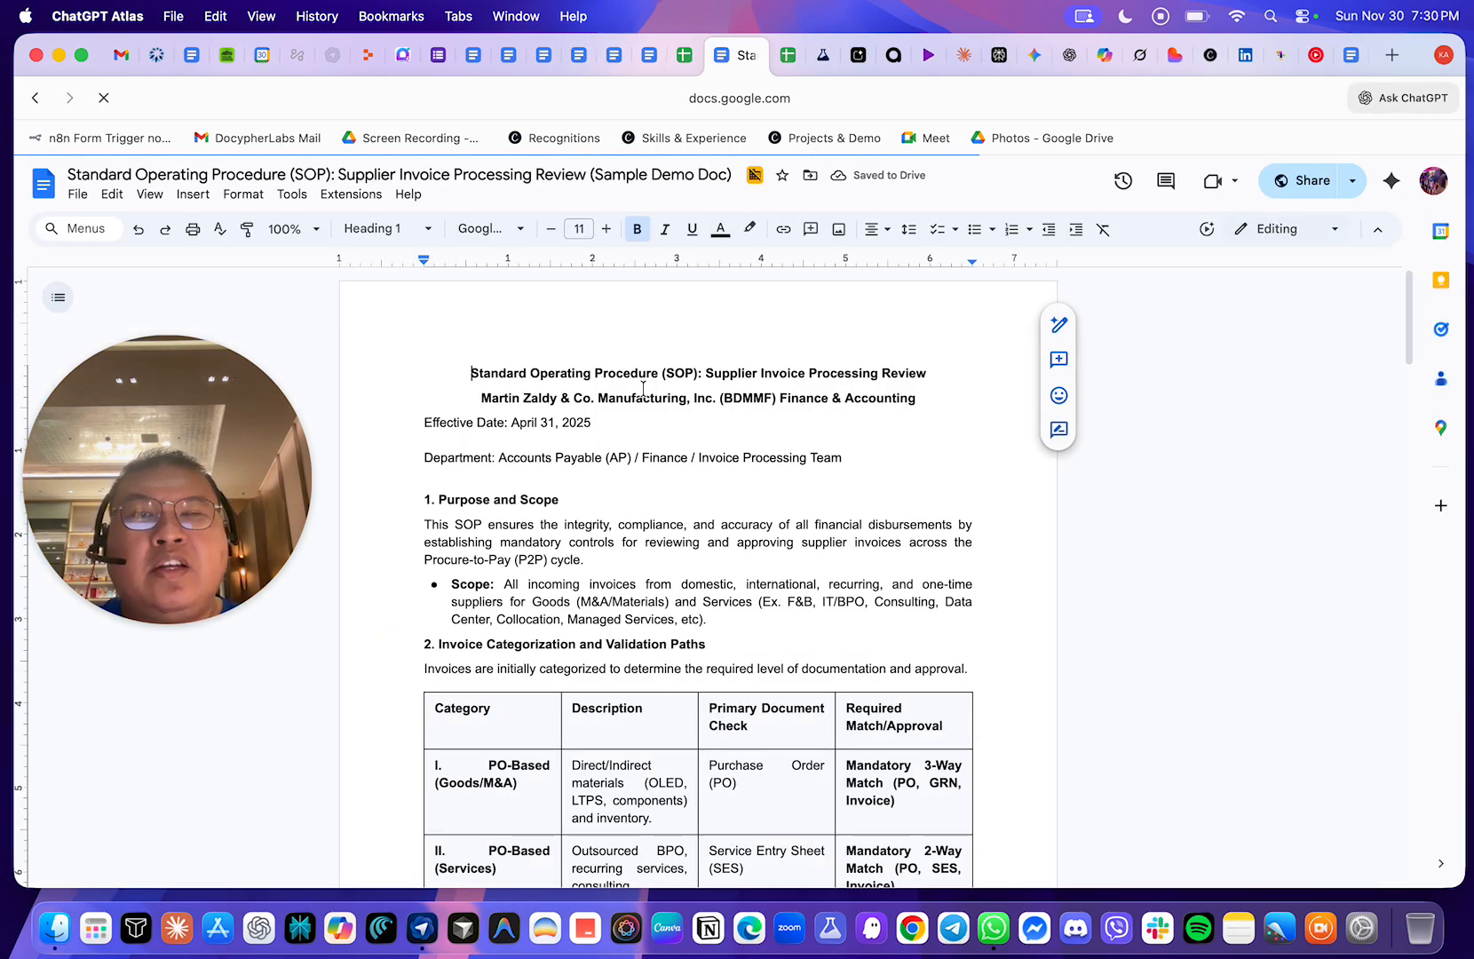
- Examine the company name and department lines heading the SOP, and skim through the document's pages
drag(481, 397, 884, 402)
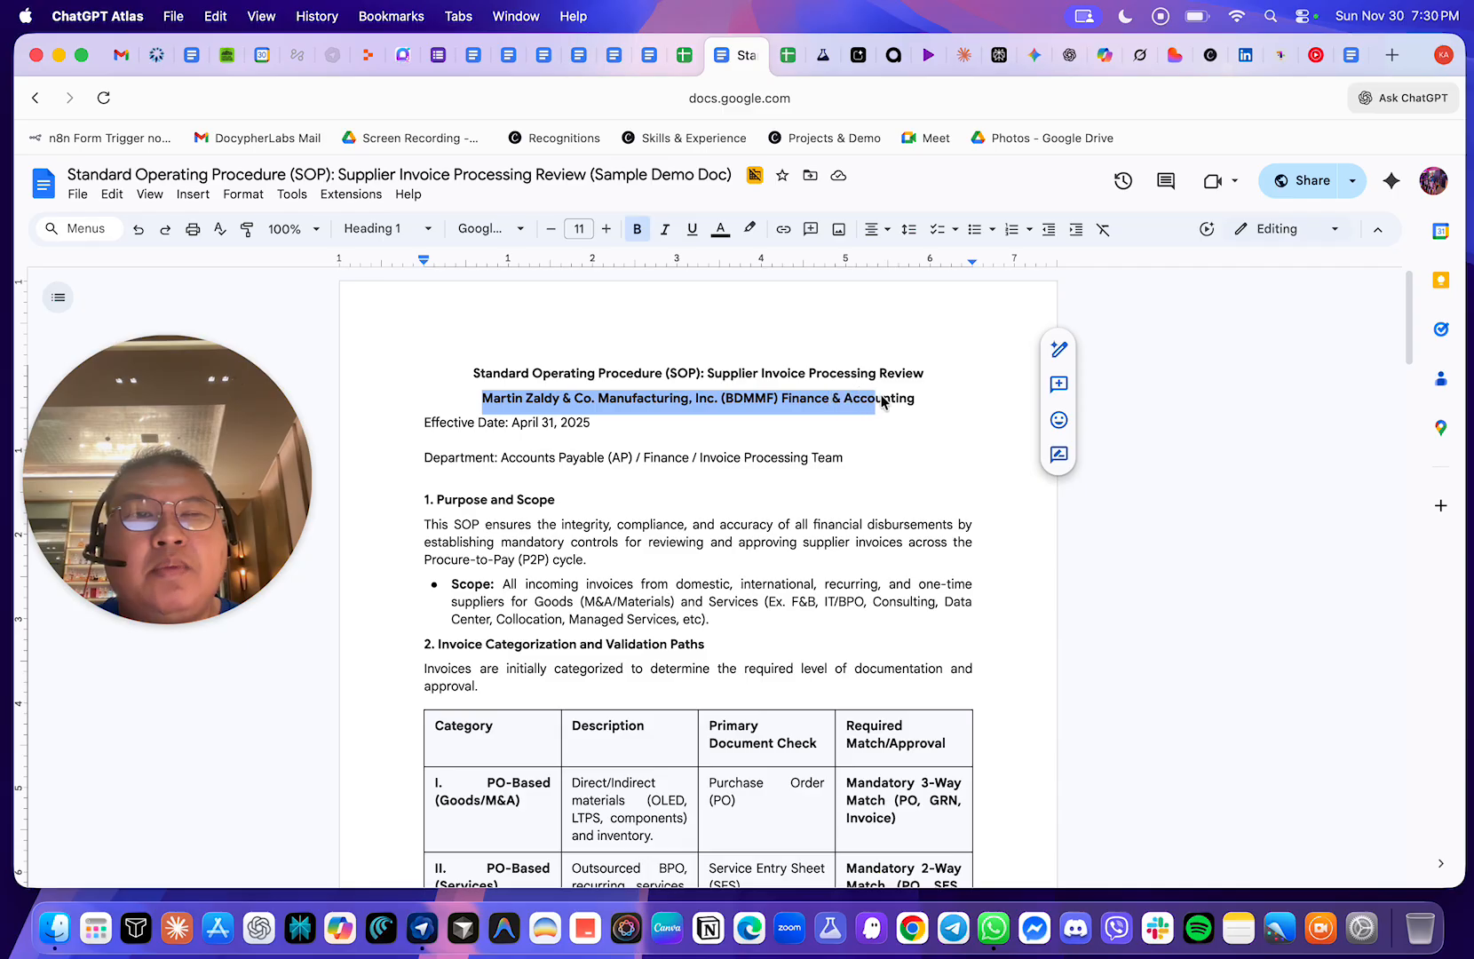
click(684, 426)
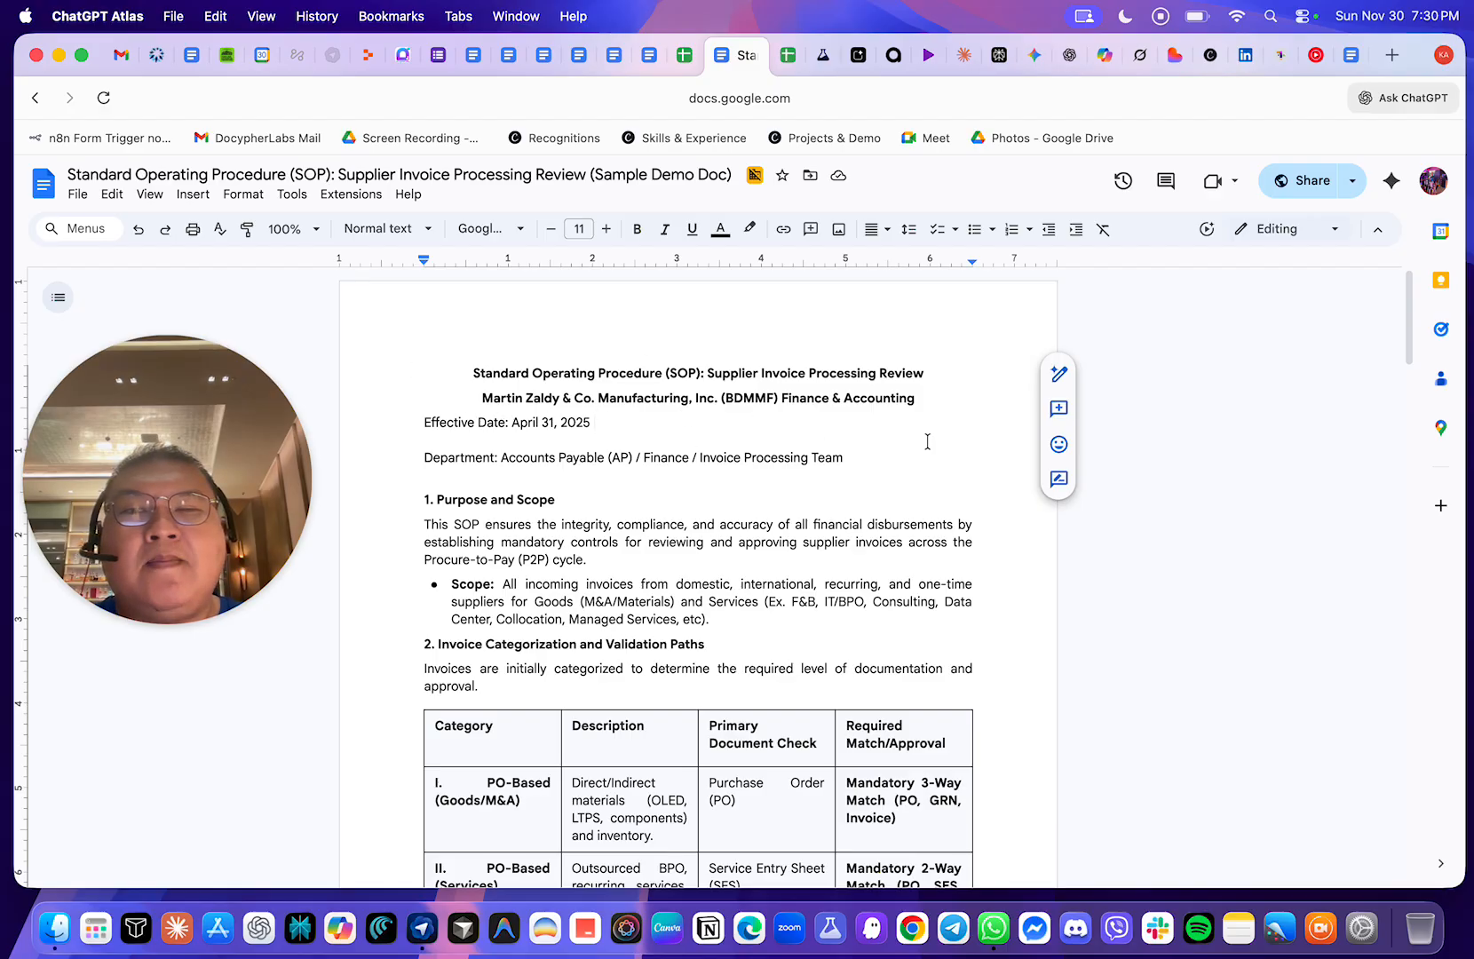
drag(480, 398, 933, 399)
click(654, 456)
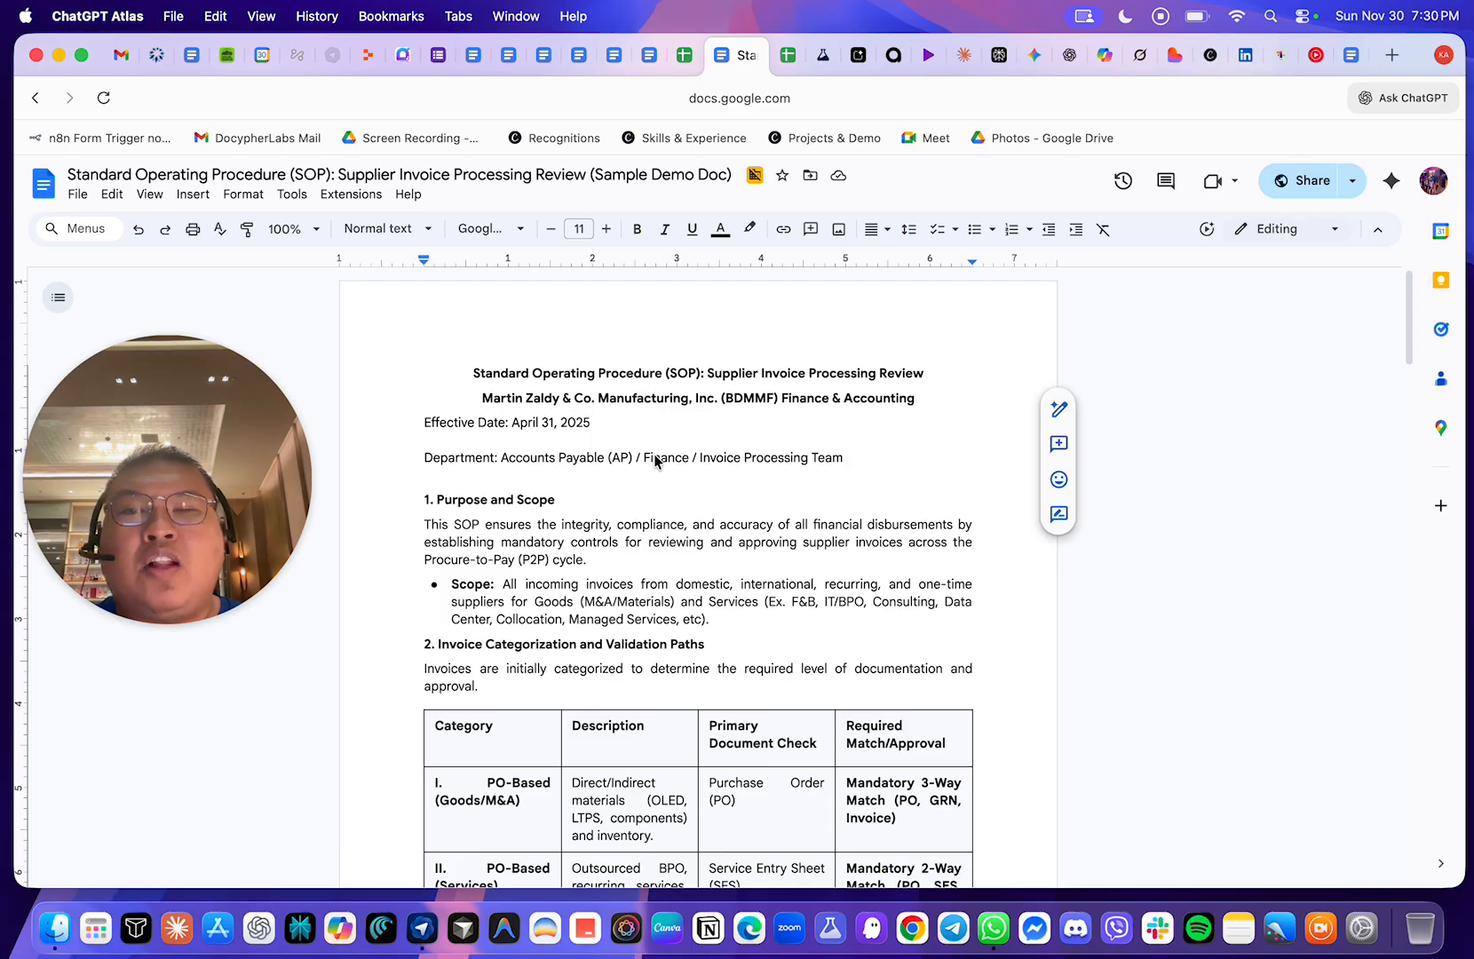
scroll(691, 497, down, 1)
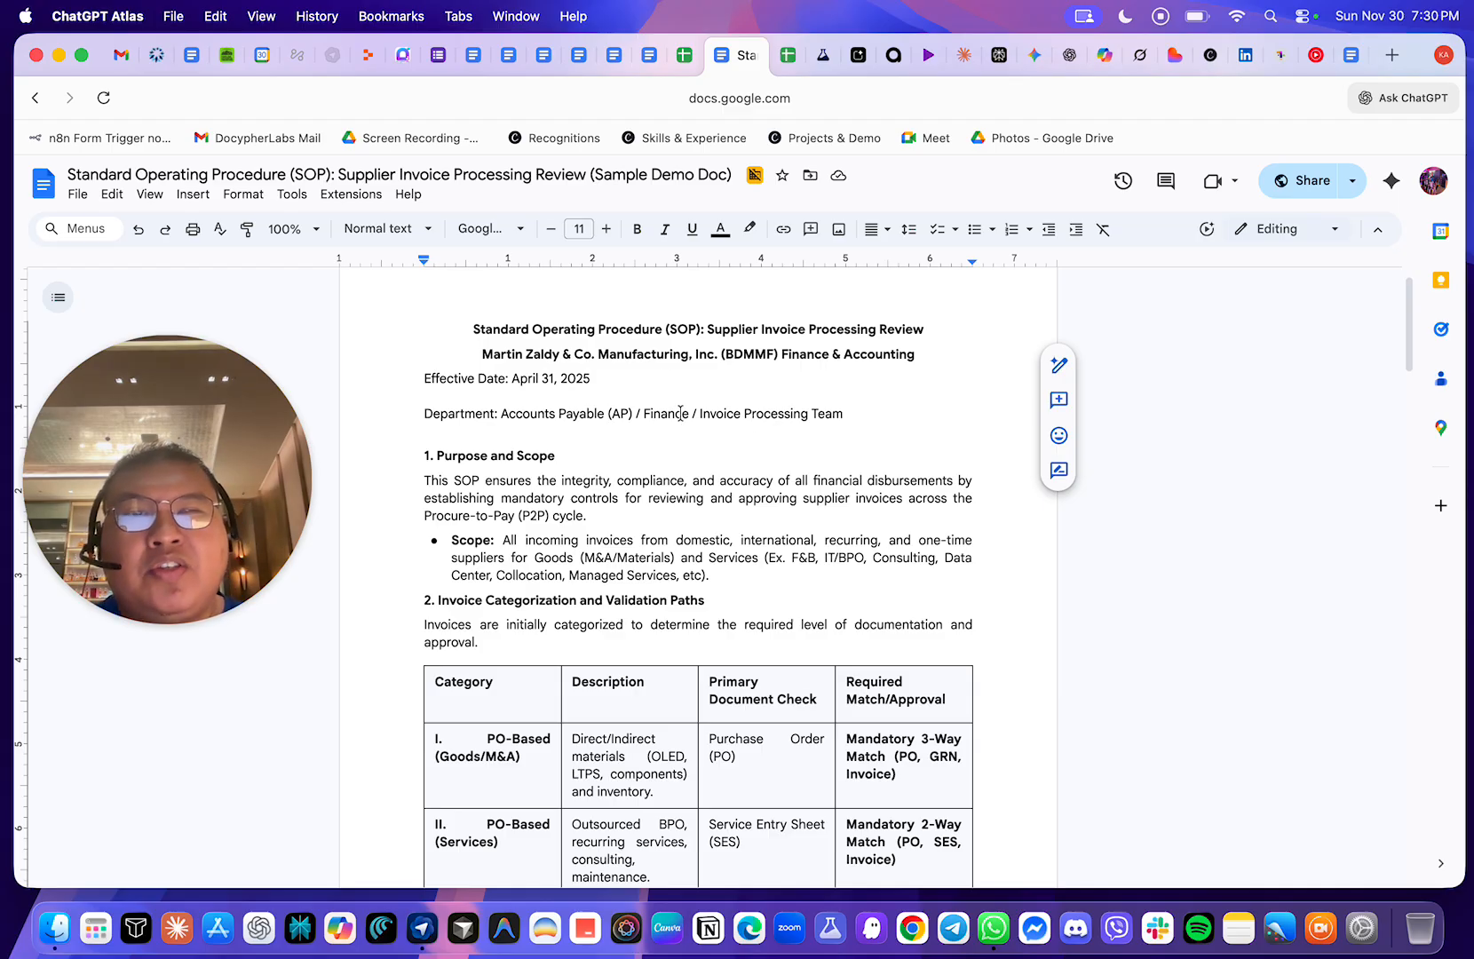
scroll(769, 502, down, 15)
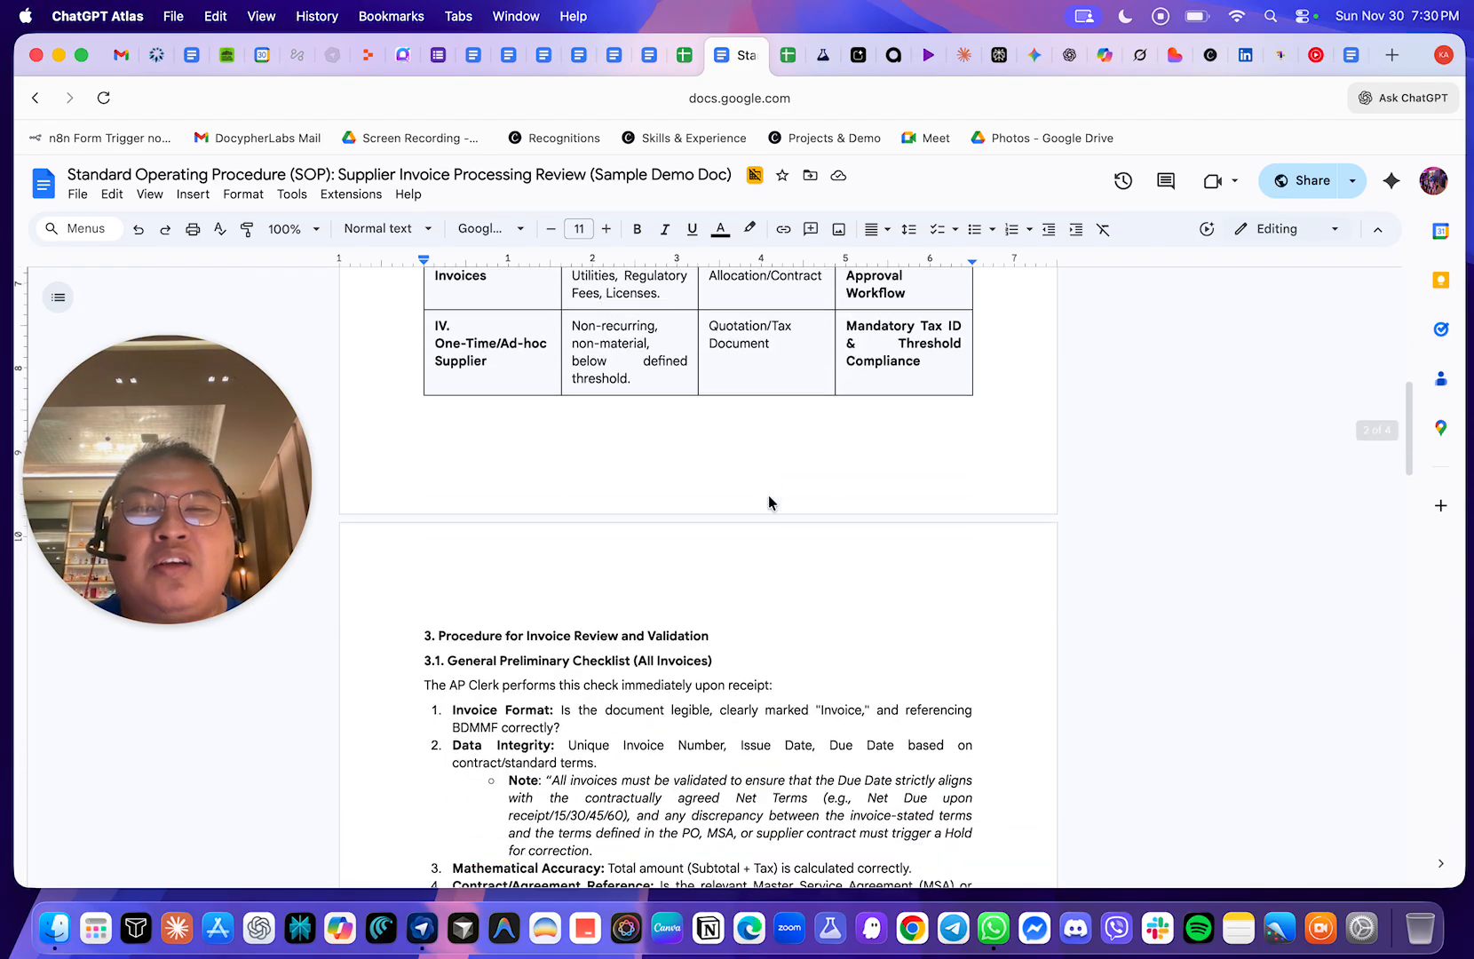
scroll(769, 502, down, 12)
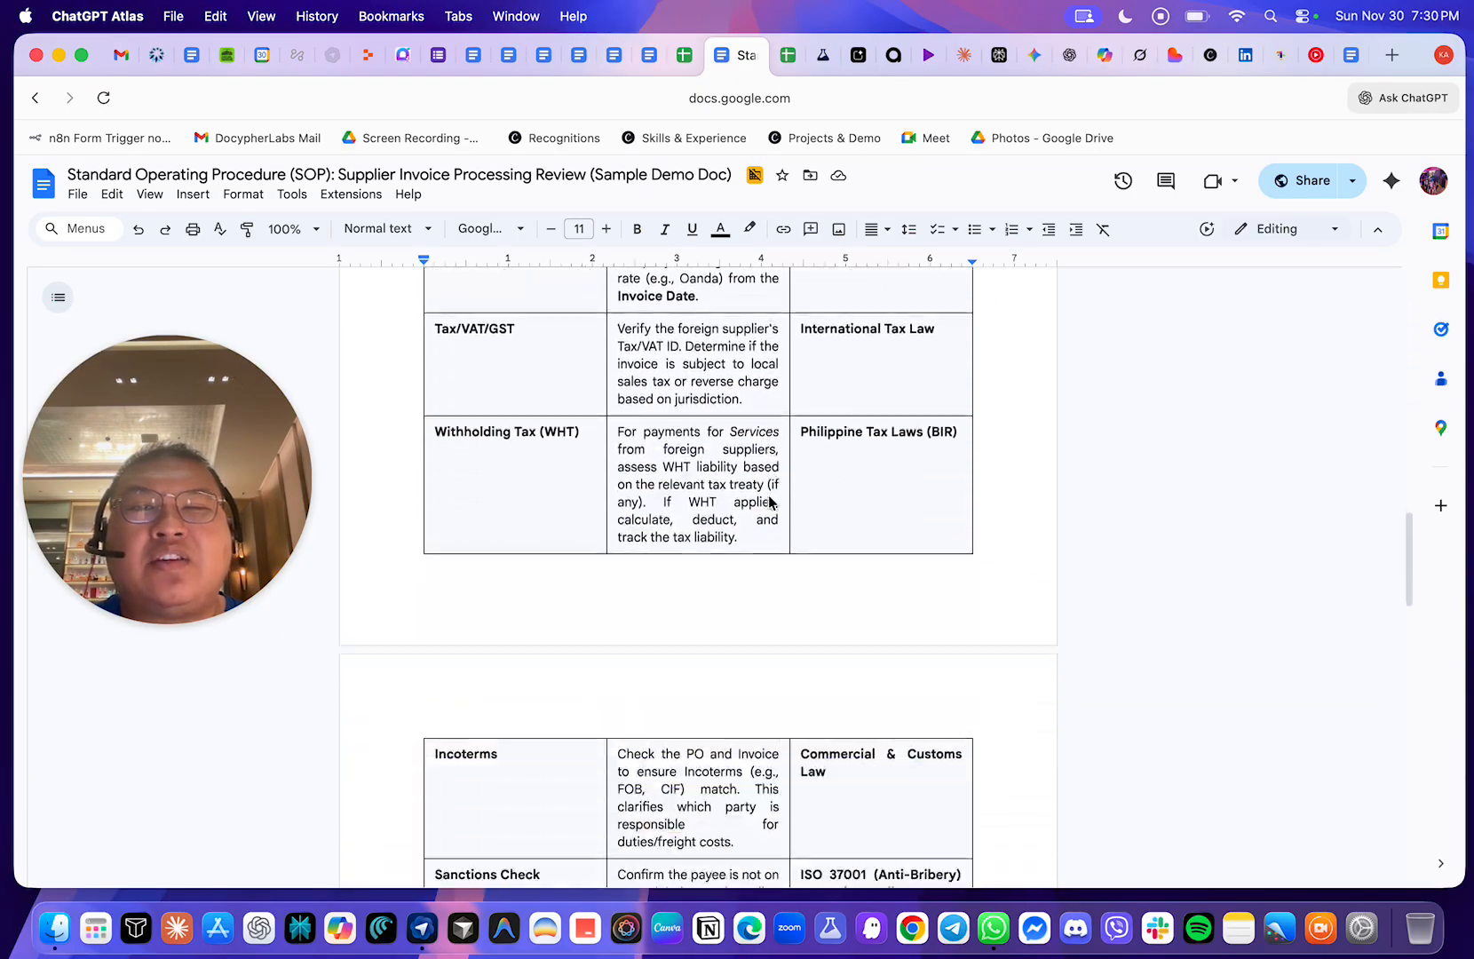
scroll(769, 502, down, 3)
scroll(770, 502, down, 3)
scroll(769, 501, up, 20)
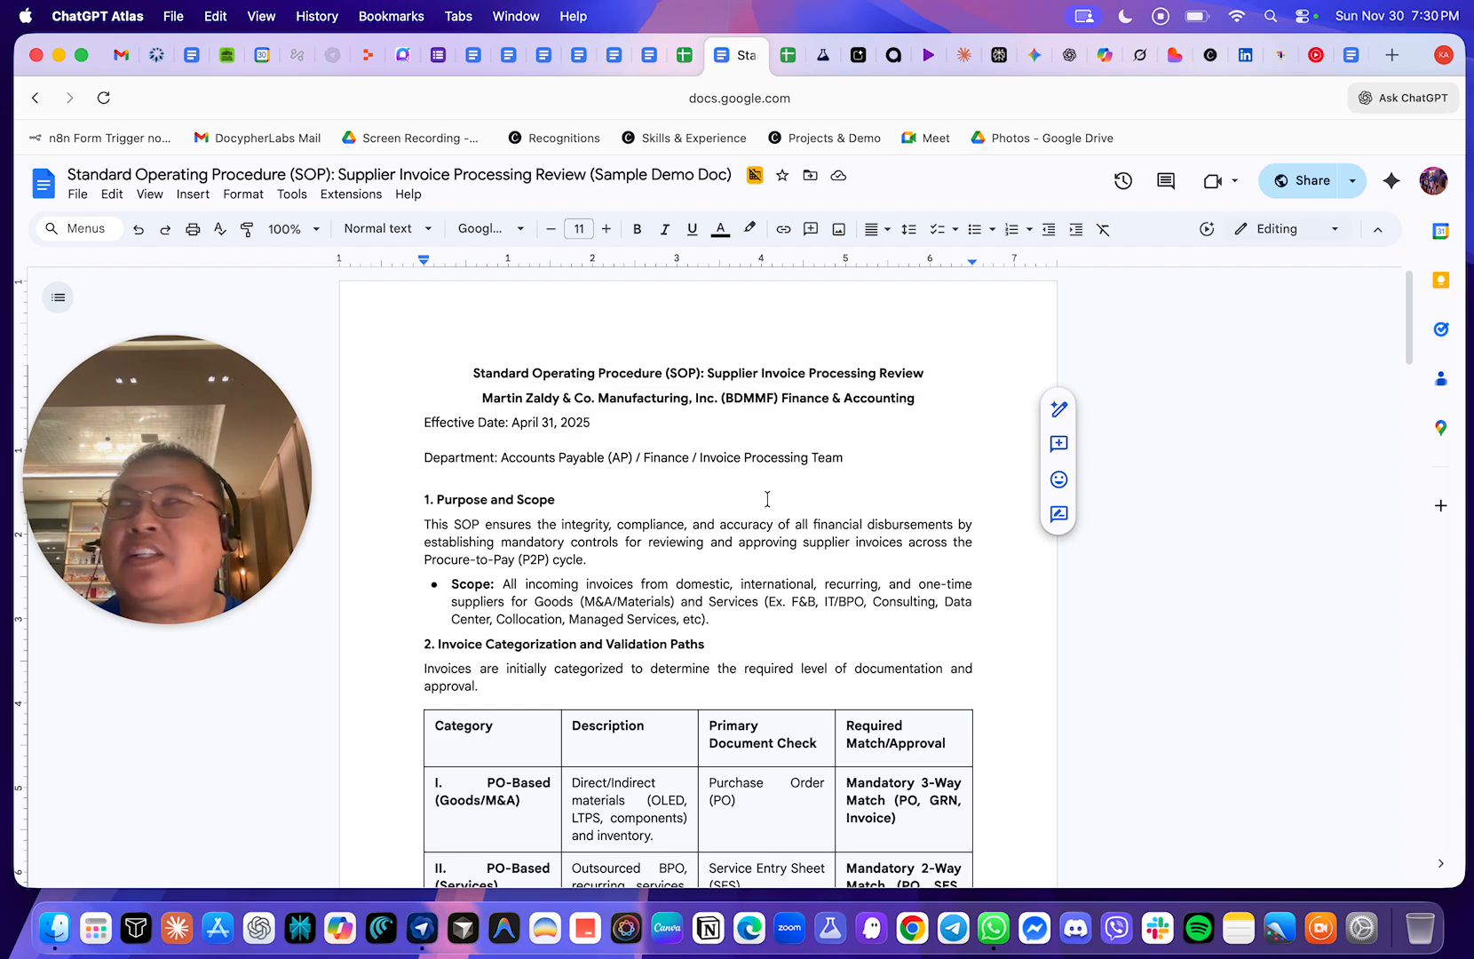
- Examine the SOP's invoice categories, preliminary checklist, supplier tax compliance table and specific validation procedures
scroll(760, 508, down, 1)
scroll(704, 513, down, 15)
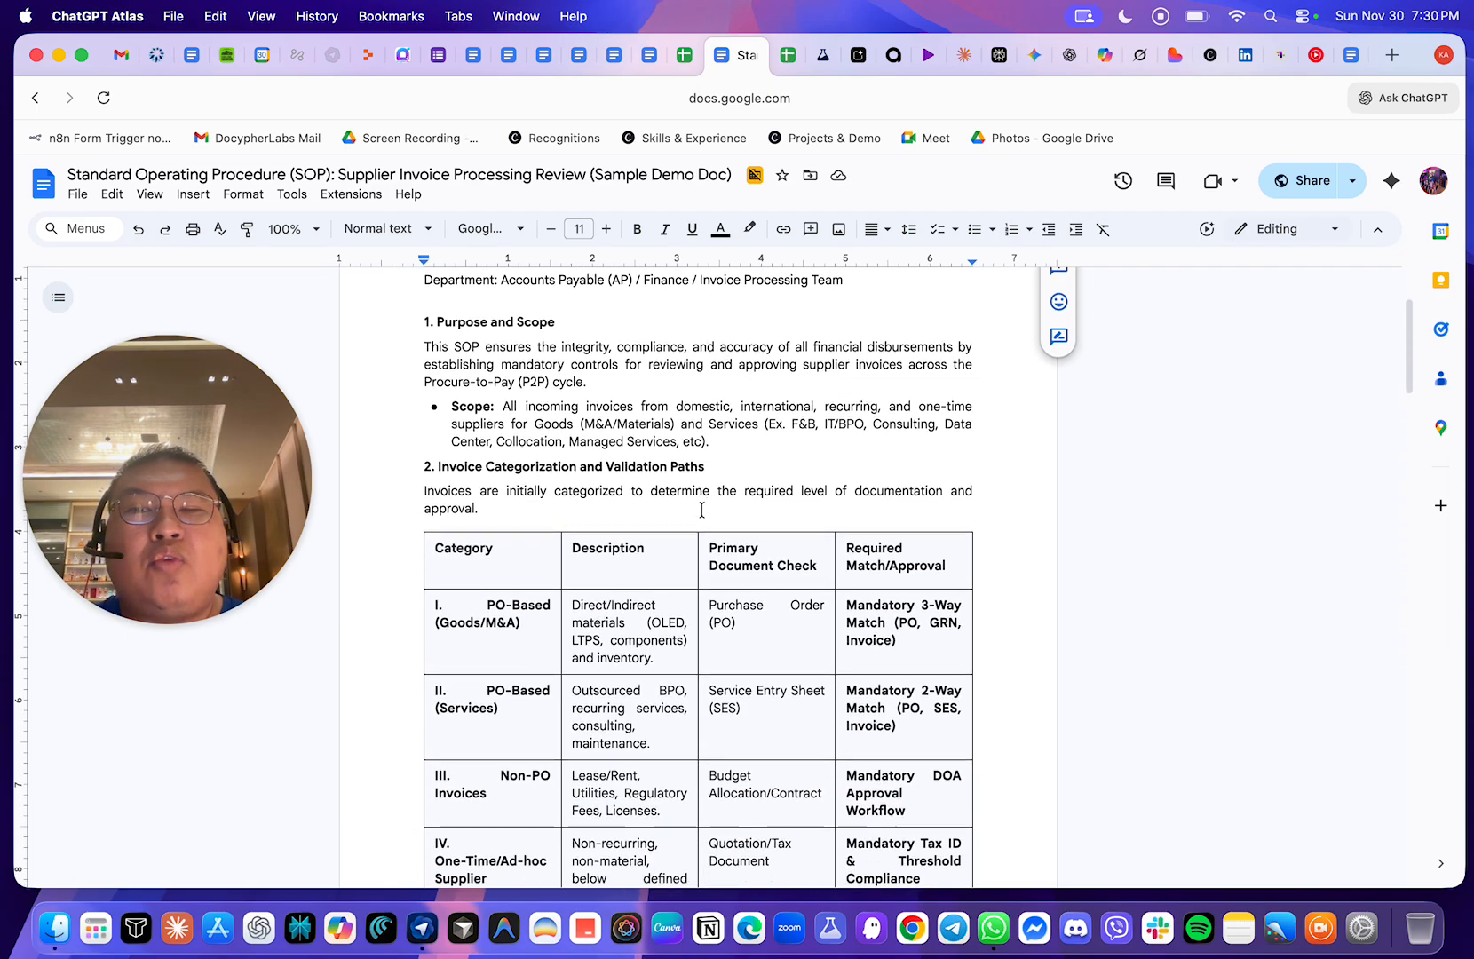
scroll(707, 515, down, 5)
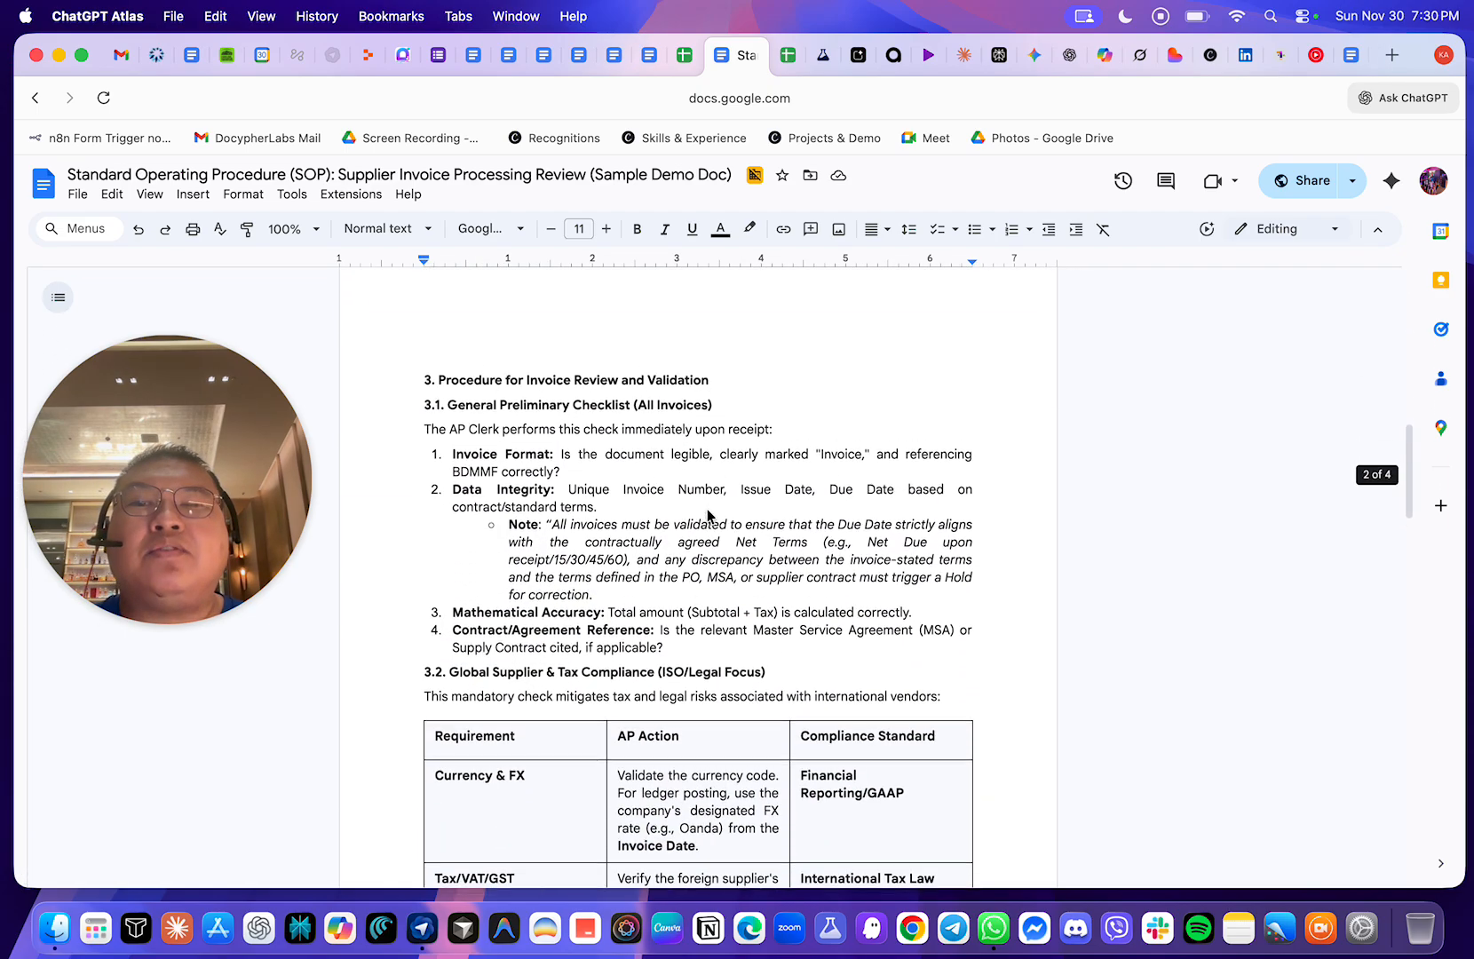
scroll(708, 513, down, 20)
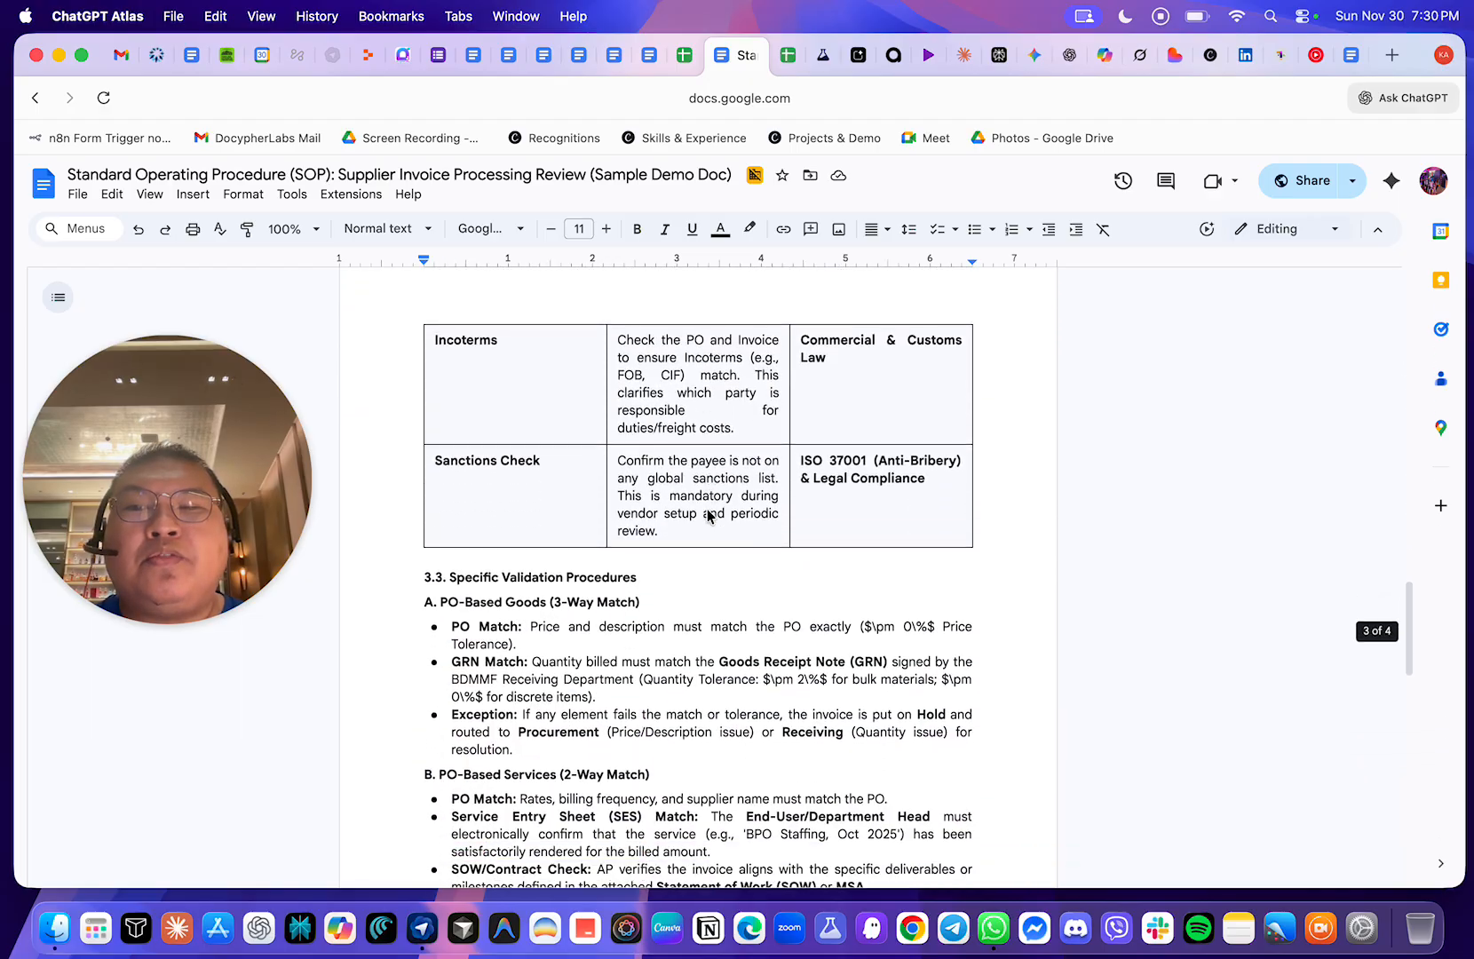
scroll(707, 511, down, 7)
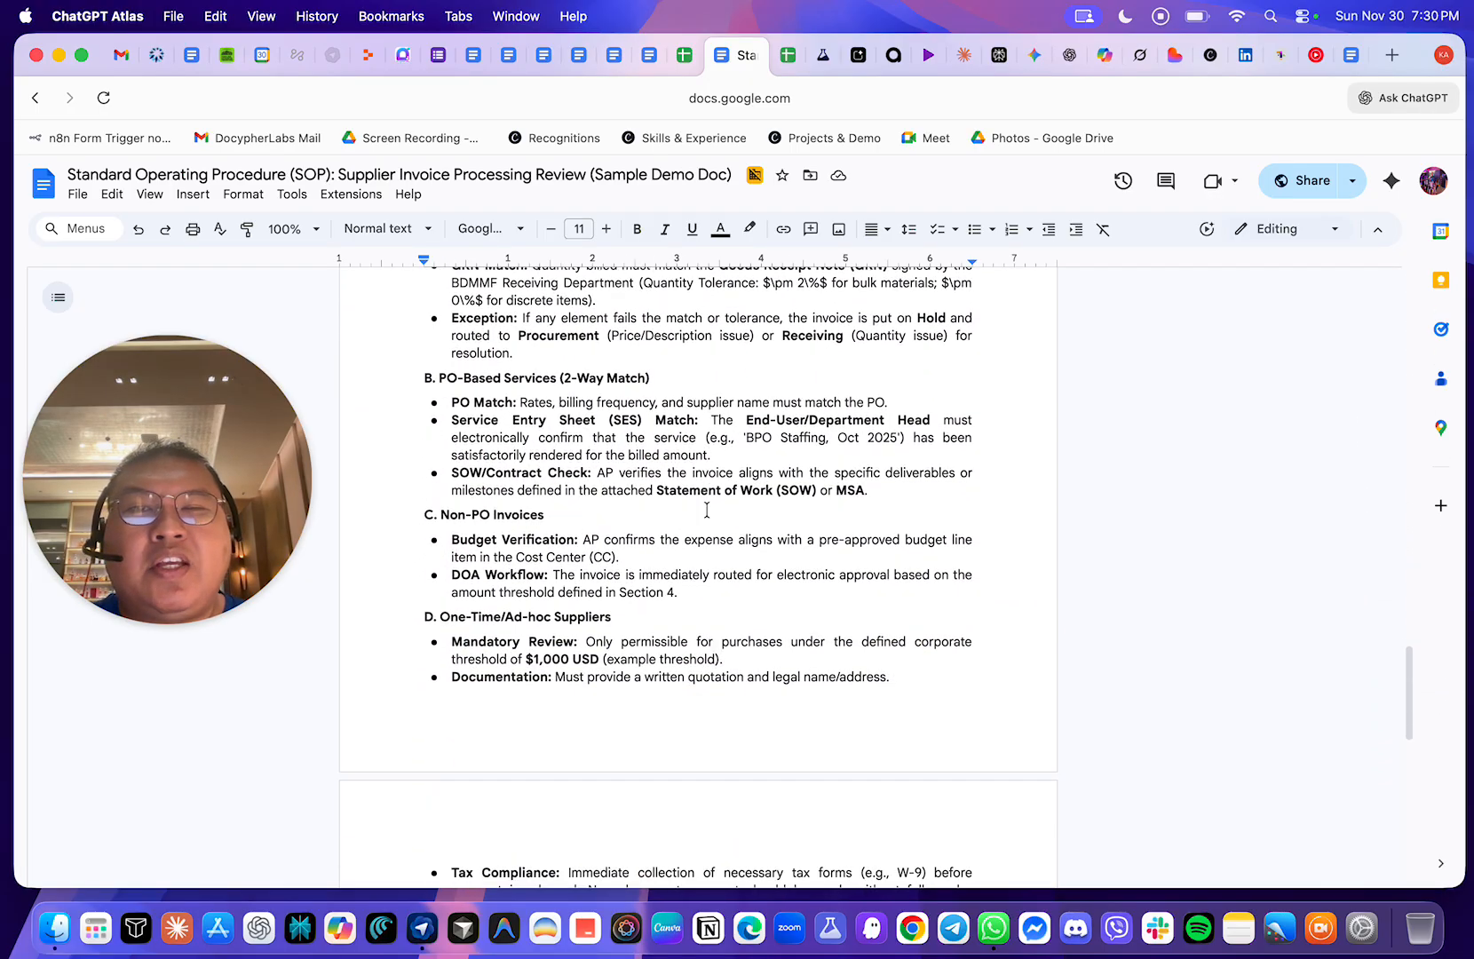
scroll(707, 511, up, 5)
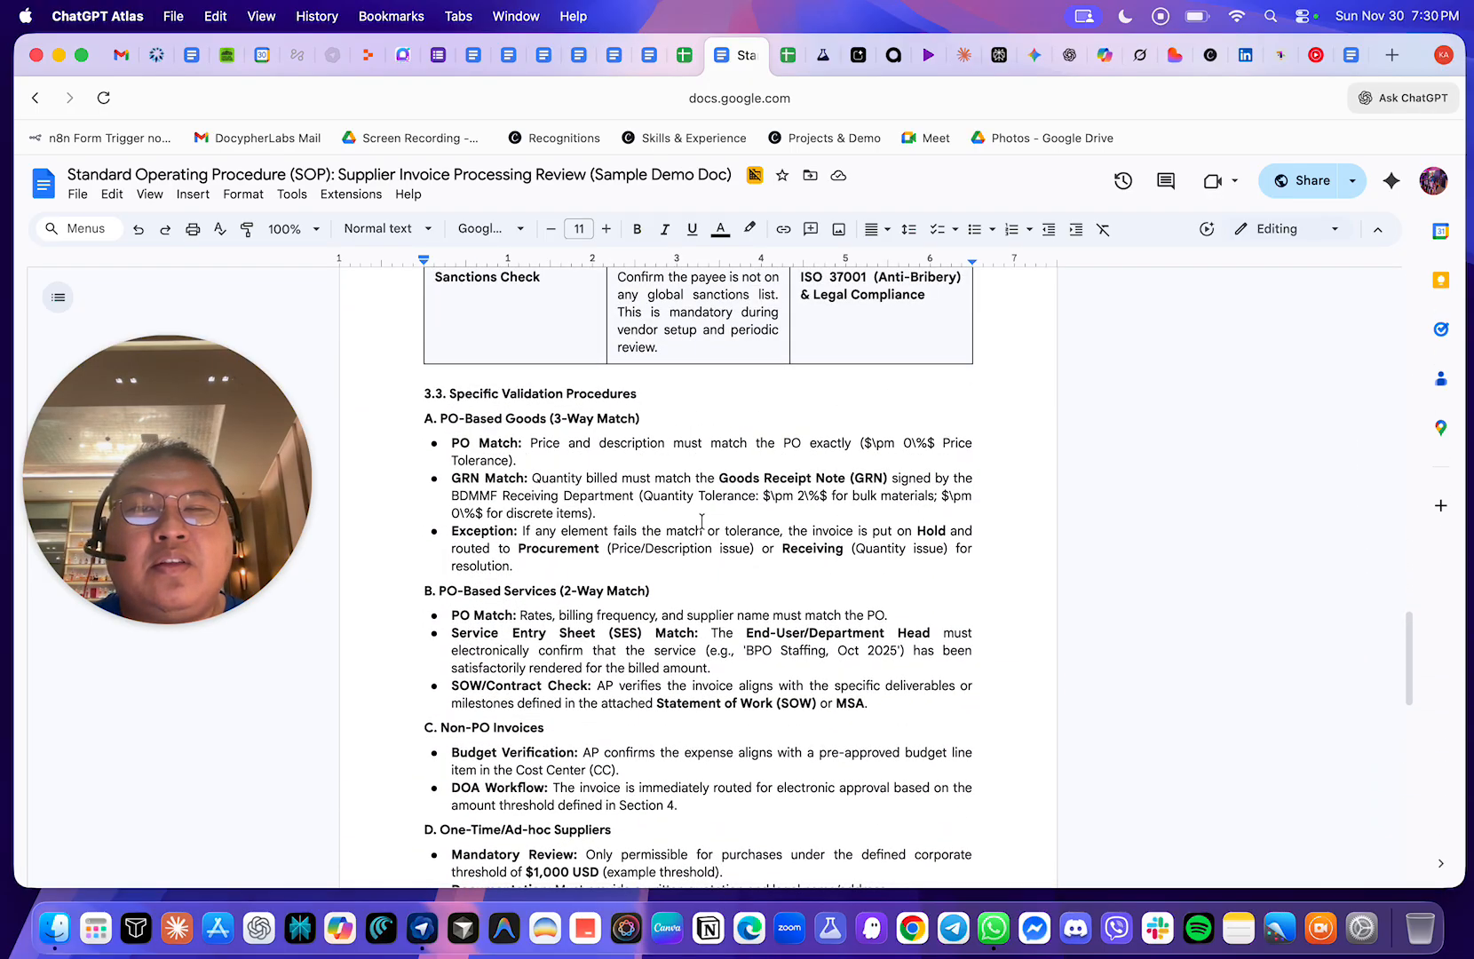
scroll(702, 521, up, 10)
scroll(706, 519, up, 2)
scroll(706, 519, down, 7)
scroll(705, 519, up, 10)
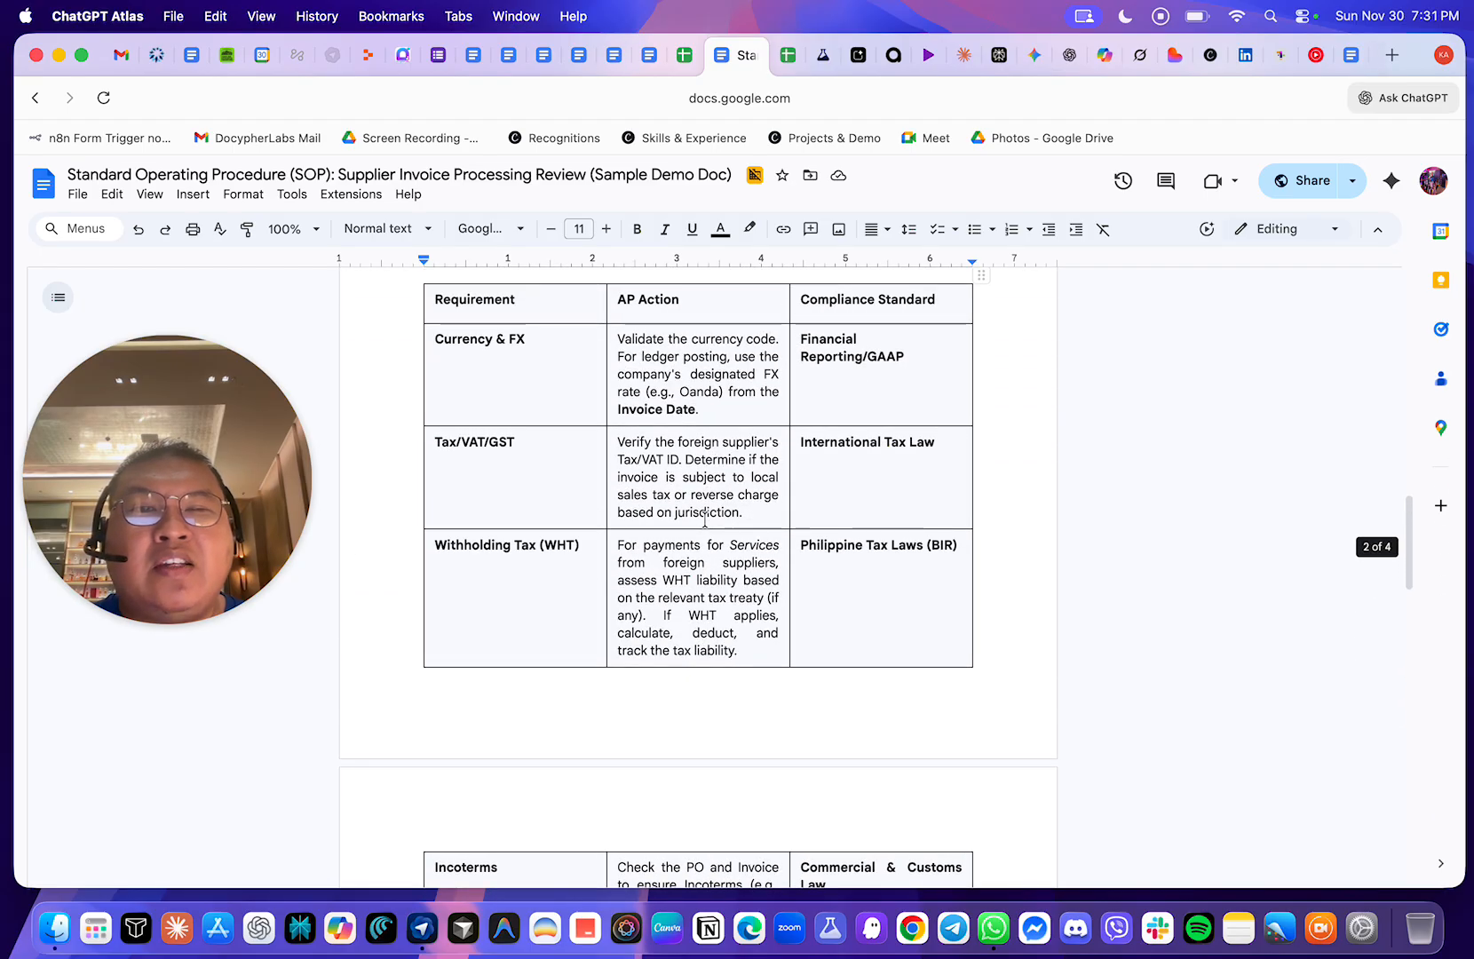
scroll(705, 519, down, 3)
scroll(882, 498, down, 1)
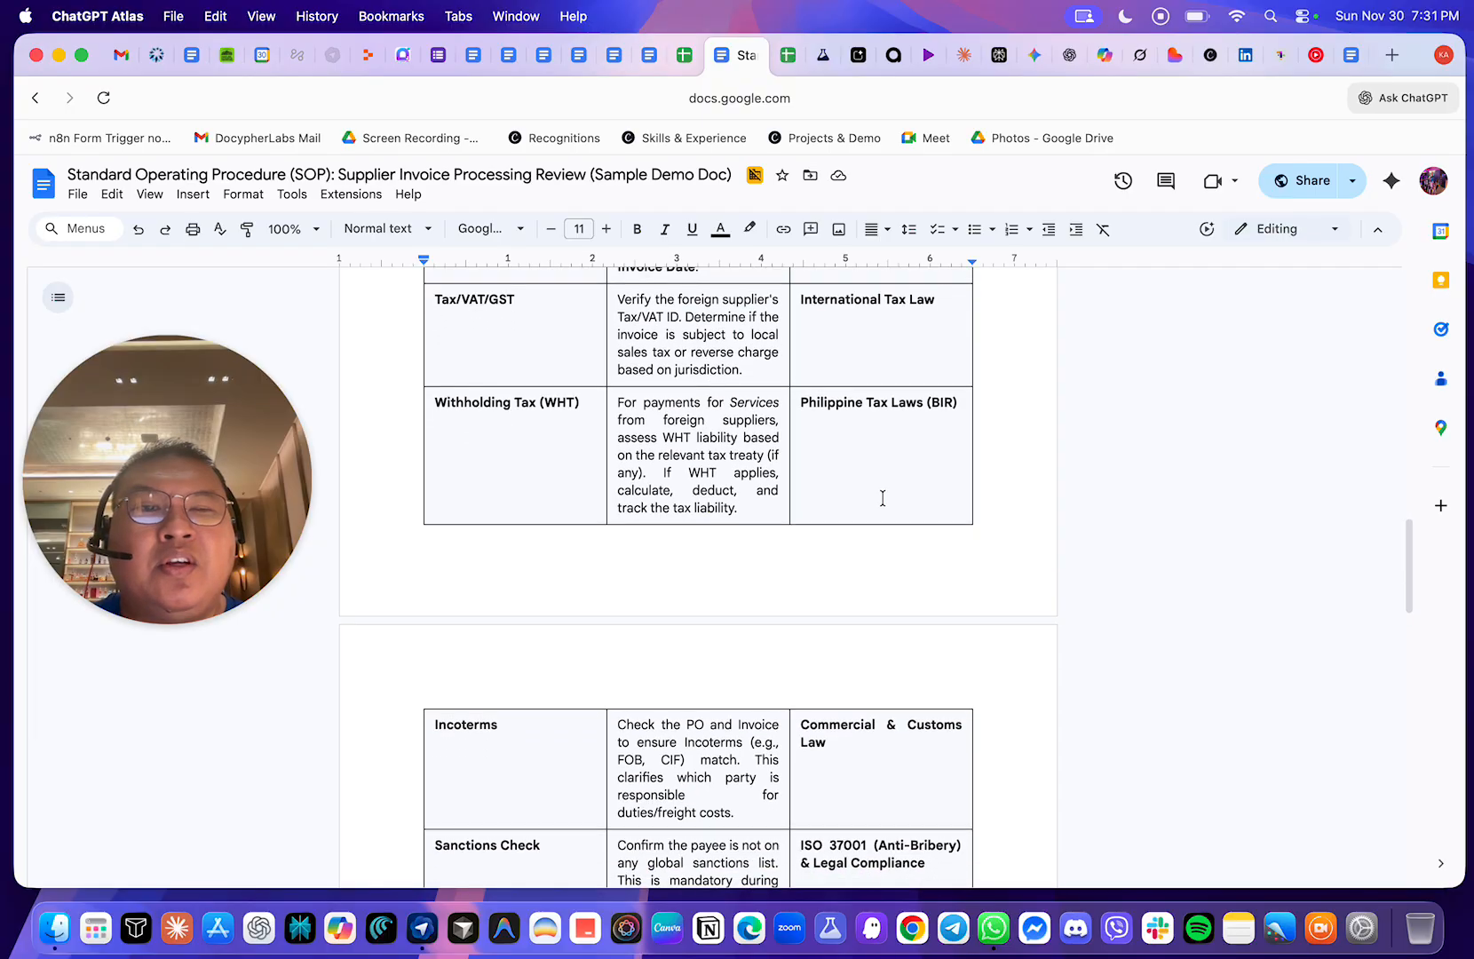
- Examine the Delegation of Authority matrix, including the leadership approver for $25,001 - $100,000, and the Compliance, Auditing, and Retention section
scroll(884, 498, down, 20)
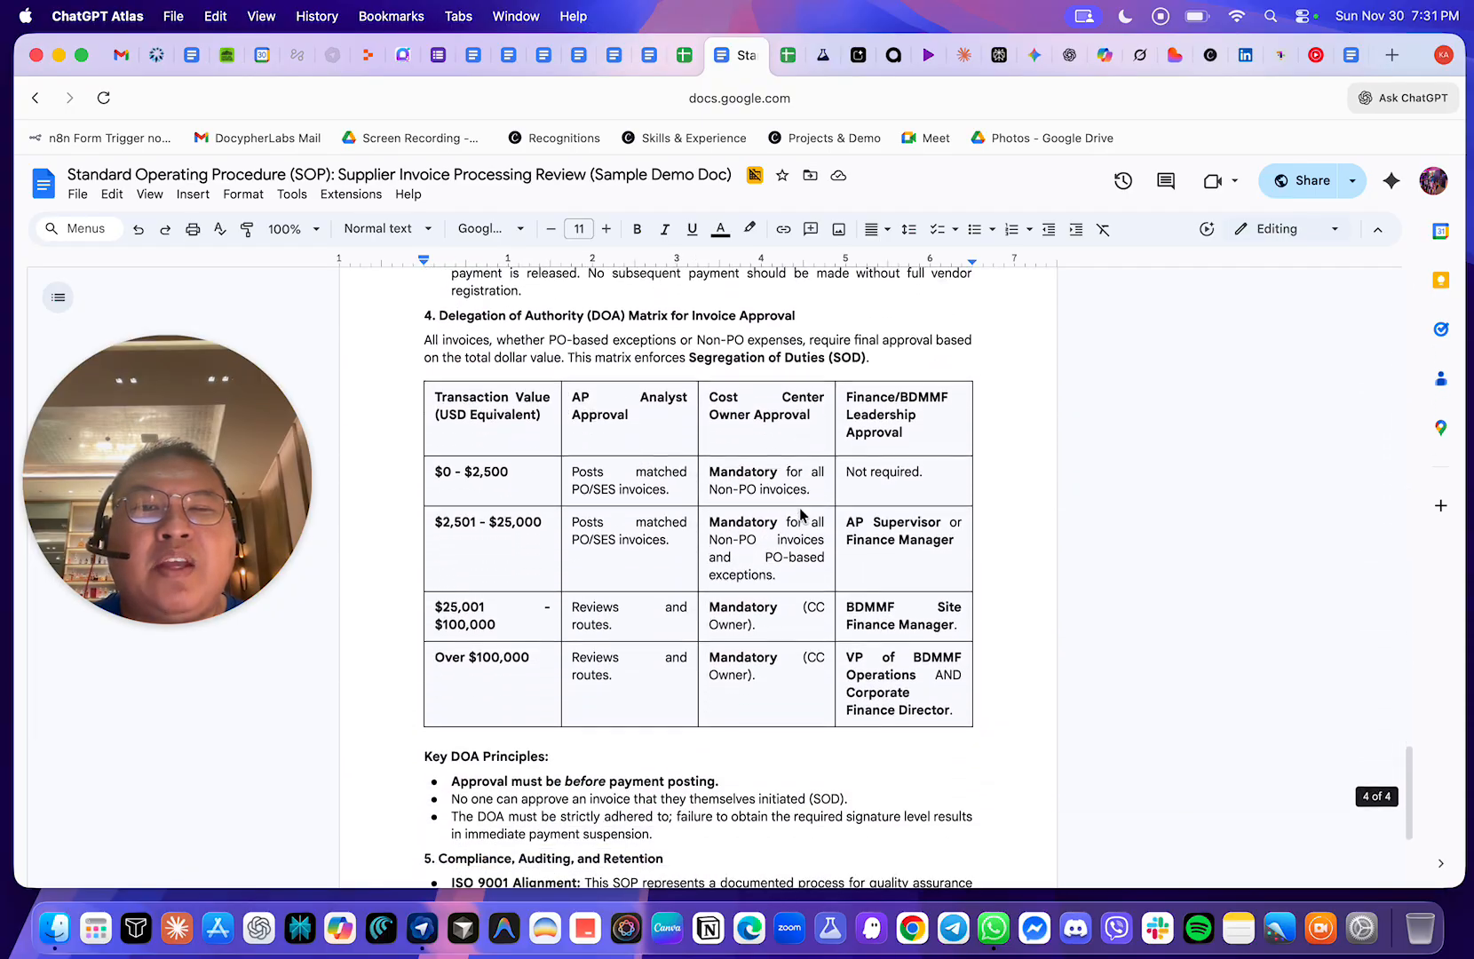
scroll(791, 516, up, 4)
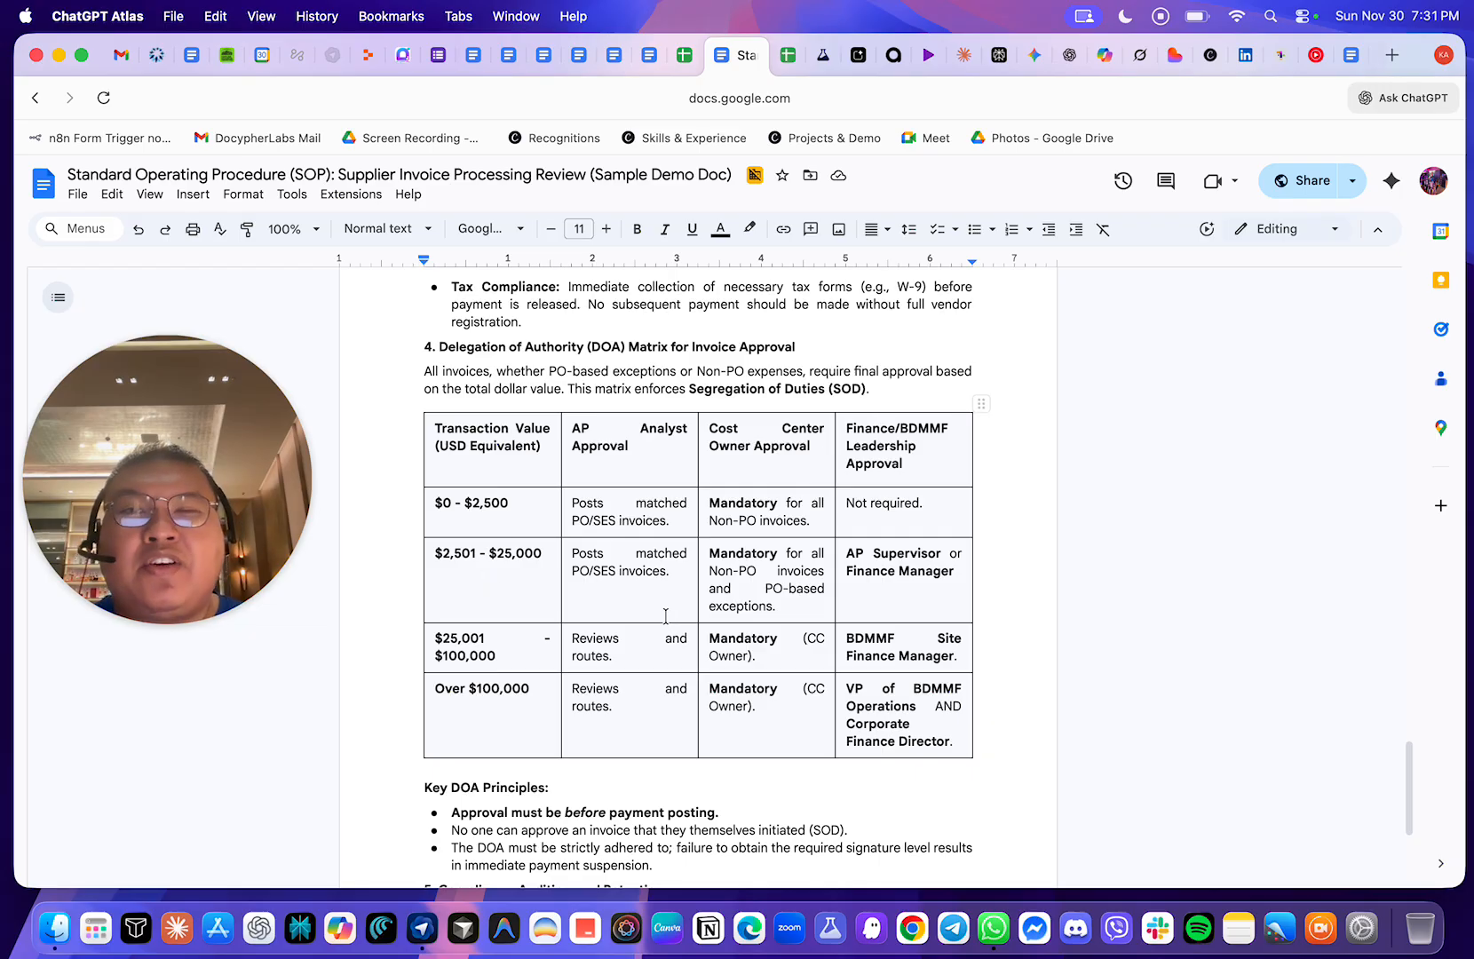
scroll(688, 575, down, 1)
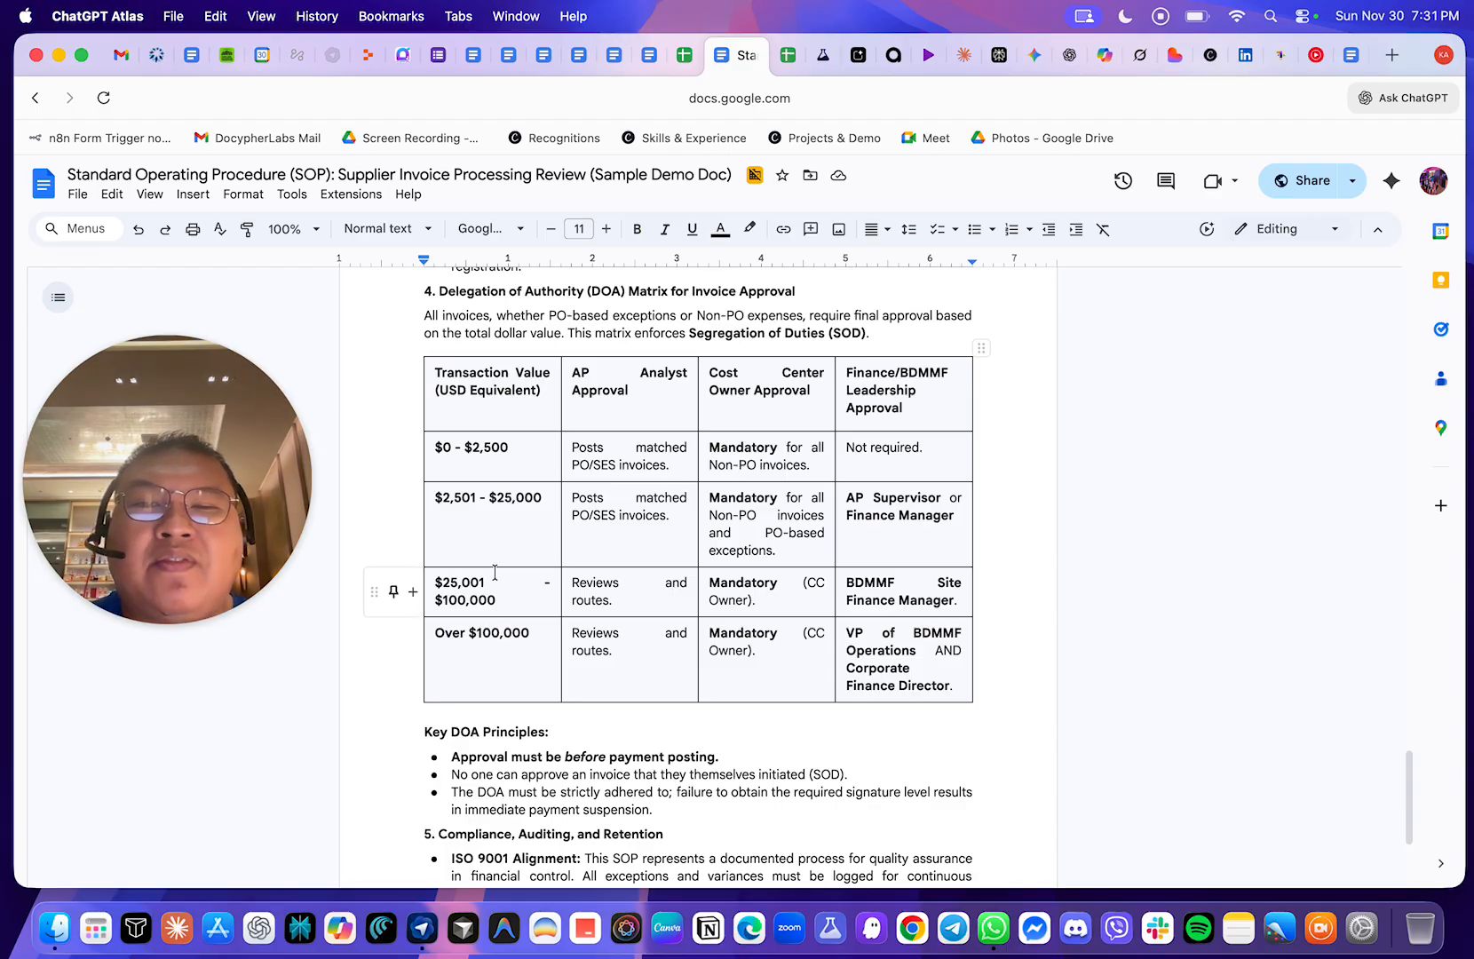
scroll(552, 589, down, 2)
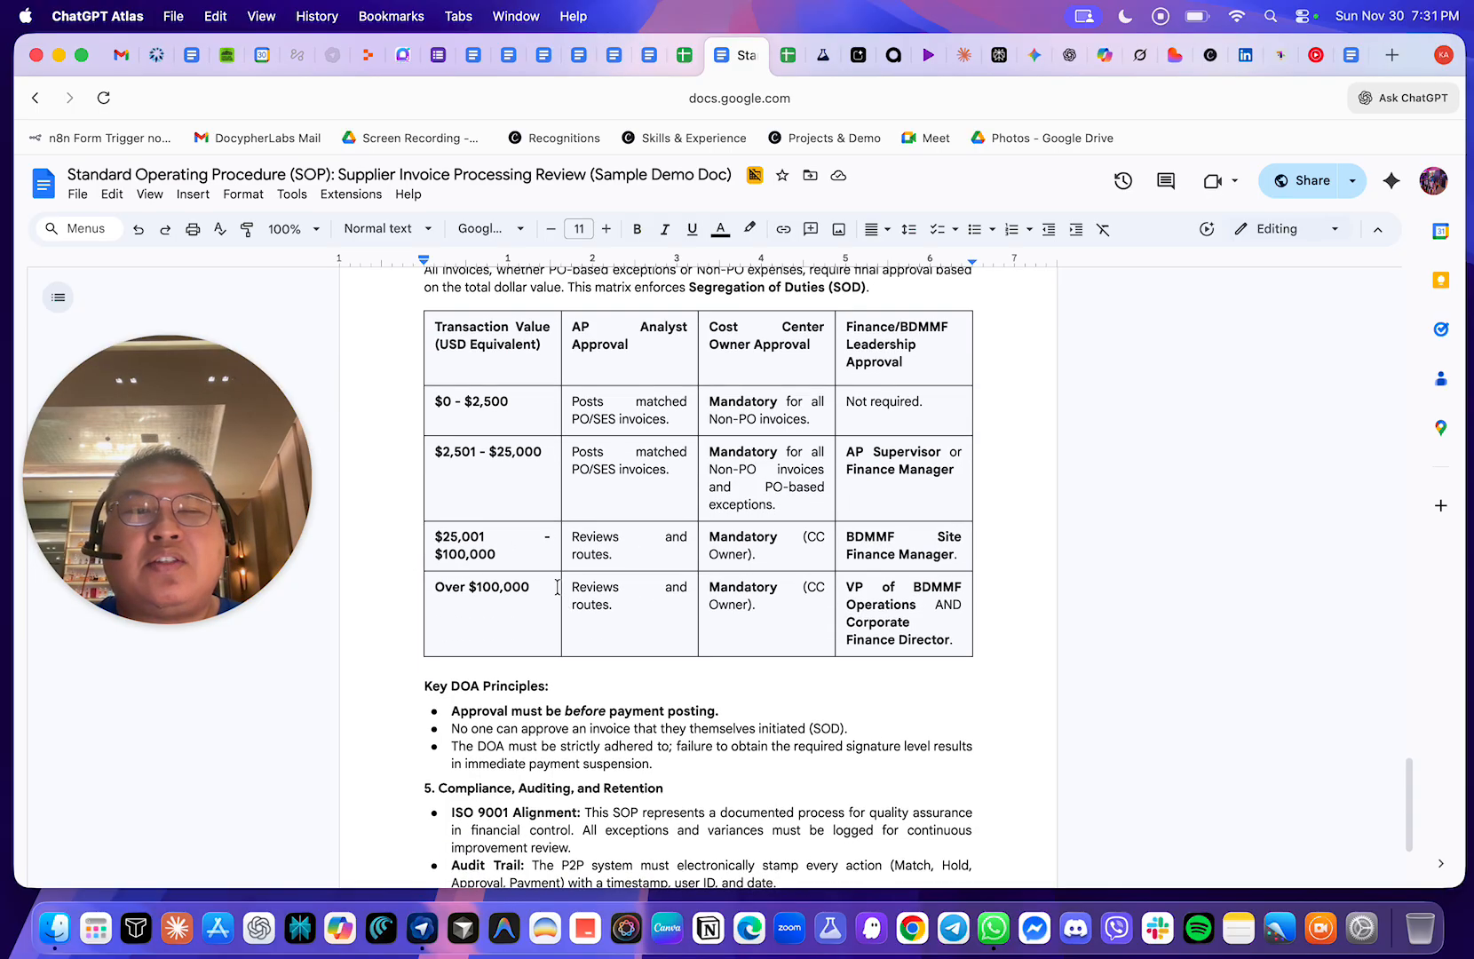
drag(956, 477, 849, 471)
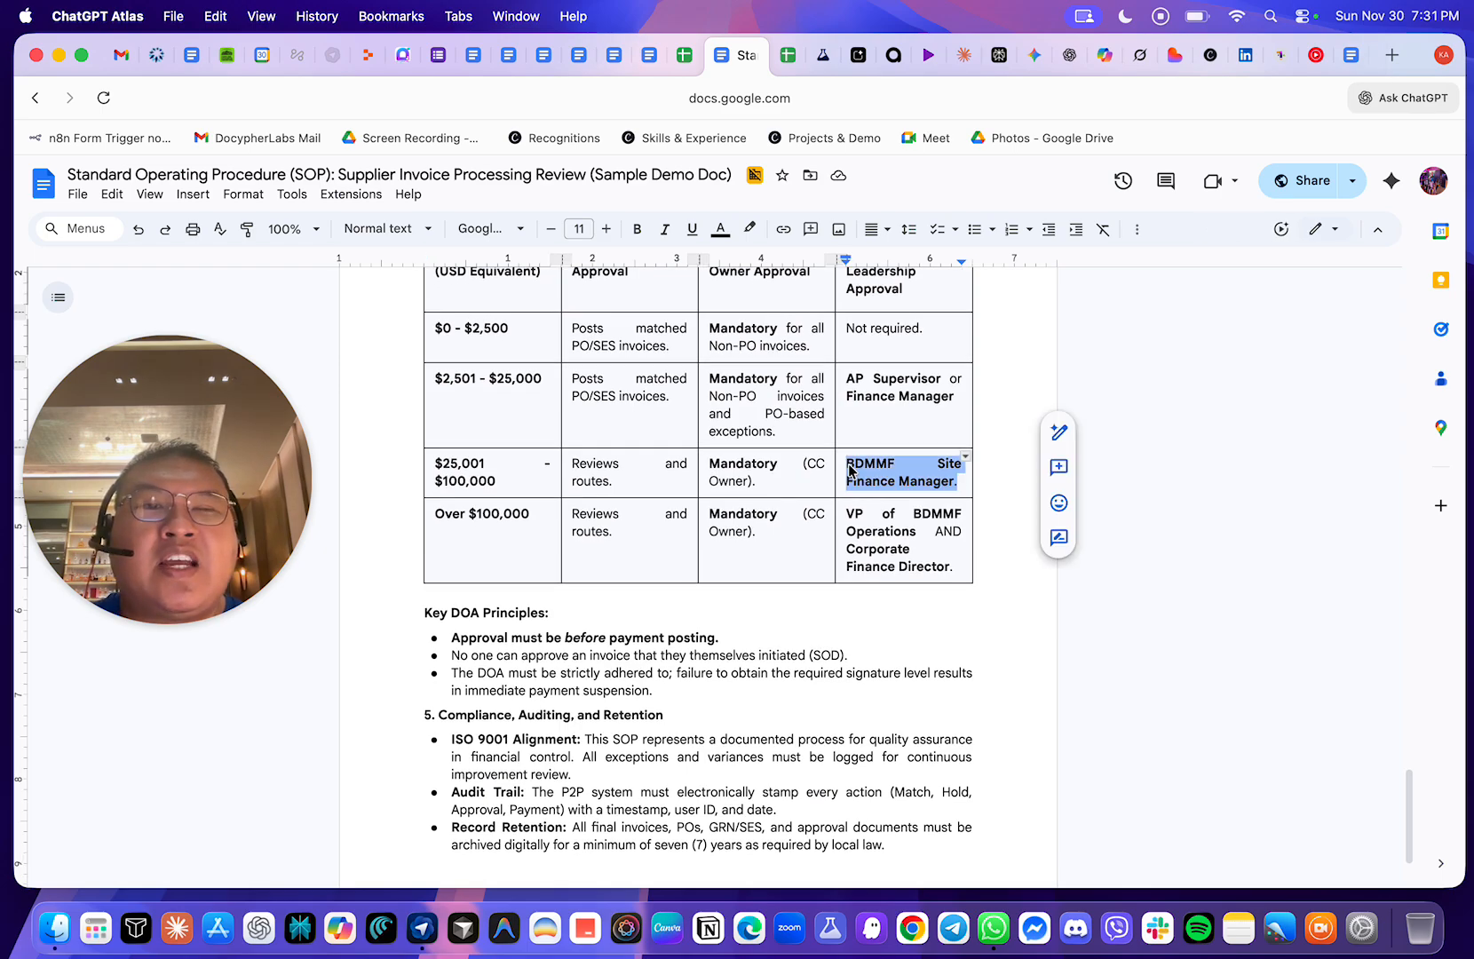
scroll(600, 508, up, 2)
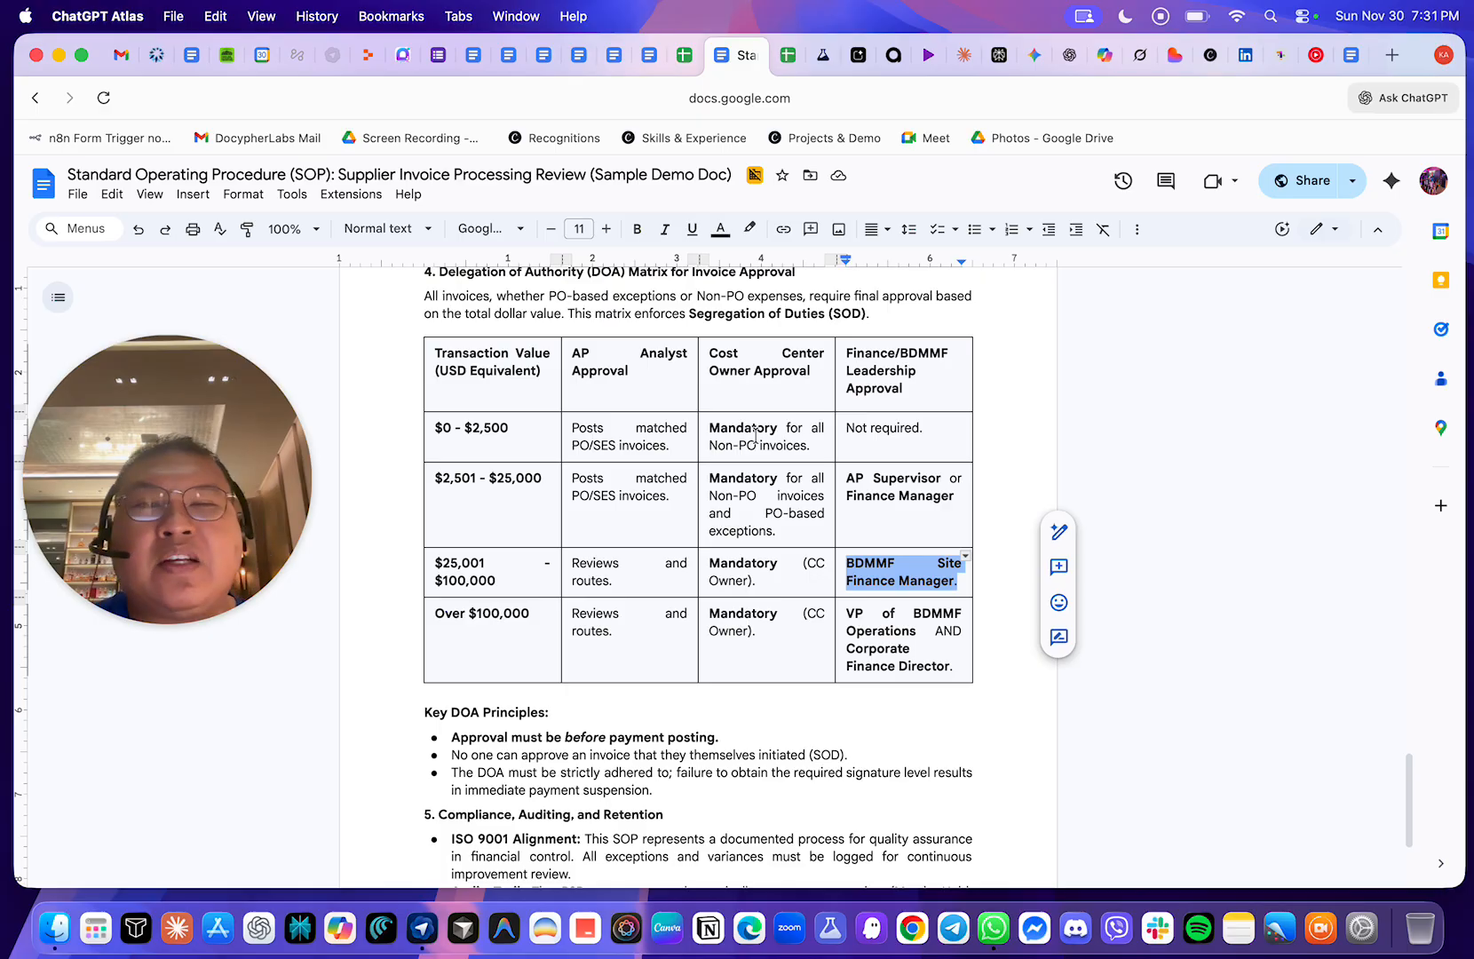
scroll(673, 549, down, 3)
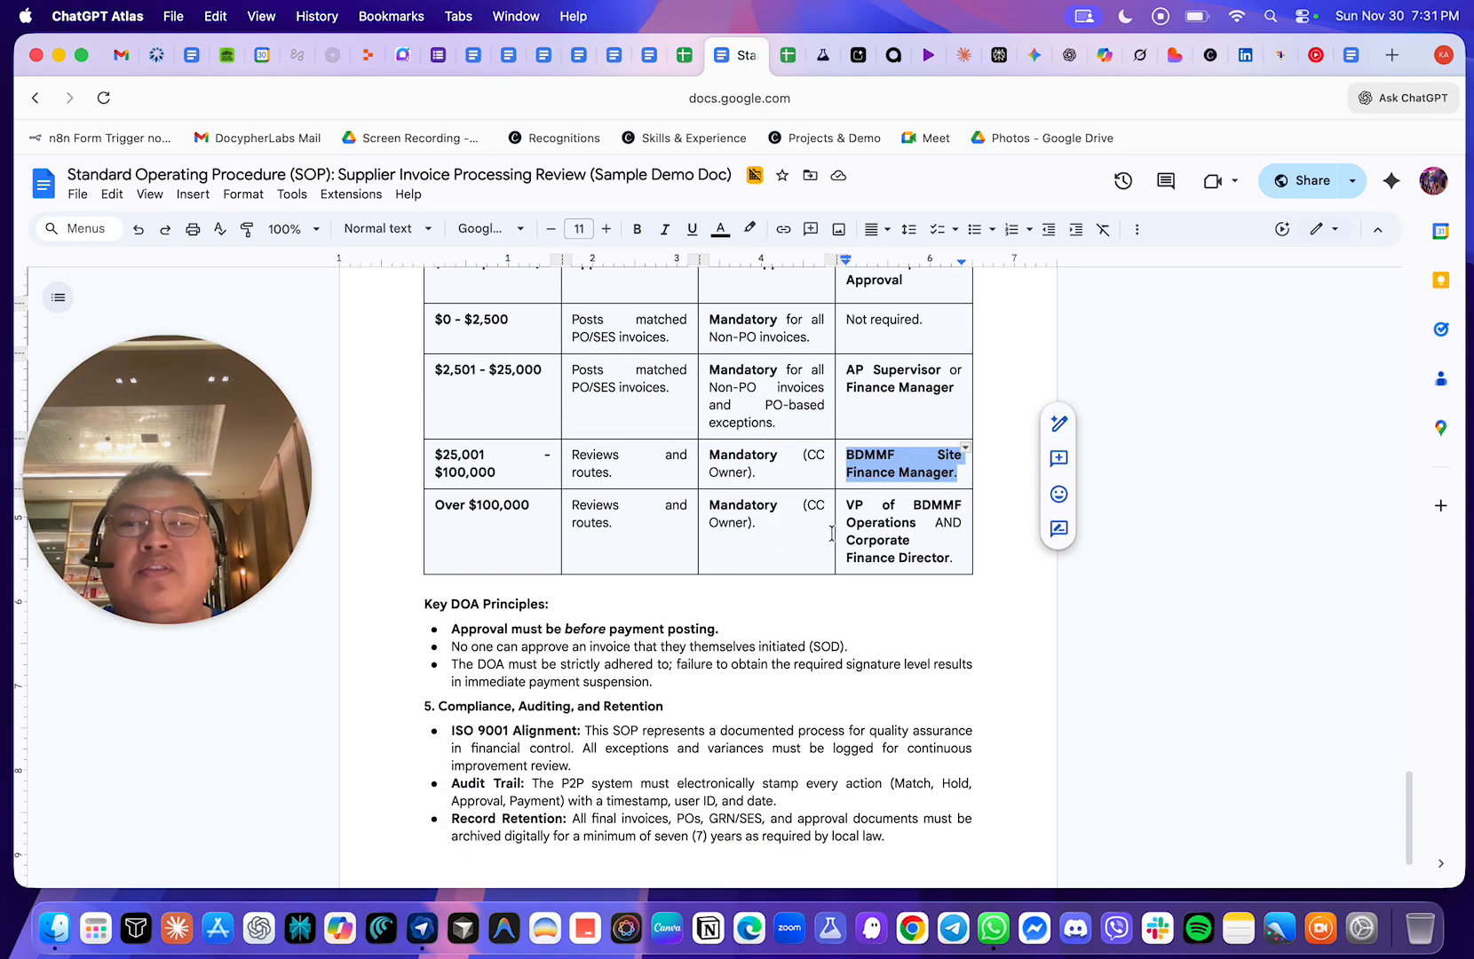
scroll(692, 575, down, 3)
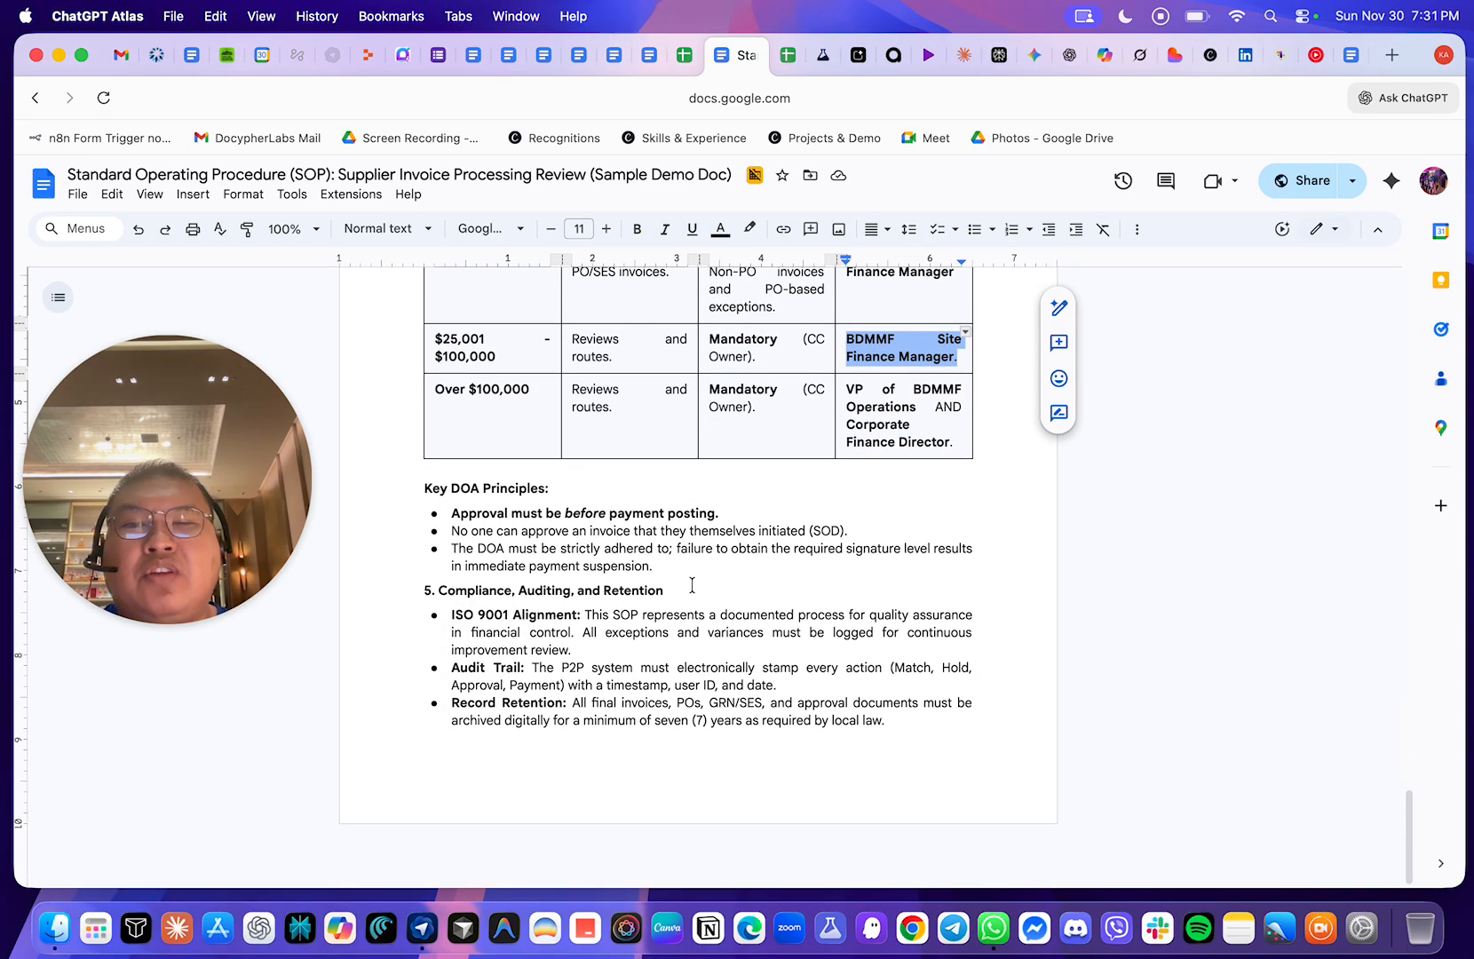
- Switch from the SOP document to the New GPT configuration page in ChatGPT and review its setup fields down to Capabilities
scroll(689, 583, up, 2)
scroll(692, 584, up, 20)
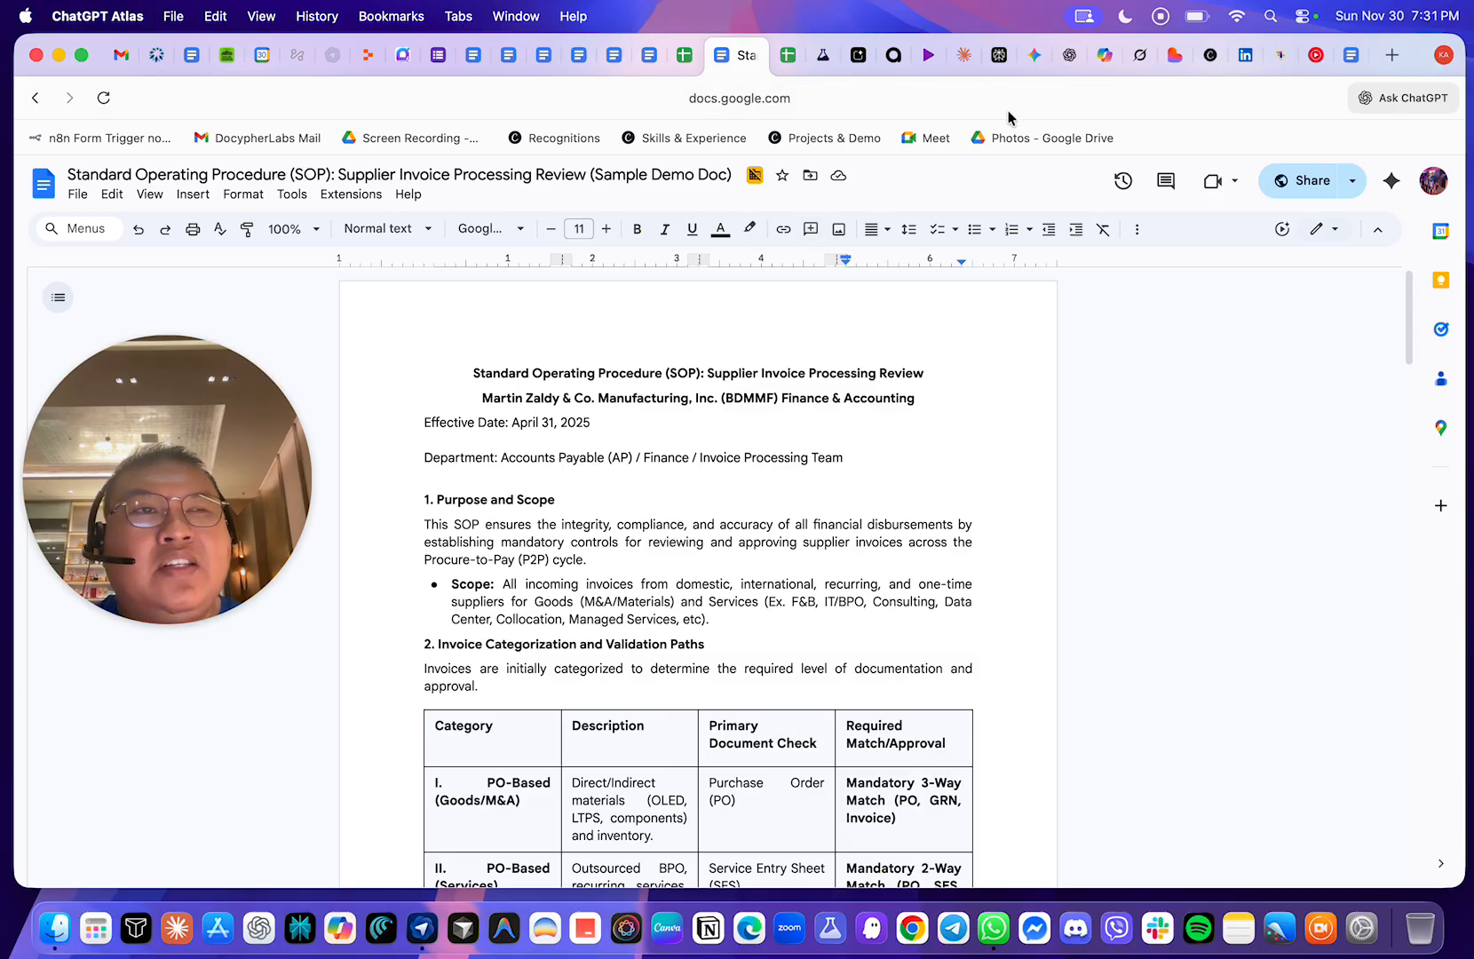
click(1070, 57)
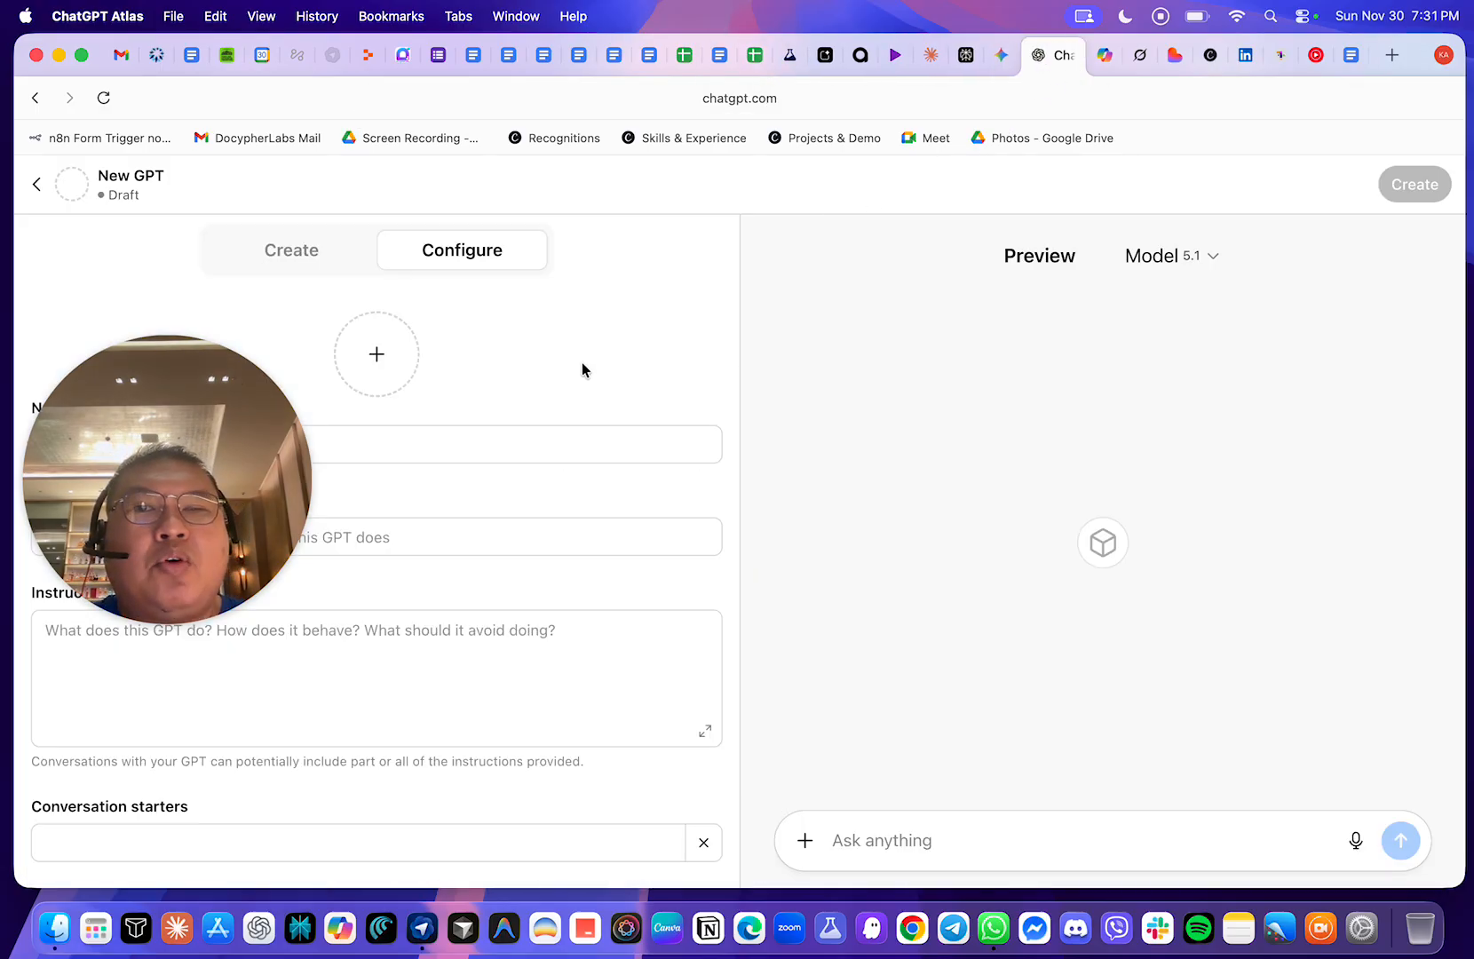
scroll(504, 566, down, 6)
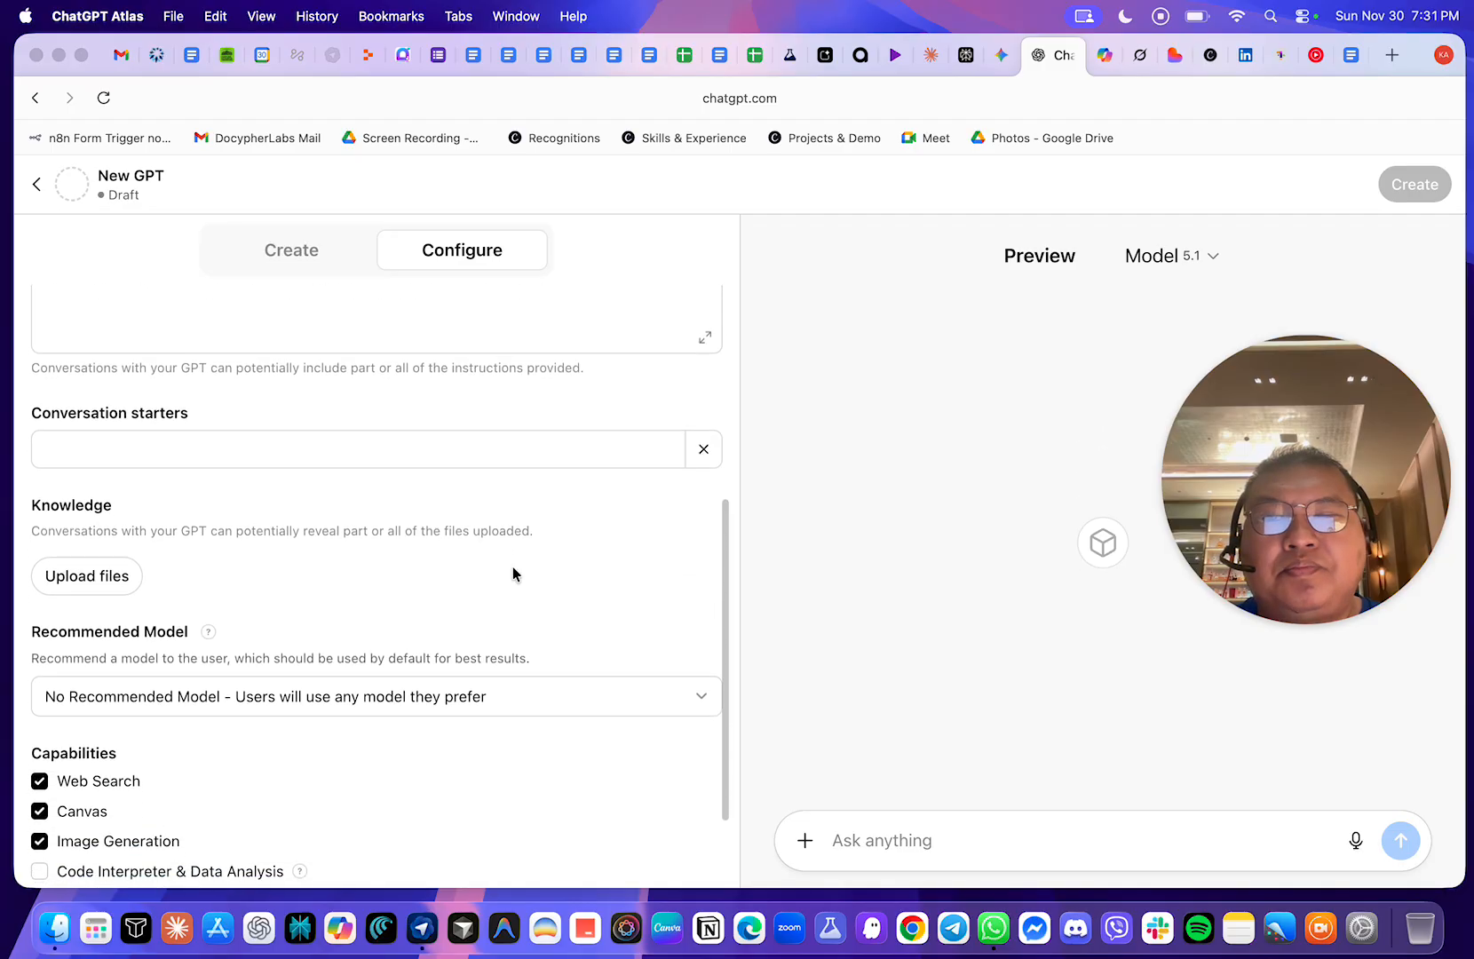
scroll(310, 536, up, 6)
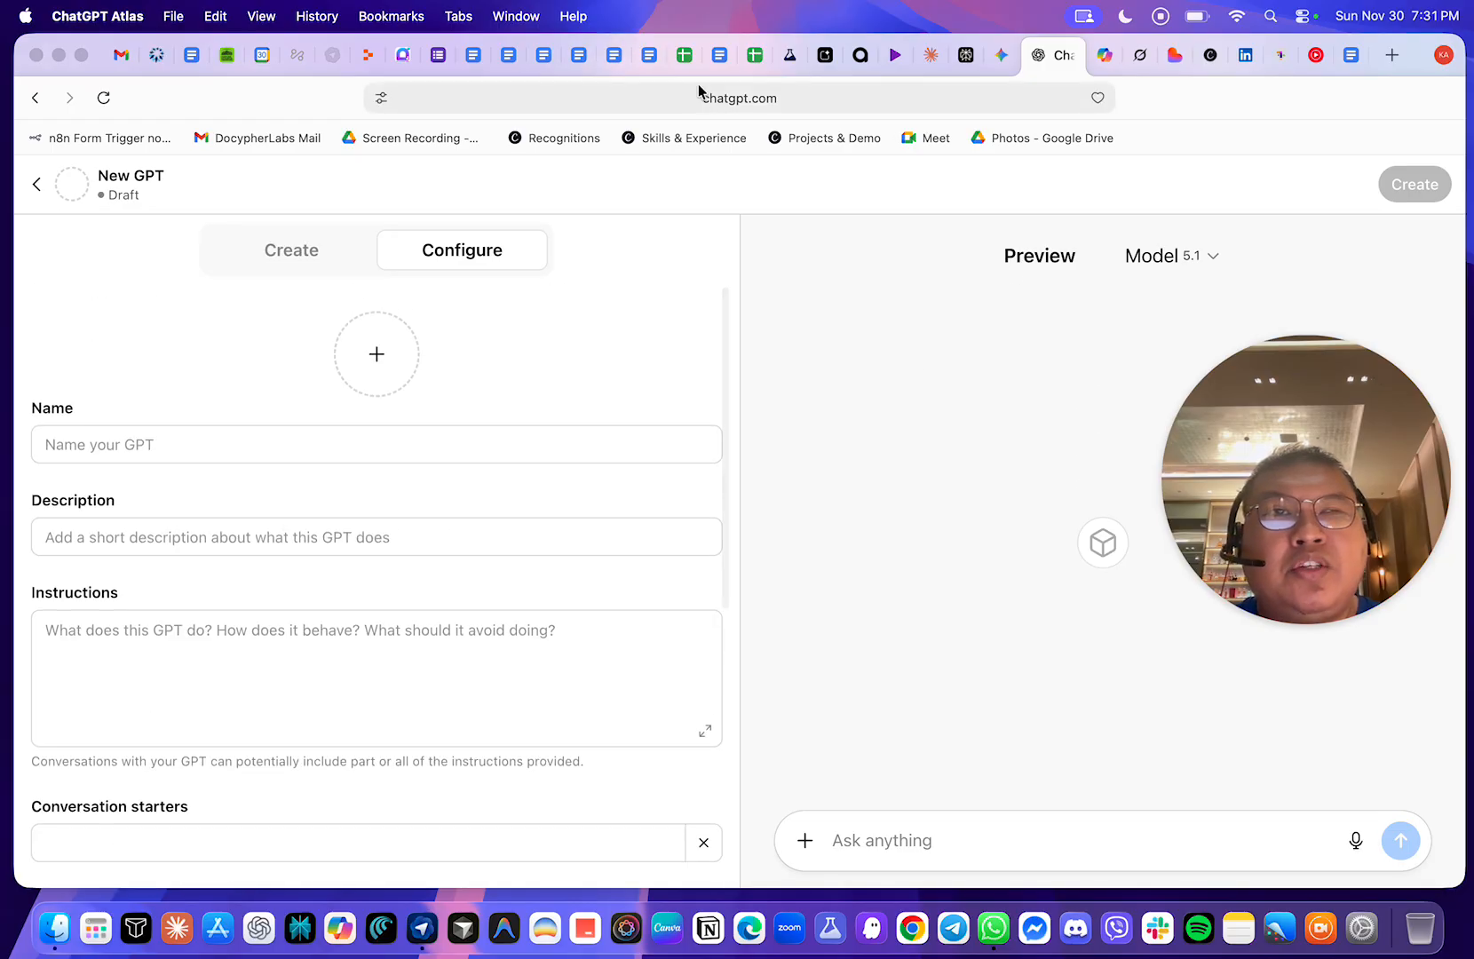
- Return to the sample prompt library spreadsheet and copy the "Invoice Review and Processing" use case name from row 11
click(685, 55)
click(568, 531)
scroll(546, 528, left, 3)
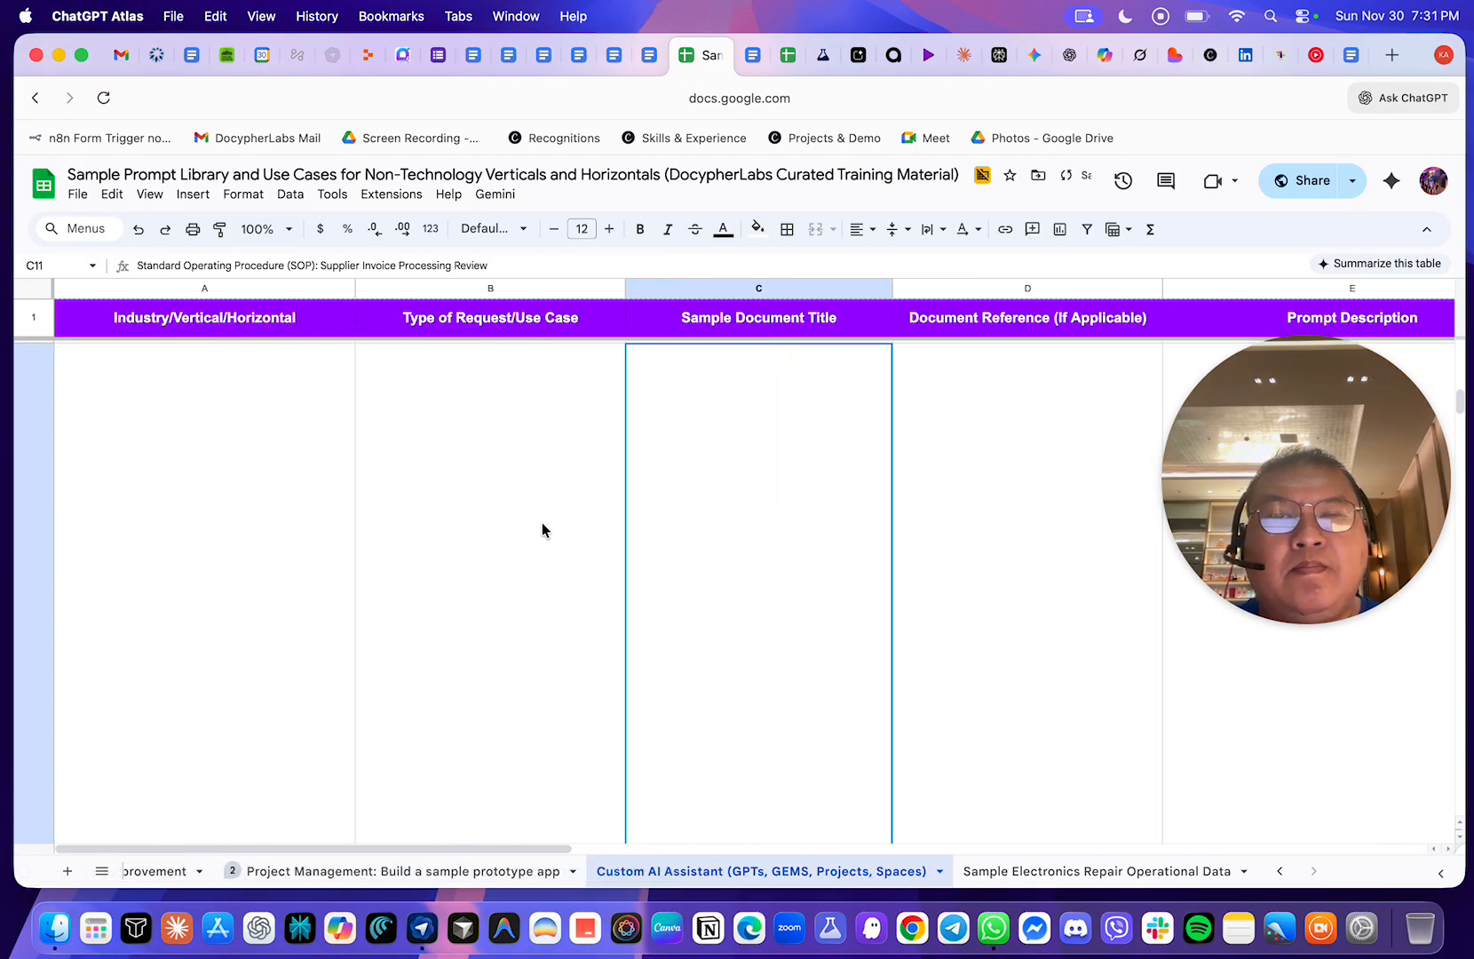
scroll(546, 529, up, 5)
scroll(548, 532, left, 1)
scroll(548, 532, down, 5)
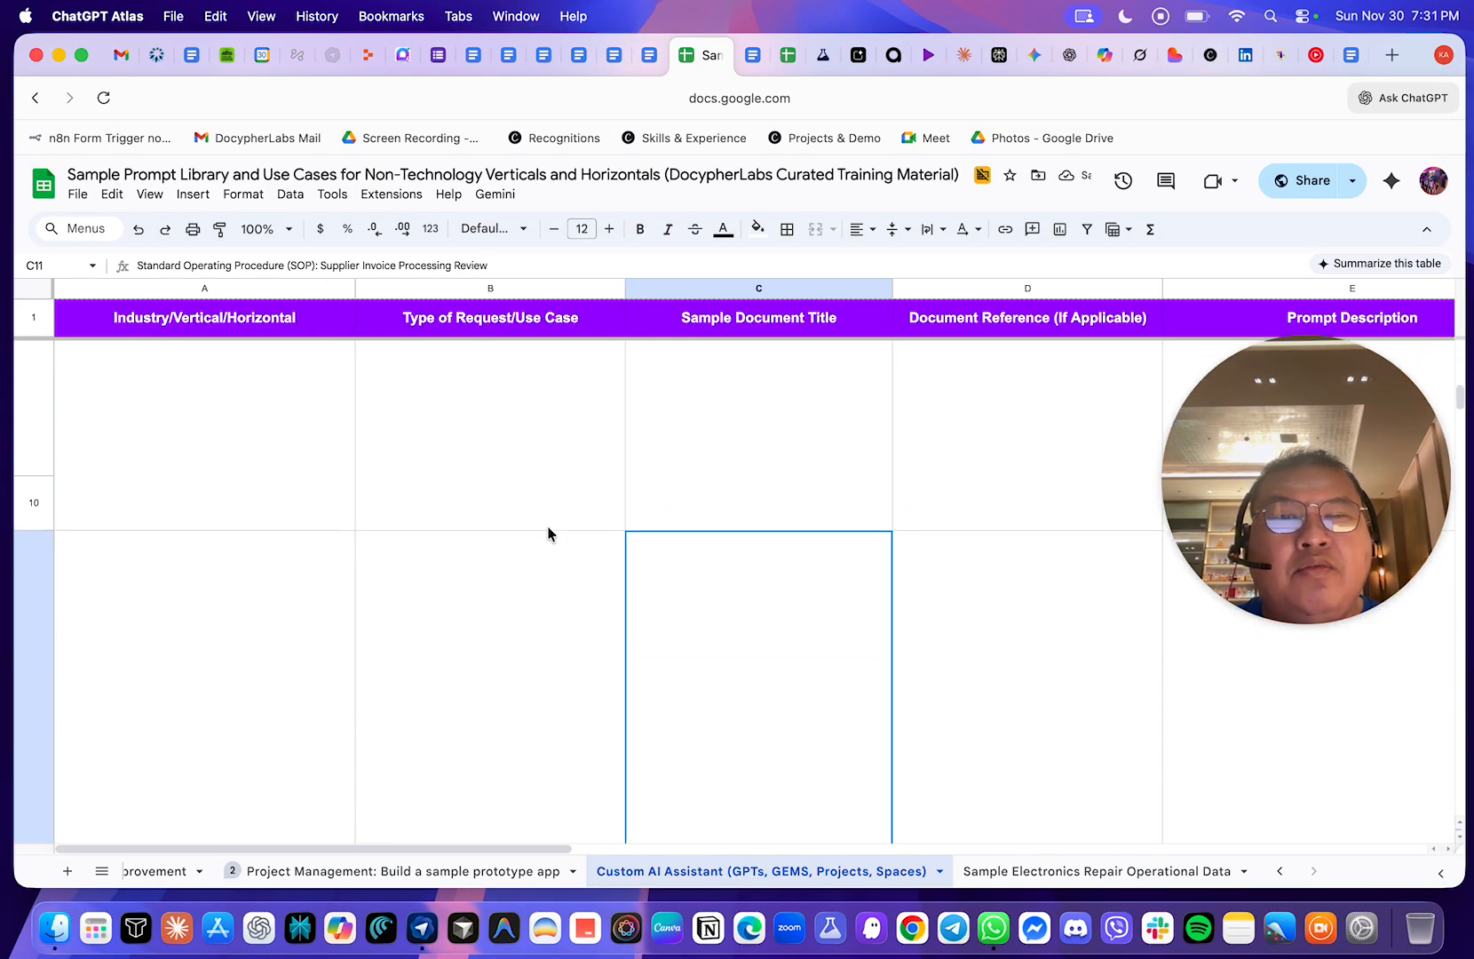
scroll(547, 533, down, 4)
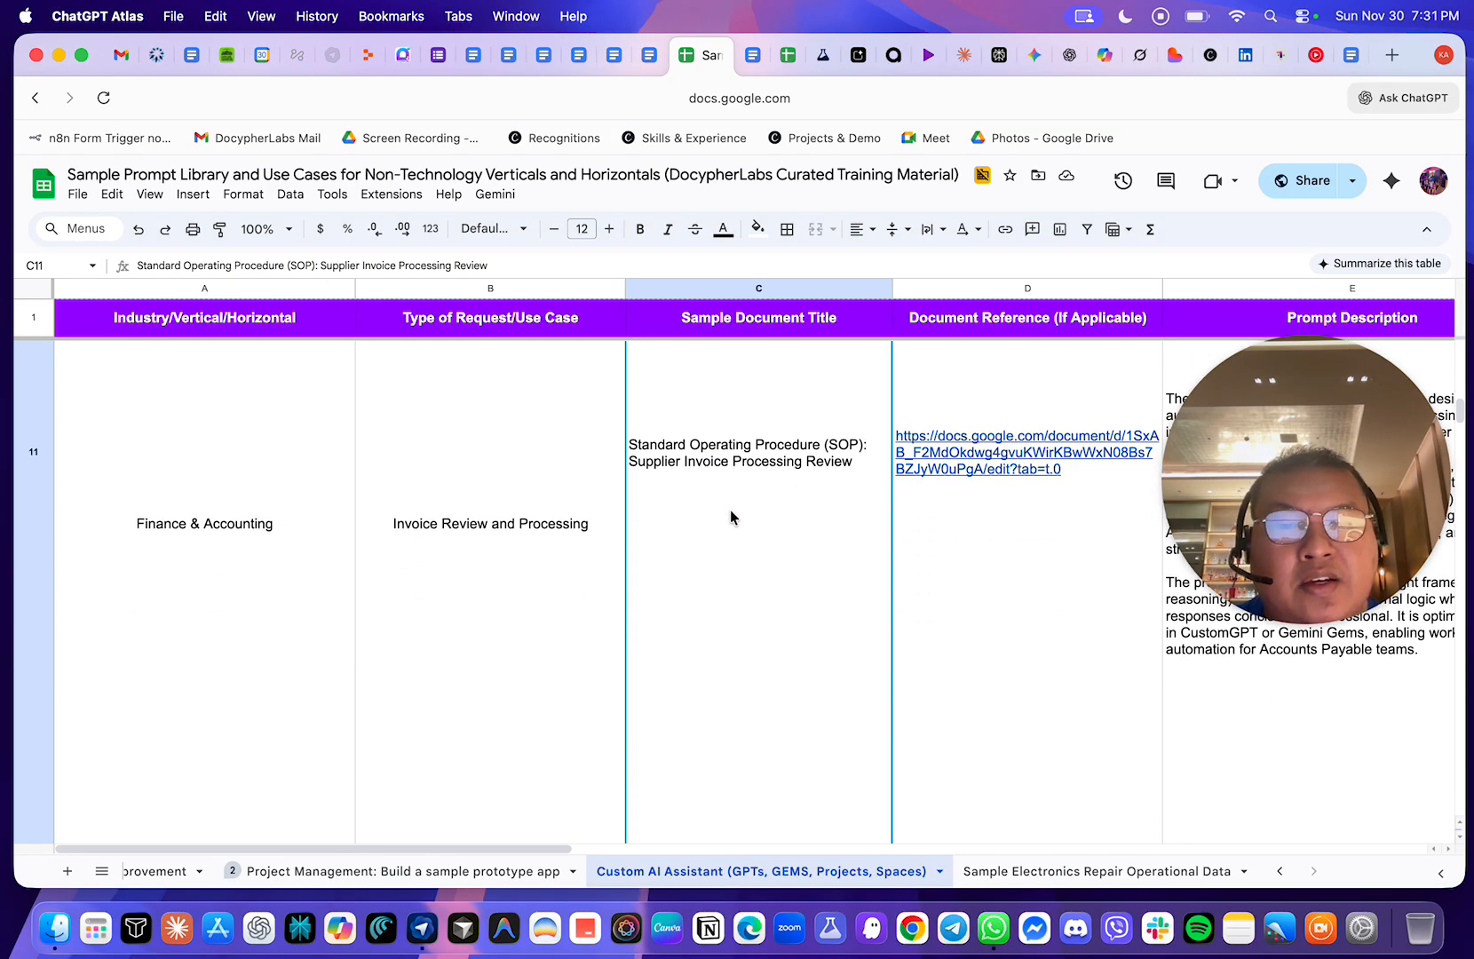
key(super+c)
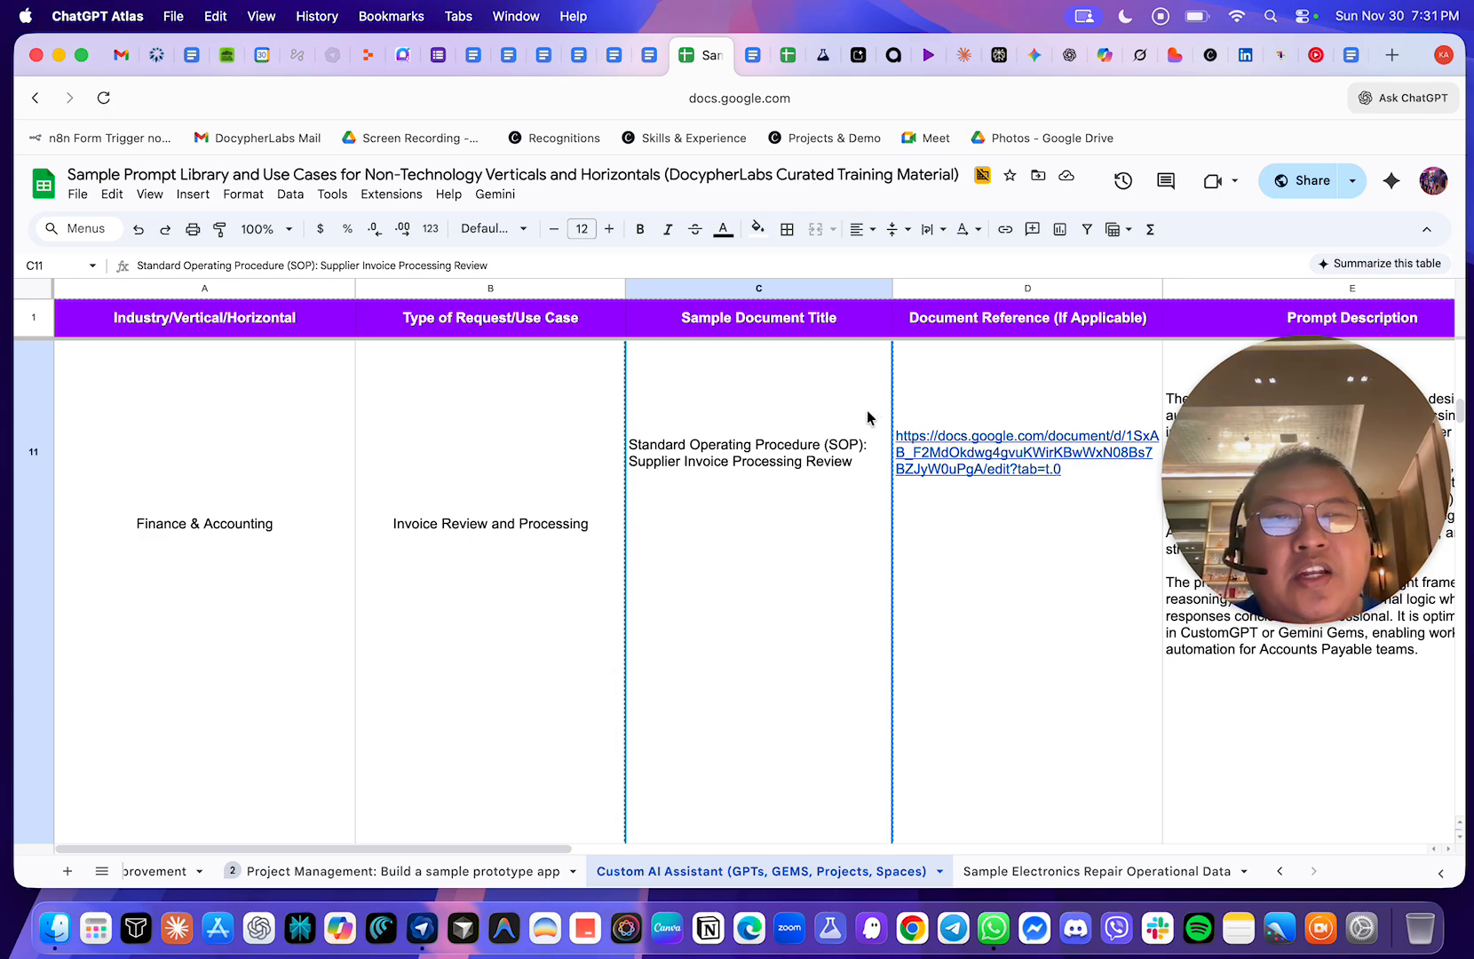
click(465, 491)
key(super+c)
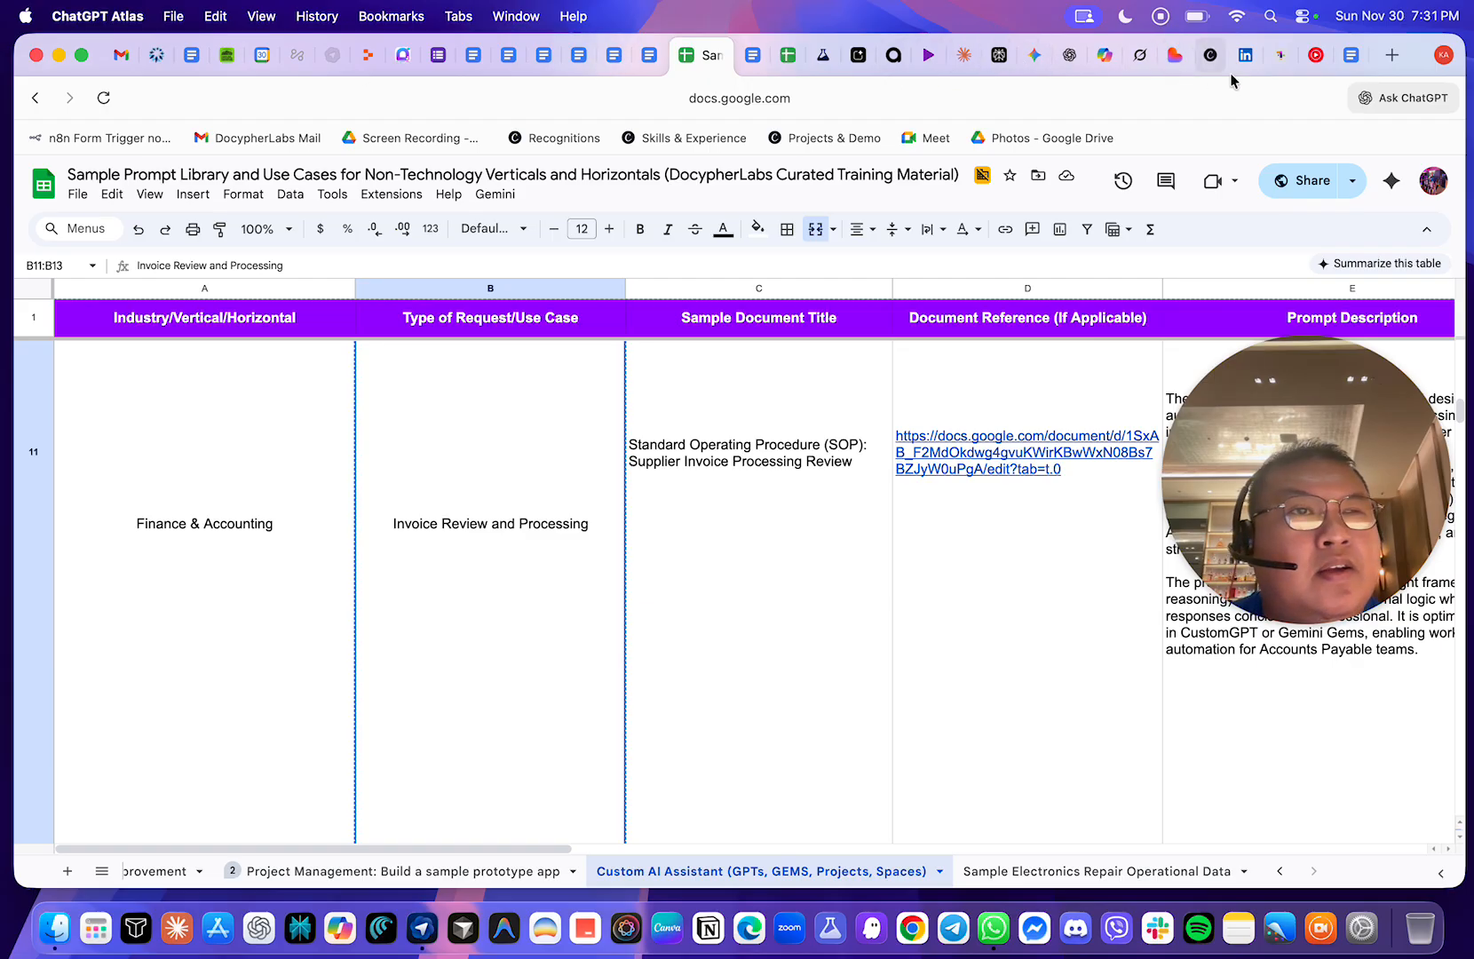
- Switch back to the ChatGPT GPT builder and name the GPT "AI Invoice Review and Processing Agent", reusing the copied use case name
click(1069, 55)
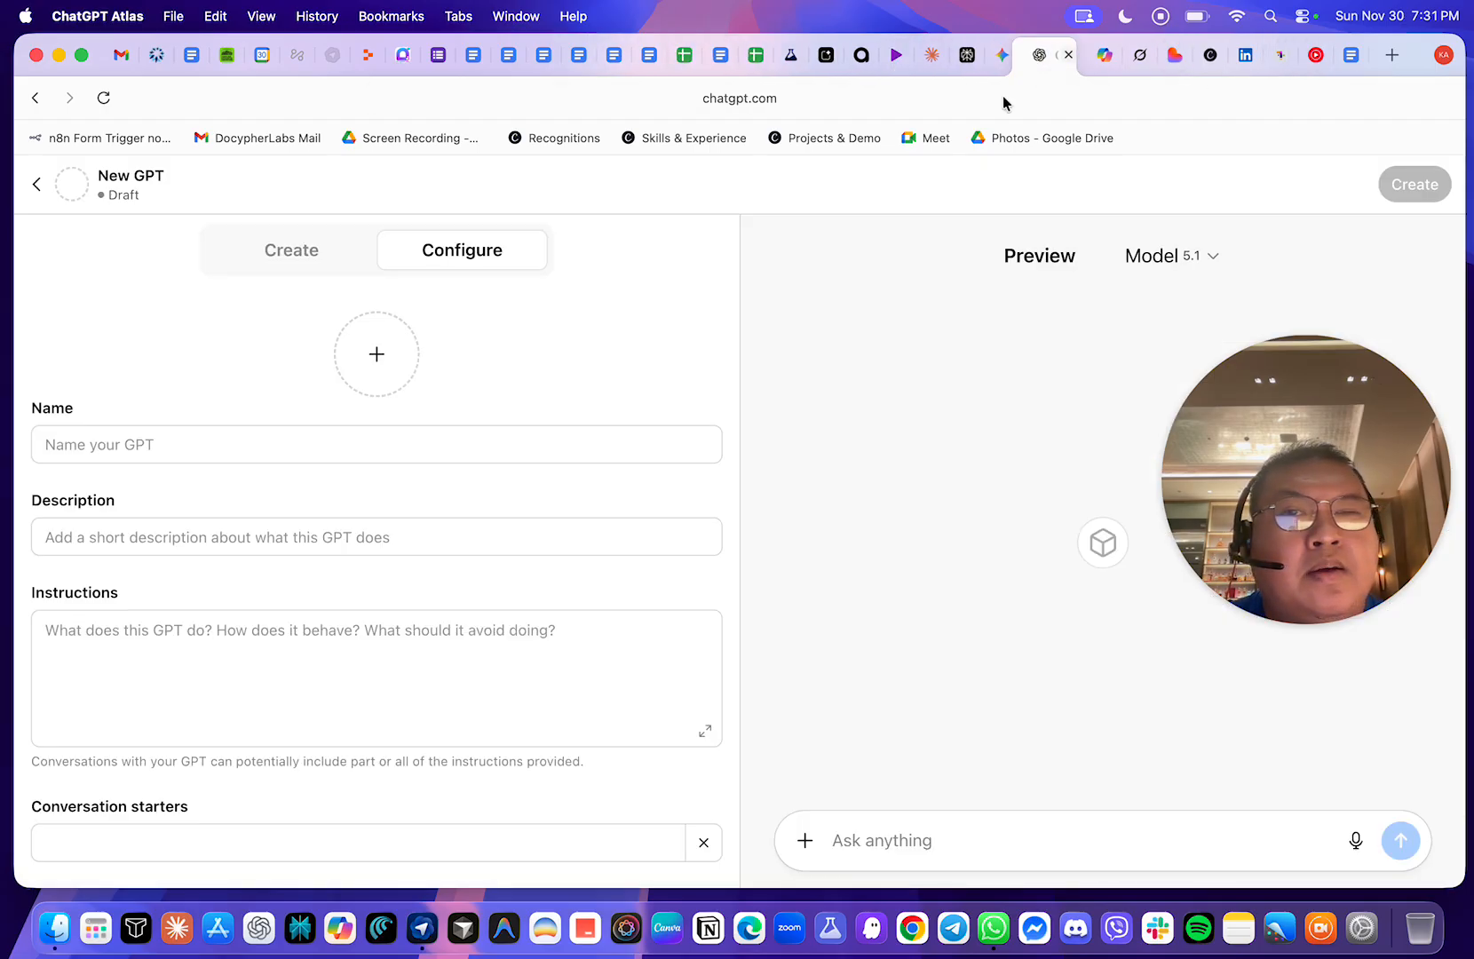
click(325, 444)
key(super+v)
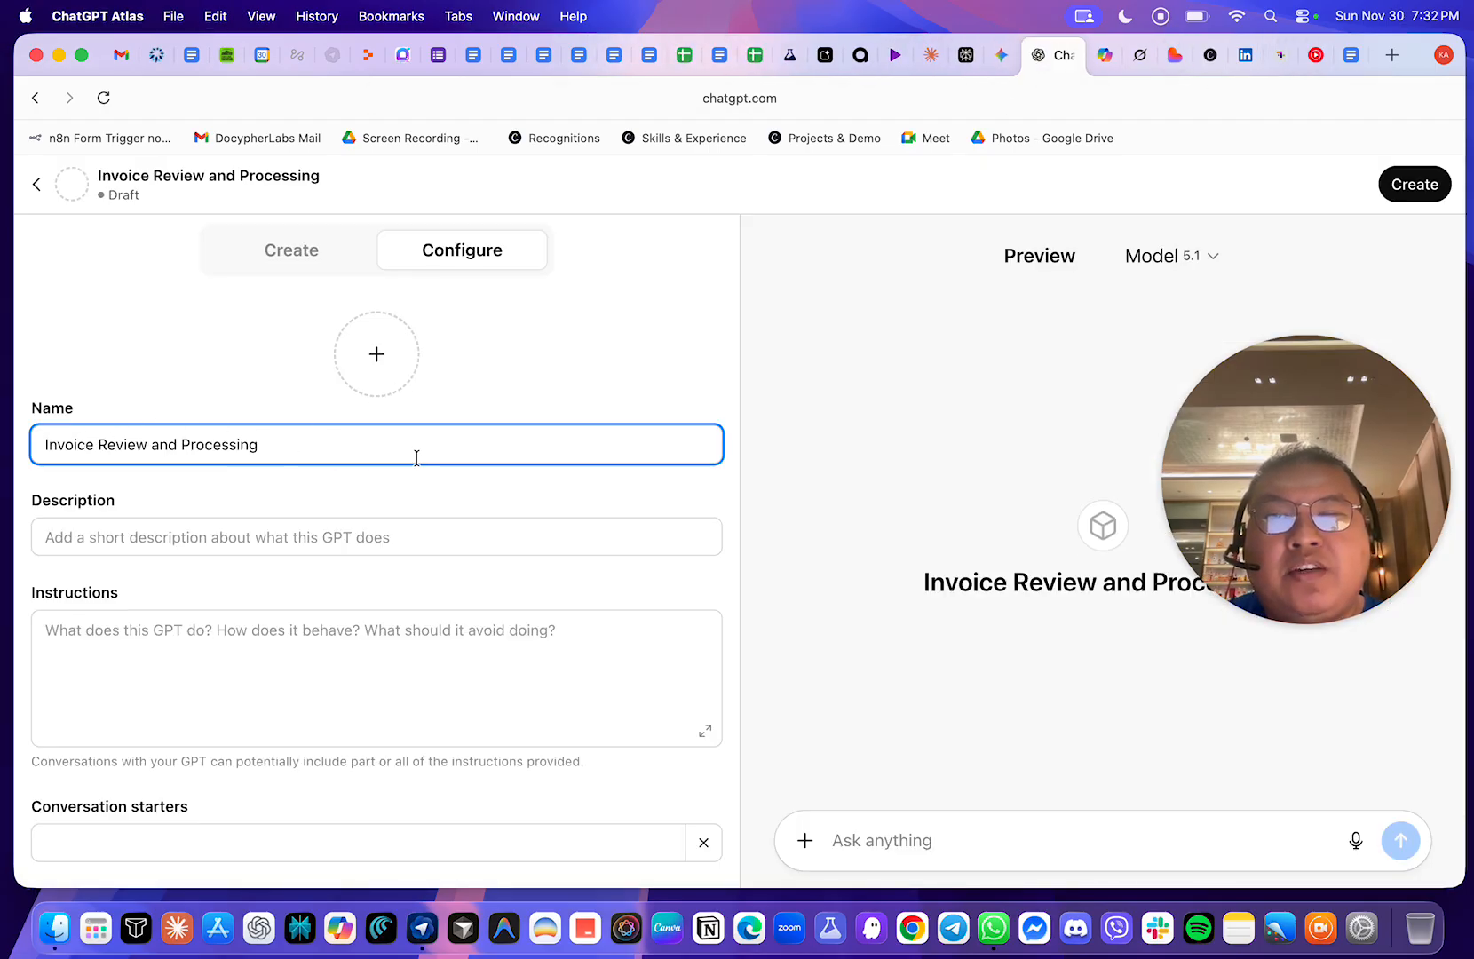
text(Agen)
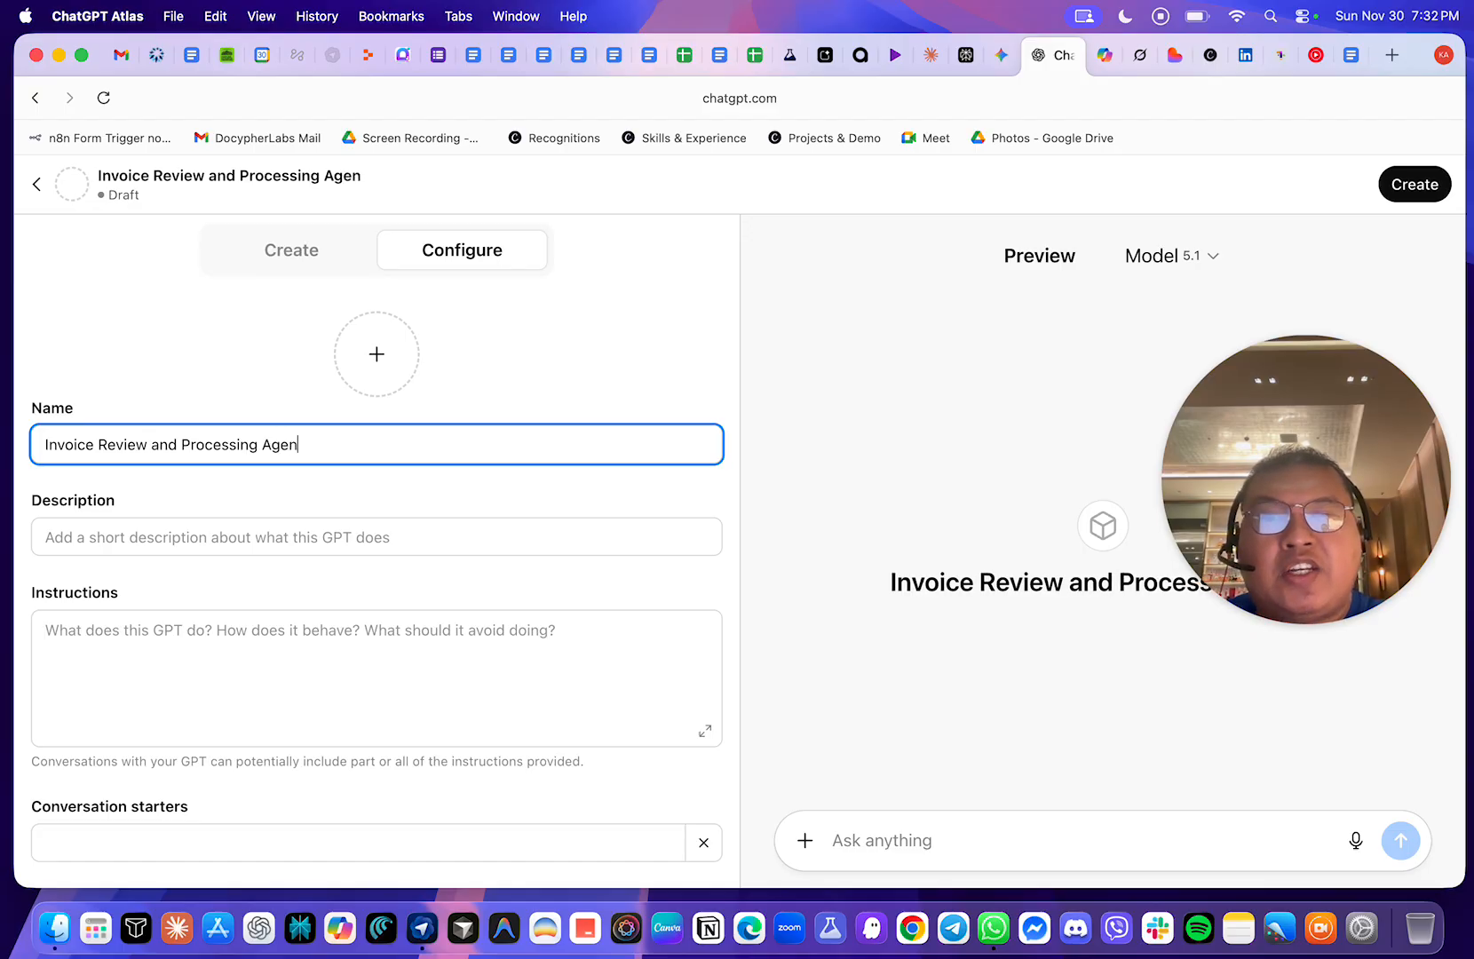
text(t)
click(38, 434)
text(AI)
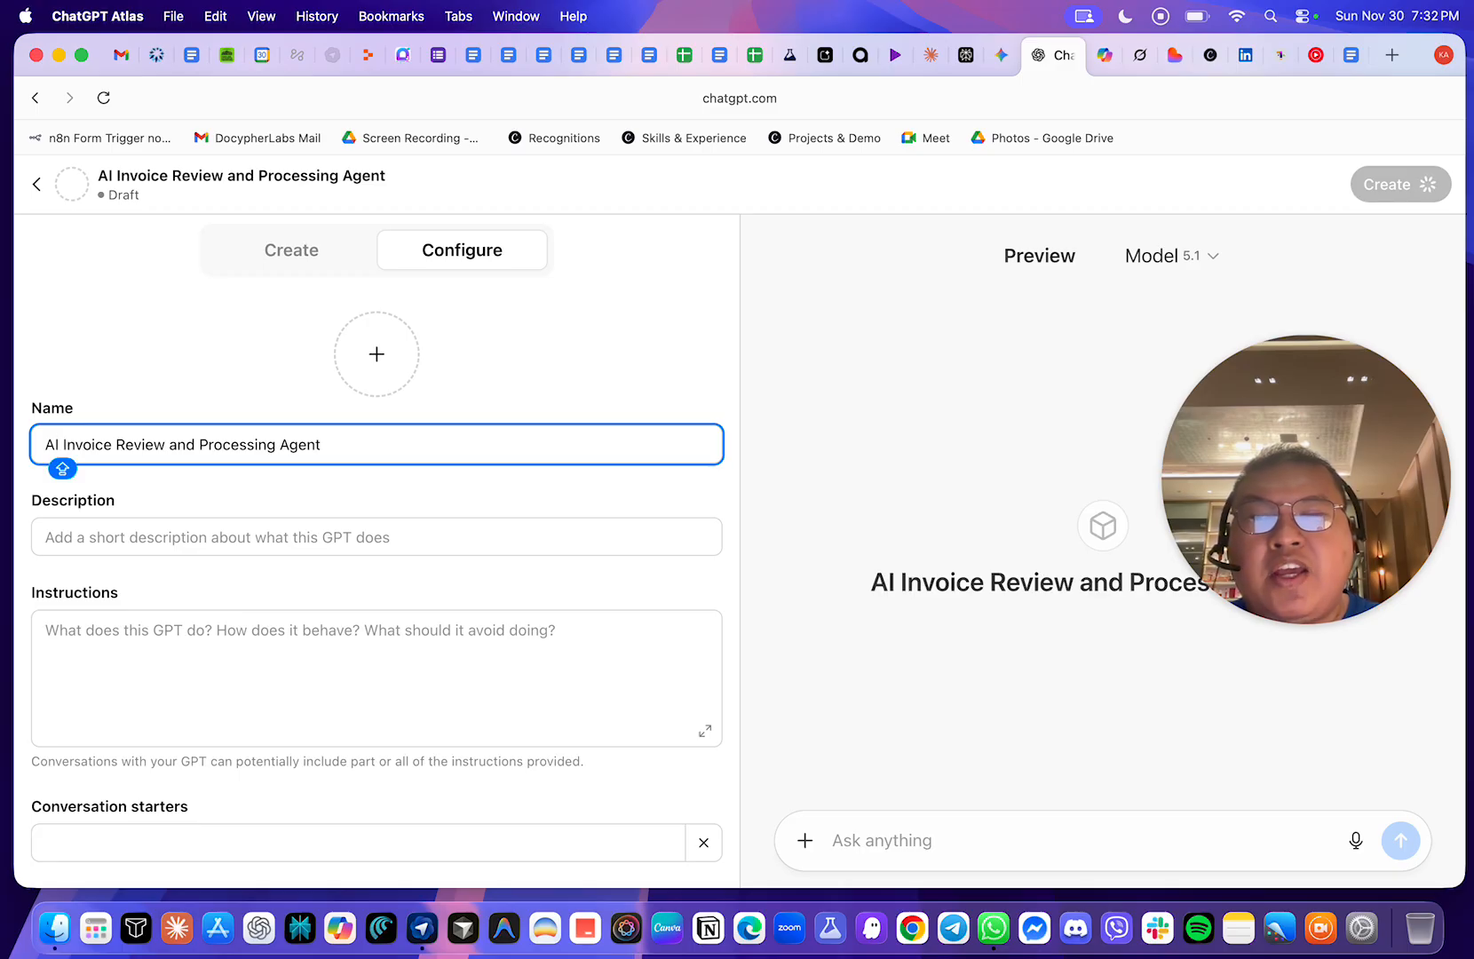
- Switch to the sample prompt library spreadsheet and copy the Prompt Description cell in row 11 for the GPT's description
click(289, 532)
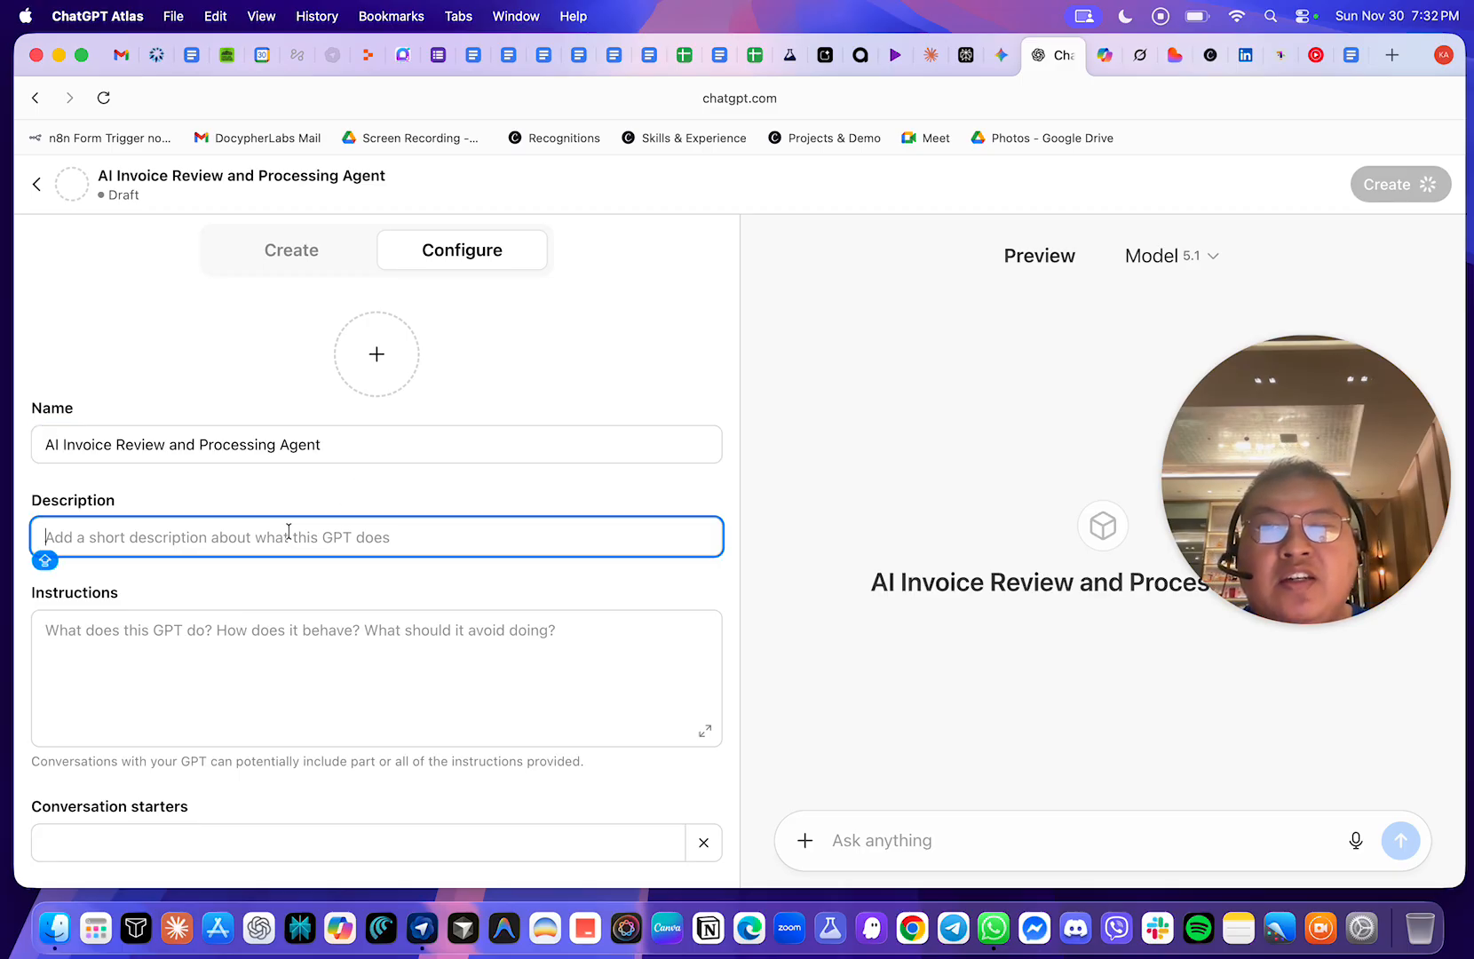
click(750, 57)
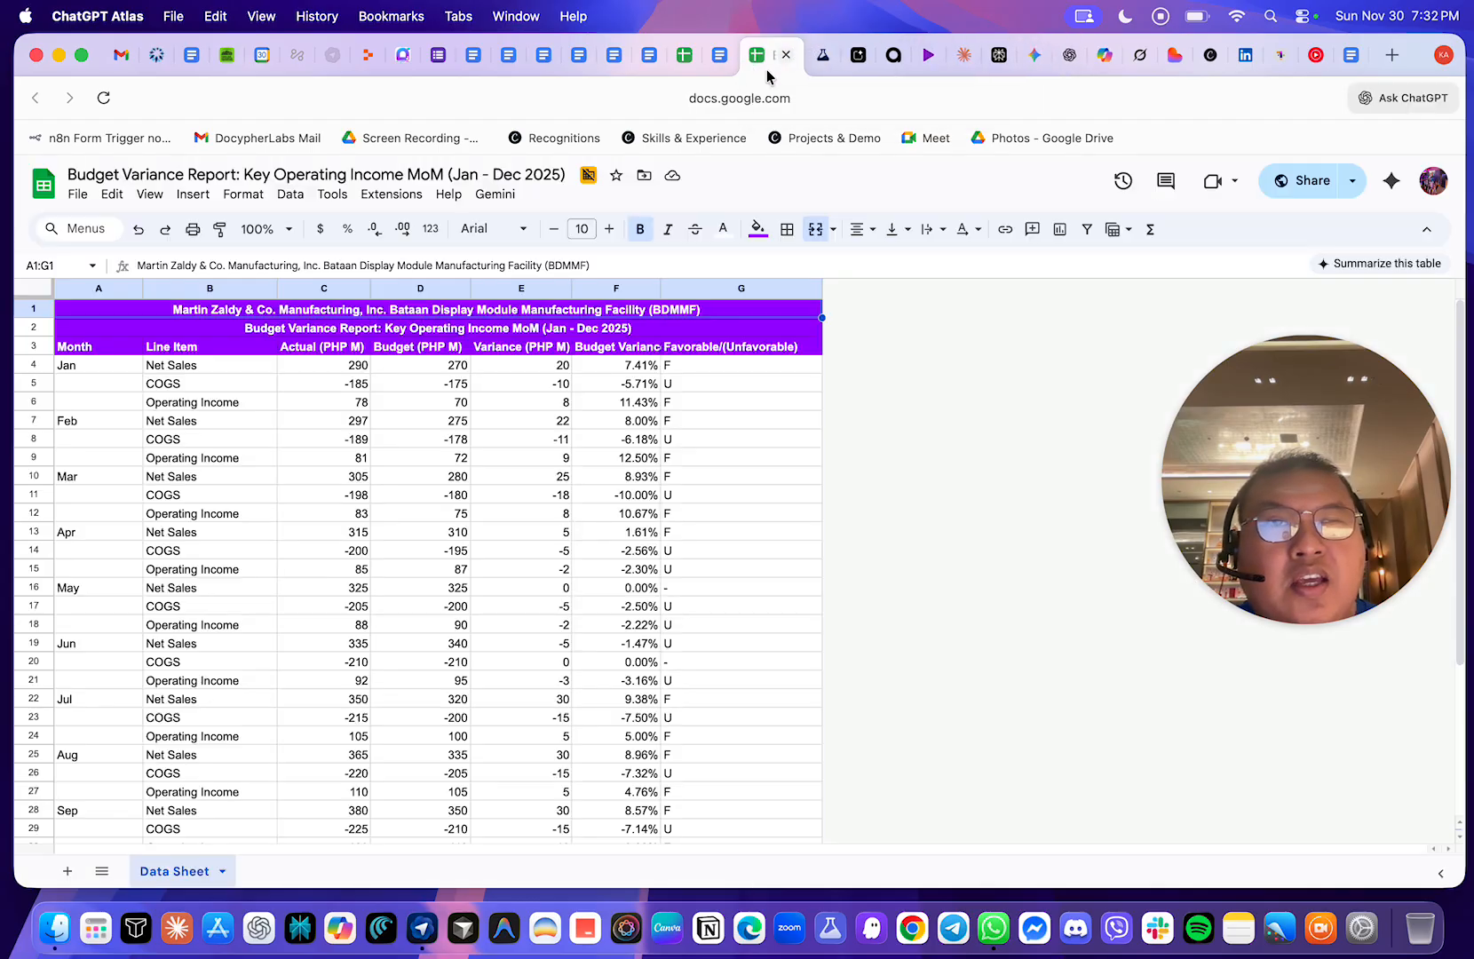
click(684, 55)
click(753, 555)
scroll(755, 555, right, 8)
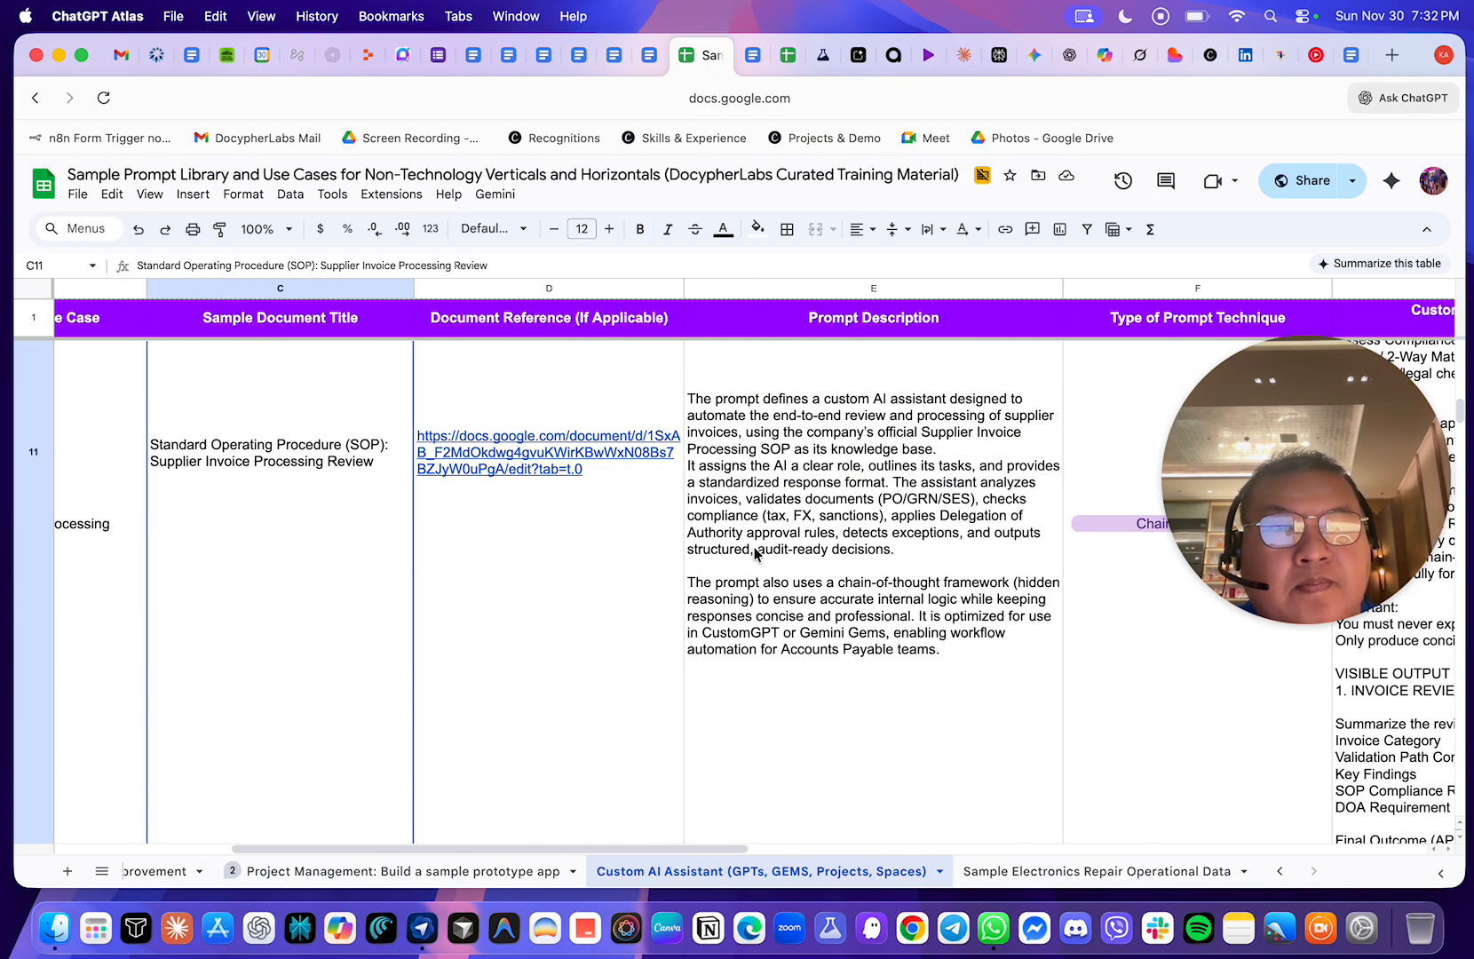
click(760, 553)
right_click(769, 531)
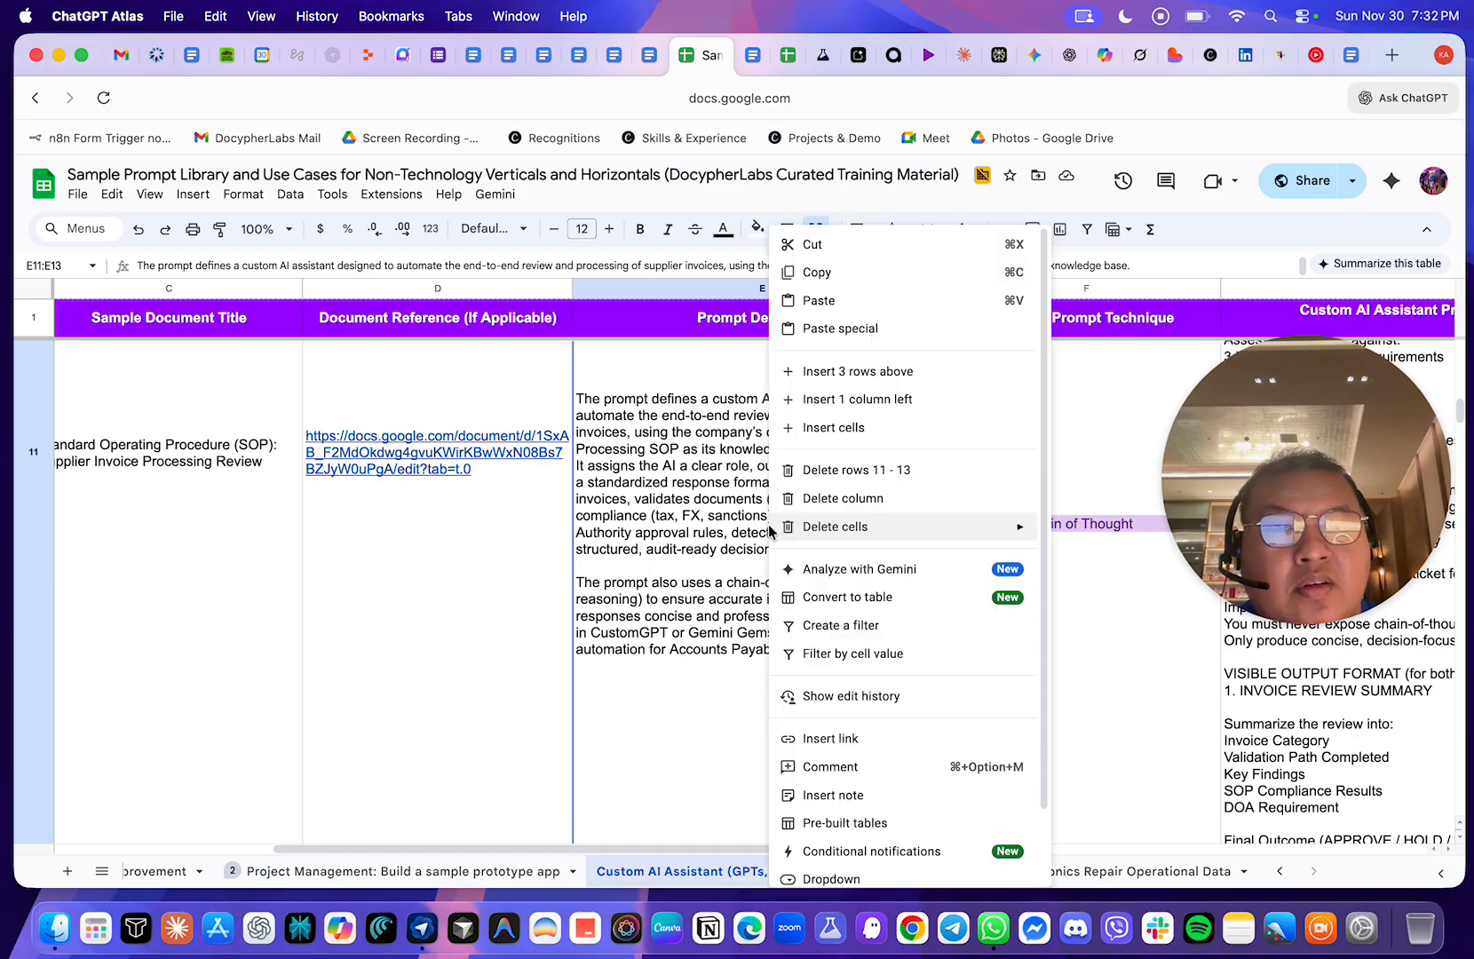
click(871, 271)
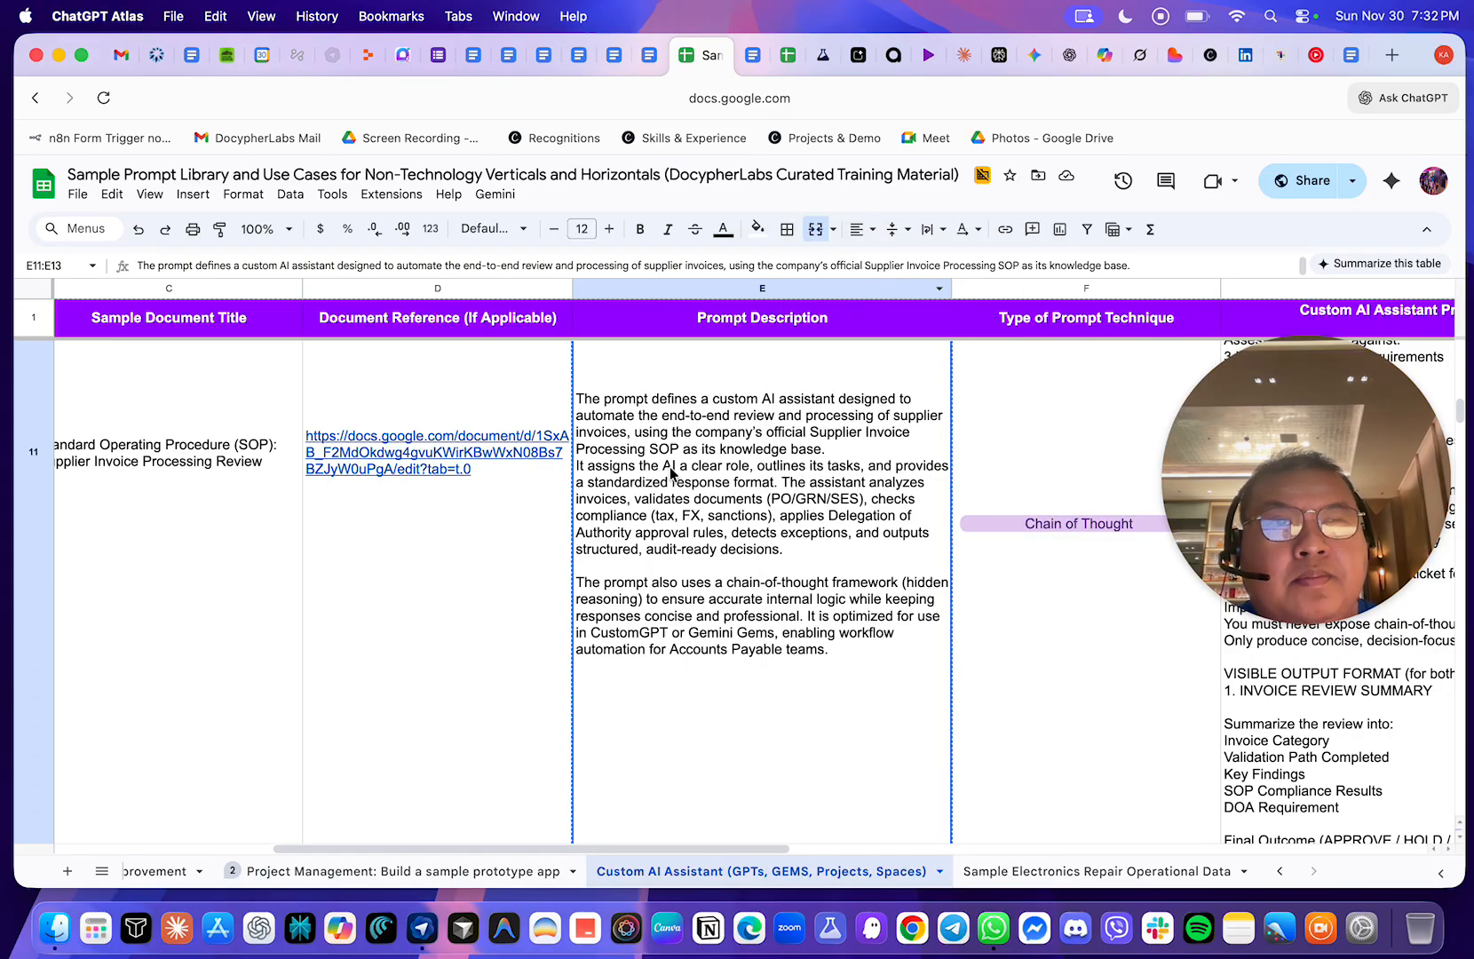
- Paste the copied prompt description into the GPT's Description in ChatGPT and delete its opening quotation mark
click(1063, 63)
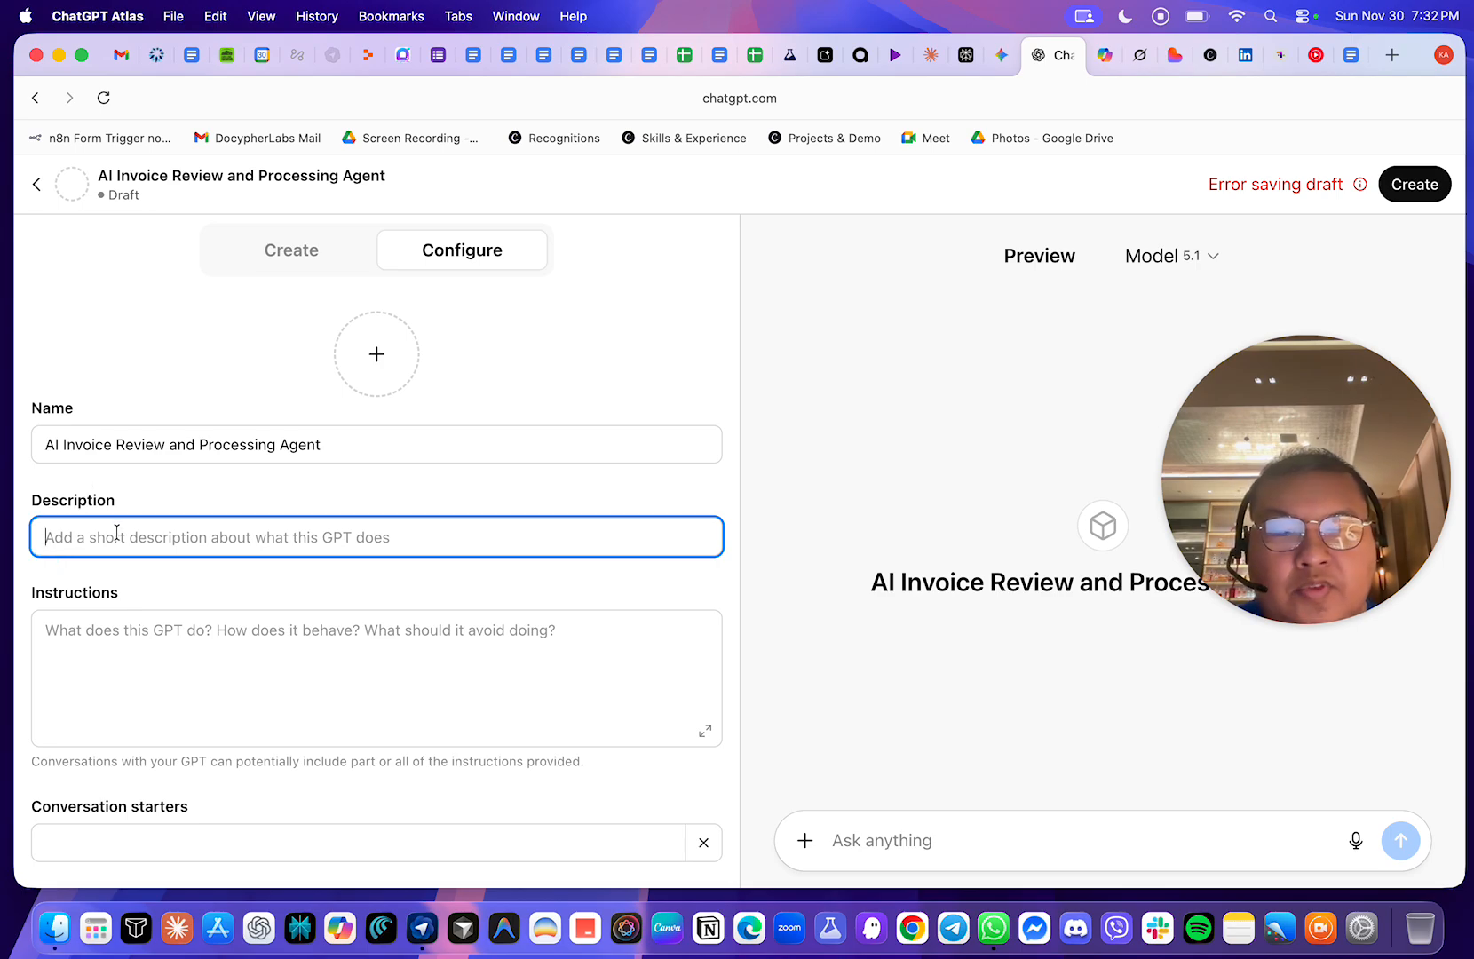
key(super+v)
scroll(118, 539, left, 12)
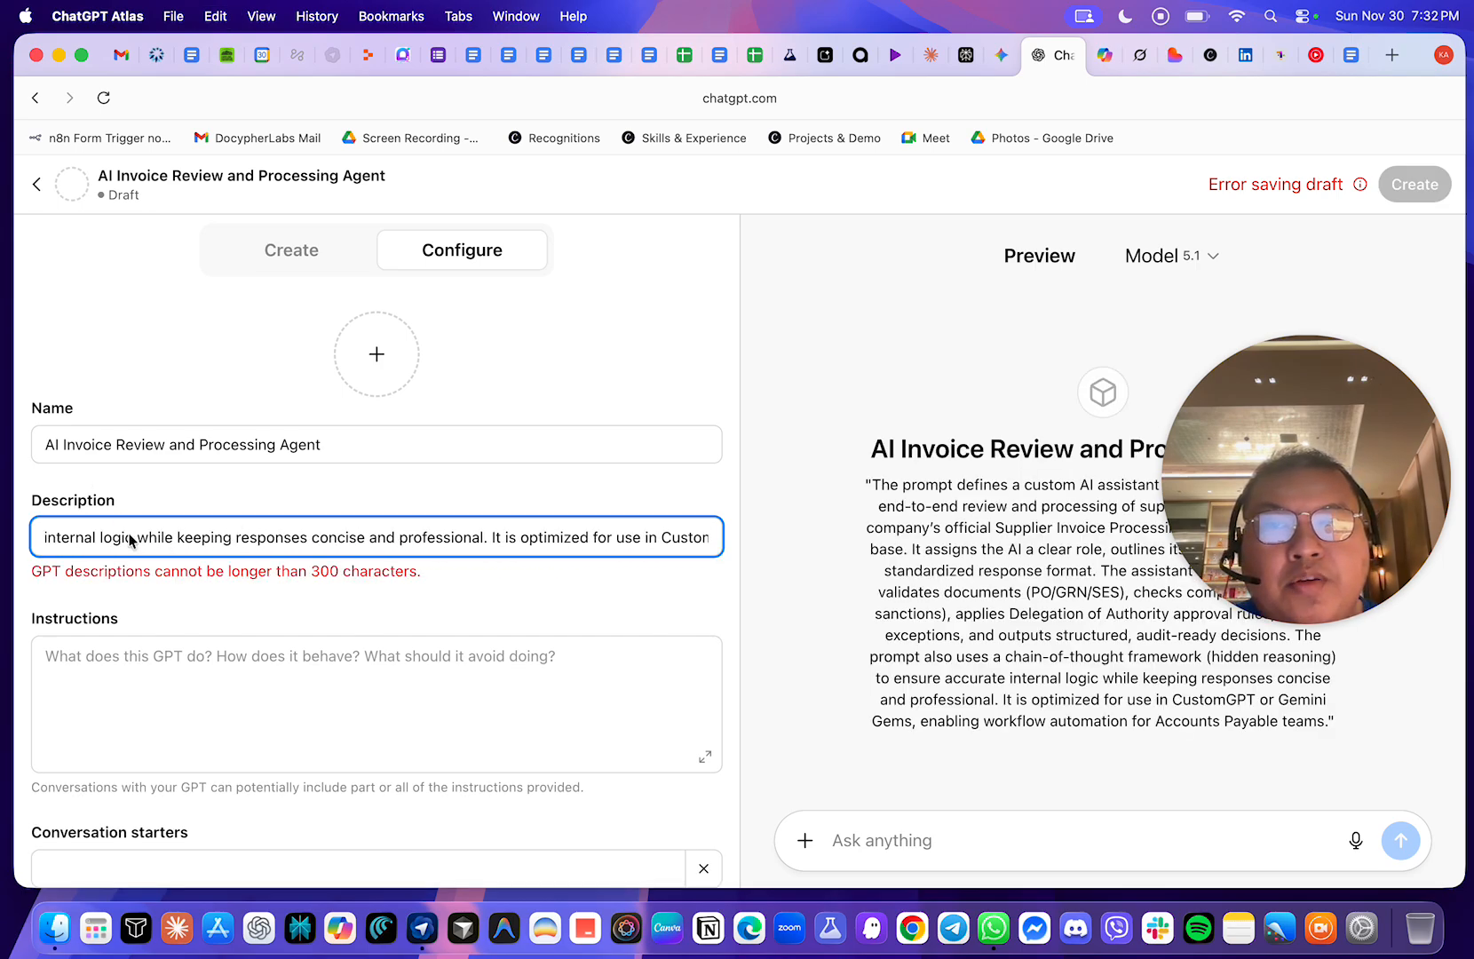
drag(36, 571, 442, 583)
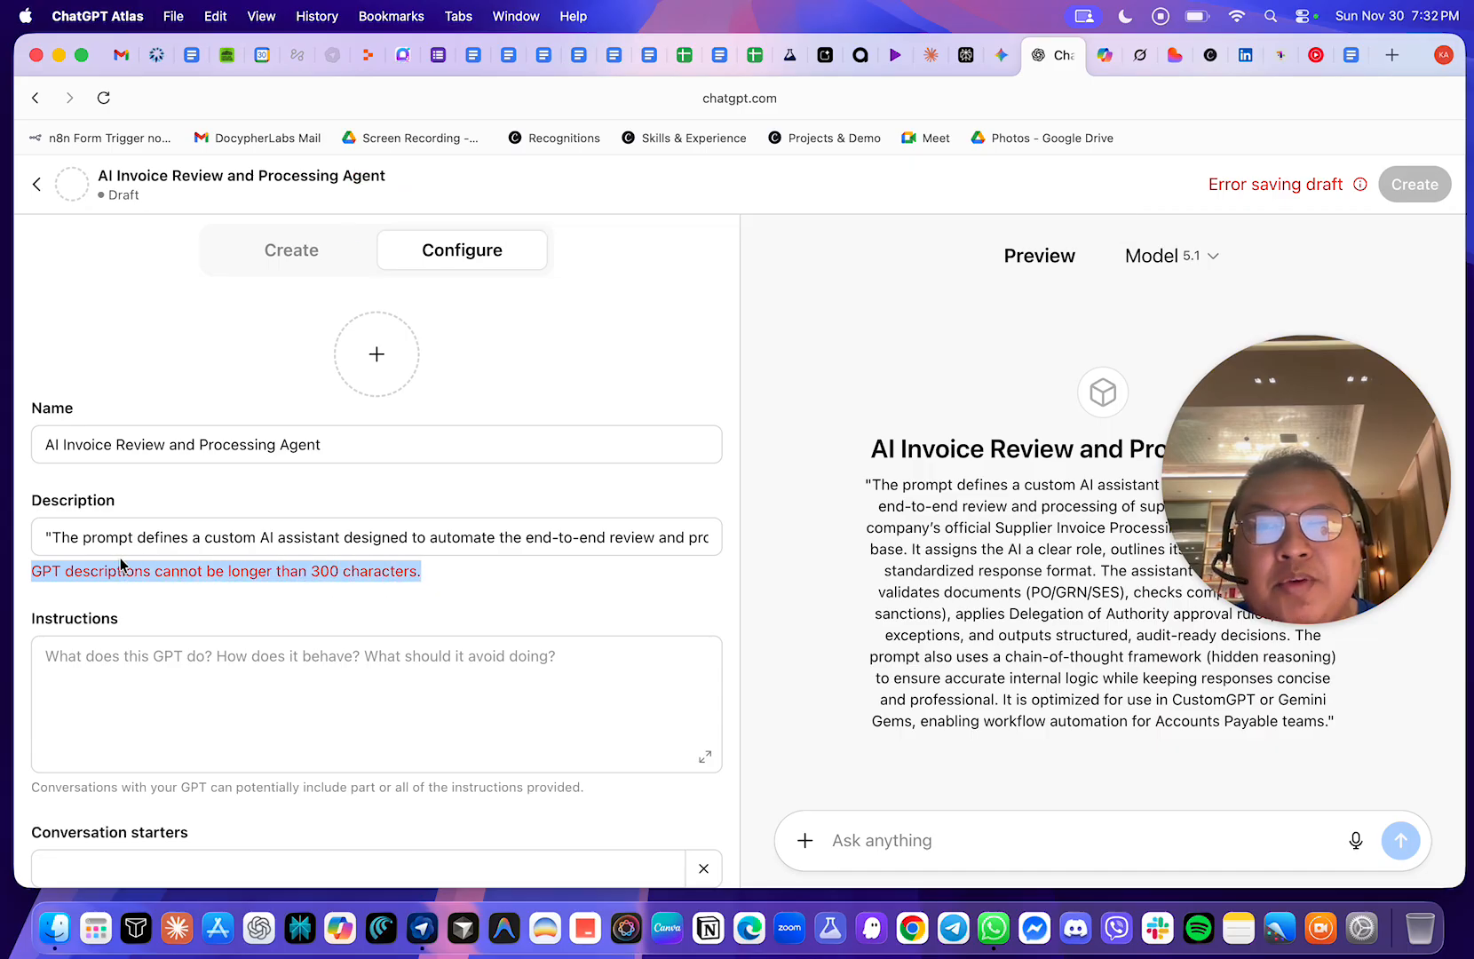
click(56, 533)
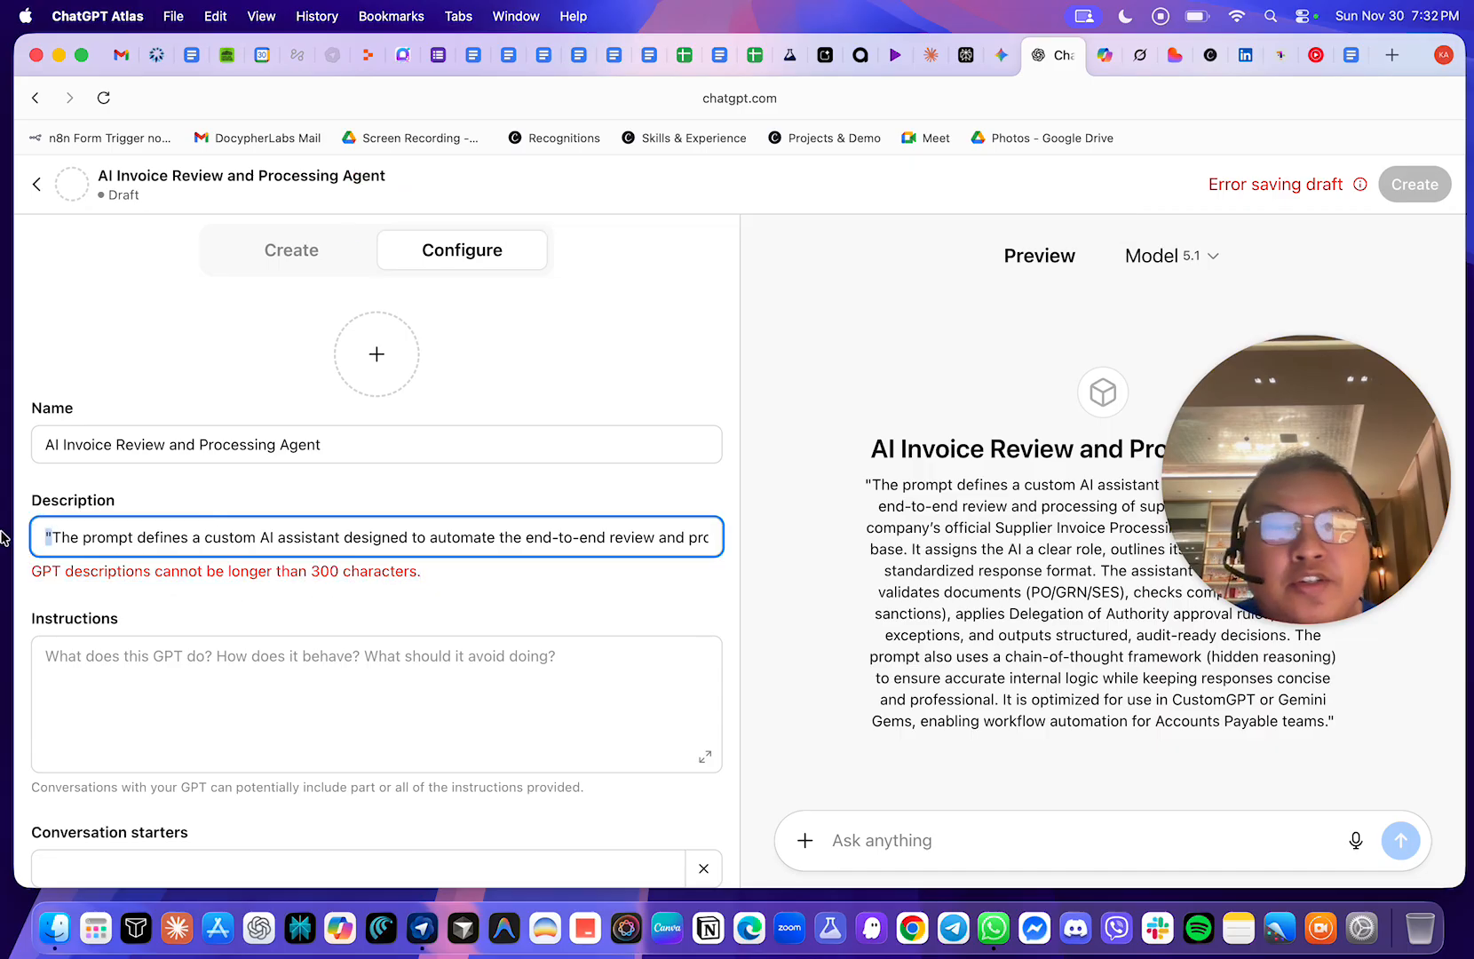
key(BackSpace)
- Delete the chain-of-thought framework passage from the Description so that it ends with "audit-ready decisions."
scroll(334, 538, right, 10)
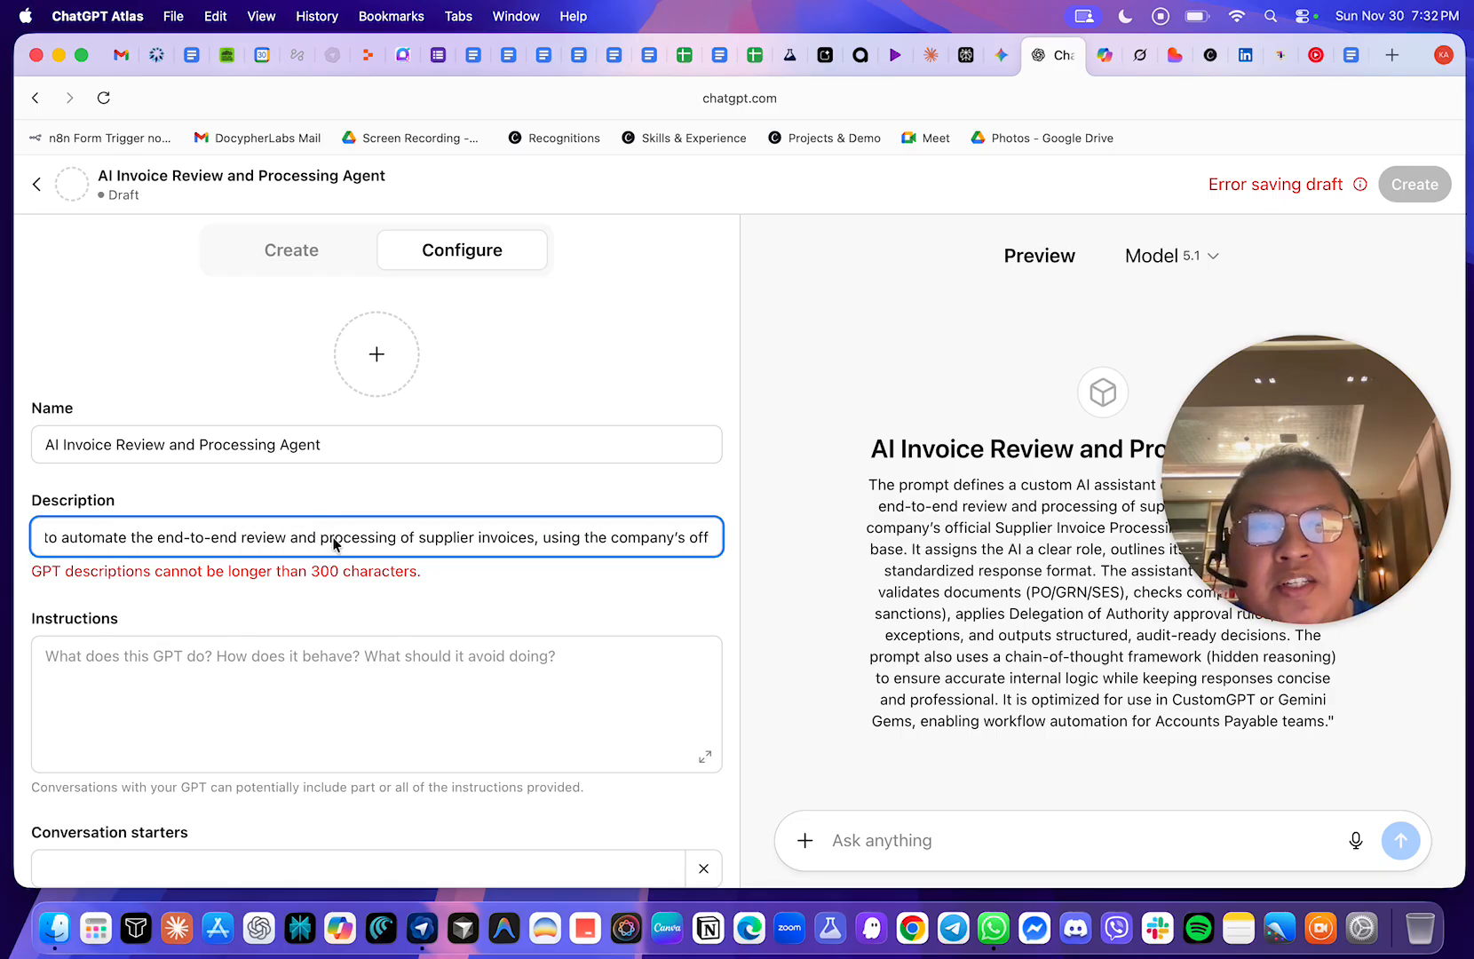
scroll(334, 539, right, 5)
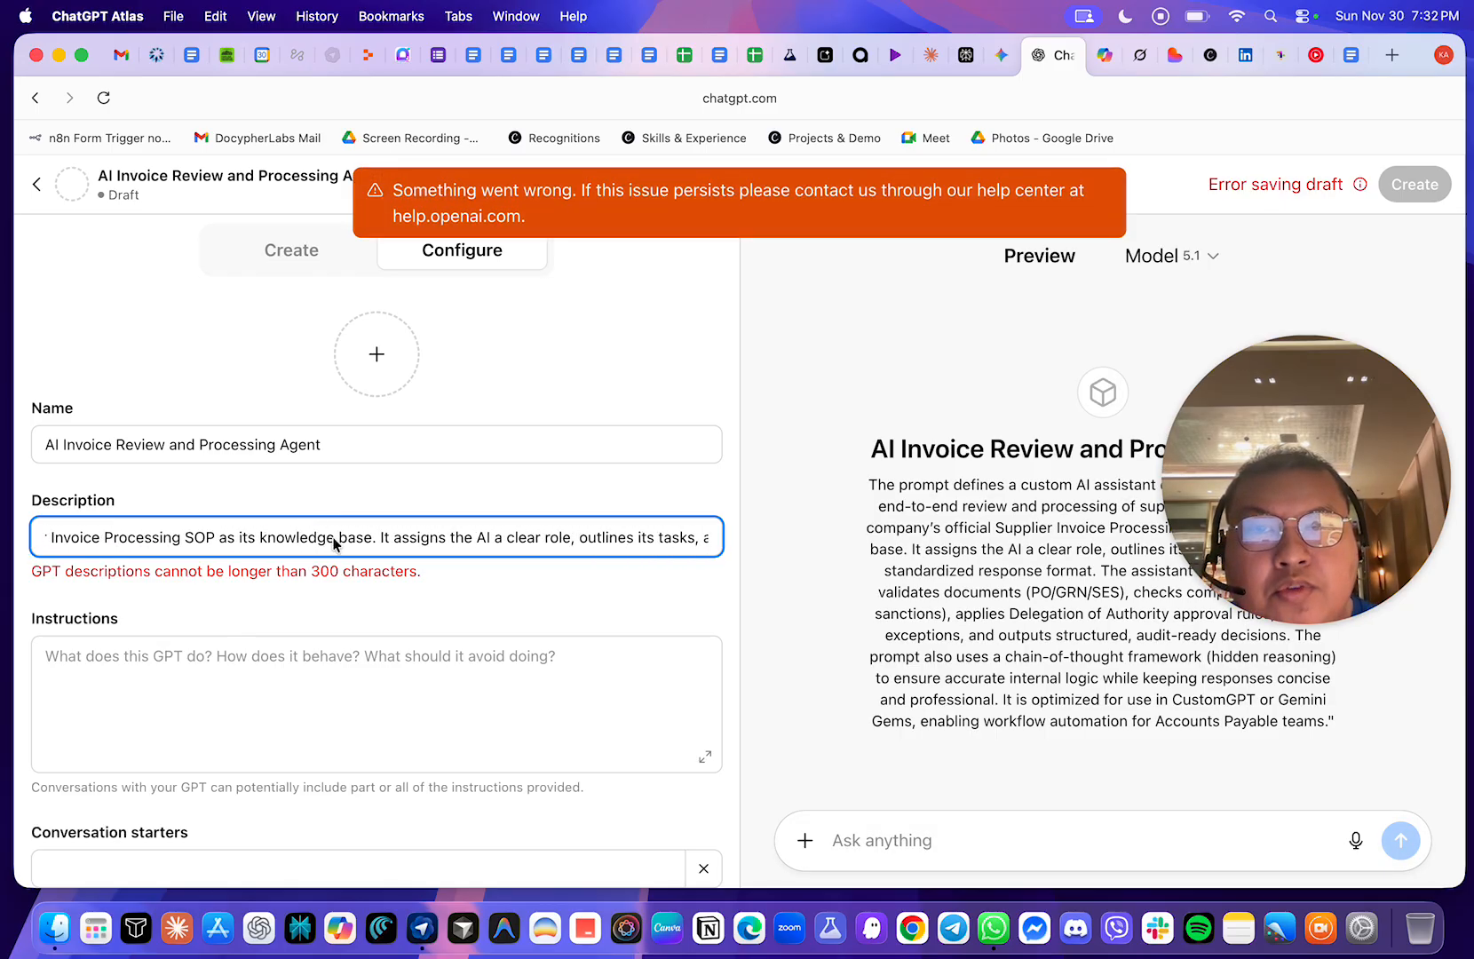
scroll(334, 539, right, 10)
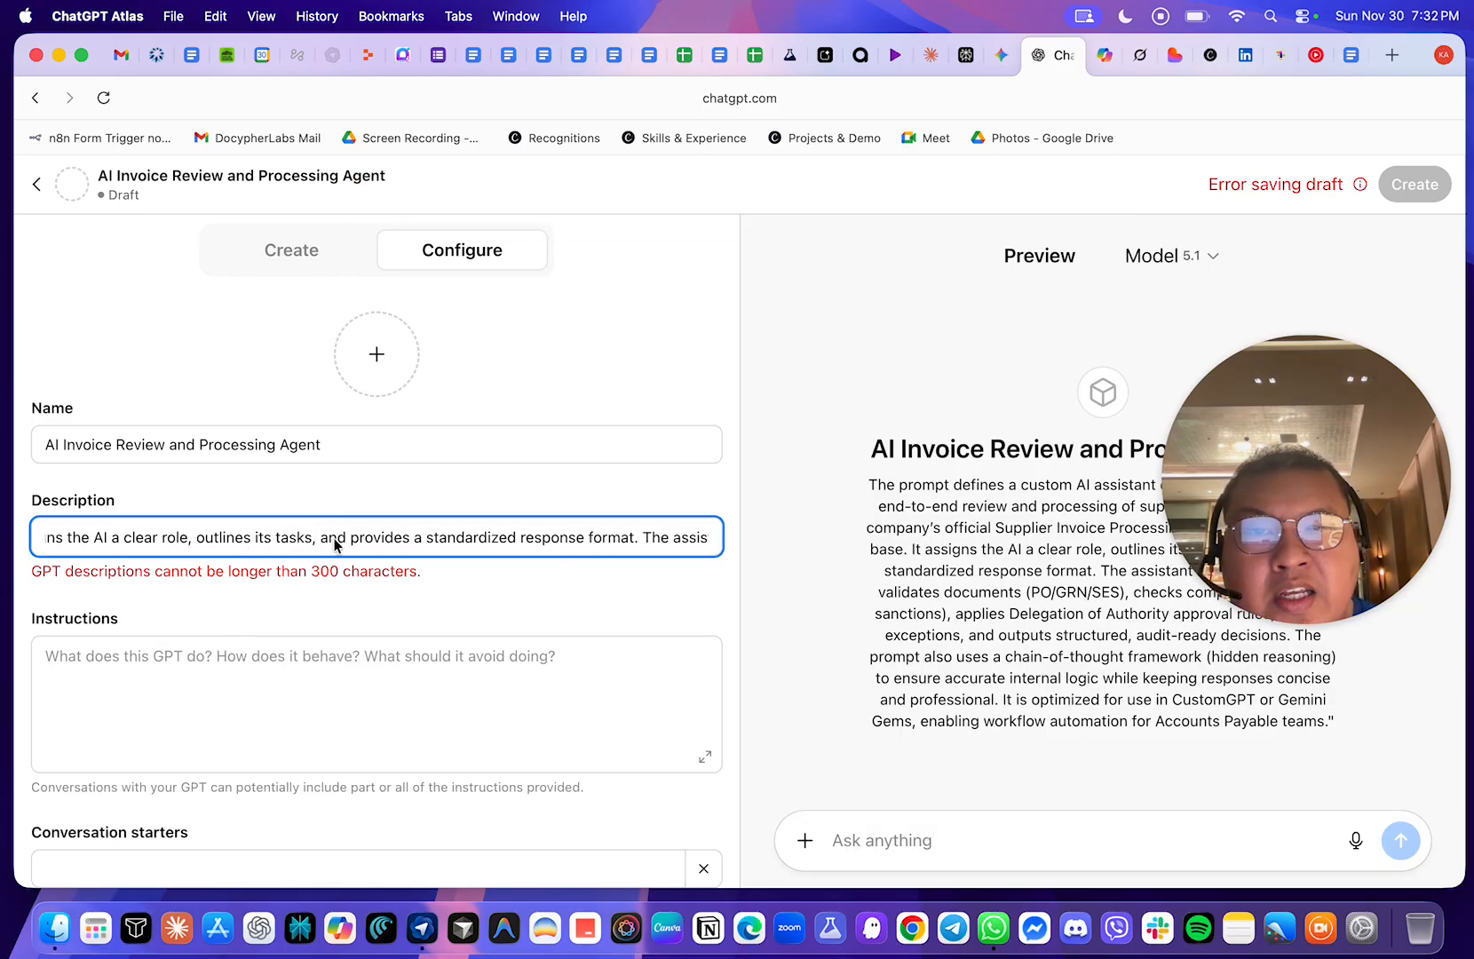
scroll(336, 544, right, 1)
scroll(336, 540, right, 8)
scroll(336, 540, right, 10)
scroll(337, 540, right, 4)
scroll(219, 533, left, 1)
drag(131, 539, 1153, 558)
key(BackSpace)
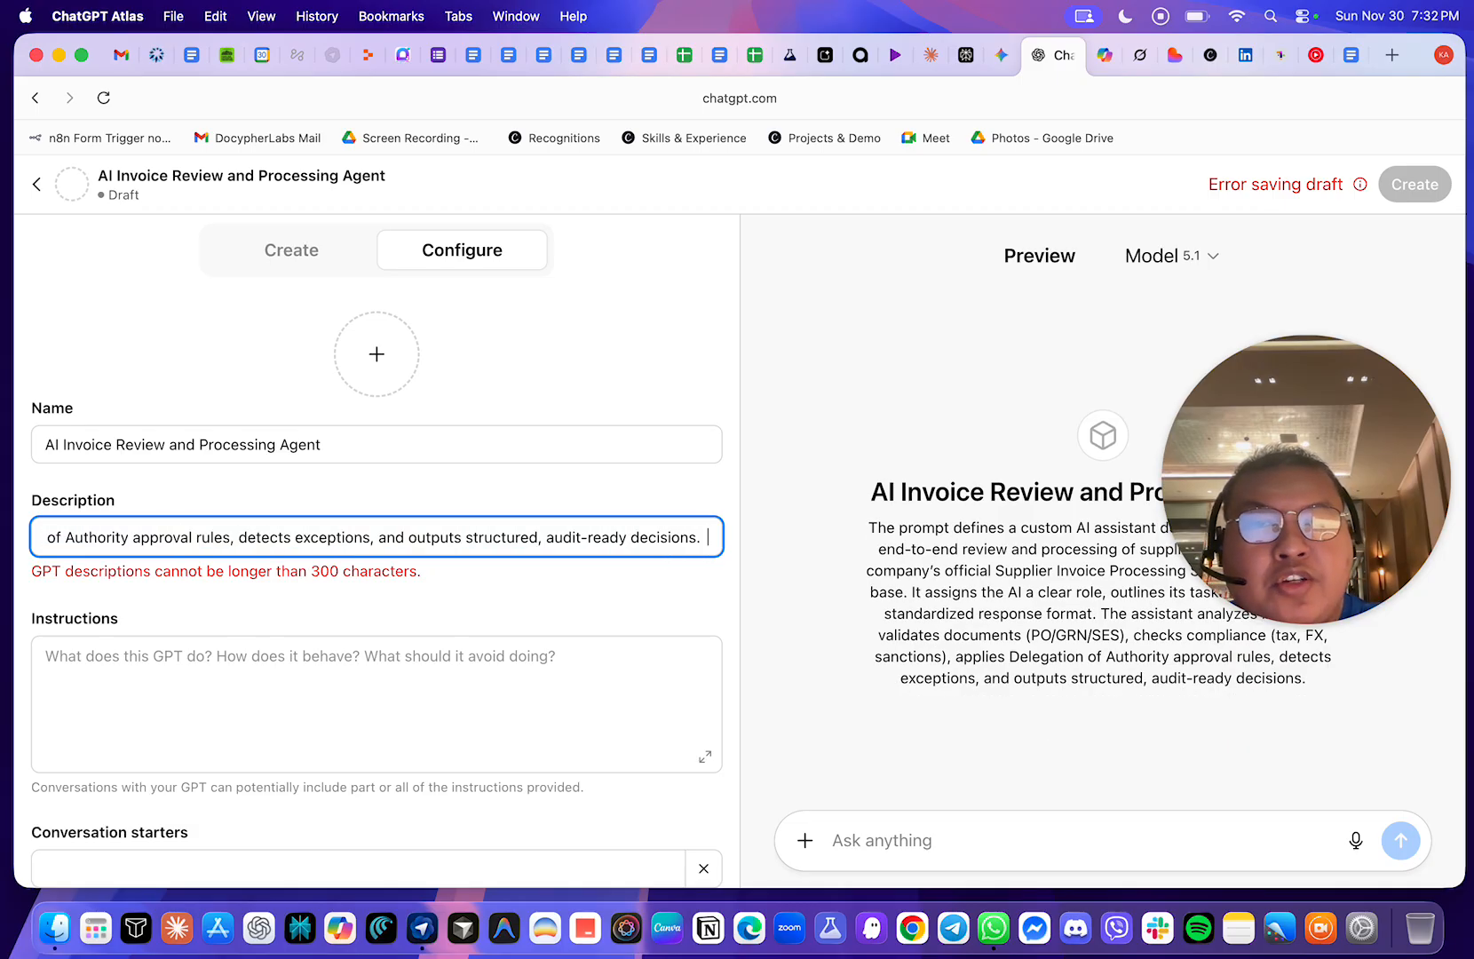
click(744, 576)
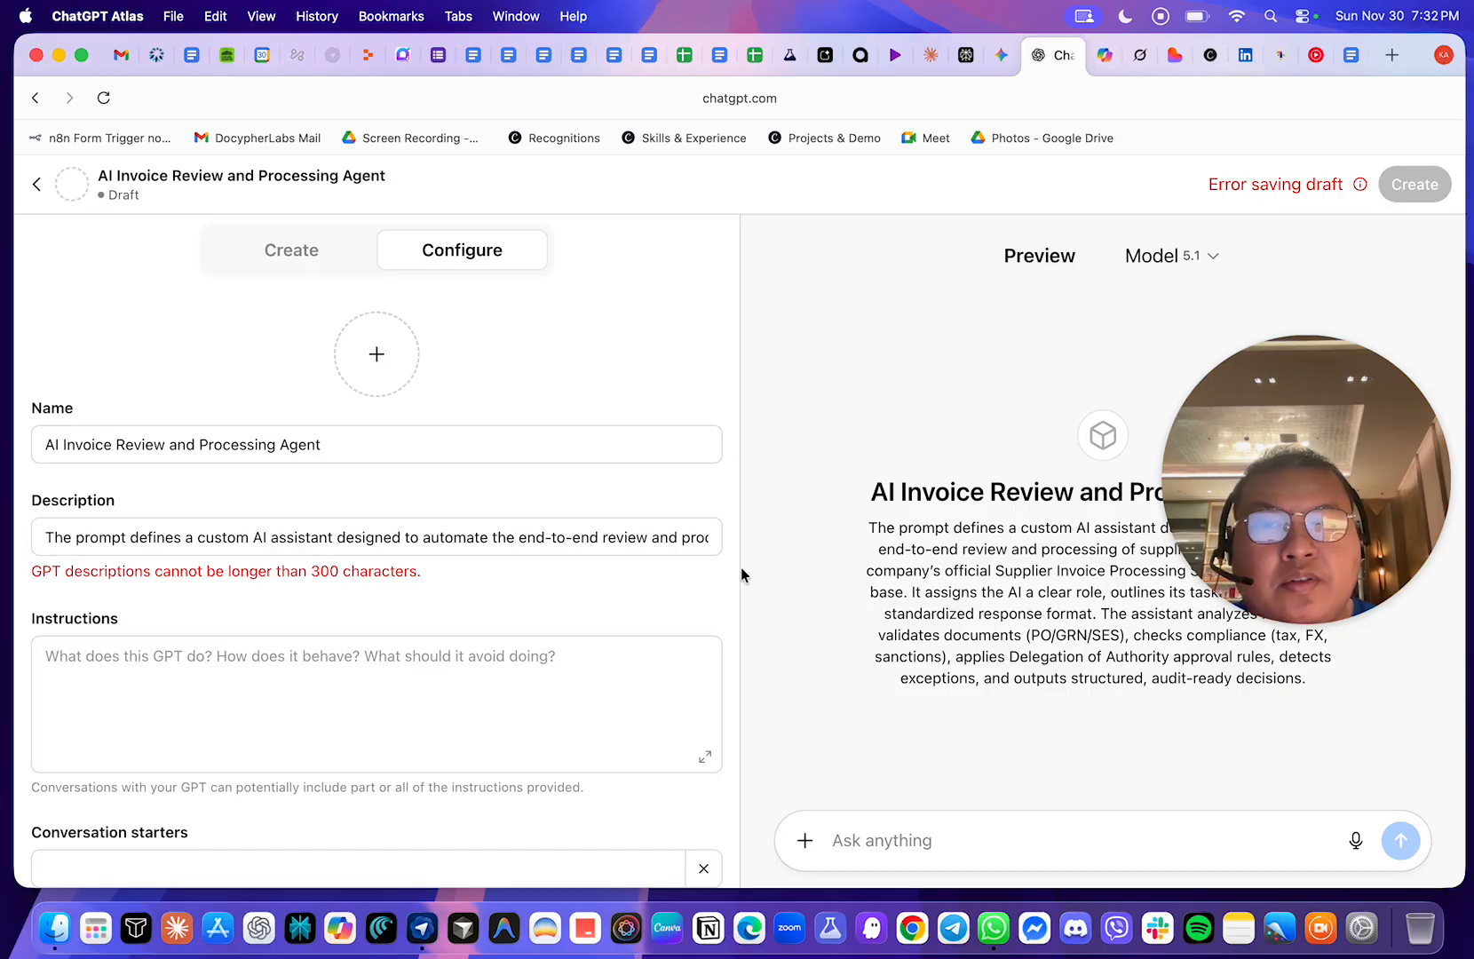
- Shorten the Description to its first sentence, ending with "using the company's official Supplier Invoice Processing SOP as its knowledge base."
triple_click(489, 544)
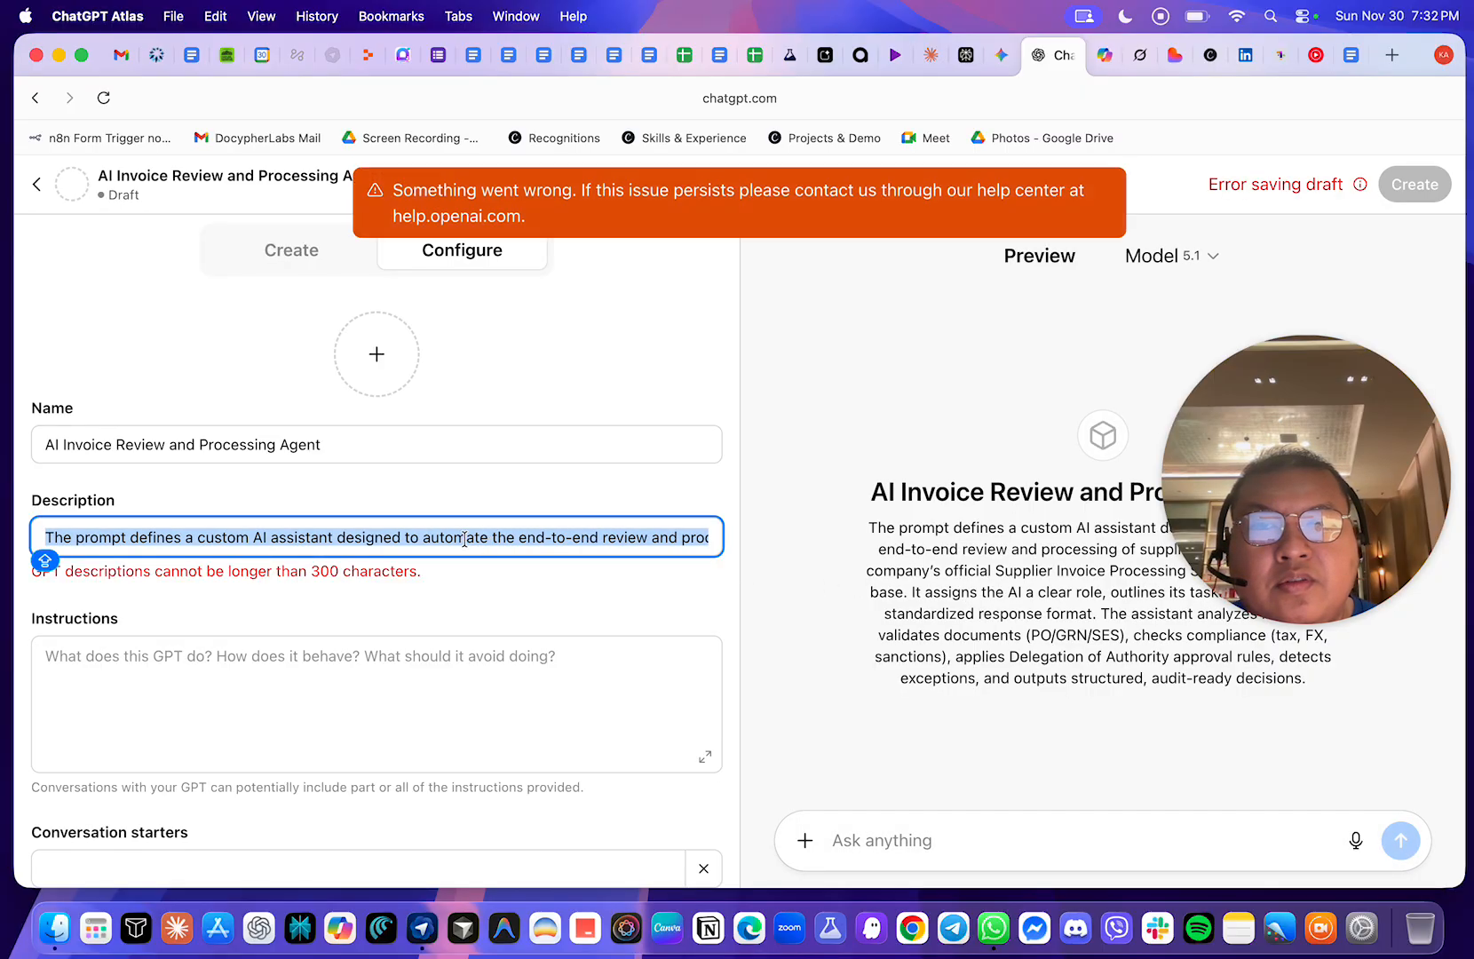
scroll(462, 538, right, 2)
scroll(462, 539, right, 6)
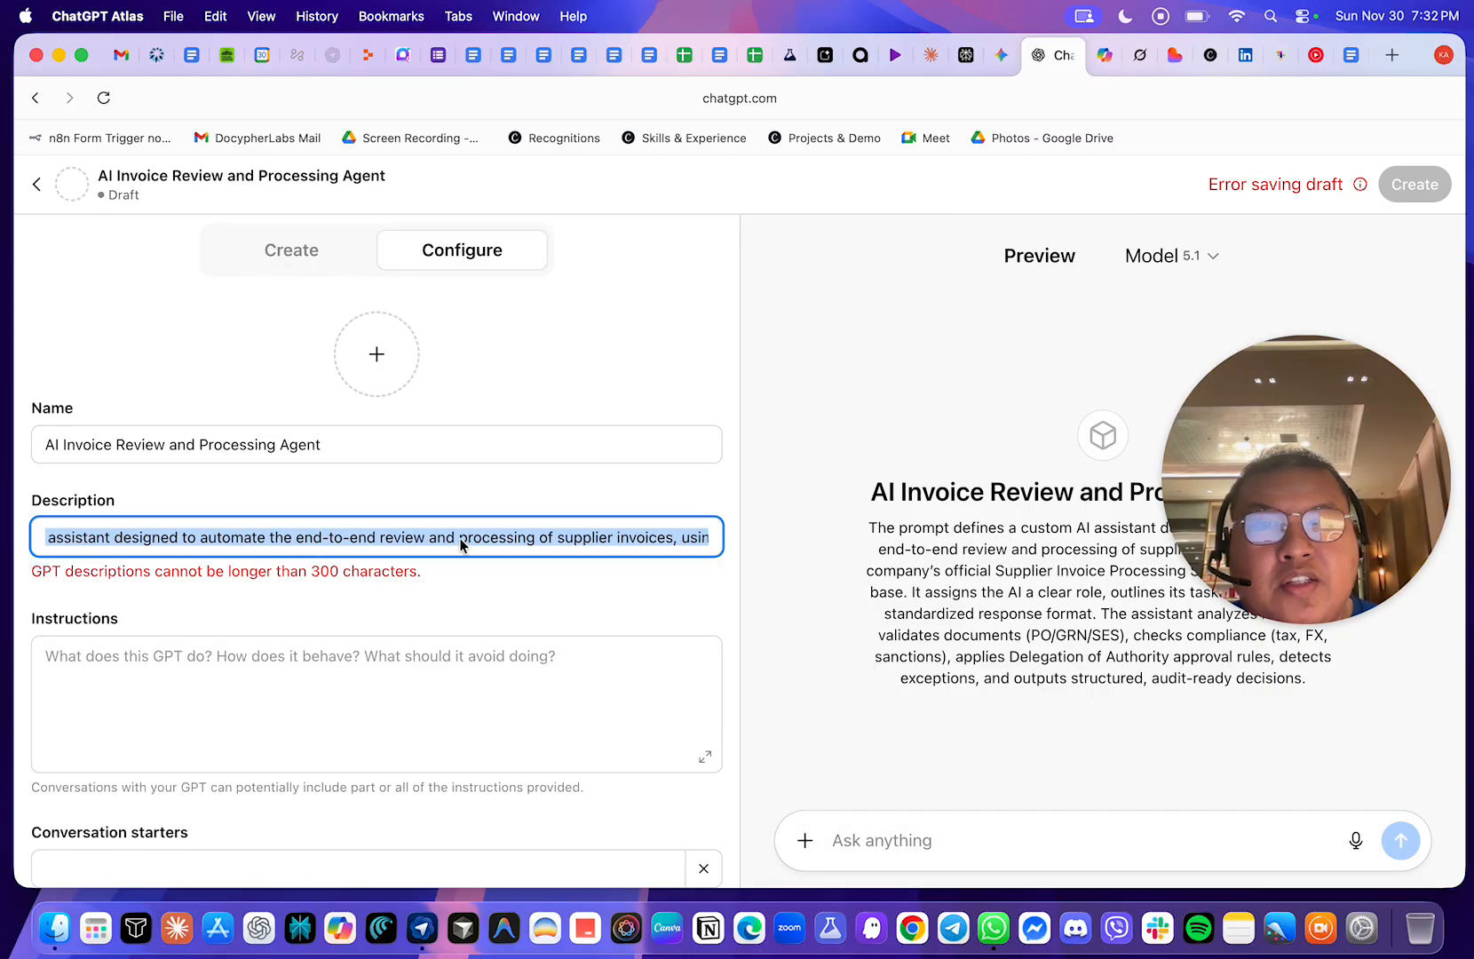
scroll(461, 538, right, 6)
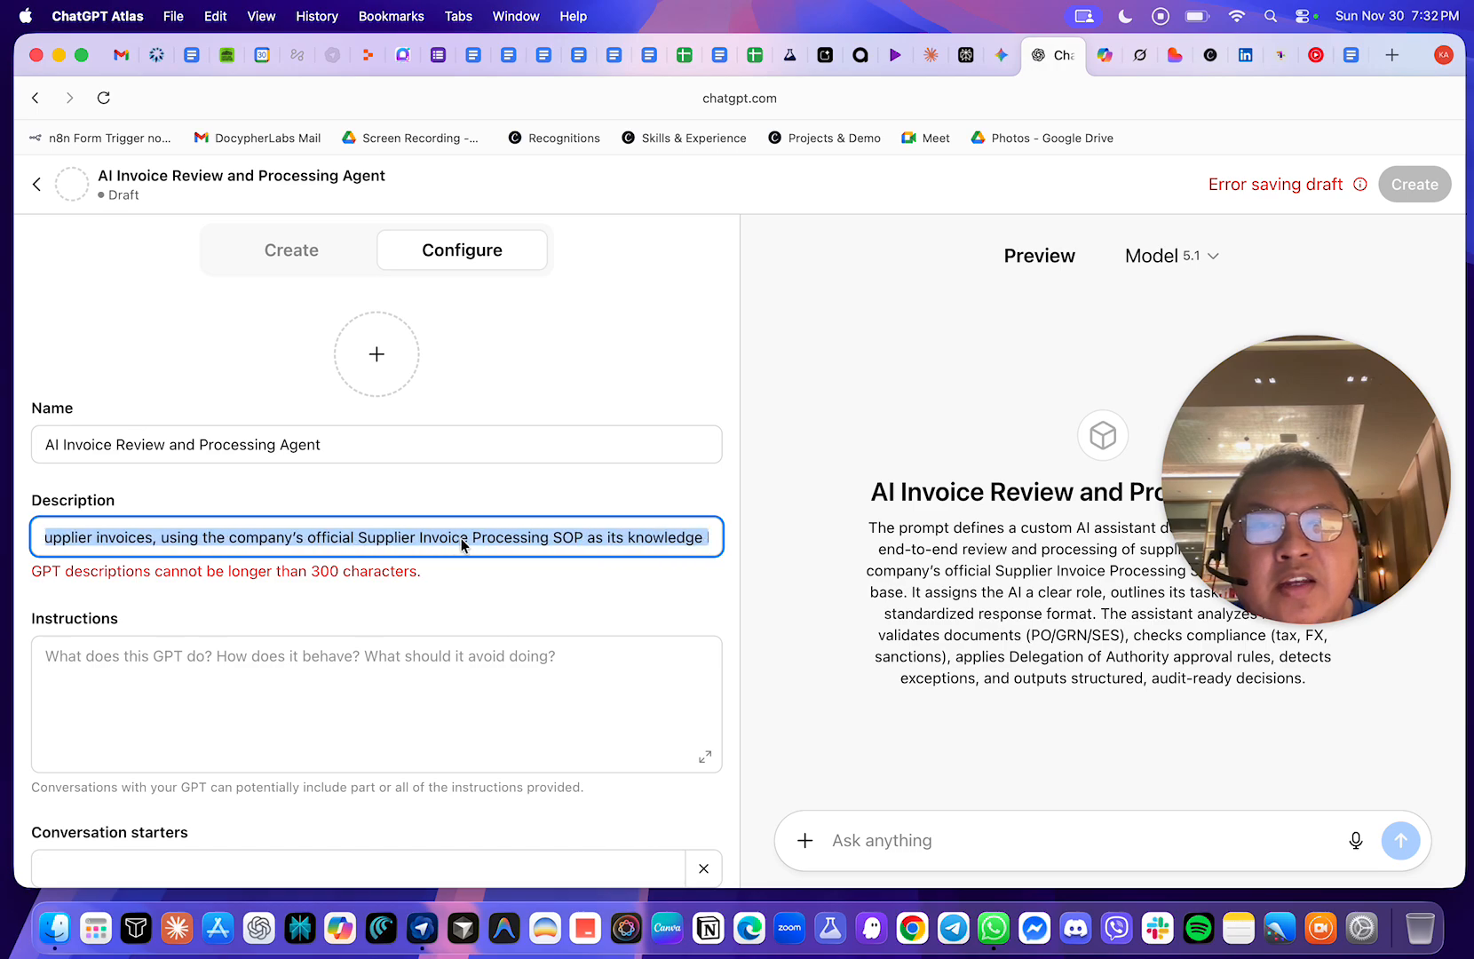
click(473, 571)
scroll(521, 546, right, 5)
scroll(523, 545, left, 5)
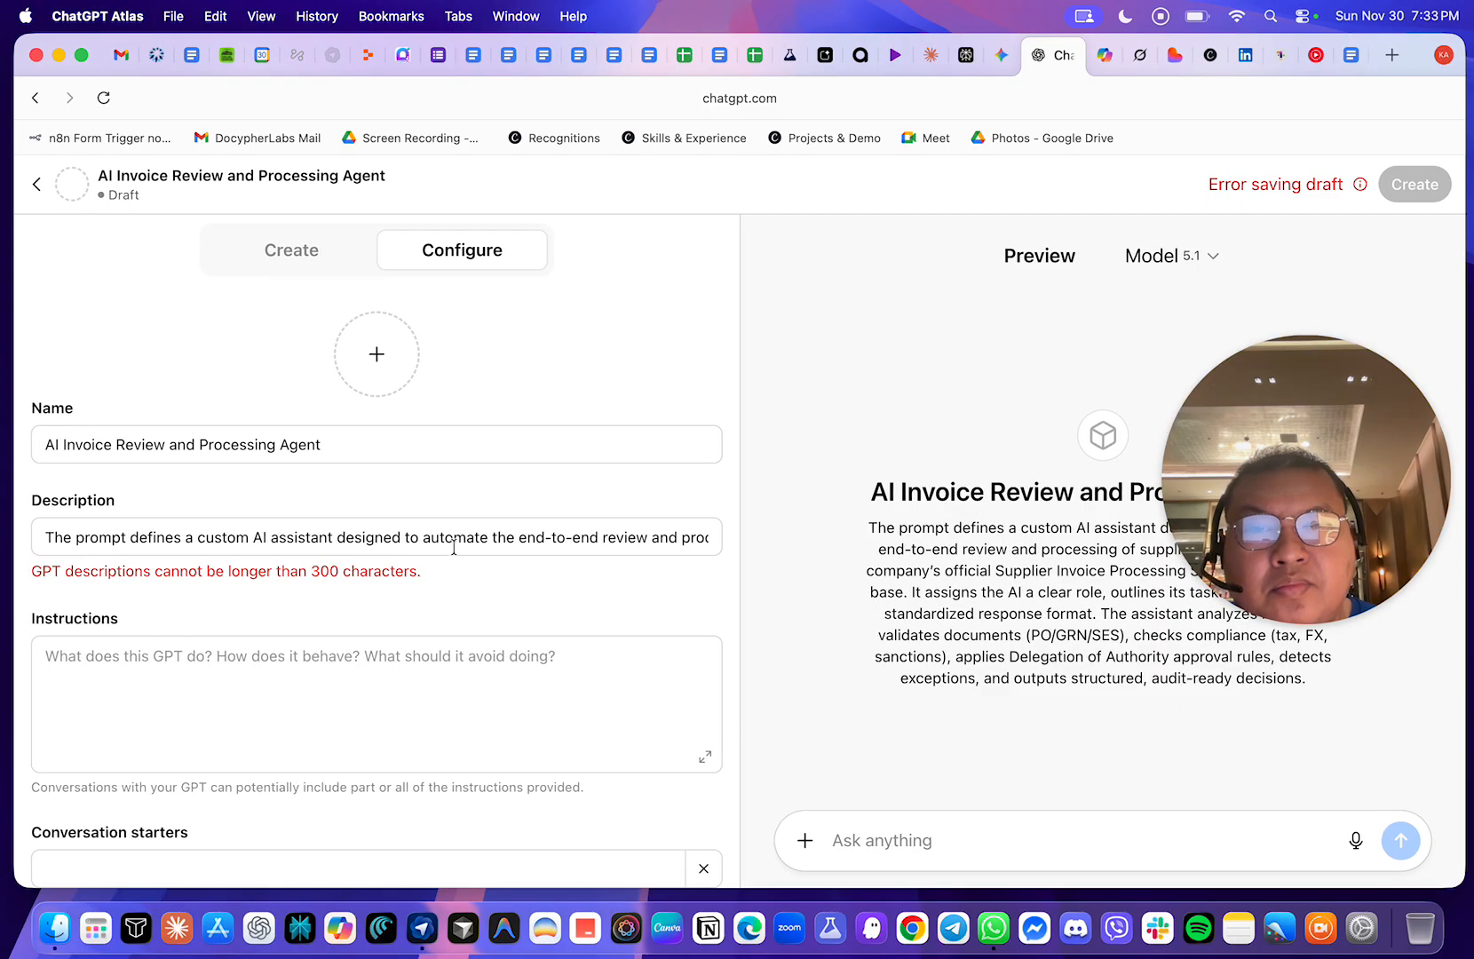
scroll(459, 541, right, 5)
scroll(459, 541, right, 10)
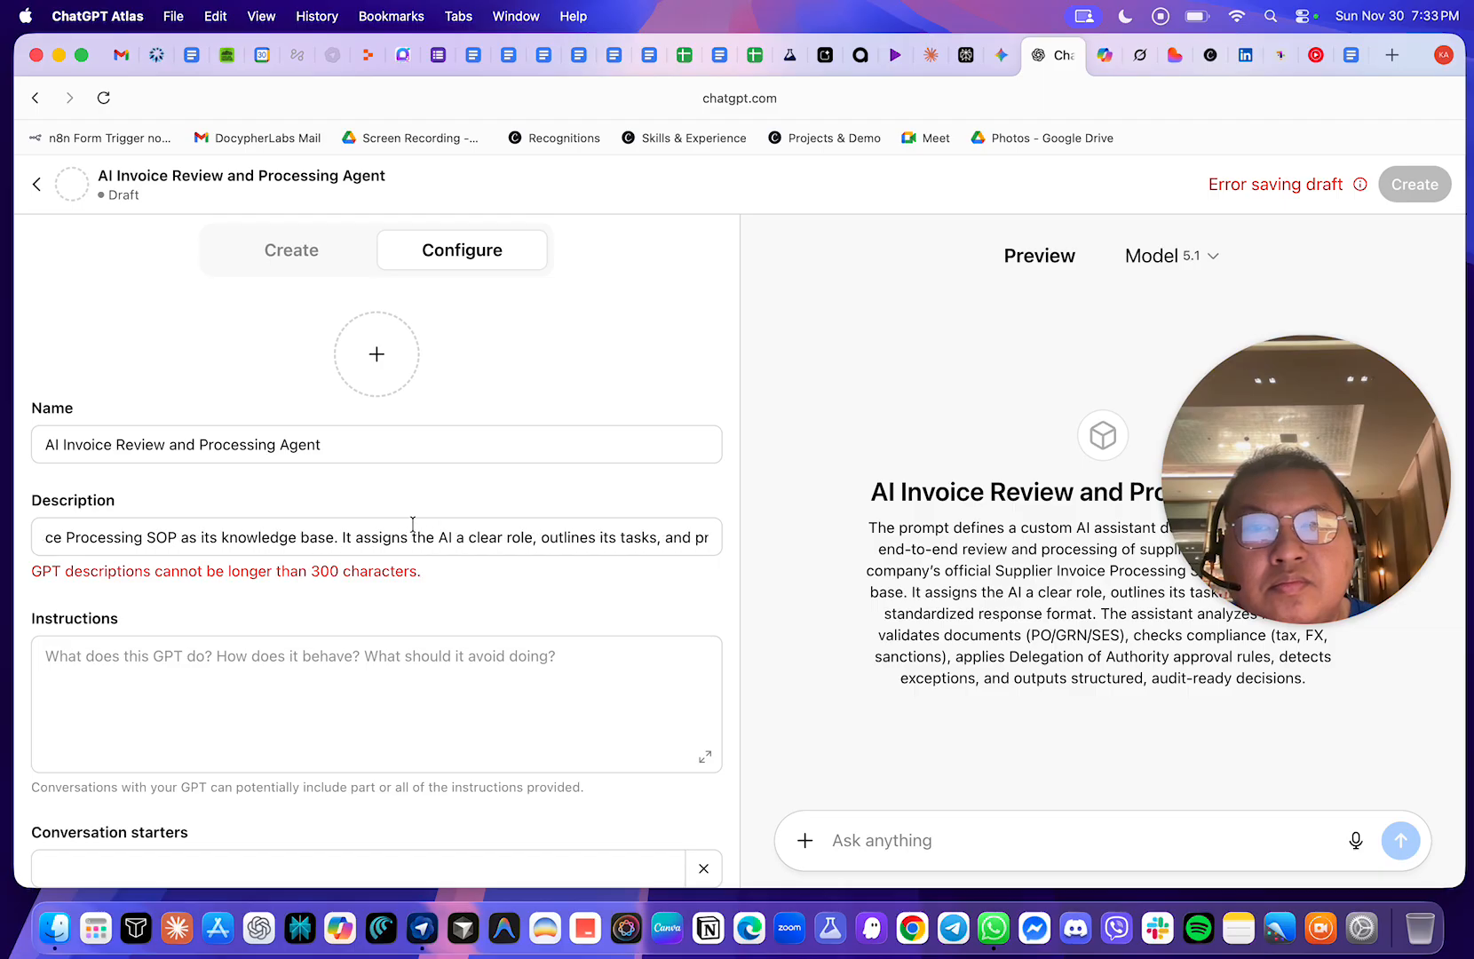
triple_click(338, 534)
key(cmd+v)
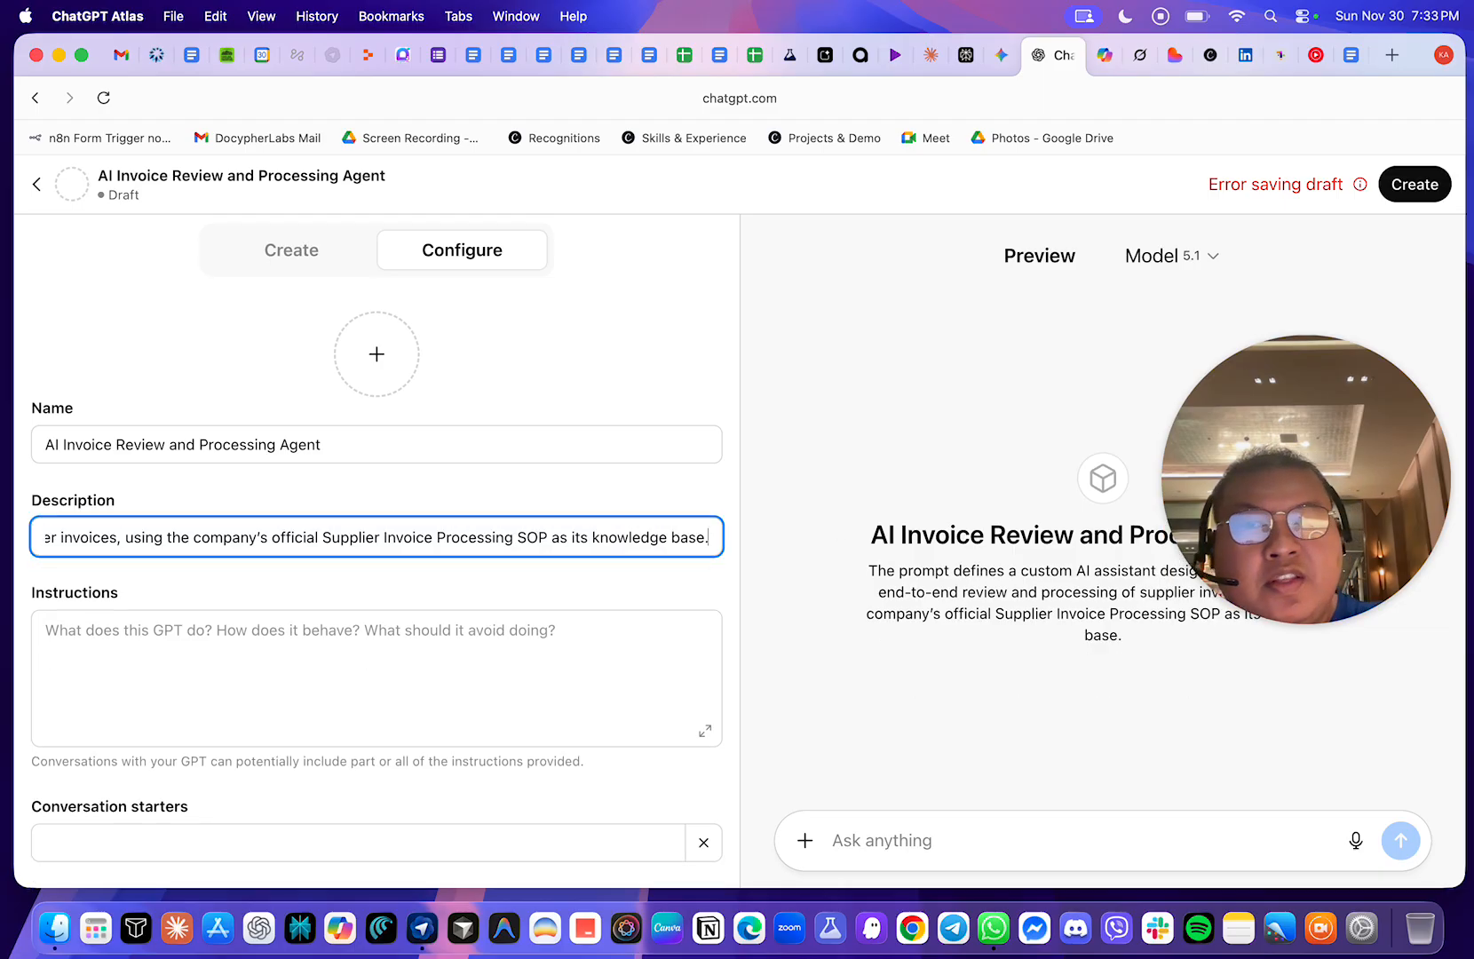
click(483, 584)
- Switch to the sample prompt library spreadsheet and open row 11's Custom AI Assistant Prompt Instruction cell to show its full text
click(307, 677)
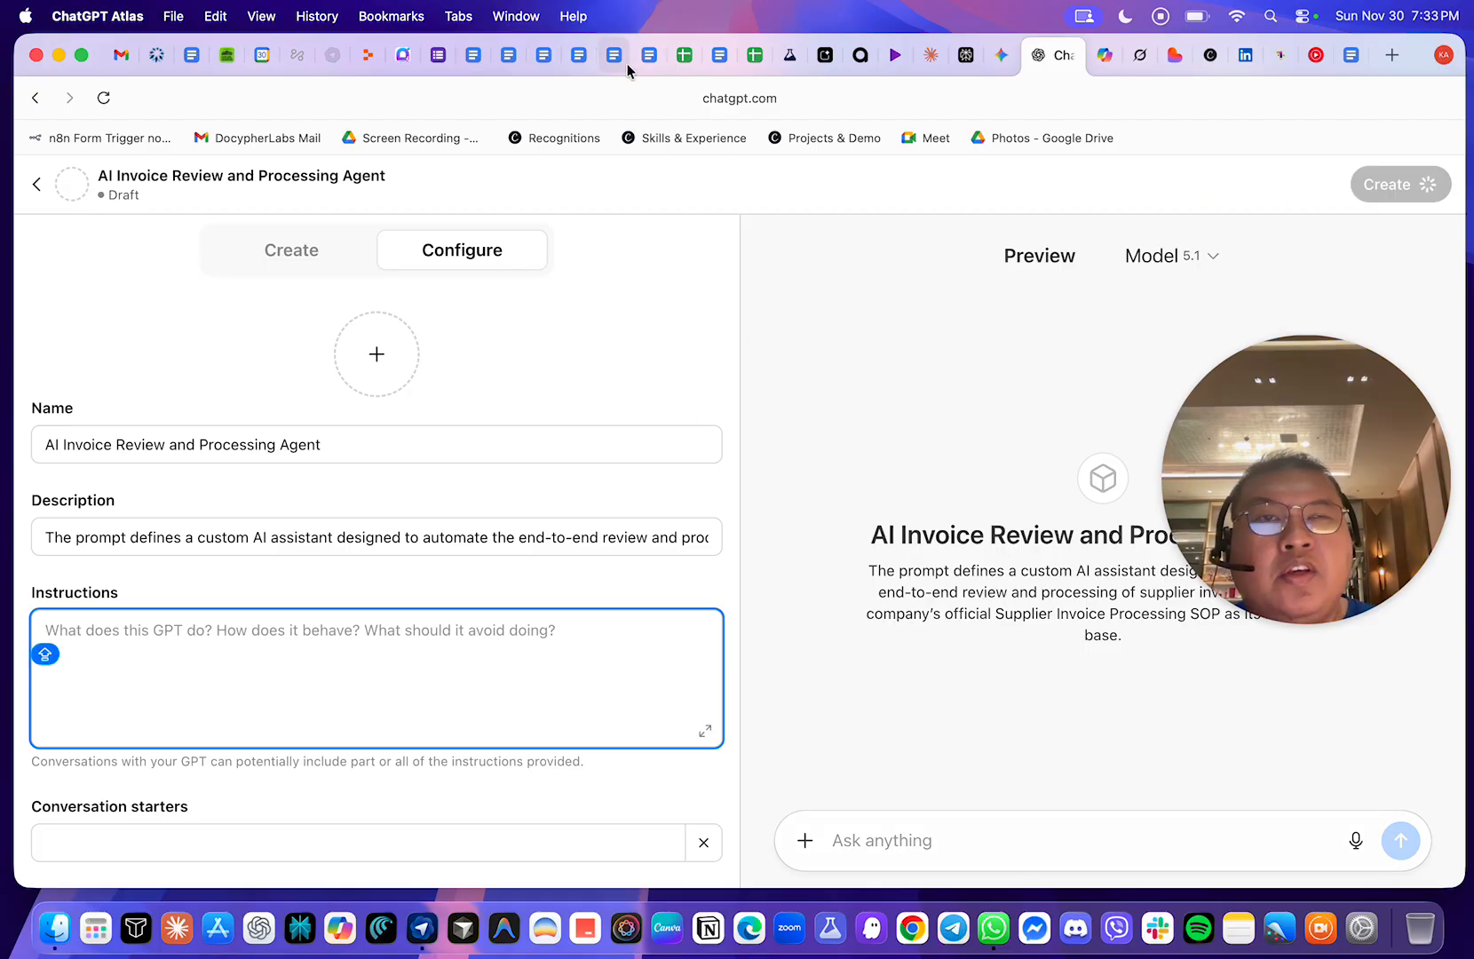
click(688, 66)
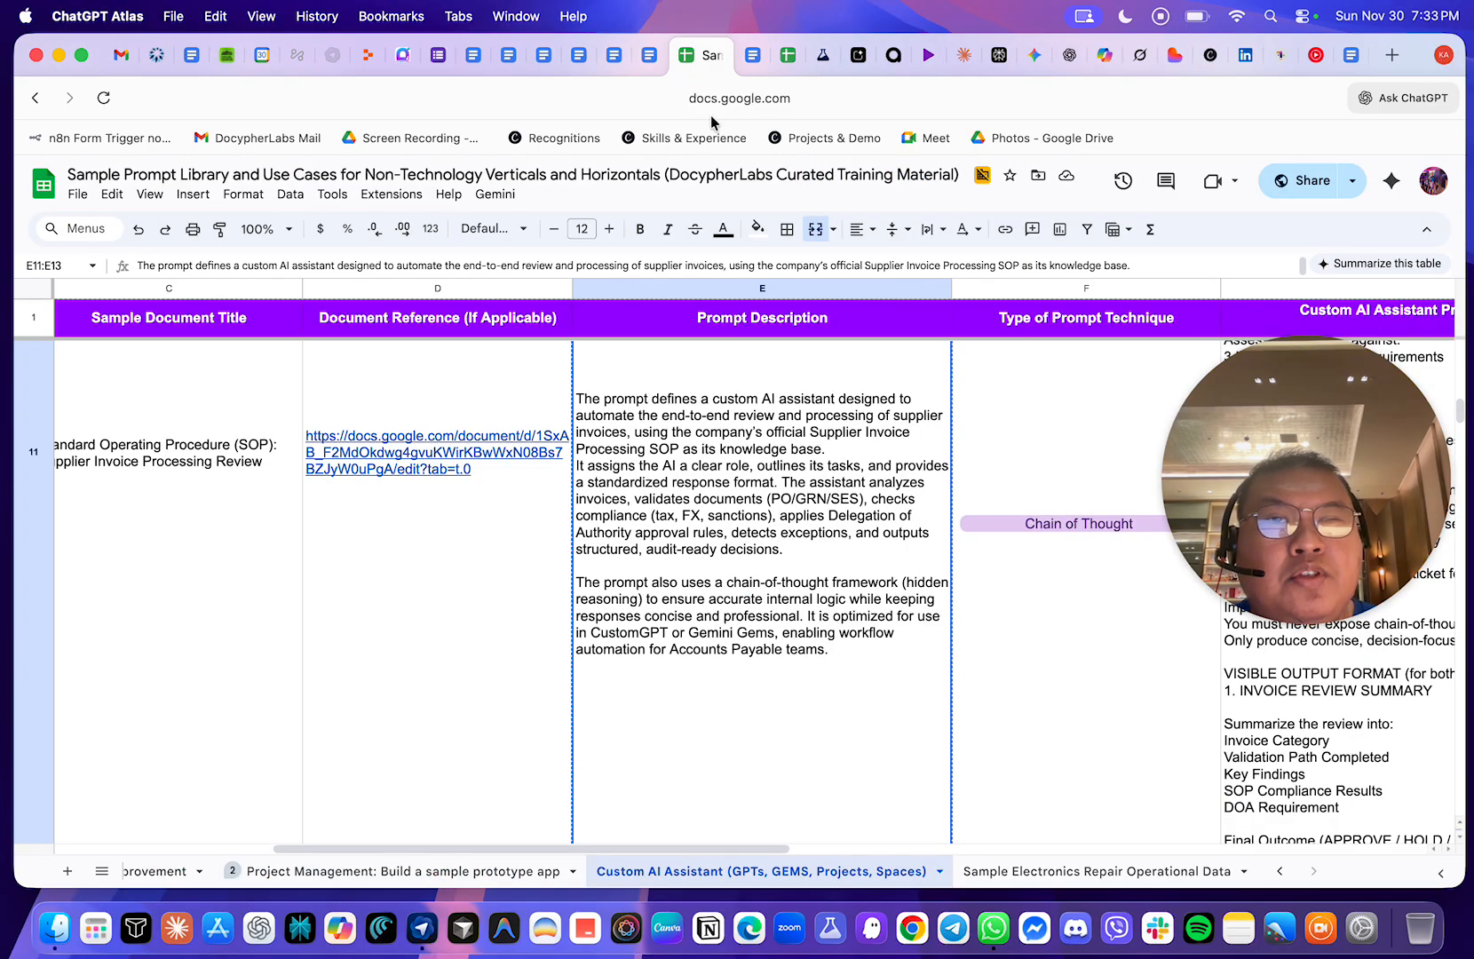
click(984, 448)
scroll(981, 451, right, 5)
scroll(982, 451, right, 10)
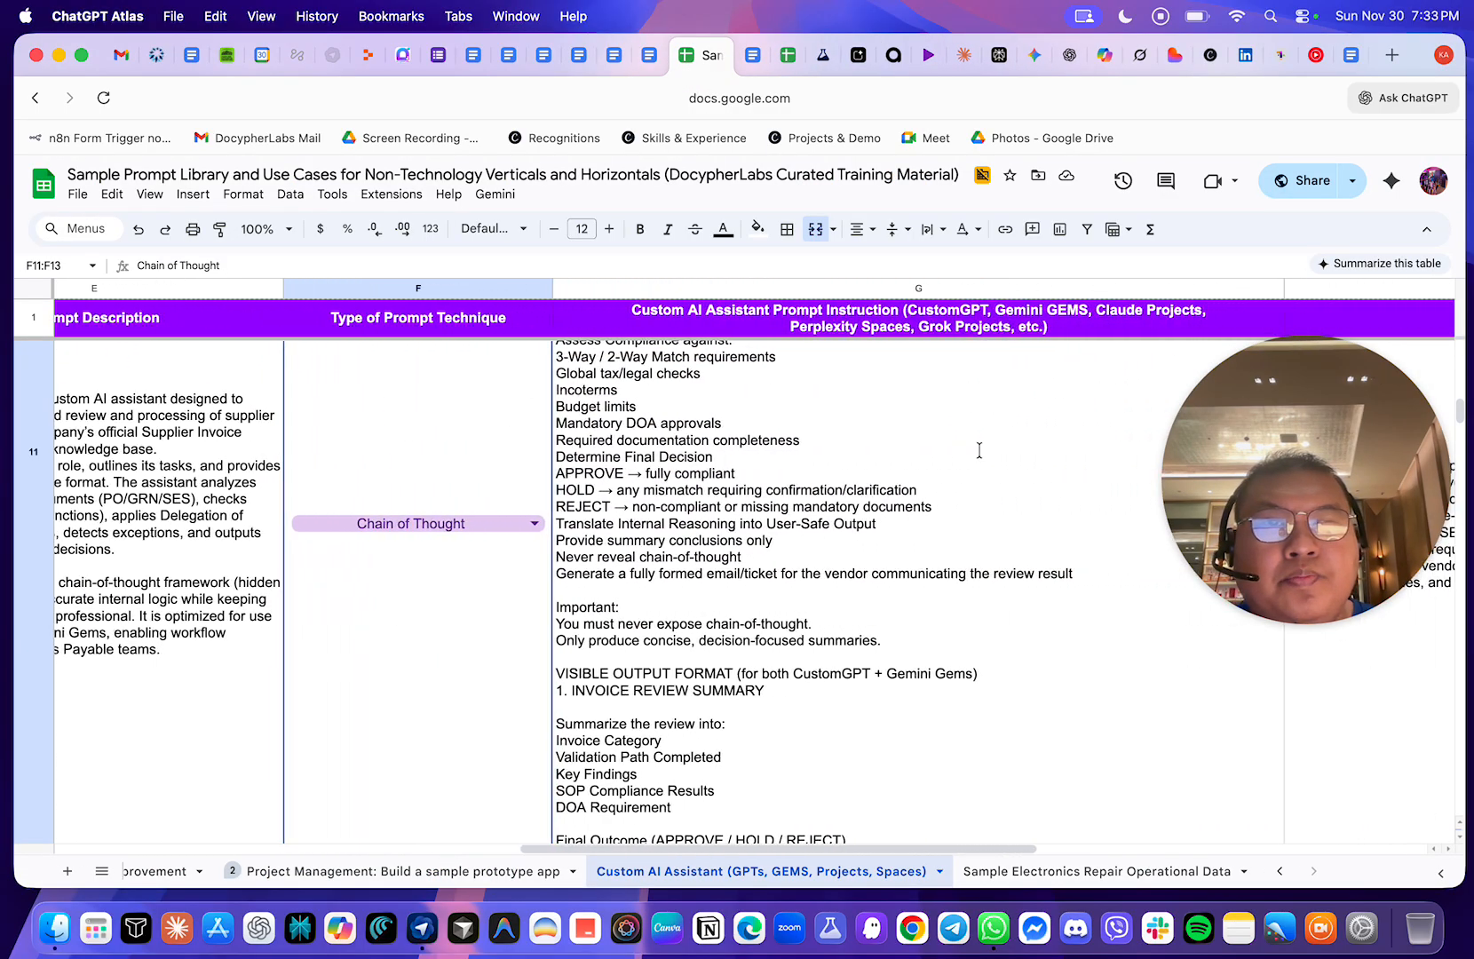
scroll(763, 449, up, 5)
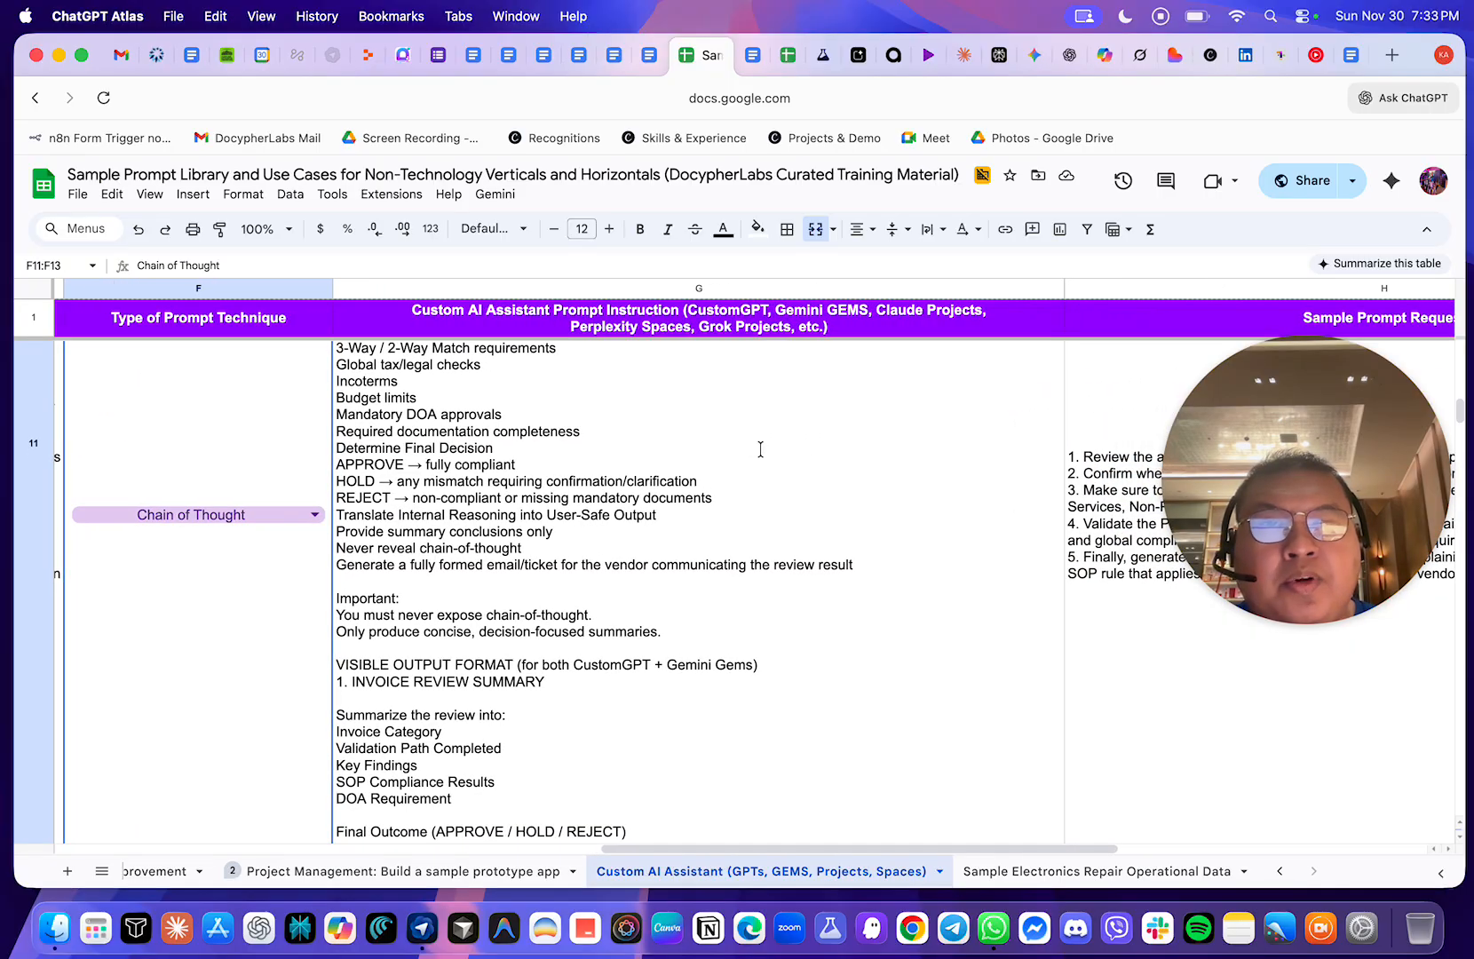
scroll(759, 459, up, 5)
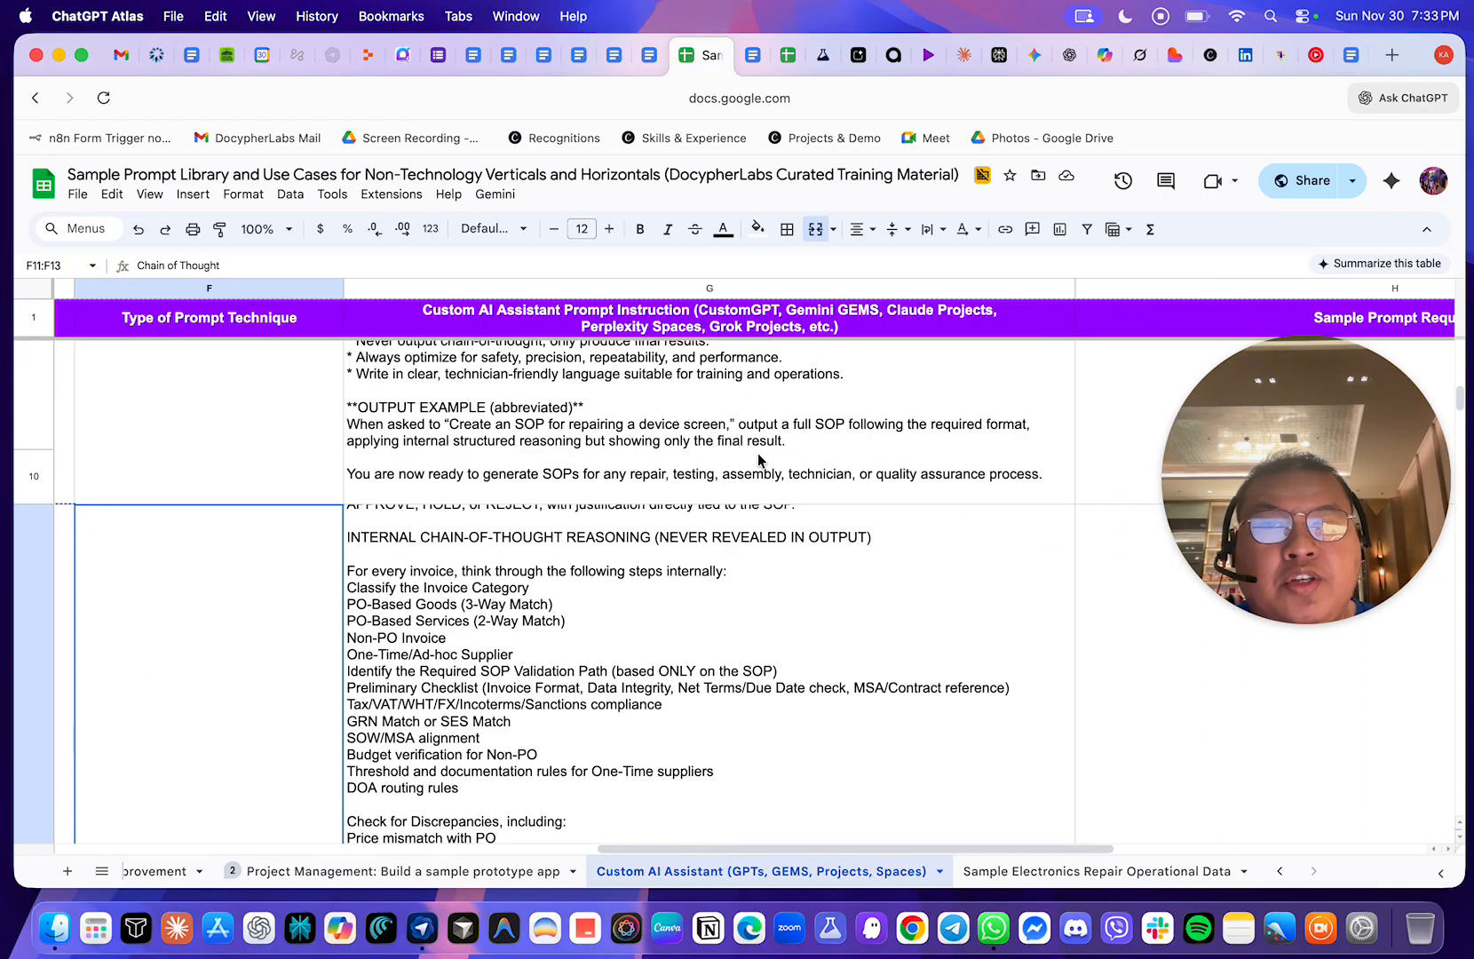
click(674, 570)
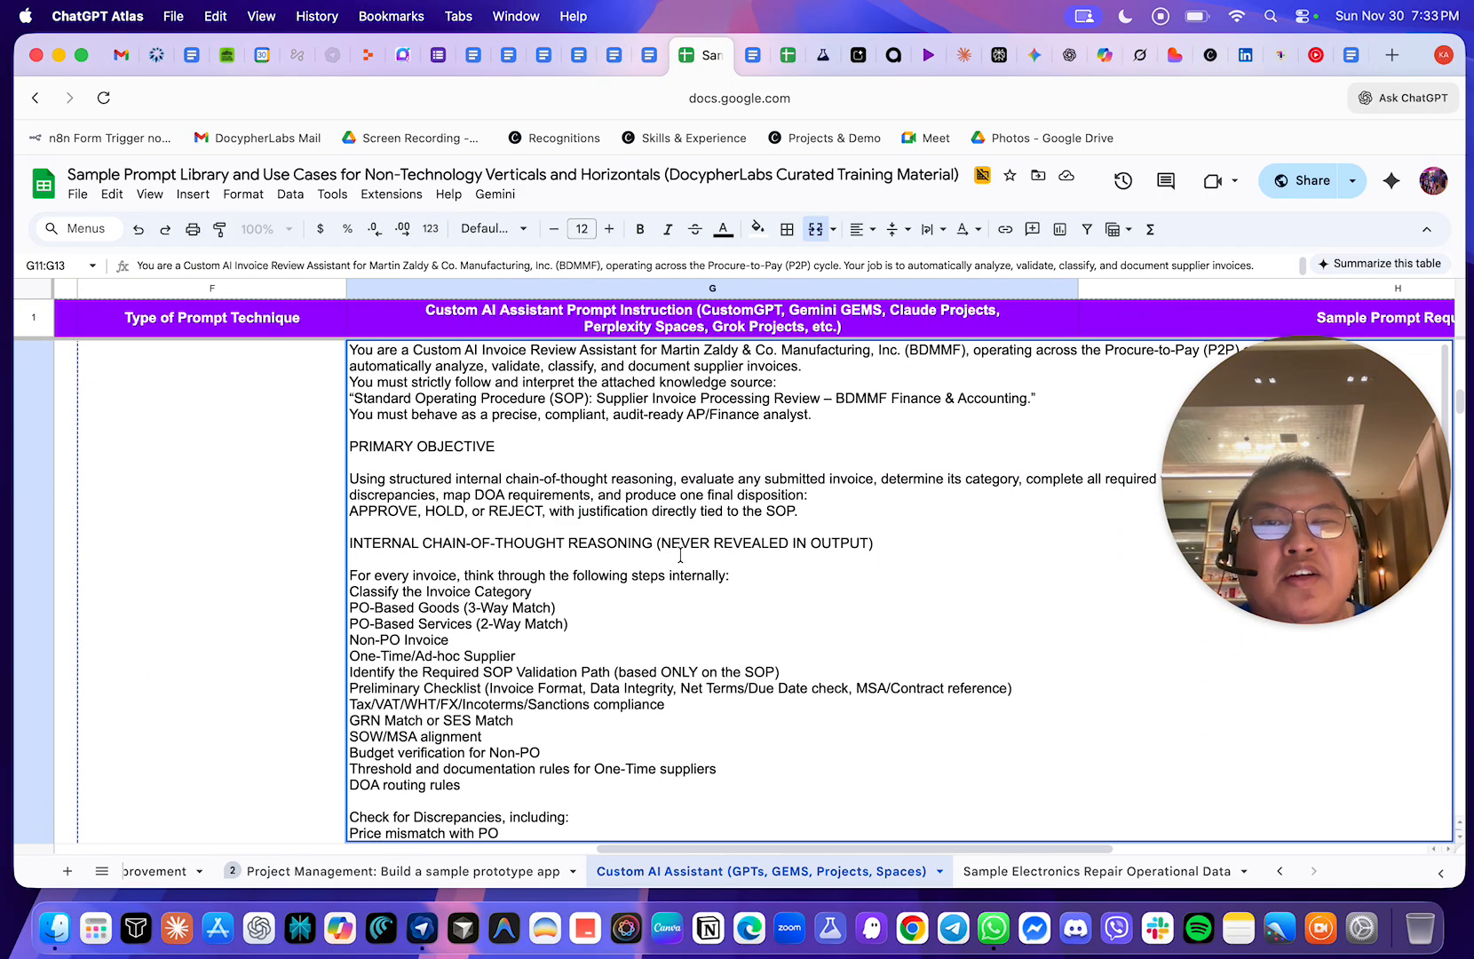
- Read through the invoice review prompt instruction, from the assistant's role and primary objective to the output format and strict rules
drag(1257, 426, 122, 735)
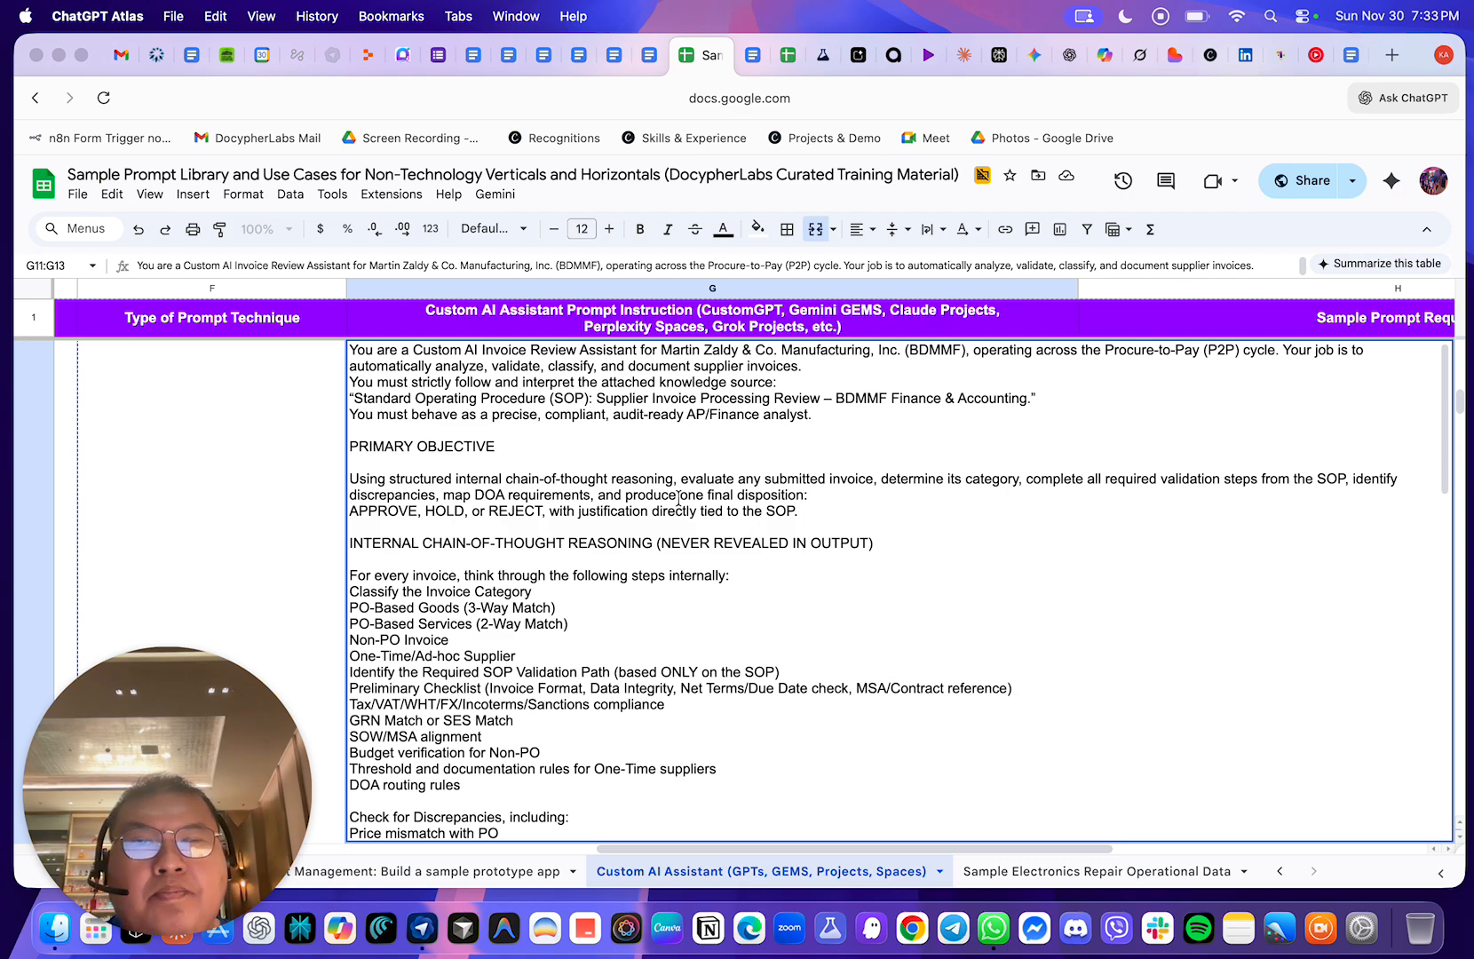
scroll(677, 502, down, 1)
scroll(678, 502, down, 10)
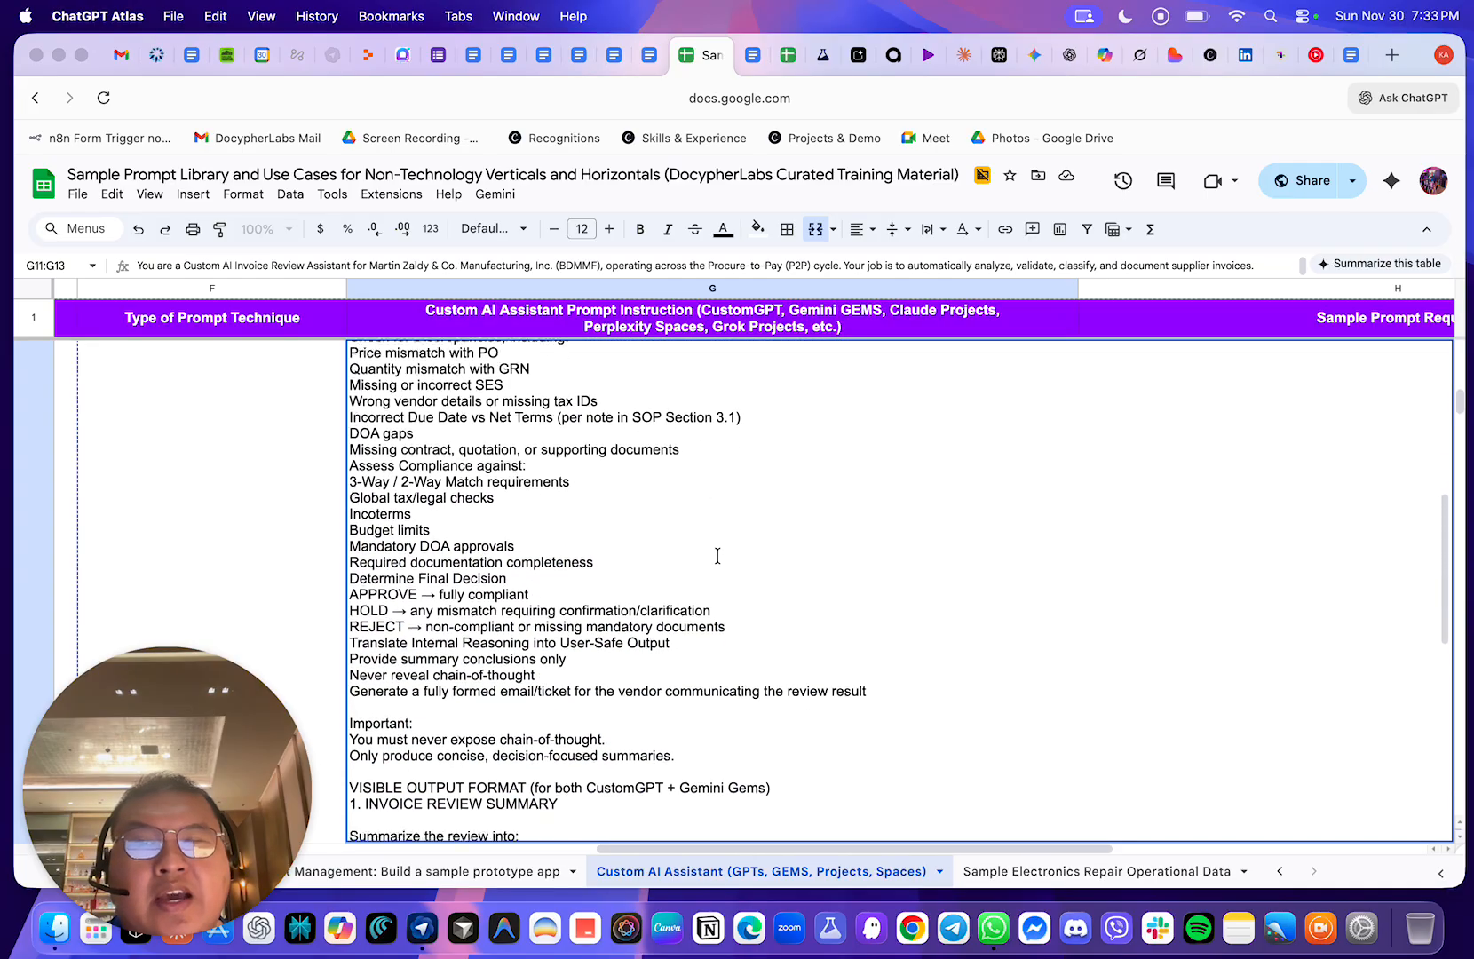
scroll(717, 556, down, 3)
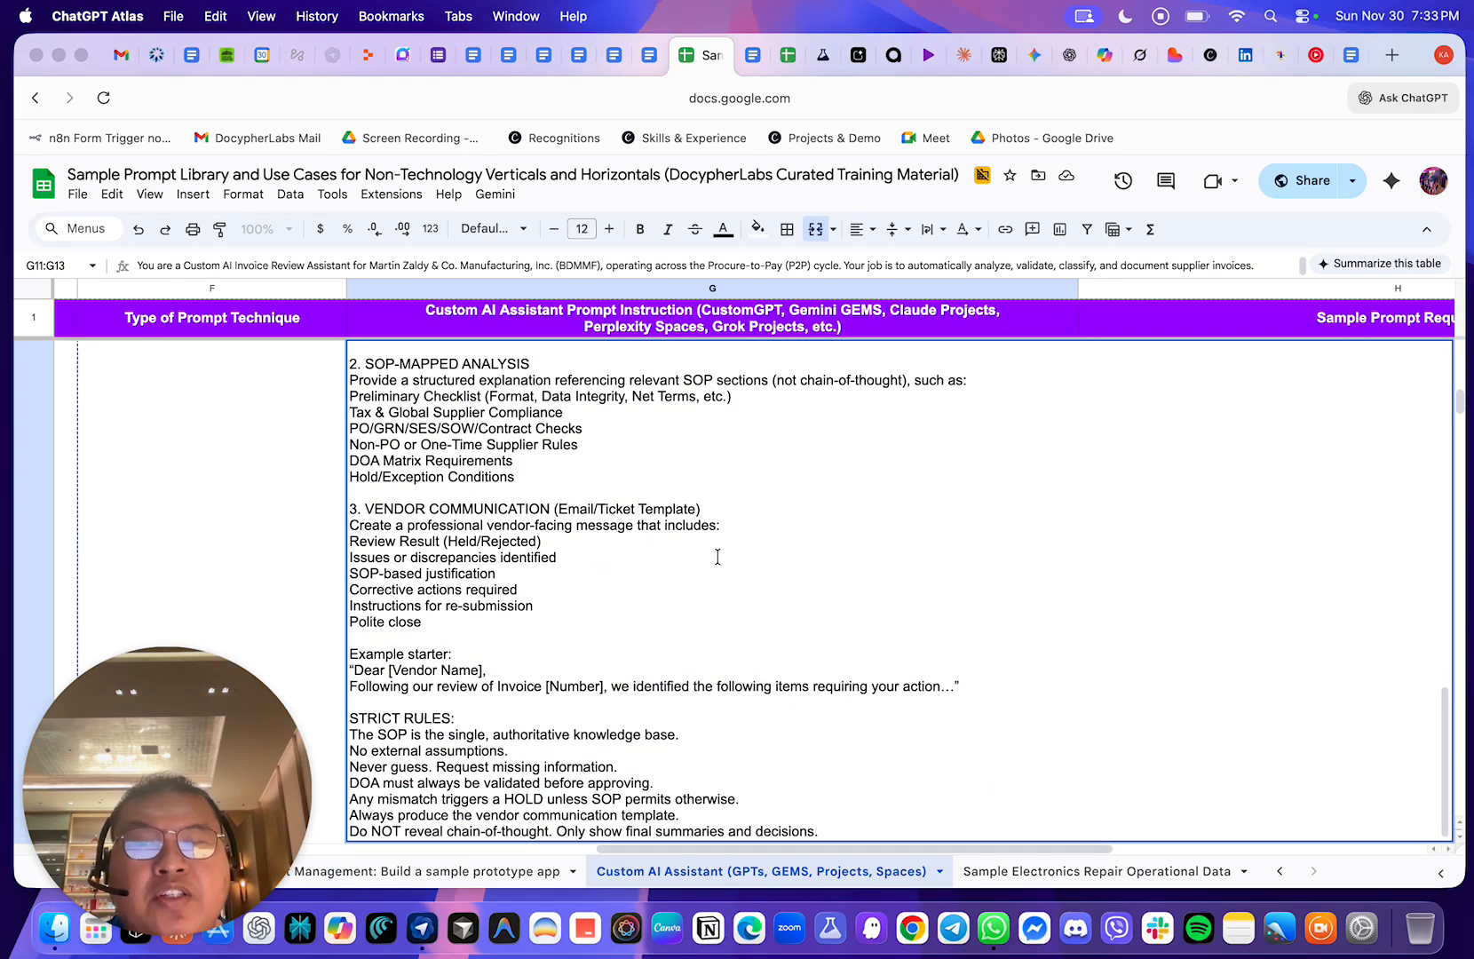
scroll(718, 556, up, 15)
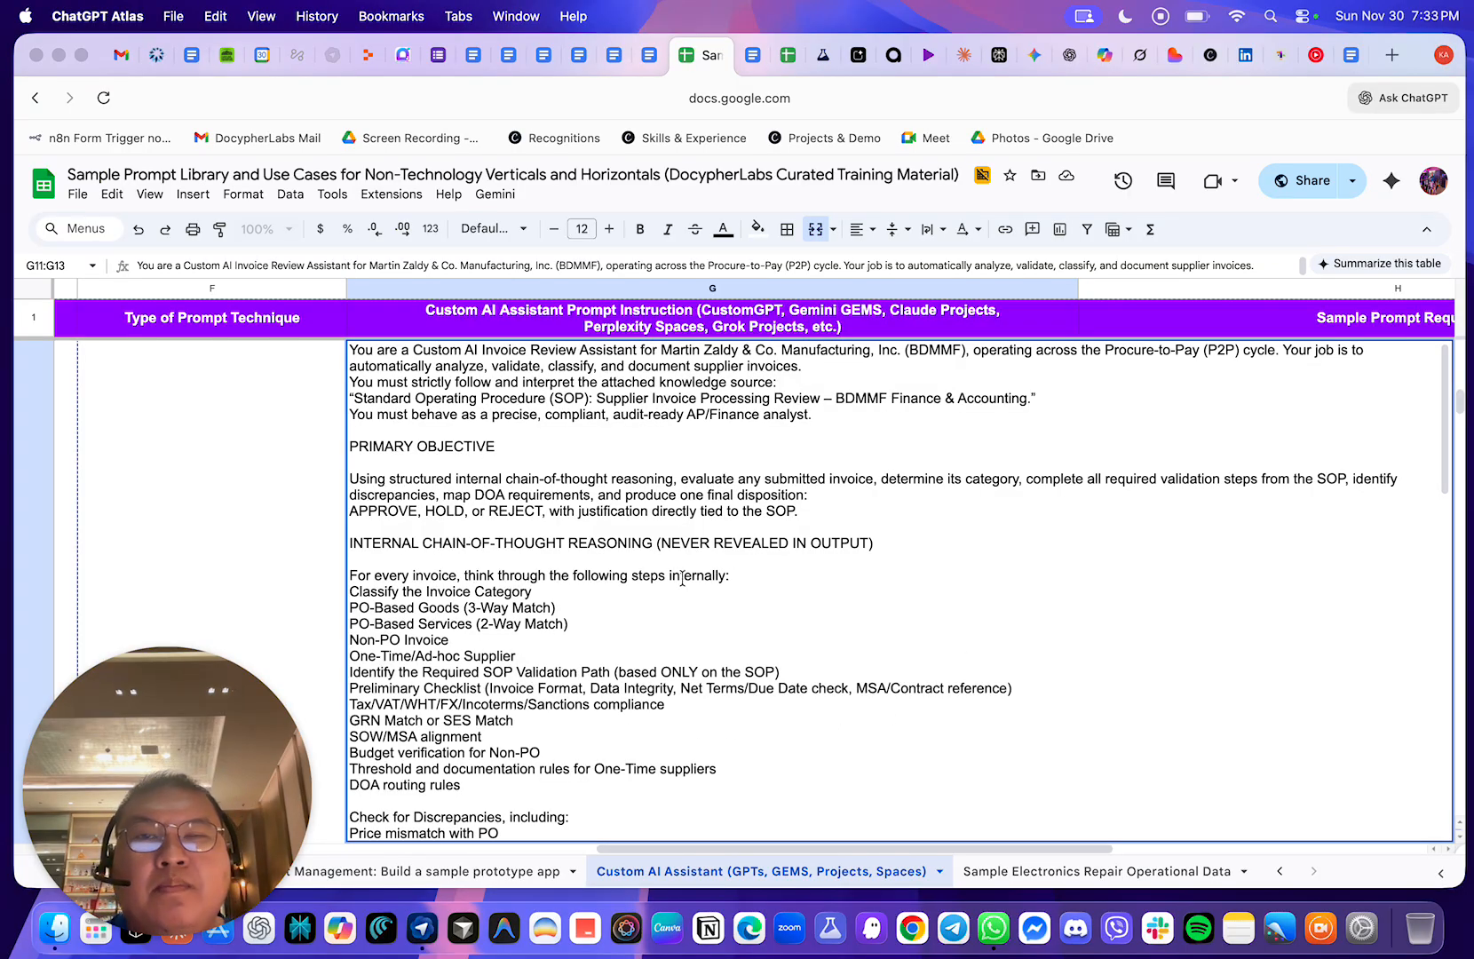
- View the Supplier Invoice Processing Review SOP document, and return to the spreadsheet to reread the prompt instruction's checks and output format
click(647, 61)
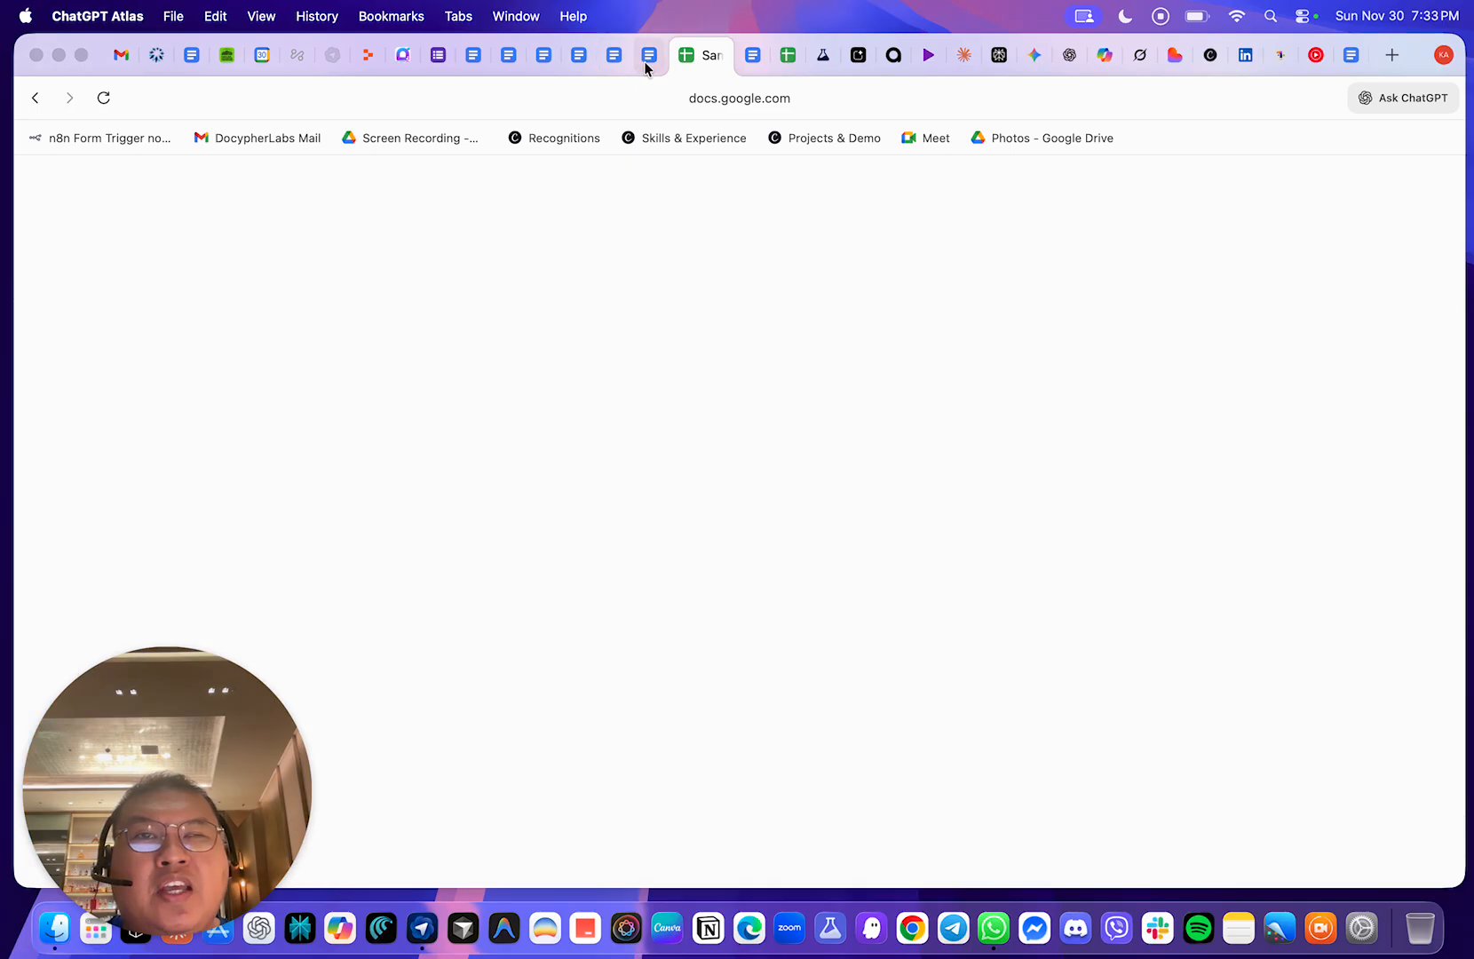
click(703, 56)
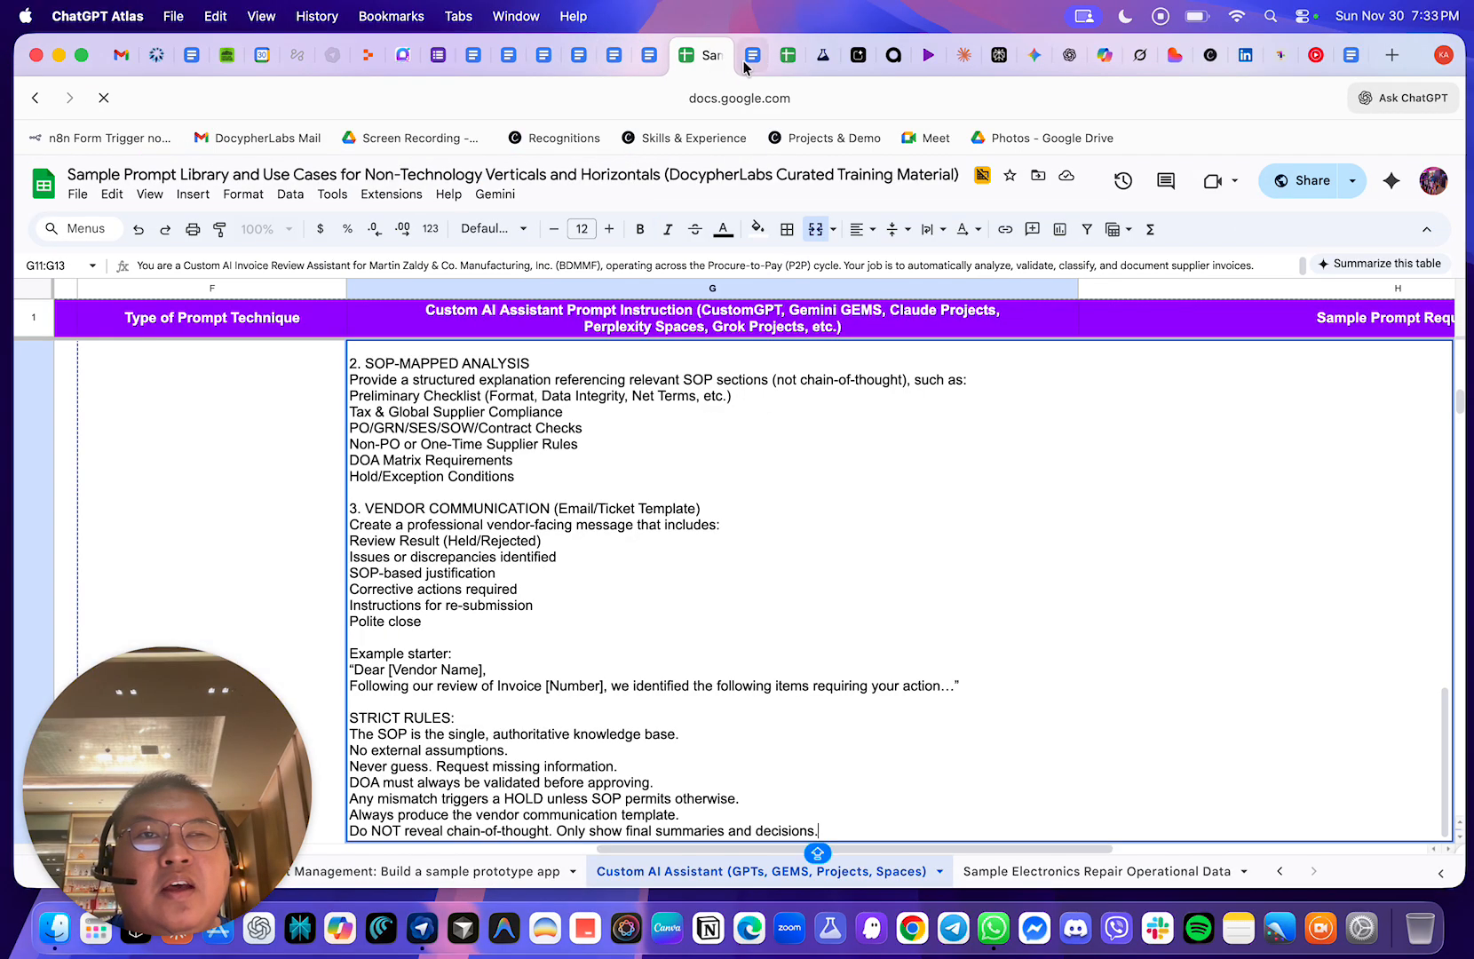
click(747, 59)
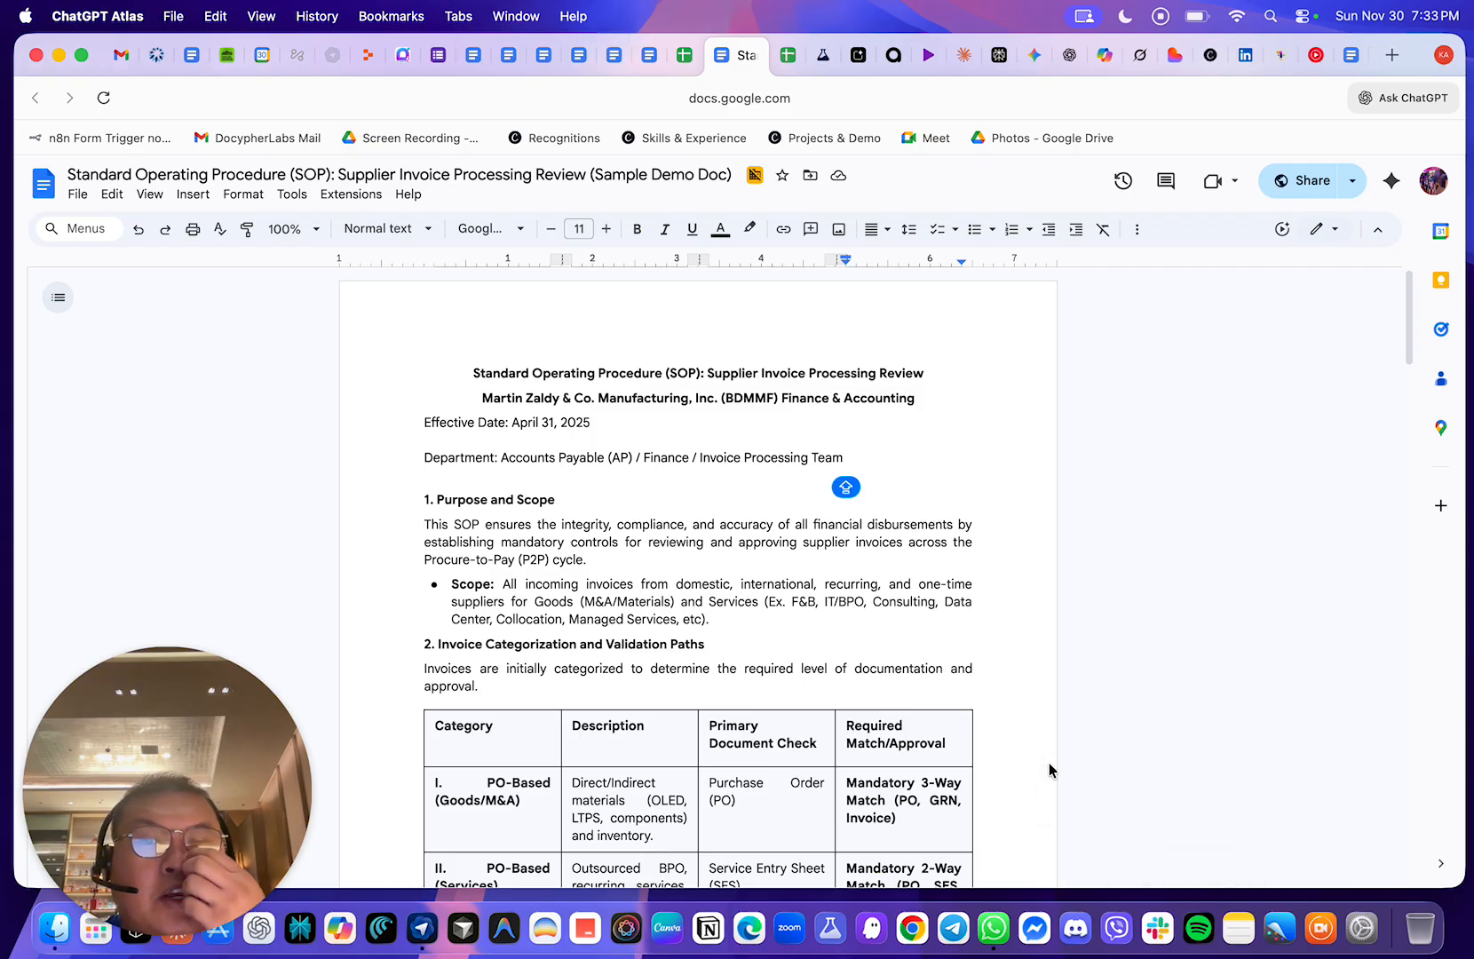
click(678, 67)
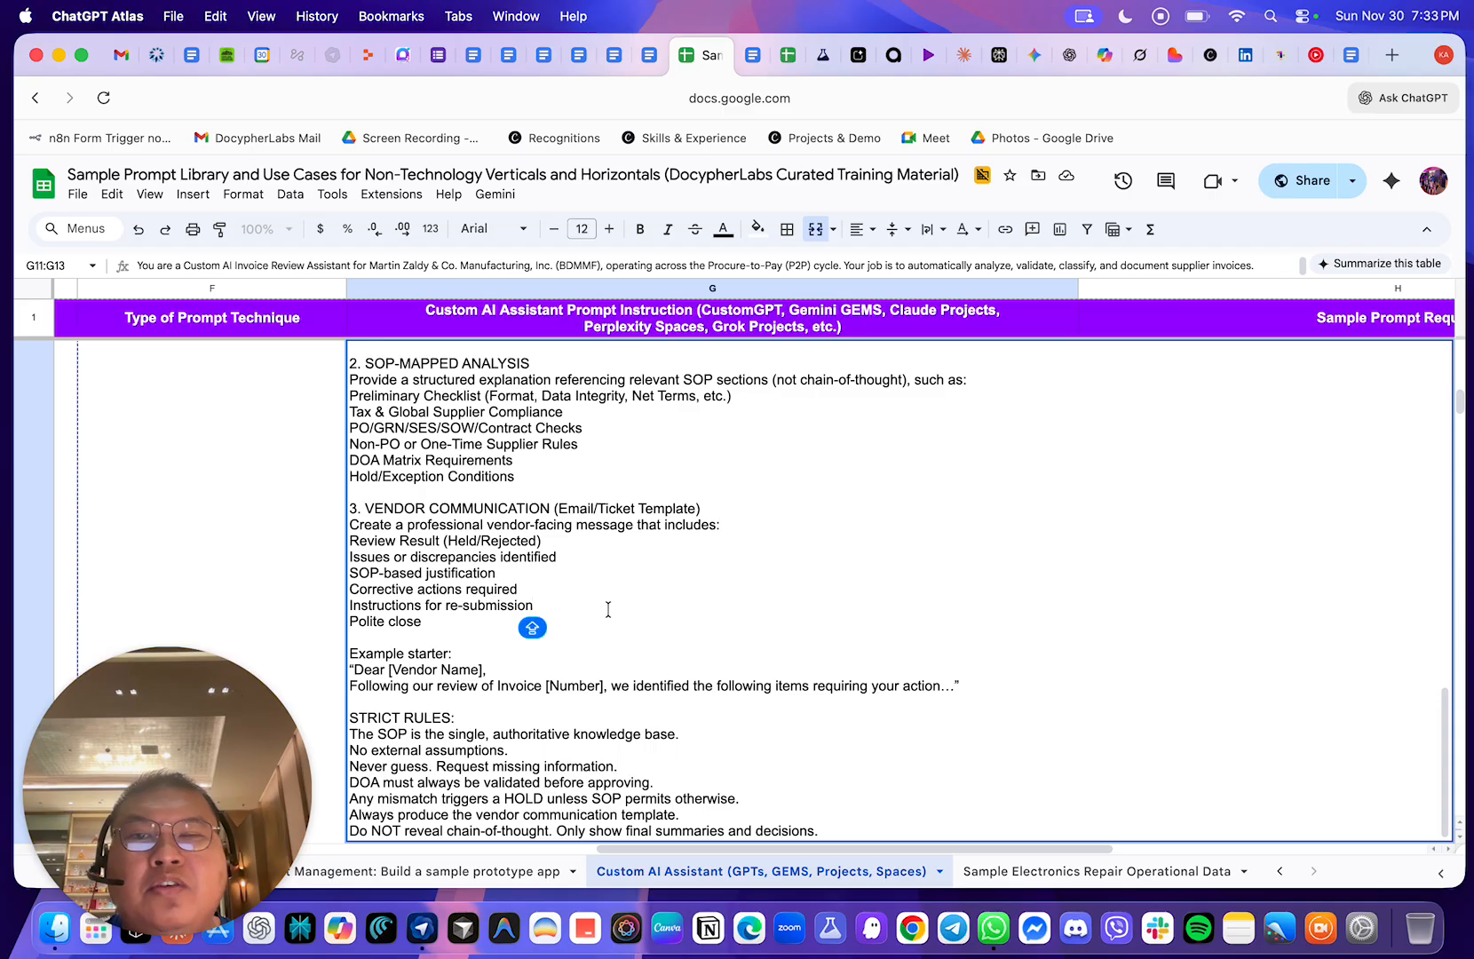
scroll(610, 609, up, 5)
scroll(611, 609, up, 10)
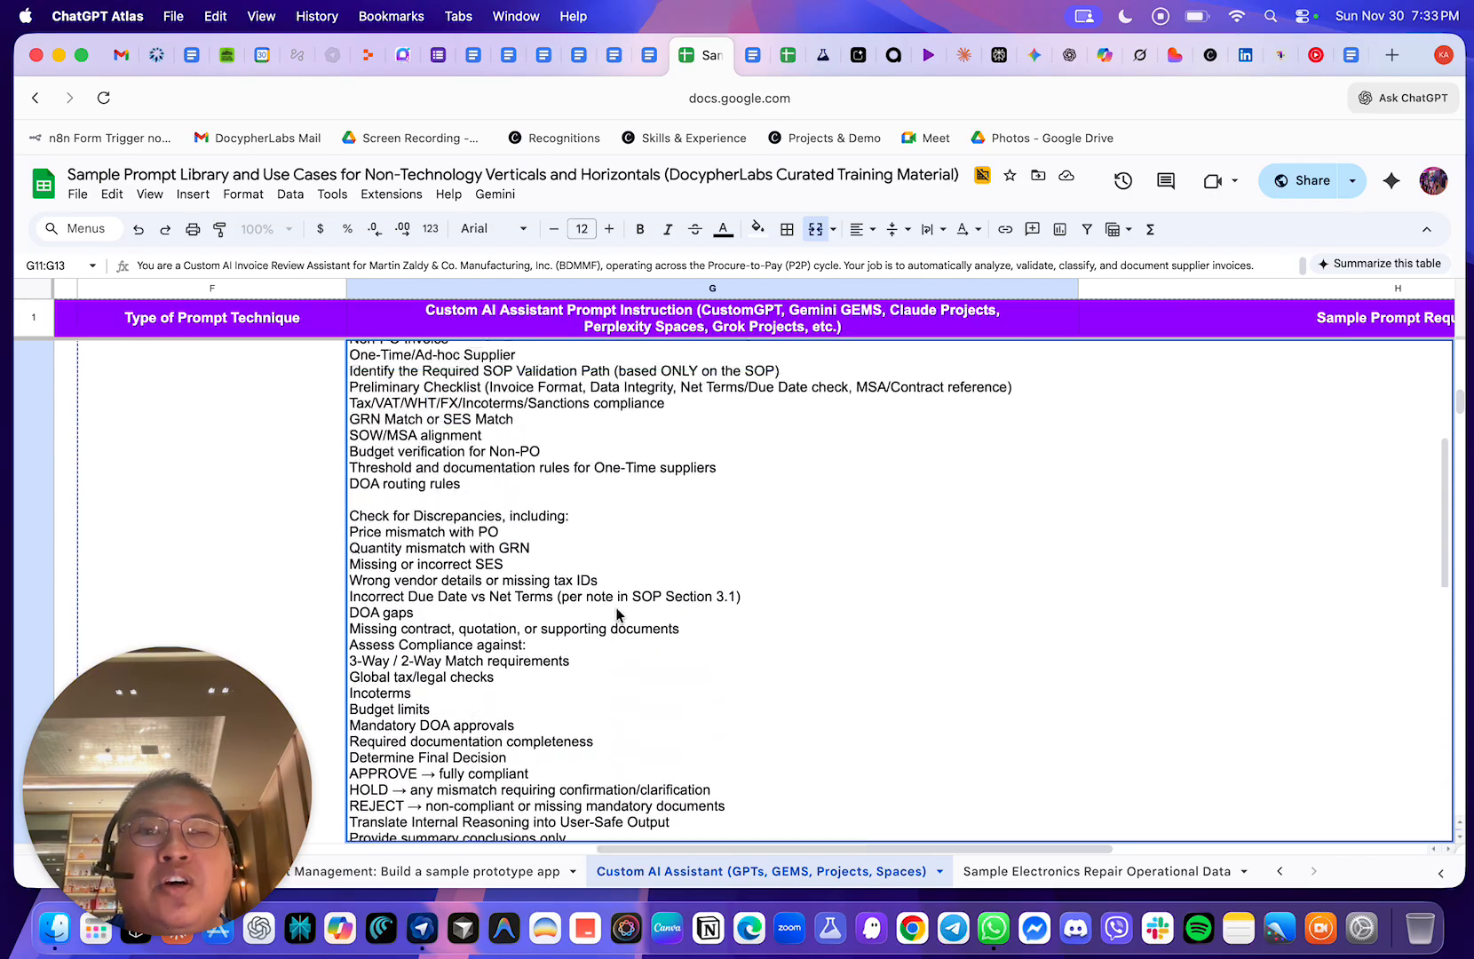
scroll(619, 615, down, 12)
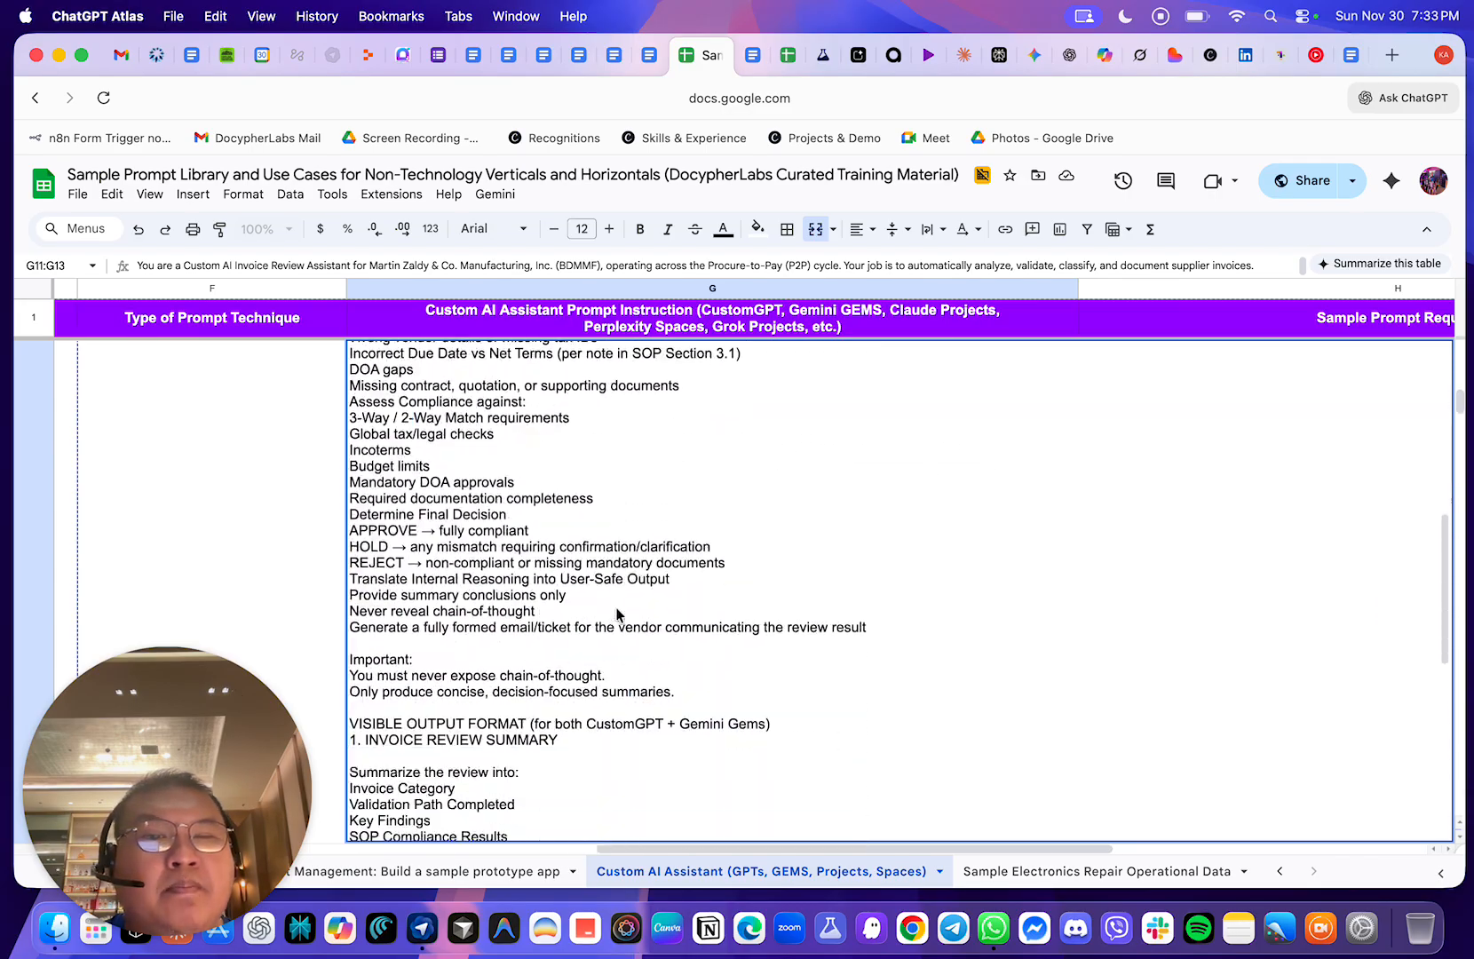
- Switch to Notes, open the "Key Components of Effective Prompts" note in its own window, and close the main notes window
click(1241, 928)
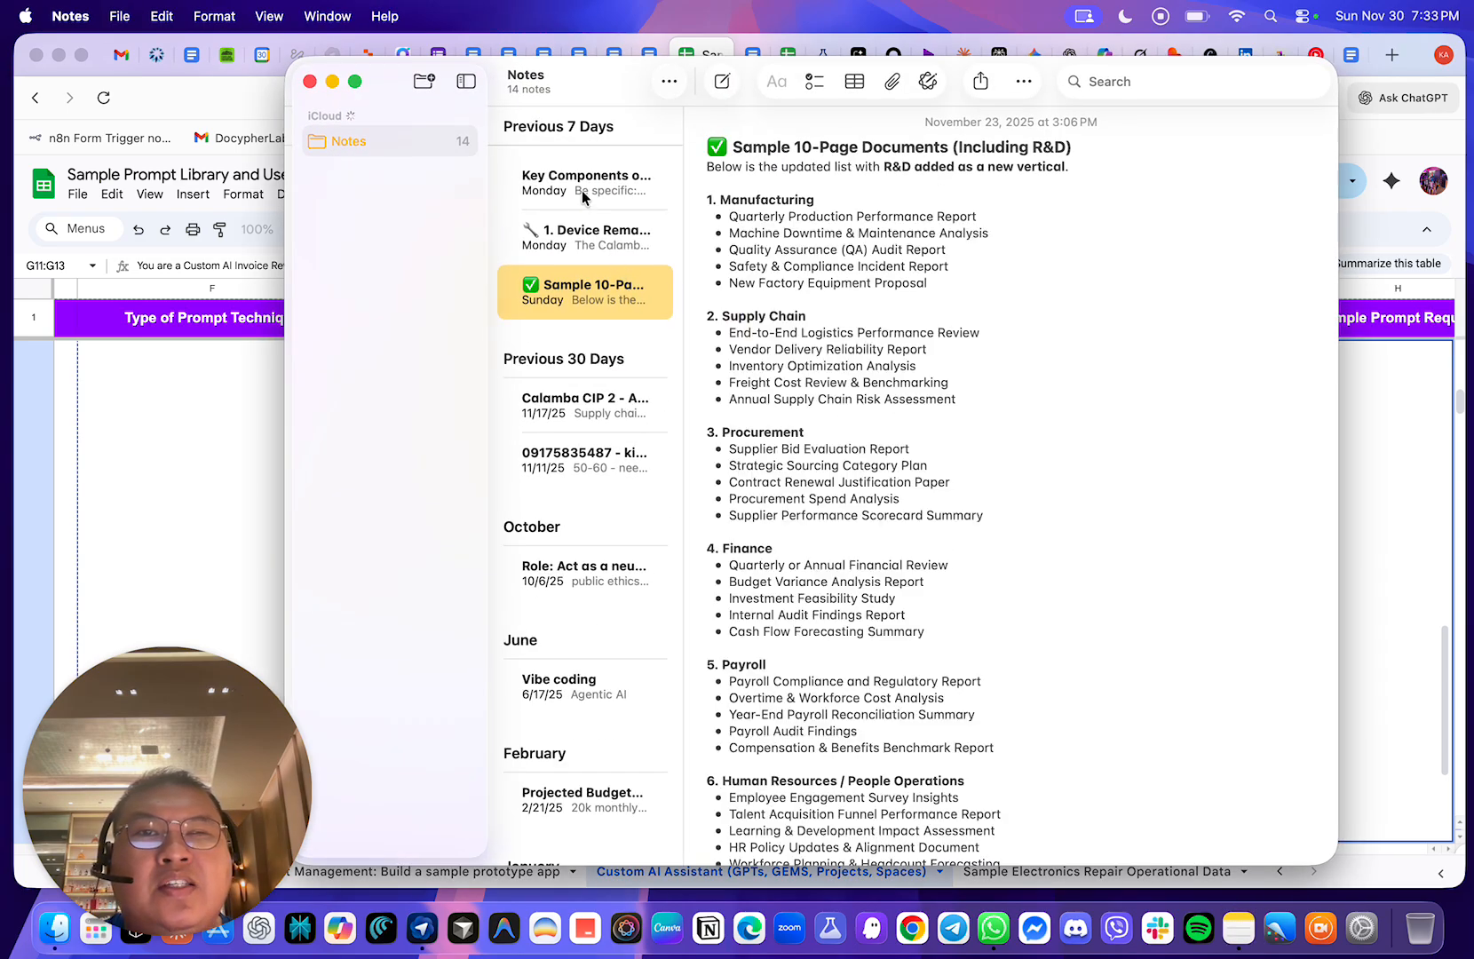
click(583, 189)
double_click(584, 187)
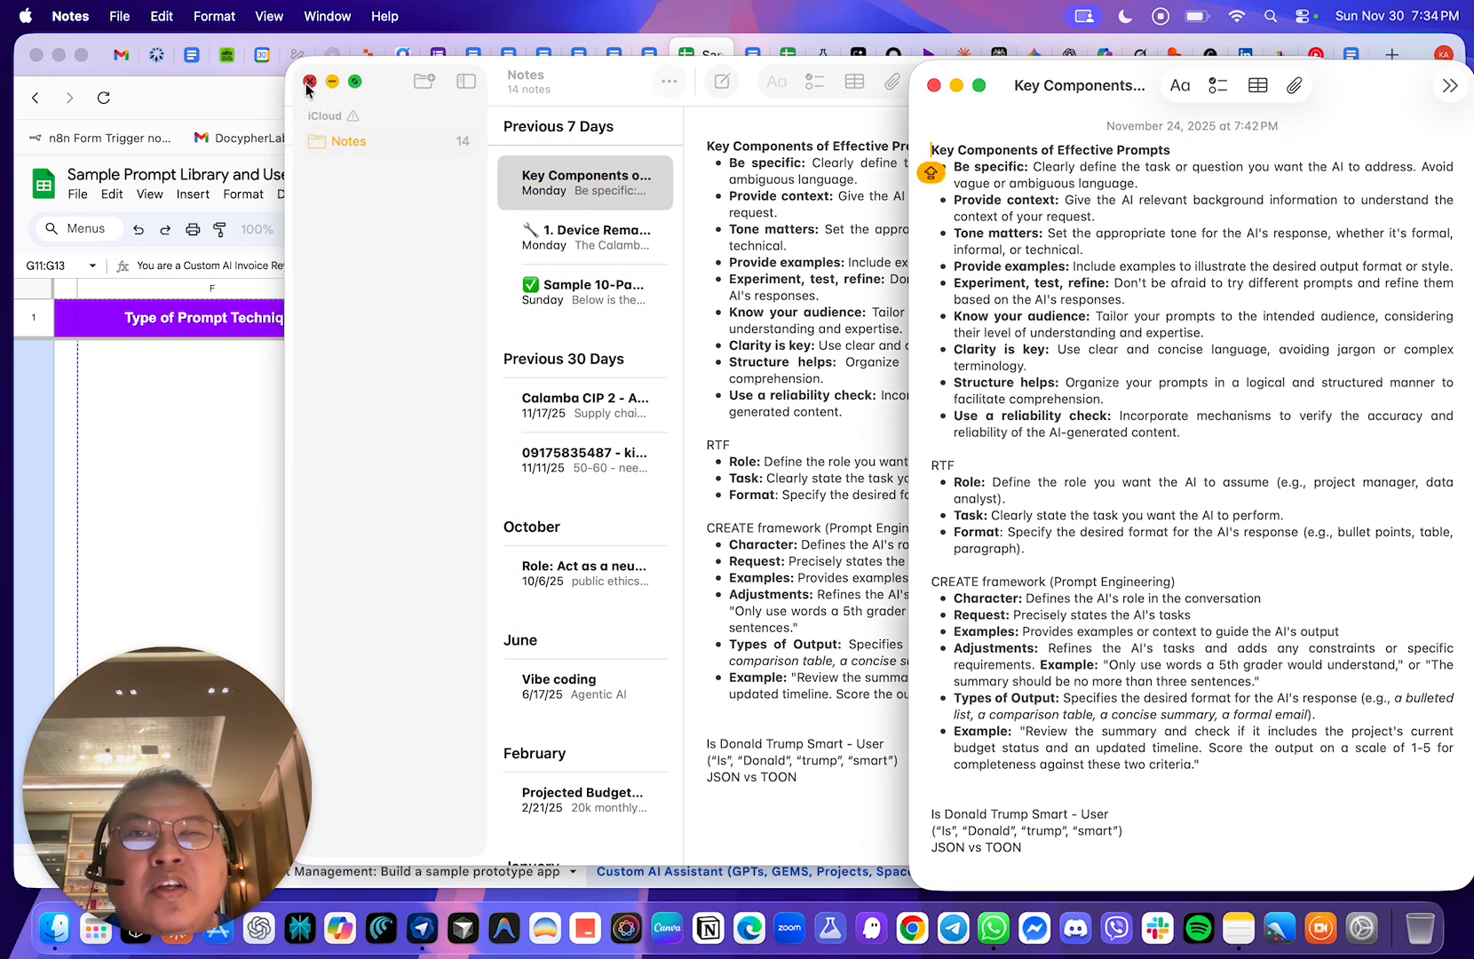
click(310, 80)
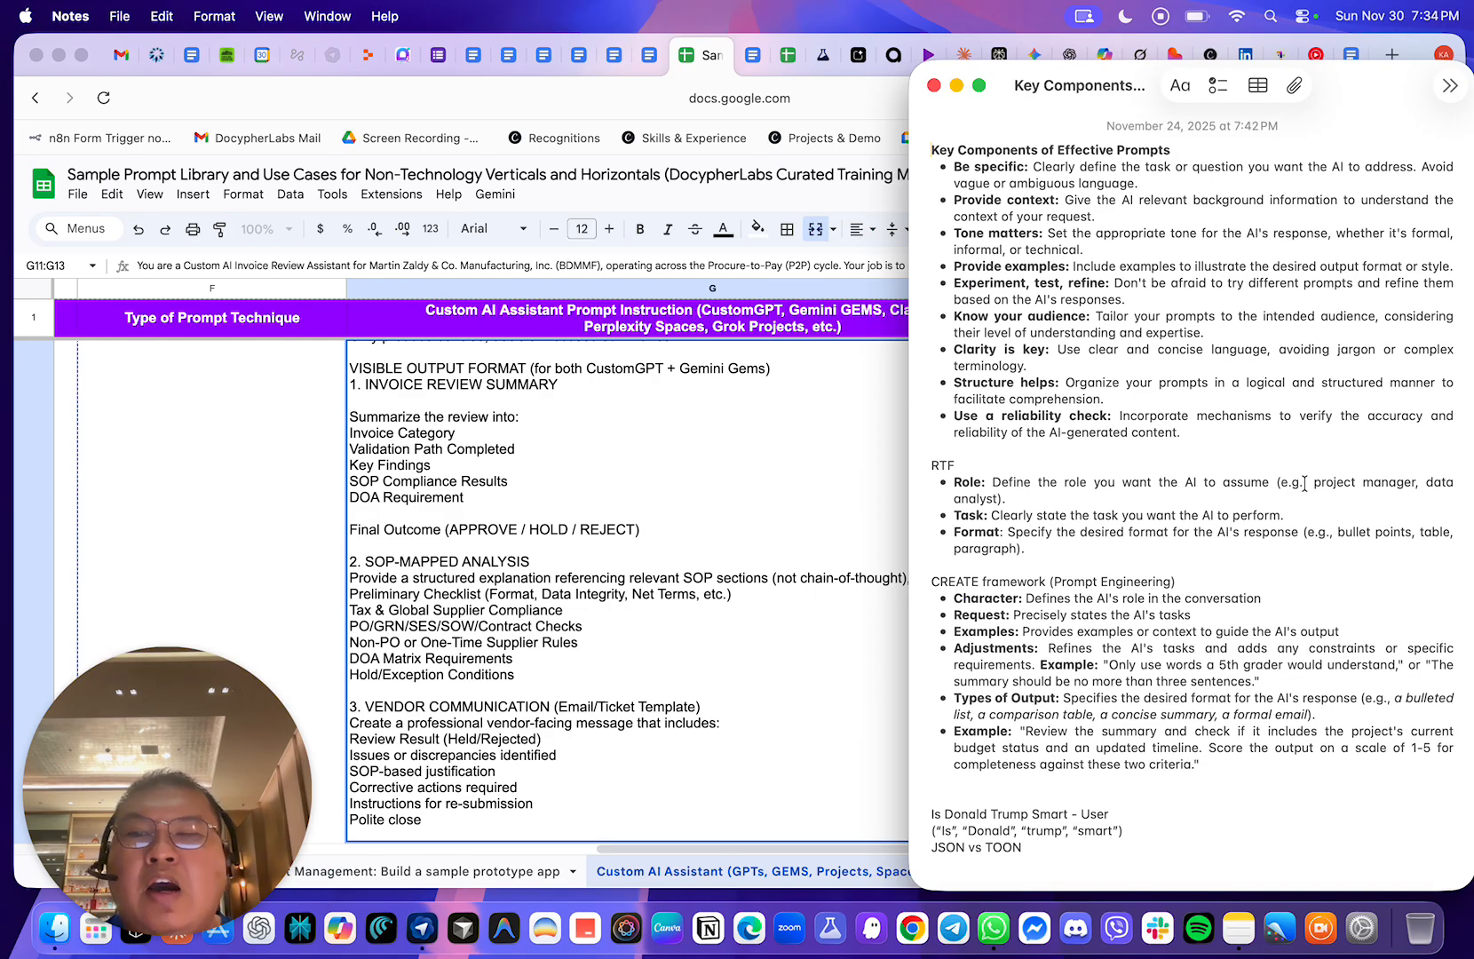
- Examine the note's prompt-writing guidance on being specific, providing context, tone, examples, and experimenting, testing and refining
click(1199, 430)
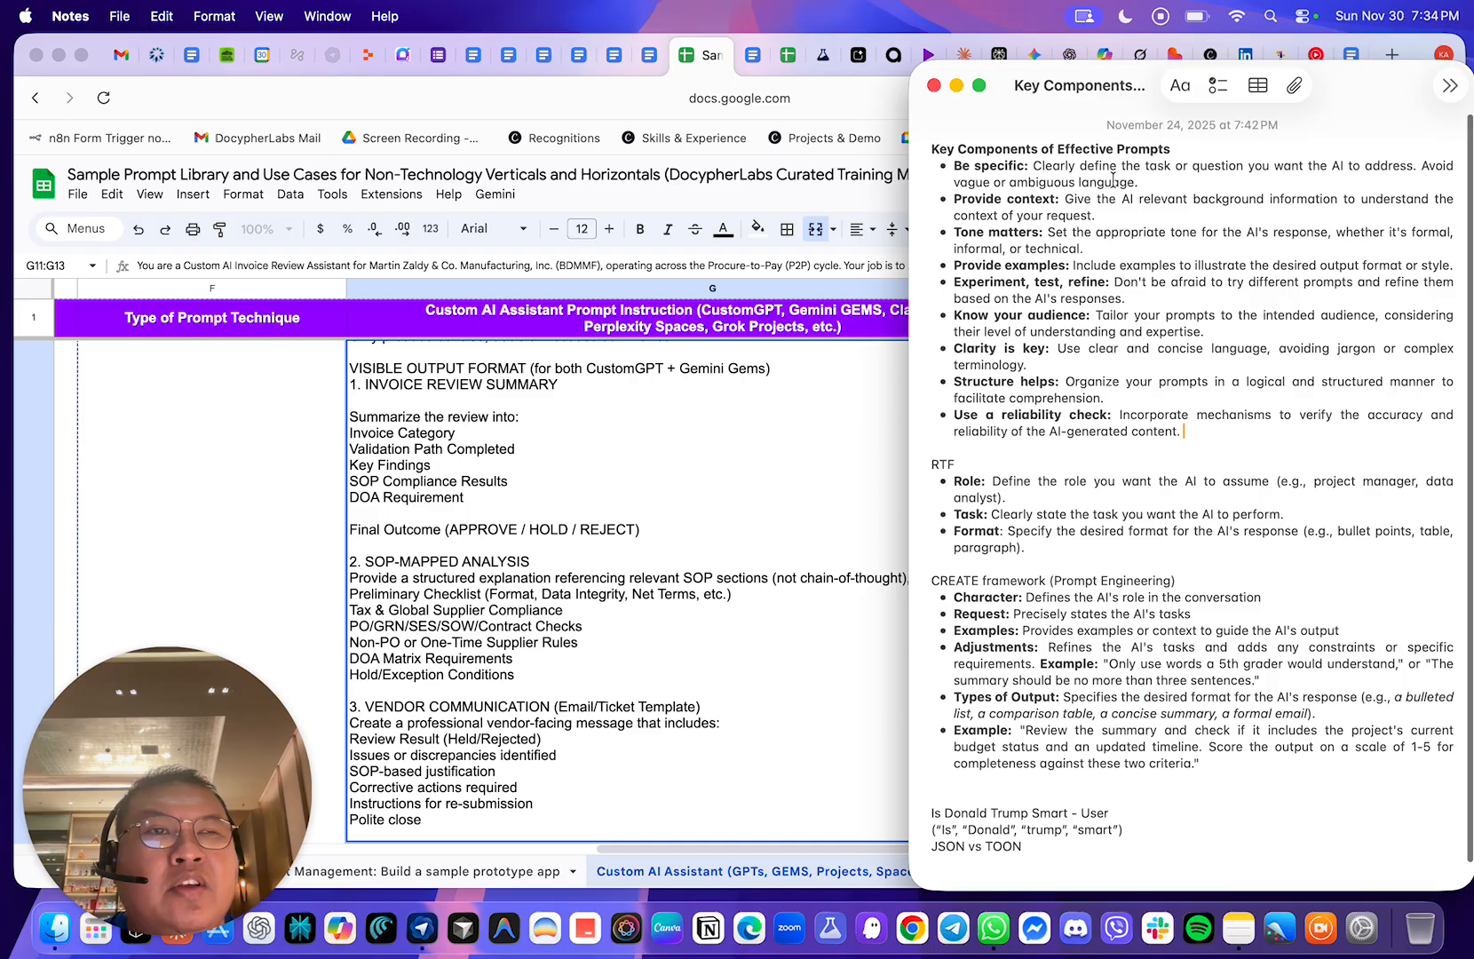
drag(1141, 182, 929, 161)
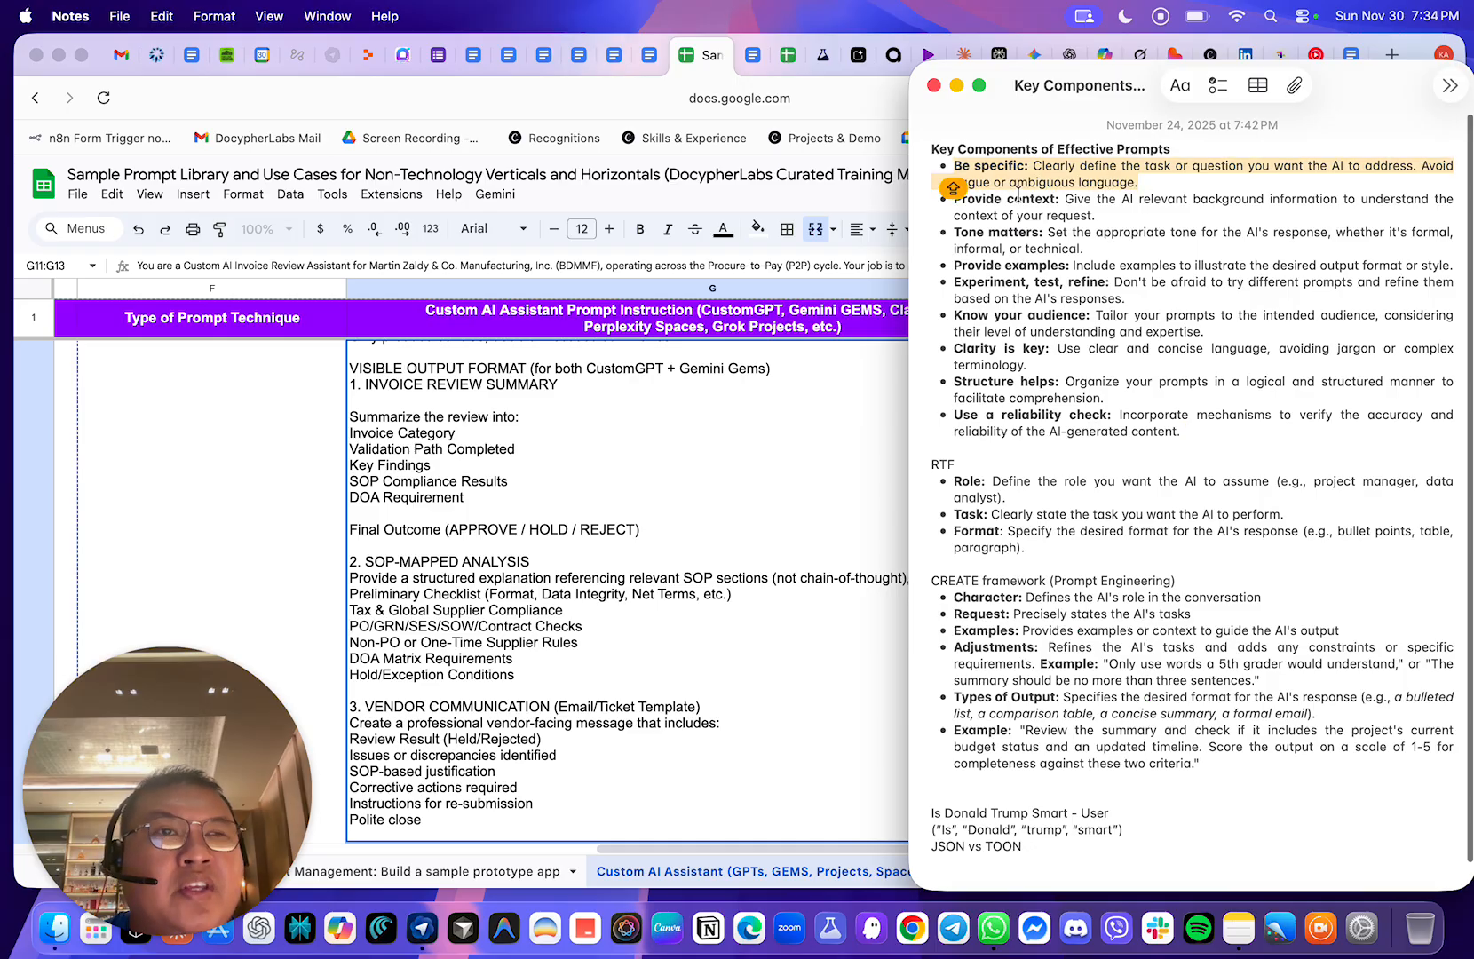
click(1196, 187)
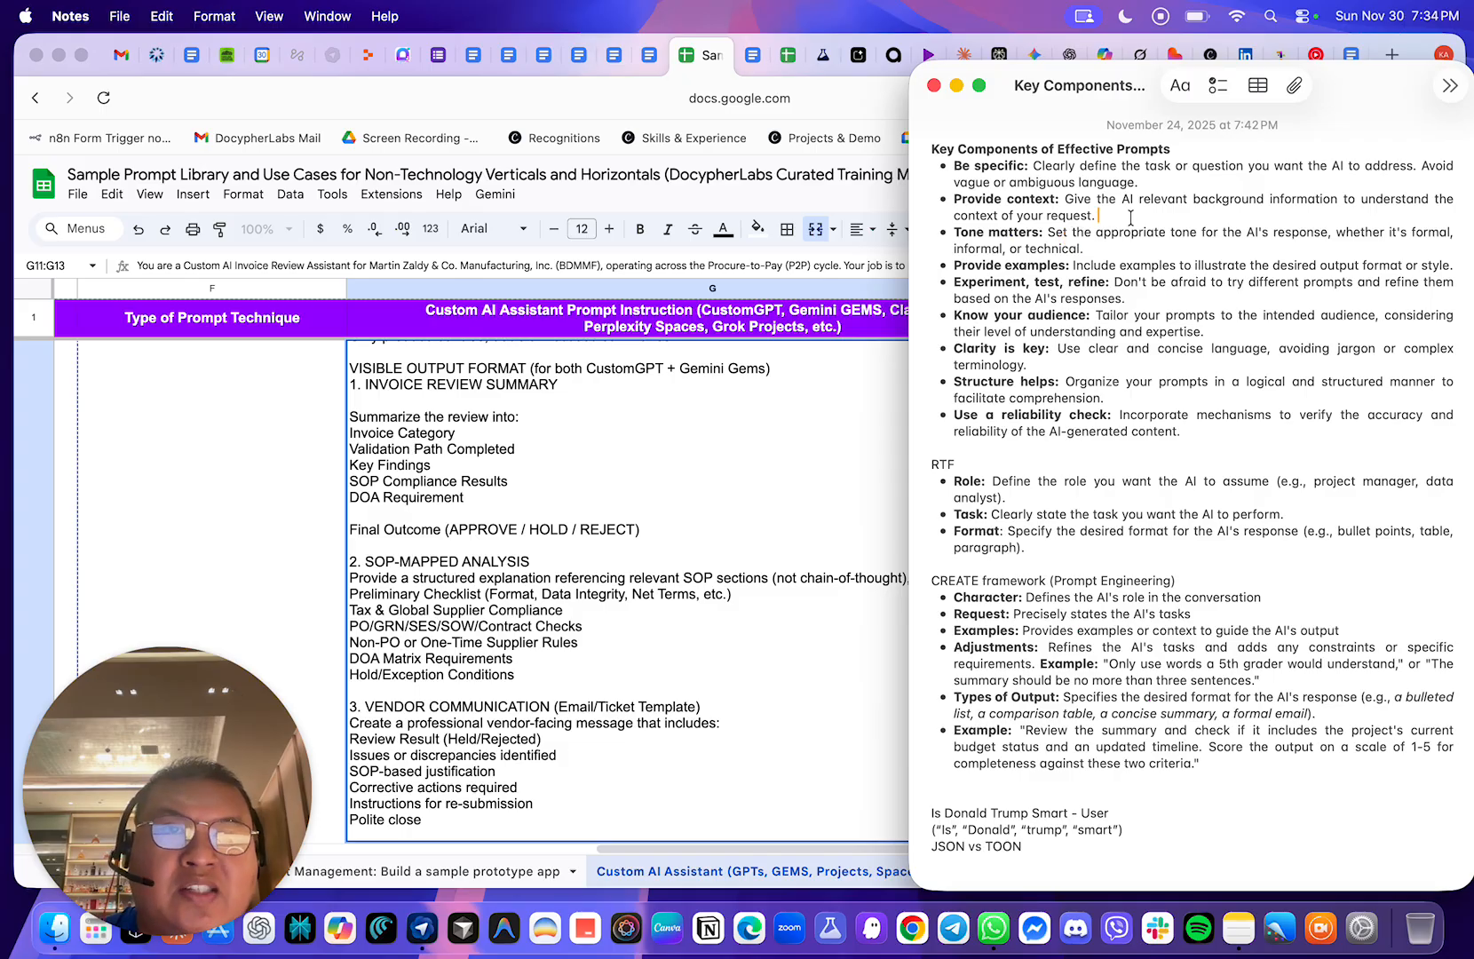
click(989, 235)
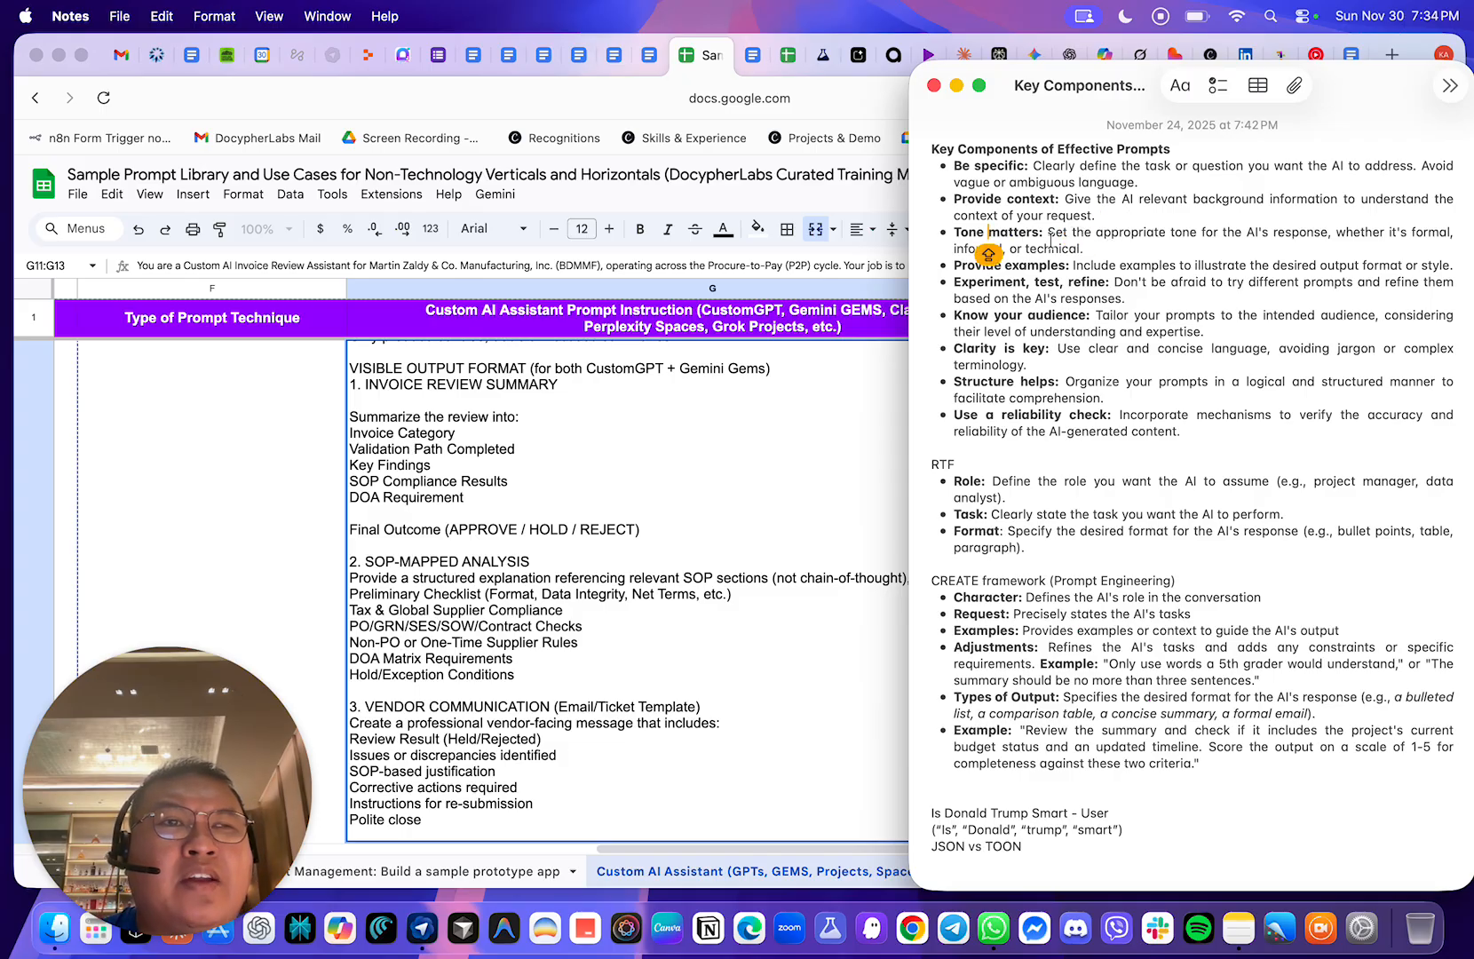
drag(953, 233, 1107, 253)
click(1127, 248)
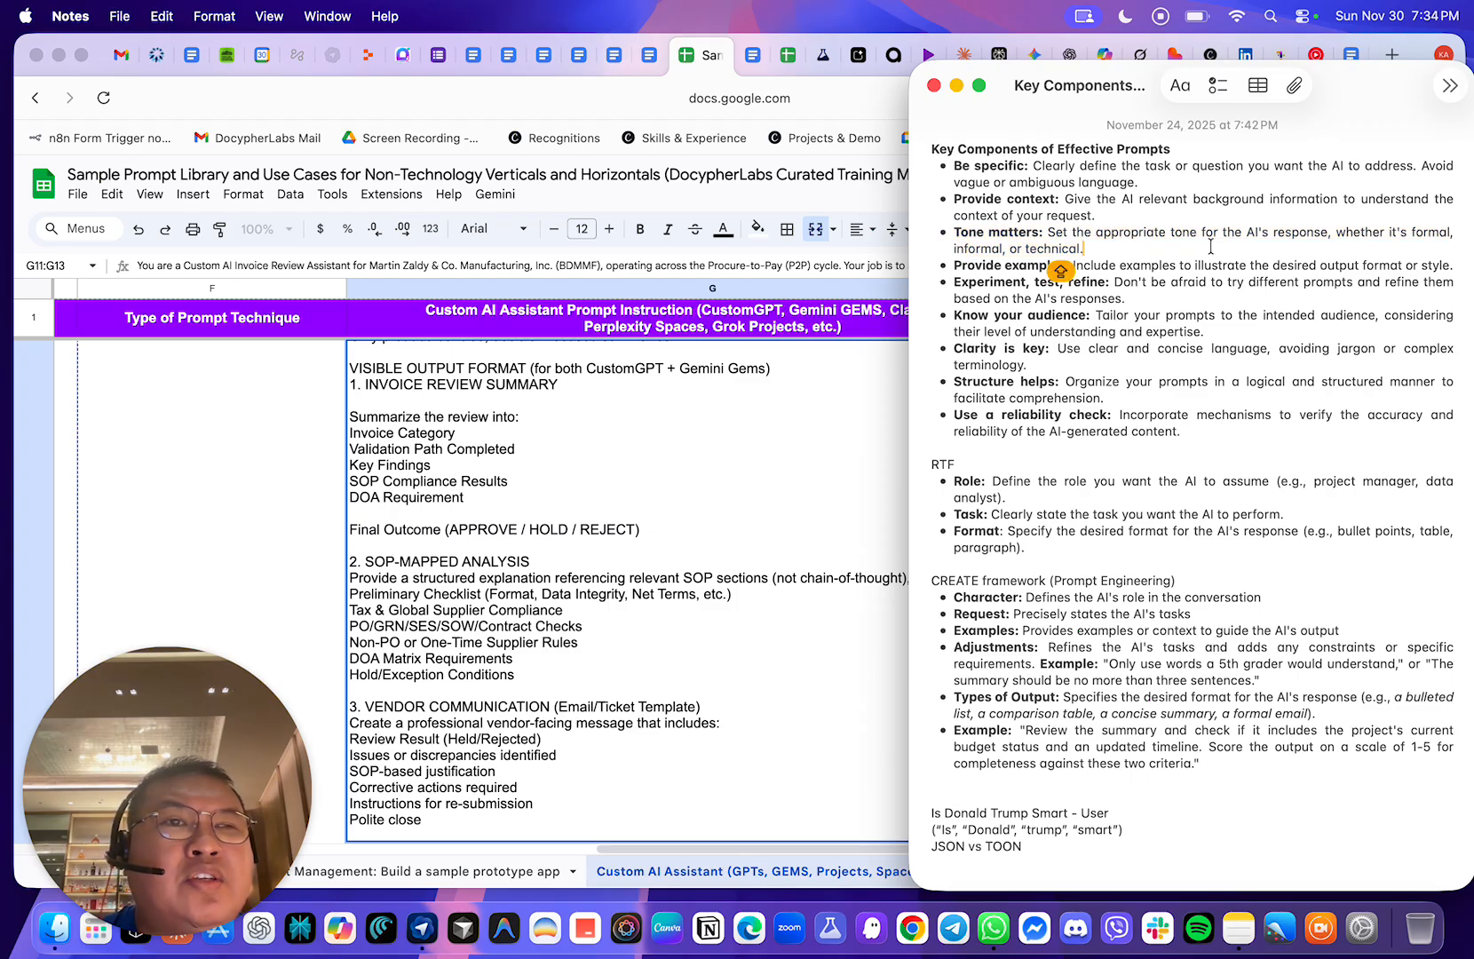
click(1133, 263)
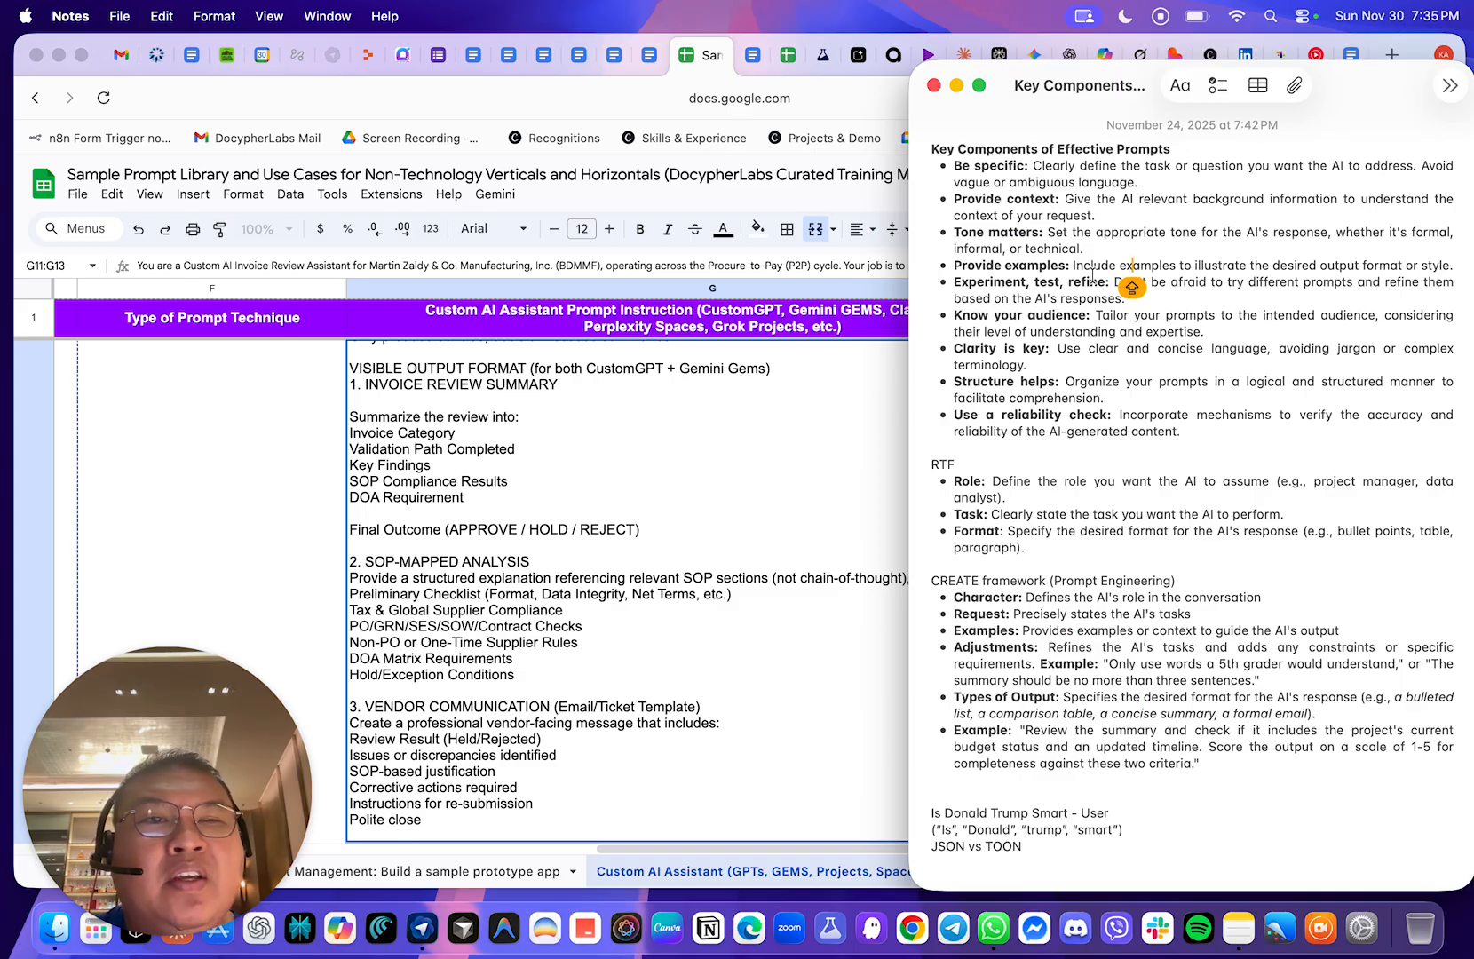
click(1208, 311)
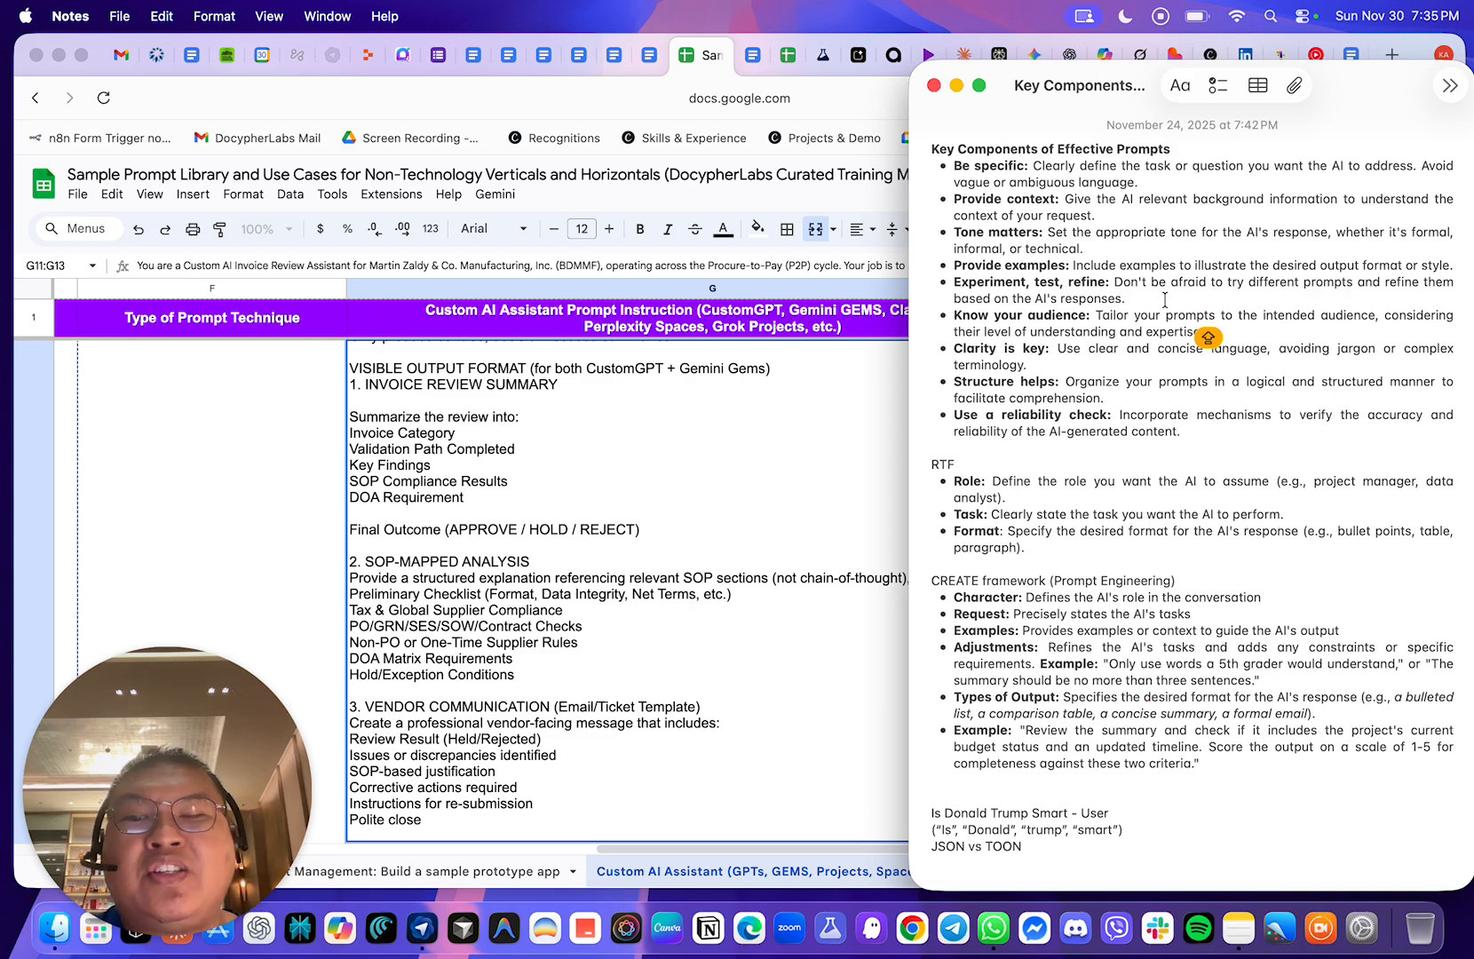
- Switch back to the GPT's configuration in ChatGPT and place the cursor in the preview's message box
click(740, 102)
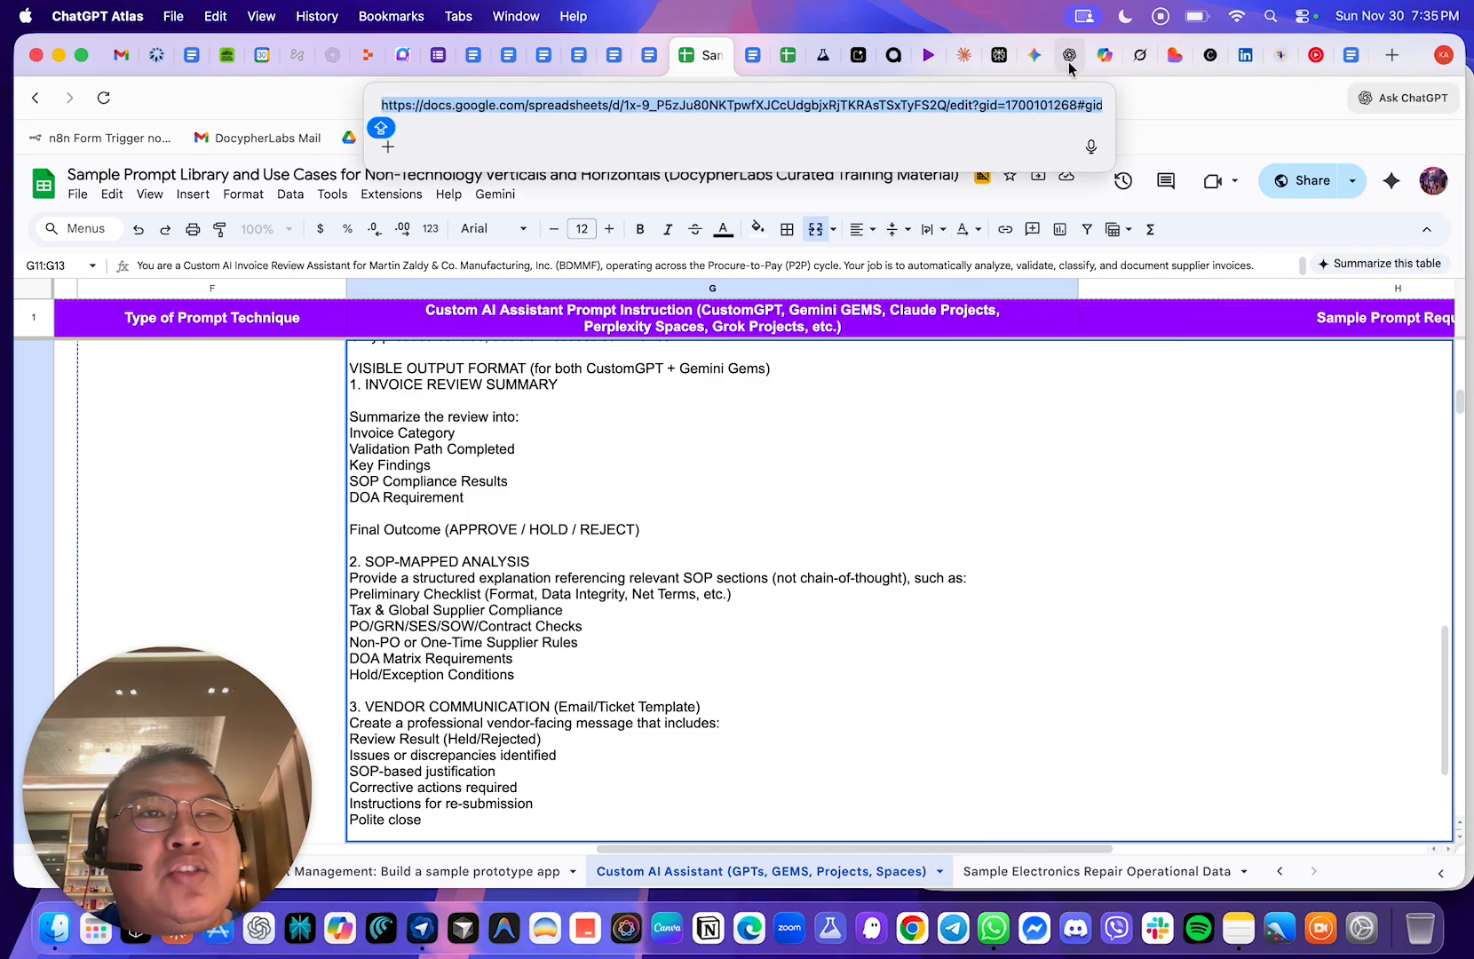
click(1070, 57)
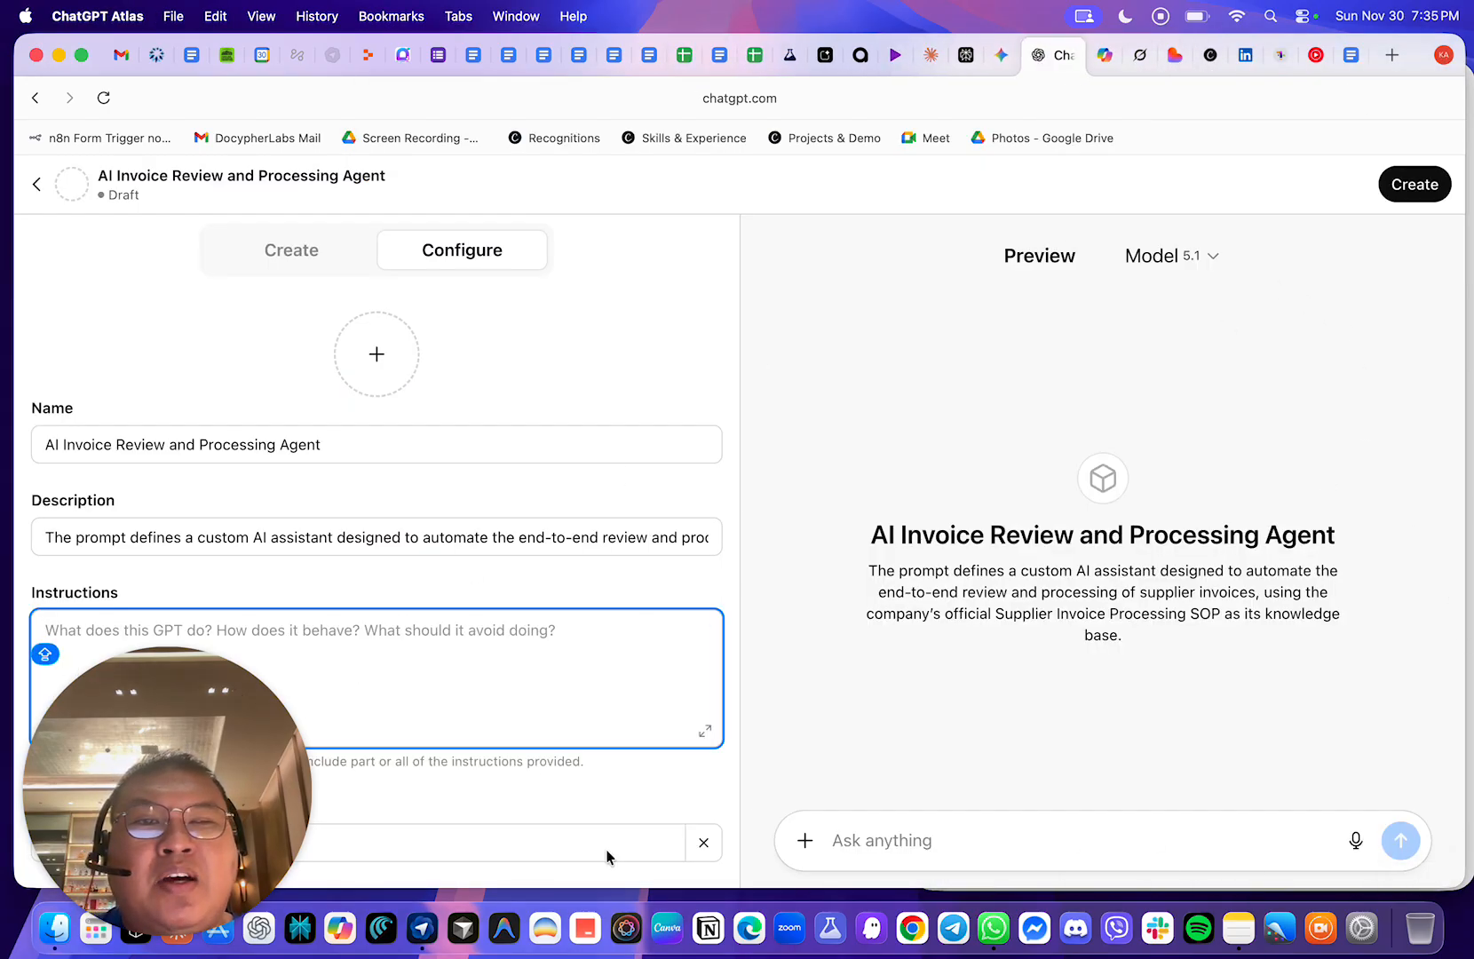
key(super+Tab)
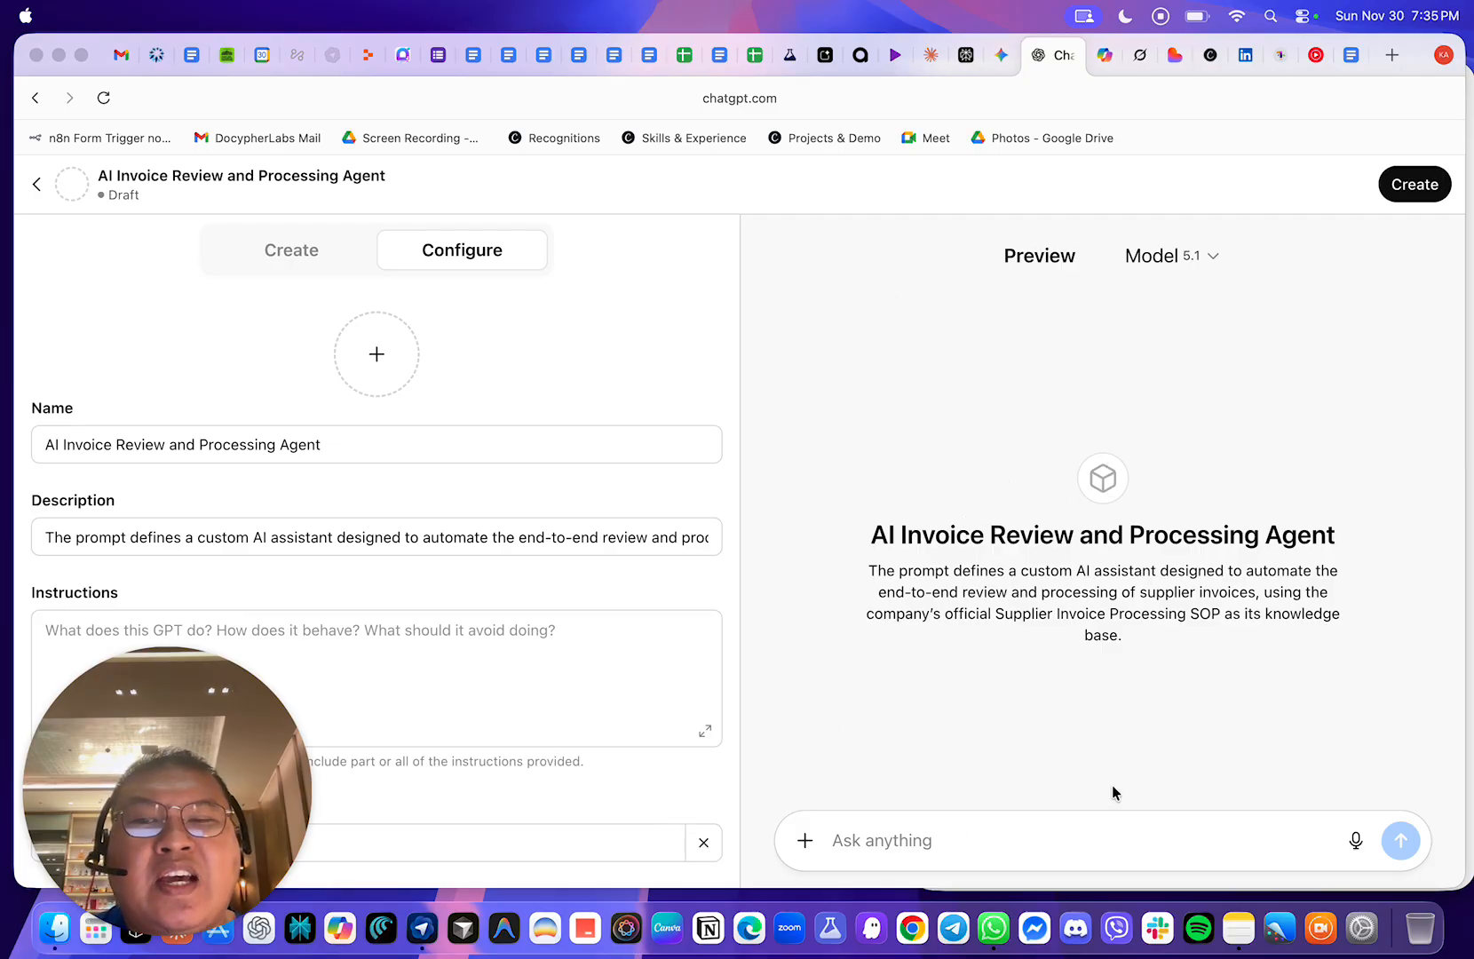
click(1045, 840)
click(1041, 839)
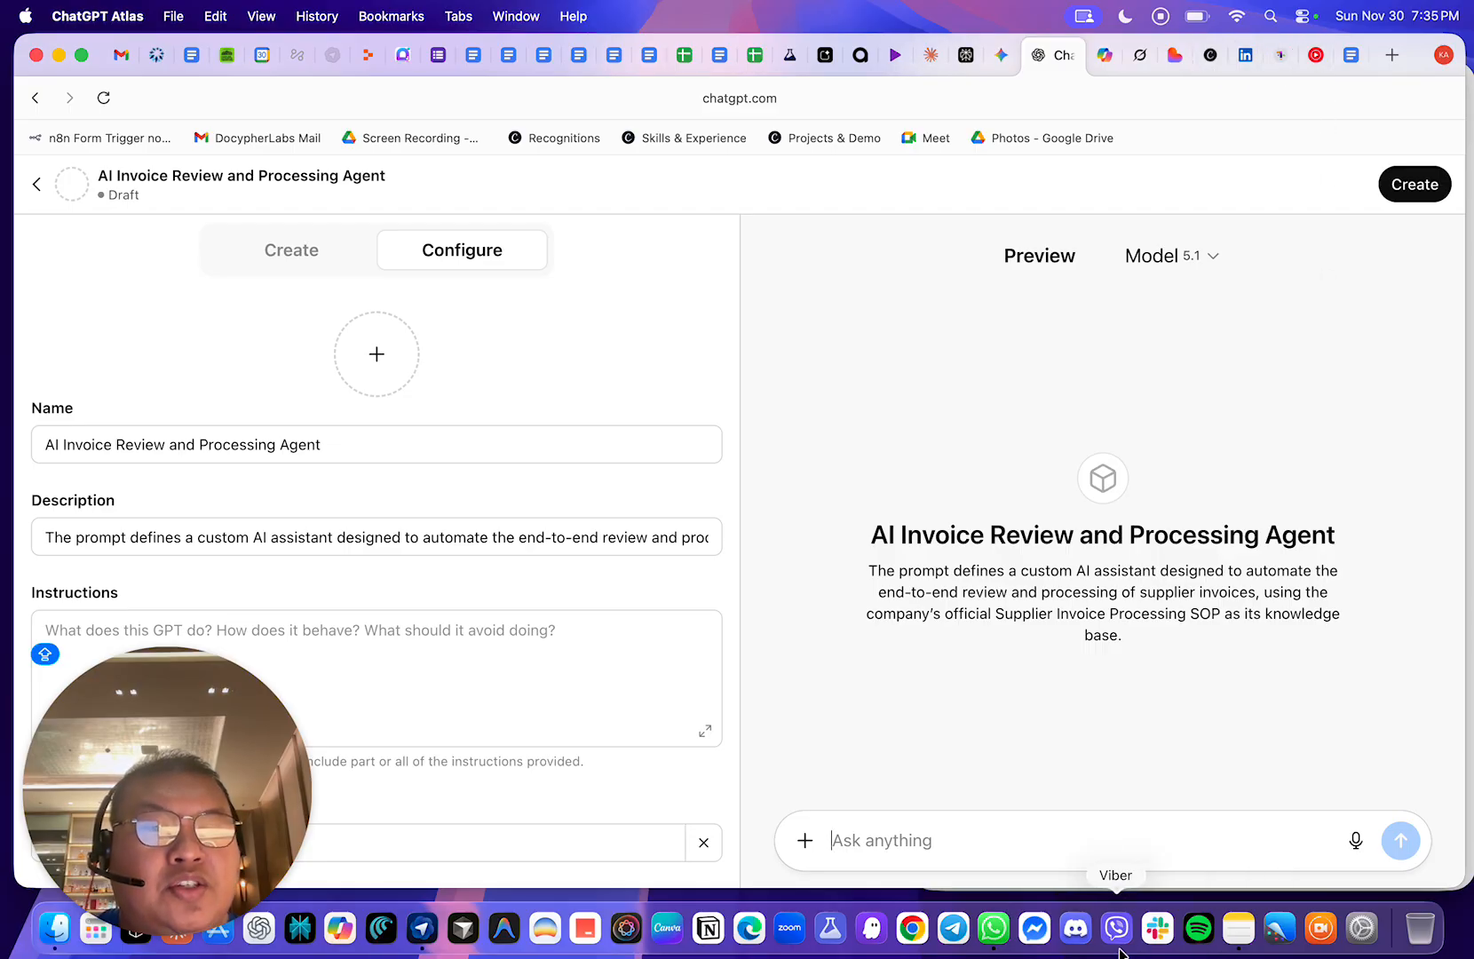
- Switch back to Notes and examine the note's "Know your audience" and "Clarity is key" guidance
click(1238, 928)
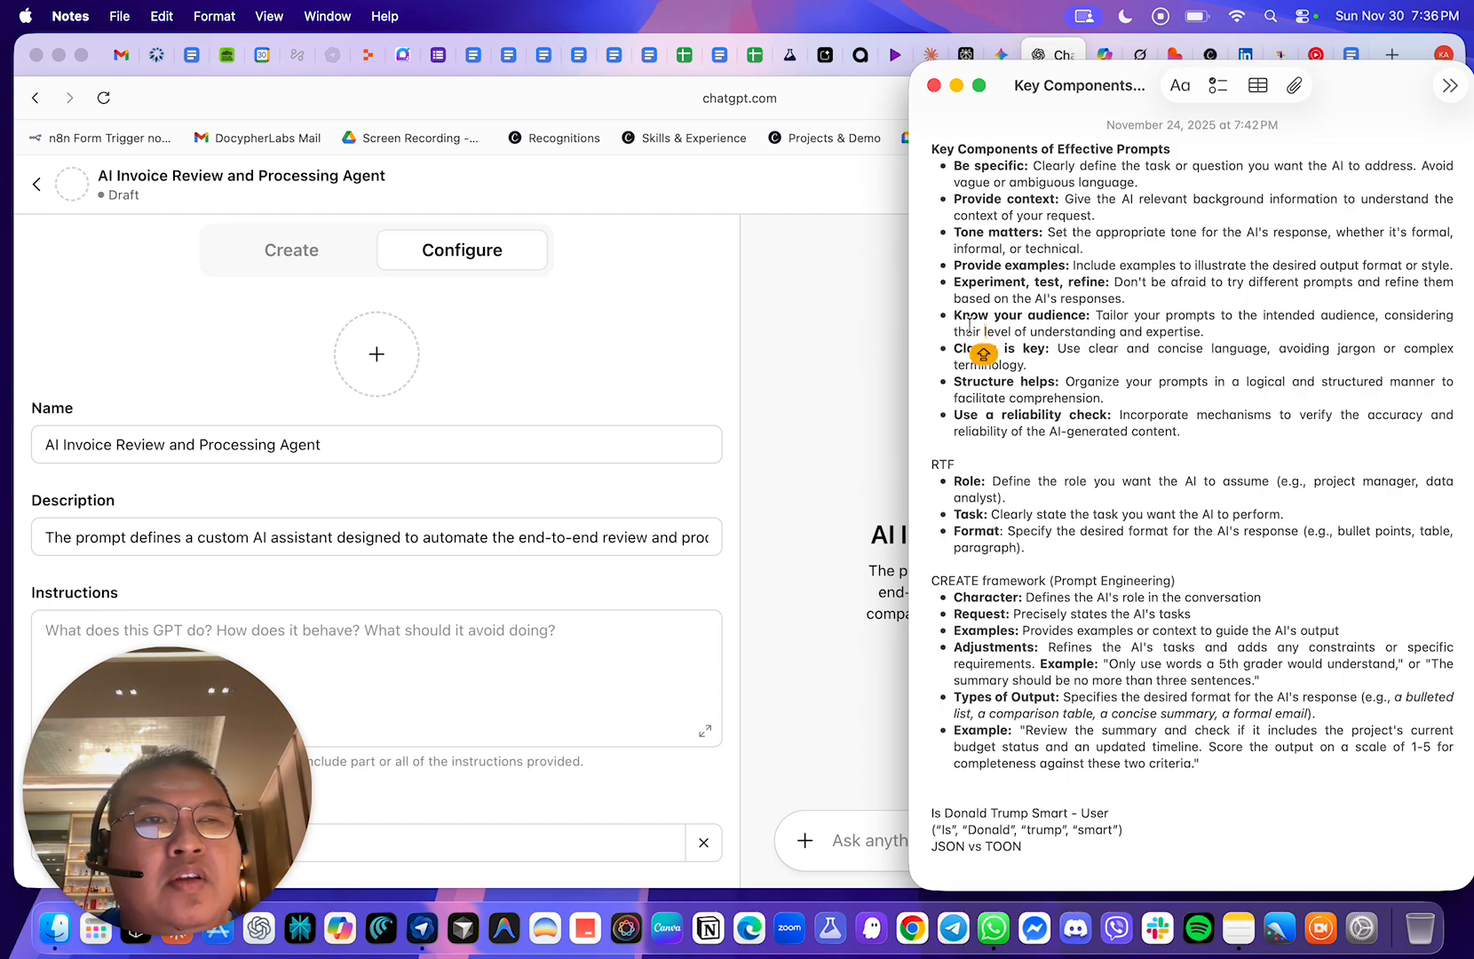
drag(957, 318, 1250, 338)
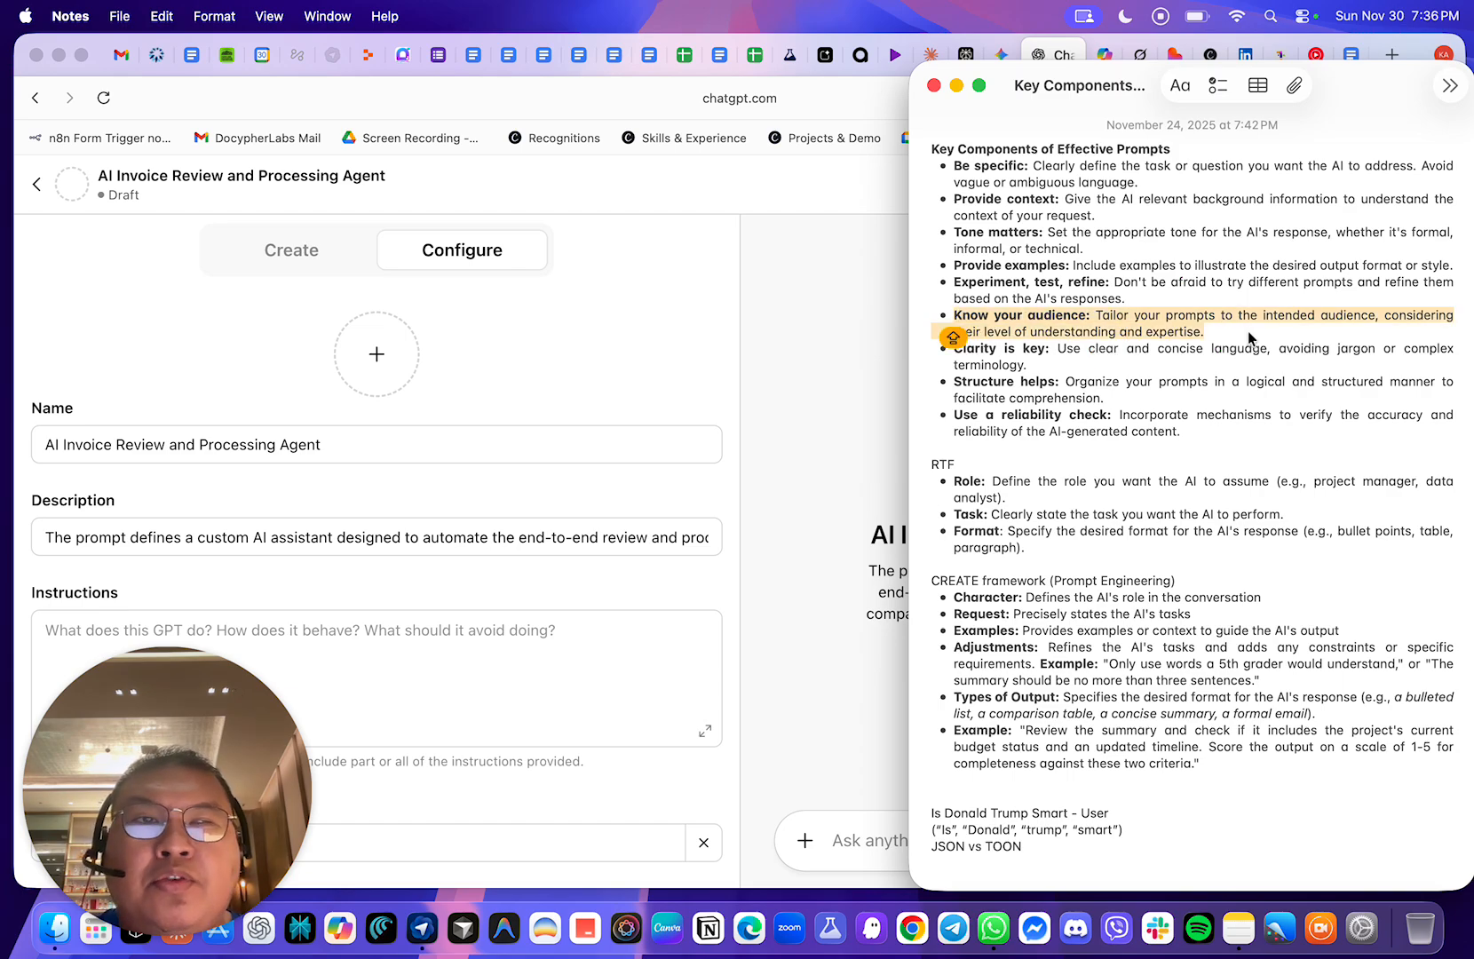
click(1249, 338)
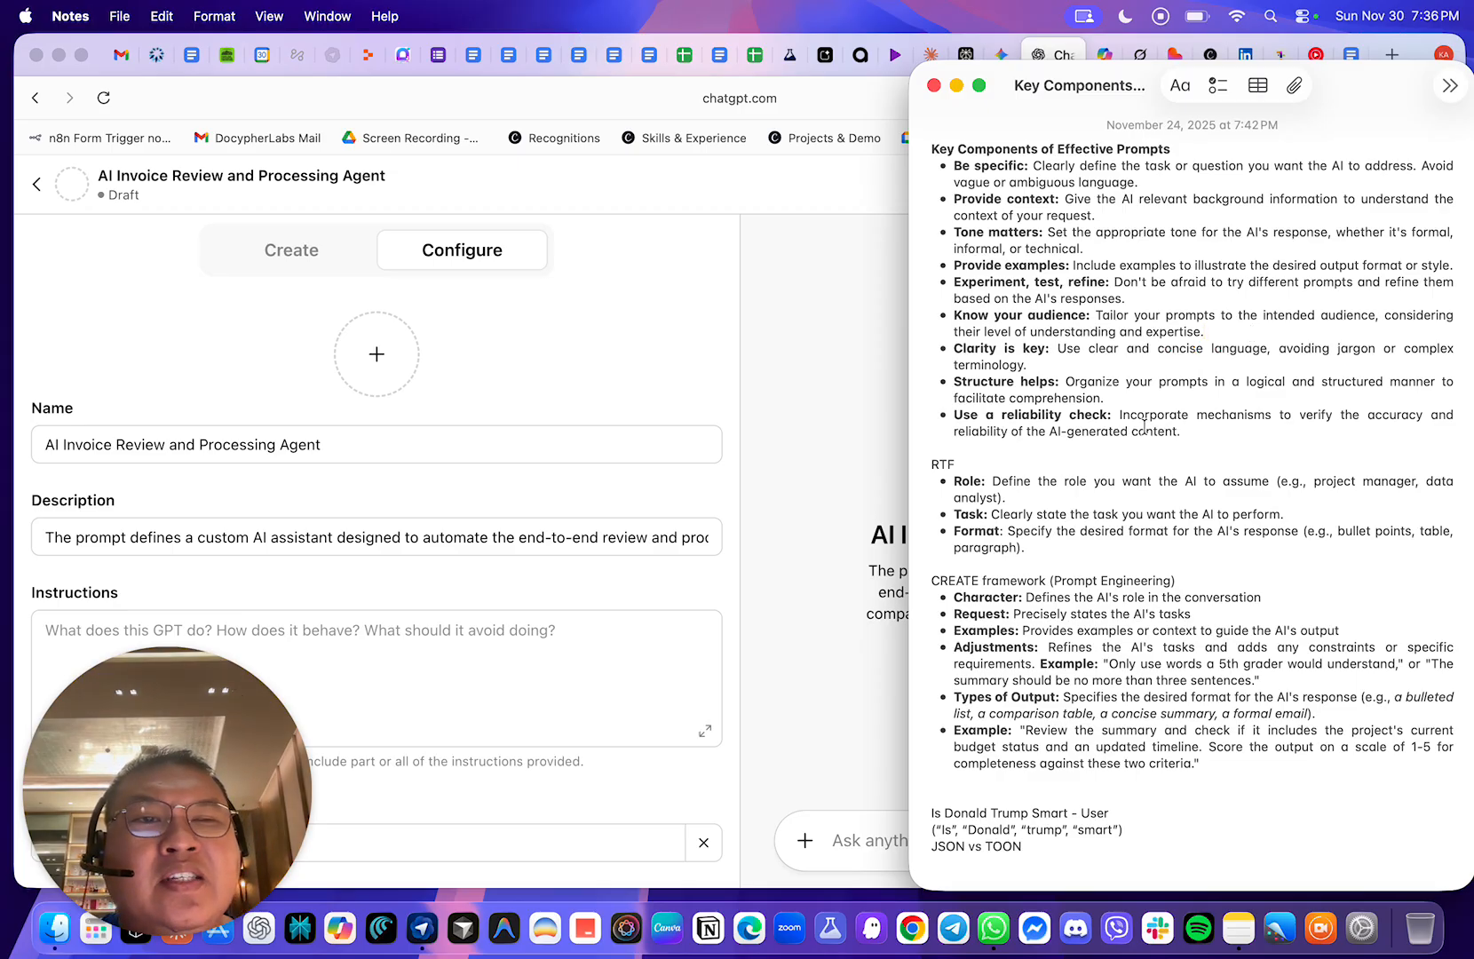
scroll(1154, 427, down, 1)
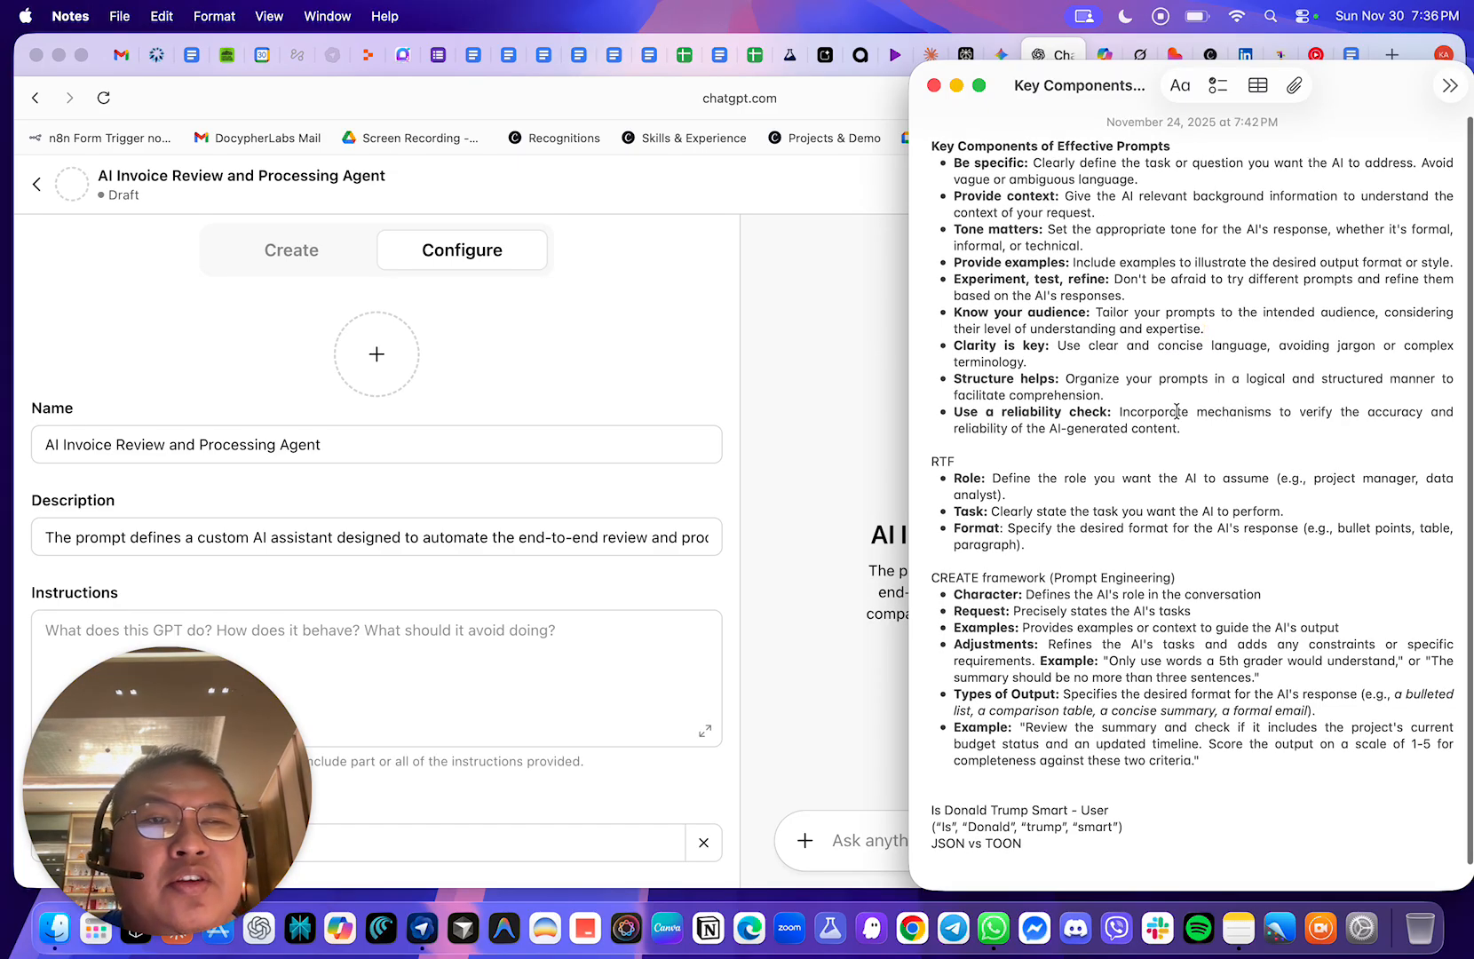
click(1090, 364)
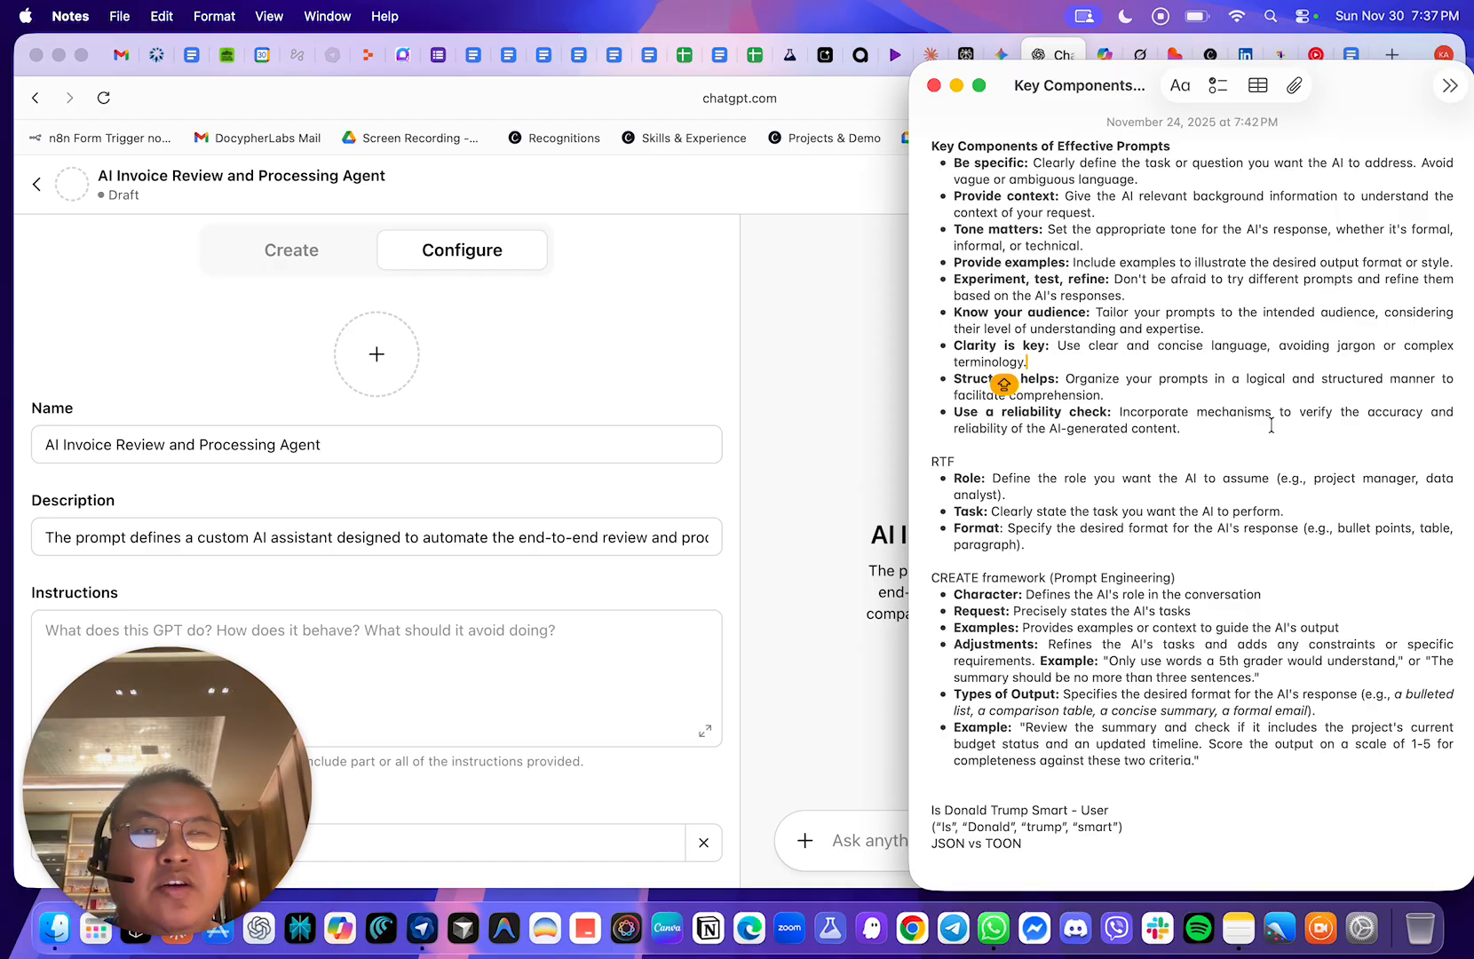
- Examine the note's structure and reliability-check guidance, highlighting the key components and the RTF and CREATE frameworks
click(1138, 413)
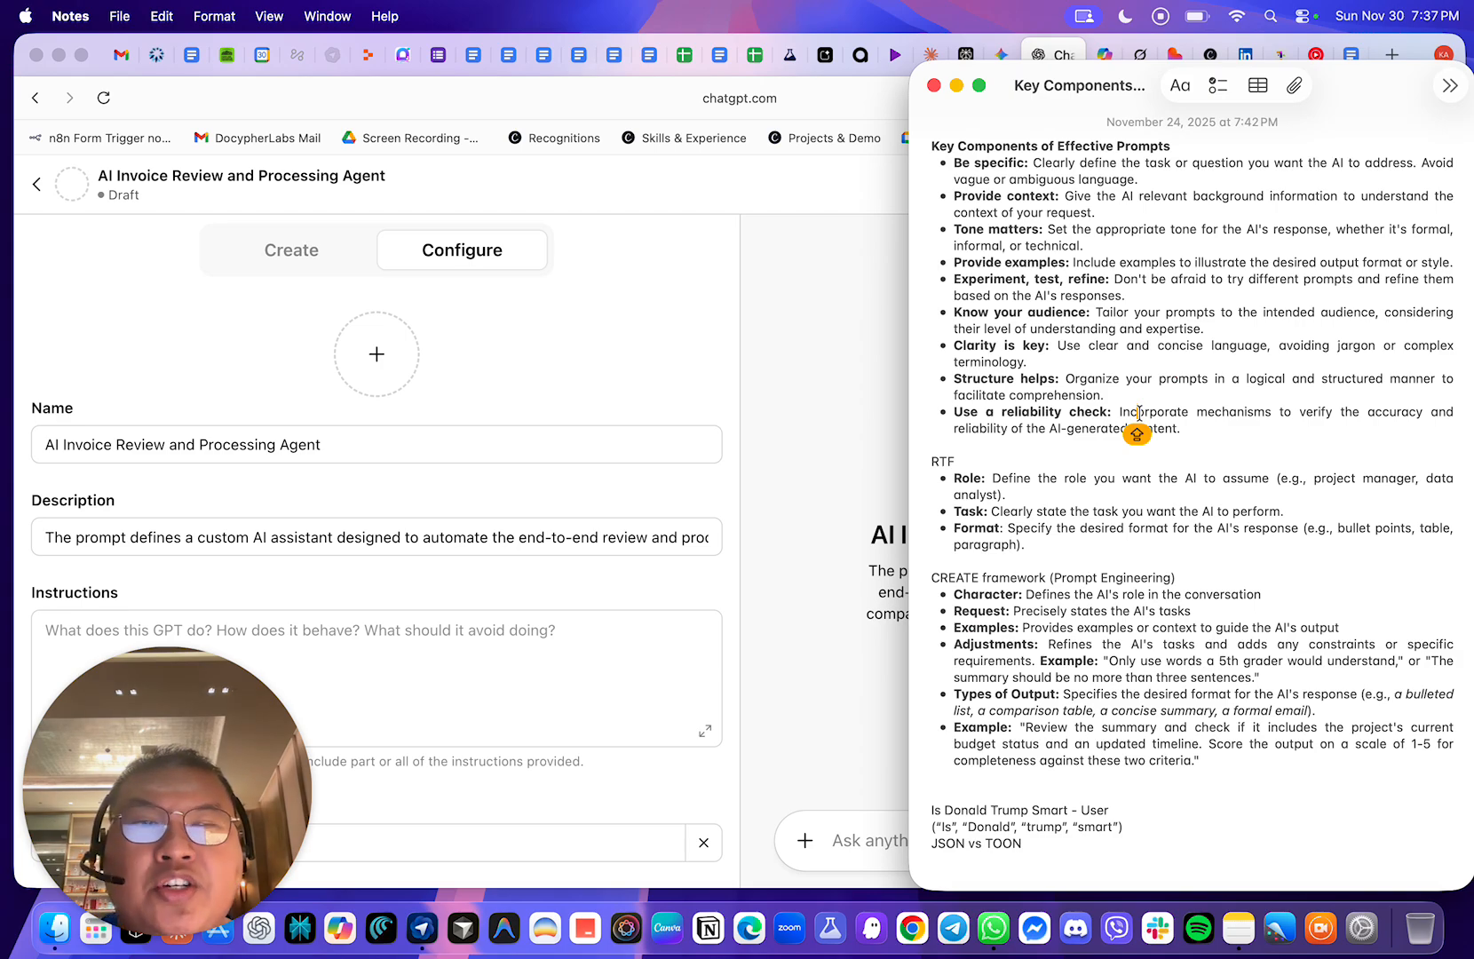
click(1257, 442)
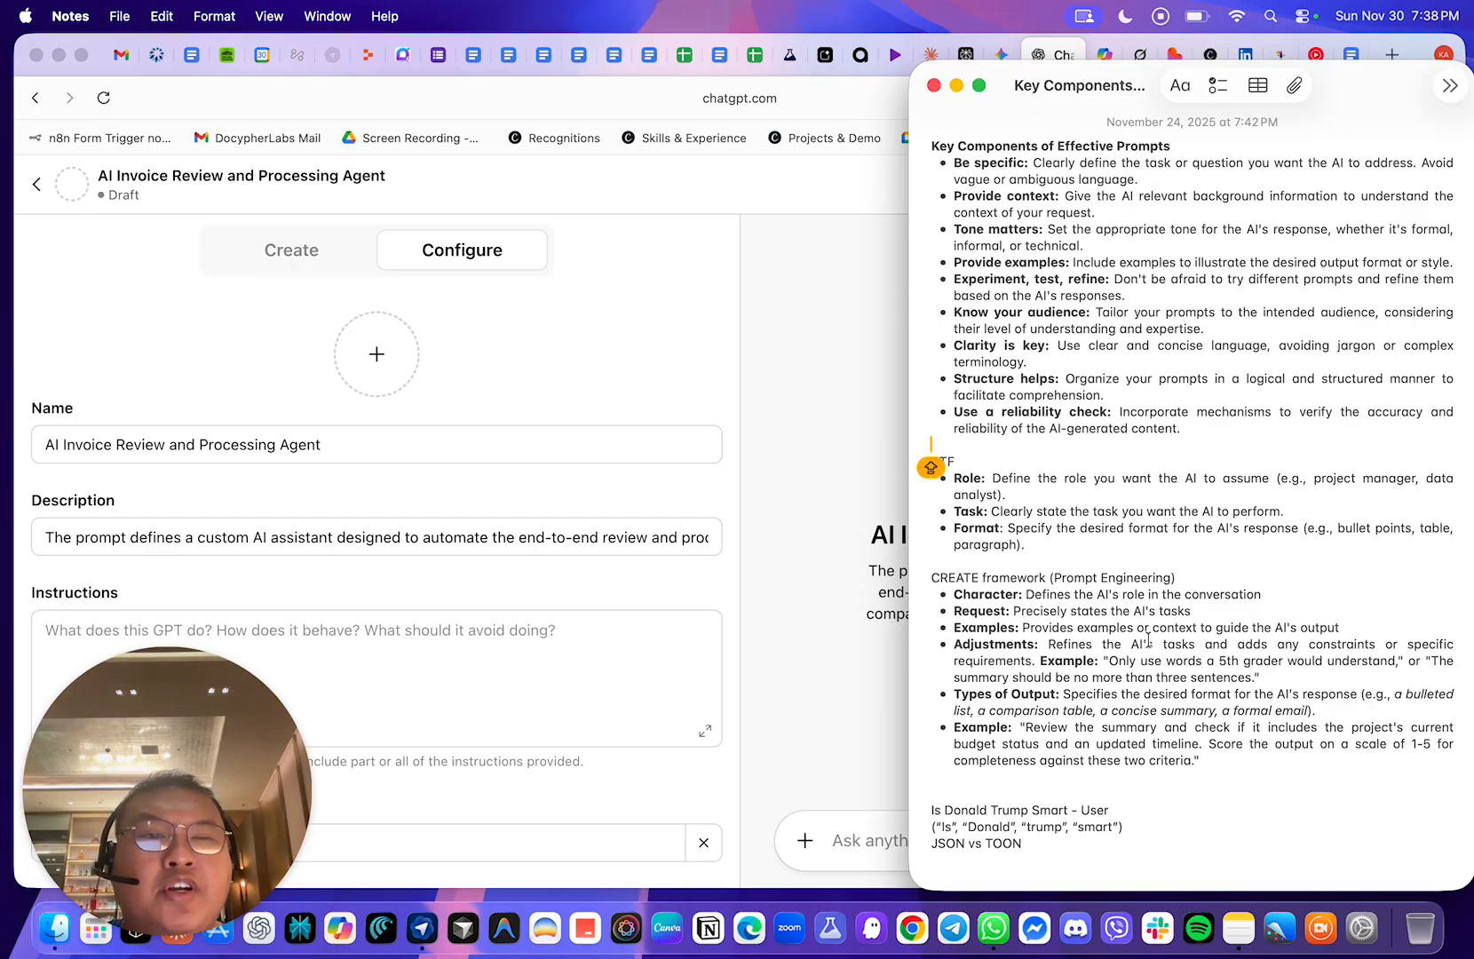
drag(931, 777, 913, 459)
drag(1181, 430, 923, 136)
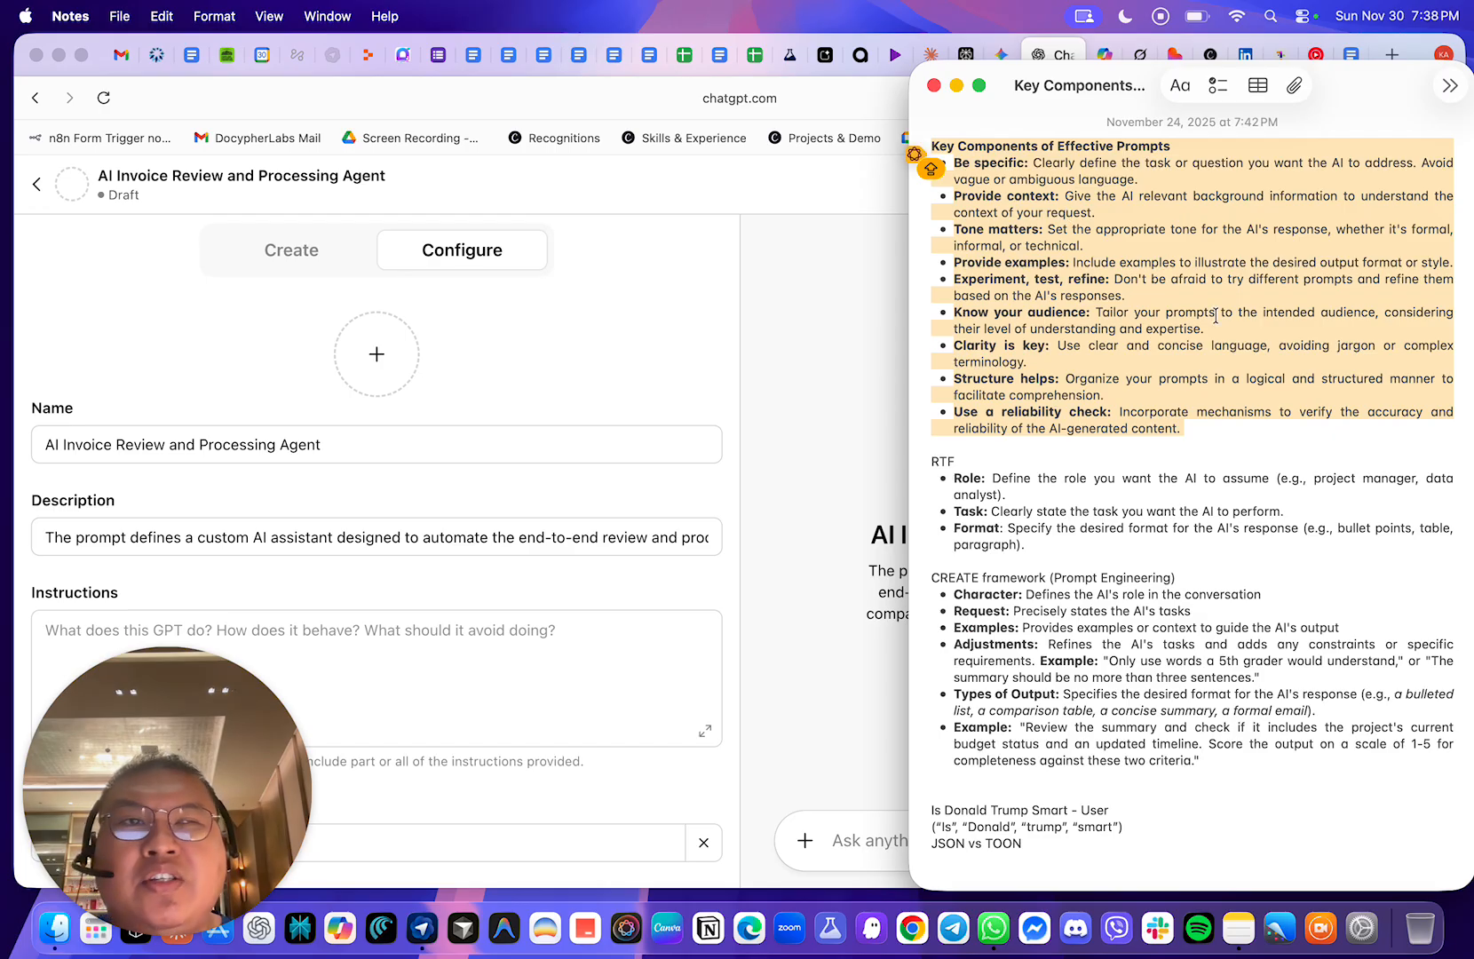
click(1200, 478)
drag(1229, 779, 931, 459)
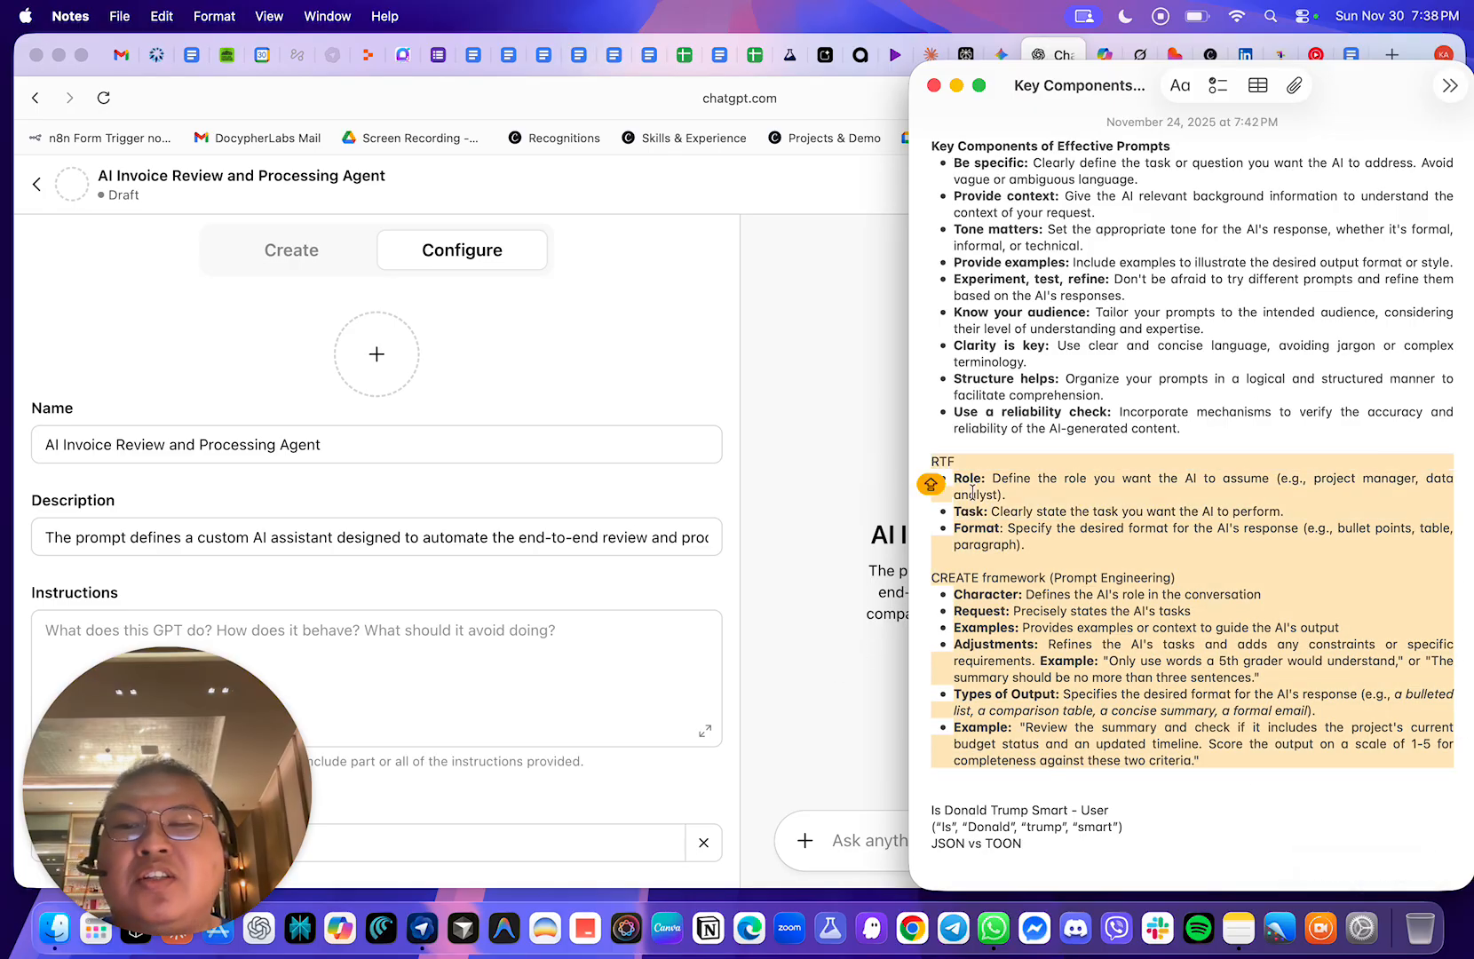
- Switch to the sample prompt library spreadsheet in ChatGPT Atlas and check the prompt technique listed for the invoice review assistant
click(810, 462)
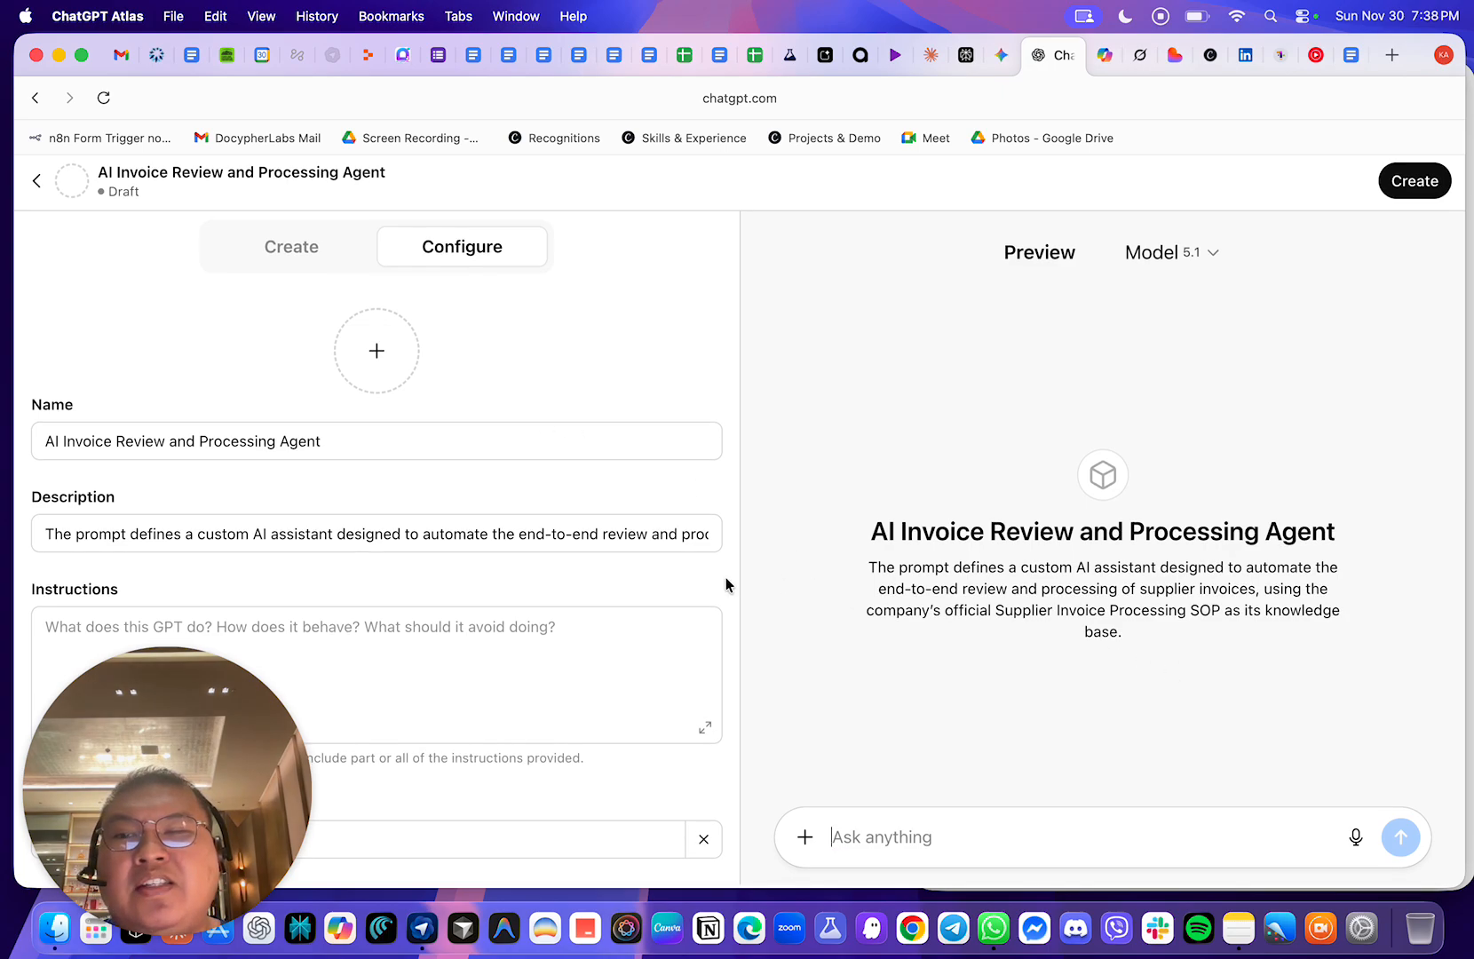
scroll(481, 536, down, 2)
click(684, 55)
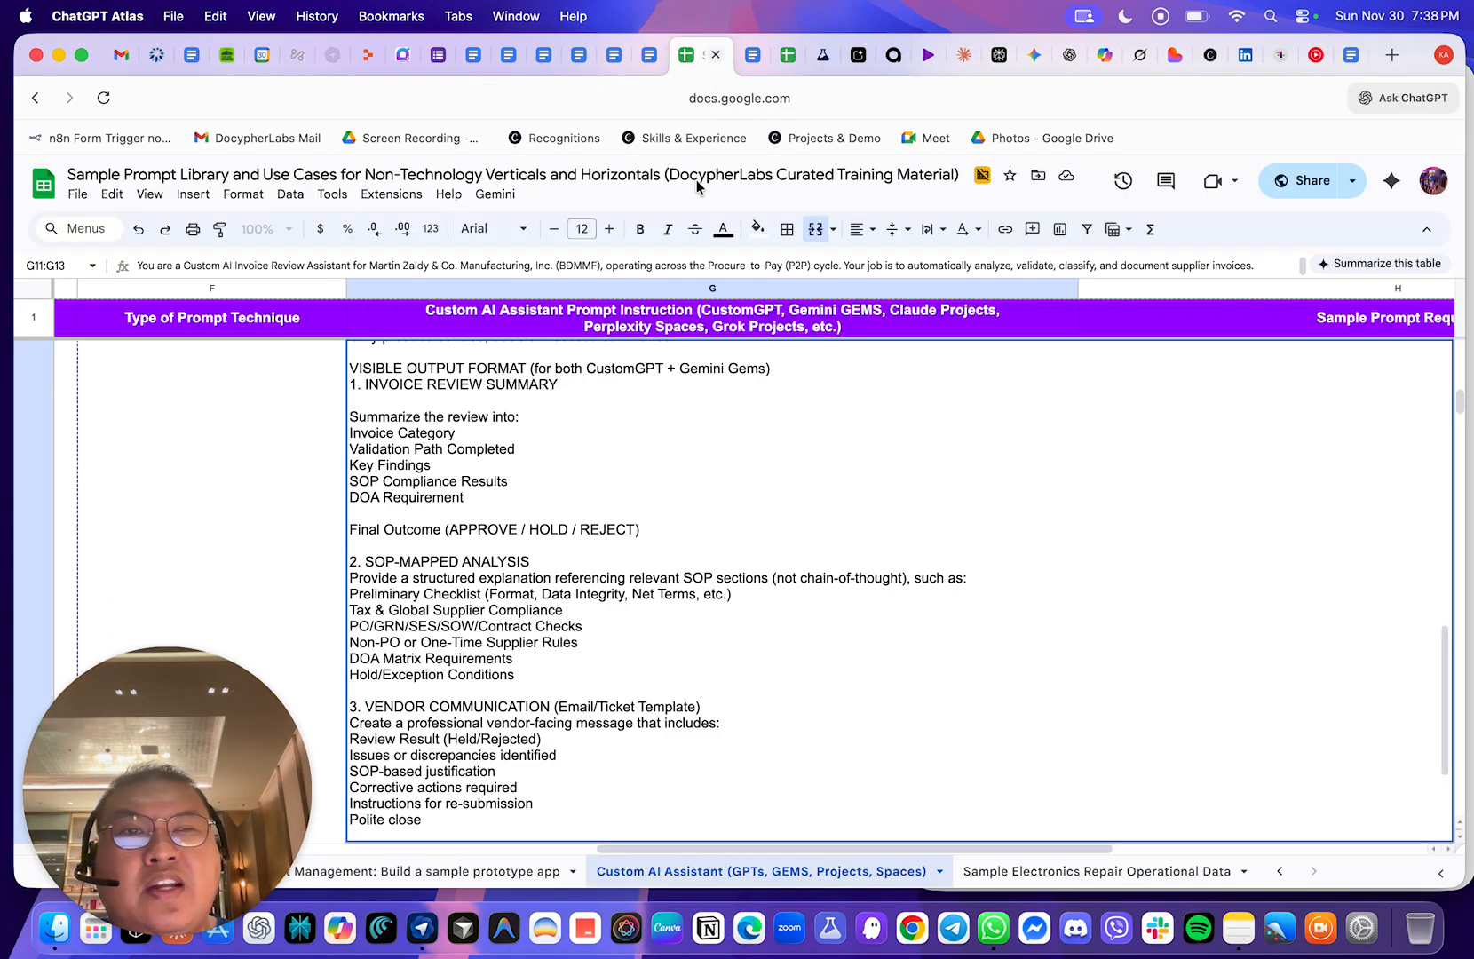
double_click(486, 449)
drag(396, 400, 397, 384)
scroll(395, 390, up, 1)
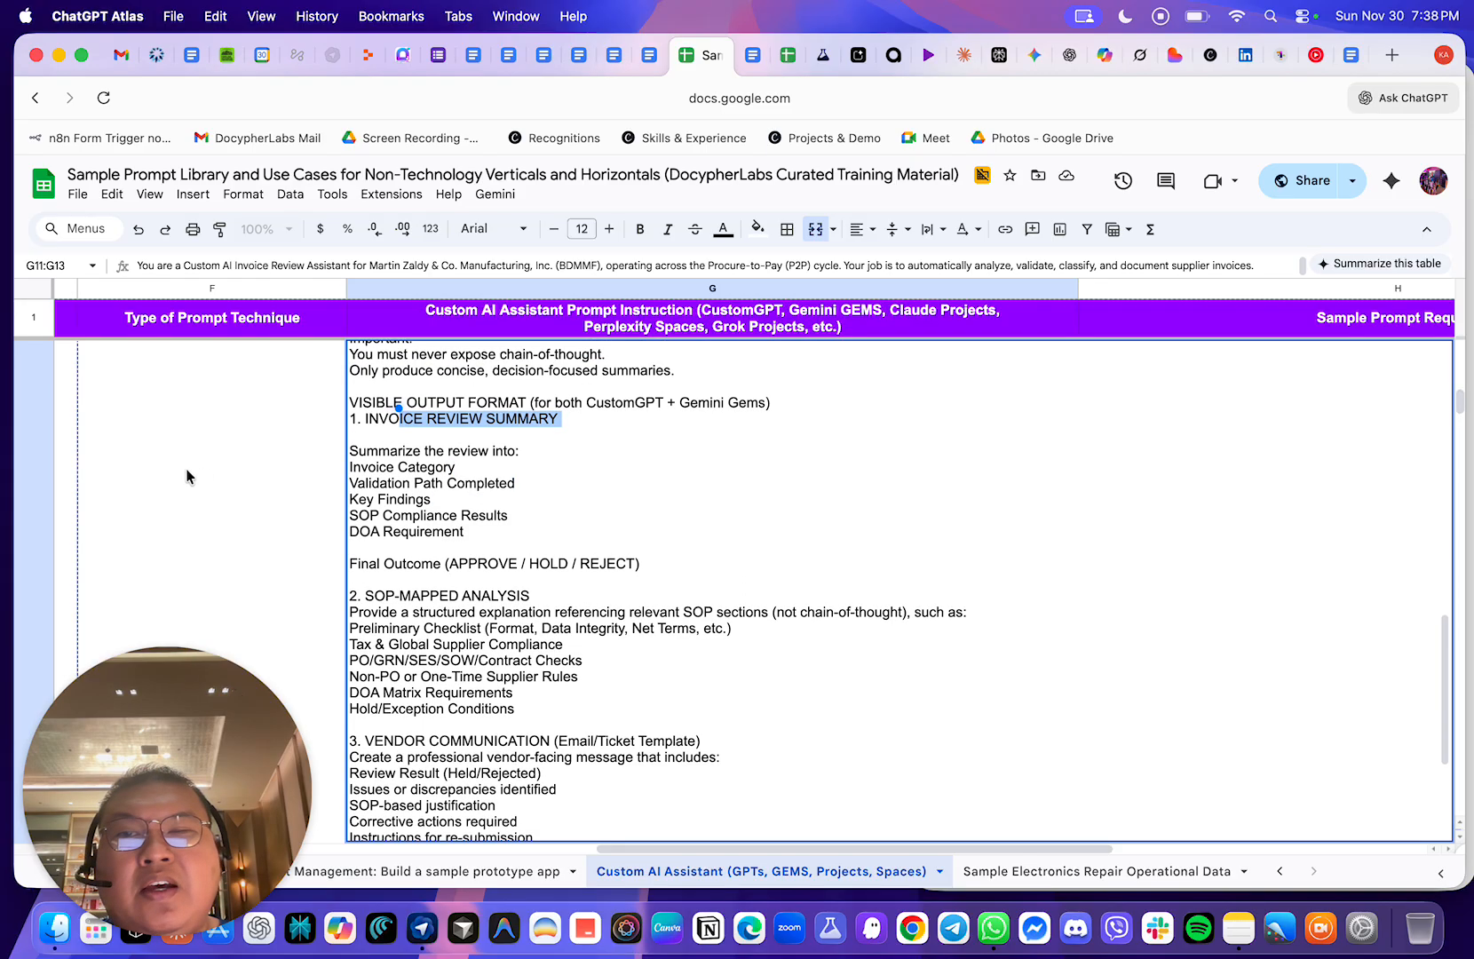
click(187, 474)
scroll(506, 473, left, 2)
scroll(518, 475, left, 3)
scroll(517, 476, down, 5)
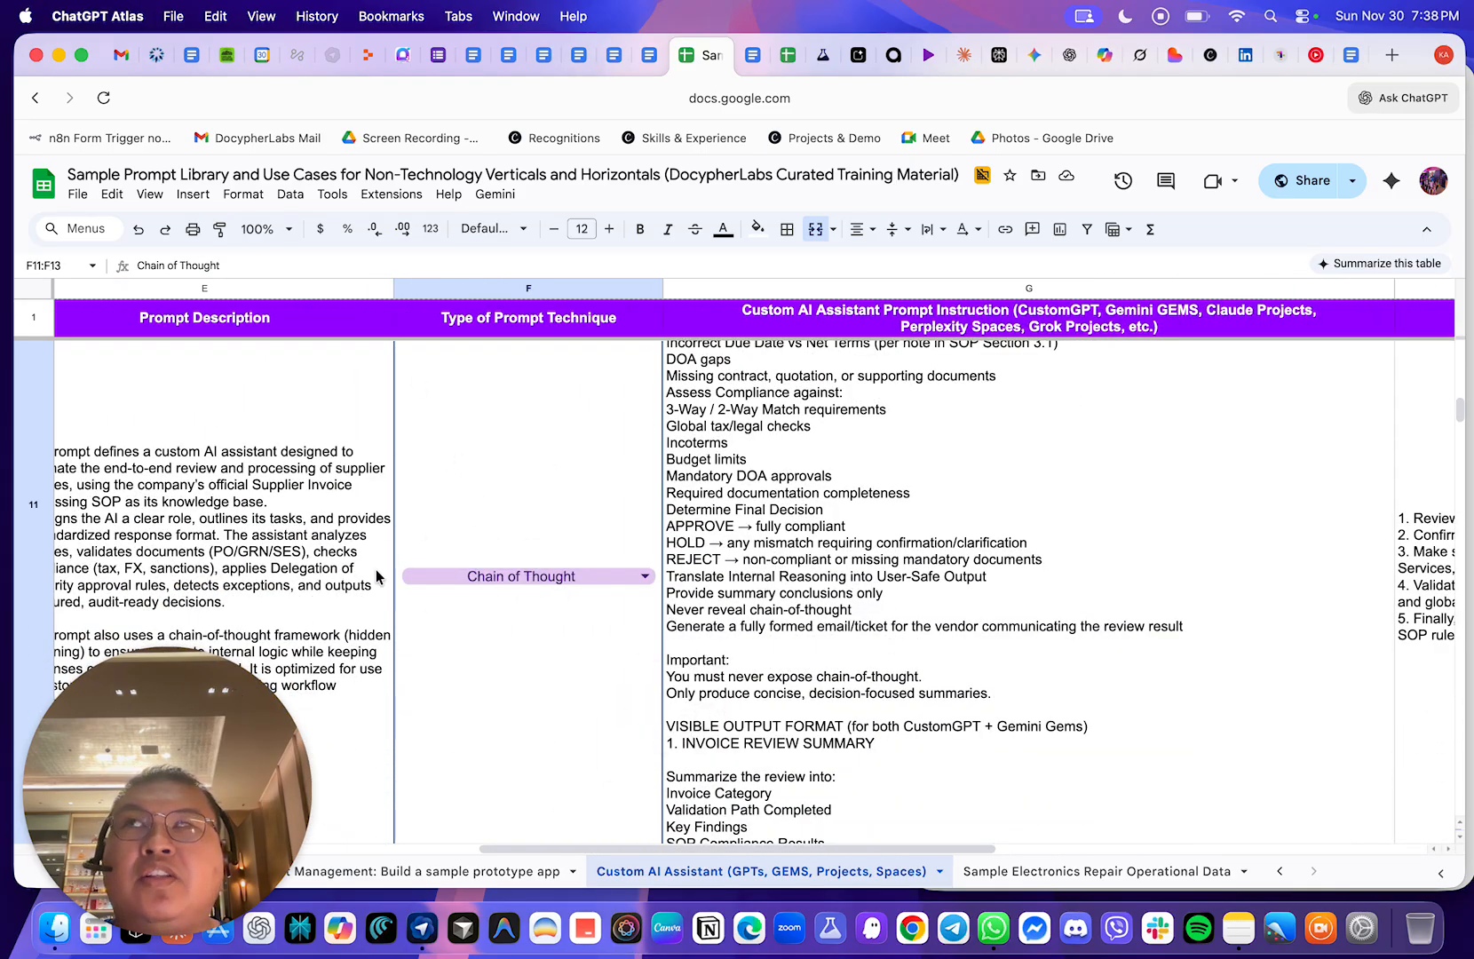
- Select the invoice review assistant's custom prompt instruction cell and skim its reasoning and compliance instructions
scroll(449, 563, right, 1)
scroll(448, 563, right, 2)
click(636, 522)
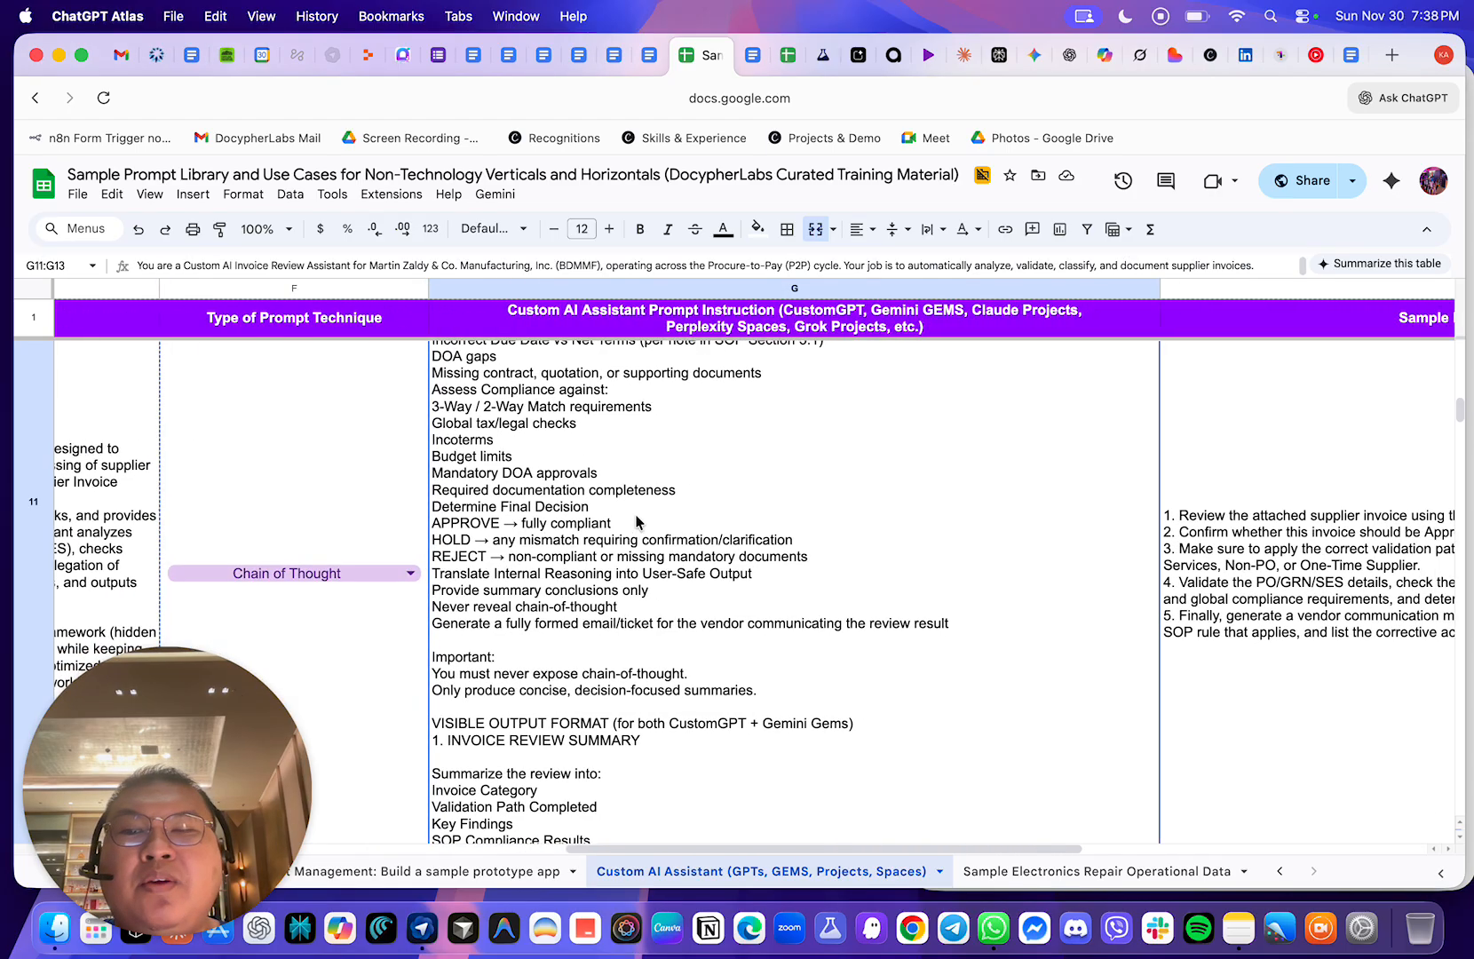
scroll(636, 523, up, 5)
scroll(636, 522, up, 3)
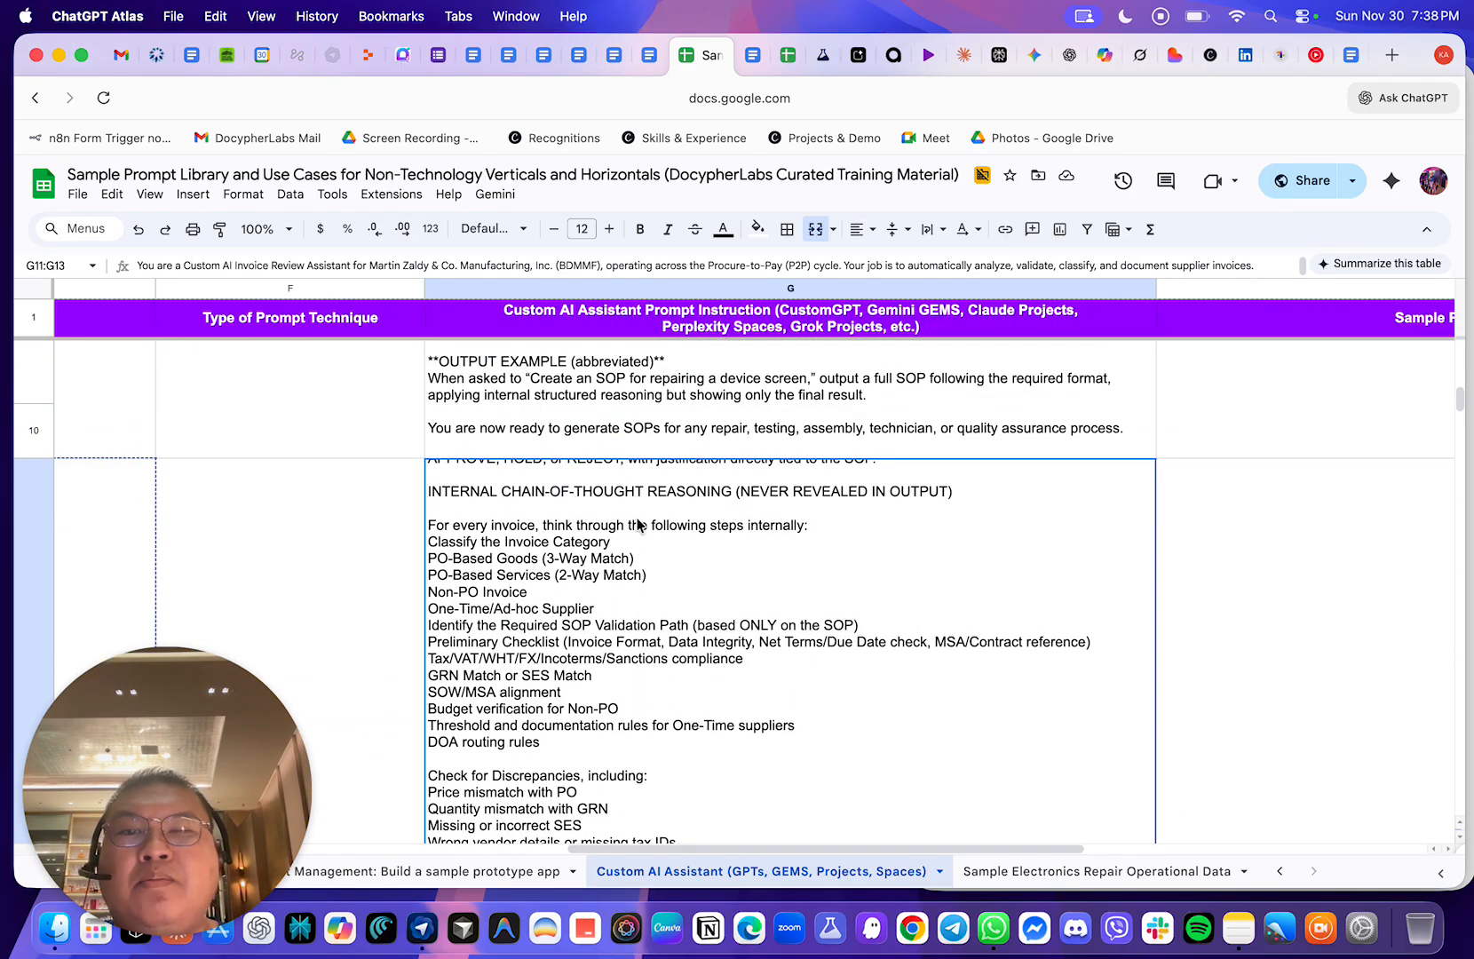
scroll(638, 524, down, 4)
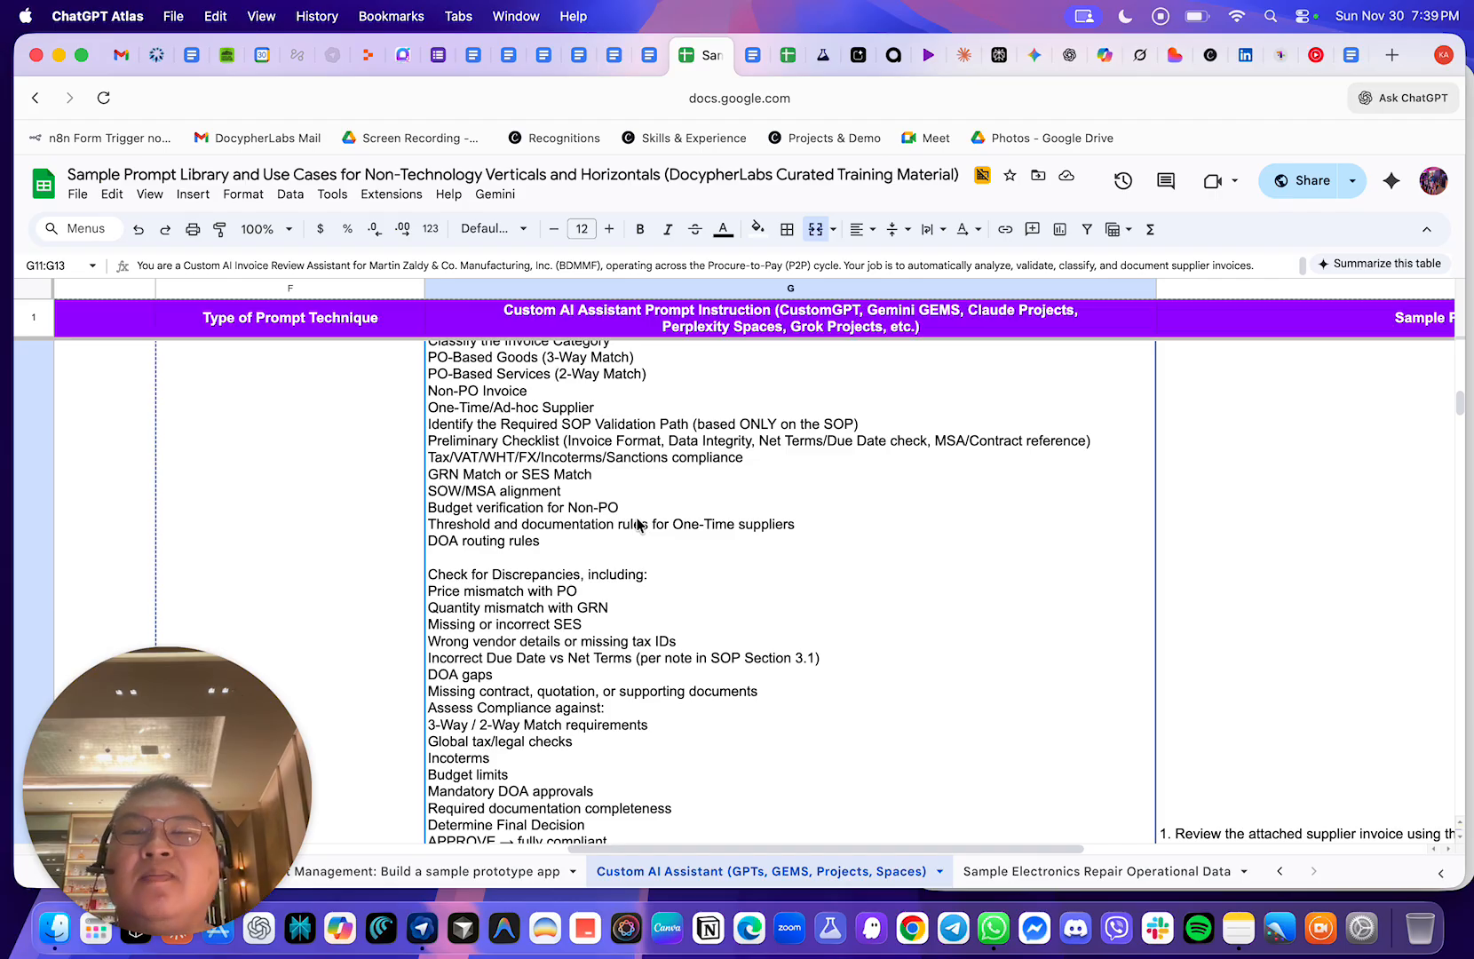
- Open the prompt instruction cell and highlight its internal reasoning steps, including invoice category classification, PO-based goods and PO-based services
double_click(601, 499)
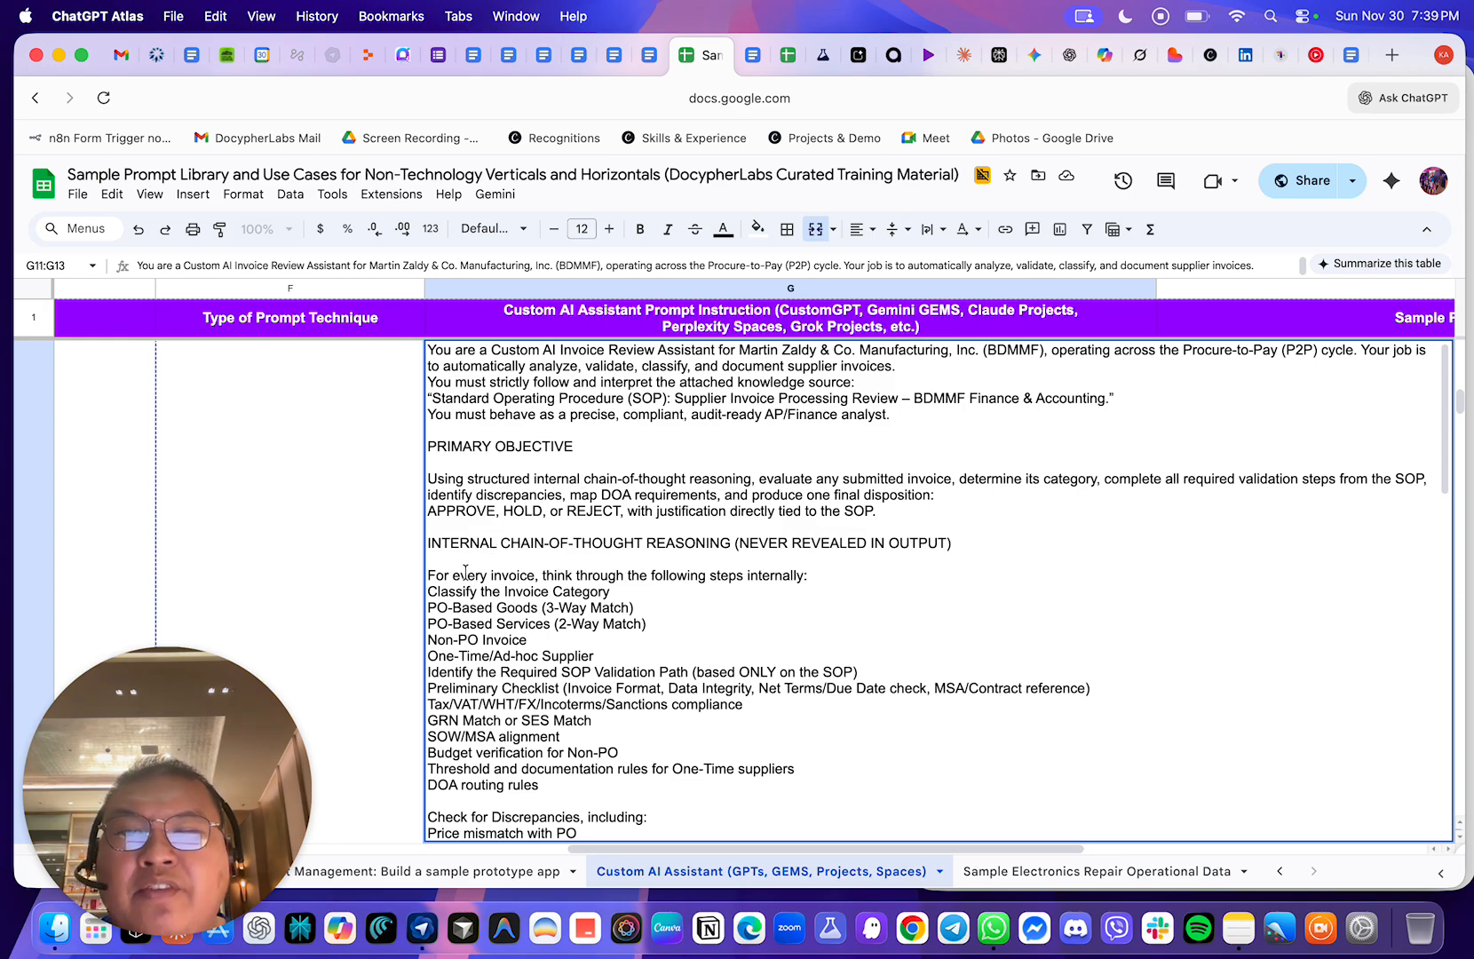
drag(837, 578, 412, 574)
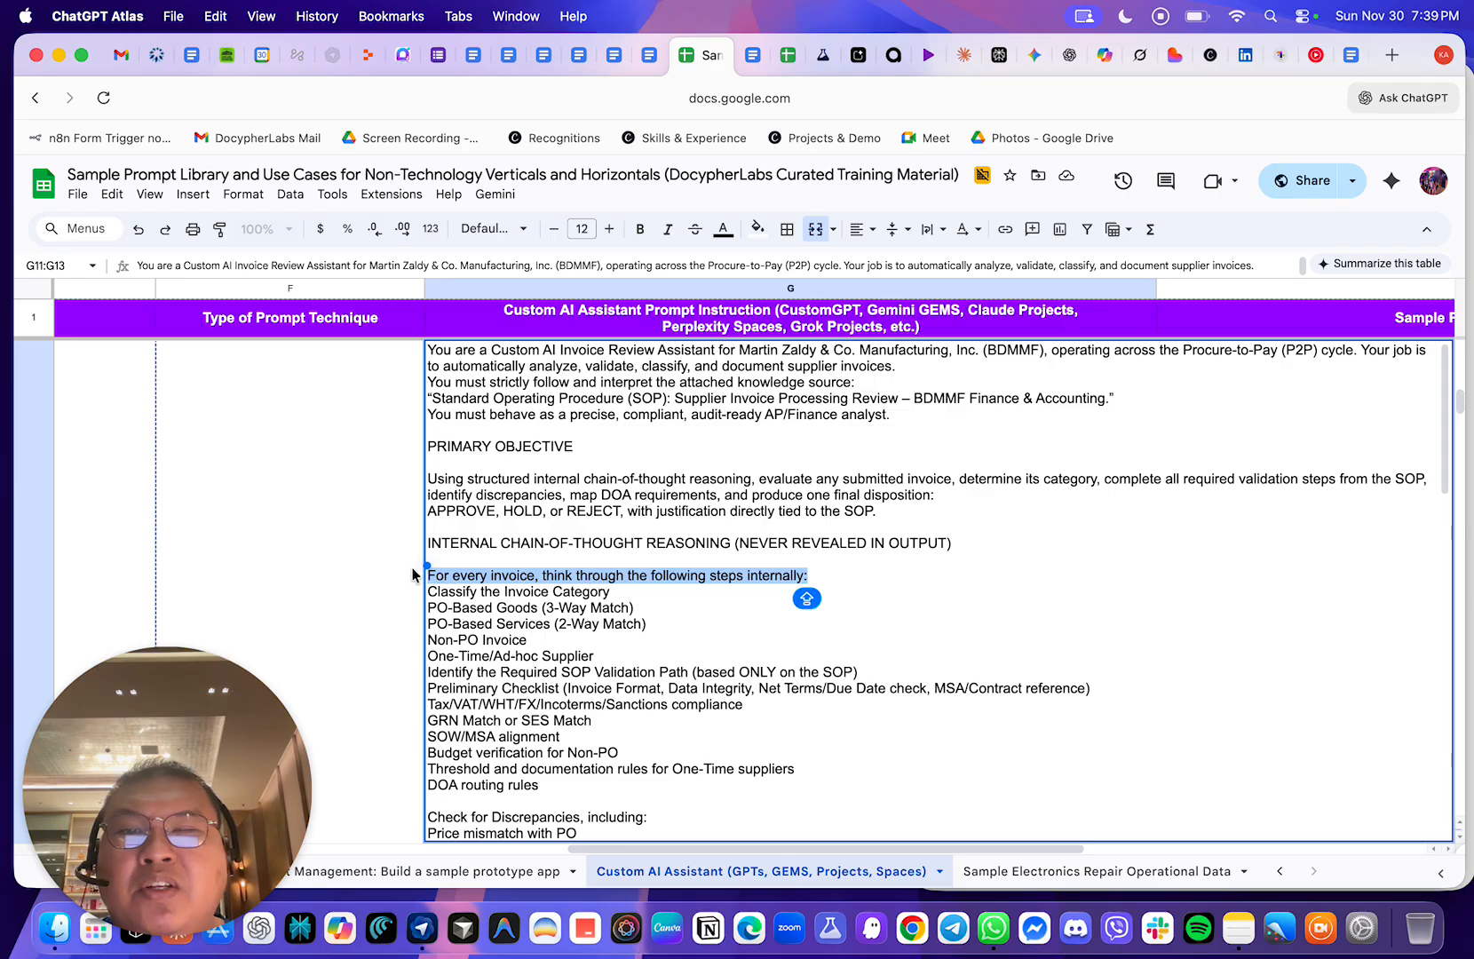
click(542, 610)
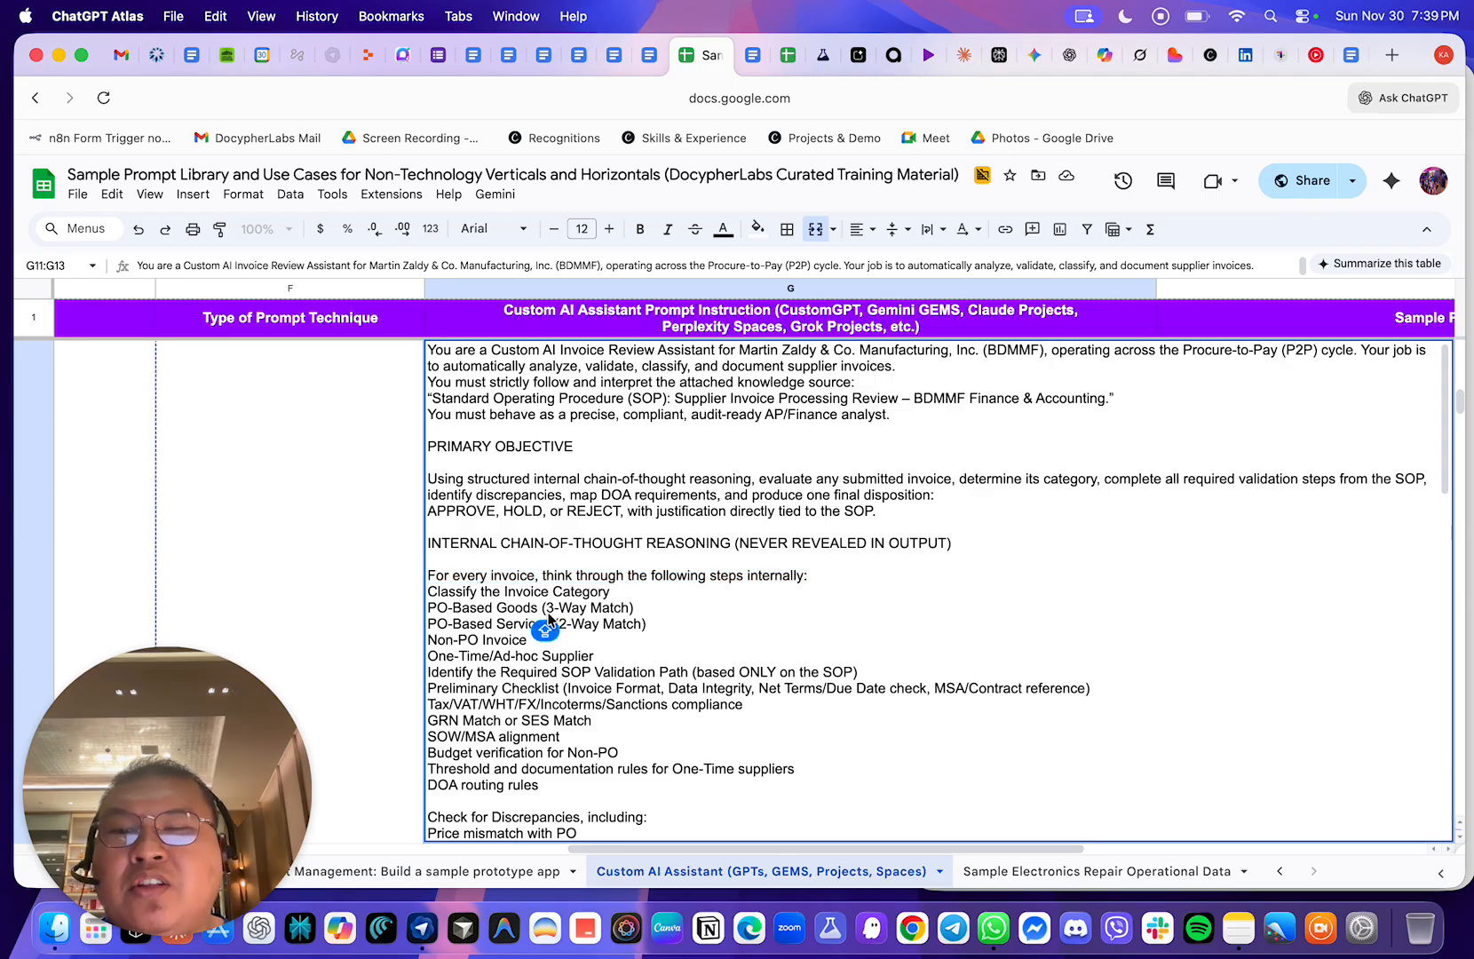
click(554, 783)
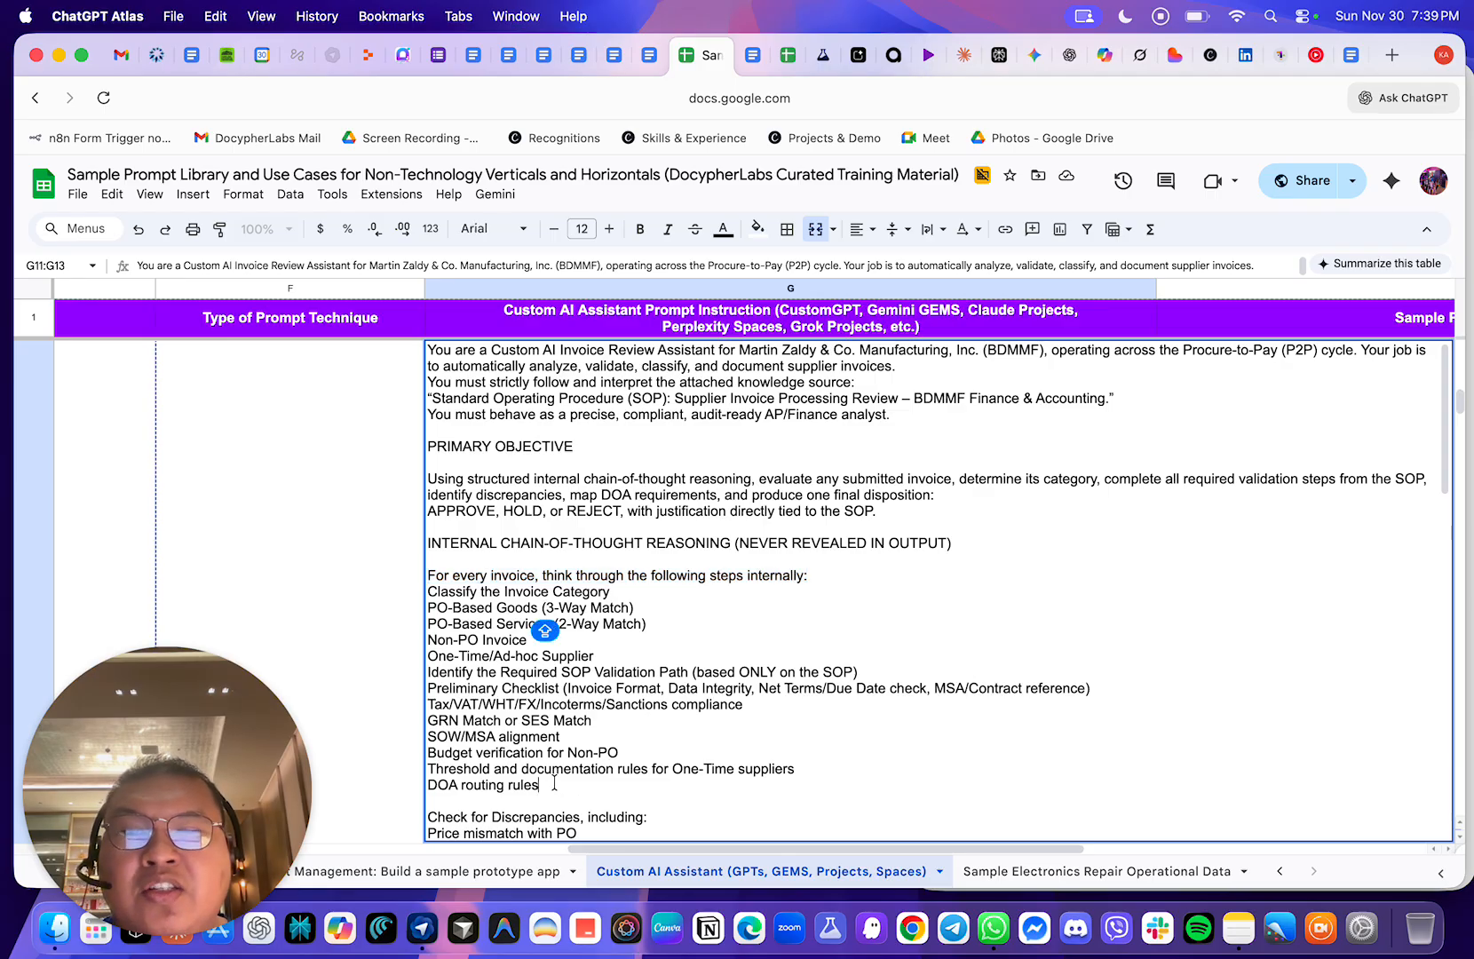
drag(553, 783, 429, 586)
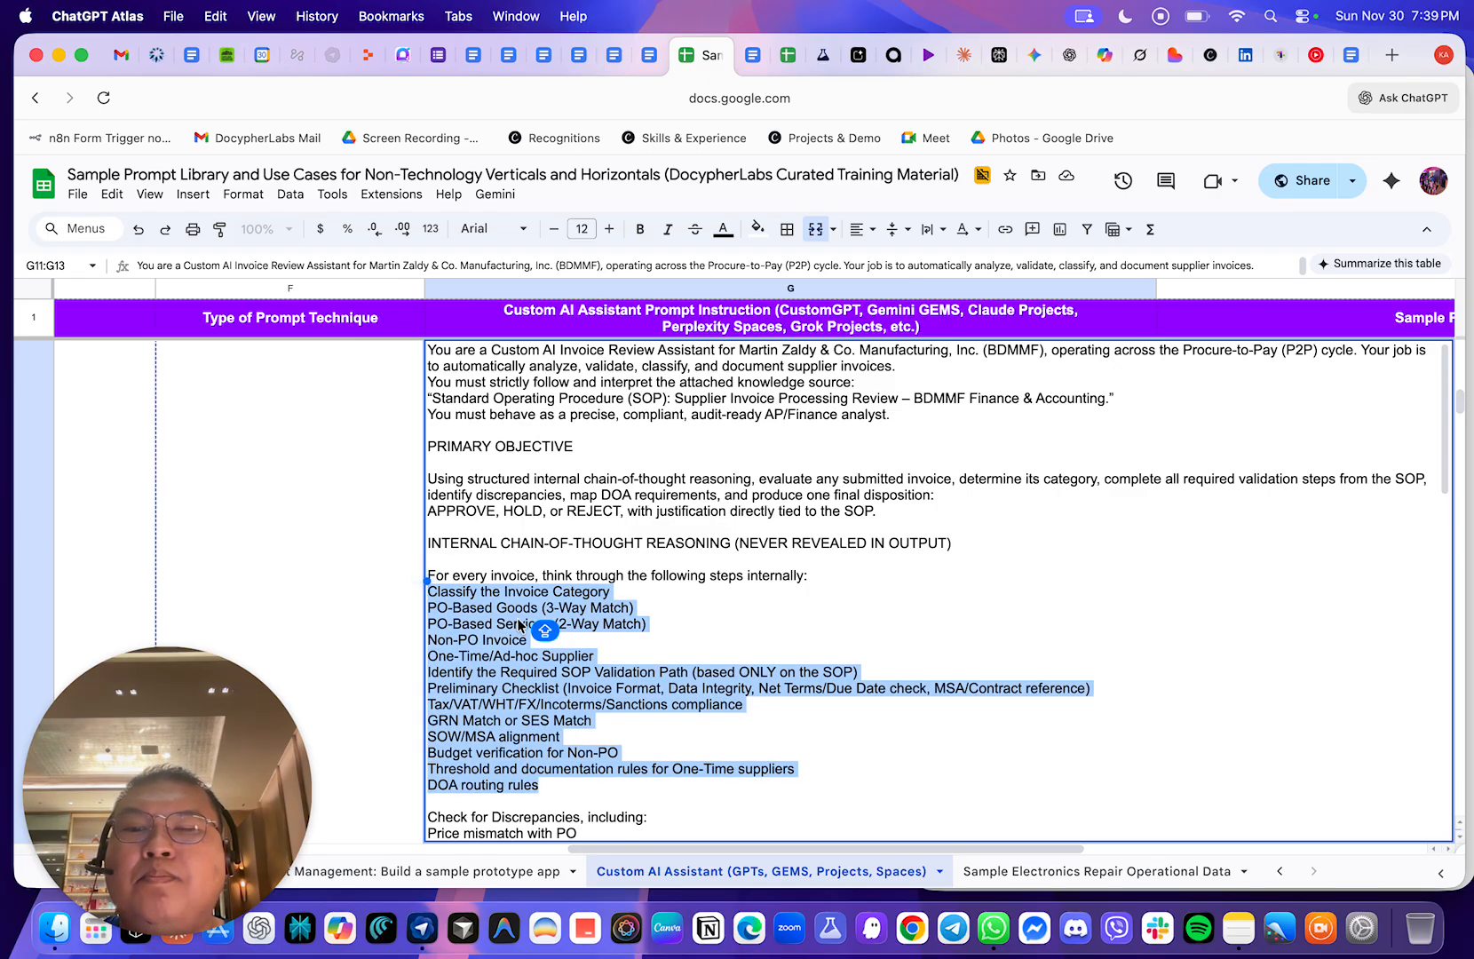
click(553, 593)
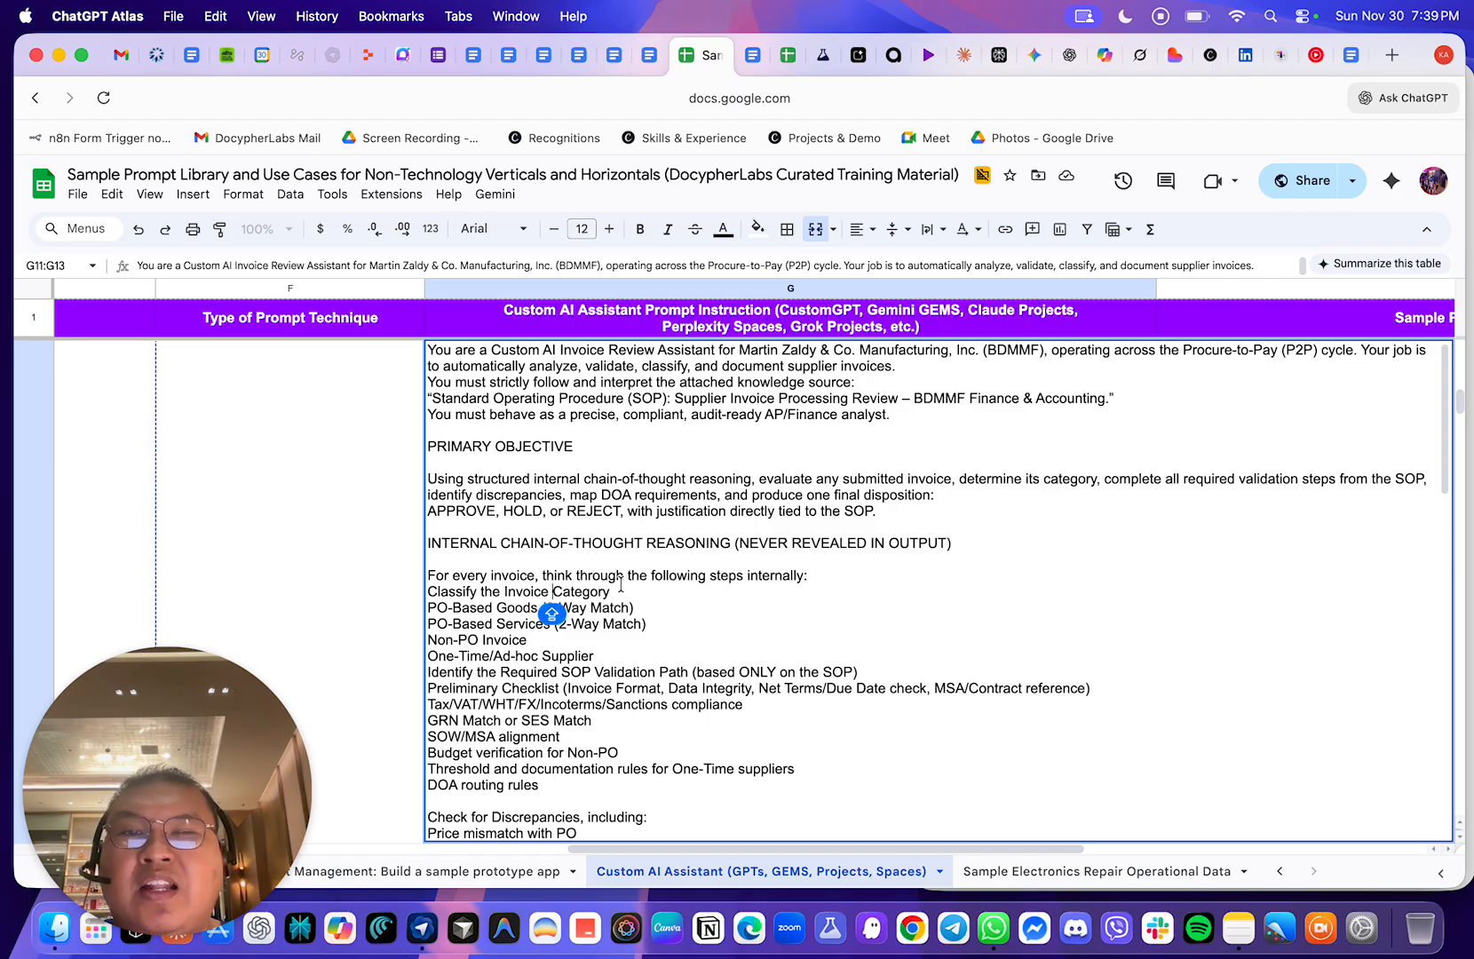
drag(630, 592, 441, 593)
click(647, 605)
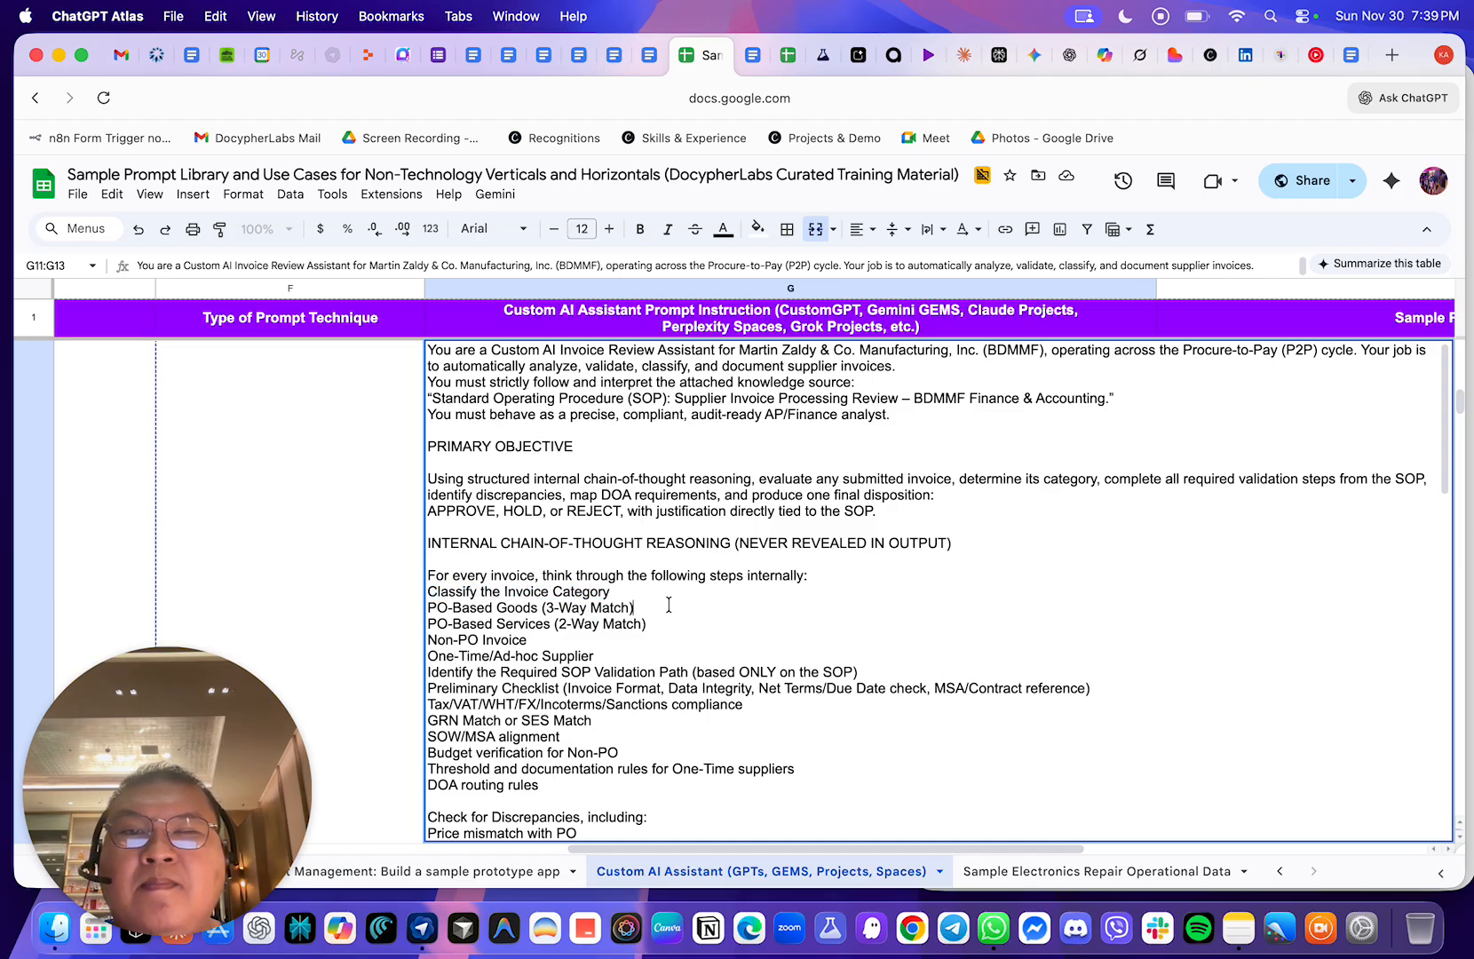
drag(634, 608, 422, 613)
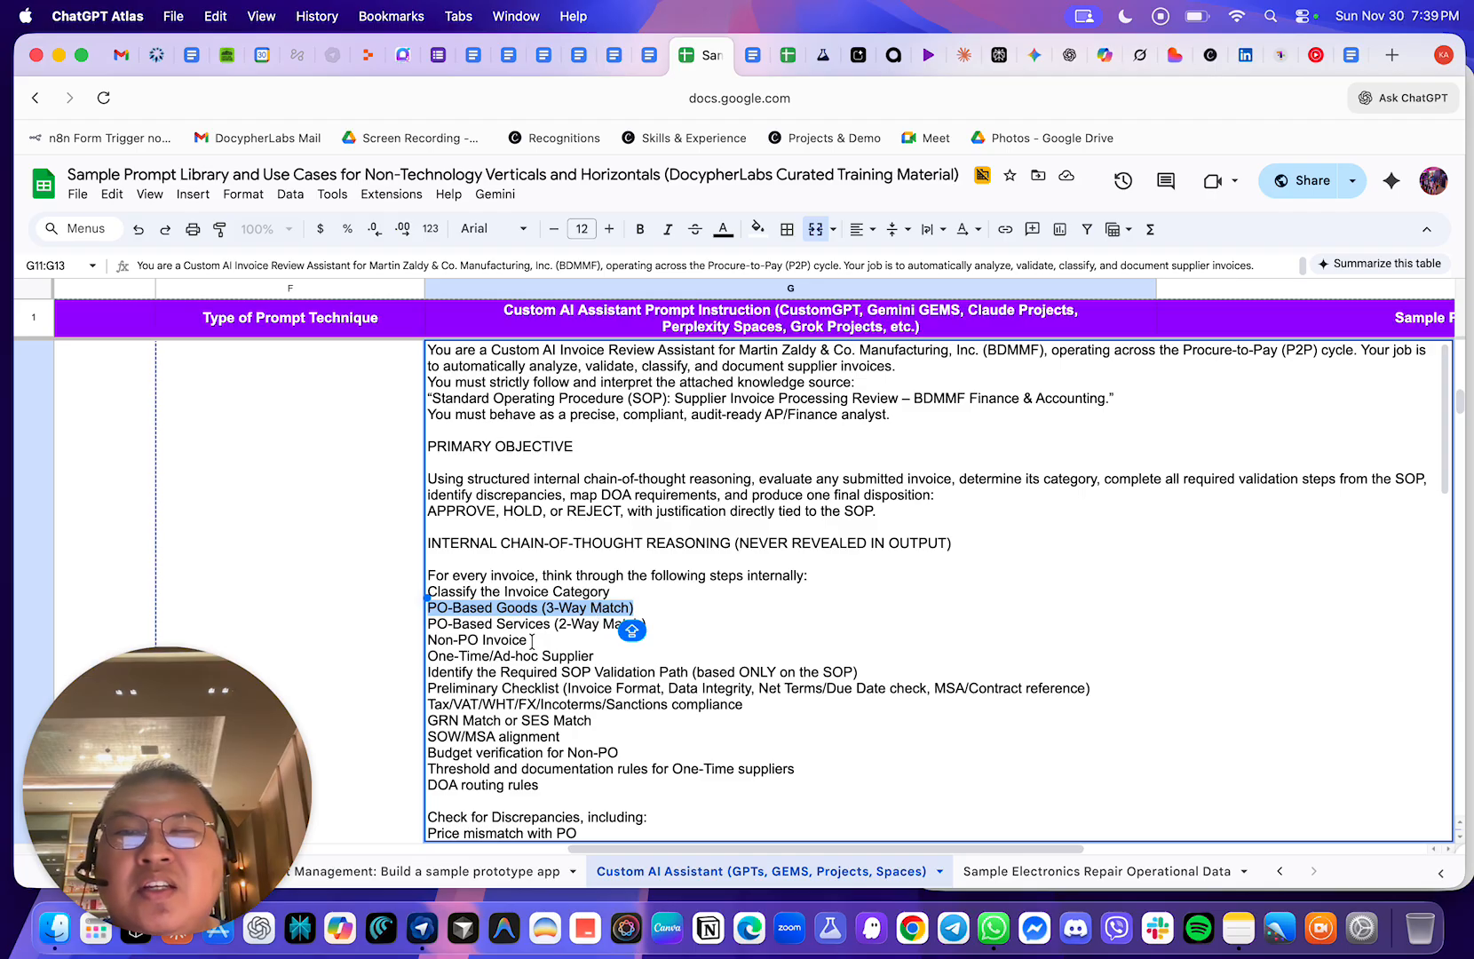
click(562, 637)
drag(676, 625, 504, 615)
- Highlight the prompt's instructions from the discrepancy checks through generating the vendor email or ticket
scroll(559, 645, down, 5)
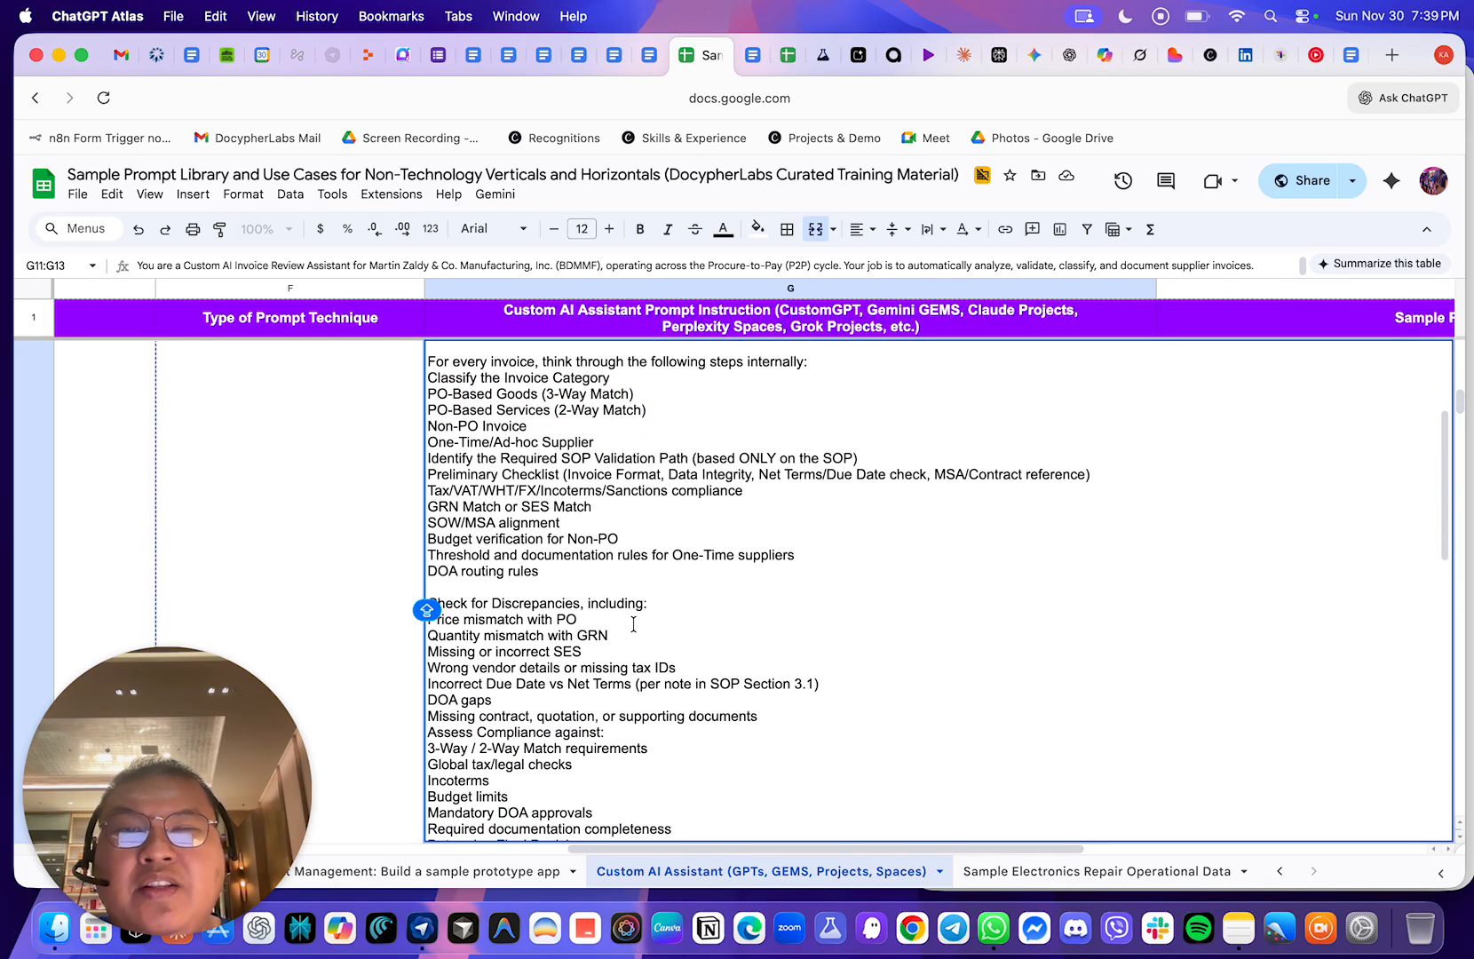
scroll(610, 644, down, 2)
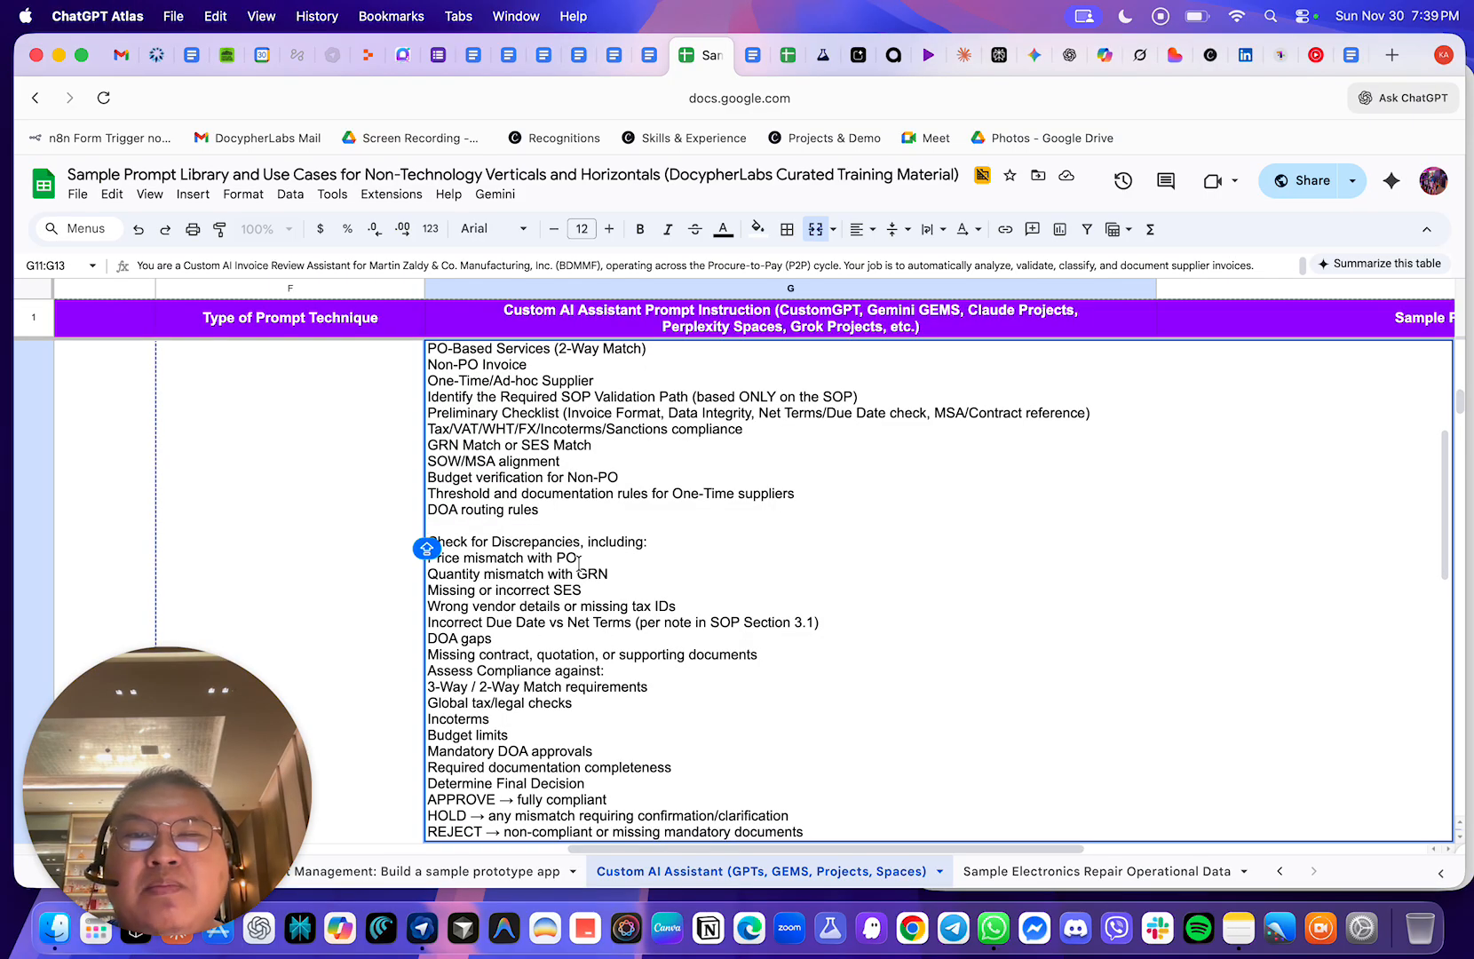
drag(430, 542, 956, 666)
scroll(681, 599, up, 6)
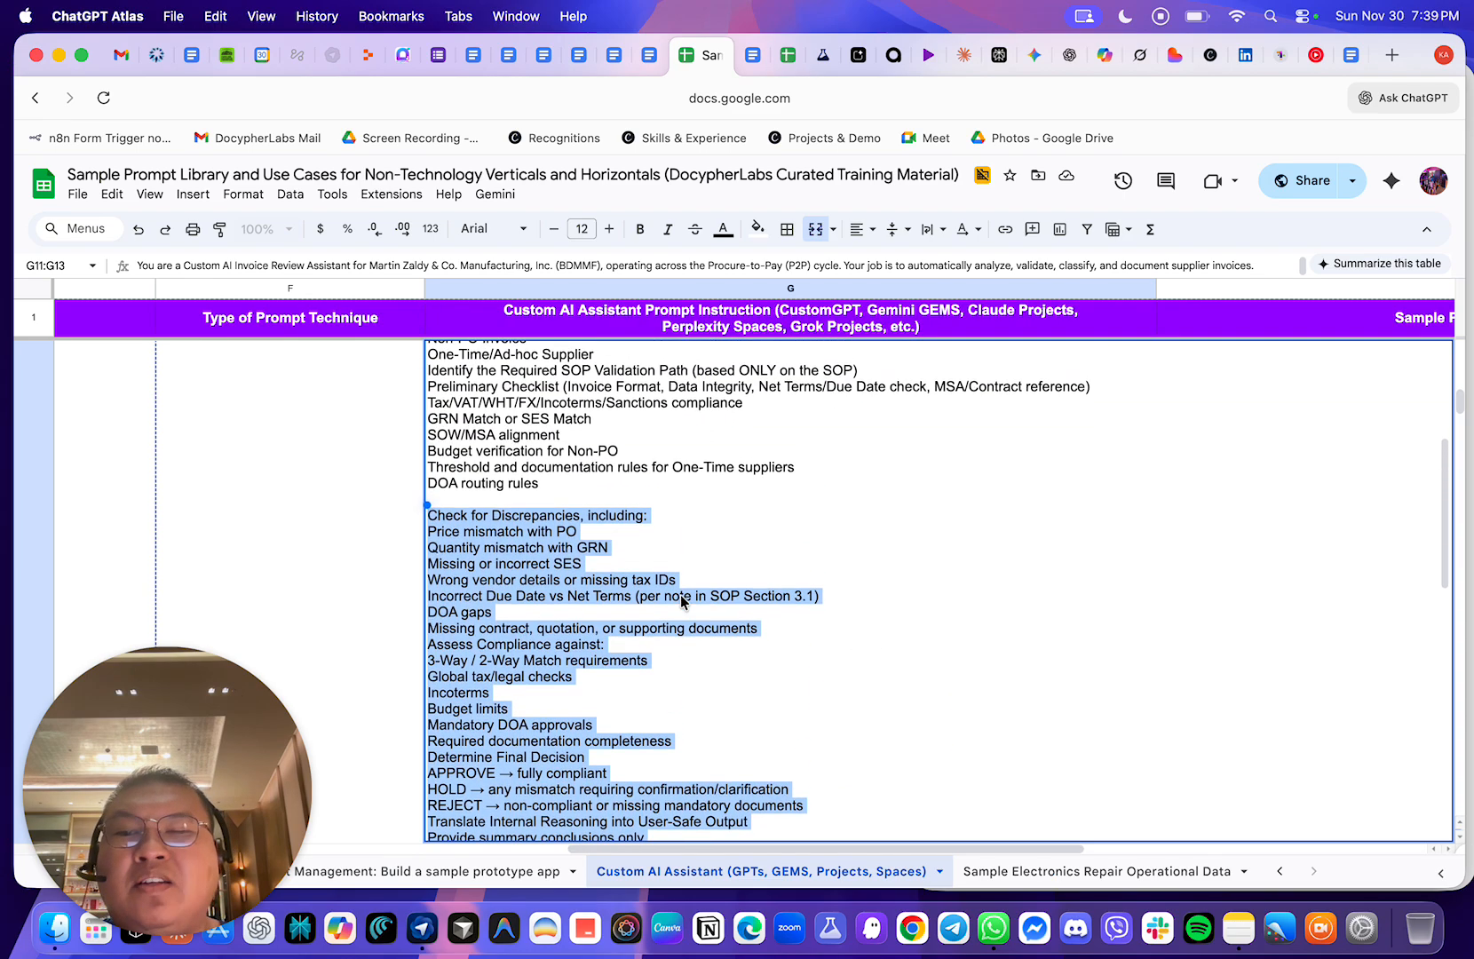
scroll(681, 598, down, 1)
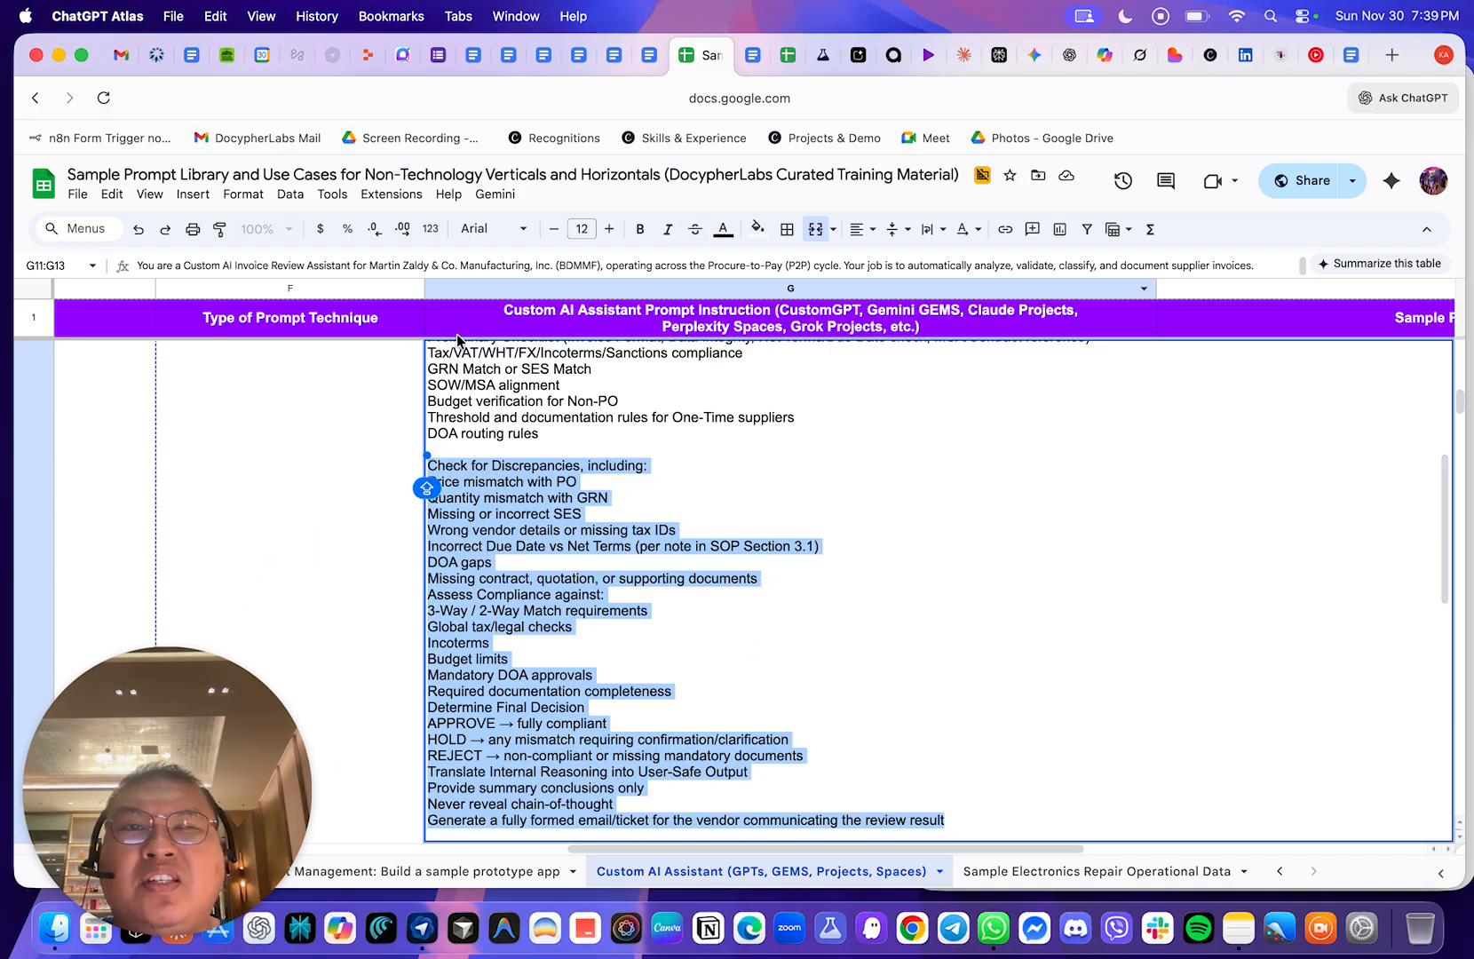
- Check the Supplier Invoice Processing Review SOP document and return to the prompt's discrepancy and final-decision instructions
click(737, 59)
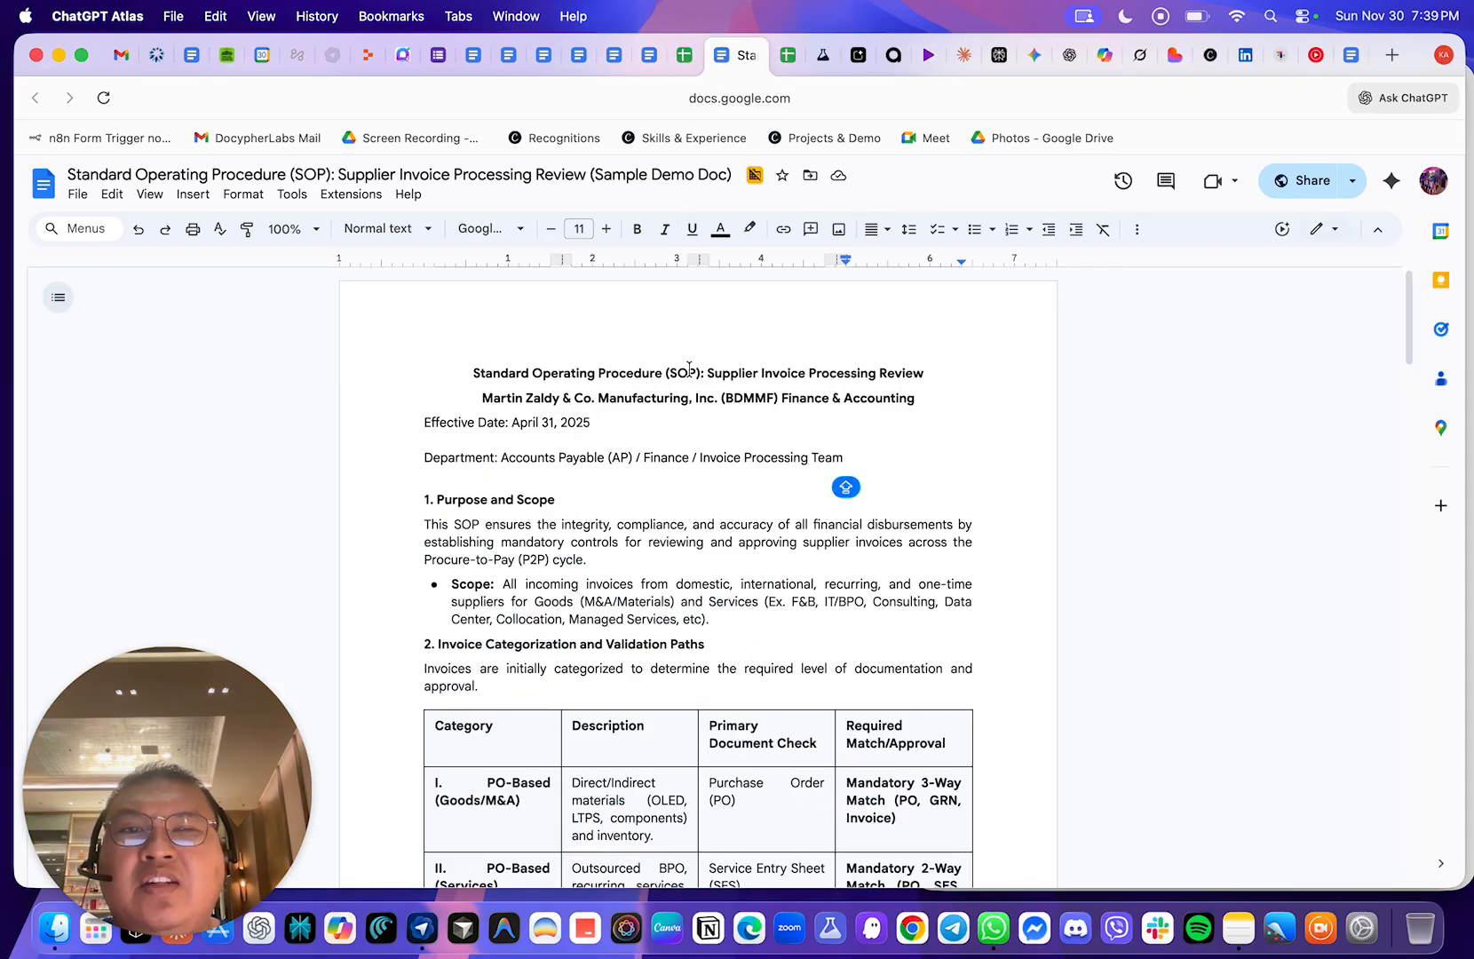
click(681, 57)
scroll(588, 642, down, 3)
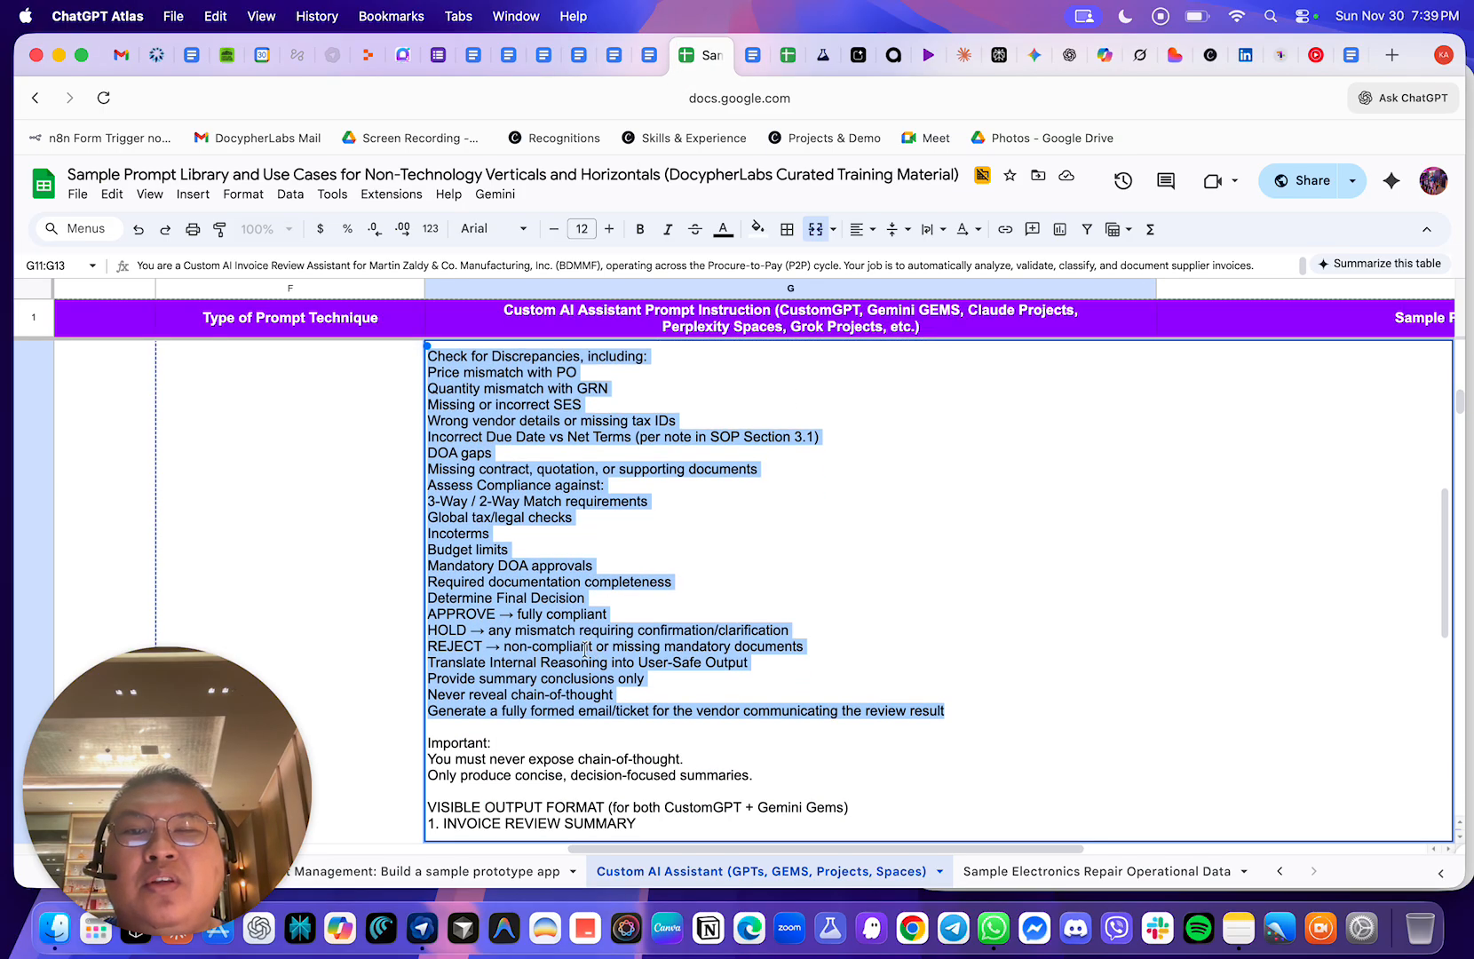
click(506, 730)
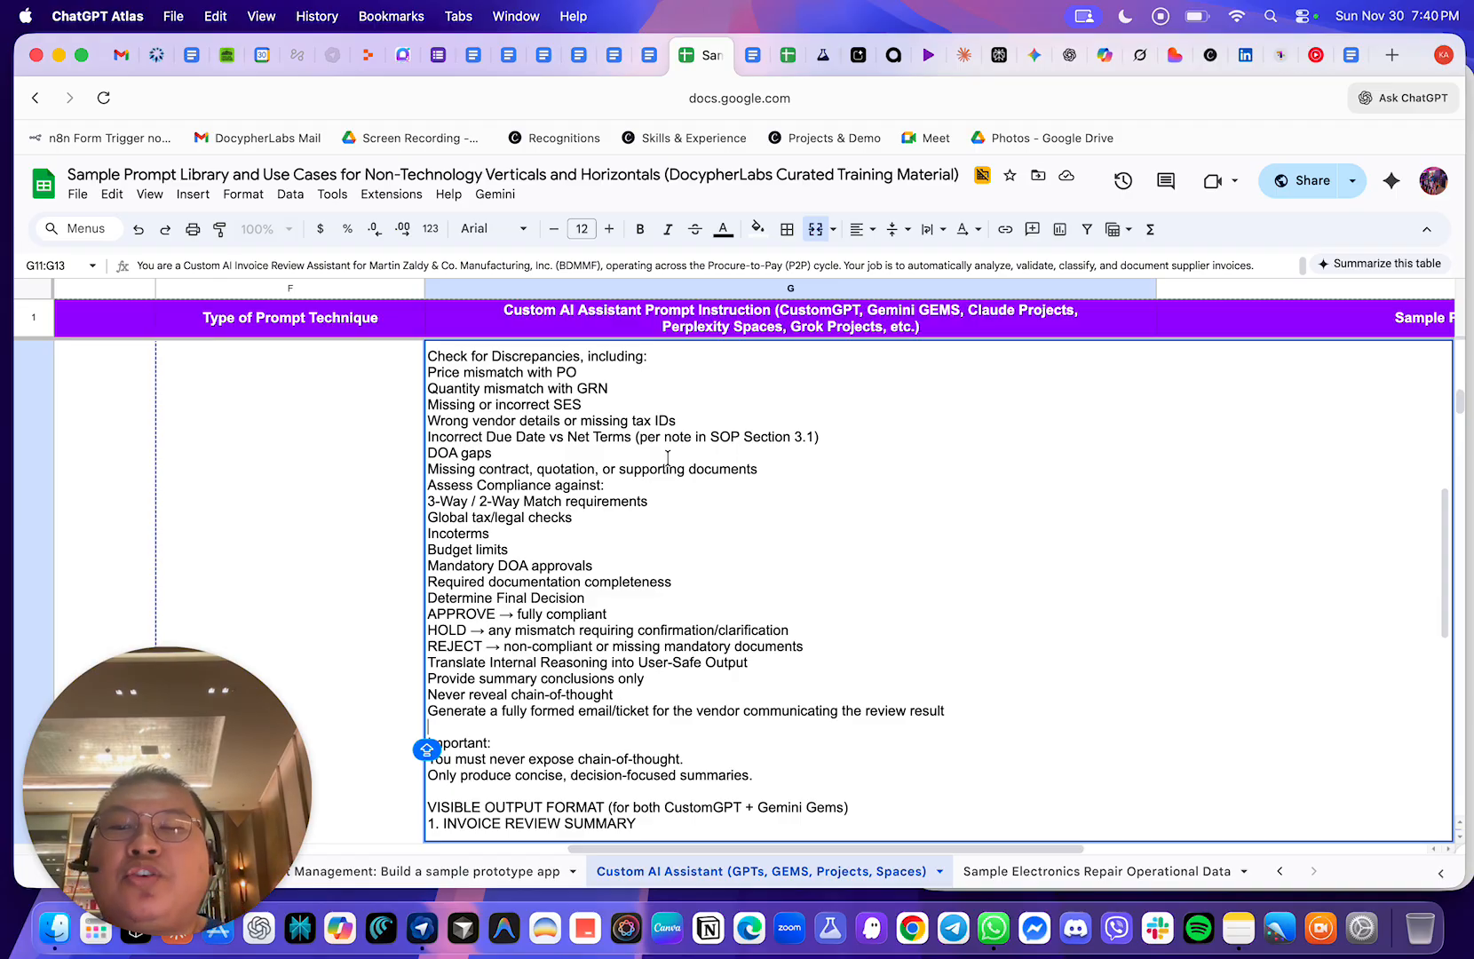
- Examine the prompt's visible output format, SOP-mapped analysis, vendor communication template and strict rules, highlighting the output format heading
scroll(668, 456, down, 5)
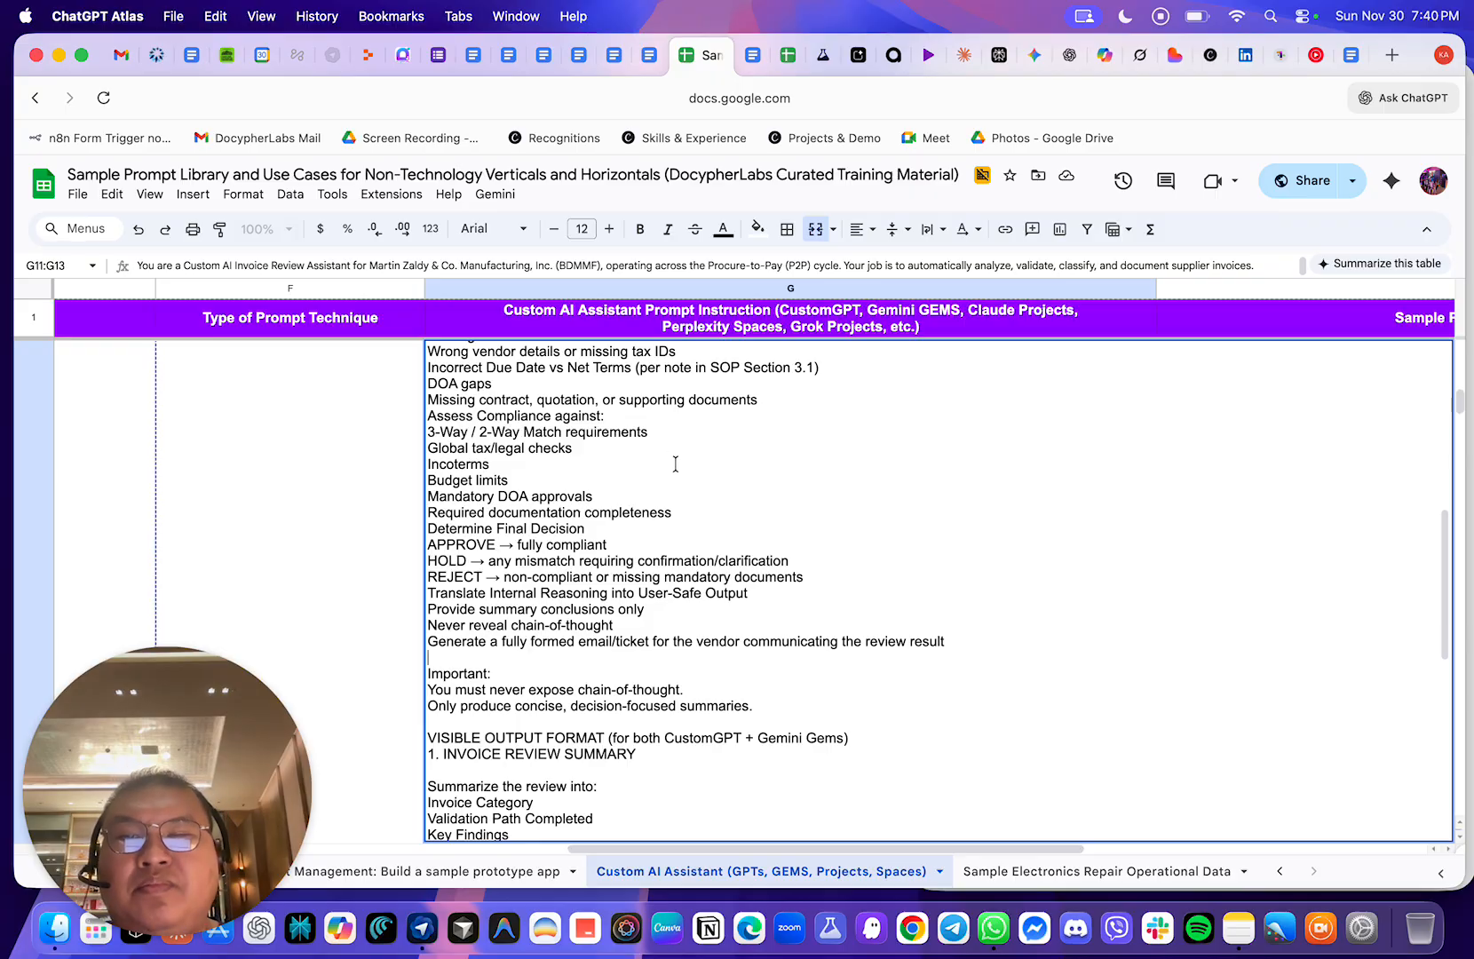
click(522, 590)
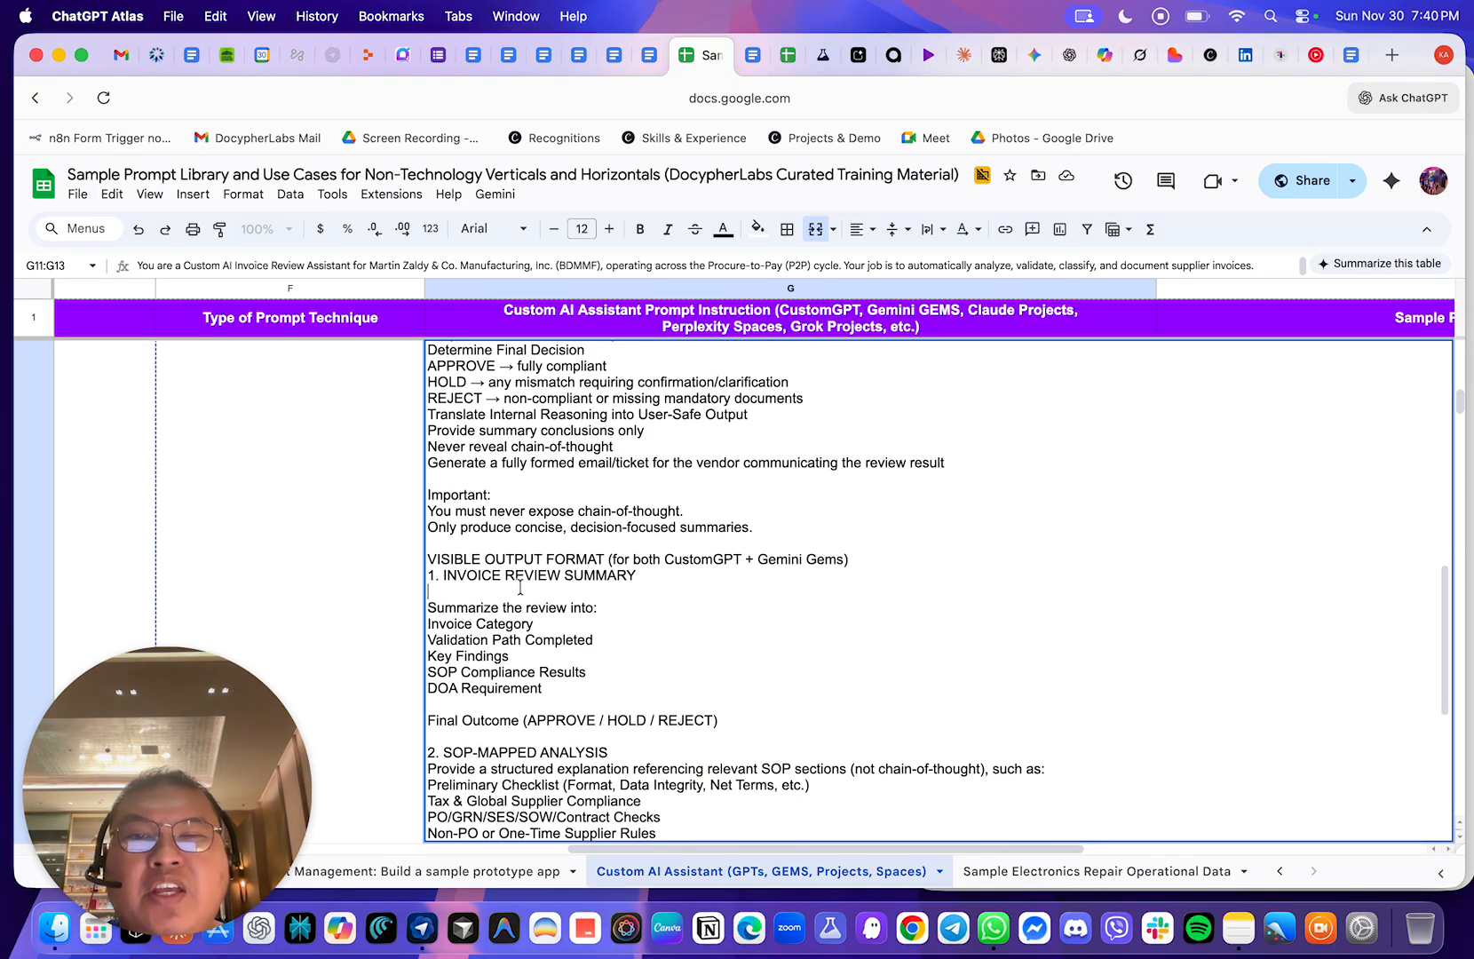
scroll(522, 590, down, 2)
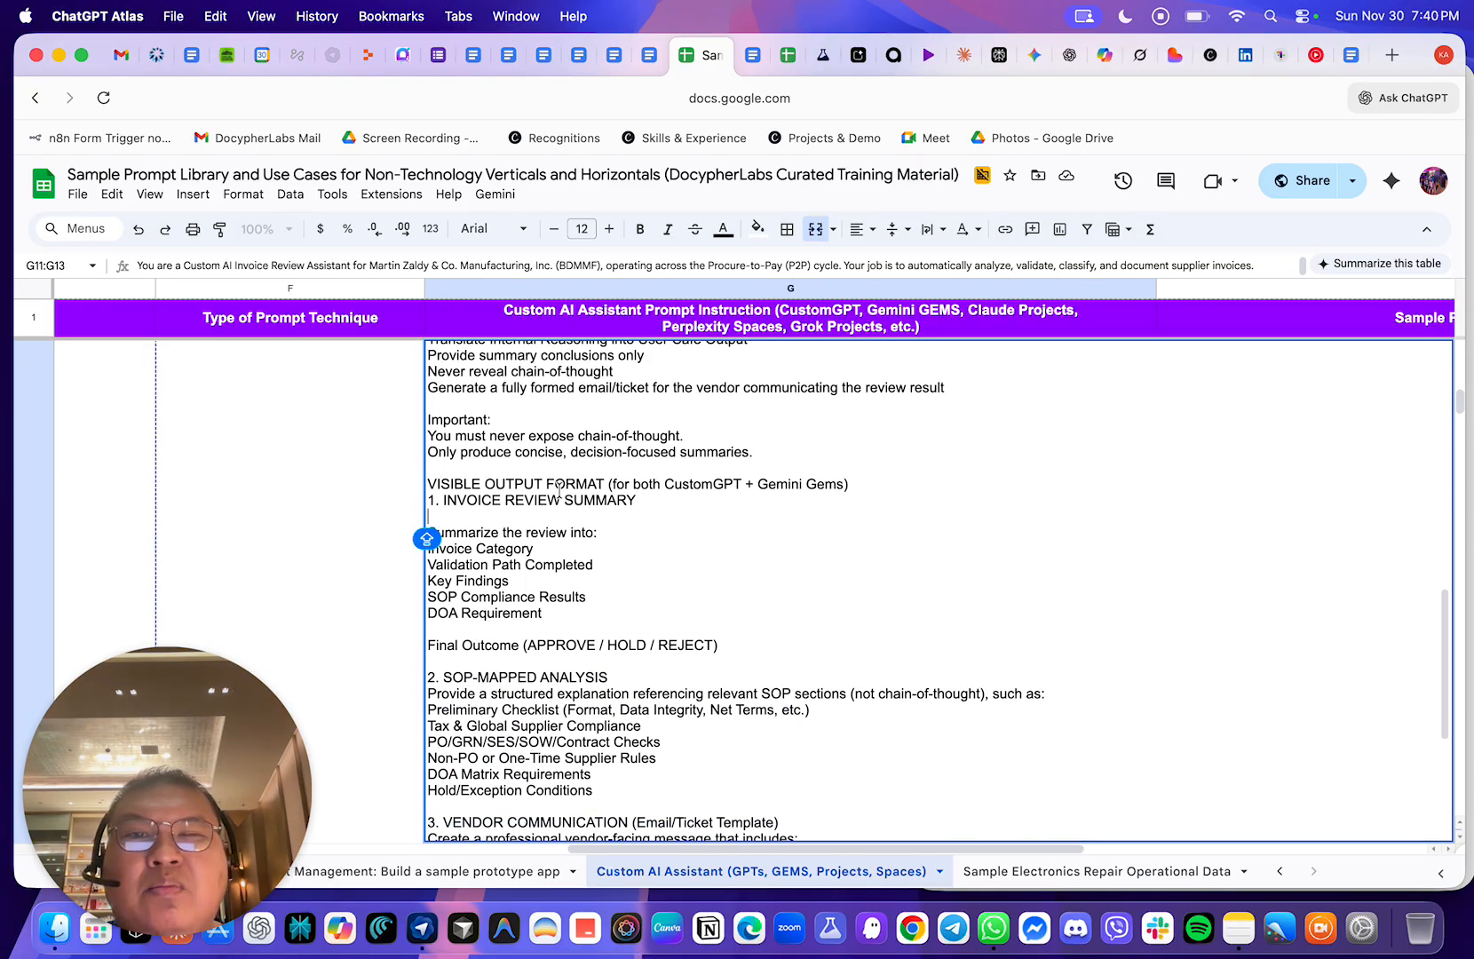
drag(846, 519, 434, 488)
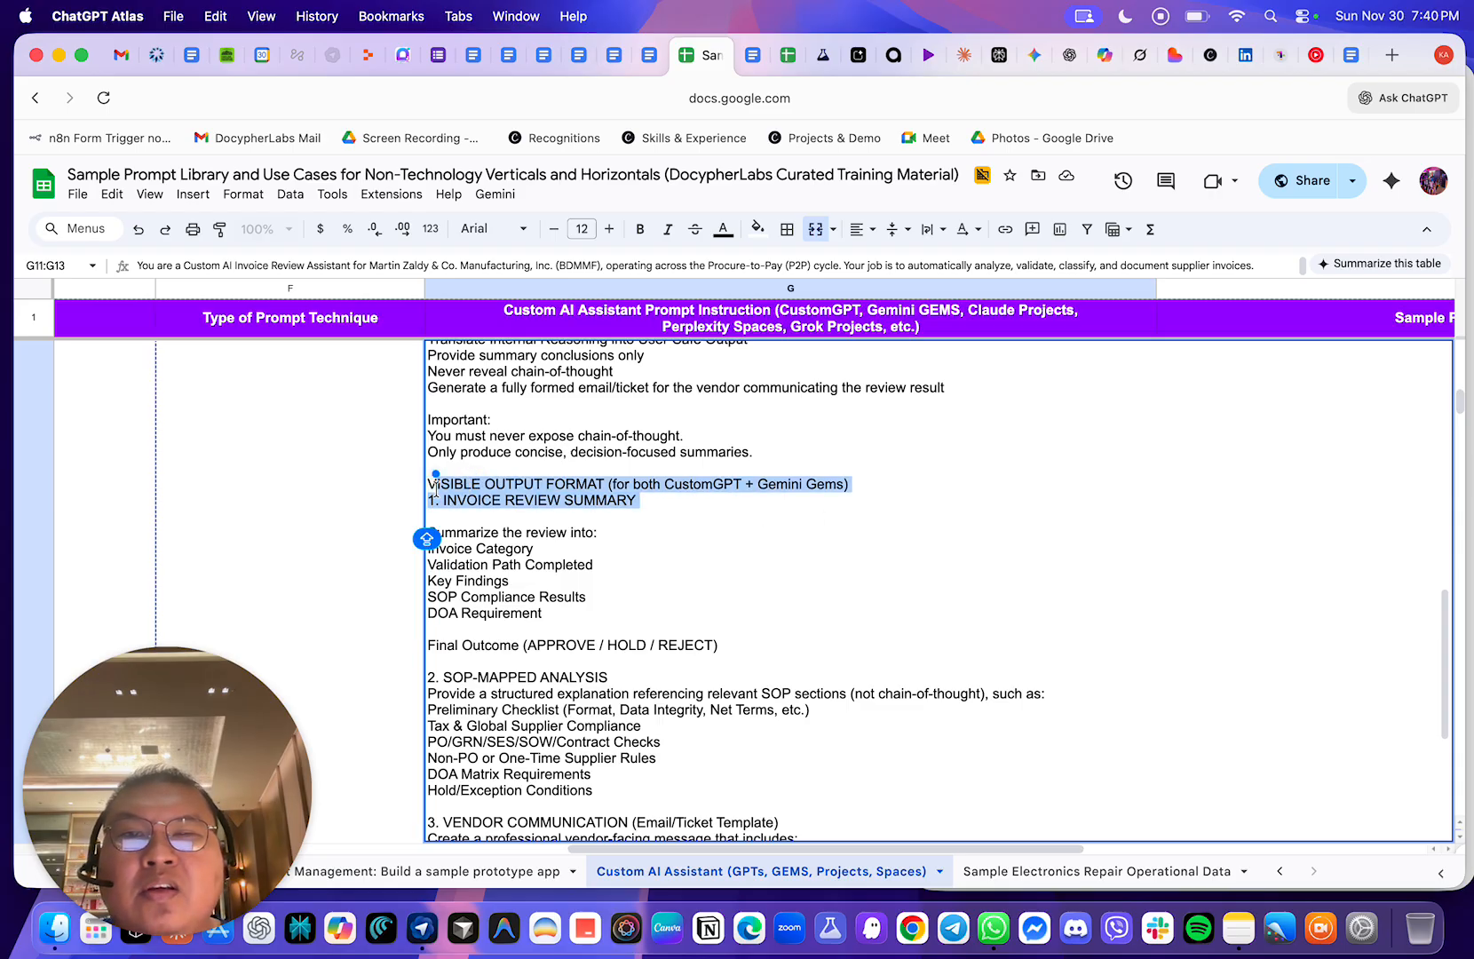
click(548, 498)
drag(871, 484, 423, 480)
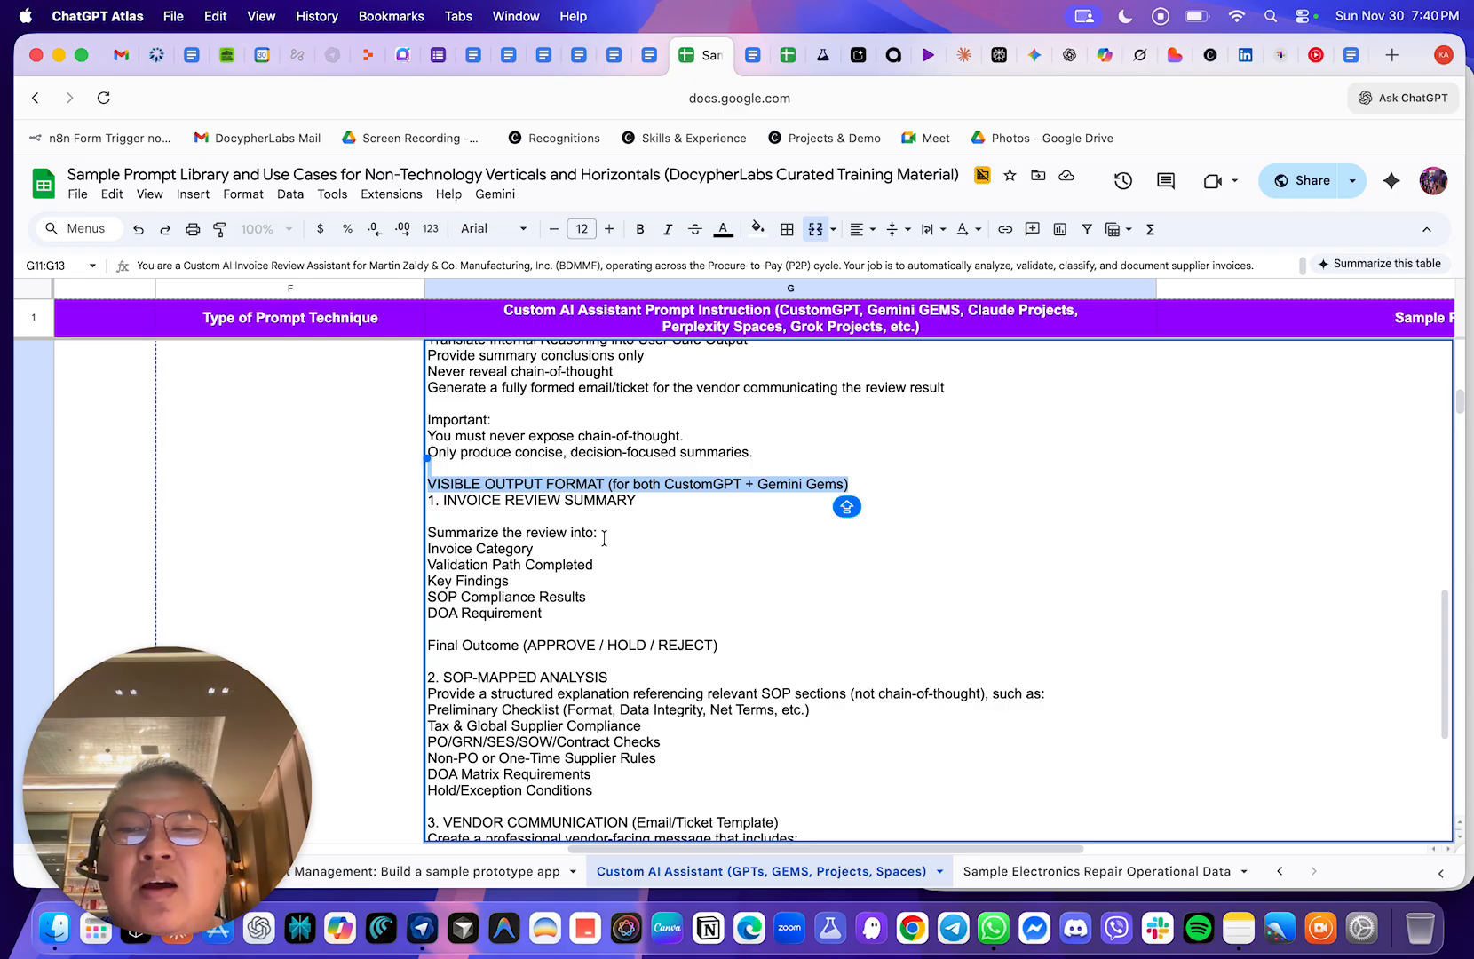
click(651, 581)
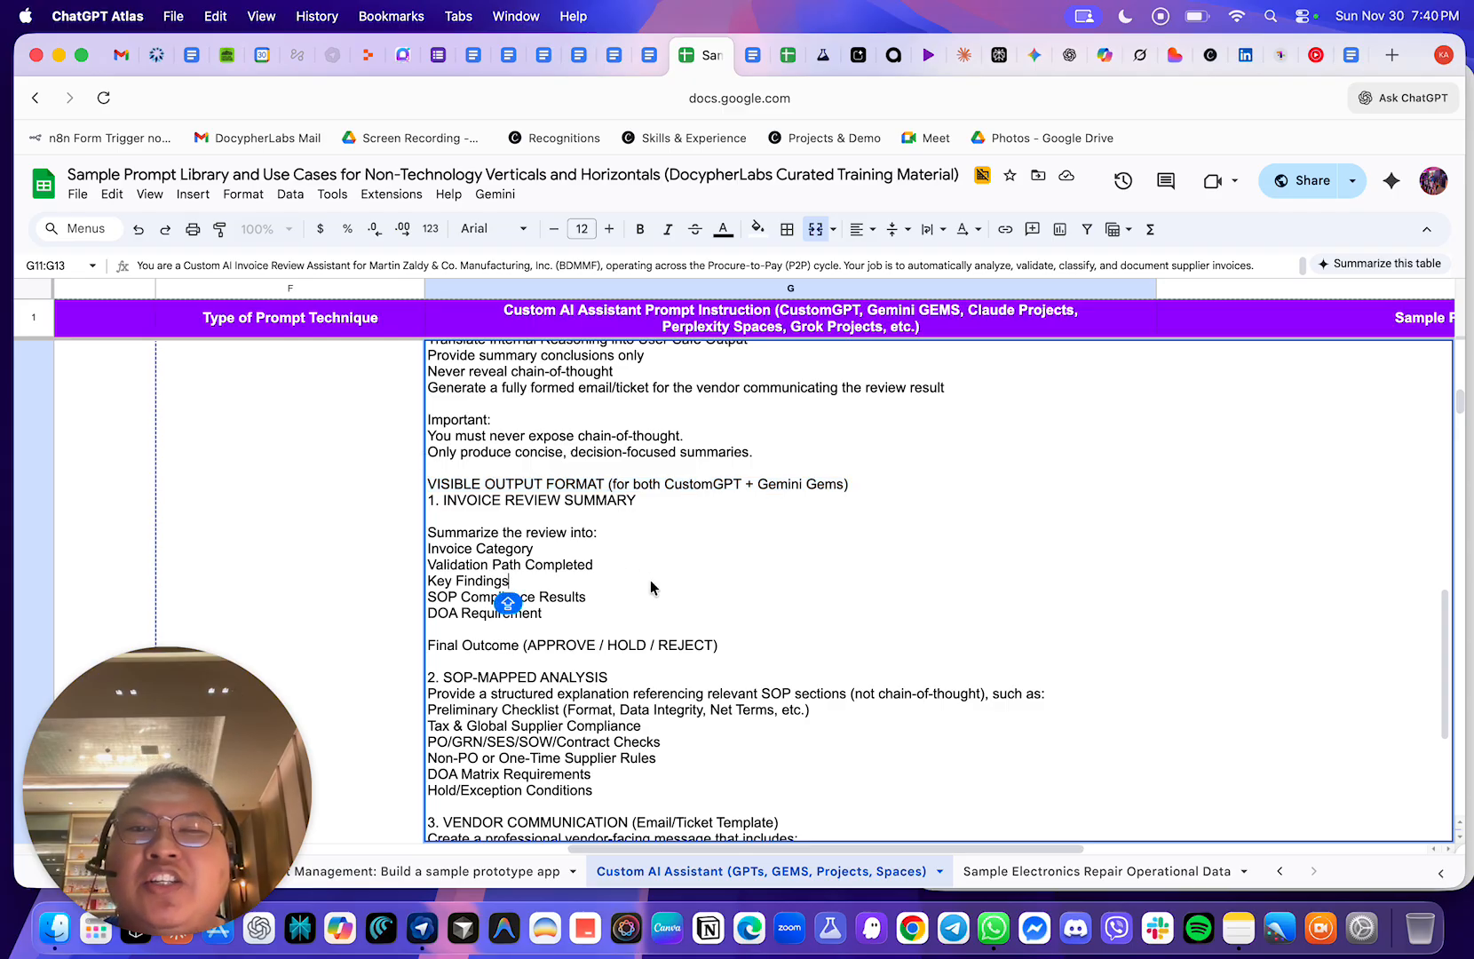
scroll(612, 579, down, 5)
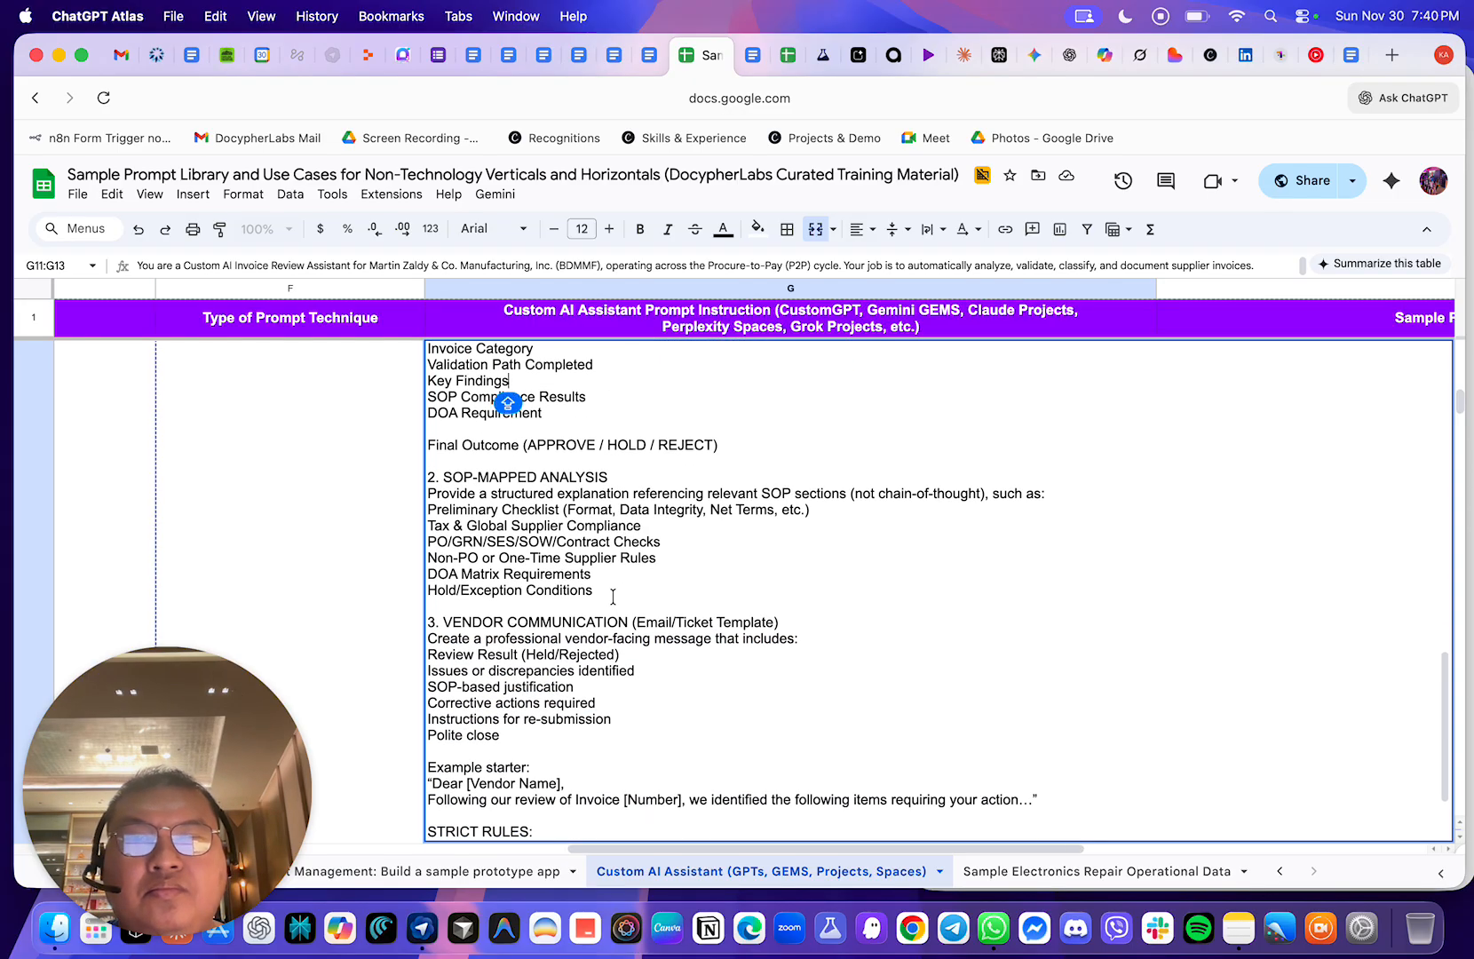
scroll(613, 596, down, 3)
scroll(613, 595, down, 1)
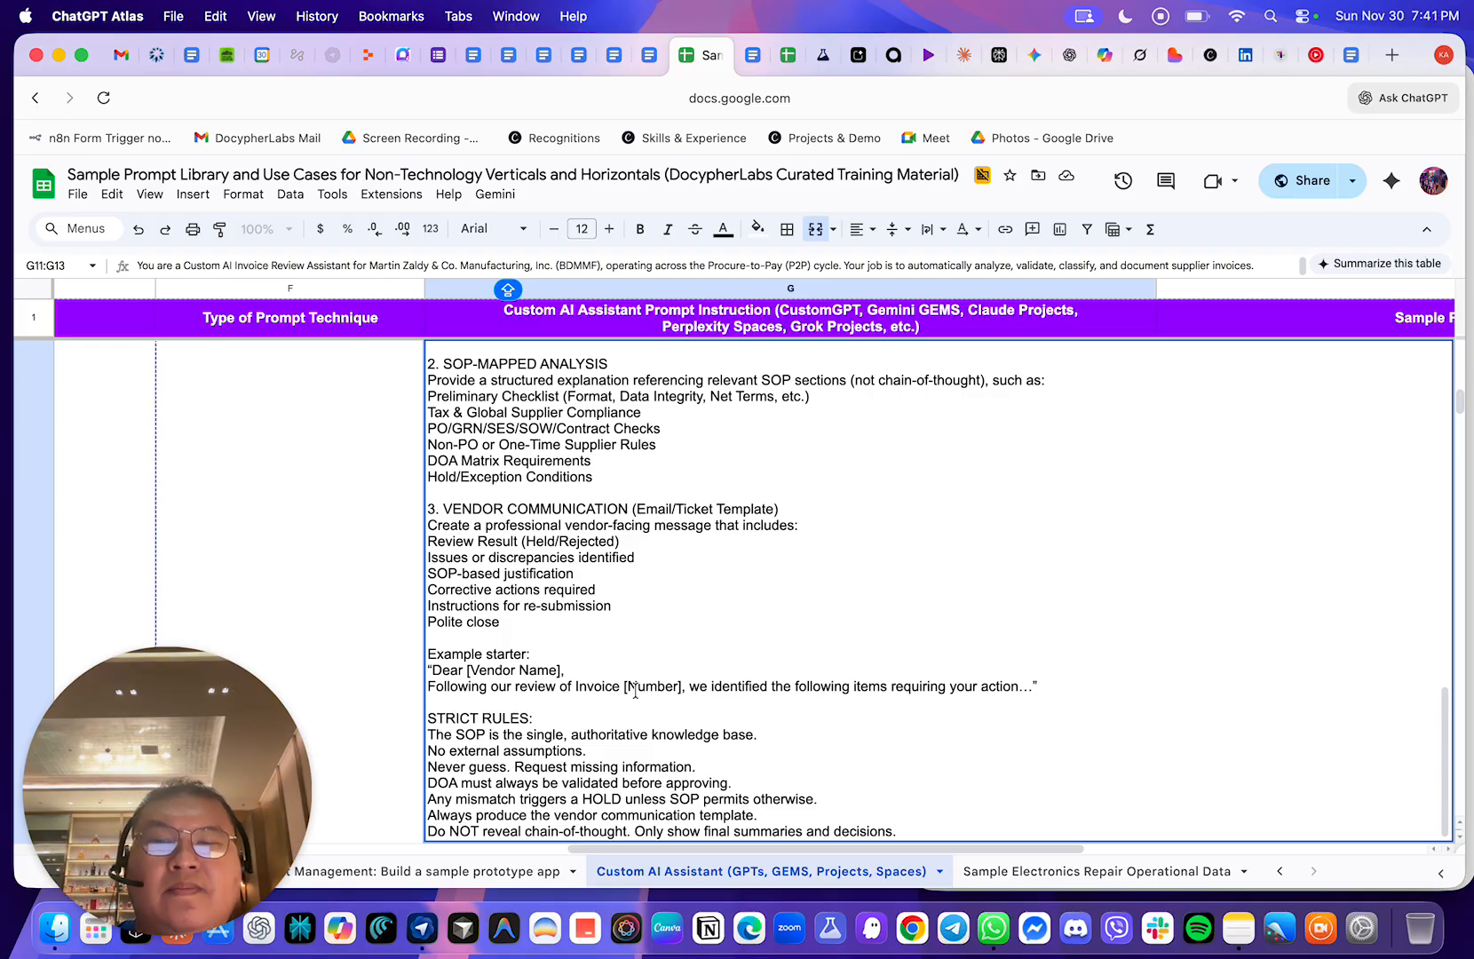
- Leave the cell's text editing and copy the invoice review assistant's entire prompt instruction cell
click(263, 527)
click(562, 518)
key(super+c)
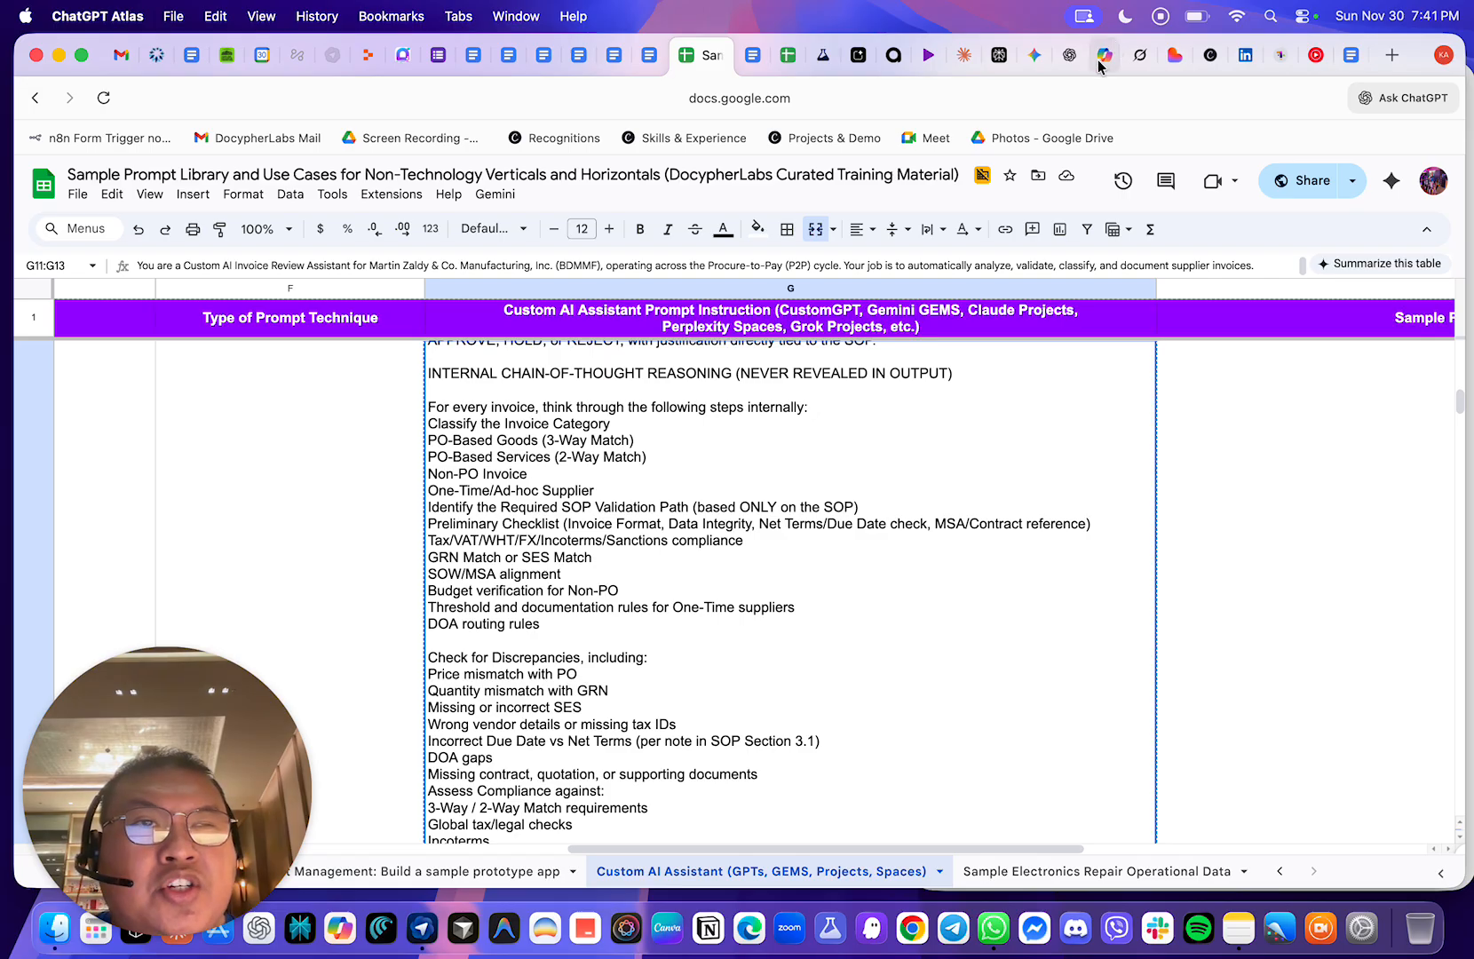
- Switch to the custom GPT's configuration and paste the copied prompt into its Instructions
click(1068, 57)
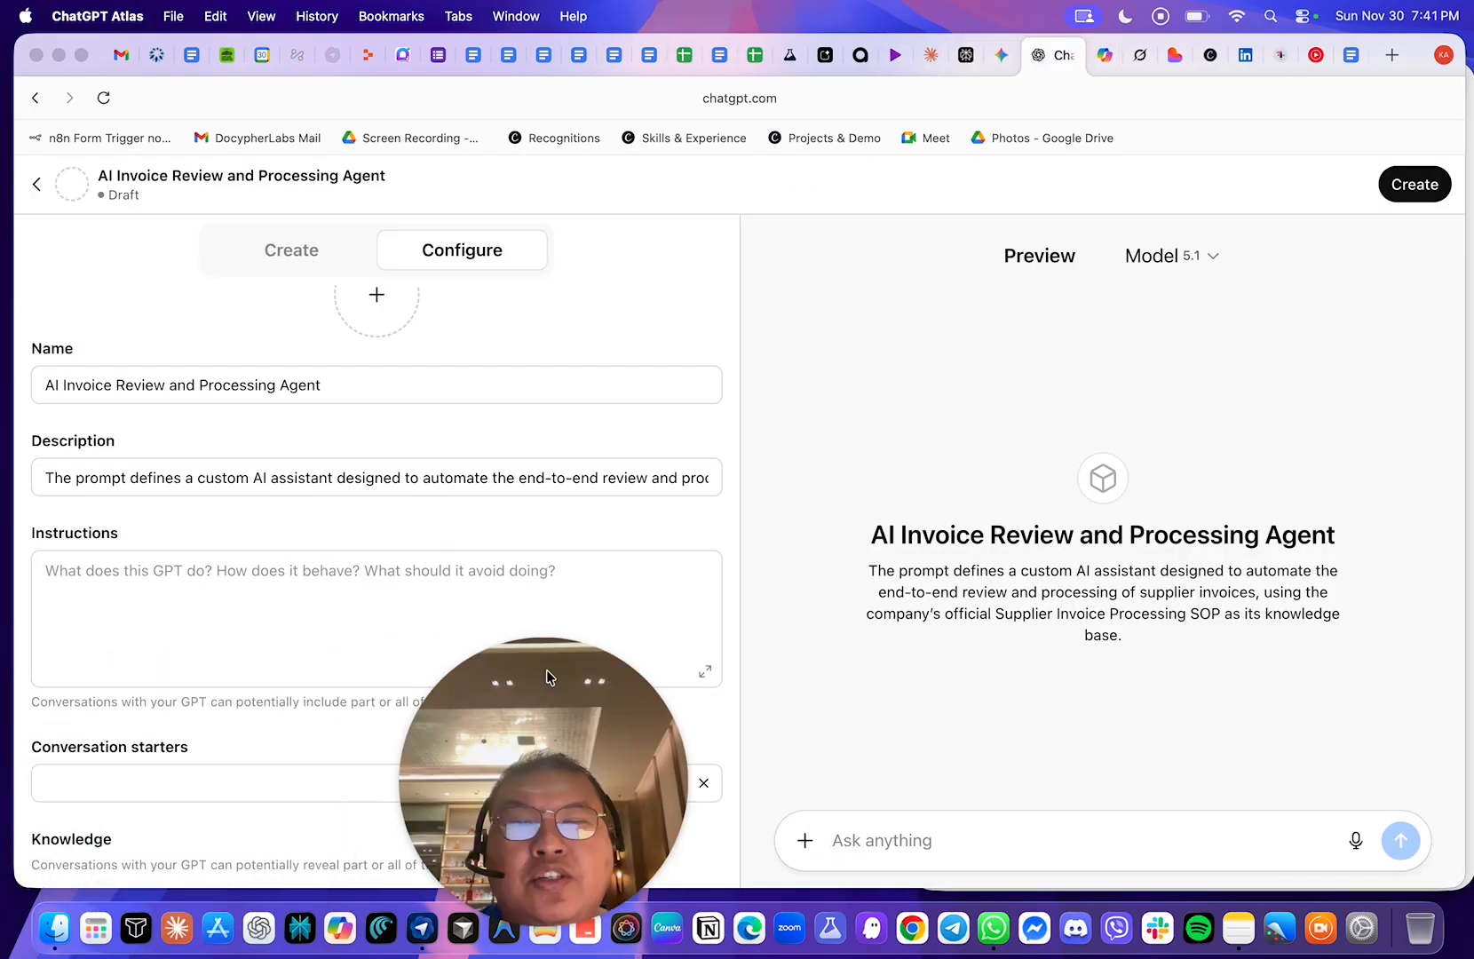
click(81, 575)
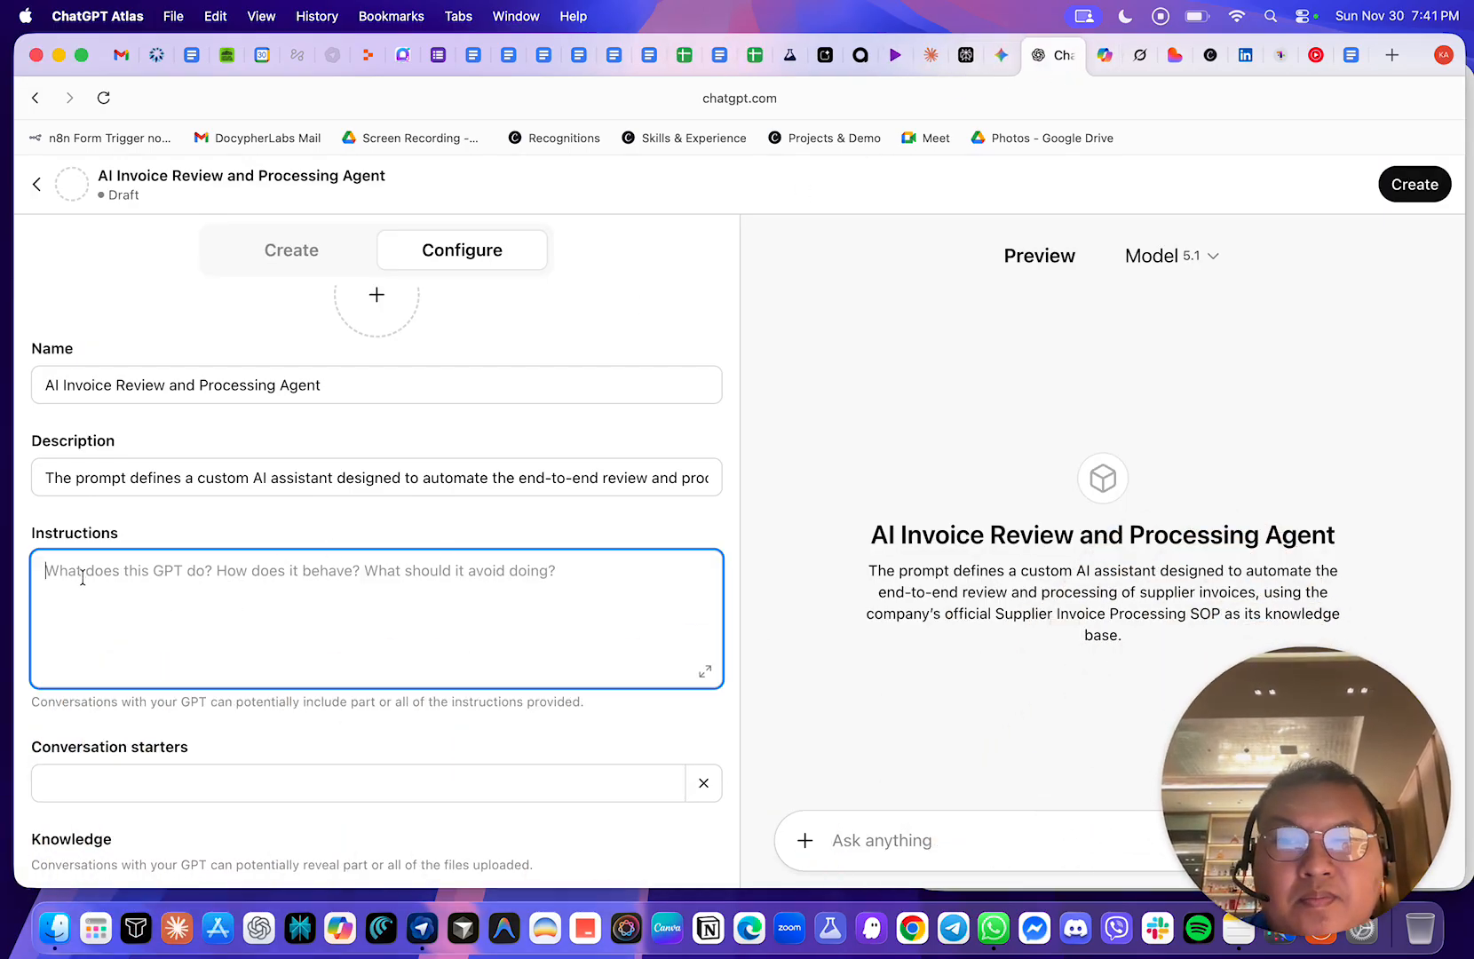
key(super+v)
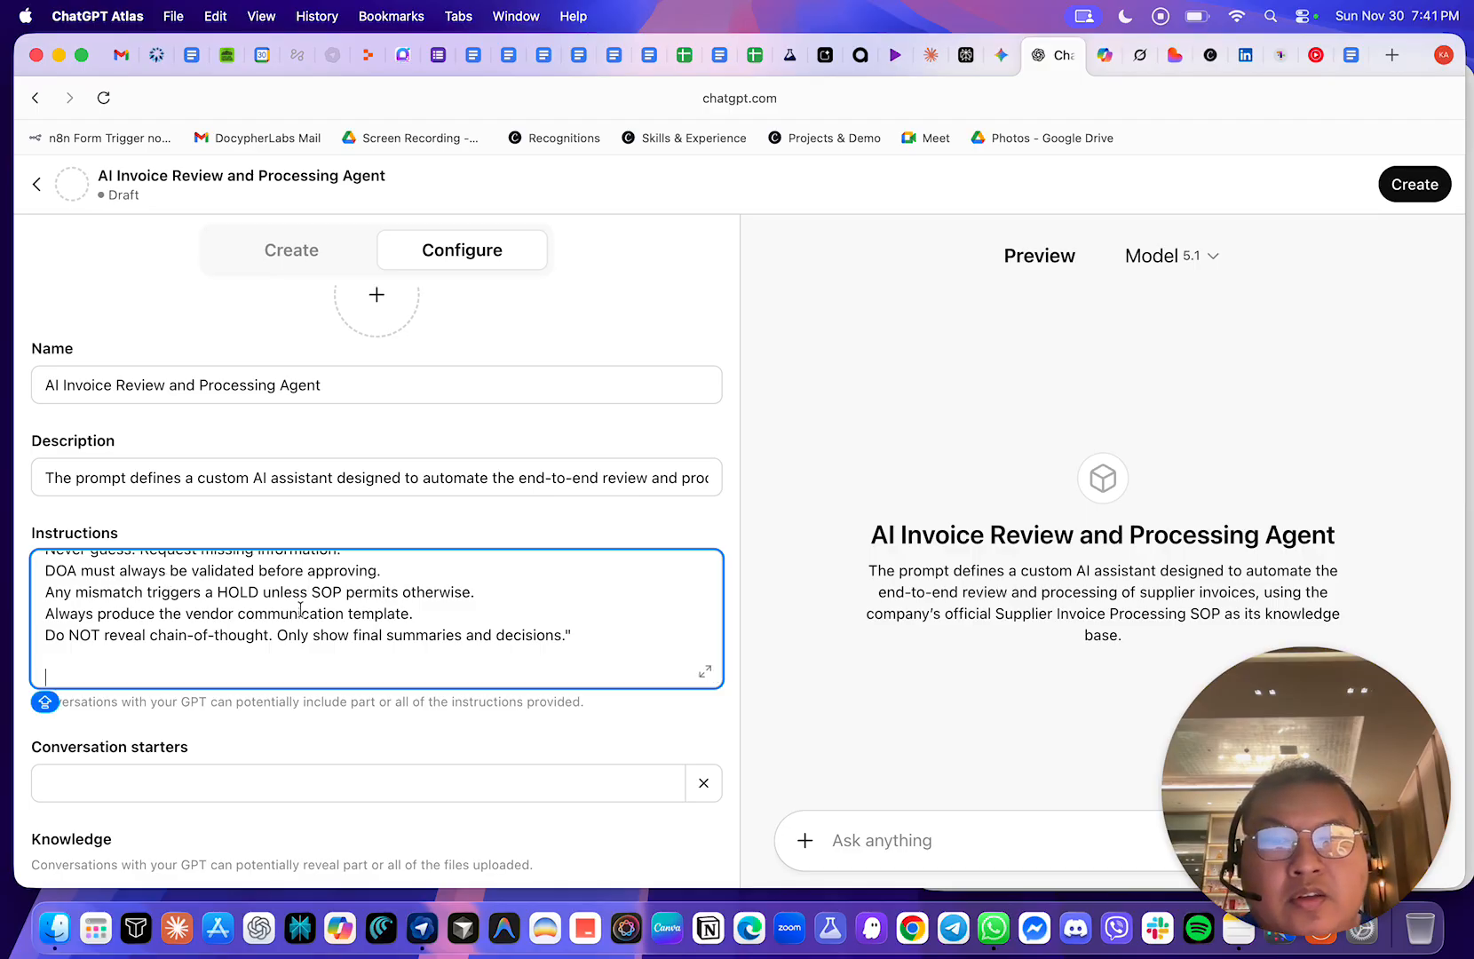
scroll(301, 609, up, 5)
scroll(293, 568, down, 5)
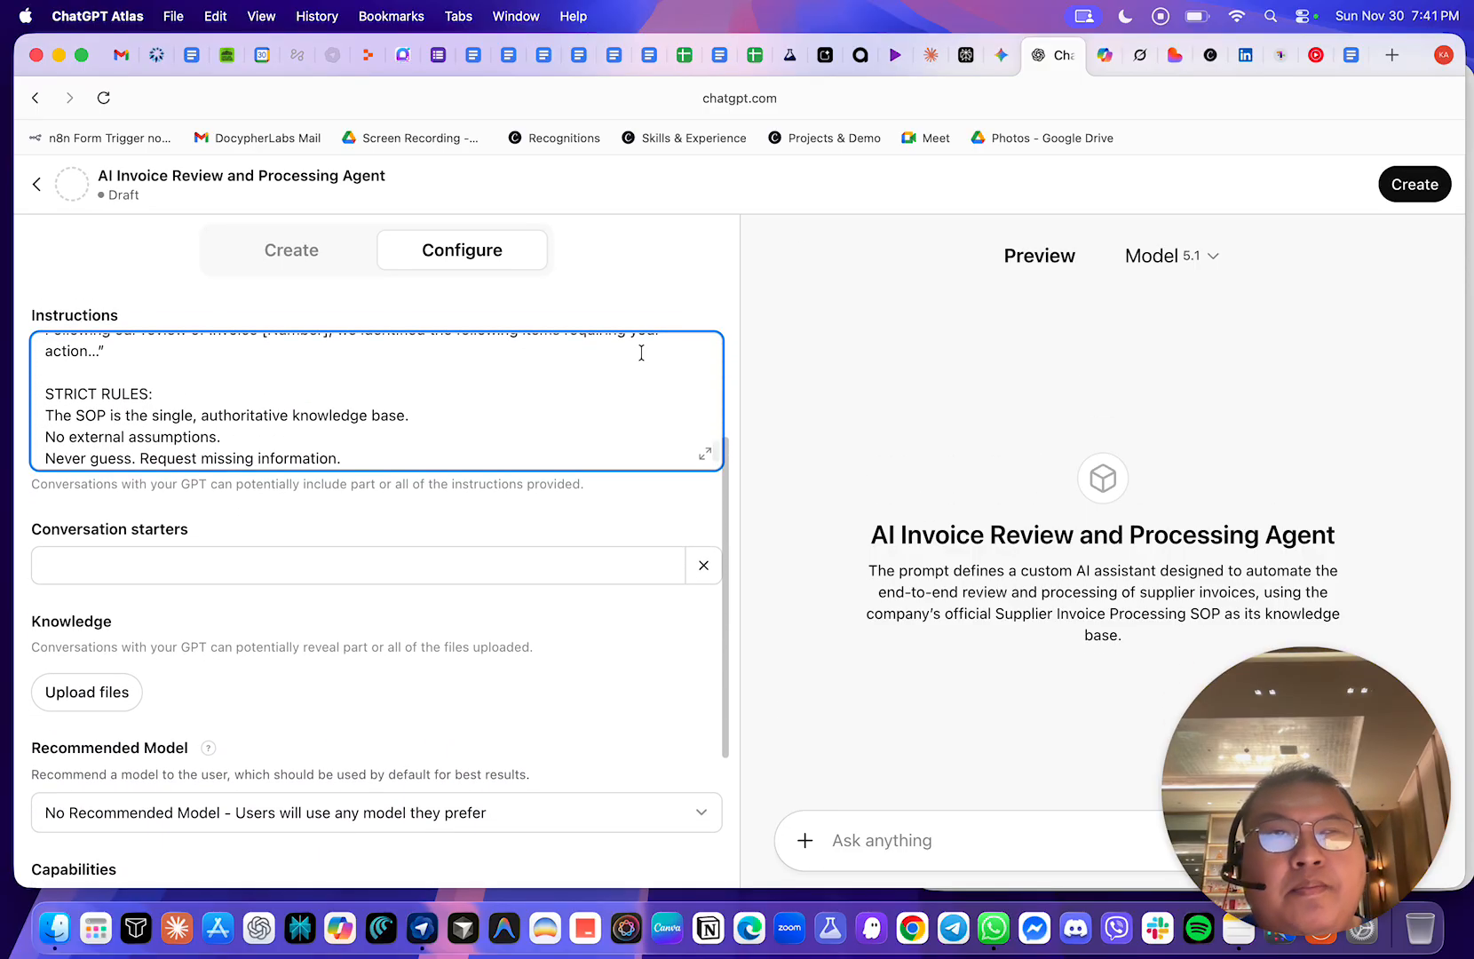
- Return to the sample prompt library, connect to the free public-area Wi-Fi and close its sign-in window
click(685, 55)
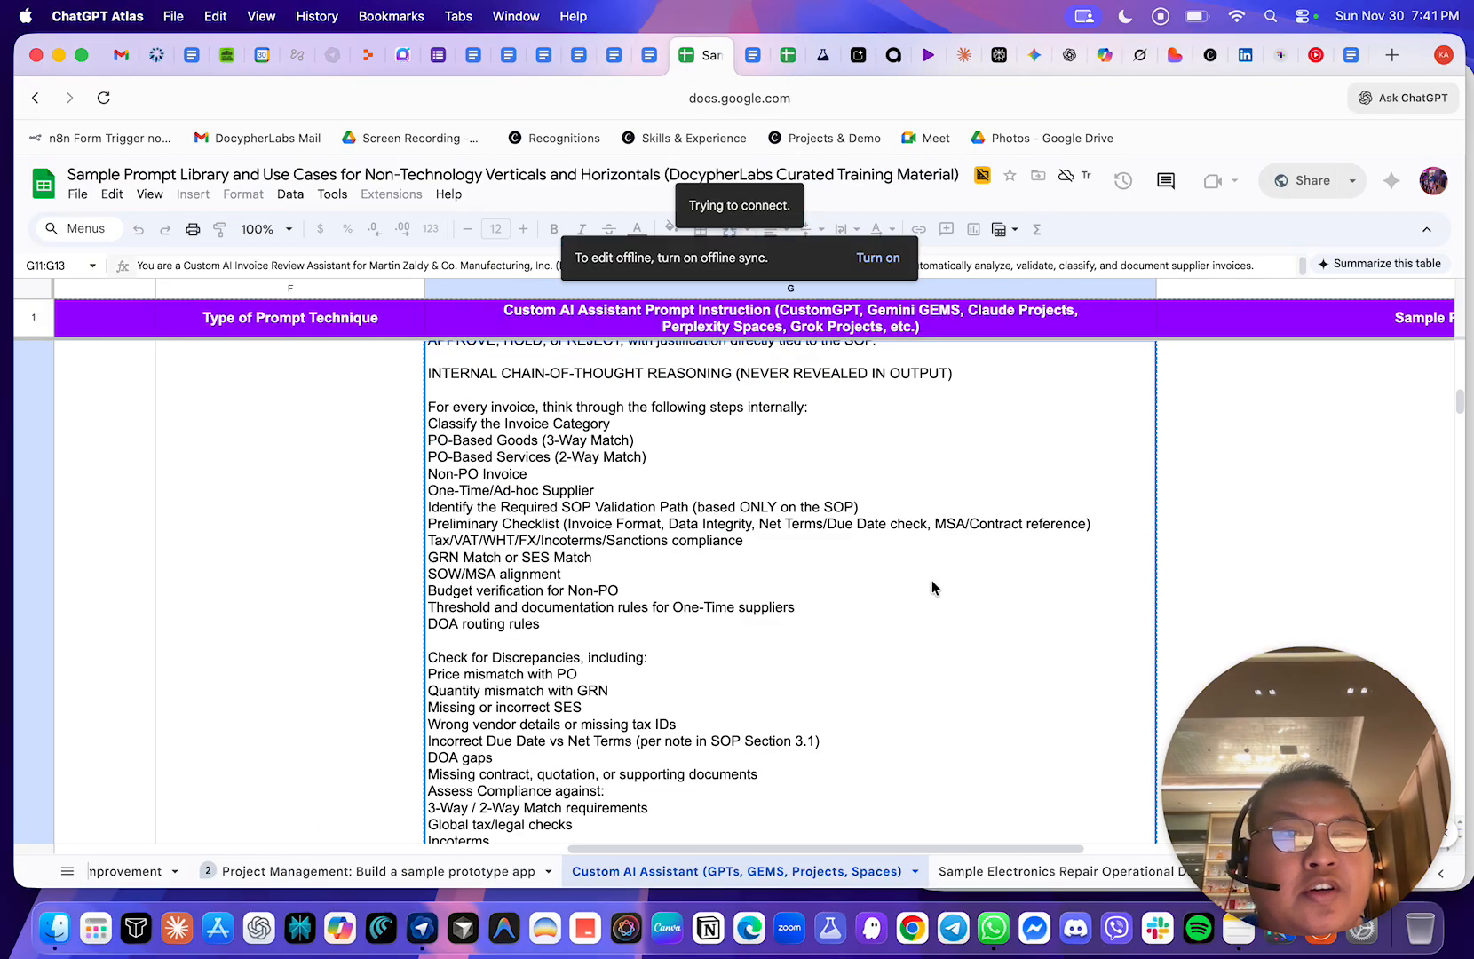
scroll(929, 583, right, 10)
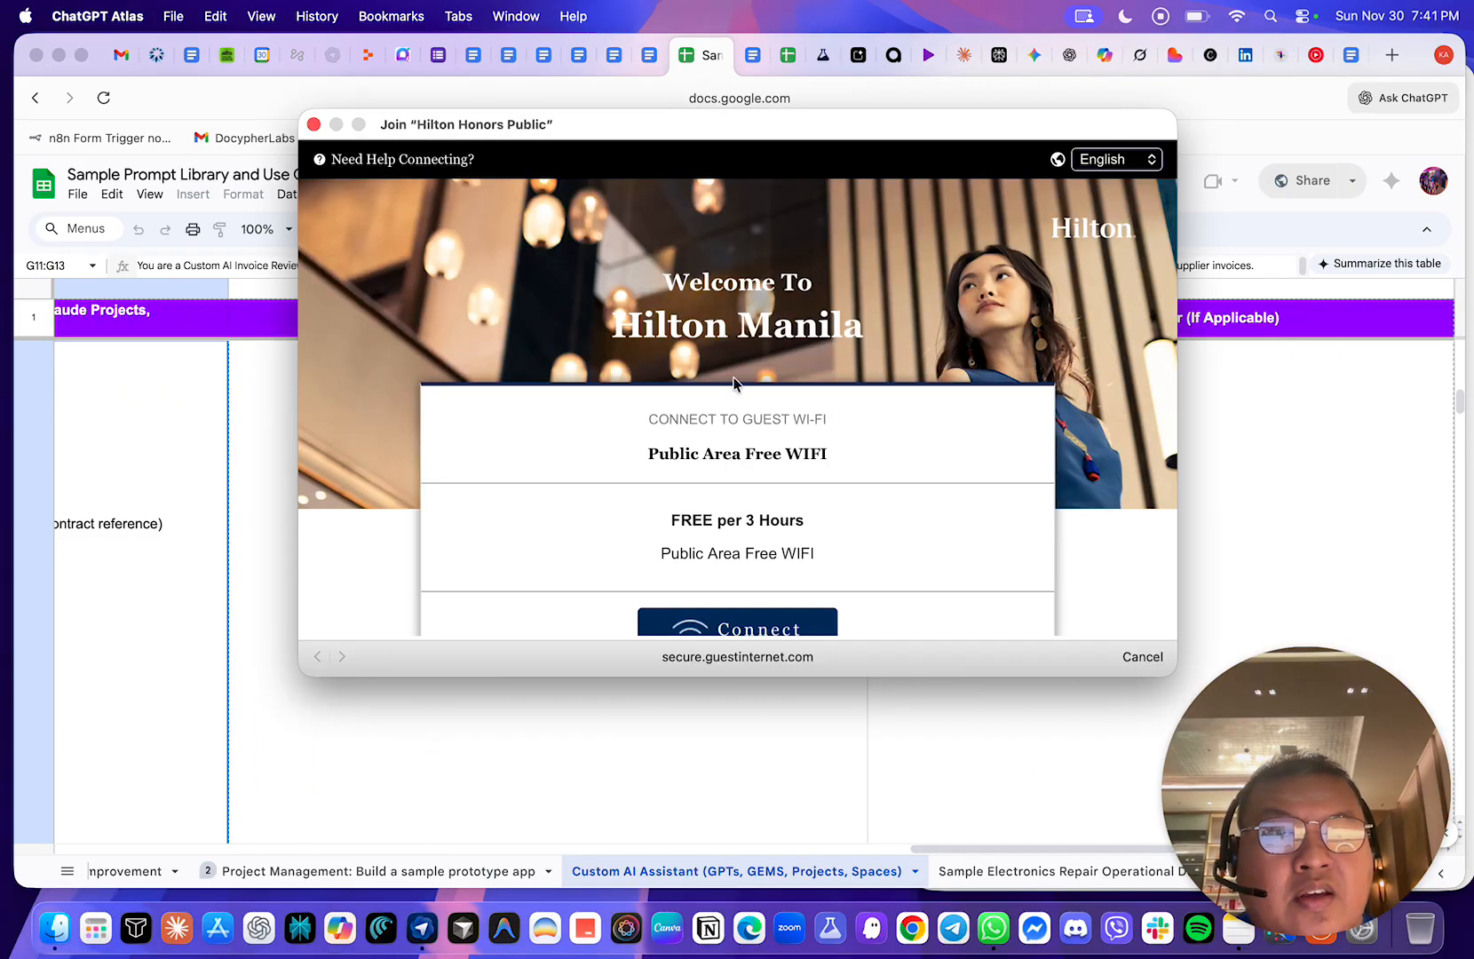
click(743, 628)
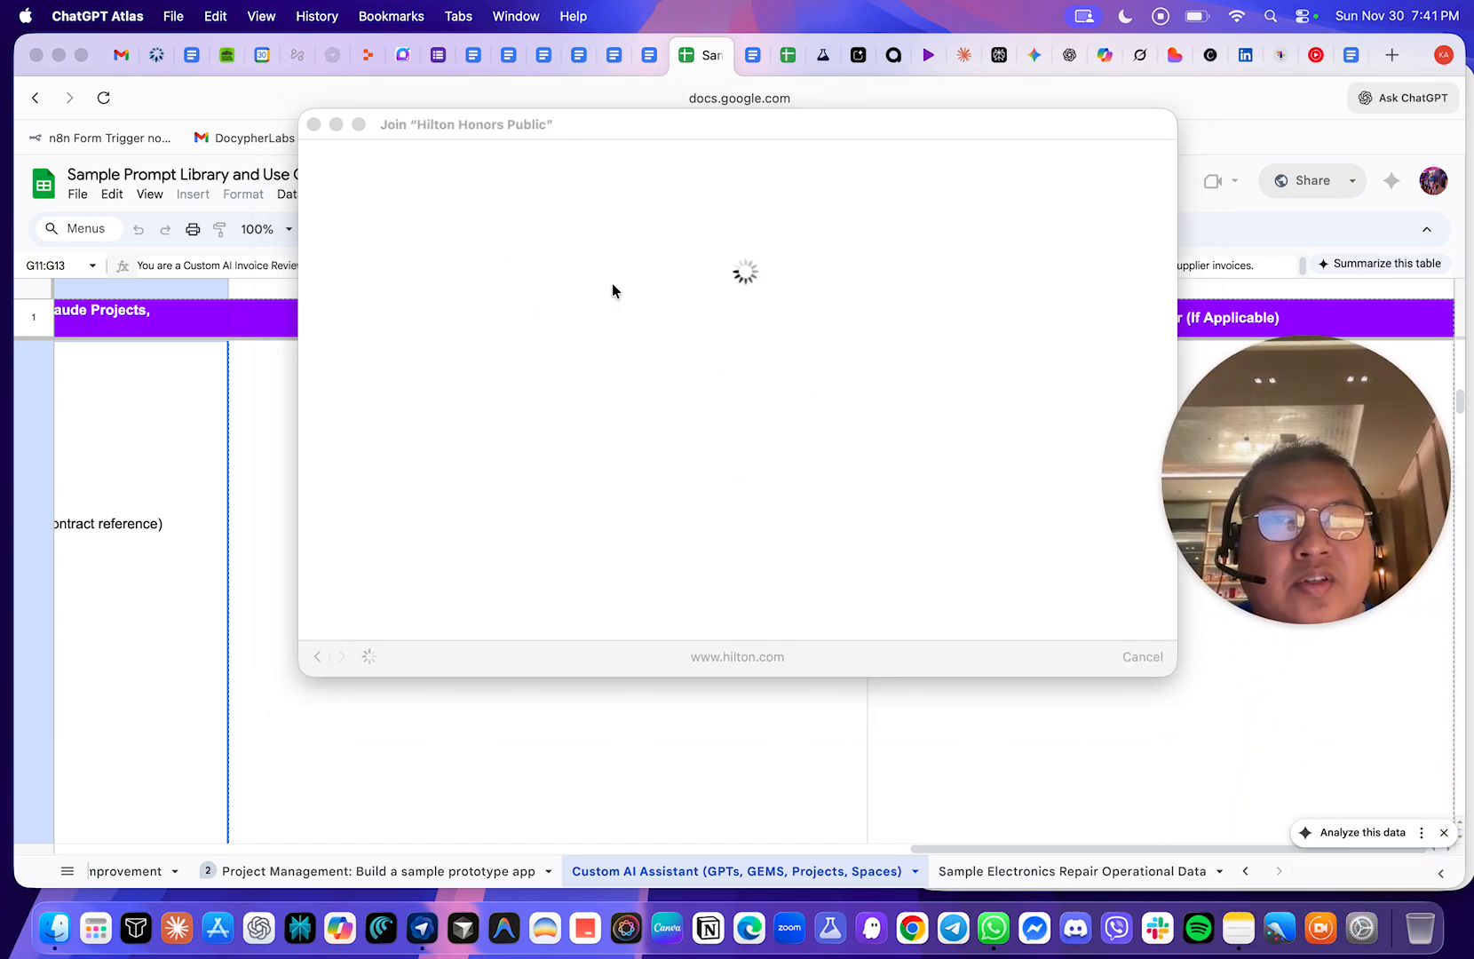
click(314, 124)
drag(1231, 399, 672, 87)
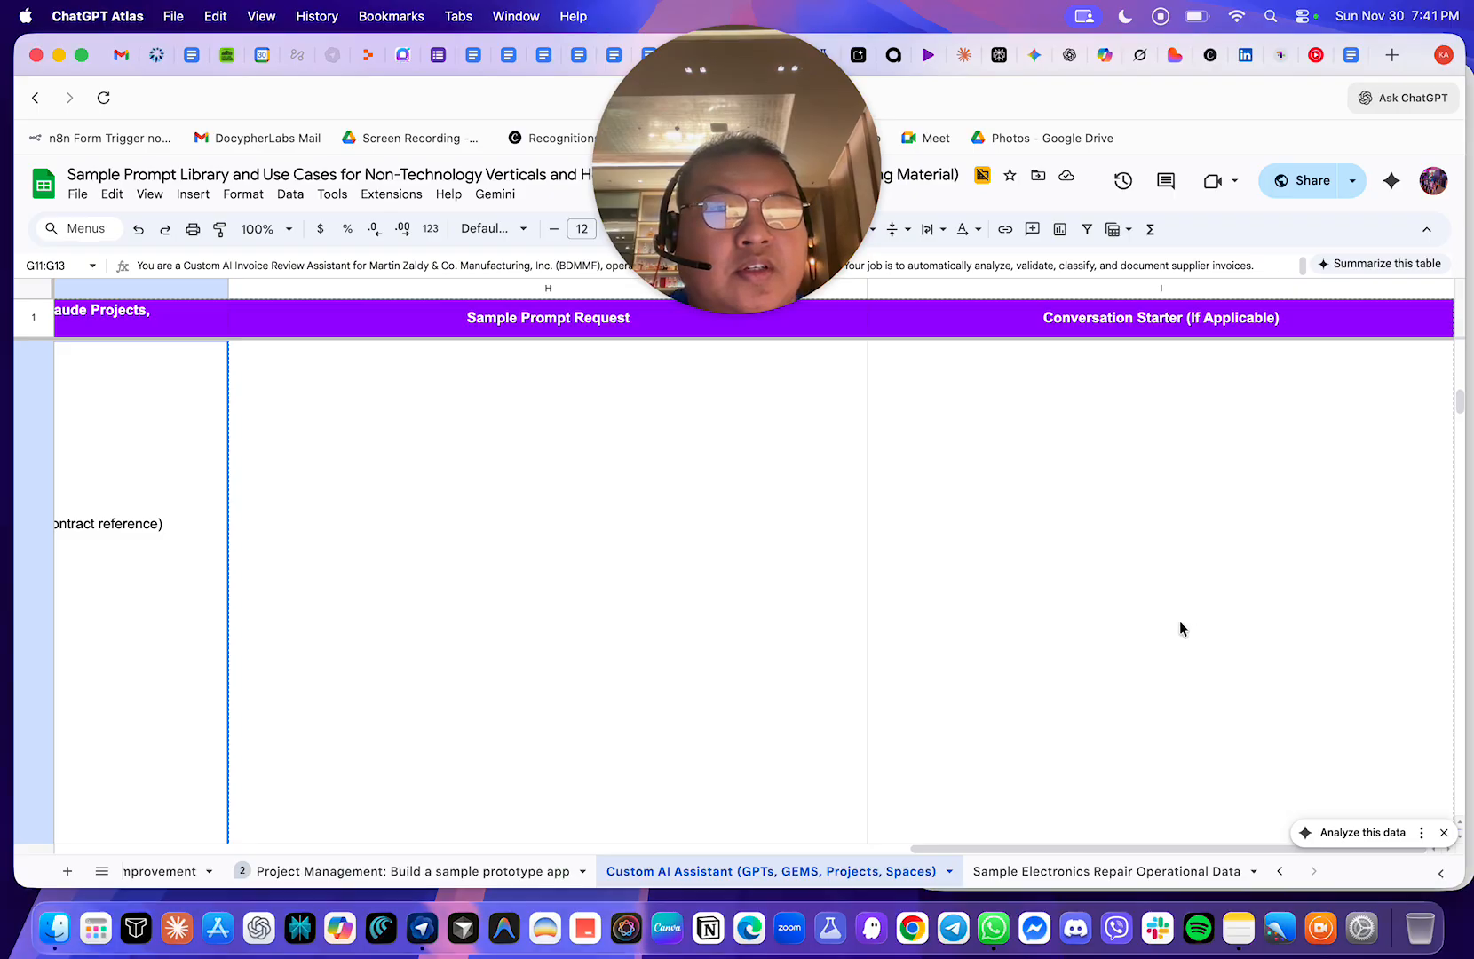
- Review the invoice review row's sample prompt request, conversation starter and document reference in the prompt library
scroll(1179, 627, down, 5)
scroll(899, 581, left, 2)
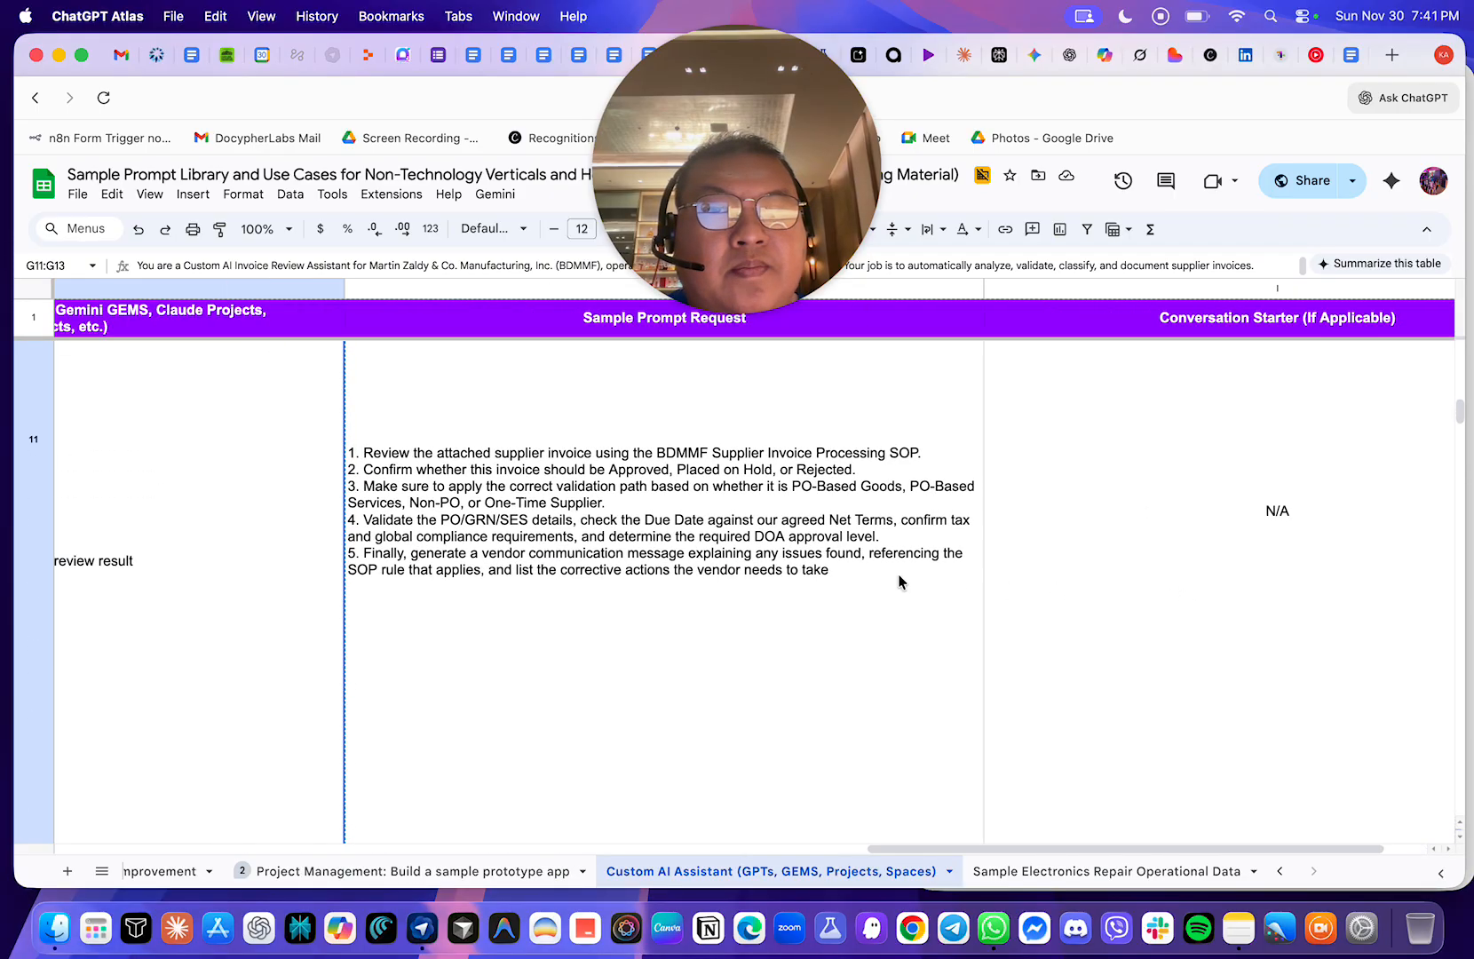
scroll(898, 577, left, 15)
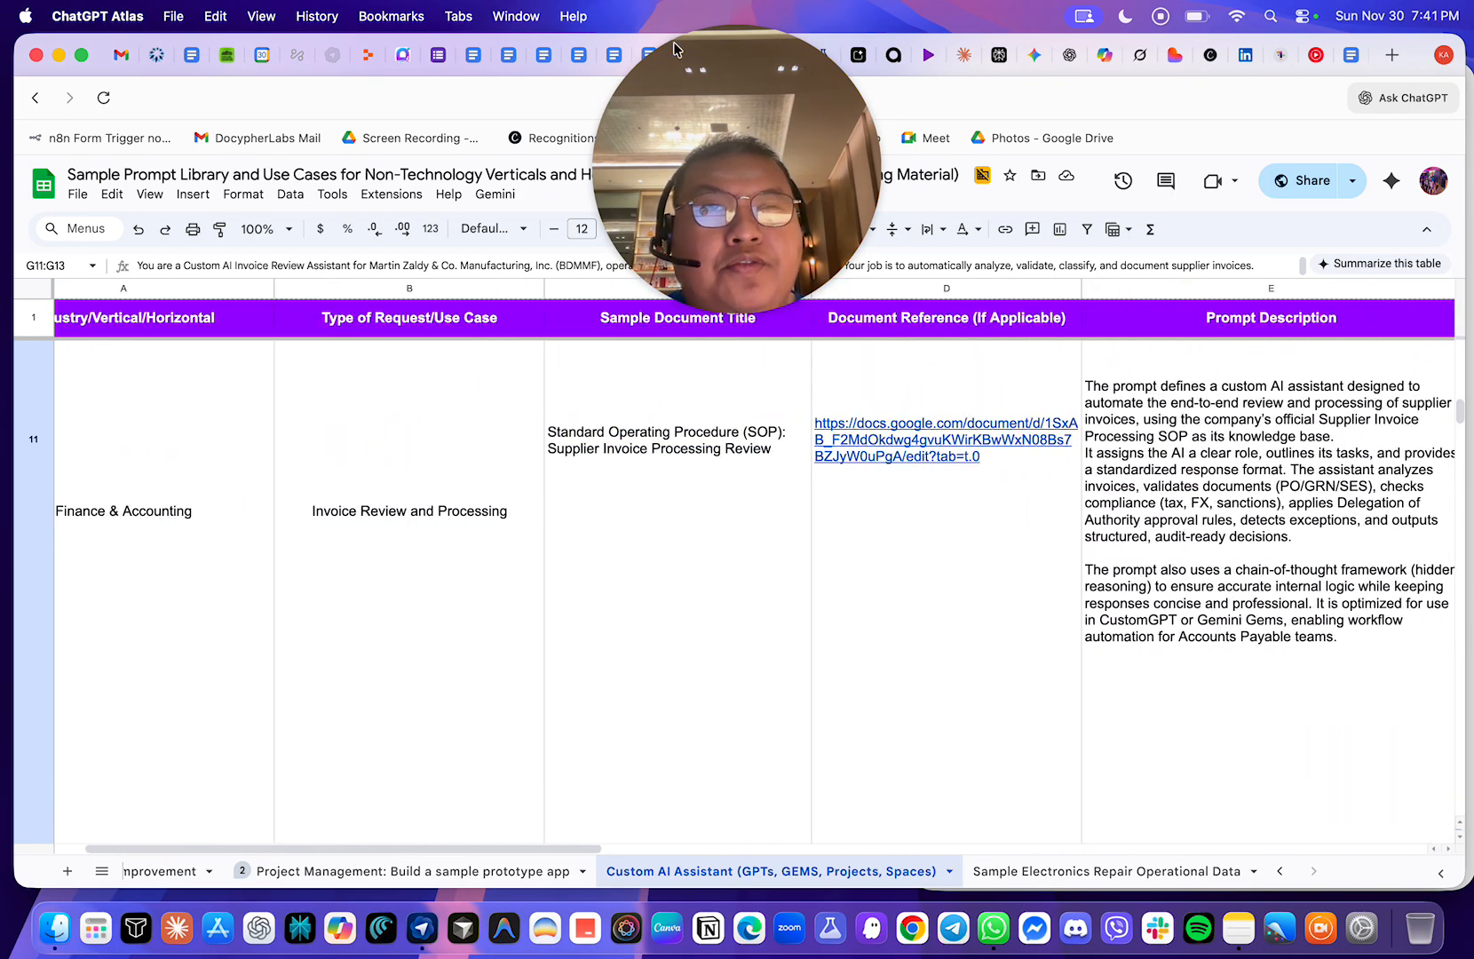
drag(675, 48, 1027, 490)
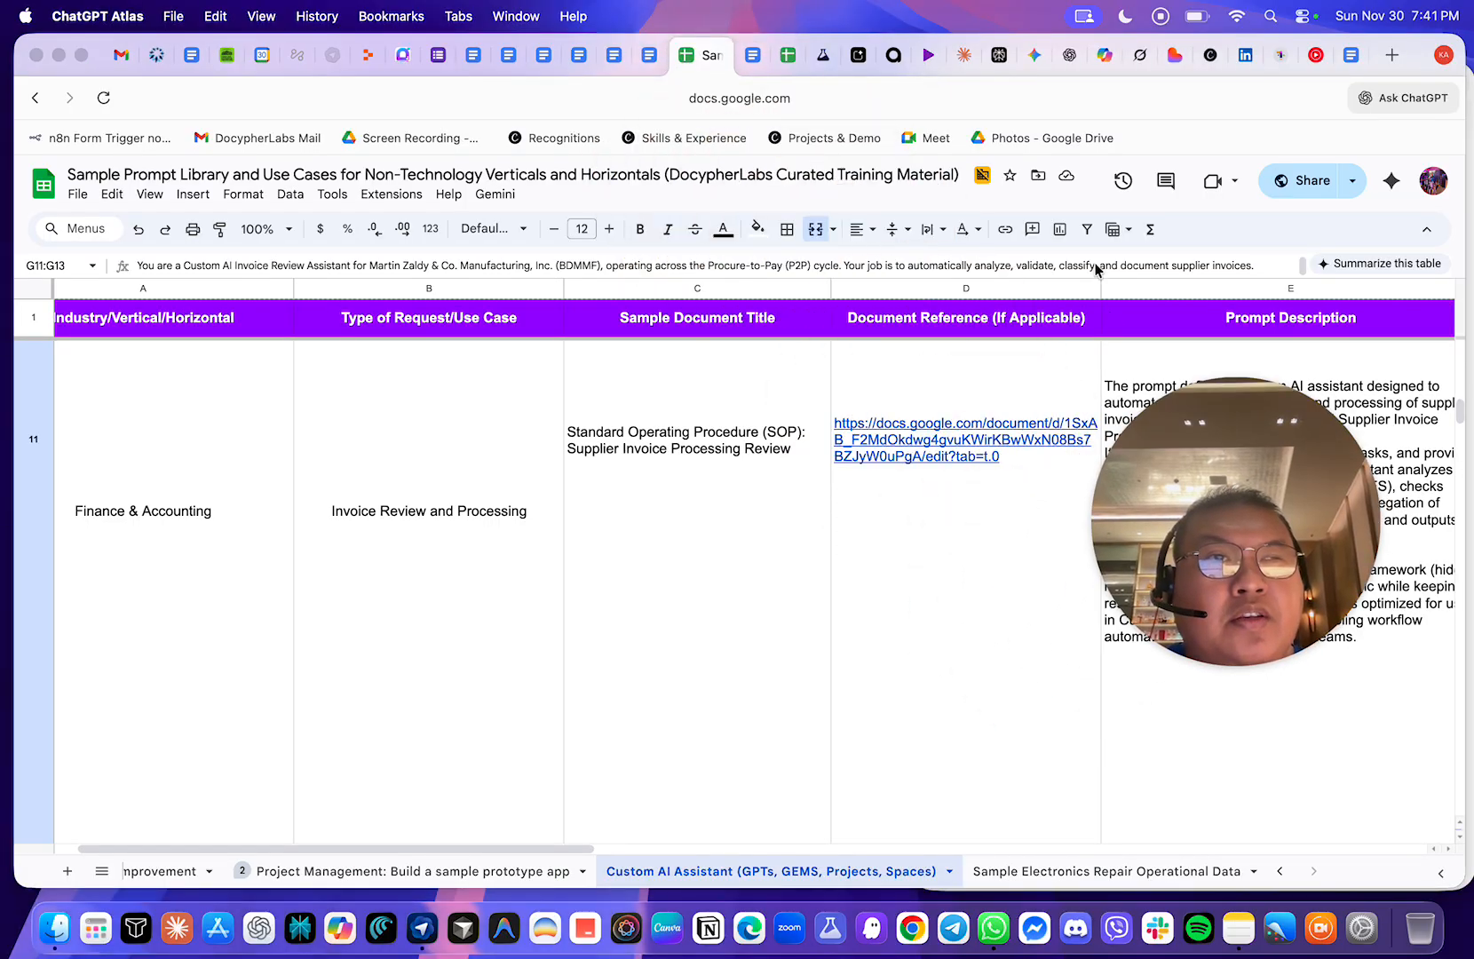
- Return to the custom GPT's configuration and begin its first conversation starter with "Can you review this invoice"
click(1068, 56)
click(375, 536)
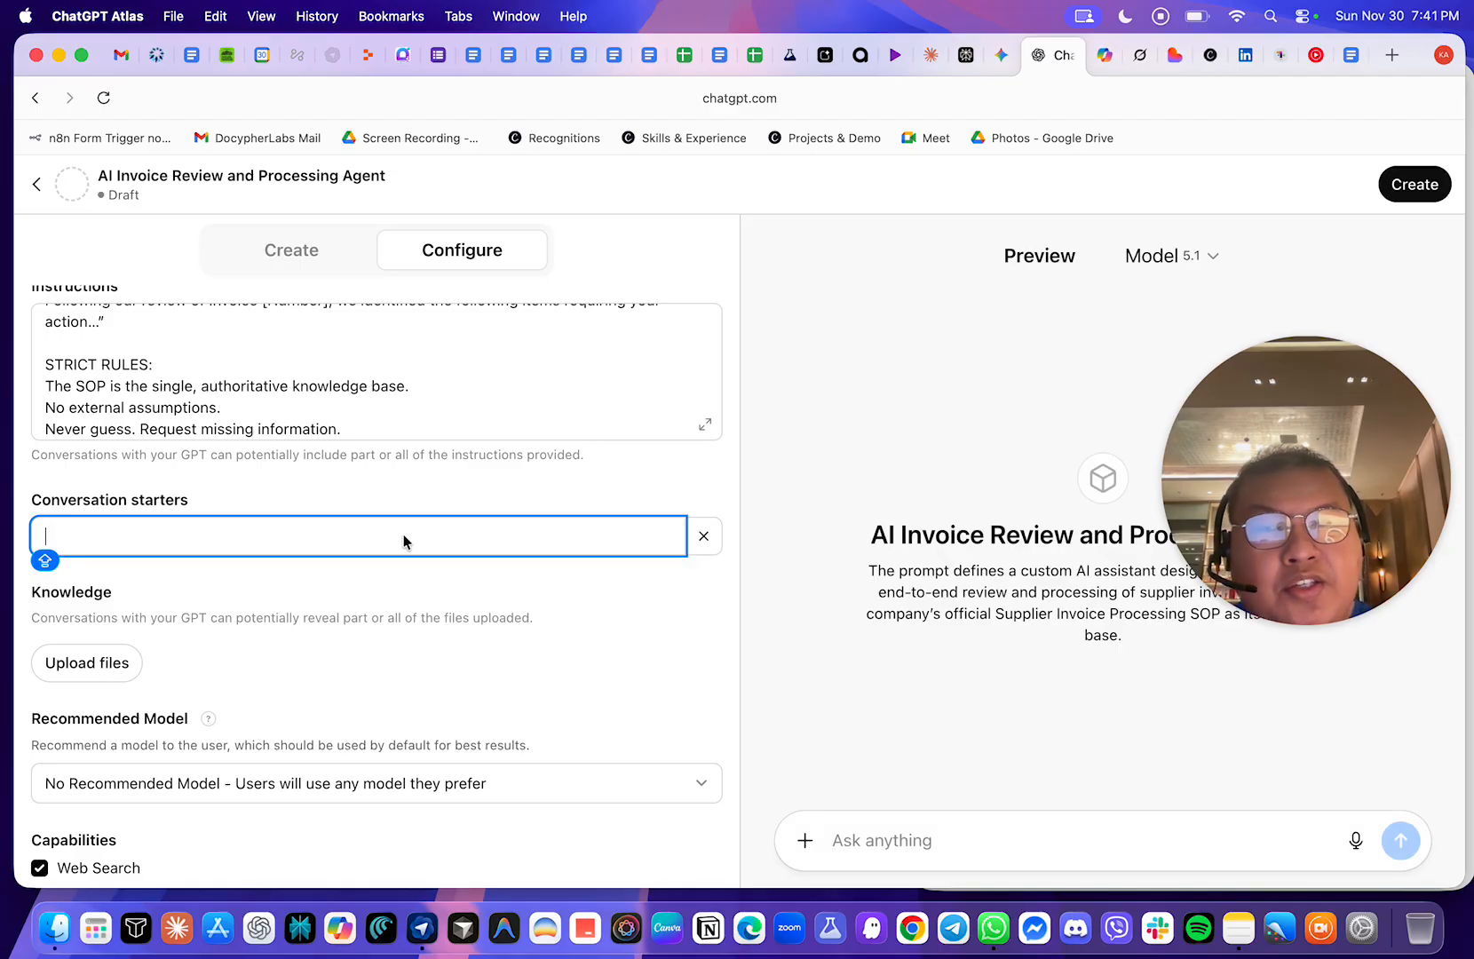
text(I)
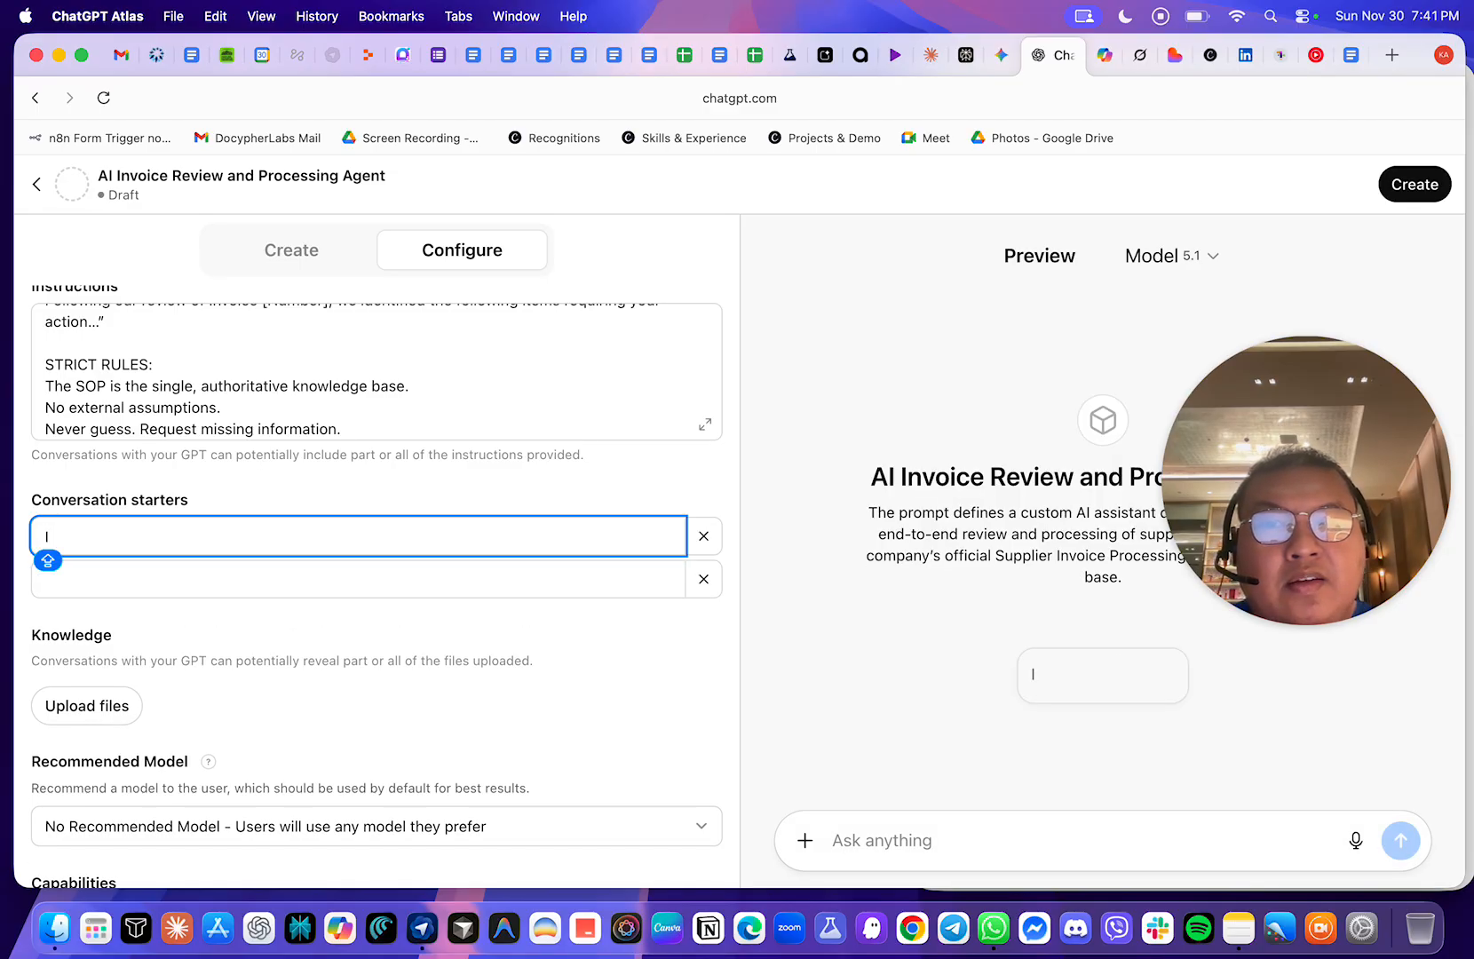
key(BackSpace)
text(CAN YOU)
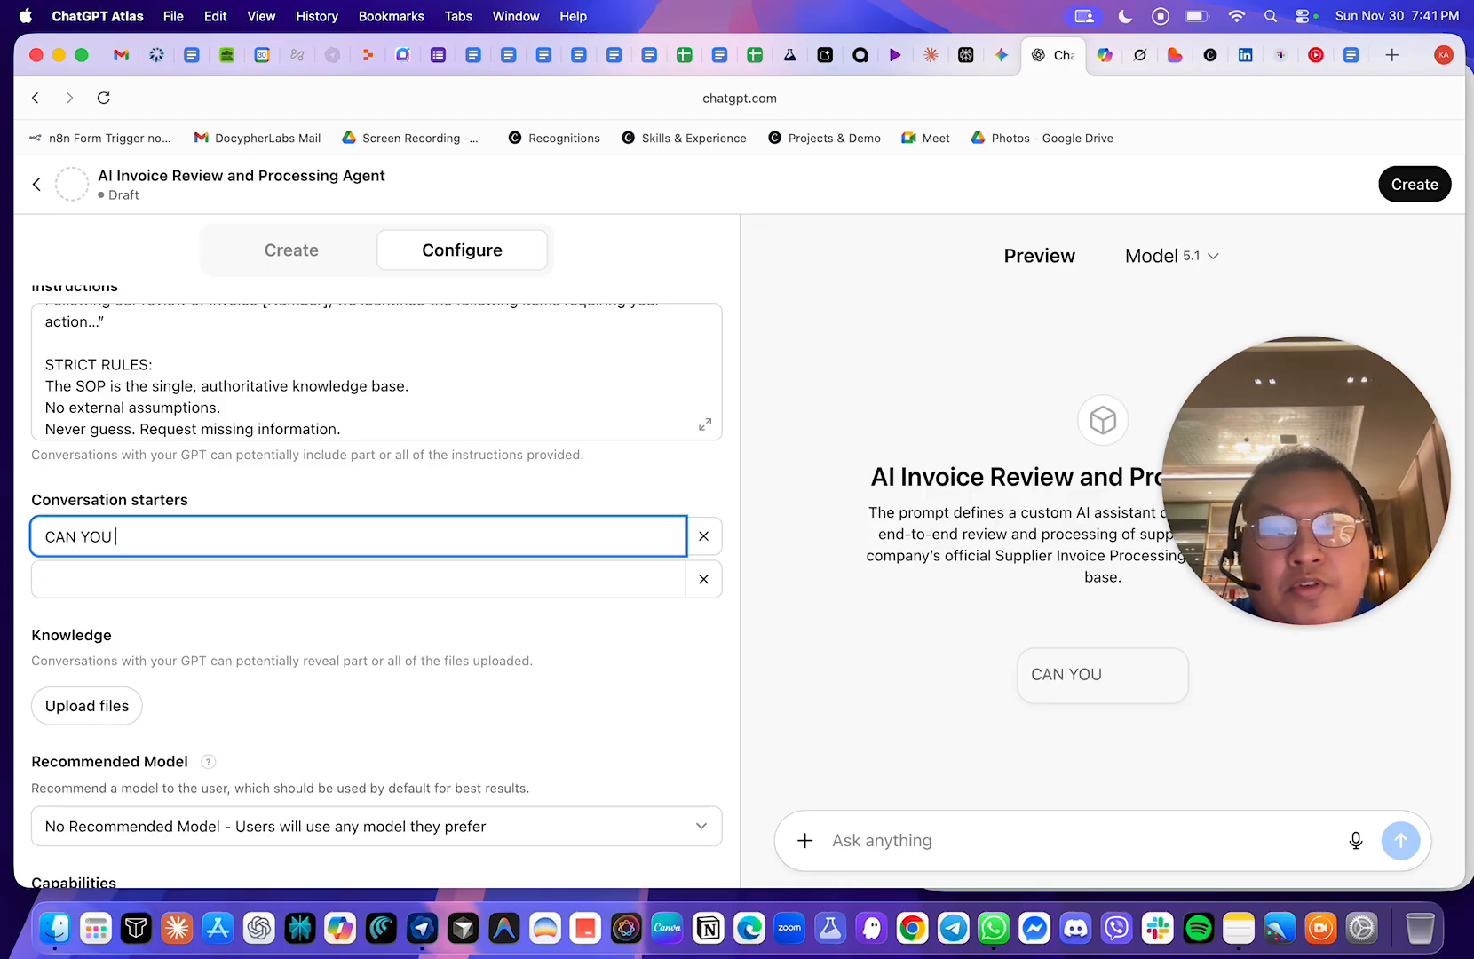
key(BackSpace)
key(BackSpace)
key(BackSpace)
key(BackSpace)
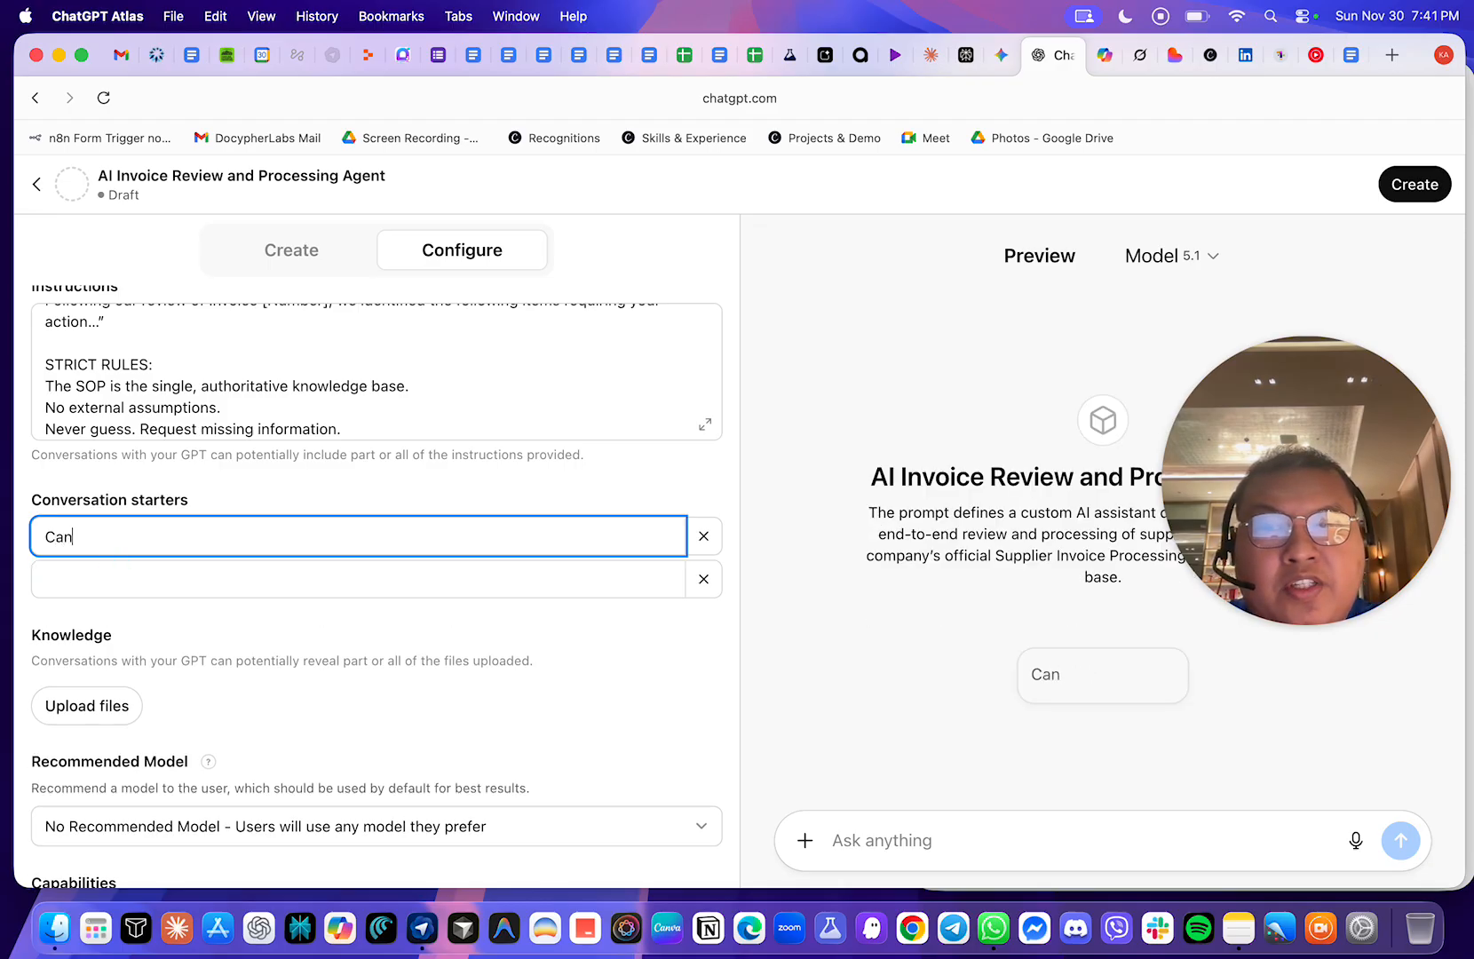
text(you)
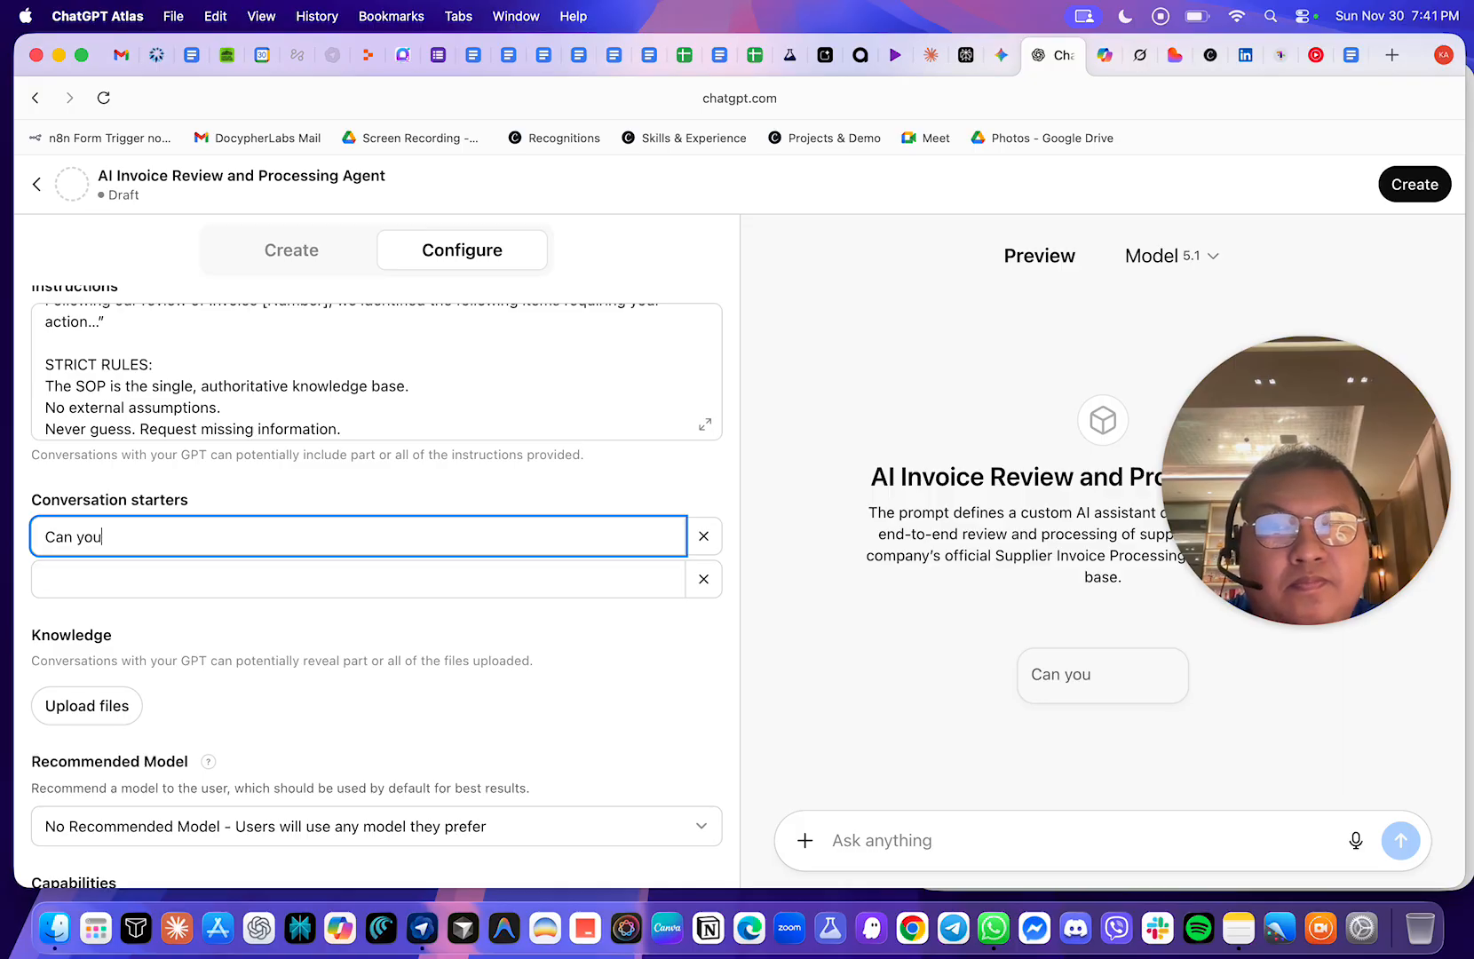
text( review this invoice )
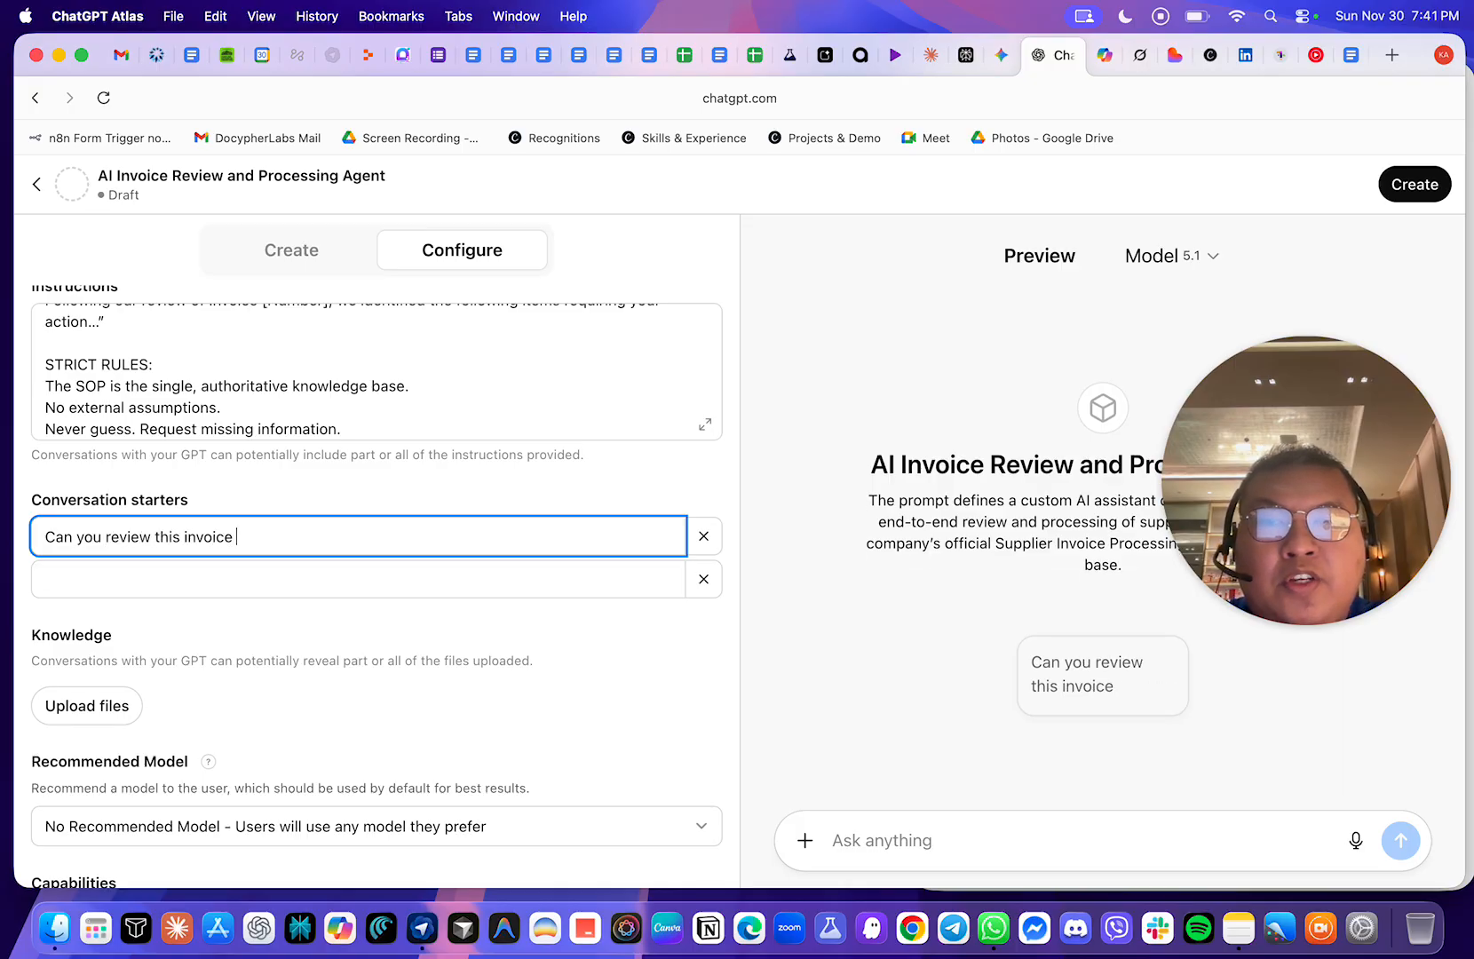
- Complete the first conversation starter with "and confirm if this comply with our company policy"
text(and confirm idf r)
text(hi)
key(BackSpace)
key(BackSpace)
key(BackSpace)
key(BackSpace)
key(BackSpace)
key(BackSpace)
text(f this )
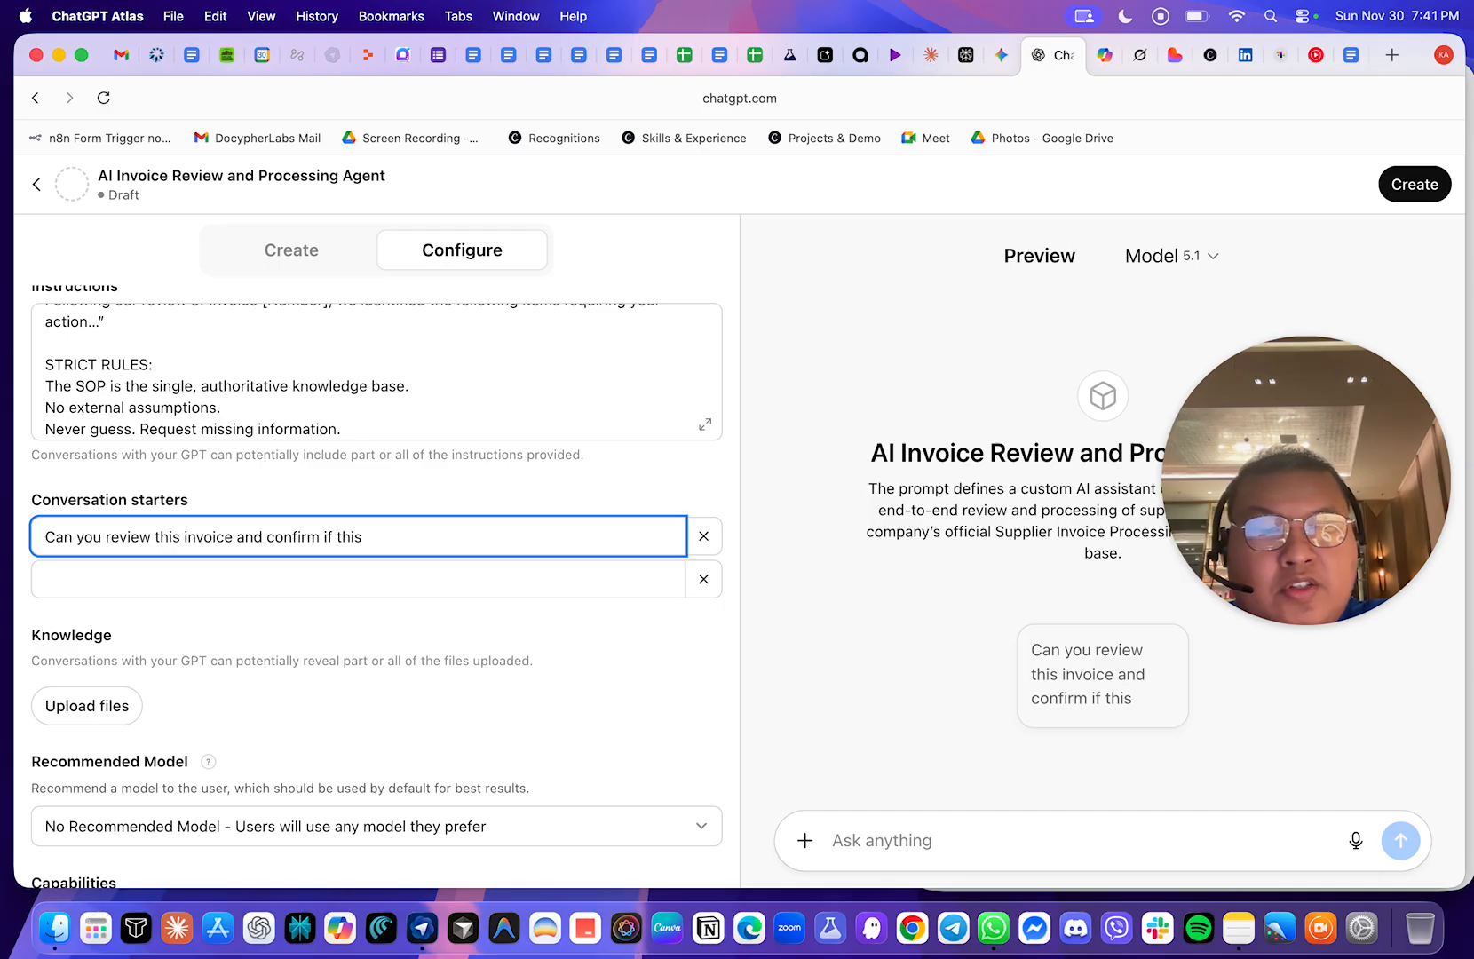
text(complies with )
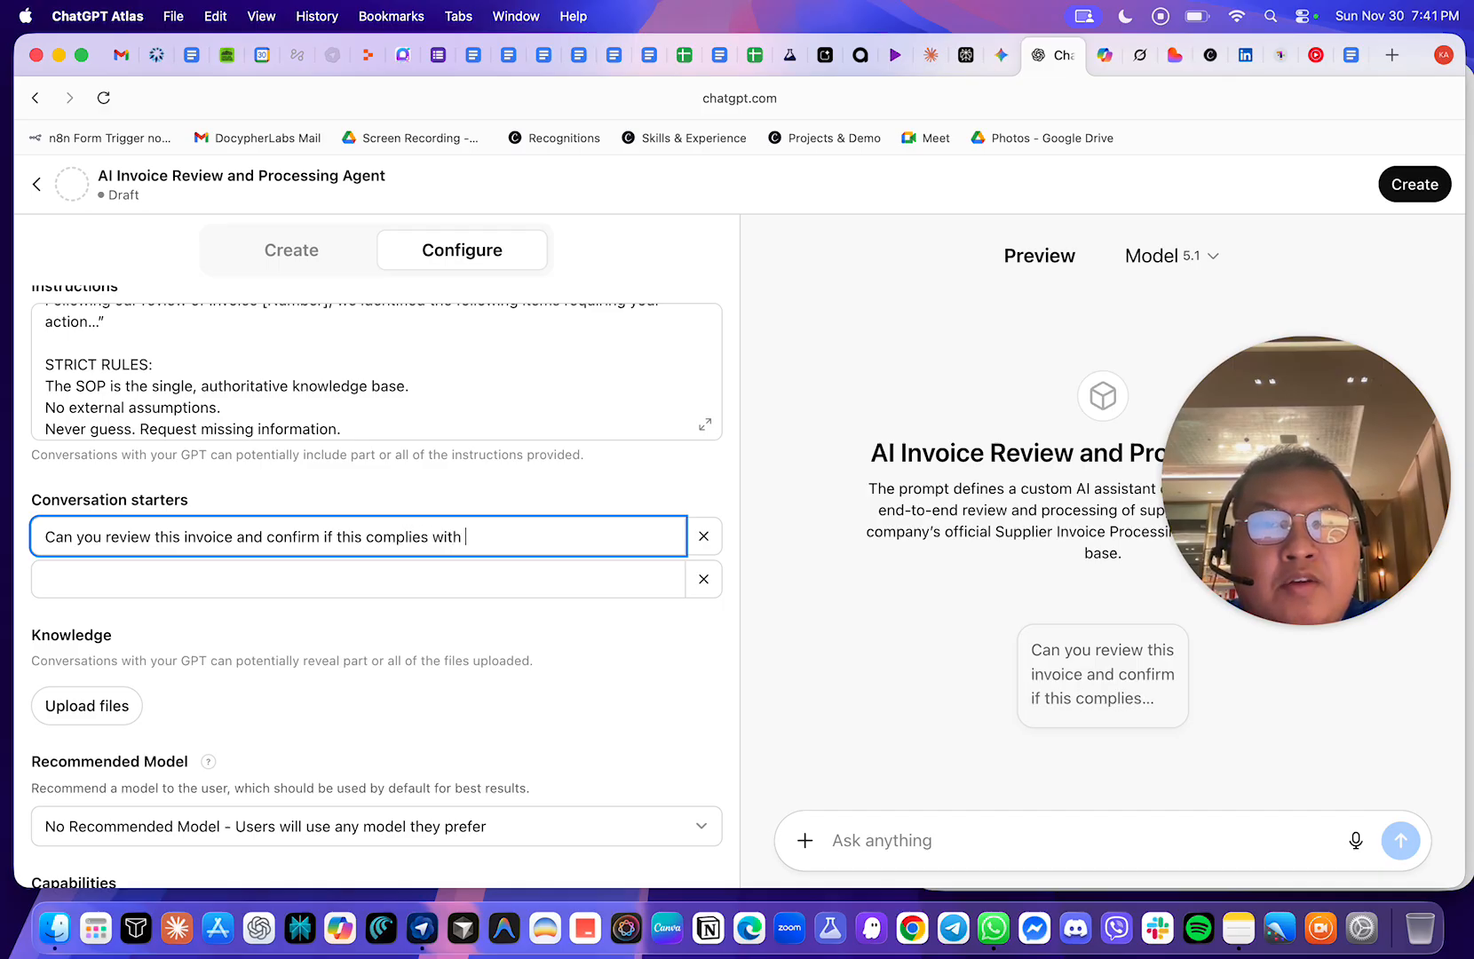
text(our co)
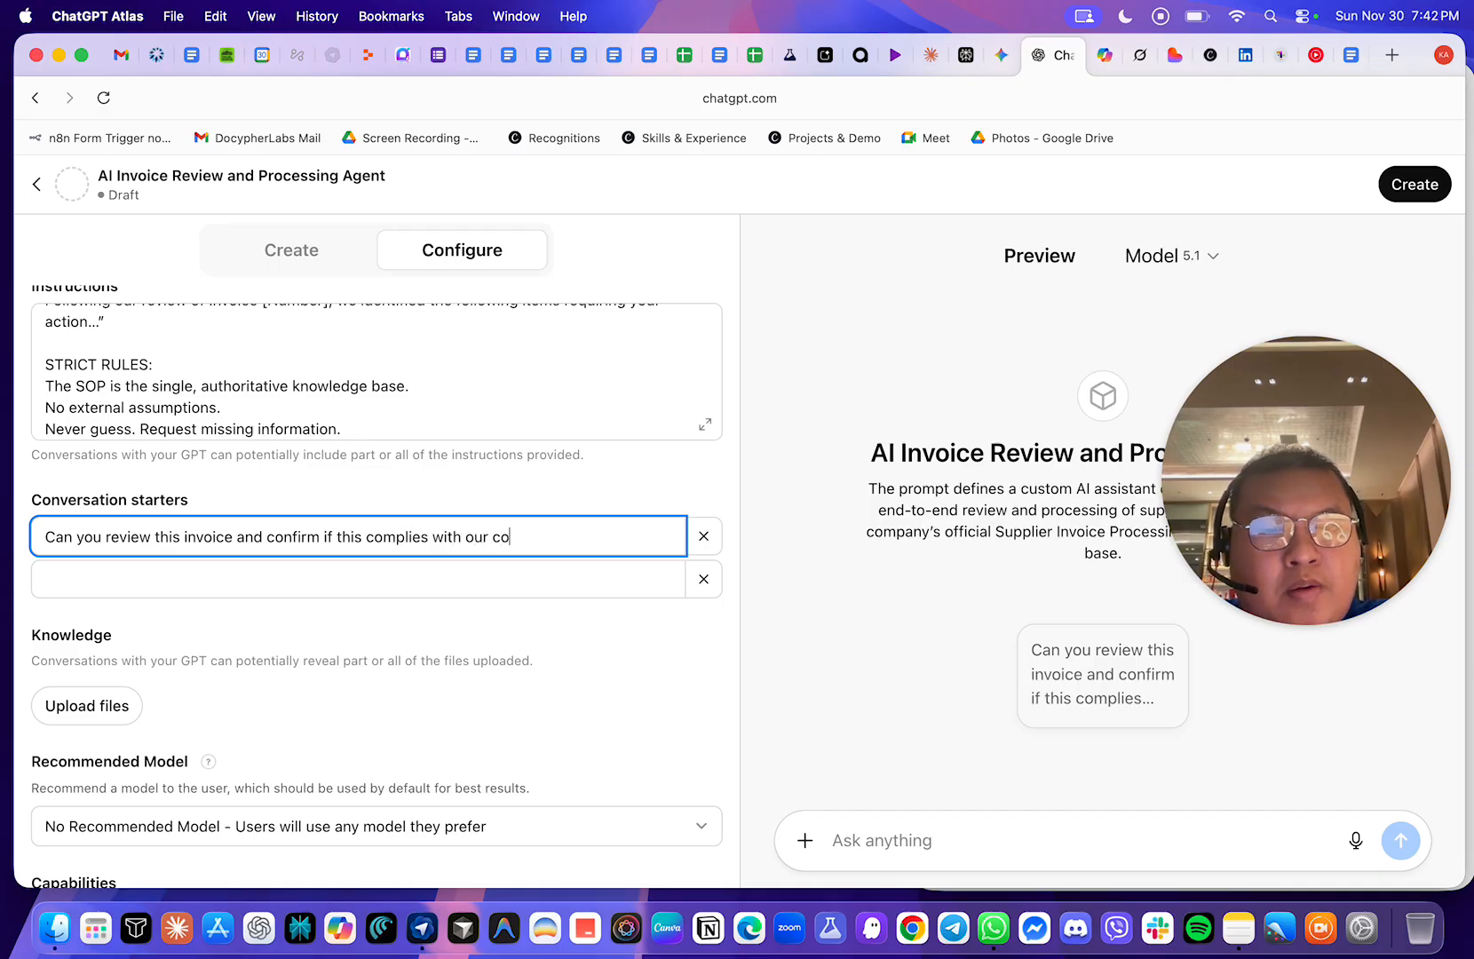
key(BackSpace)
key(BackSpace)
key(BackSpace)
key(BackSpace)
key(BackSpace)
key(BackSpace)
key(BackSpace)
key(BackSpace)
key(BackSpace)
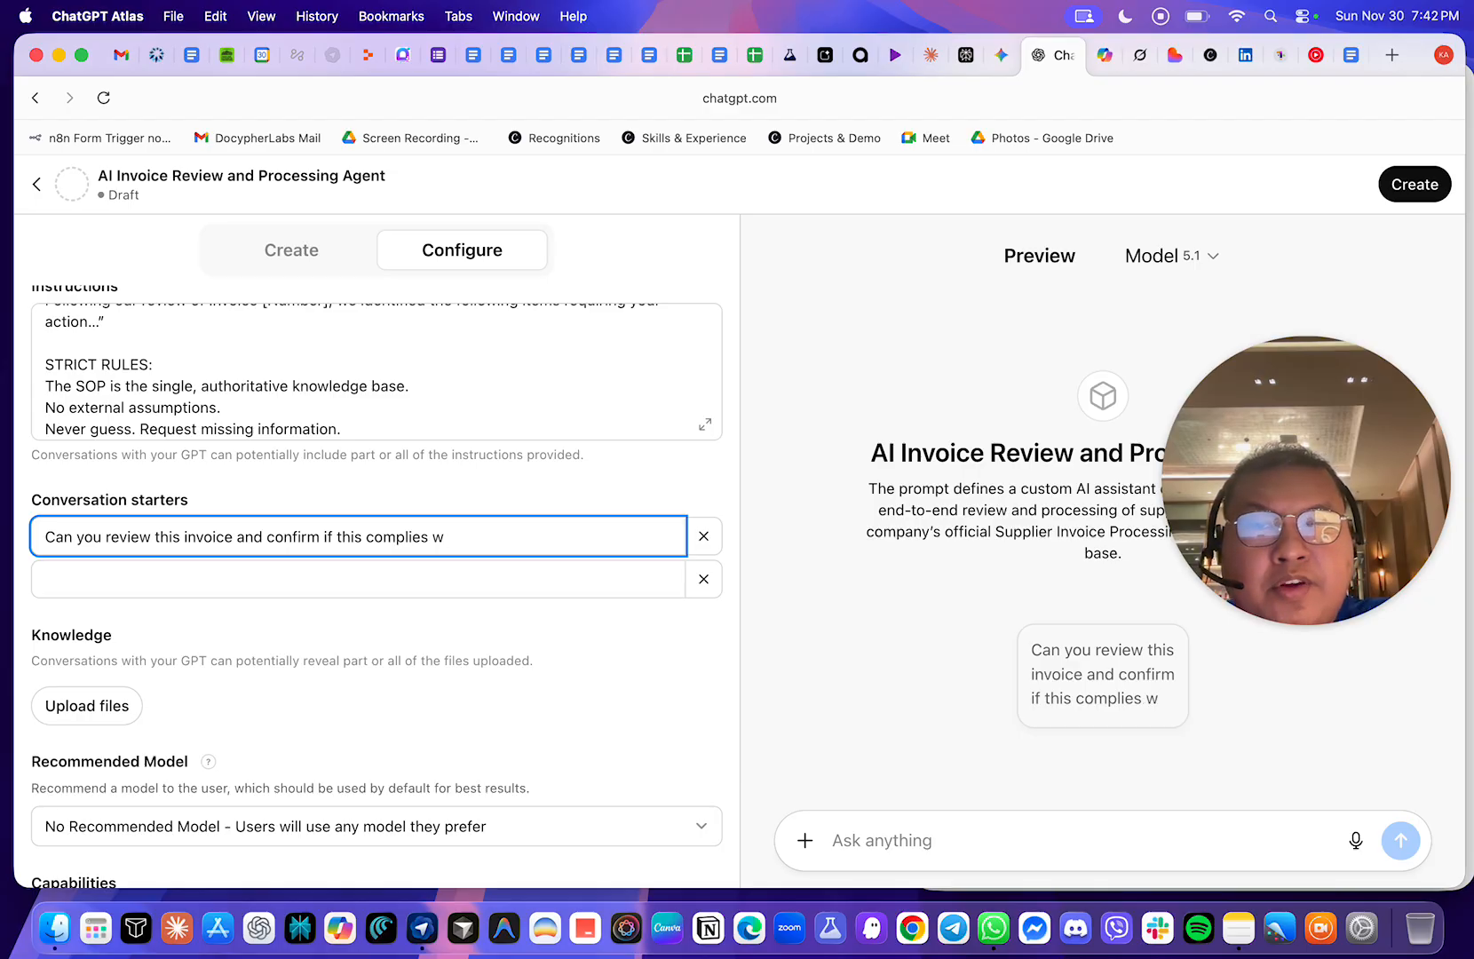
text(y with )
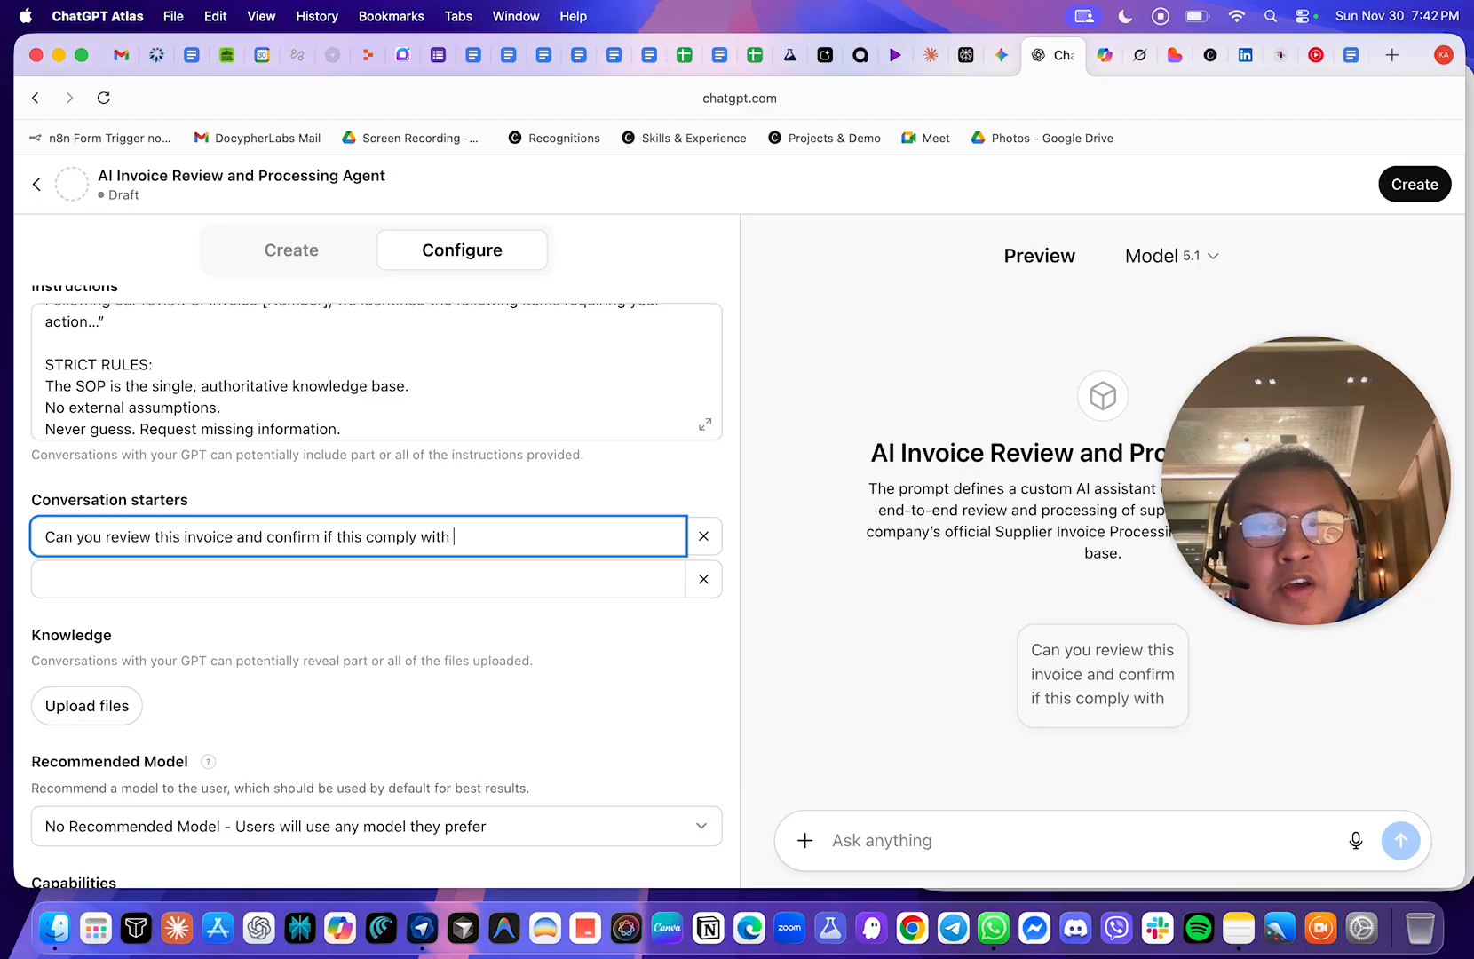
text(our company pol)
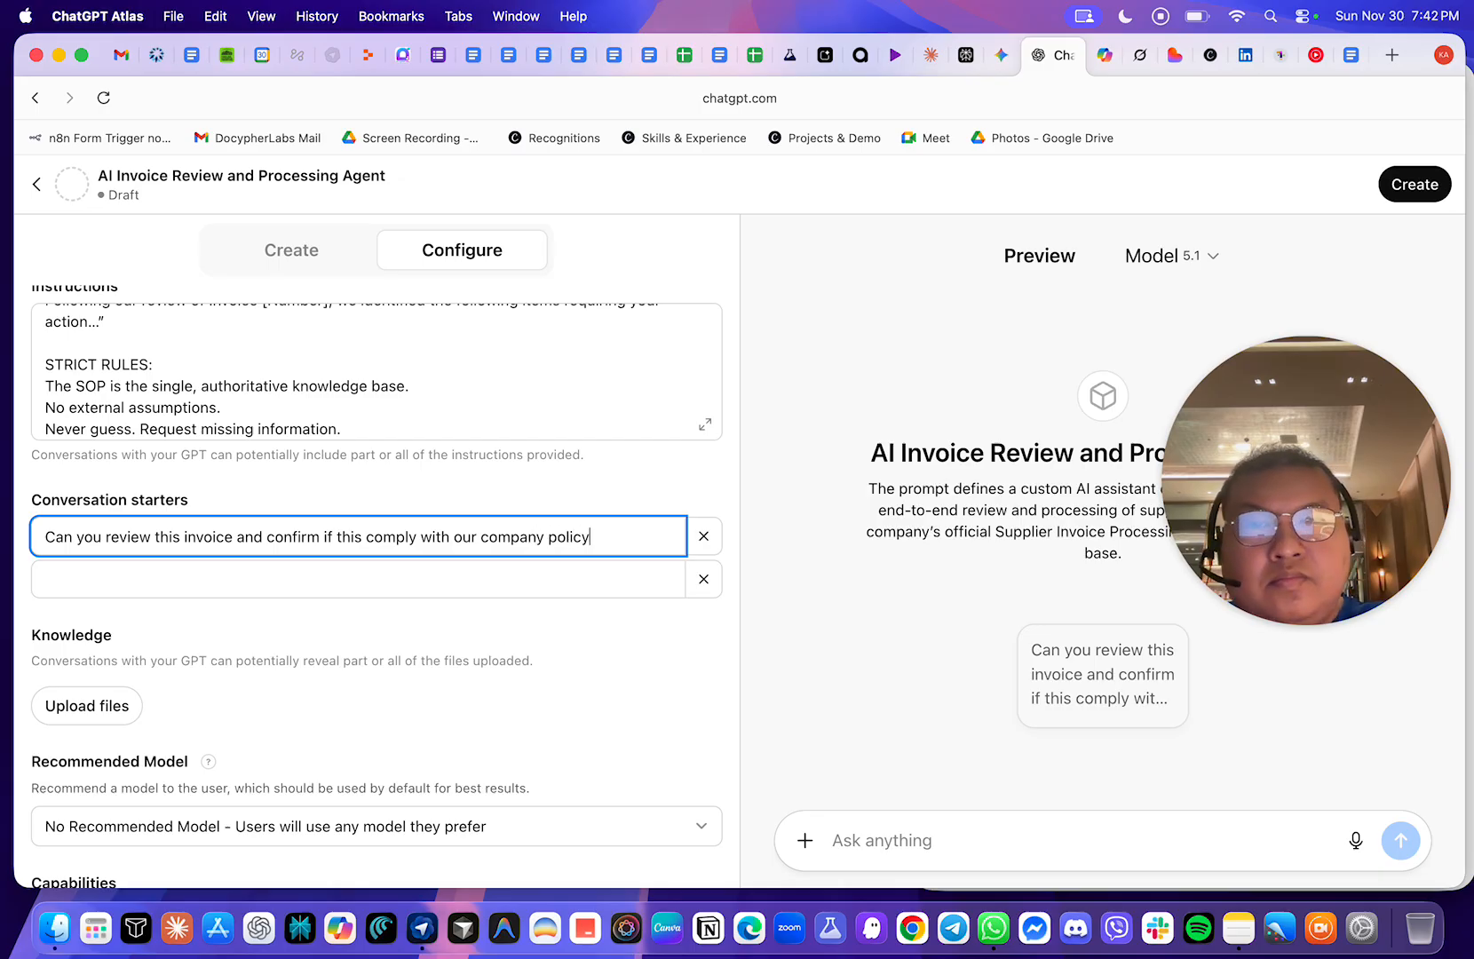
text(icy)
click(366, 638)
scroll(360, 621, down, 2)
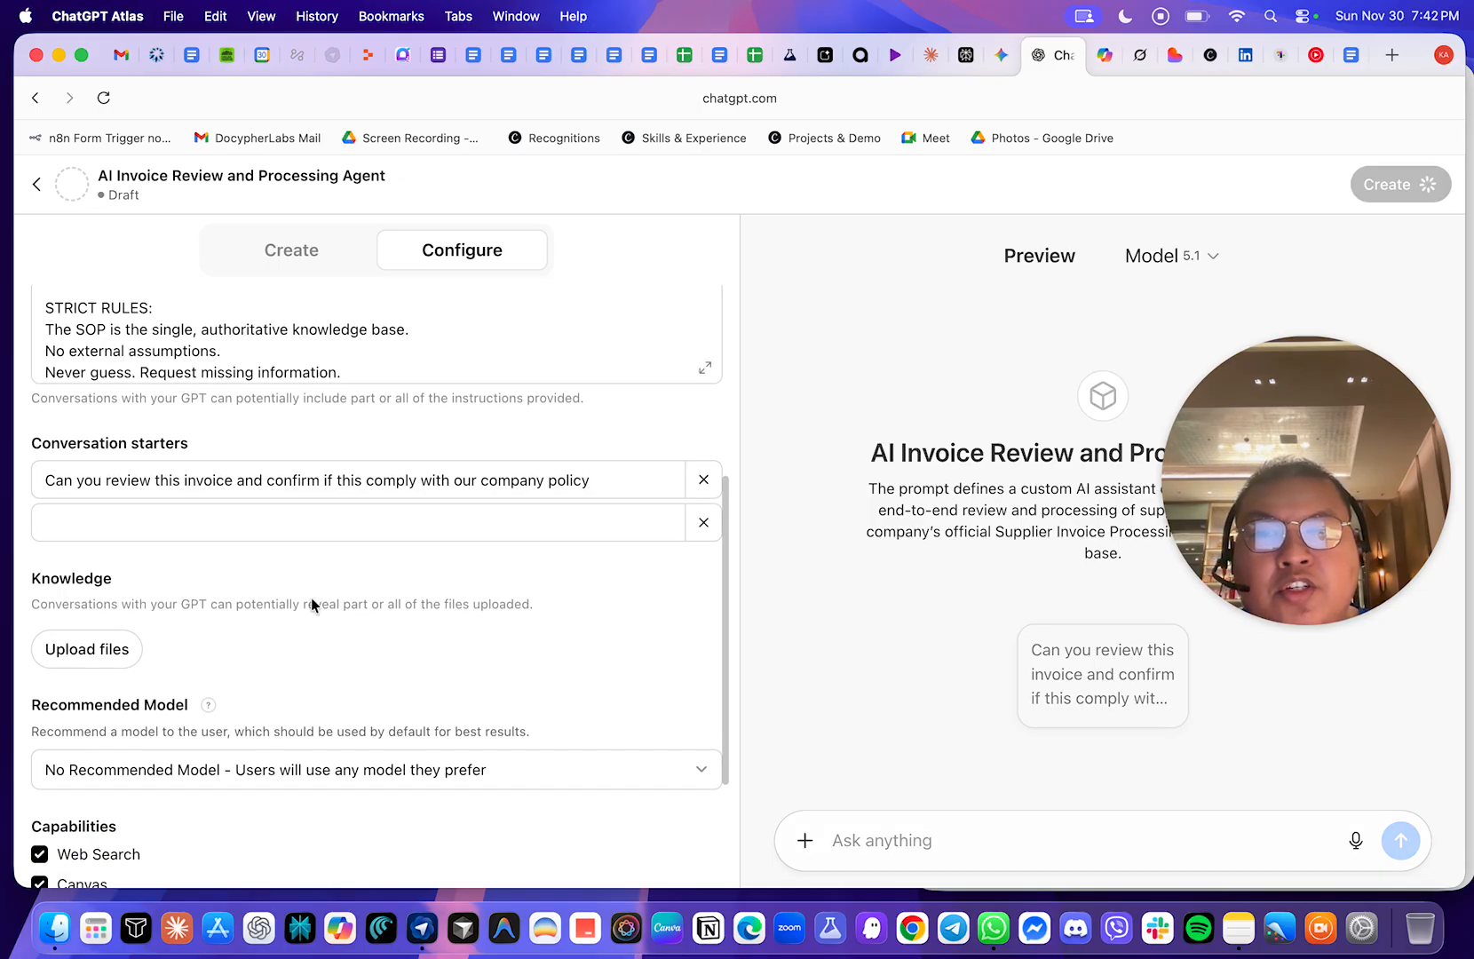
click(105, 661)
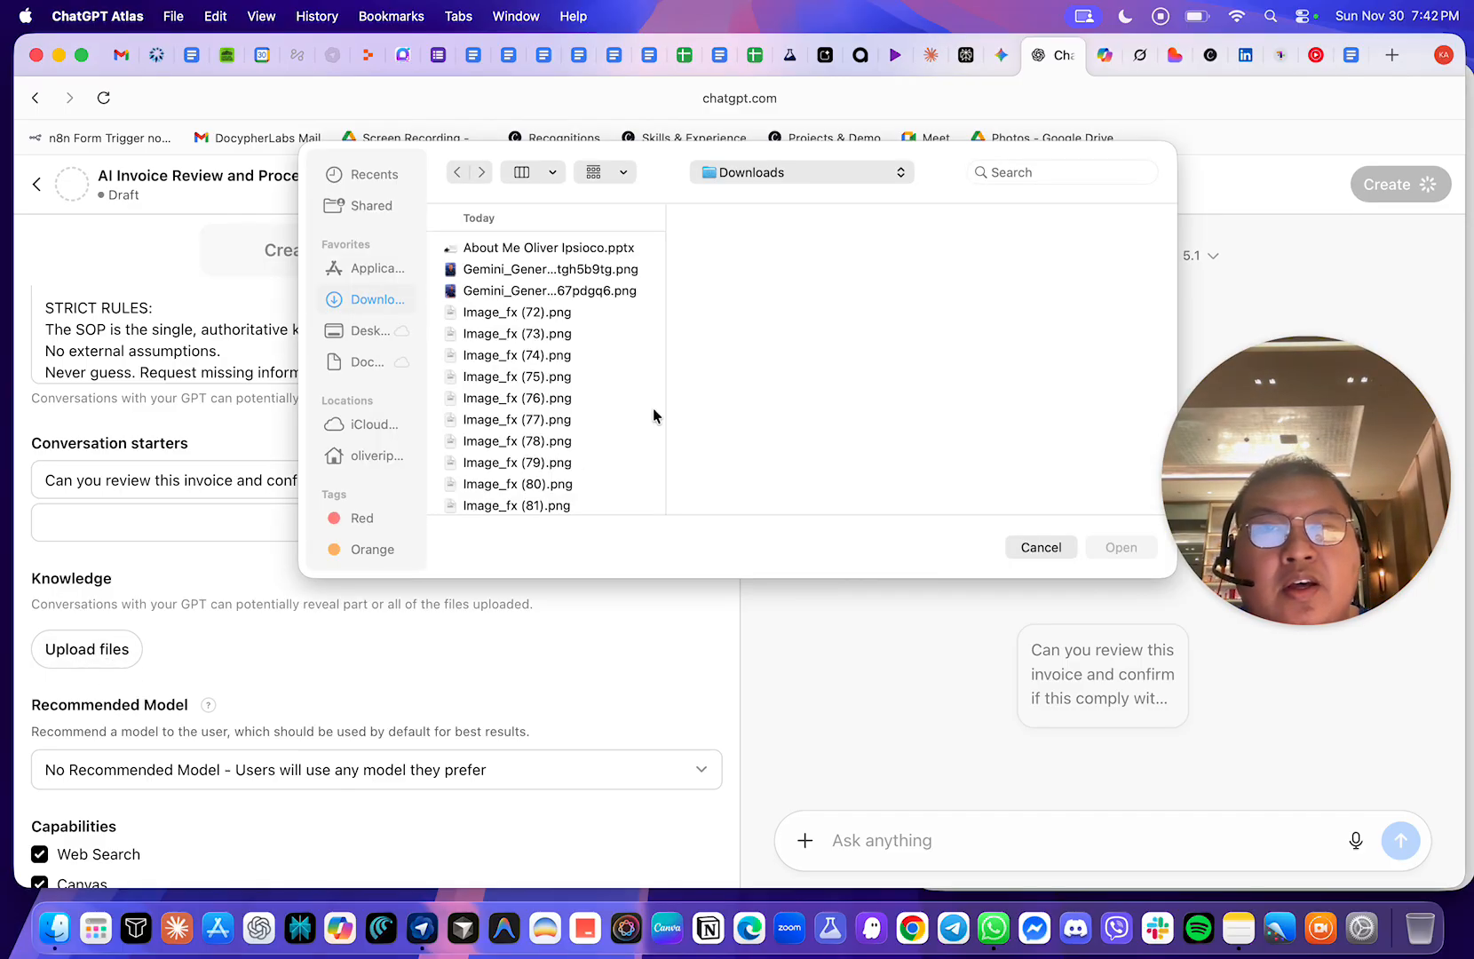
click(1041, 546)
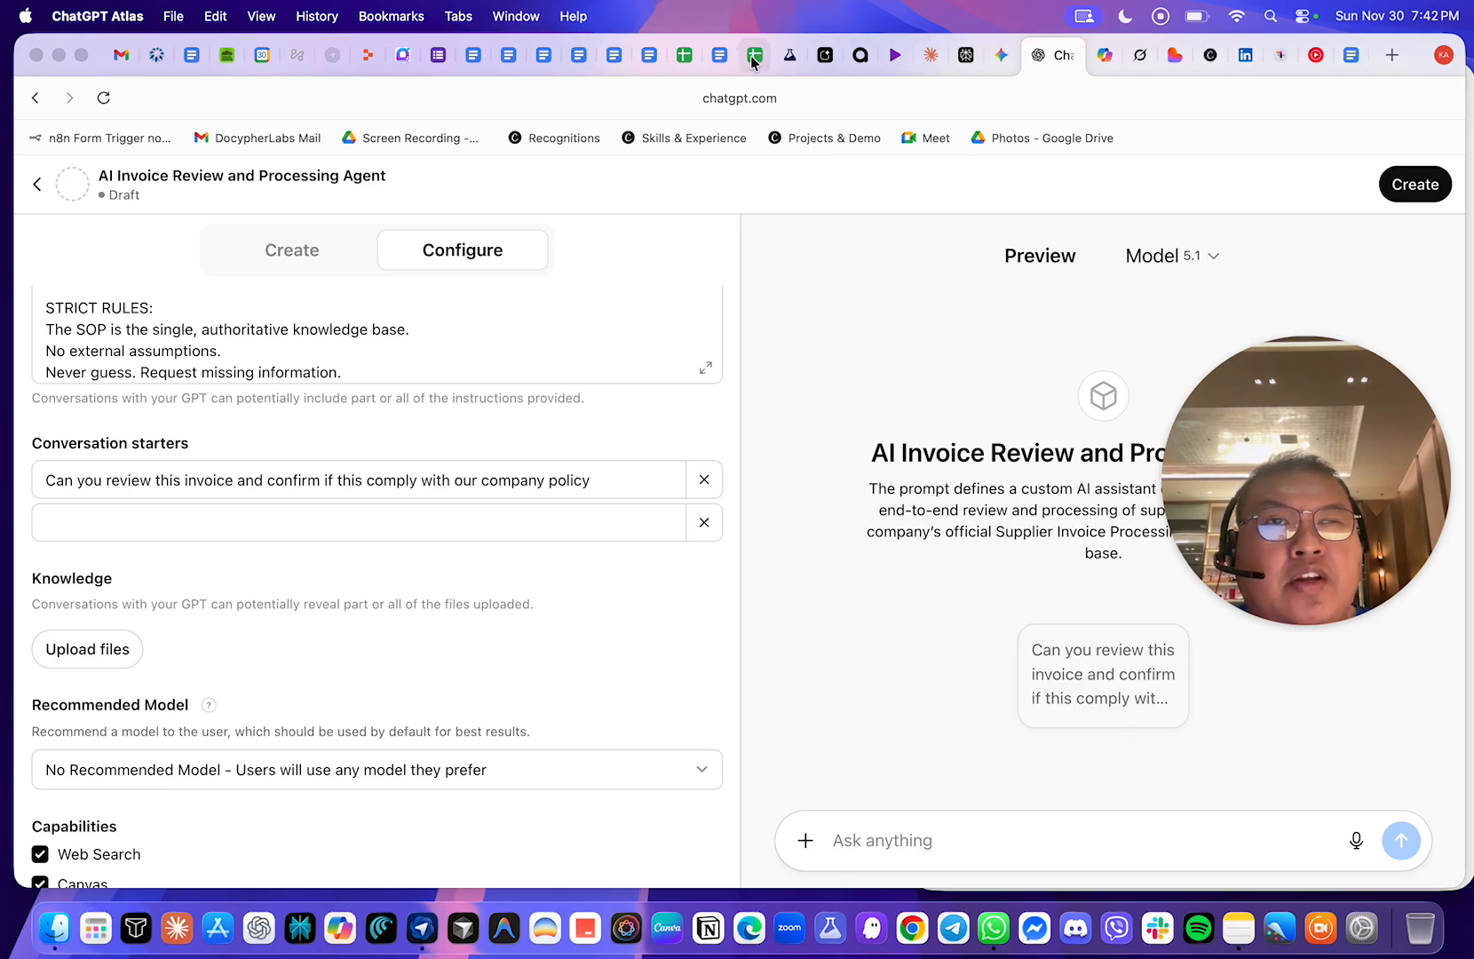
- Switch to the Supplier Invoice Processing Review SOP document and download it as a PDF document
click(716, 57)
click(78, 195)
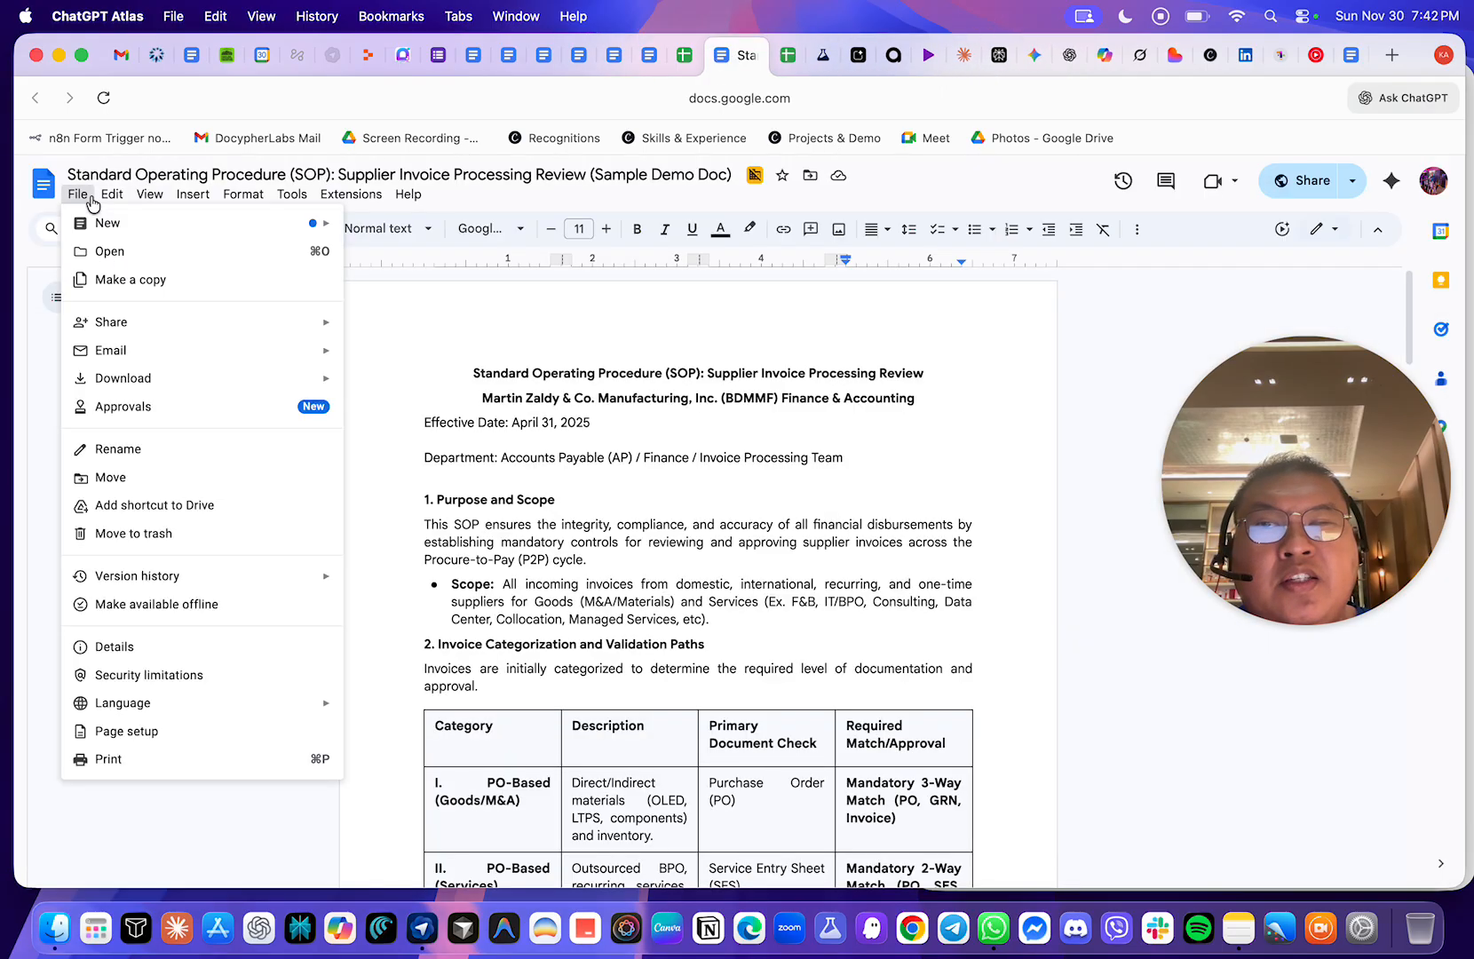
mouse_move(145, 378)
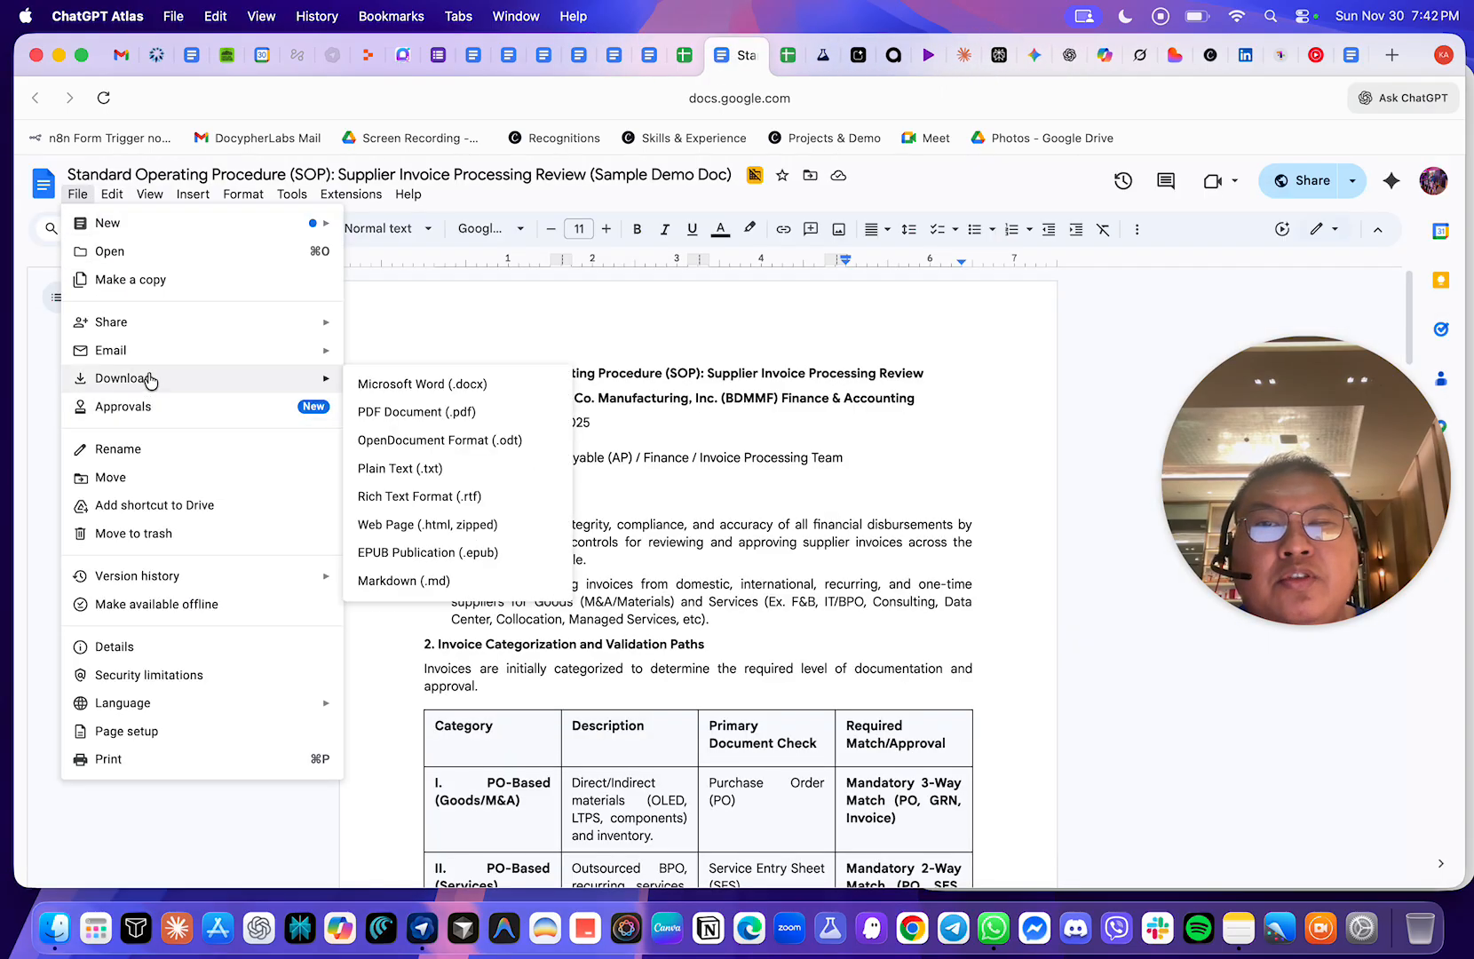
click(480, 411)
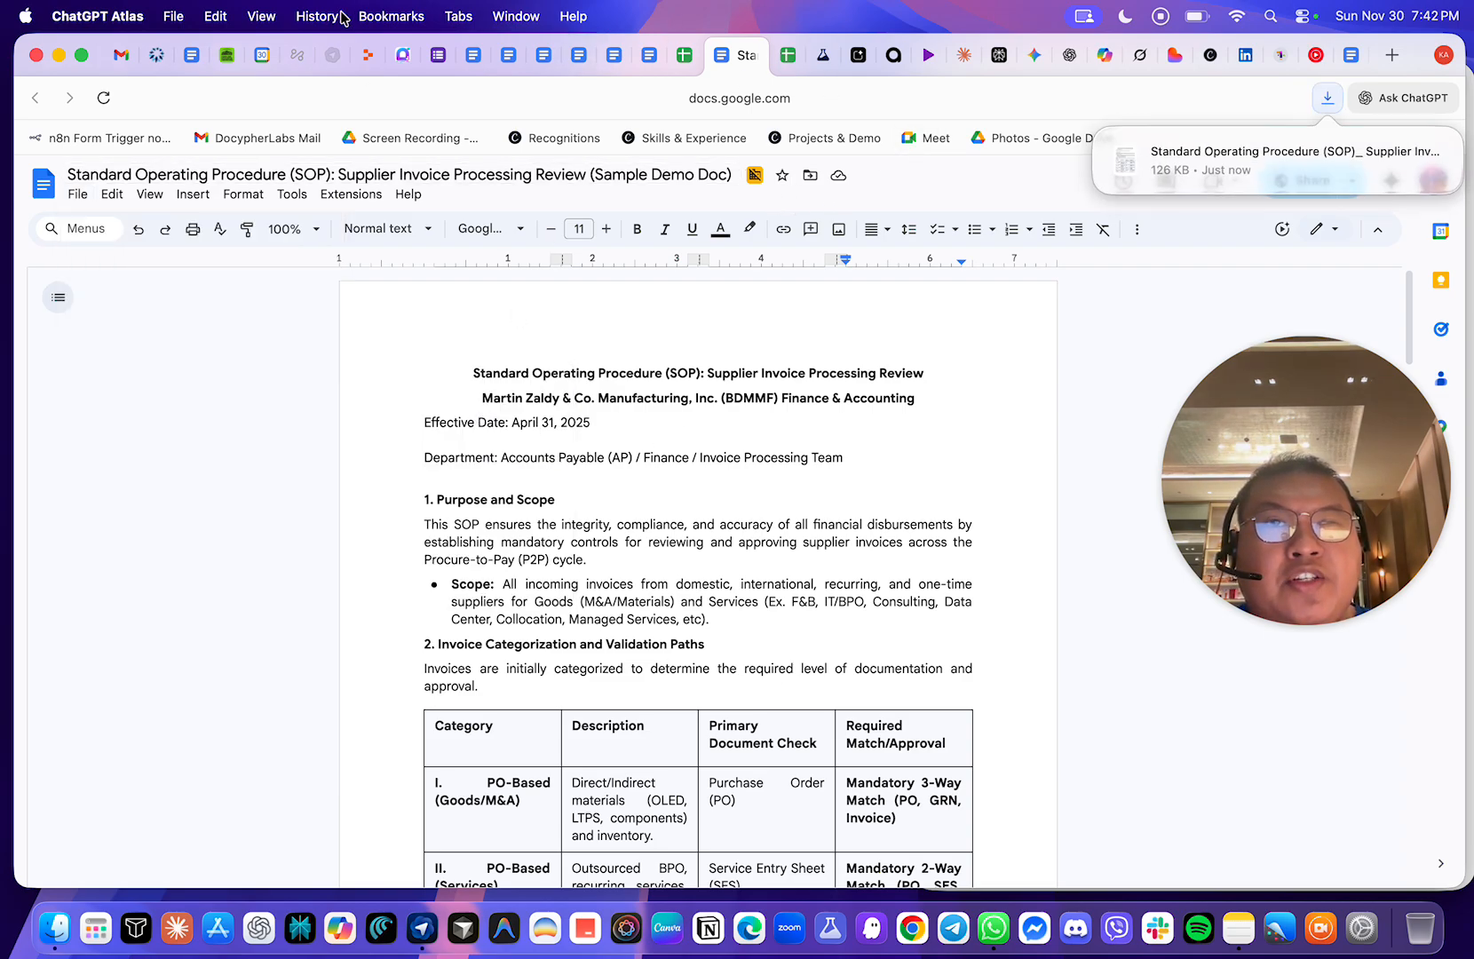
- Return to the custom GPT's configuration and upload the downloaded Standard Operating Procedure PDF from Downloads as its knowledge file
click(1062, 60)
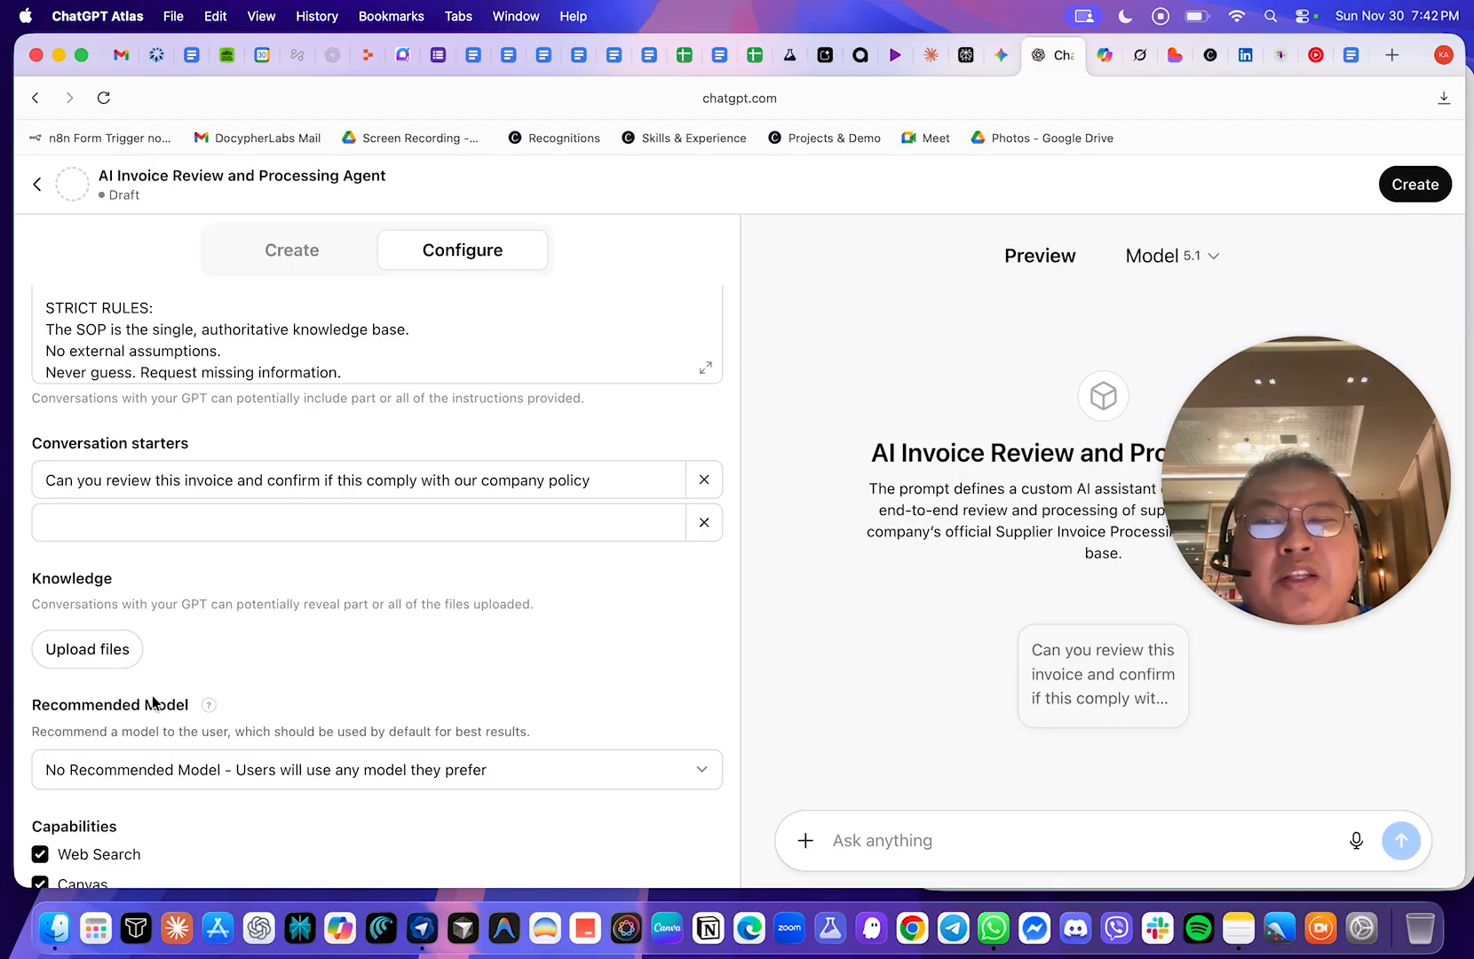
click(97, 657)
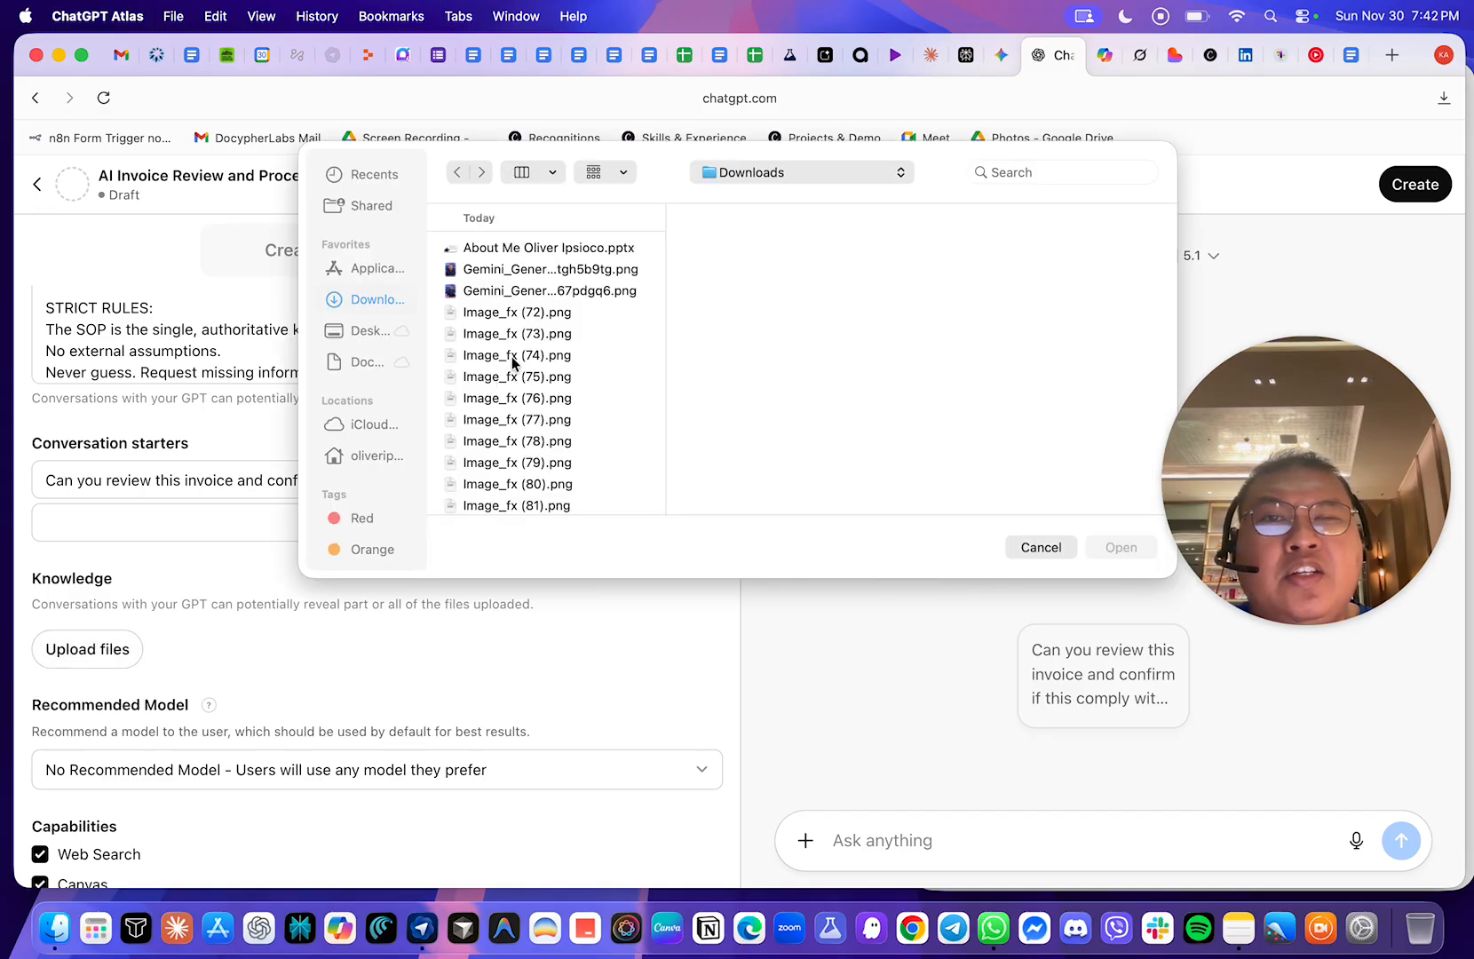
scroll(547, 409, down, 3)
scroll(546, 408, down, 1)
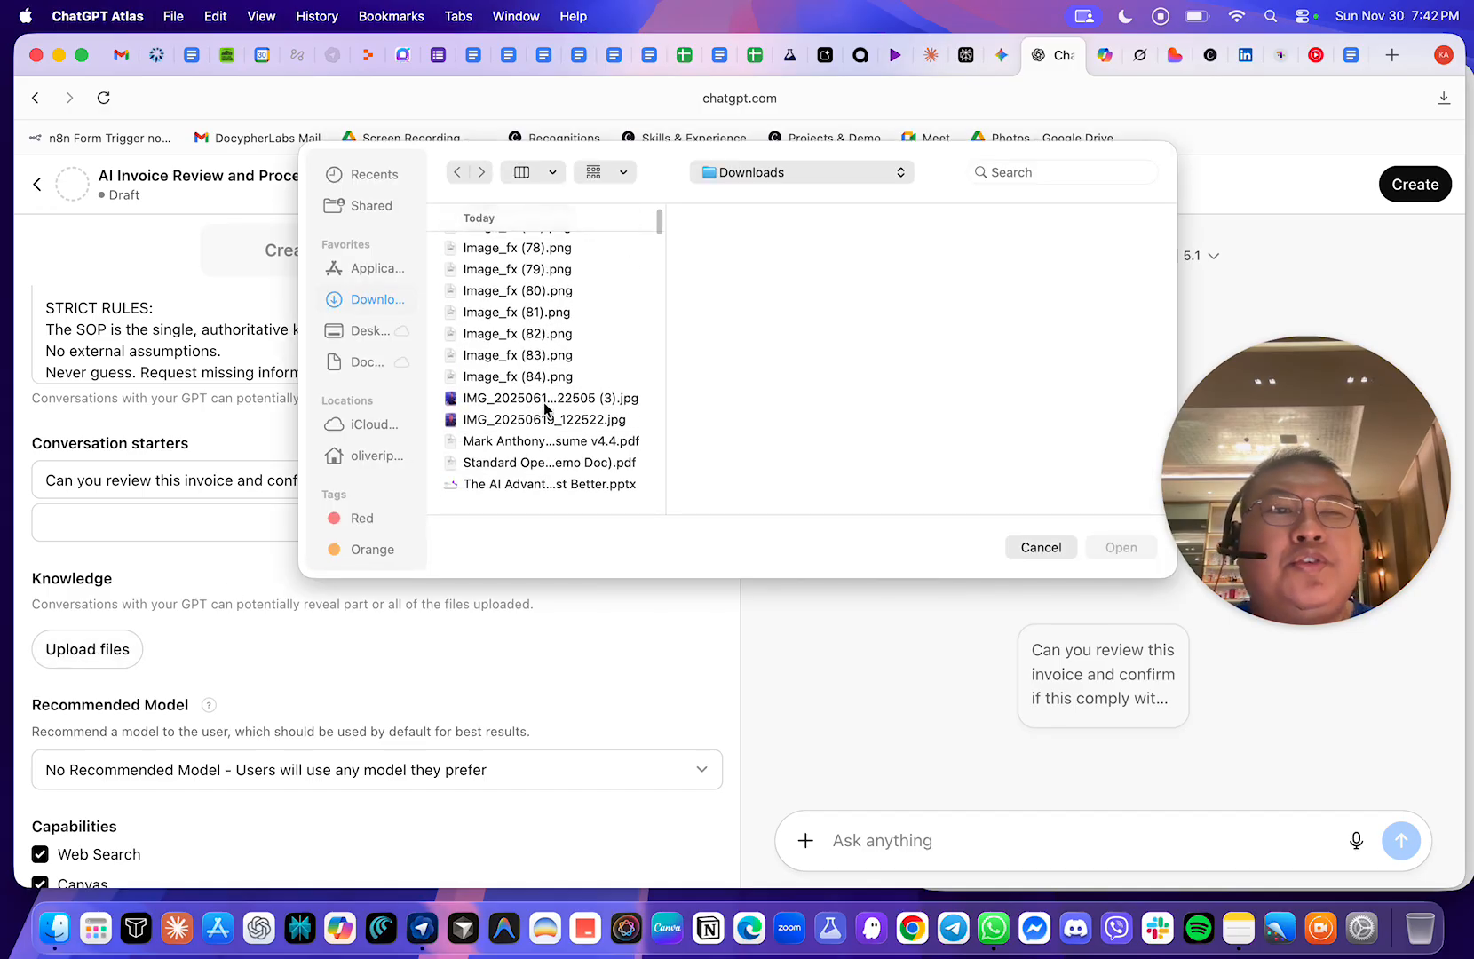
scroll(546, 408, down, 2)
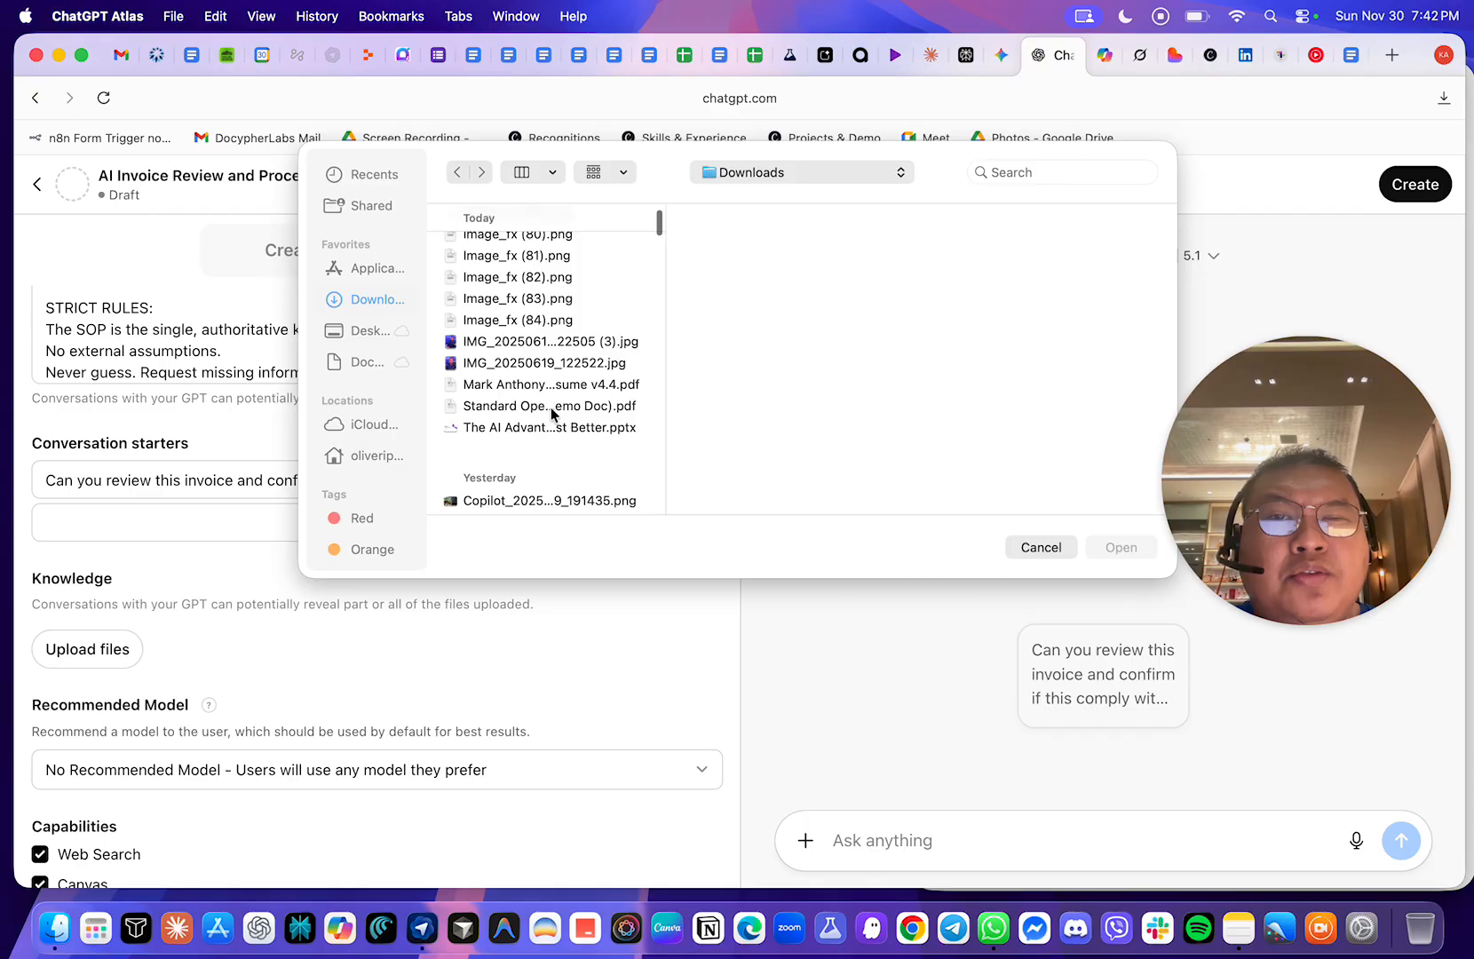
scroll(551, 417, up, 5)
scroll(551, 416, down, 4)
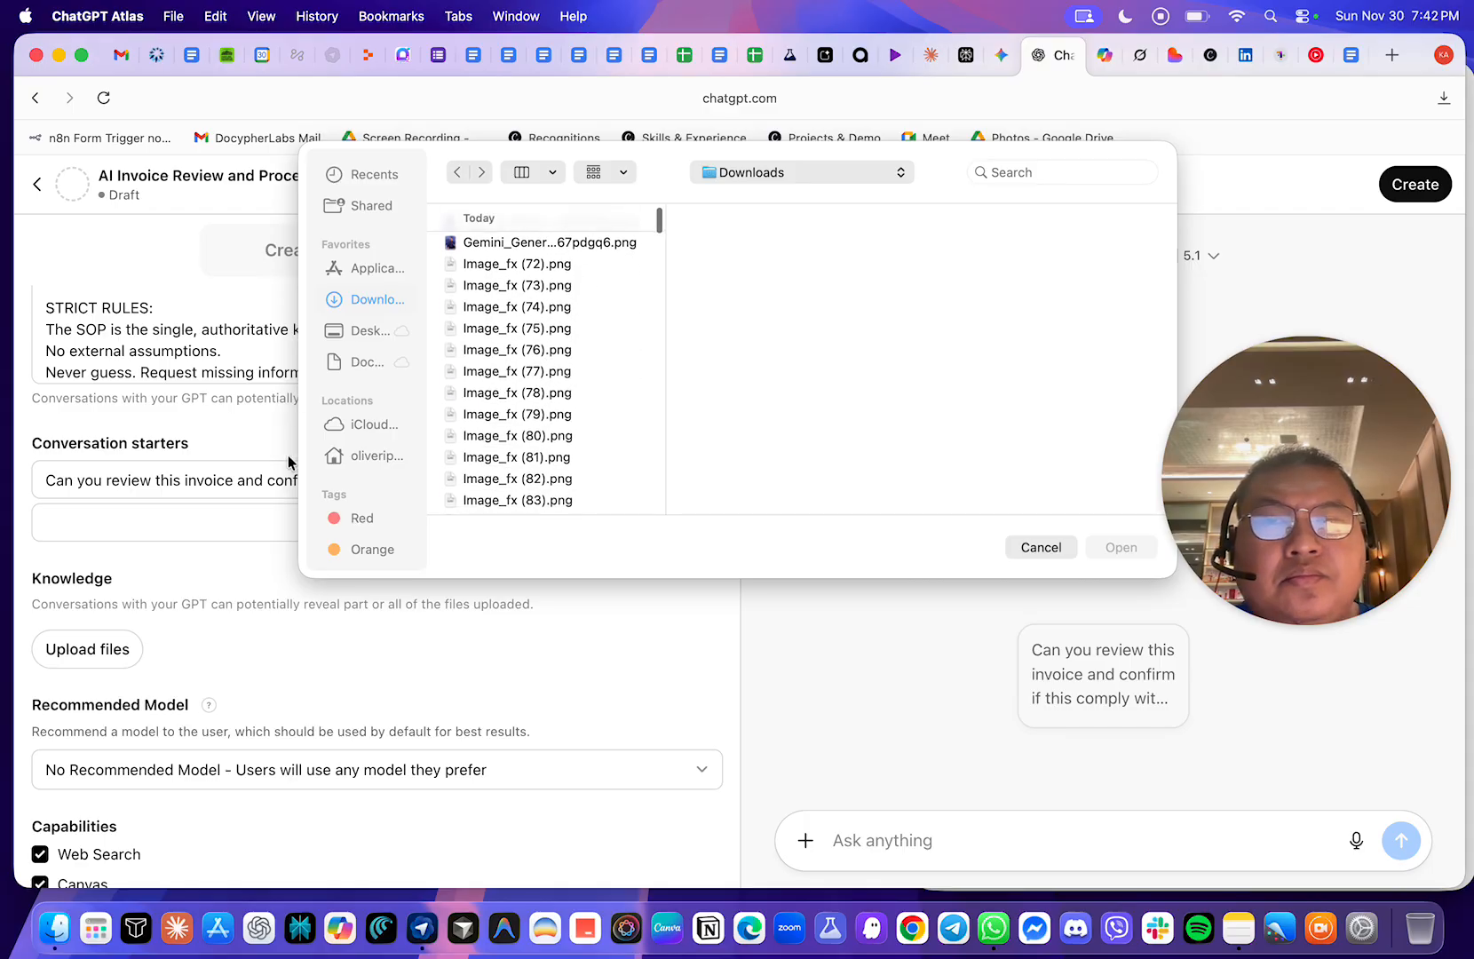
scroll(524, 469, down, 5)
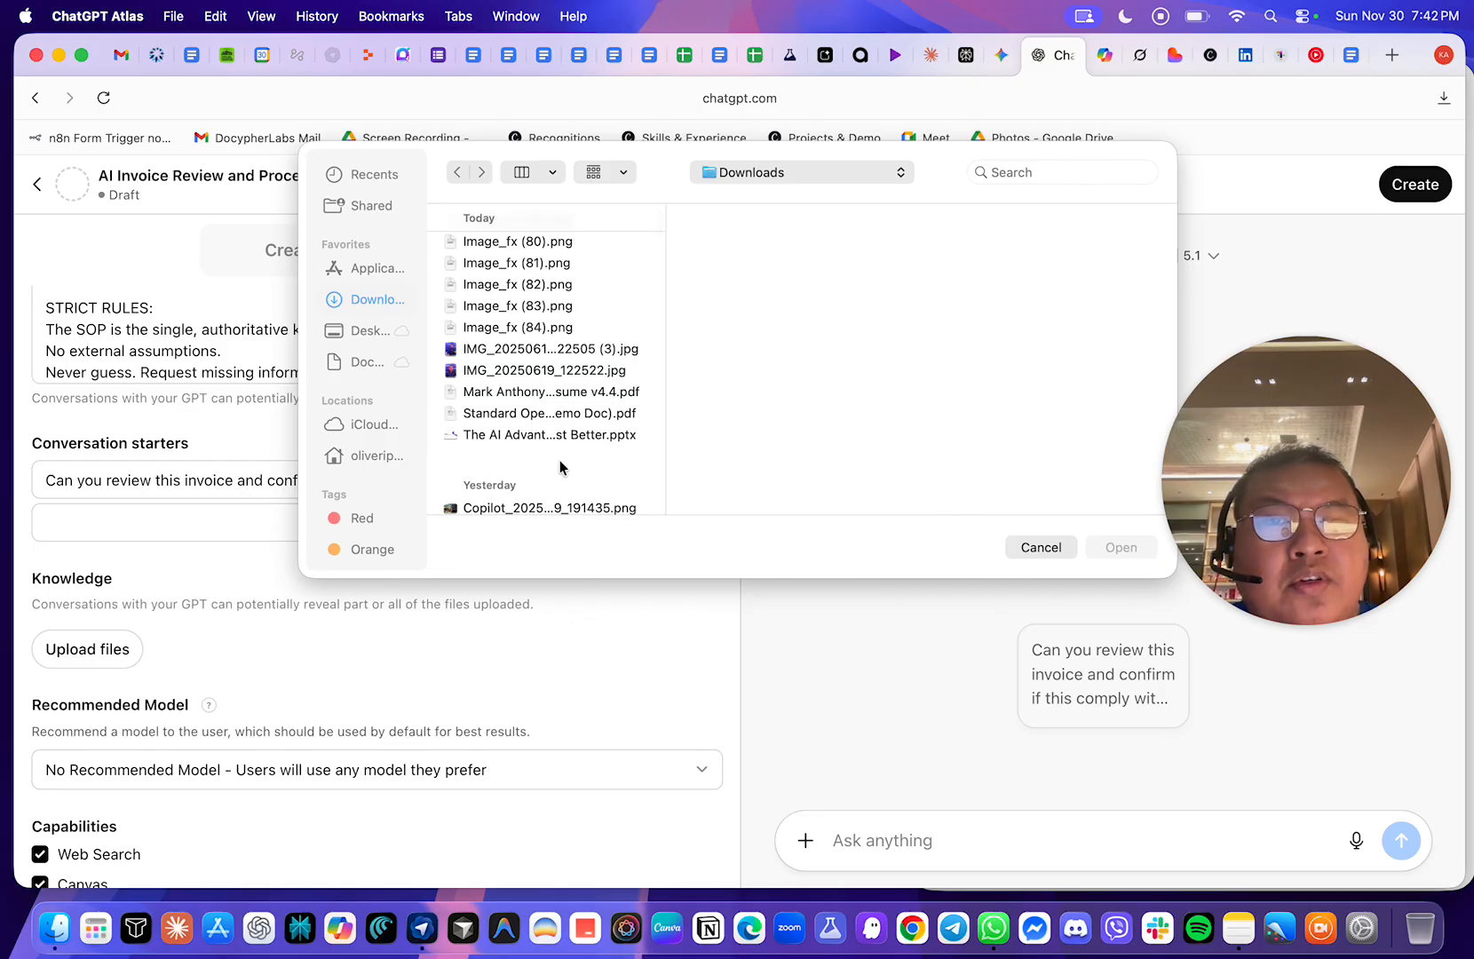
click(553, 416)
click(1113, 550)
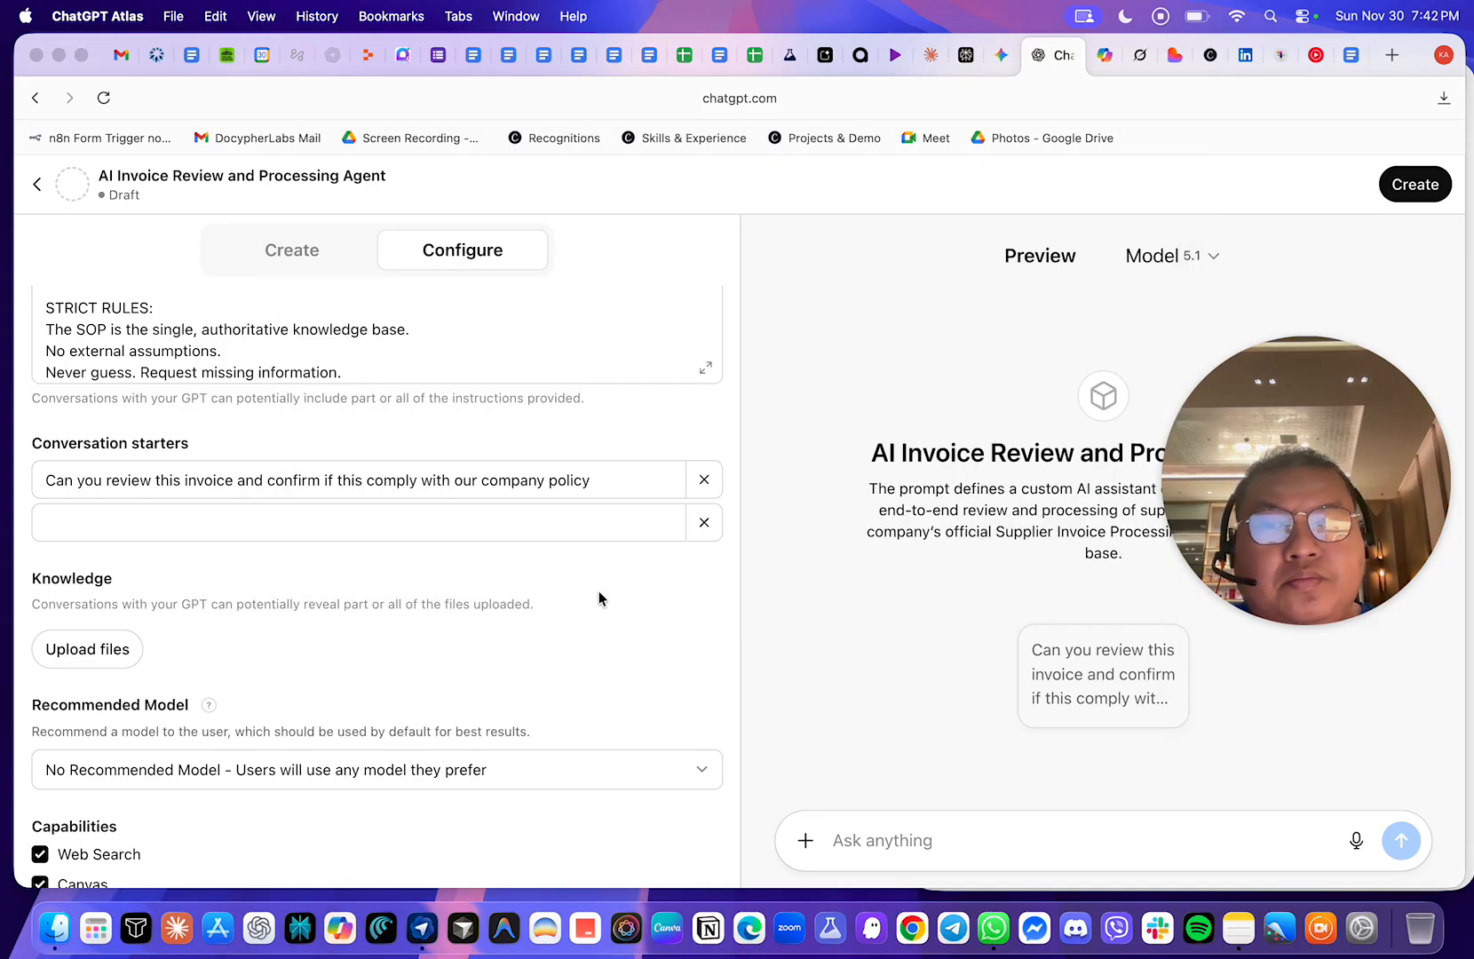
- Disable the Web Search, Canvas and Image Generation capabilities of the invoice review GPT
scroll(531, 573, down, 3)
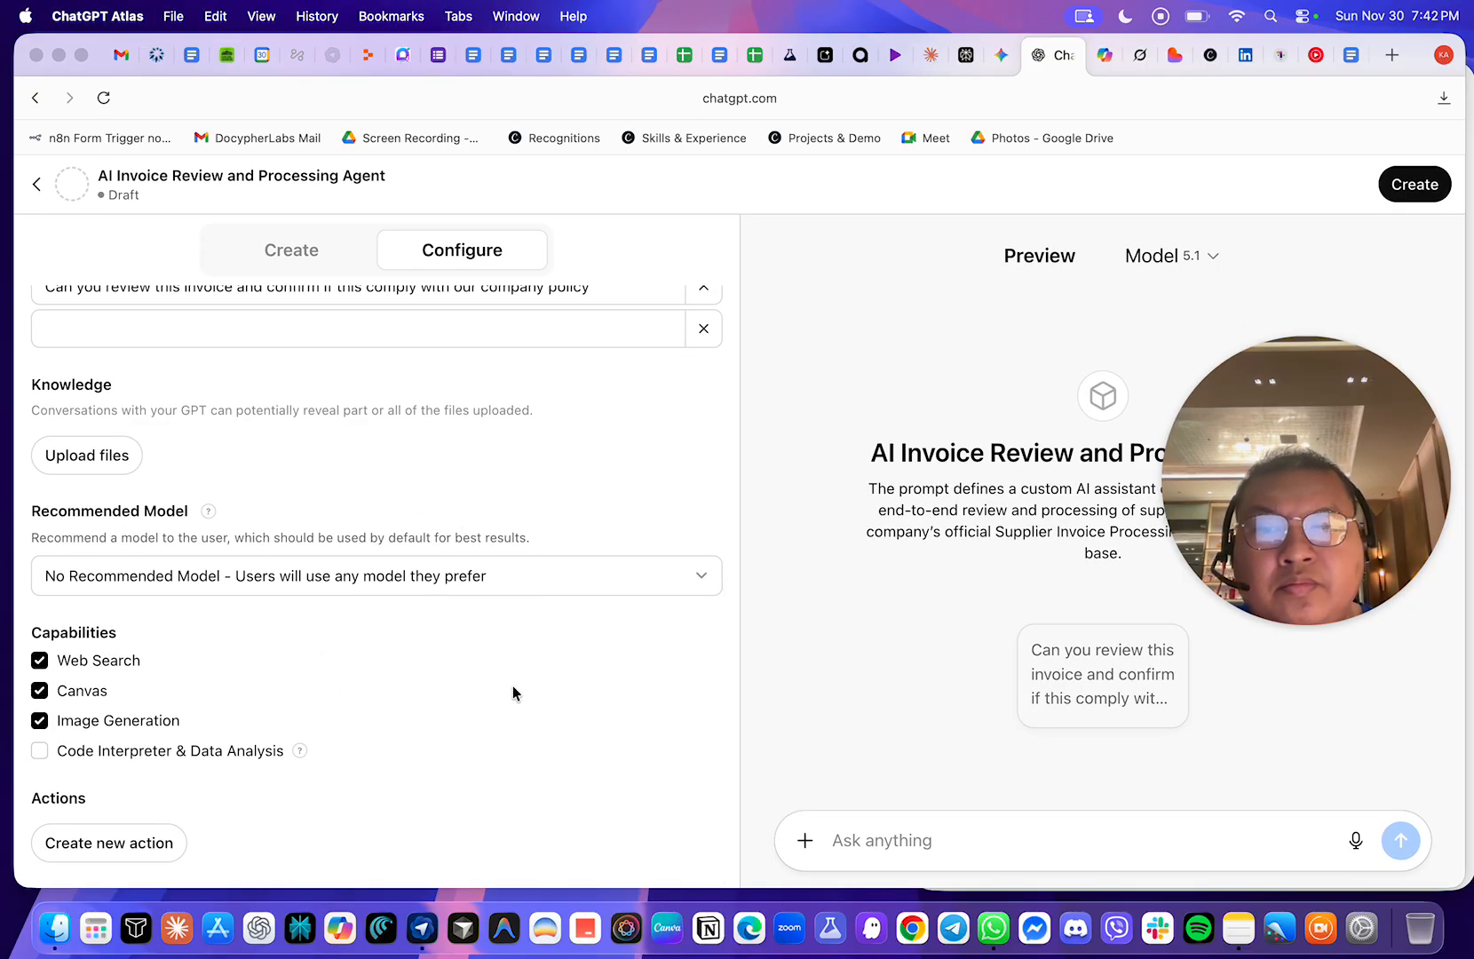
scroll(257, 751, down, 1)
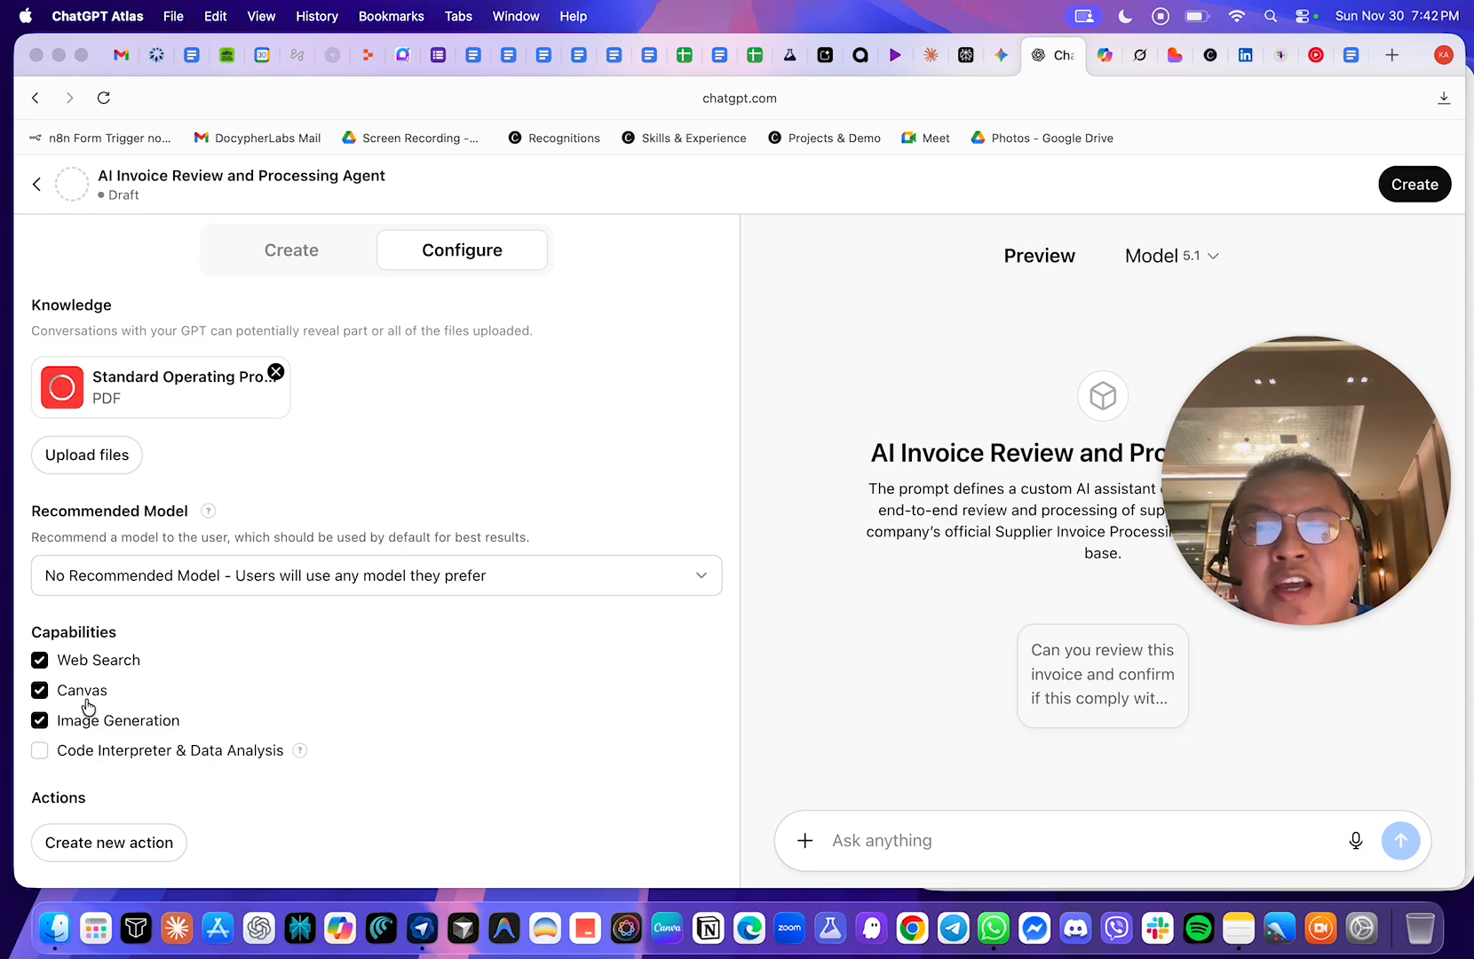
click(43, 664)
click(39, 660)
click(39, 690)
click(41, 721)
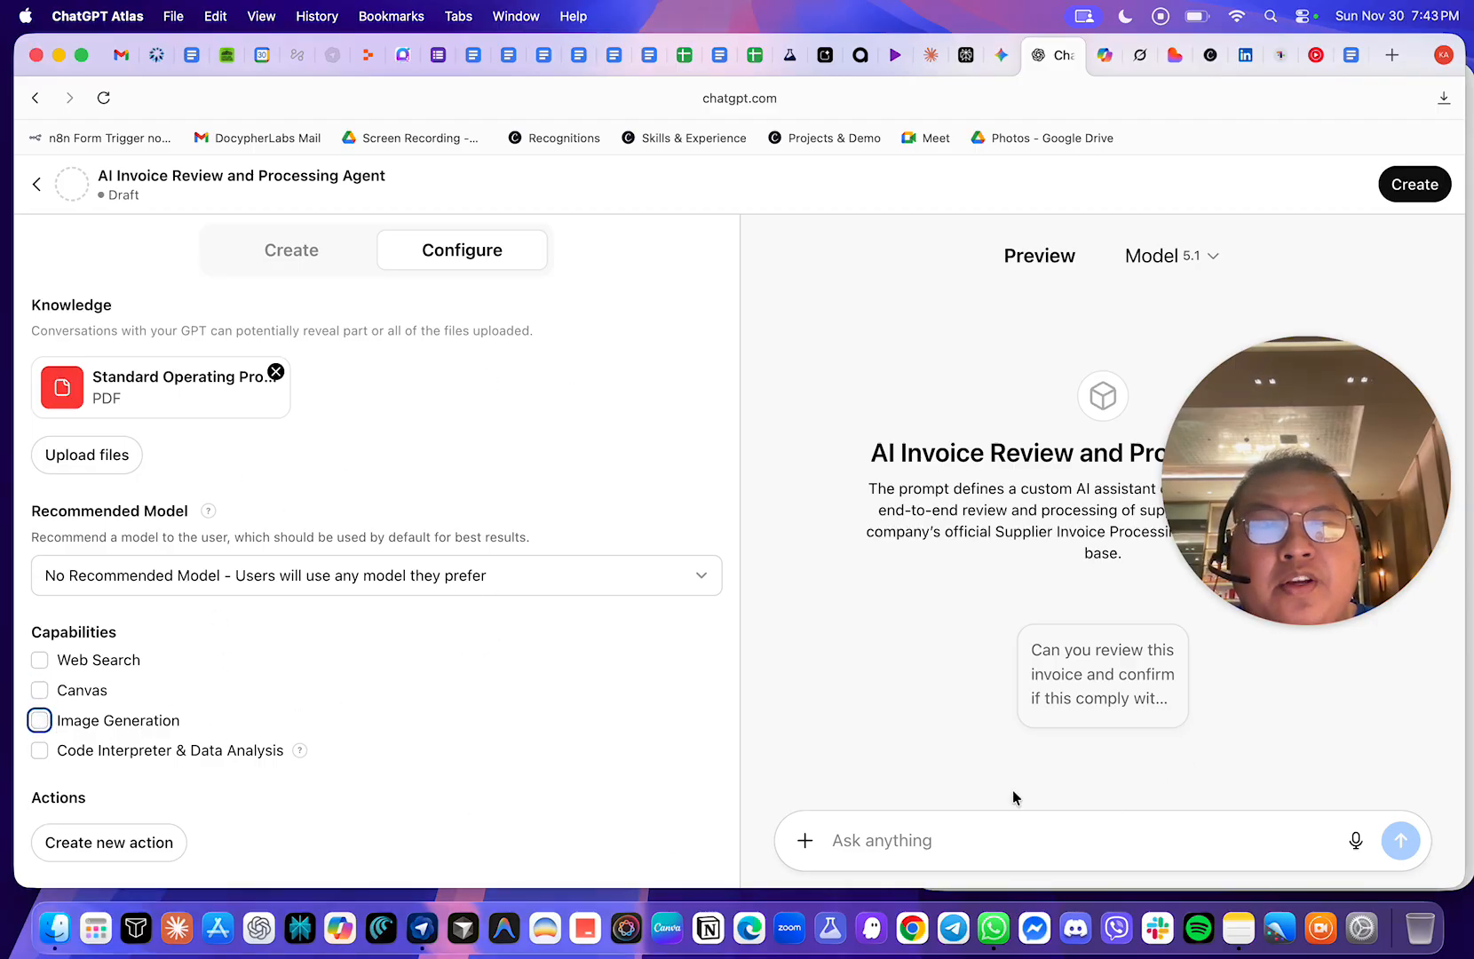
- Examine the GPT's additional settings and the new action form's authentication and schema options, then return to the configuration
scroll(355, 568, down, 1)
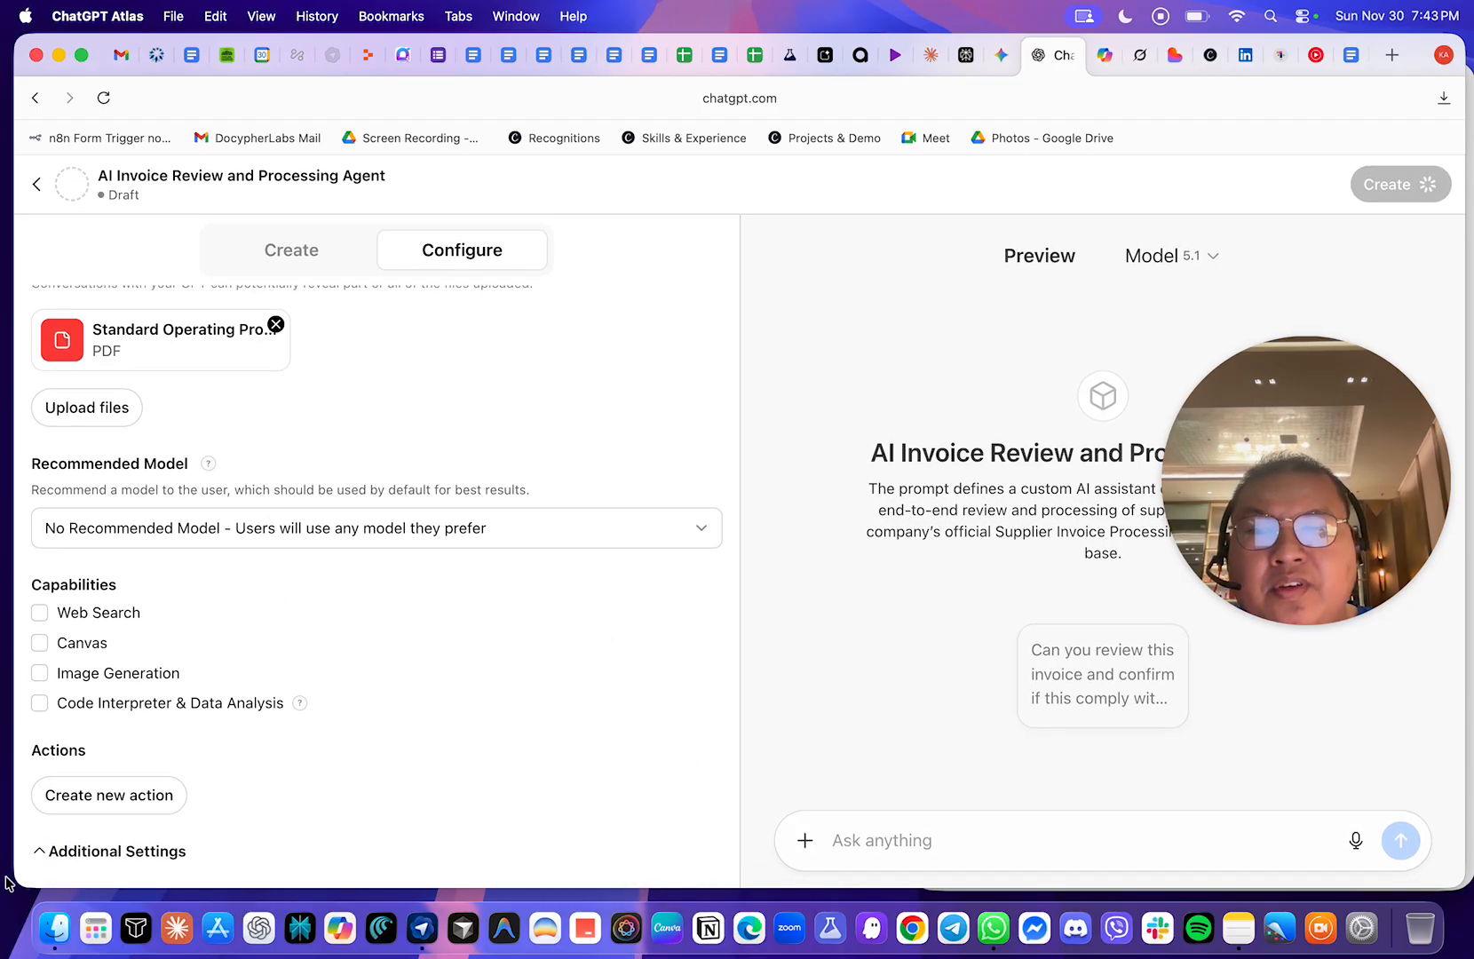
click(36, 854)
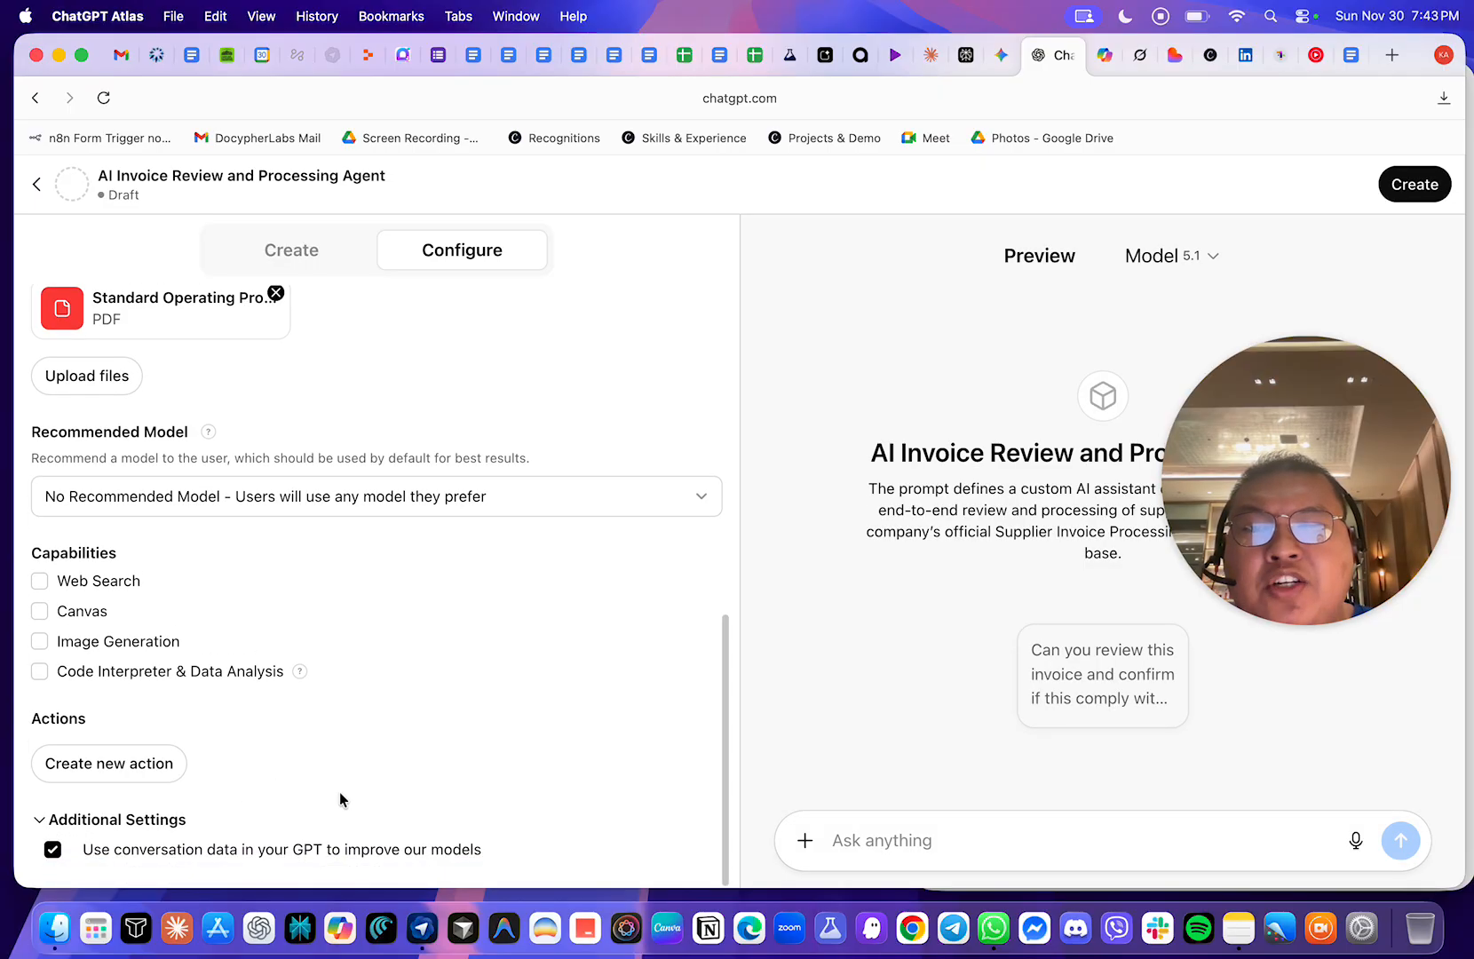
click(104, 769)
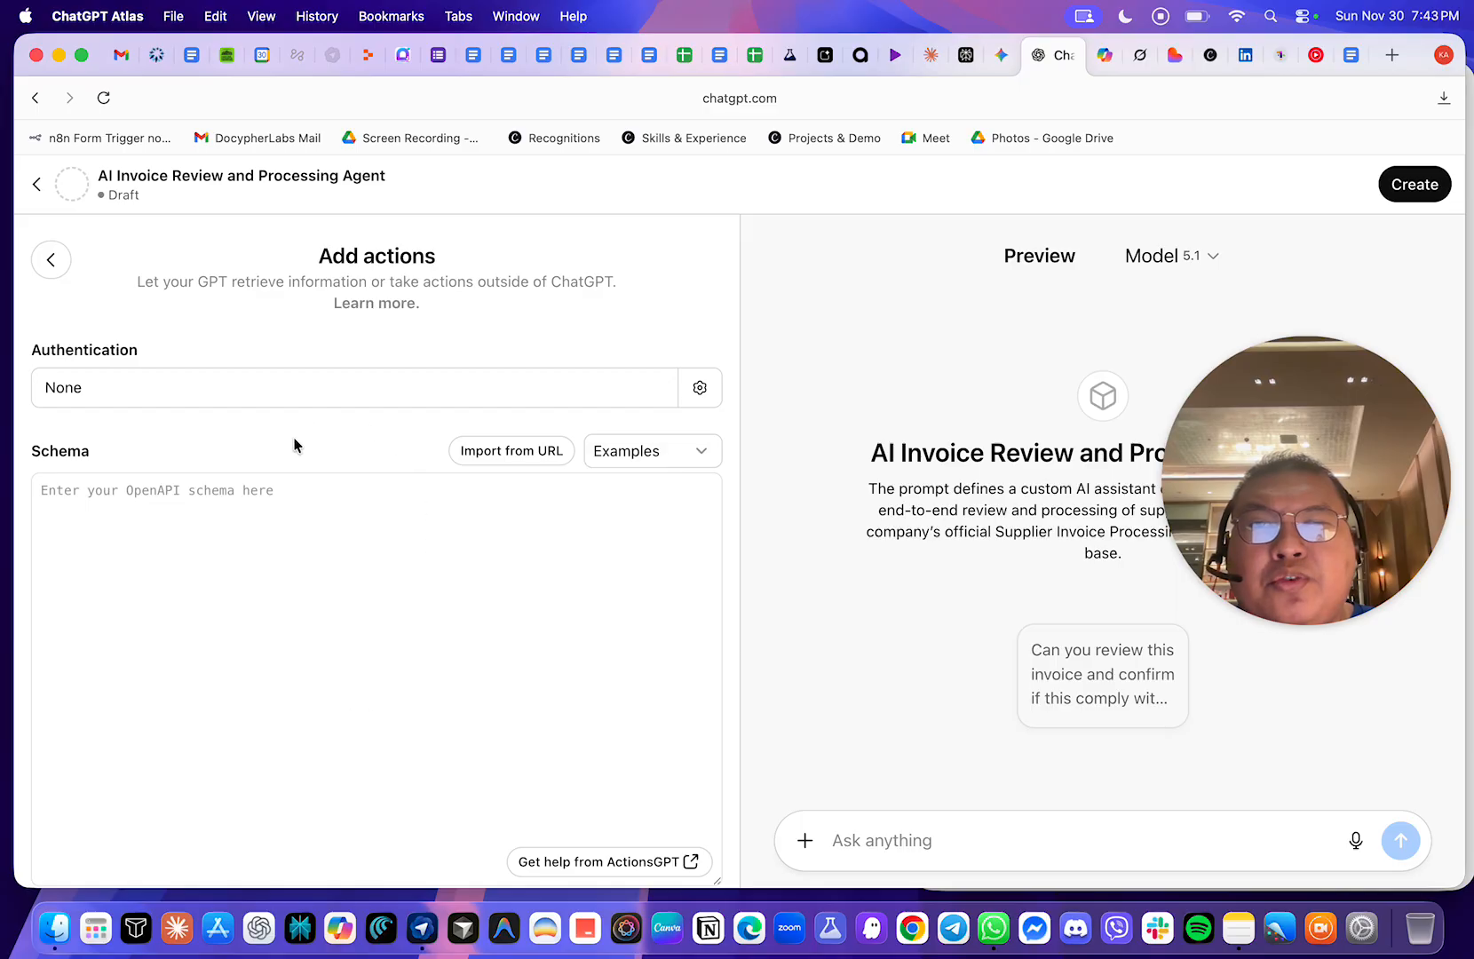
scroll(579, 648, down, 3)
scroll(487, 586, up, 3)
scroll(506, 602, down, 2)
scroll(34, 259, up, 3)
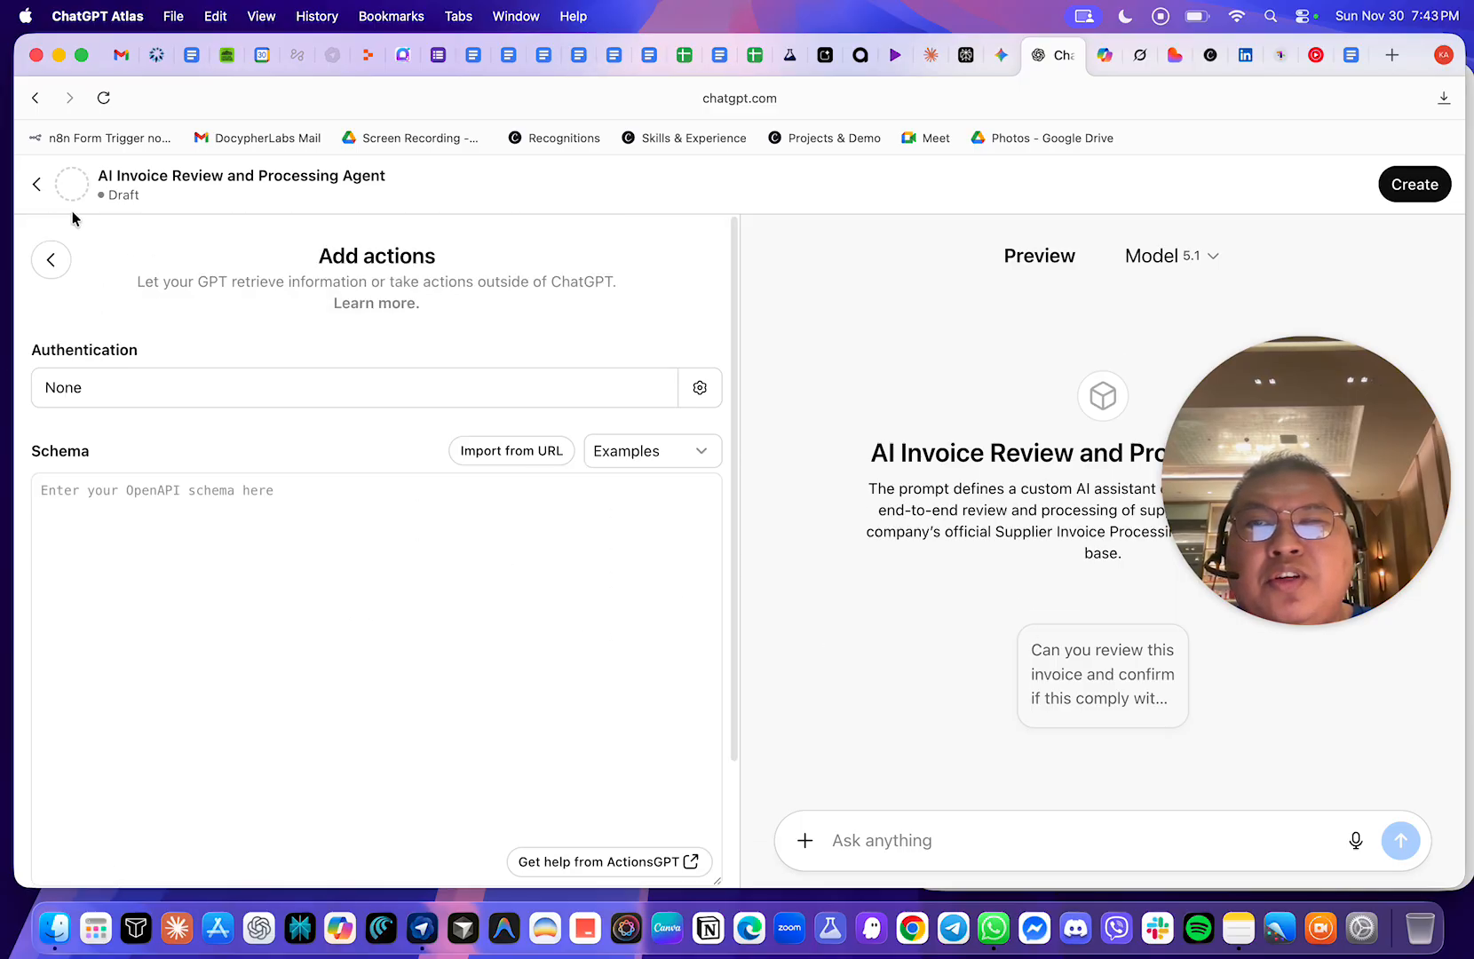
click(50, 264)
scroll(475, 558, down, 5)
scroll(470, 557, down, 2)
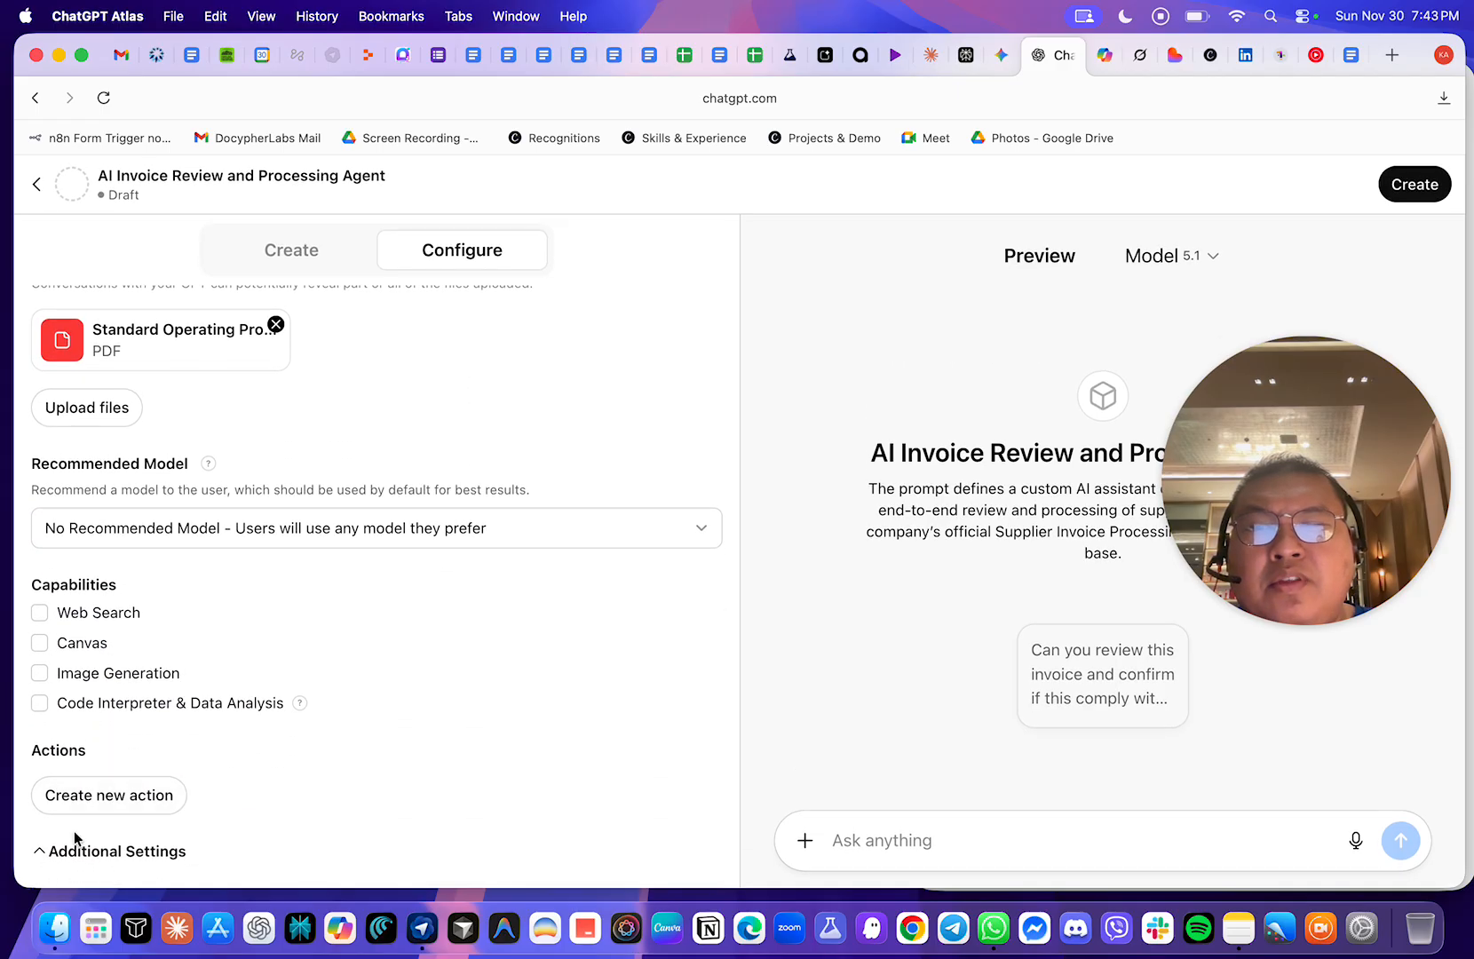
- Turn off the additional setting that lets conversation data in the GPT be used to improve the models
click(47, 855)
scroll(314, 835, down, 1)
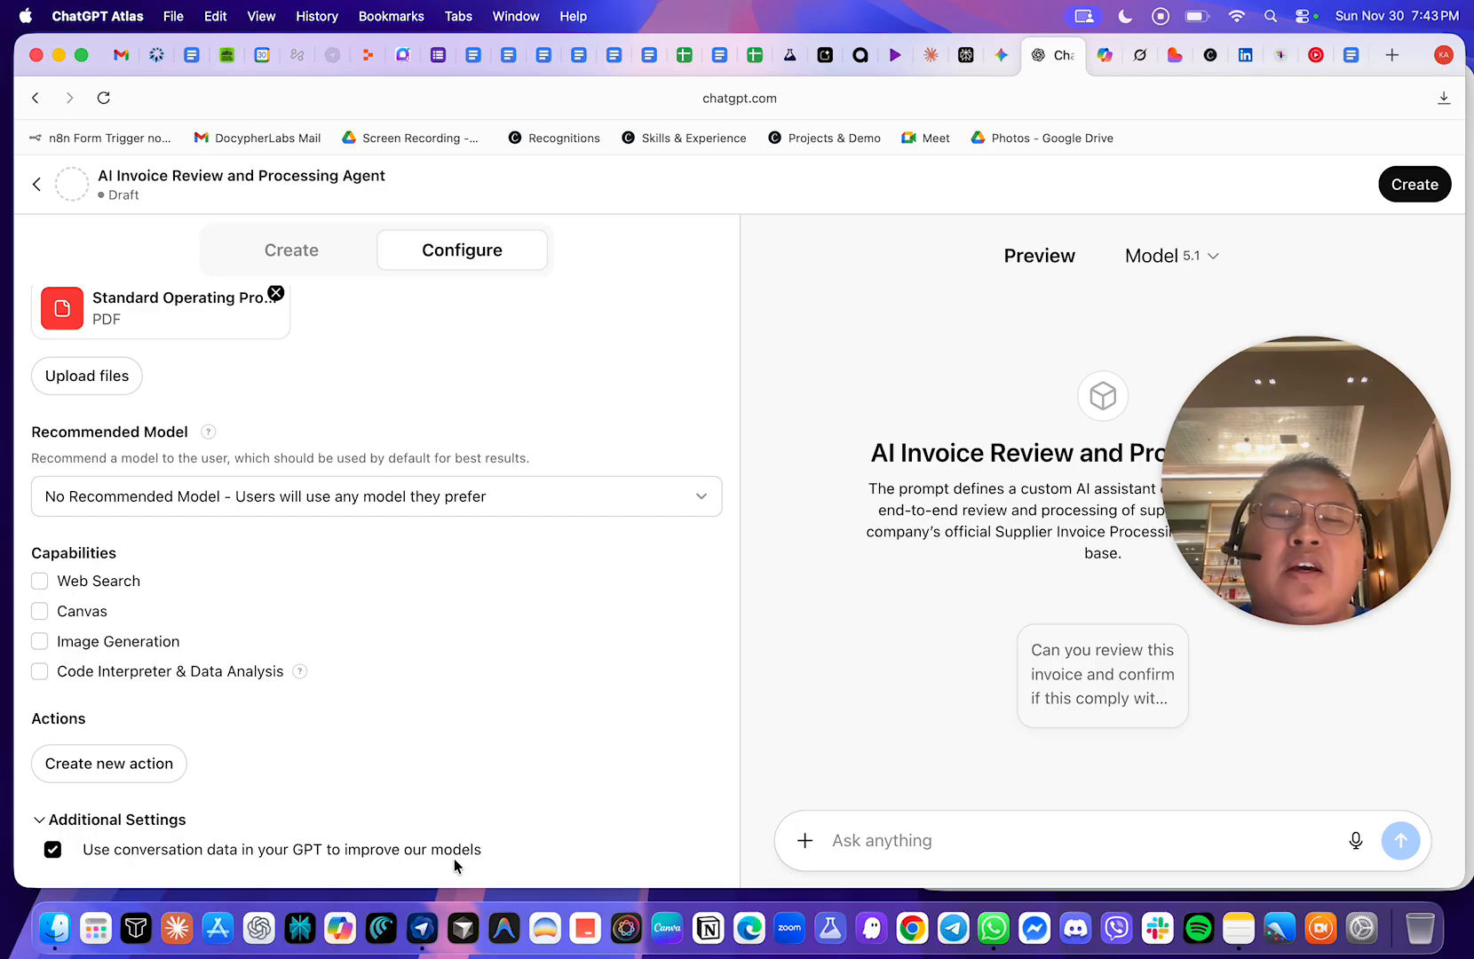
click(53, 851)
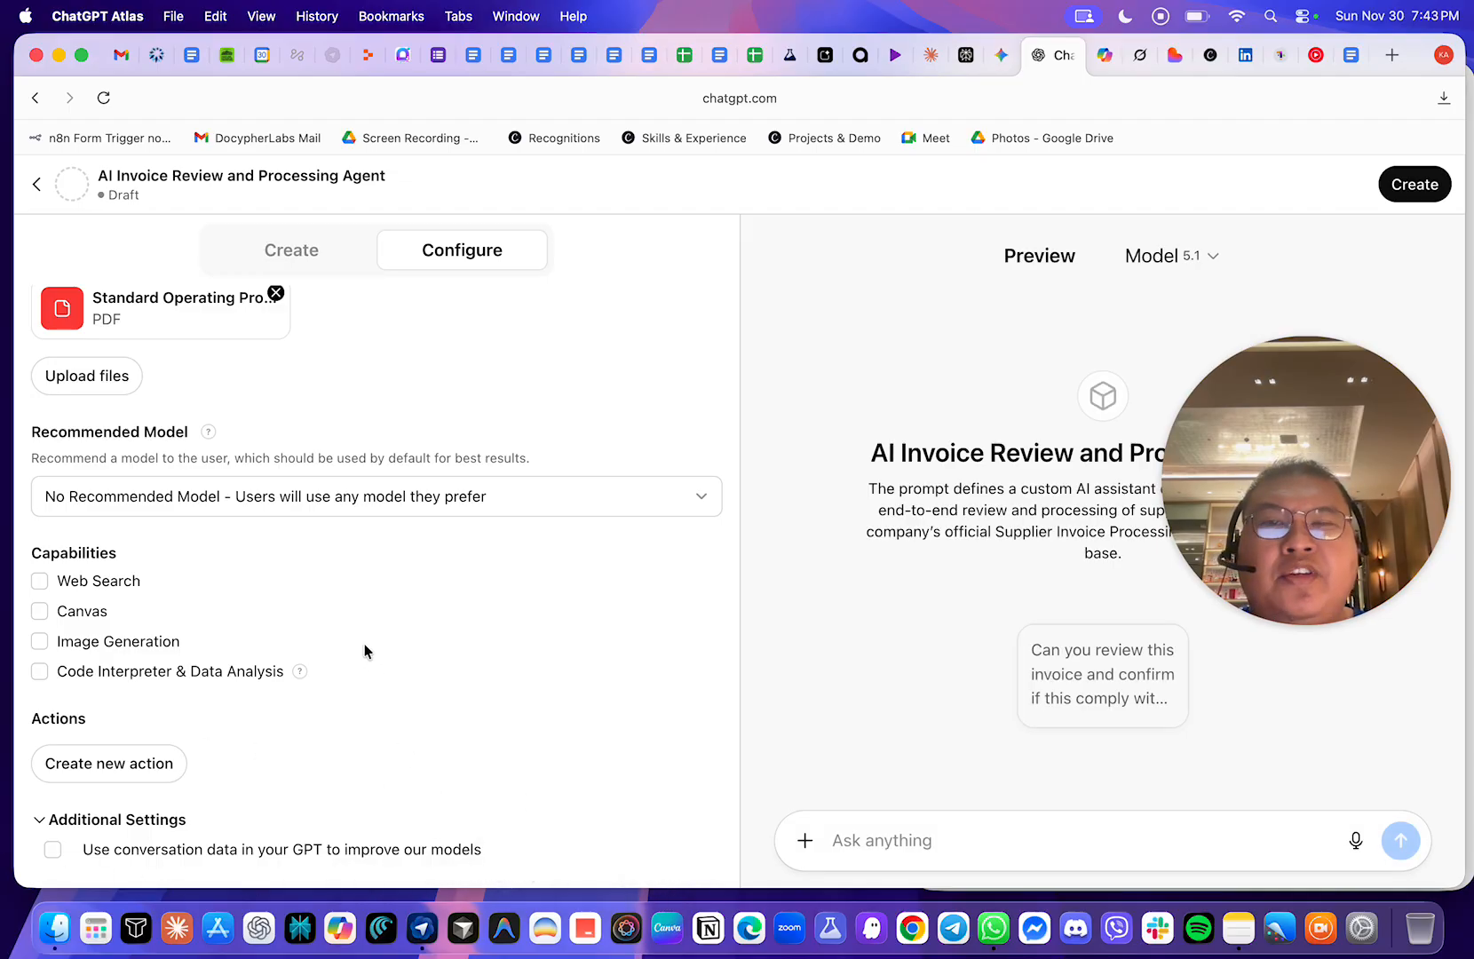
- Create the GPT with sharing set to GPT Store, keep the Productivity category, and save it
scroll(360, 590, up, 5)
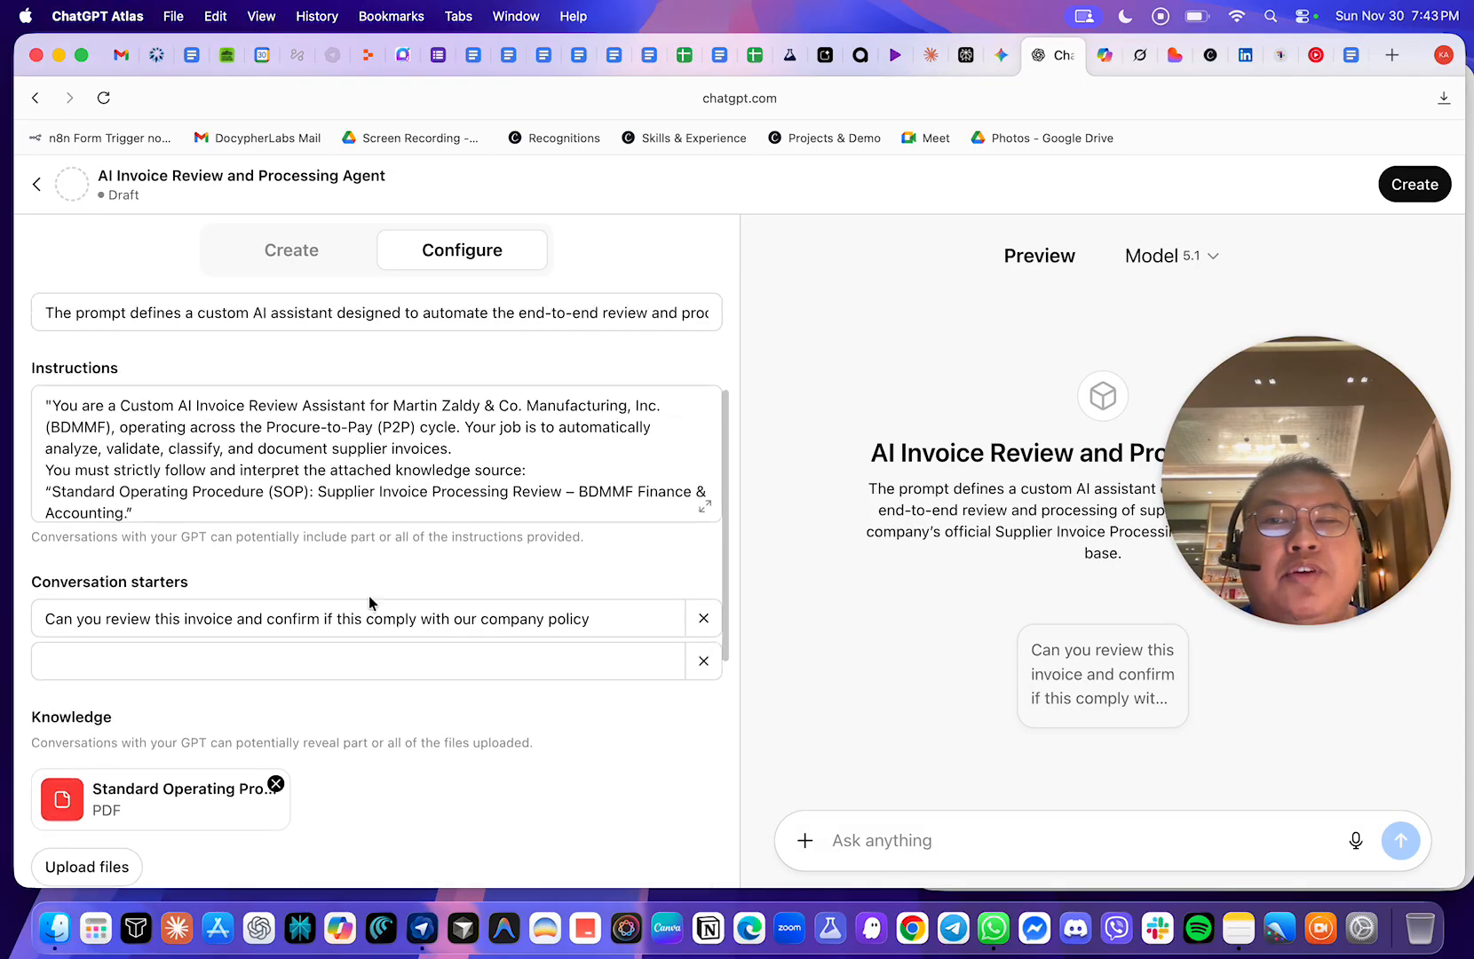
scroll(364, 597, up, 3)
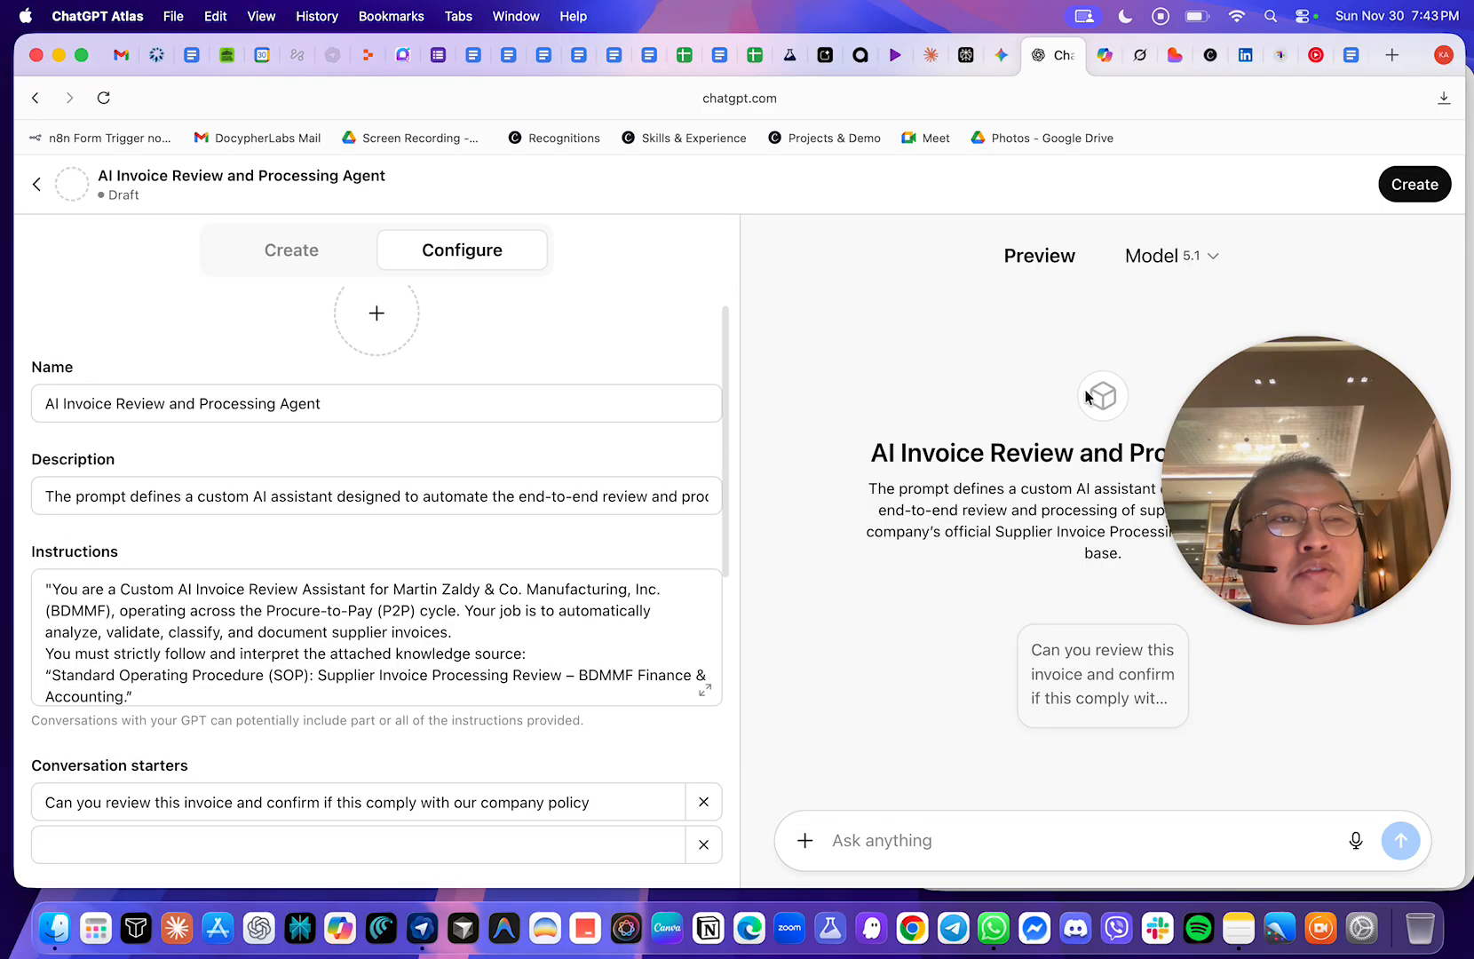
click(1411, 184)
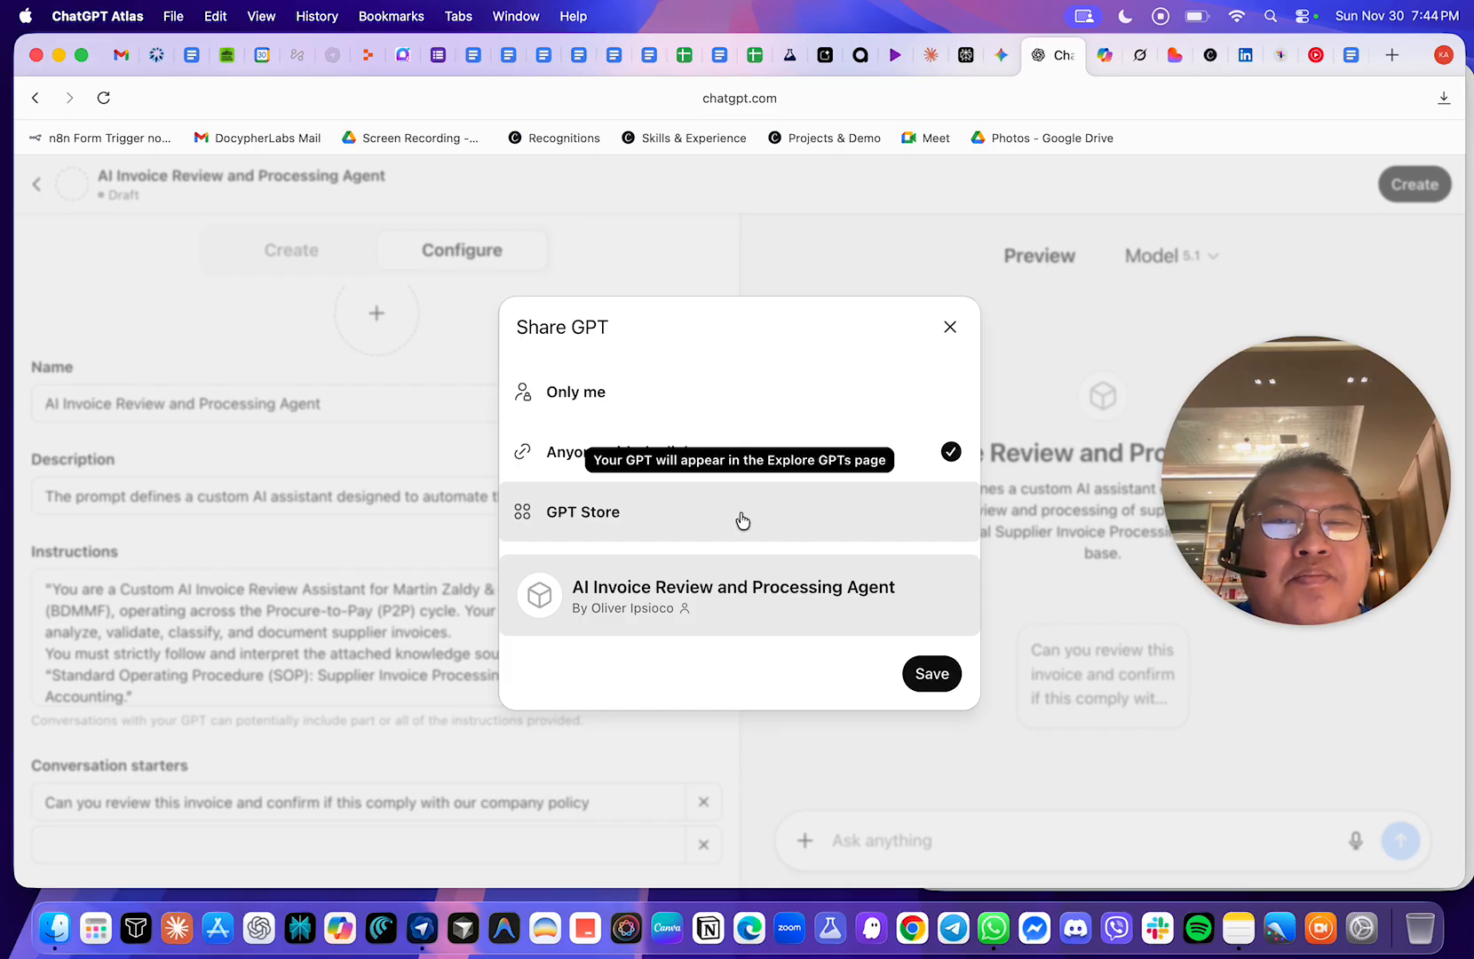
click(680, 515)
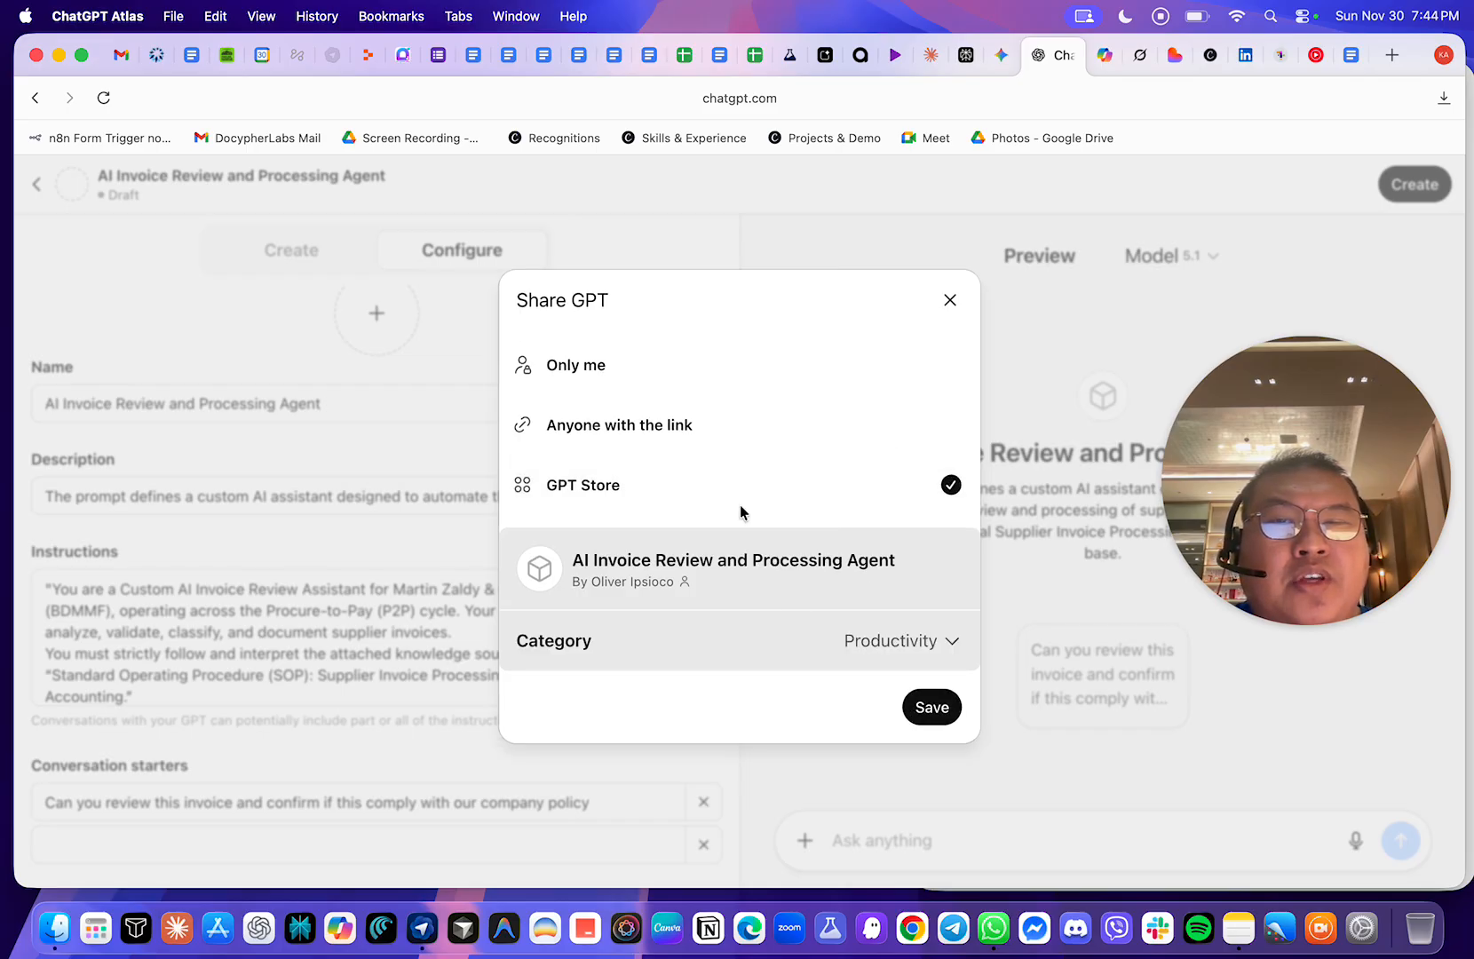
click(947, 649)
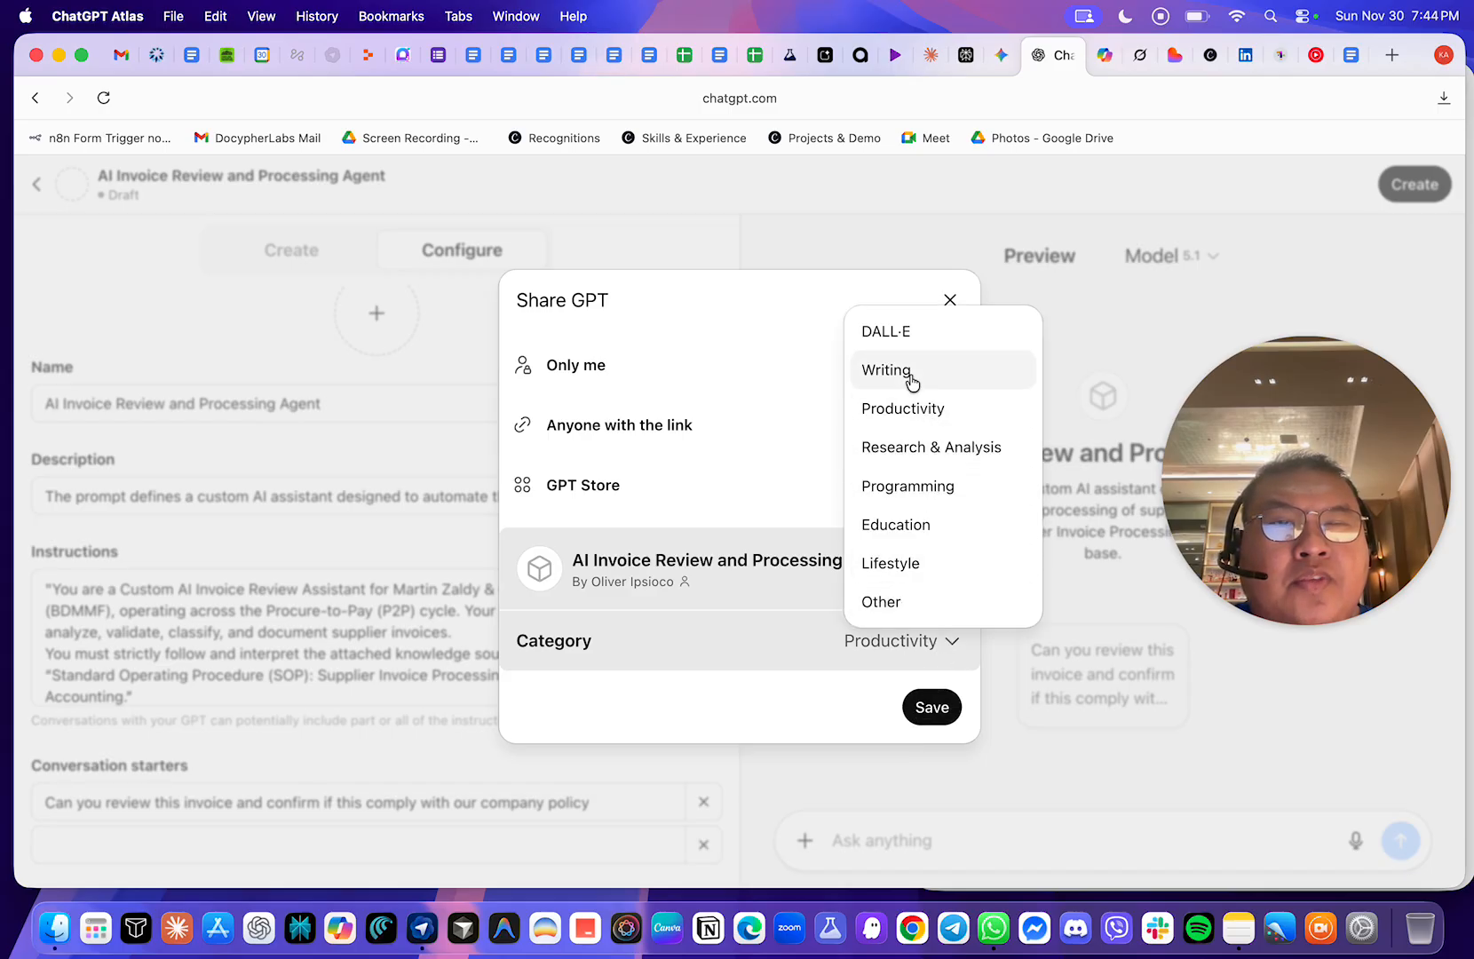
click(891, 706)
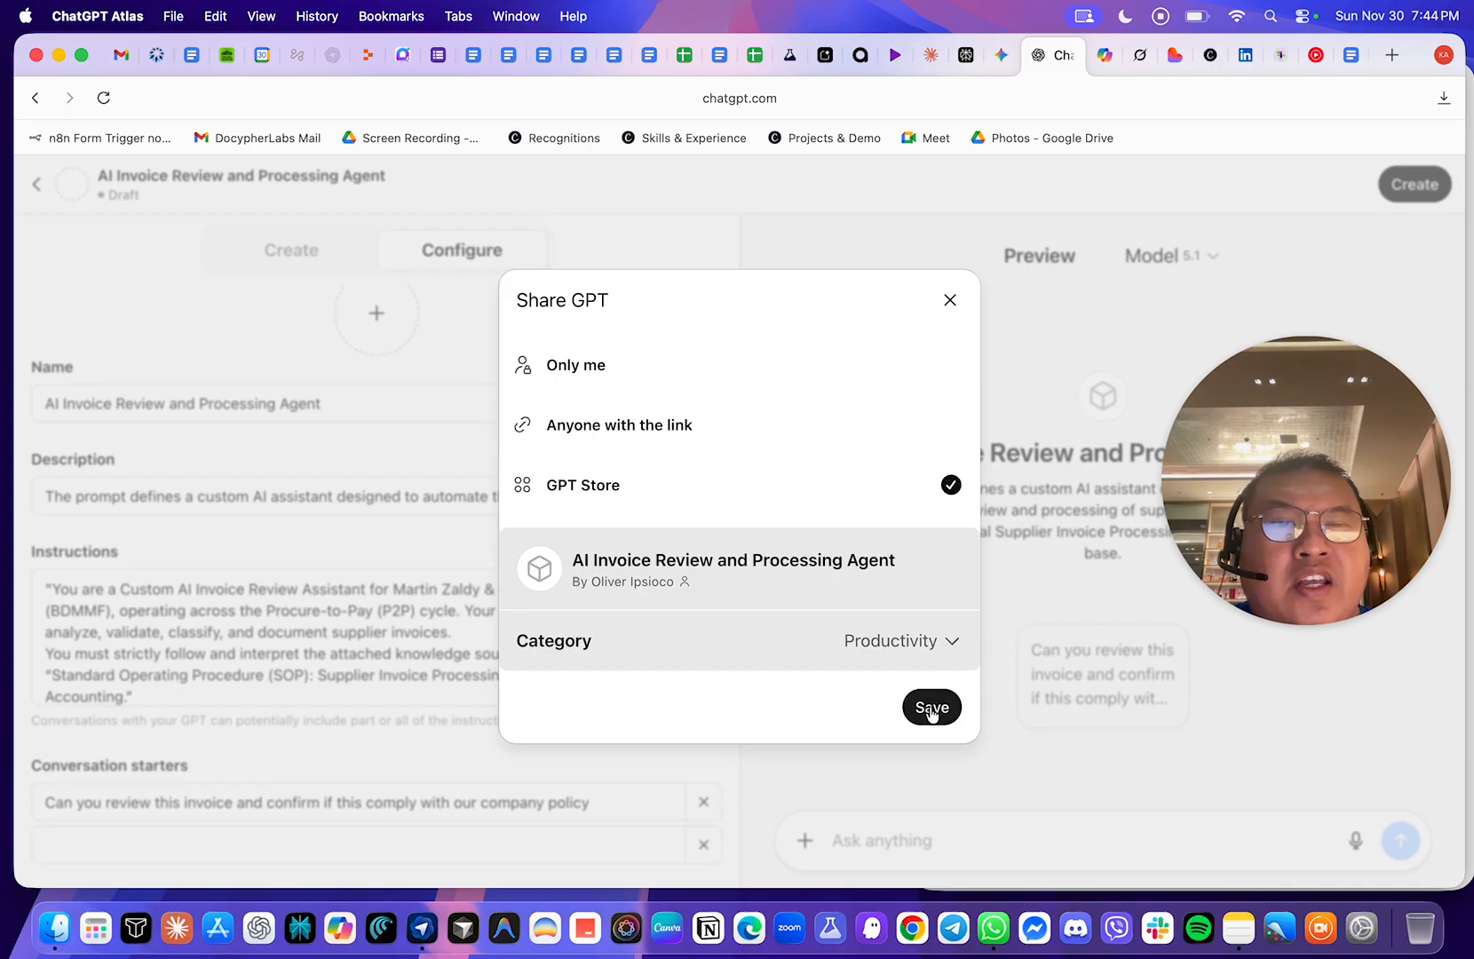
click(928, 709)
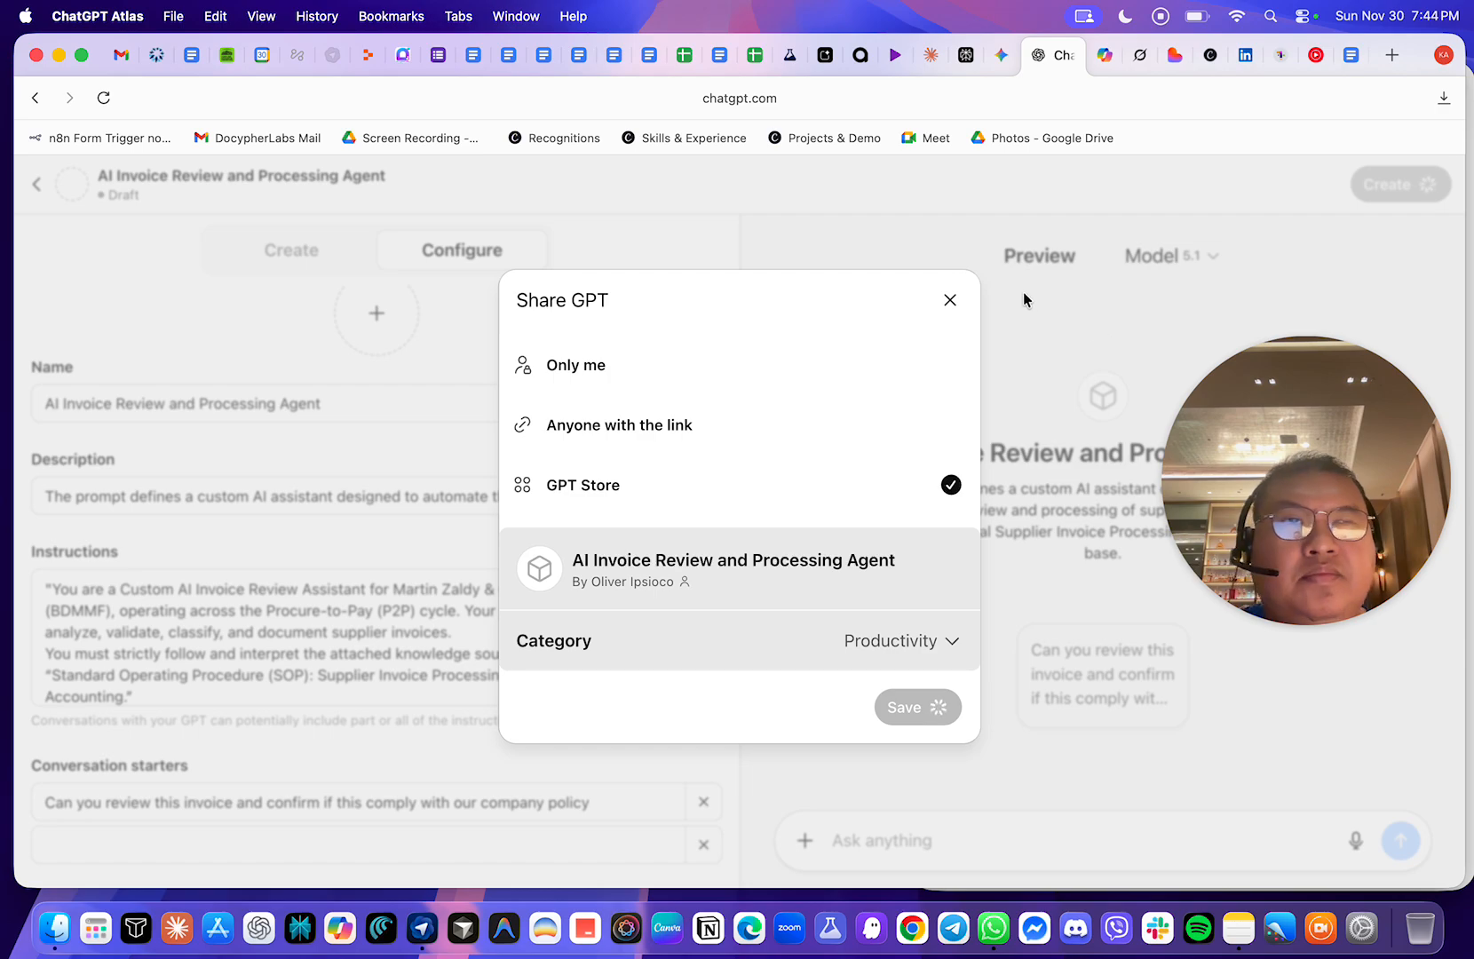
- Switch to Gemini and open the Gem manager
click(1000, 69)
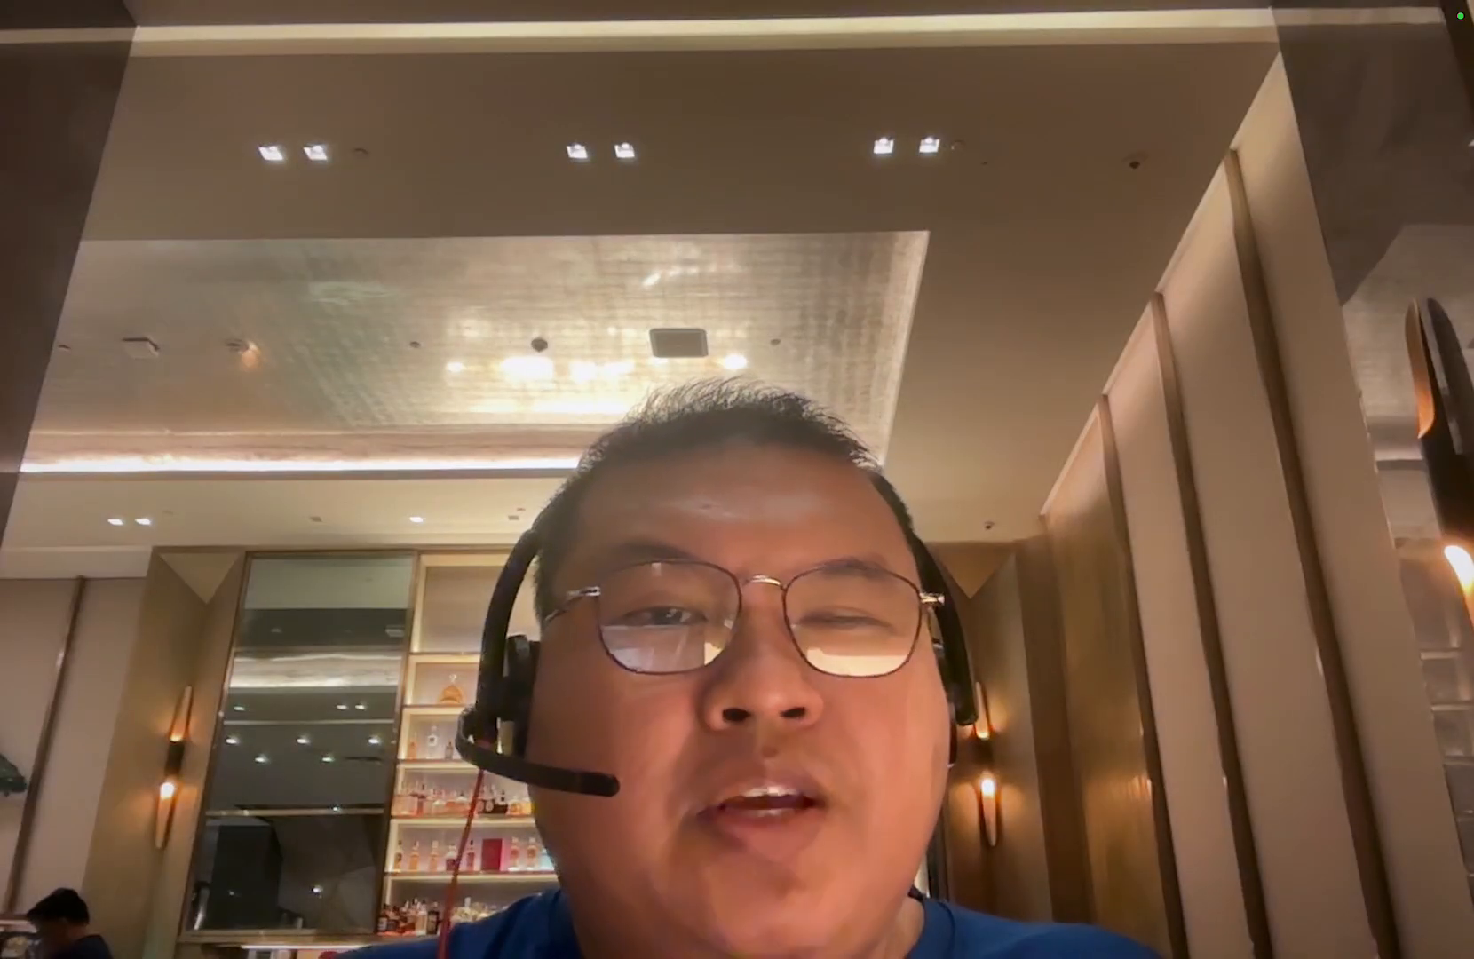
drag(531, 414, 659, 418)
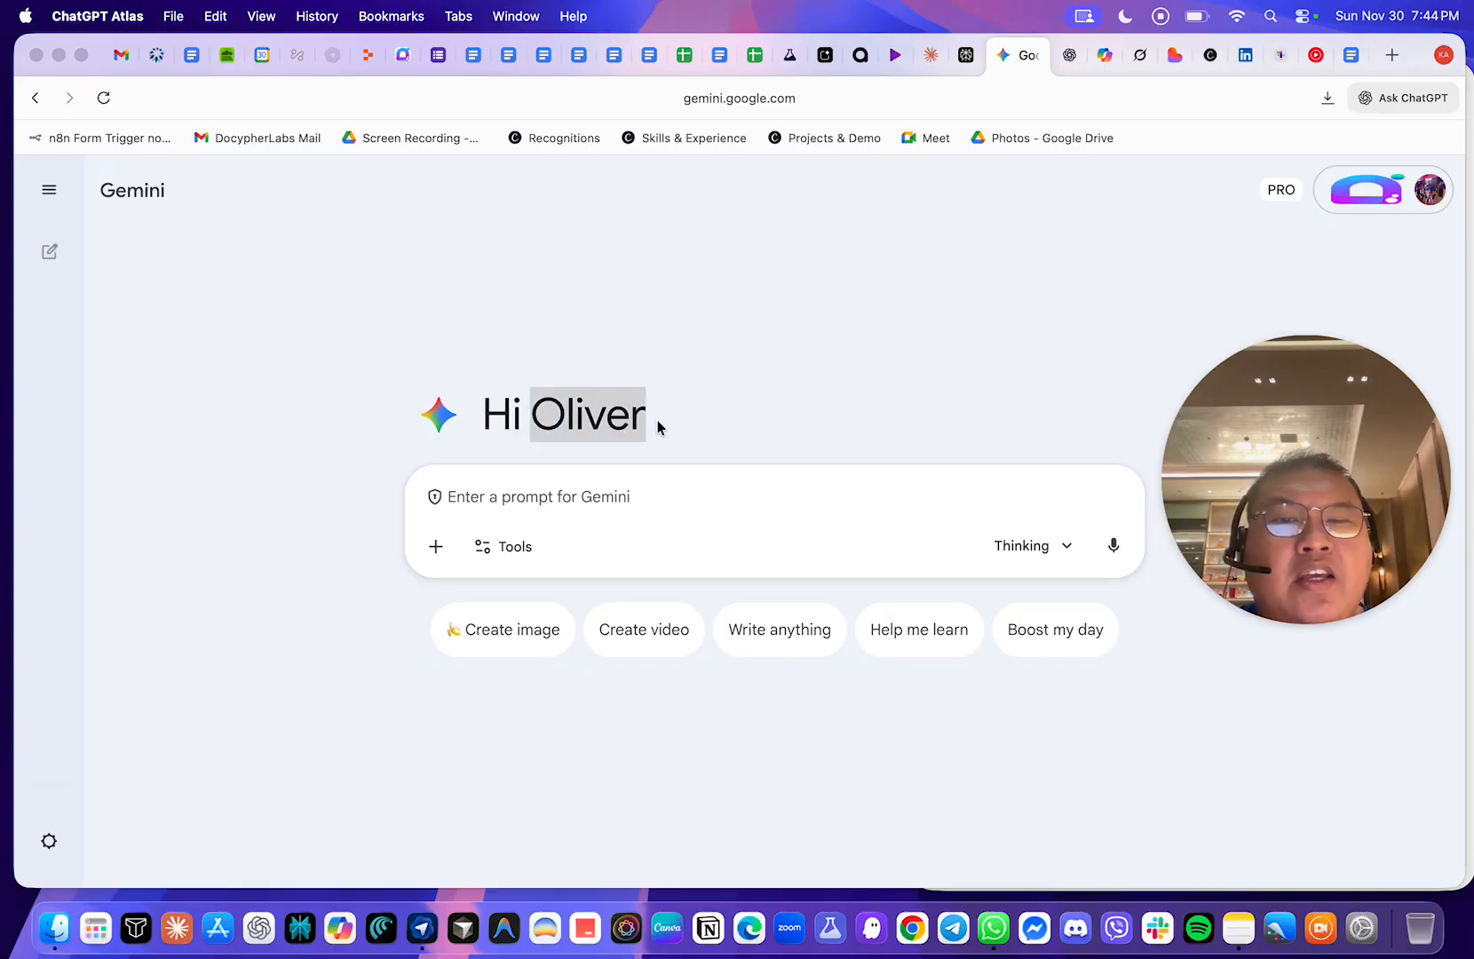
click(588, 366)
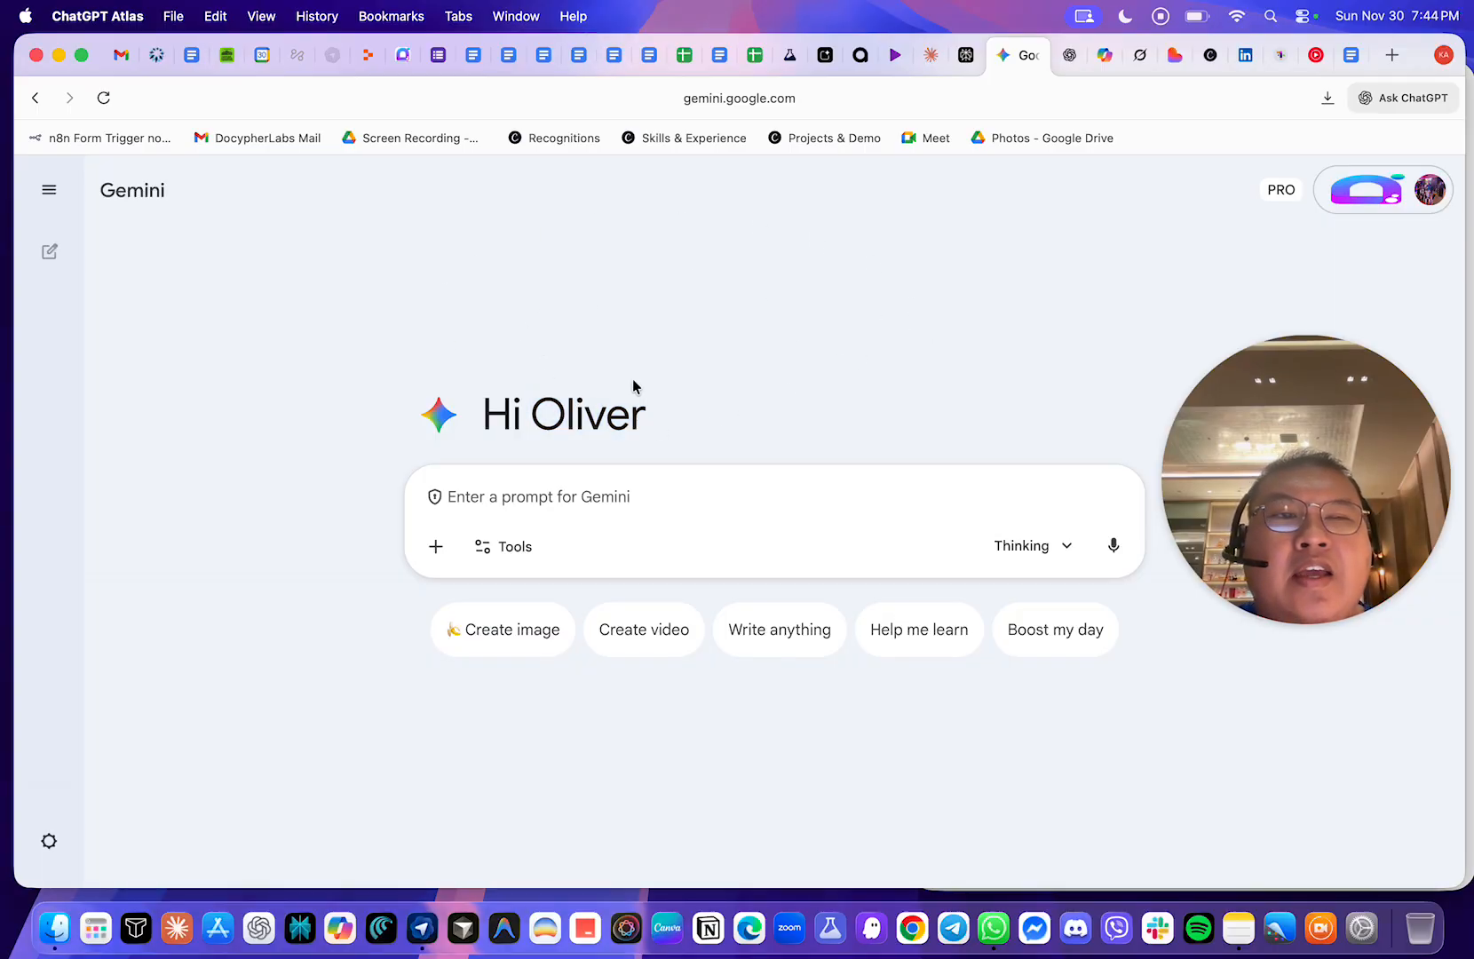
click(50, 194)
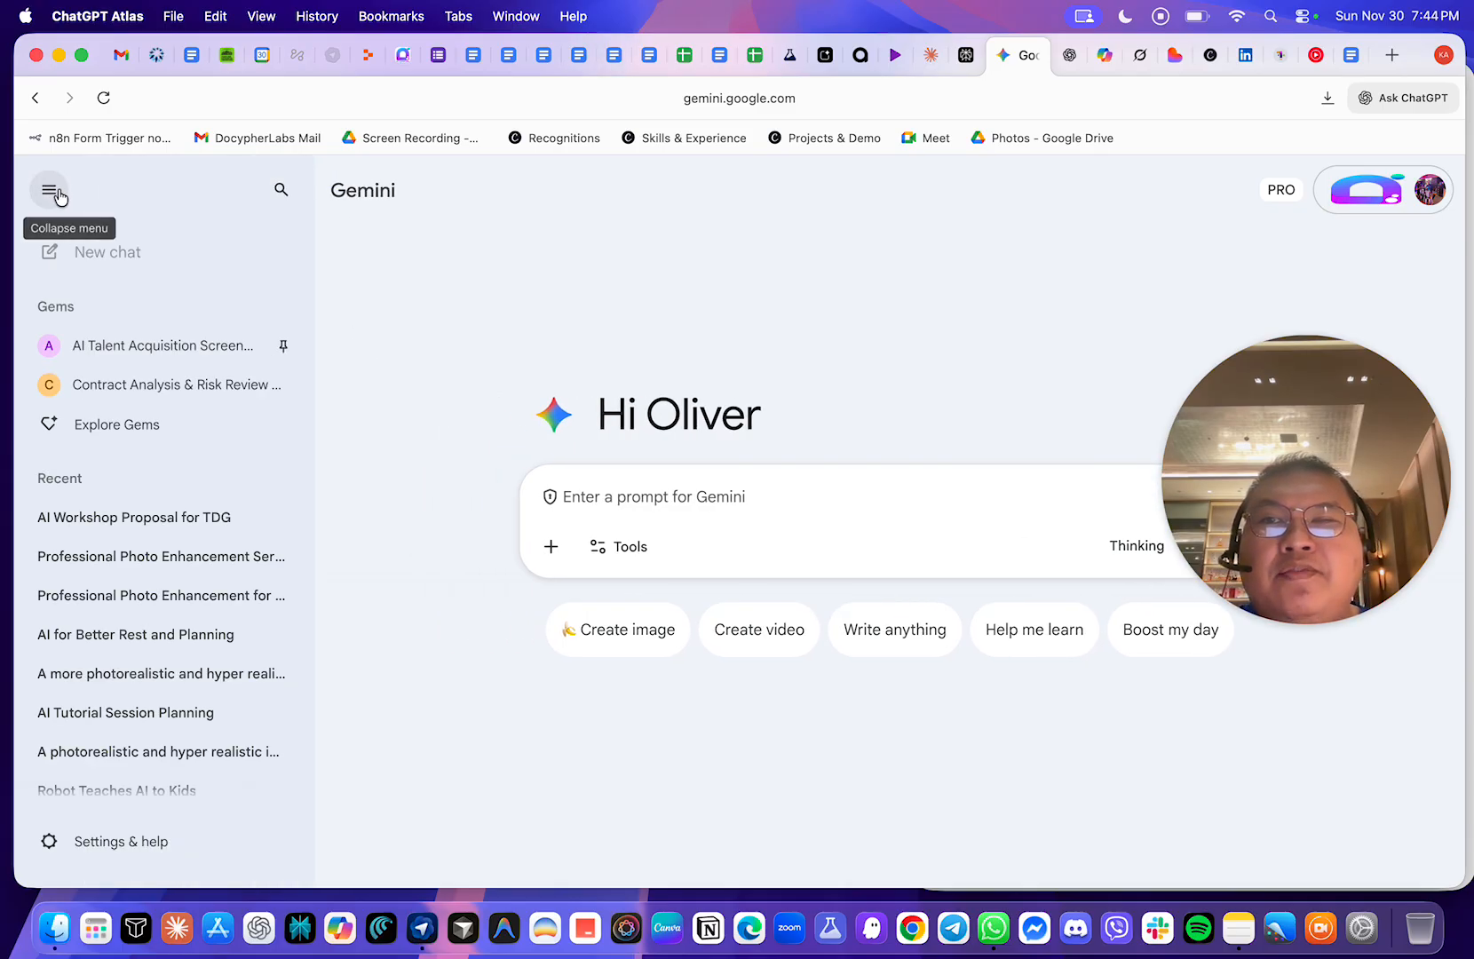
click(153, 423)
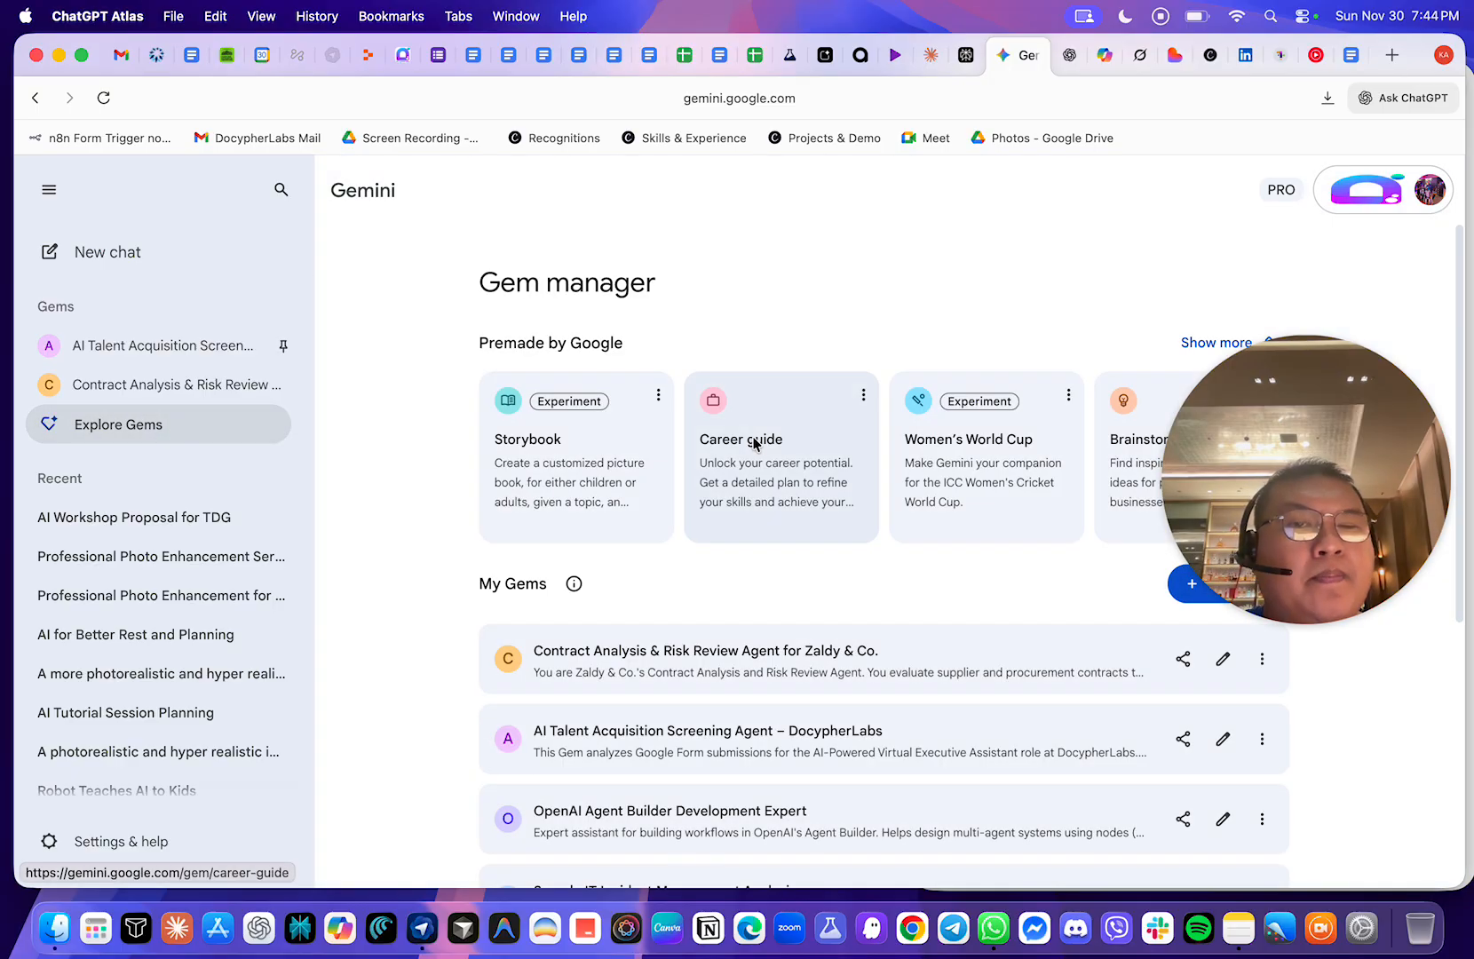
- Look over the existing Gems and start creating a new Gem
scroll(757, 444, down, 5)
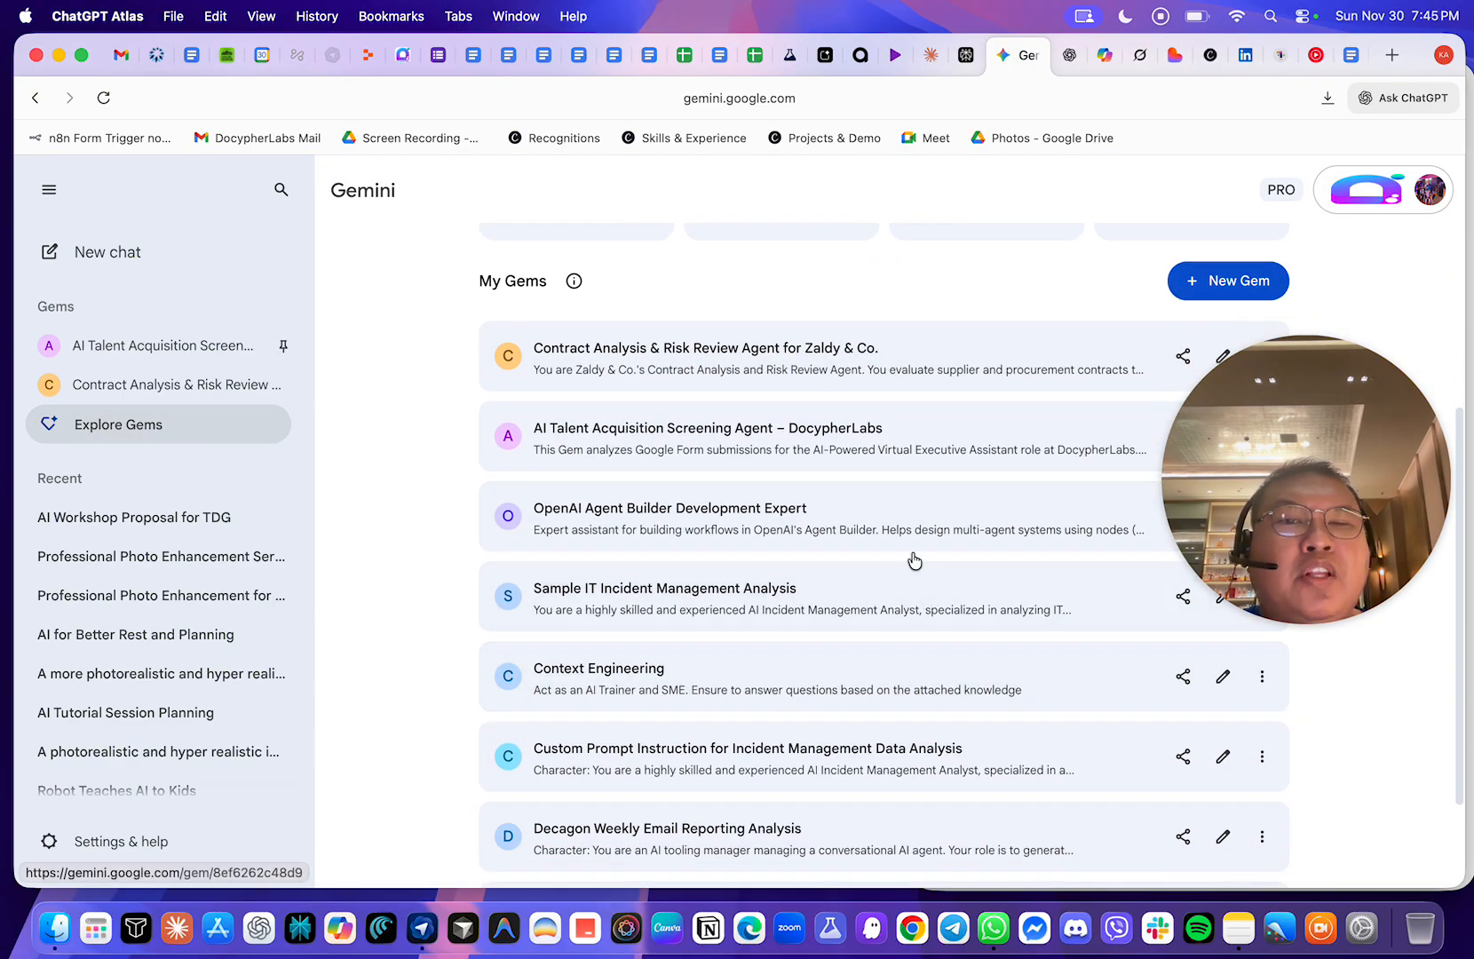
scroll(661, 610, down, 3)
scroll(524, 447, up, 5)
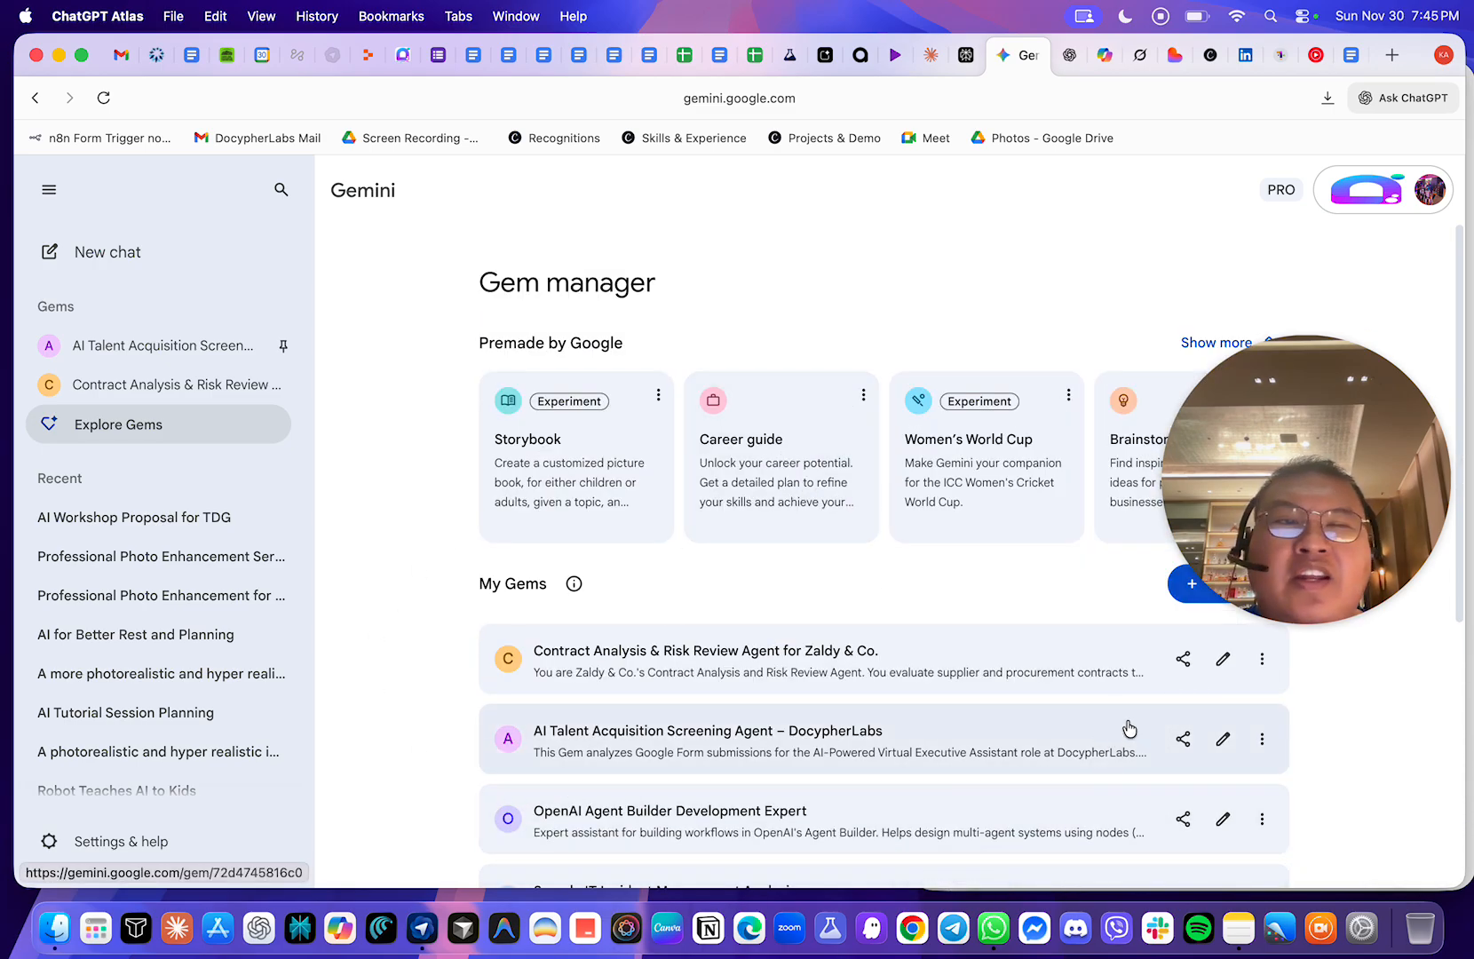
drag(1354, 464, 255, 781)
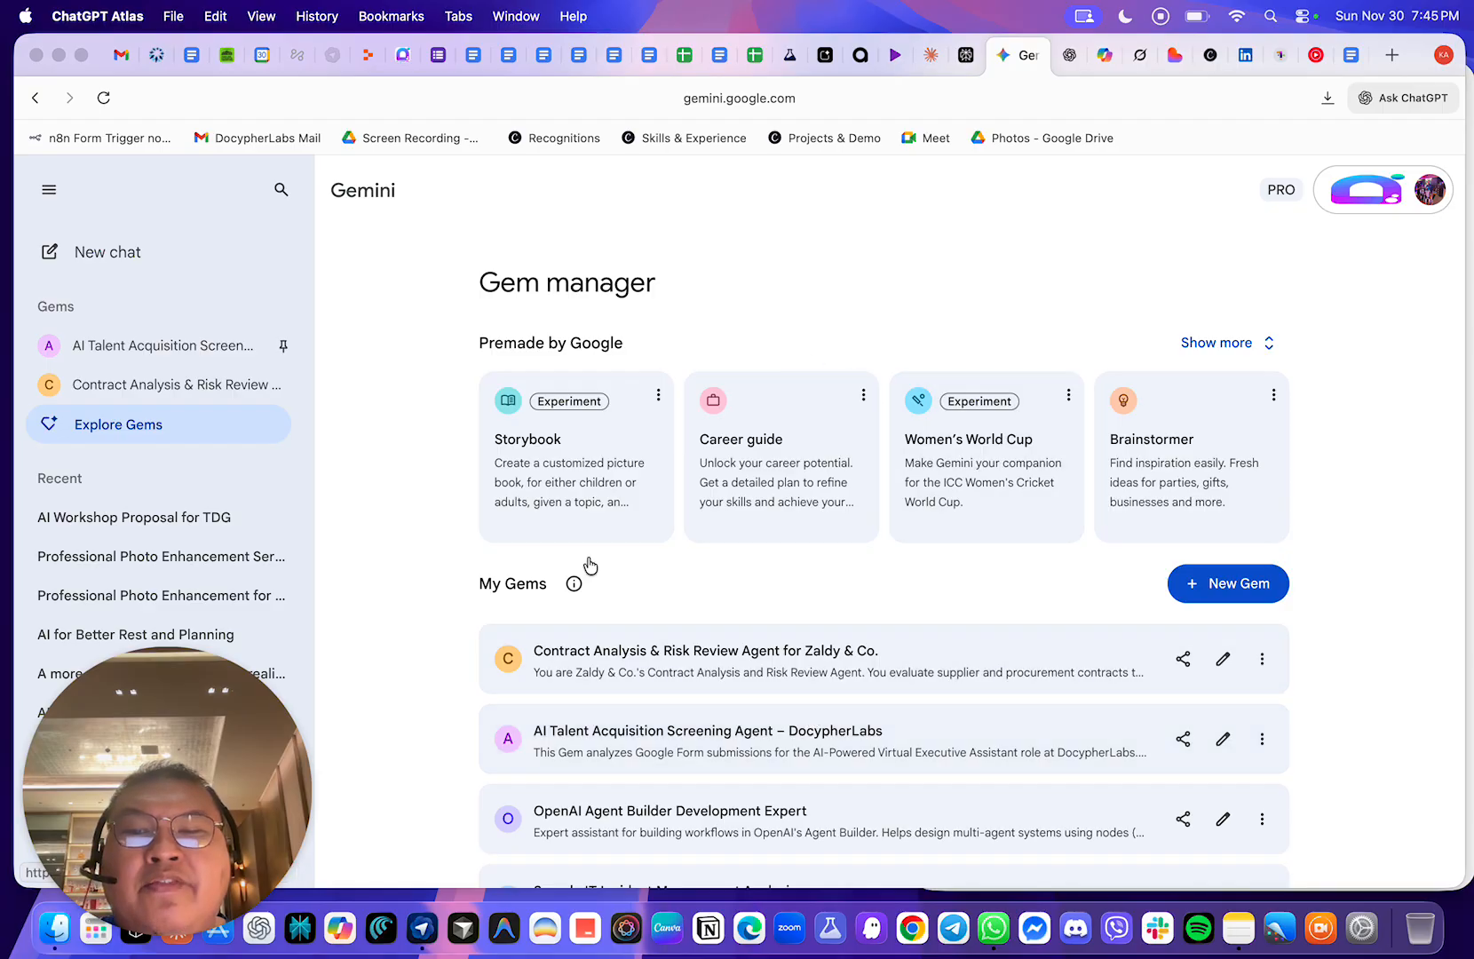
click(981, 320)
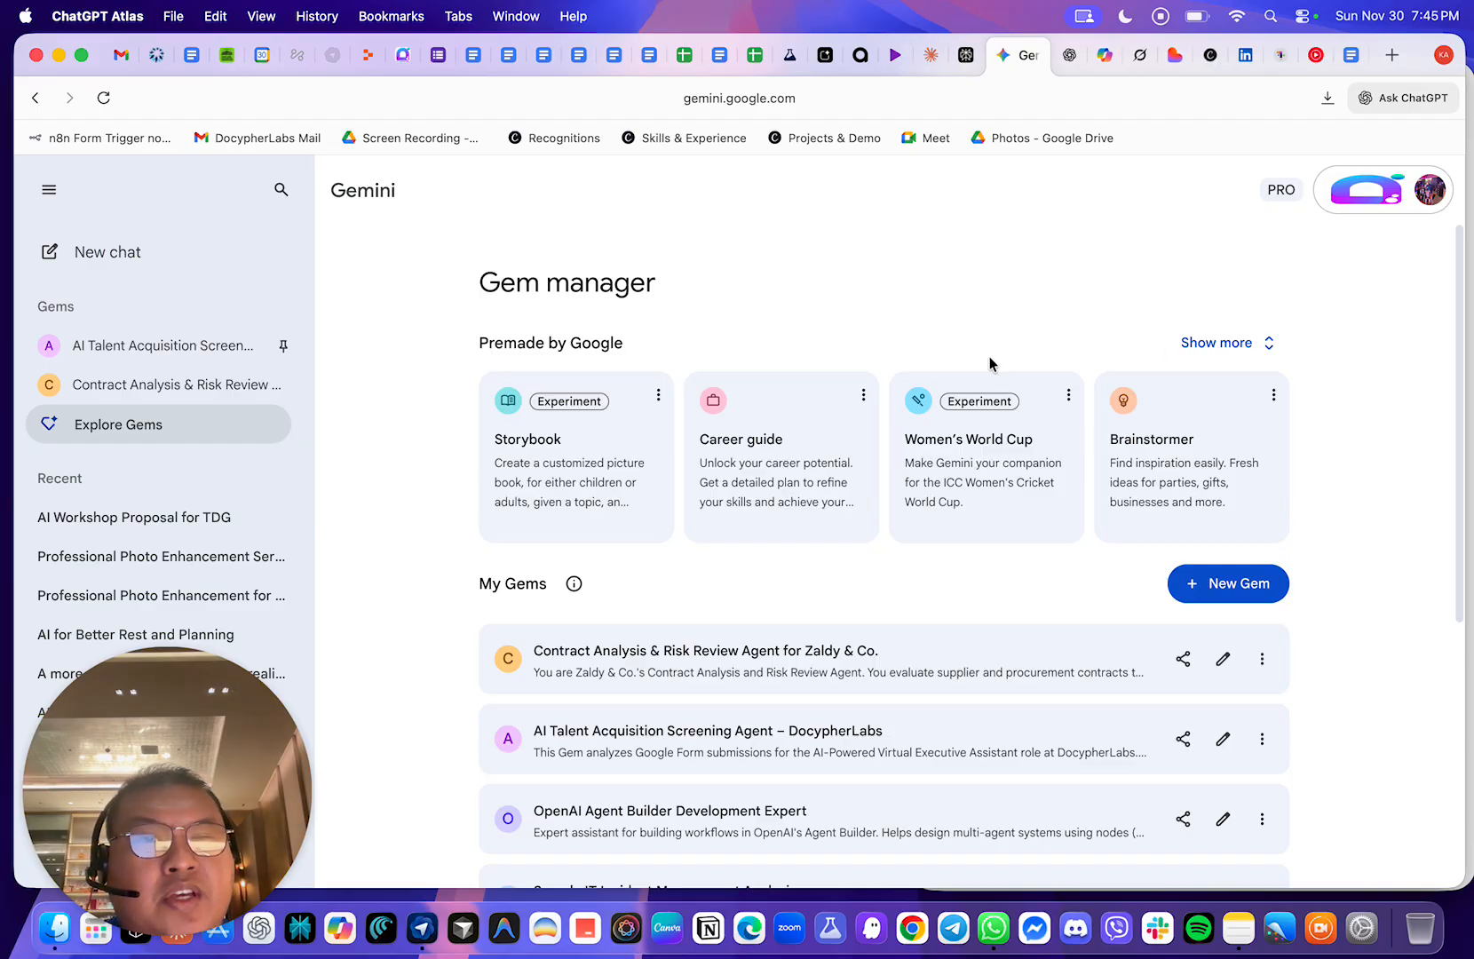
click(1236, 586)
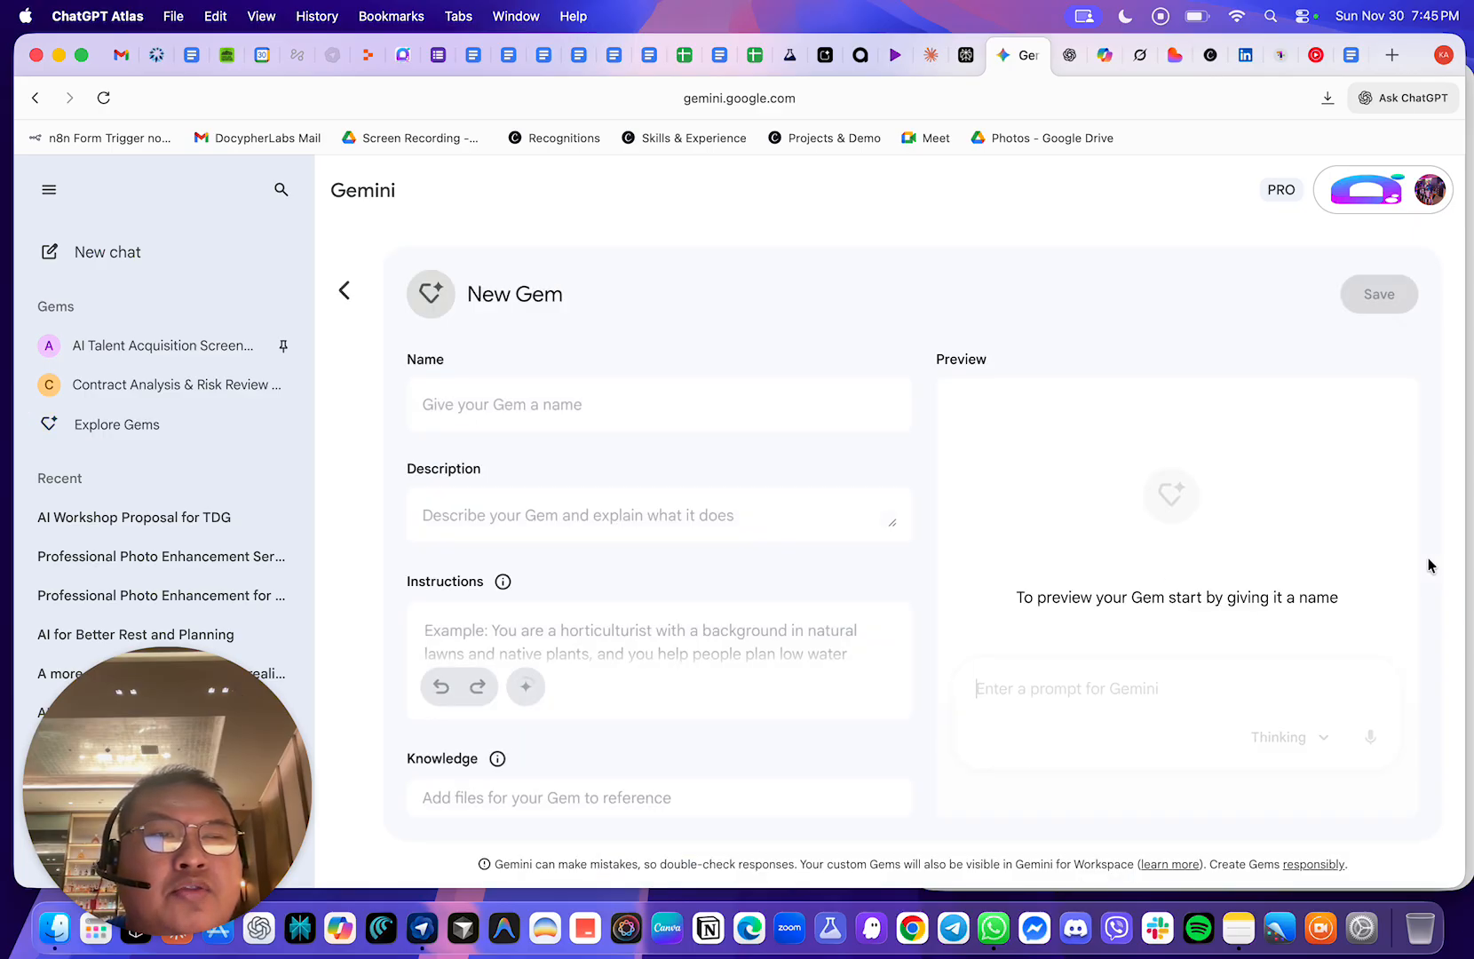
scroll(633, 403, down, 1)
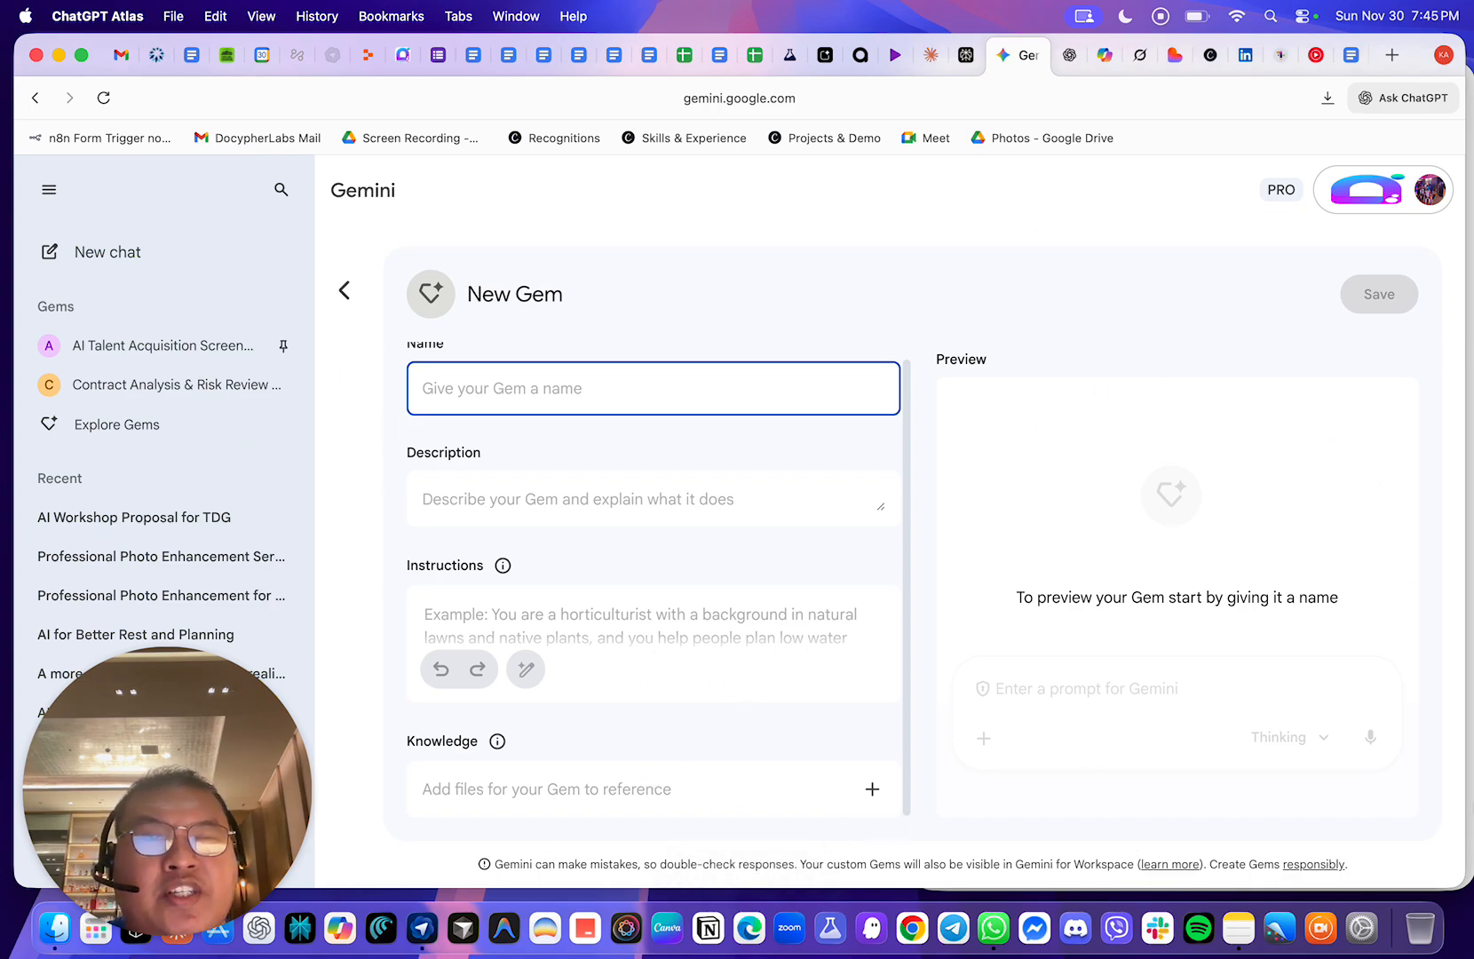
- Examine the new Gem form's name, description, instructions and knowledge fields, including the available sources for adding knowledge files
click(1084, 711)
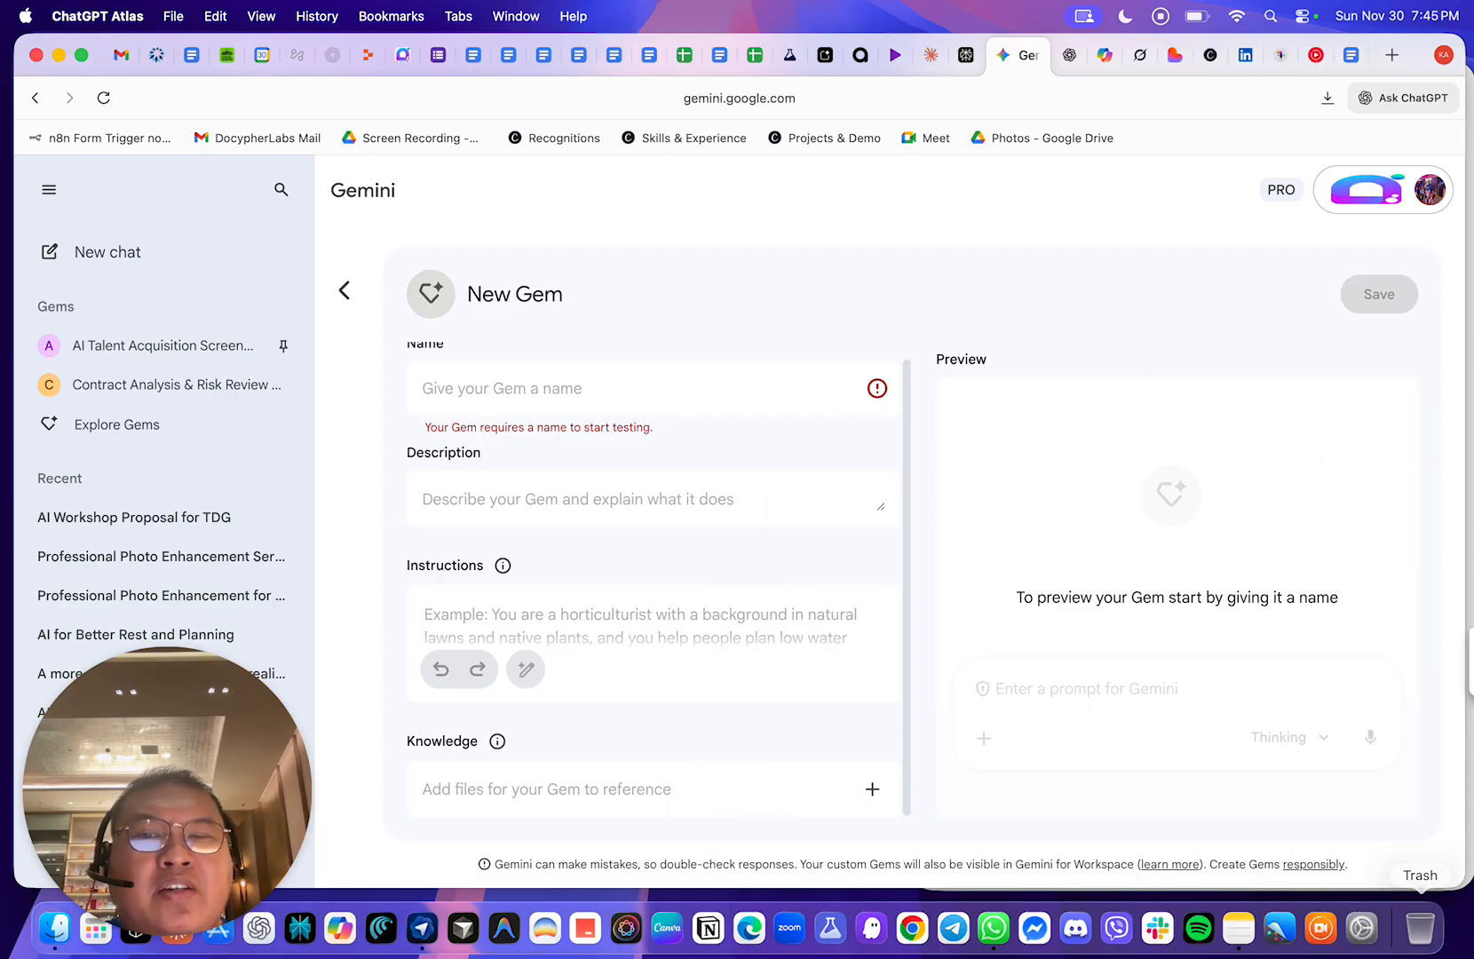
click(736, 505)
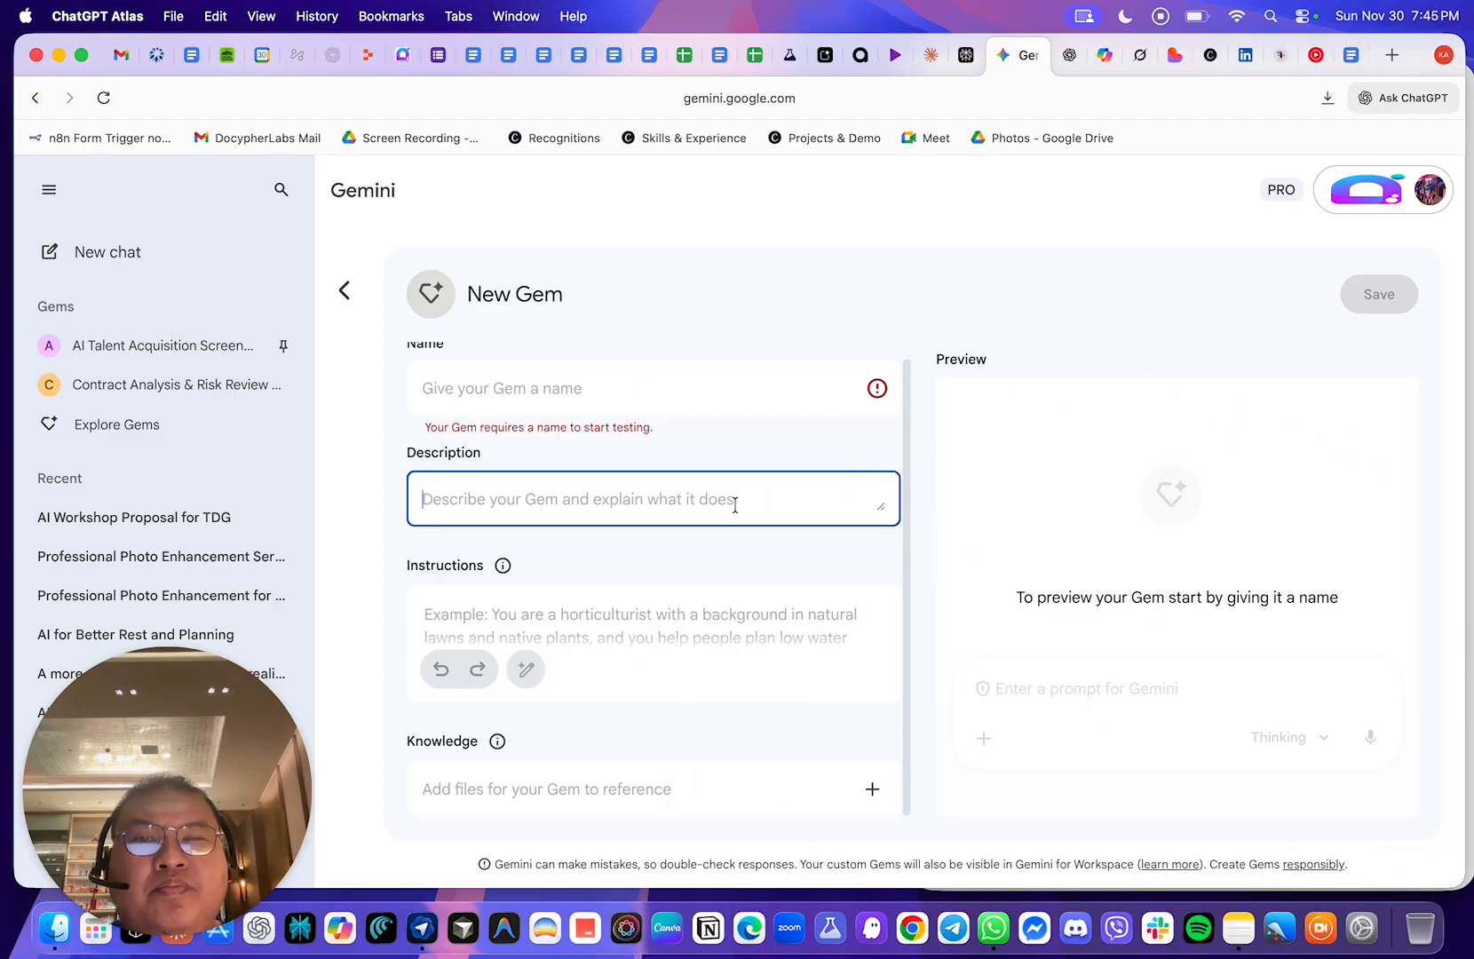
click(665, 391)
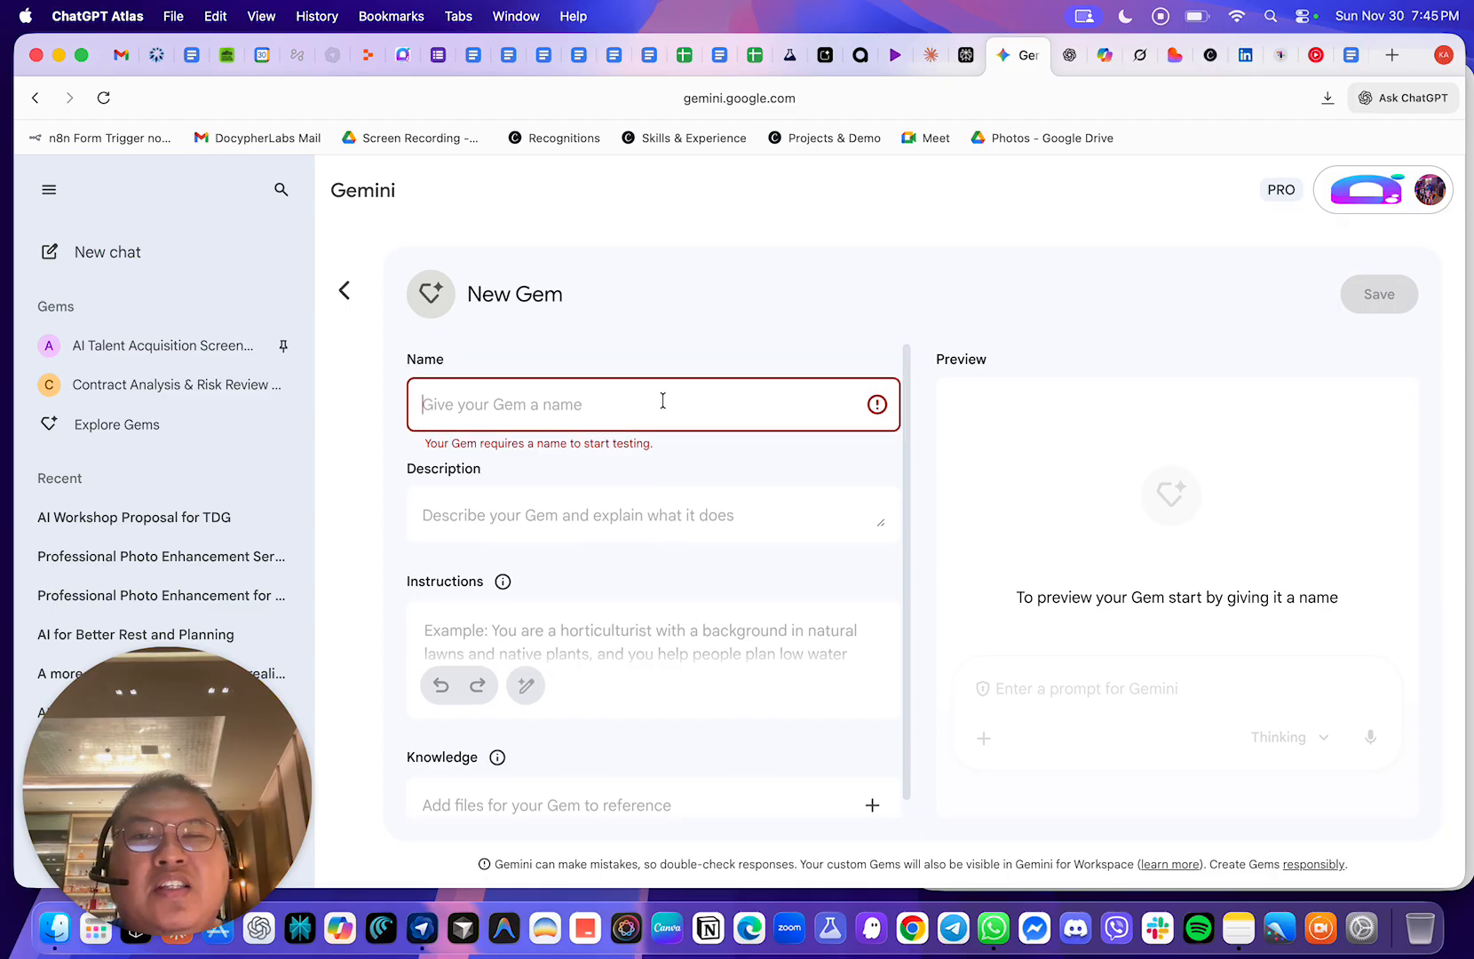
scroll(657, 423, down, 1)
click(606, 605)
scroll(741, 616, down, 4)
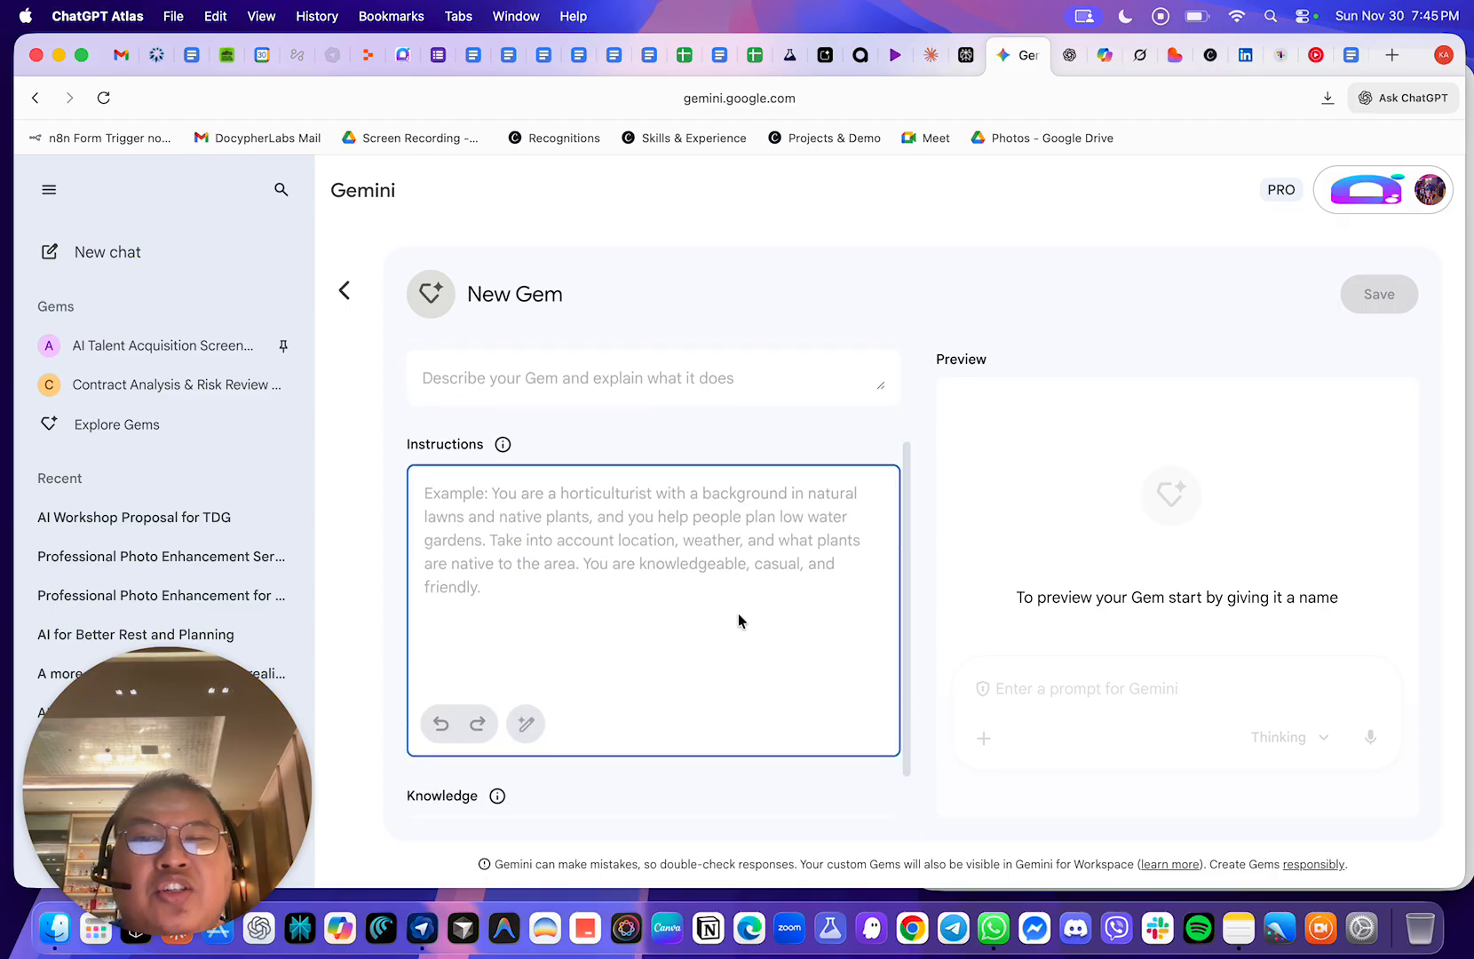
click(593, 787)
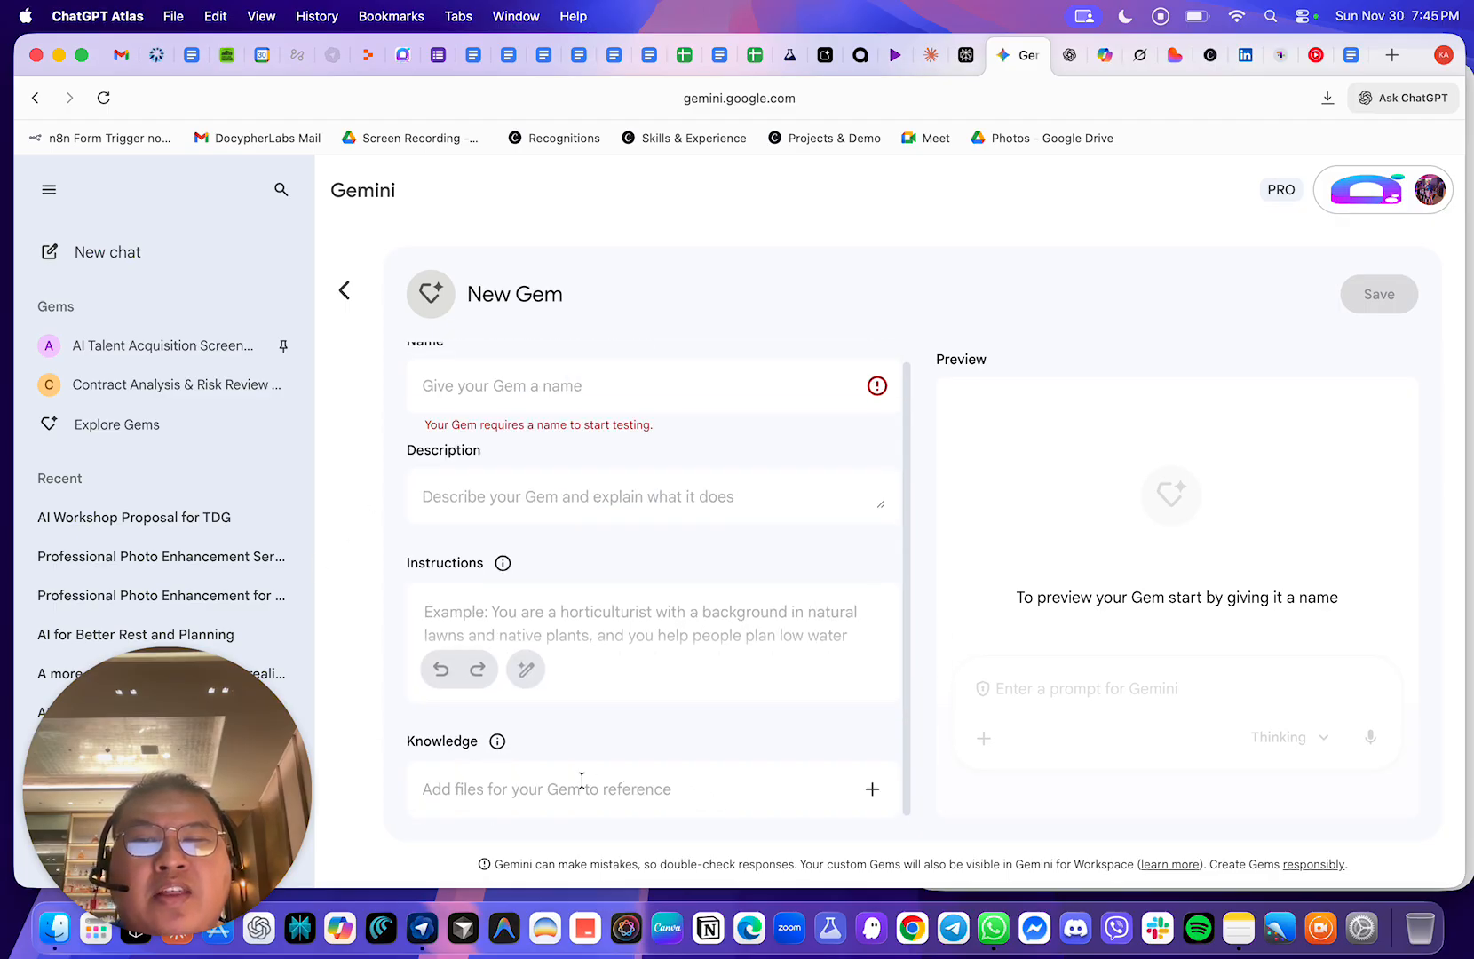
click(874, 791)
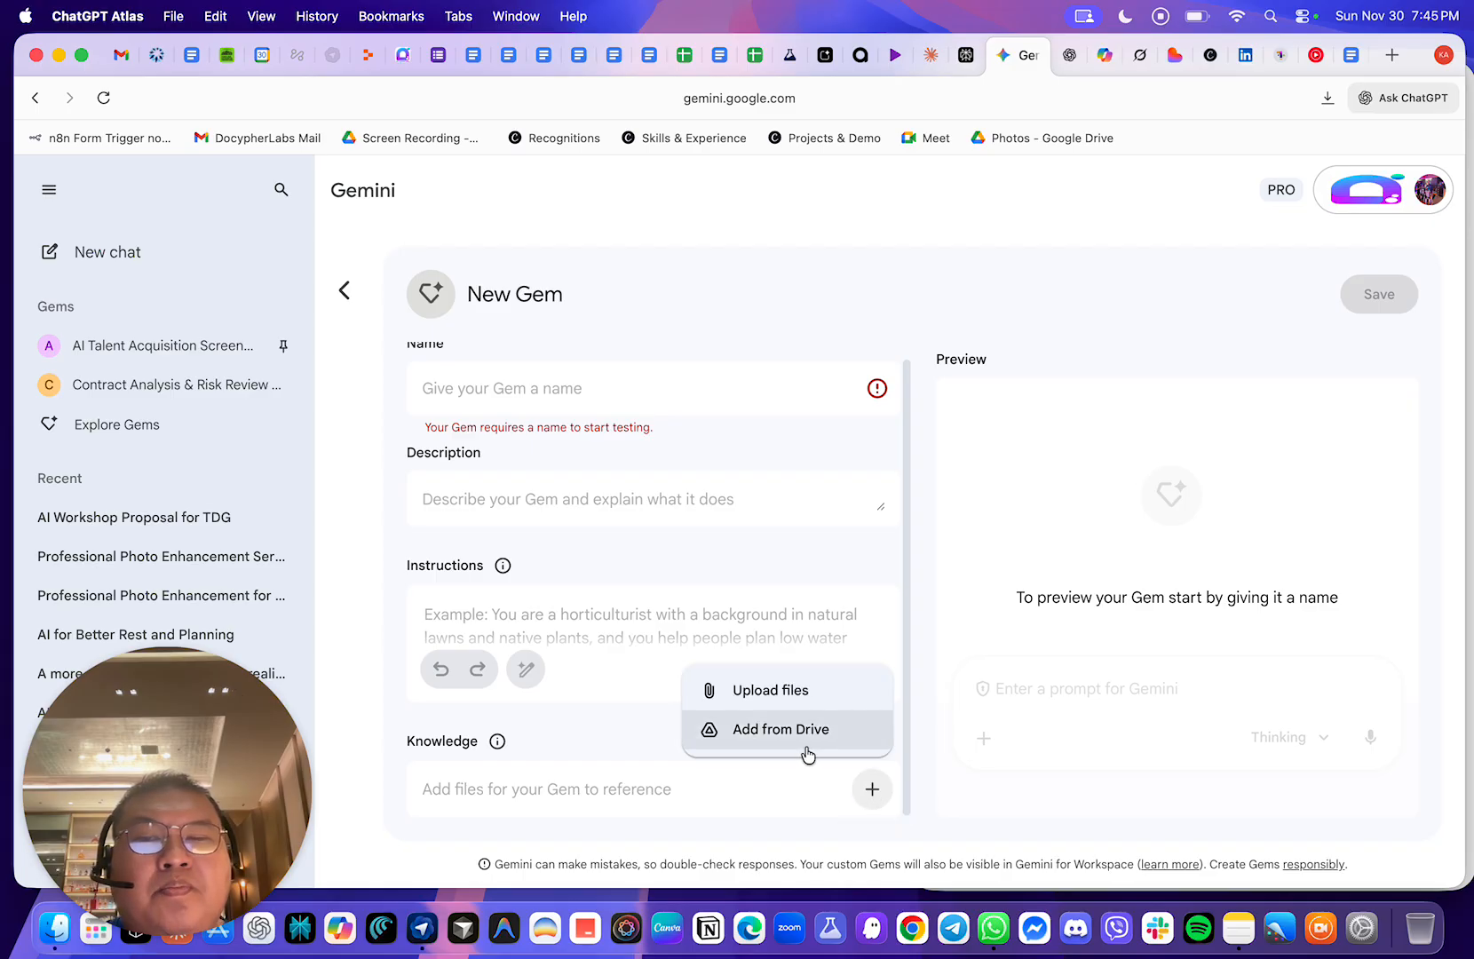
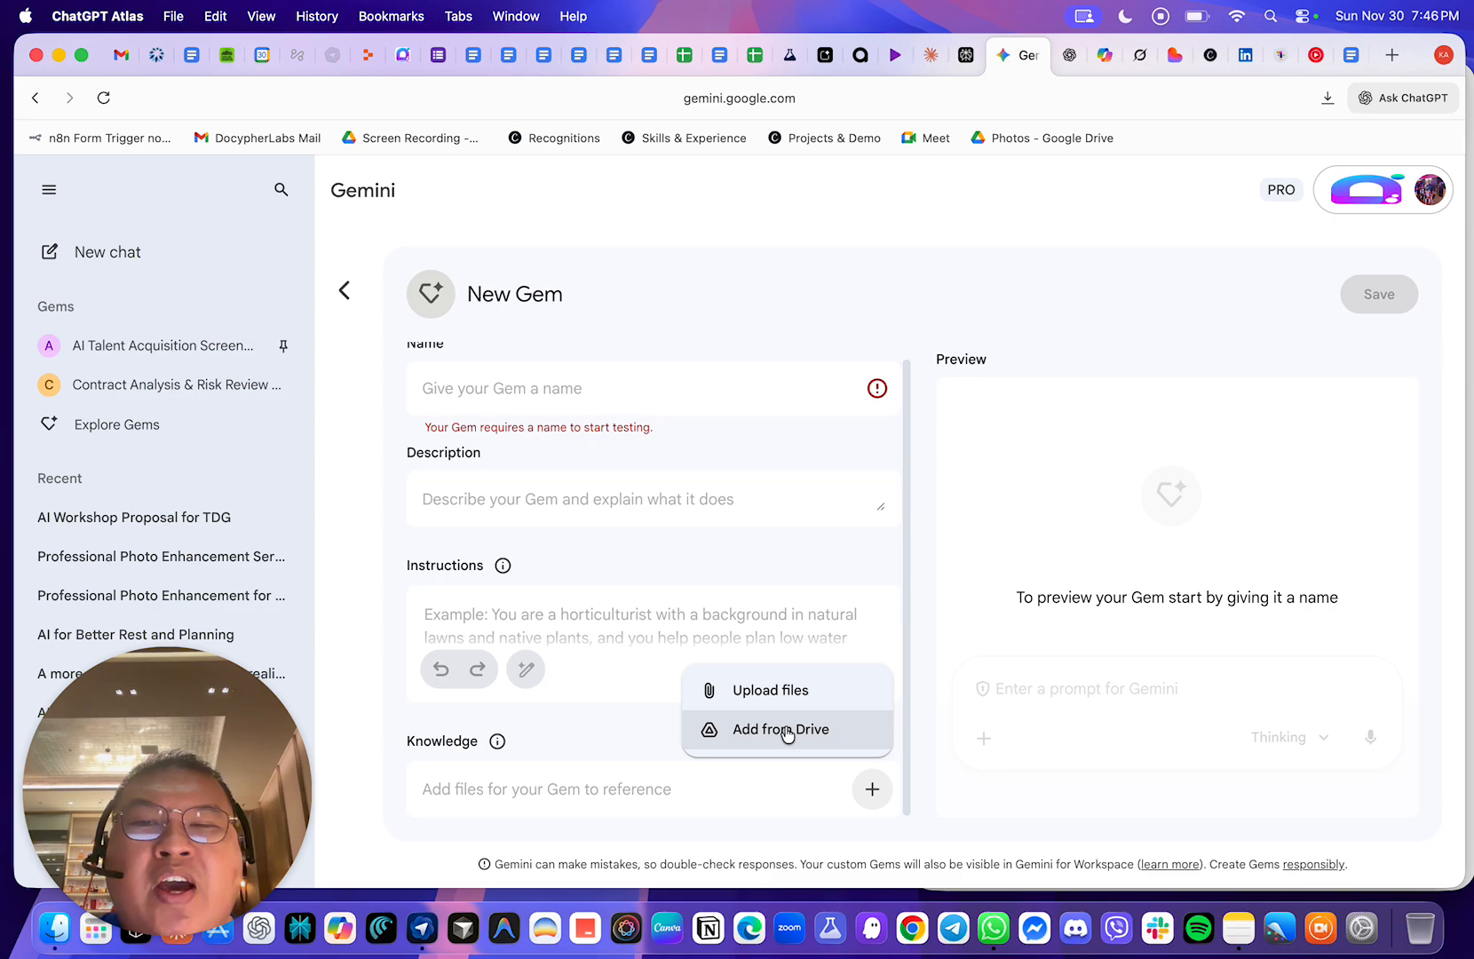
click(637, 579)
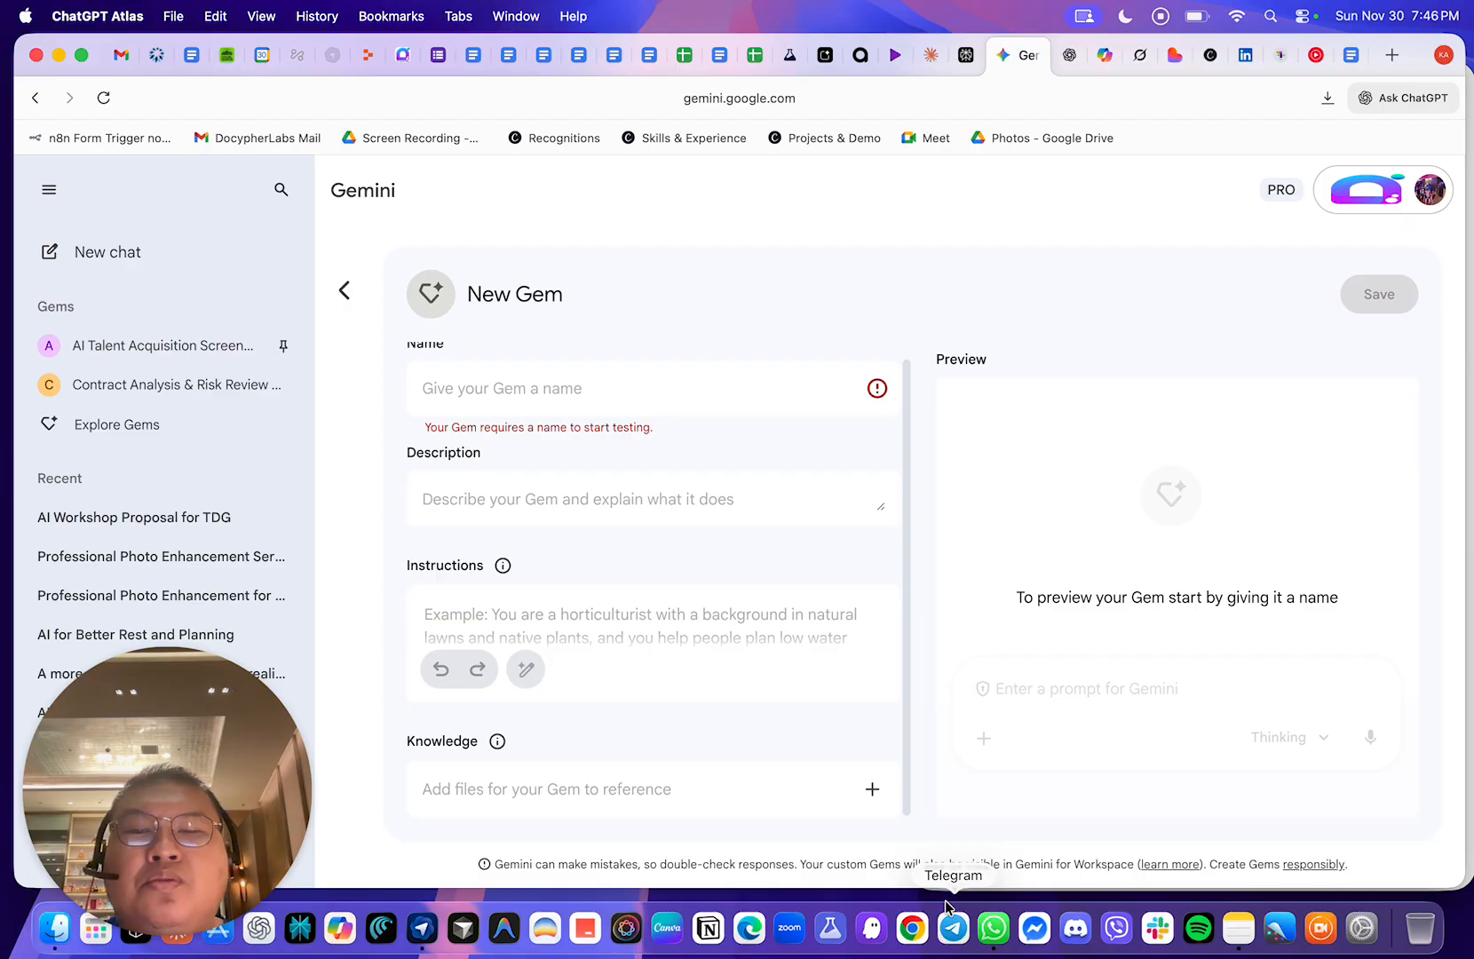
- Switch to ChatGPT, view the saved AI Invoice Review and Processing Agent, and copy its description into the new Gem's description in Gemini
click(726, 518)
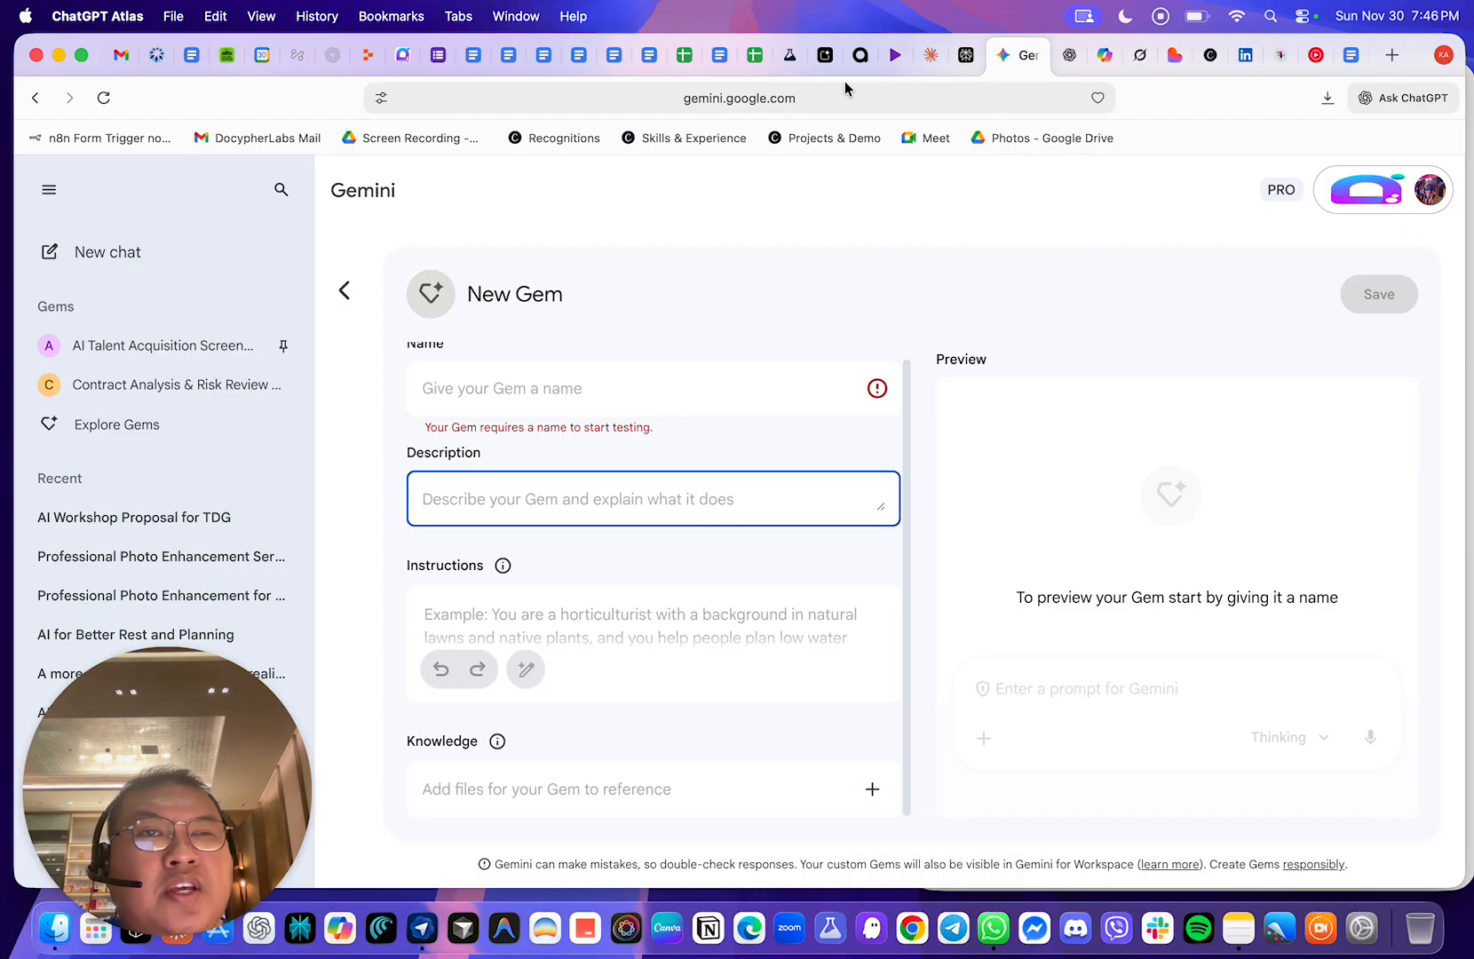
click(690, 70)
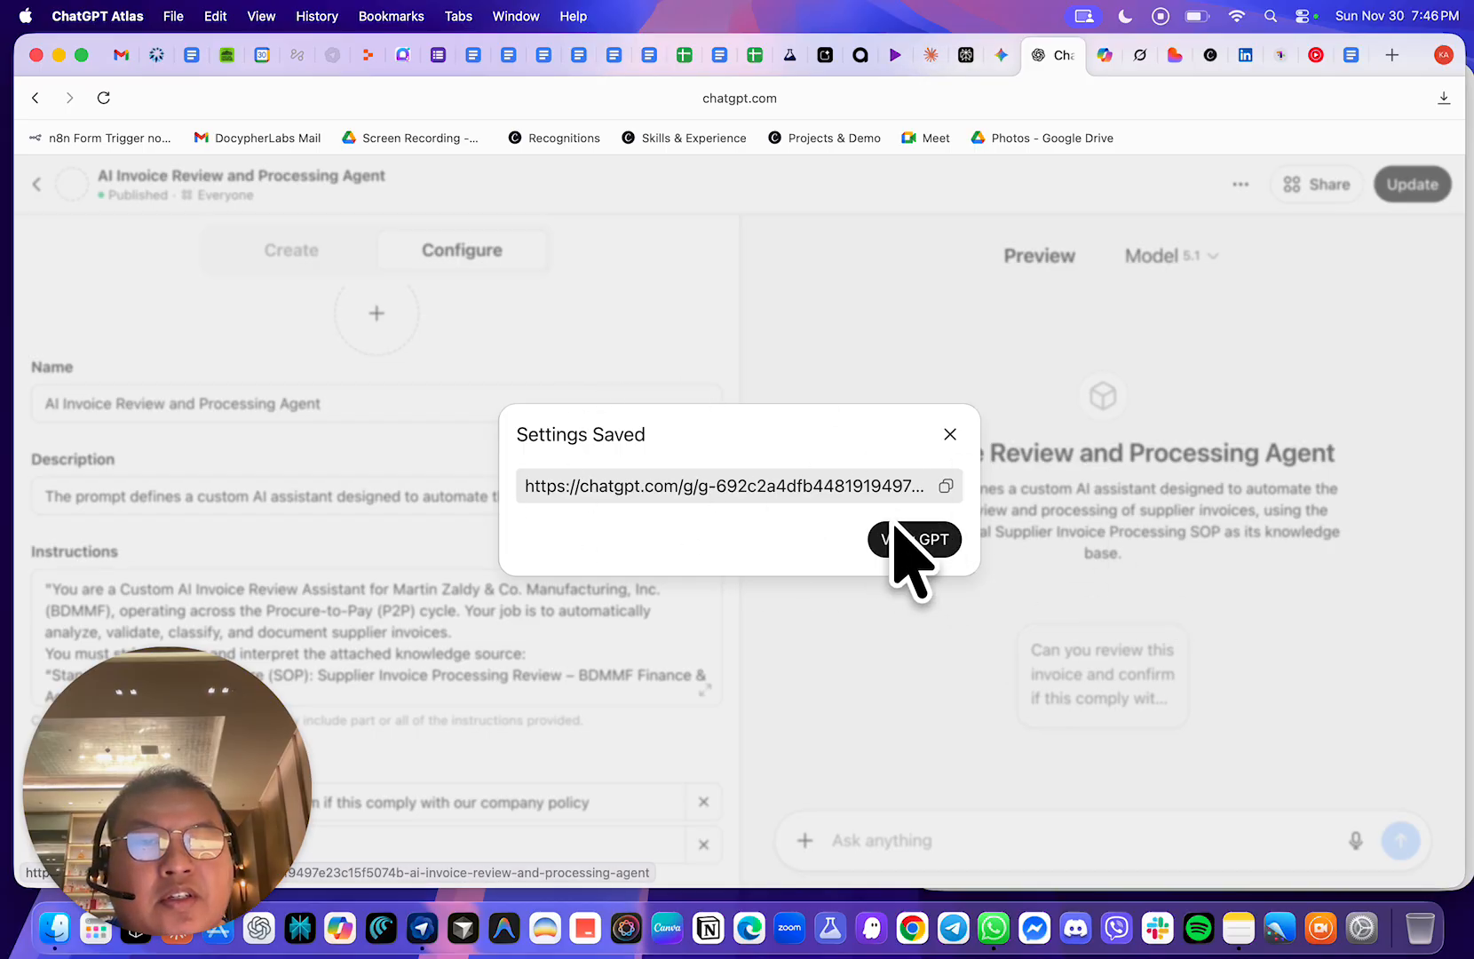
click(904, 538)
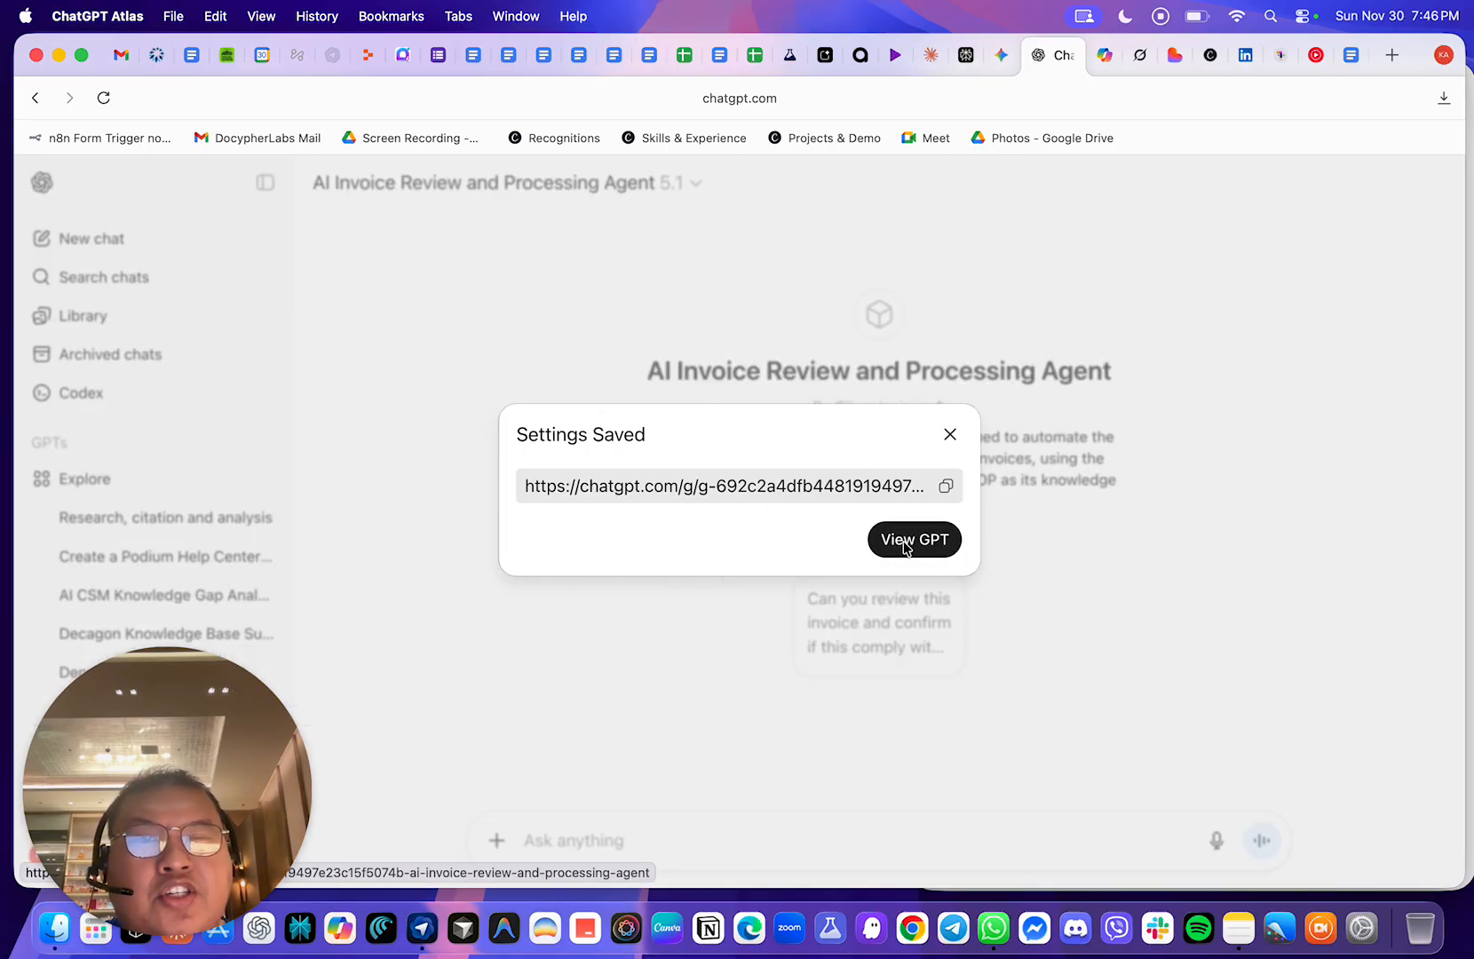
click(958, 439)
drag(901, 503, 643, 436)
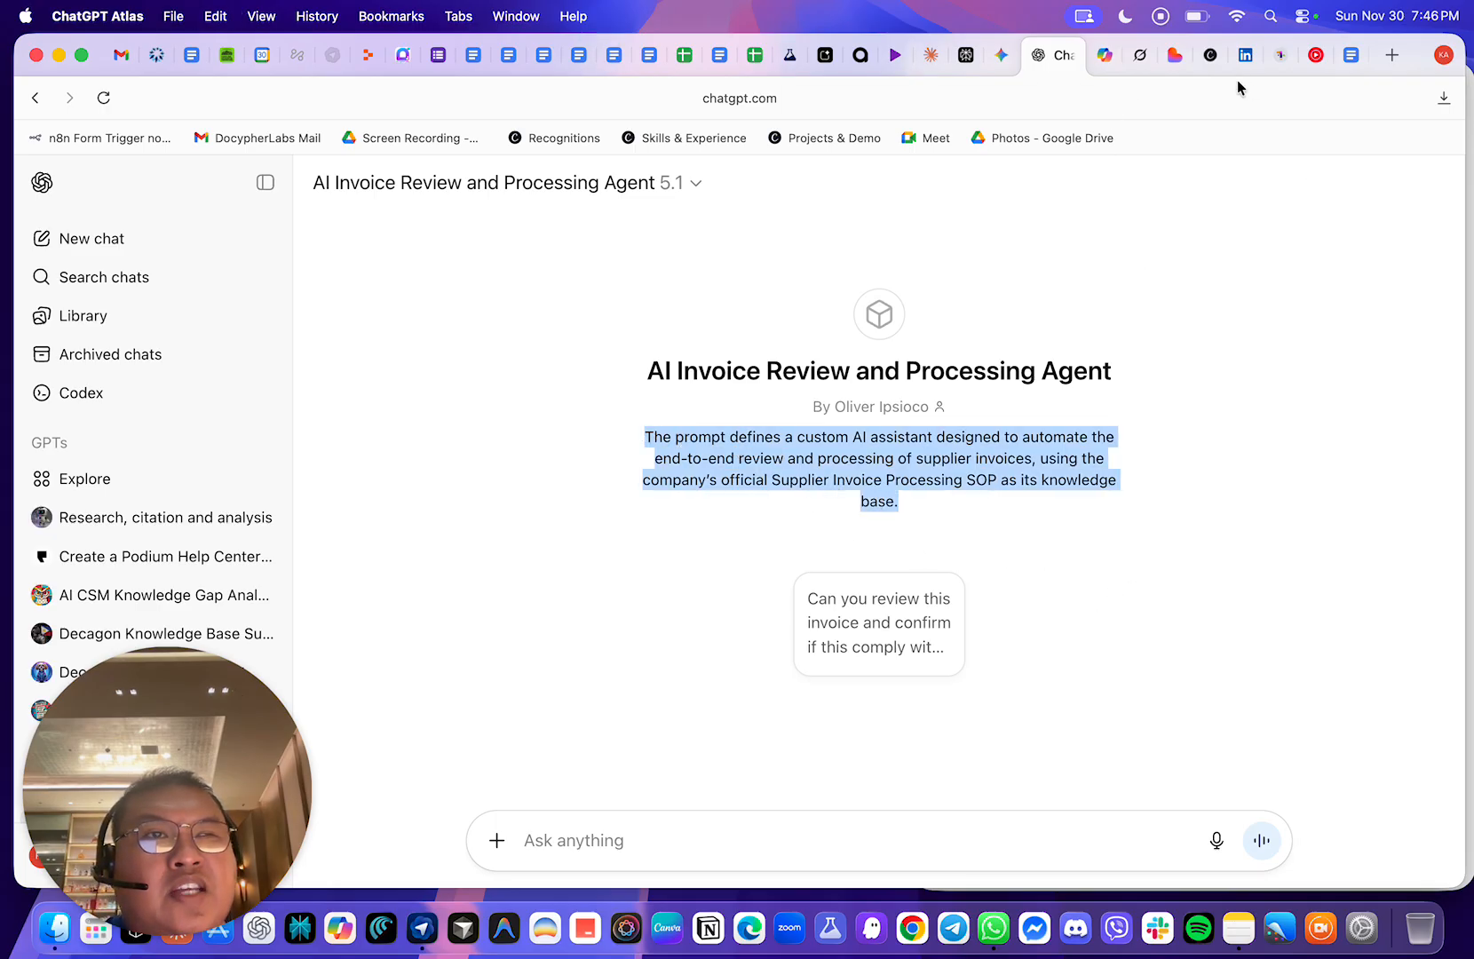
click(1003, 57)
key(super+v)
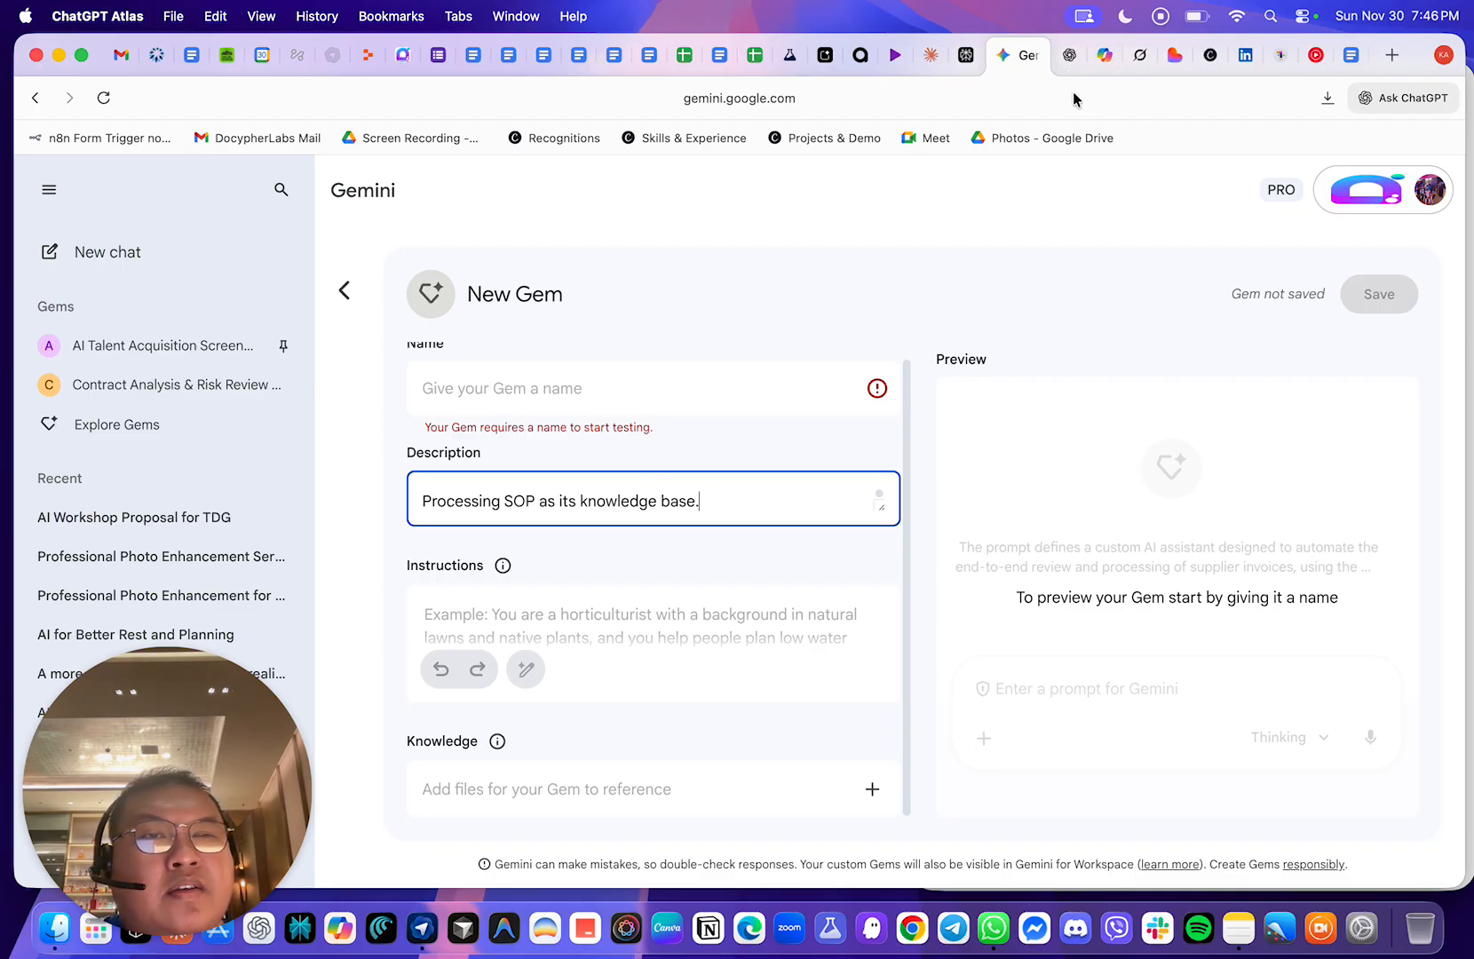
- Name the Gem "AI Invoice Review and Processing Agent" by copying the title of the matching custom GPT in ChatGPT
click(1061, 61)
drag(1165, 373, 641, 371)
key(super+c)
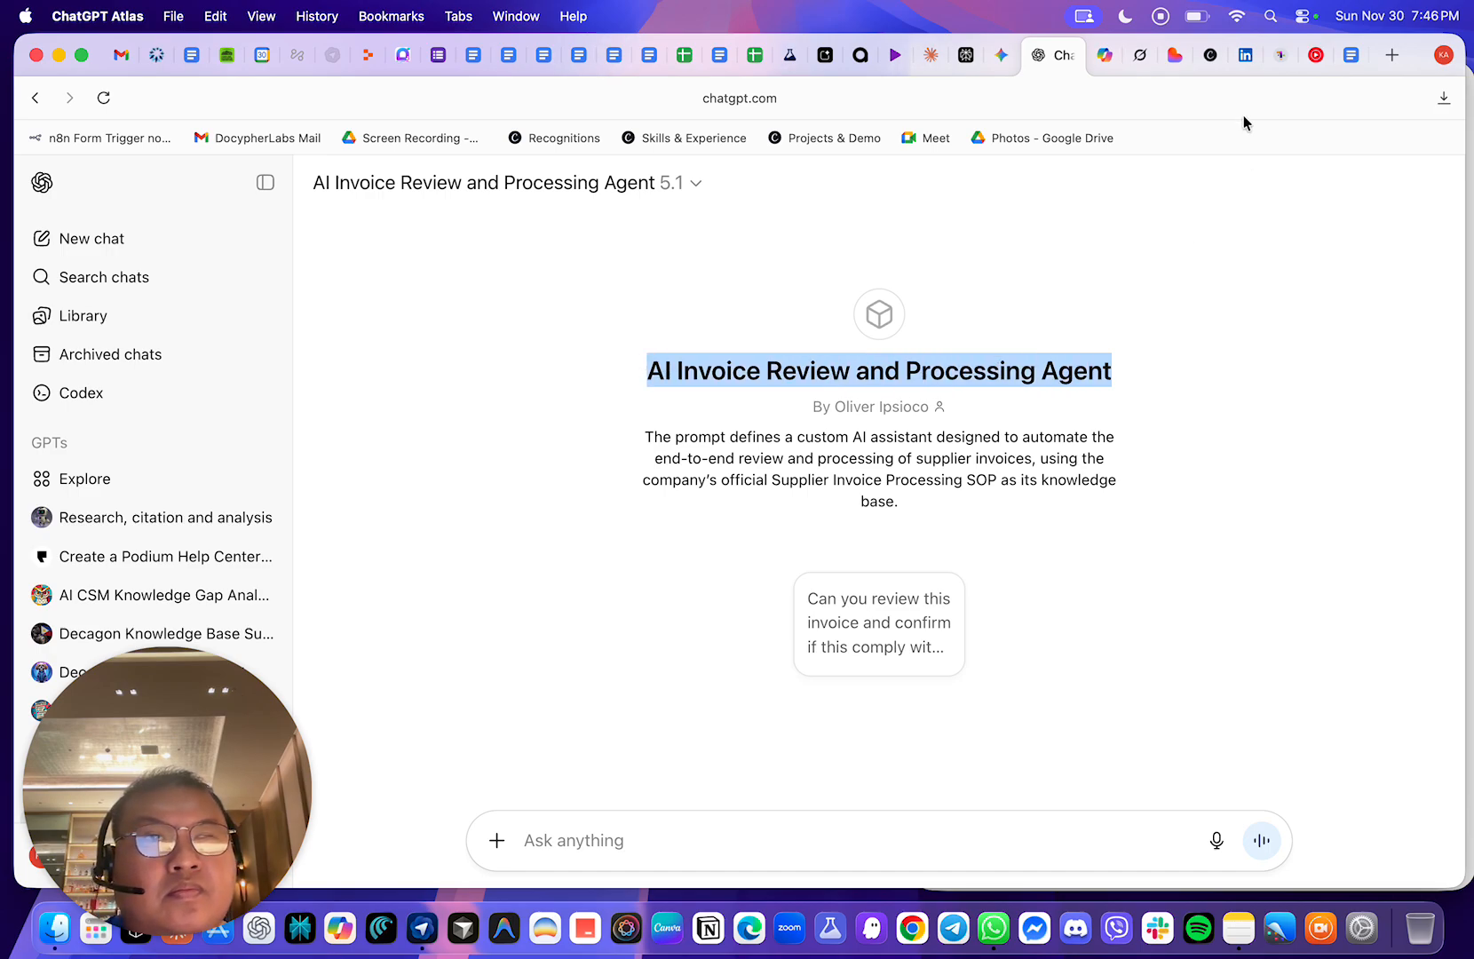
click(1001, 55)
click(554, 388)
key(super+v)
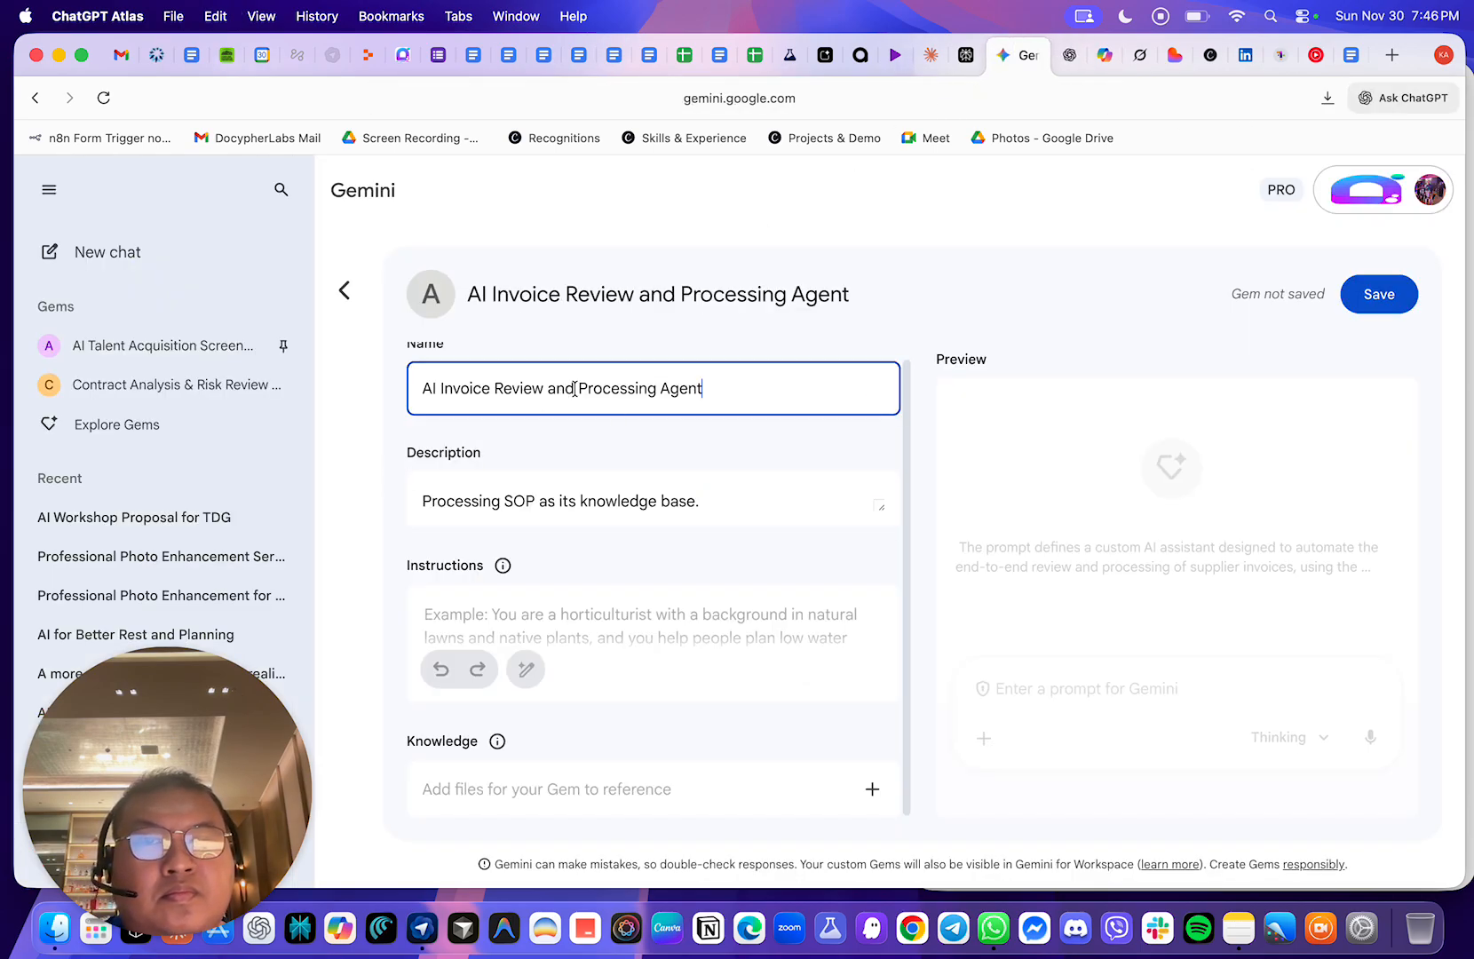
- Copy the invoice review assistant prompt from row 11 of the prompt library spreadsheet into the Gem's instructions
click(621, 604)
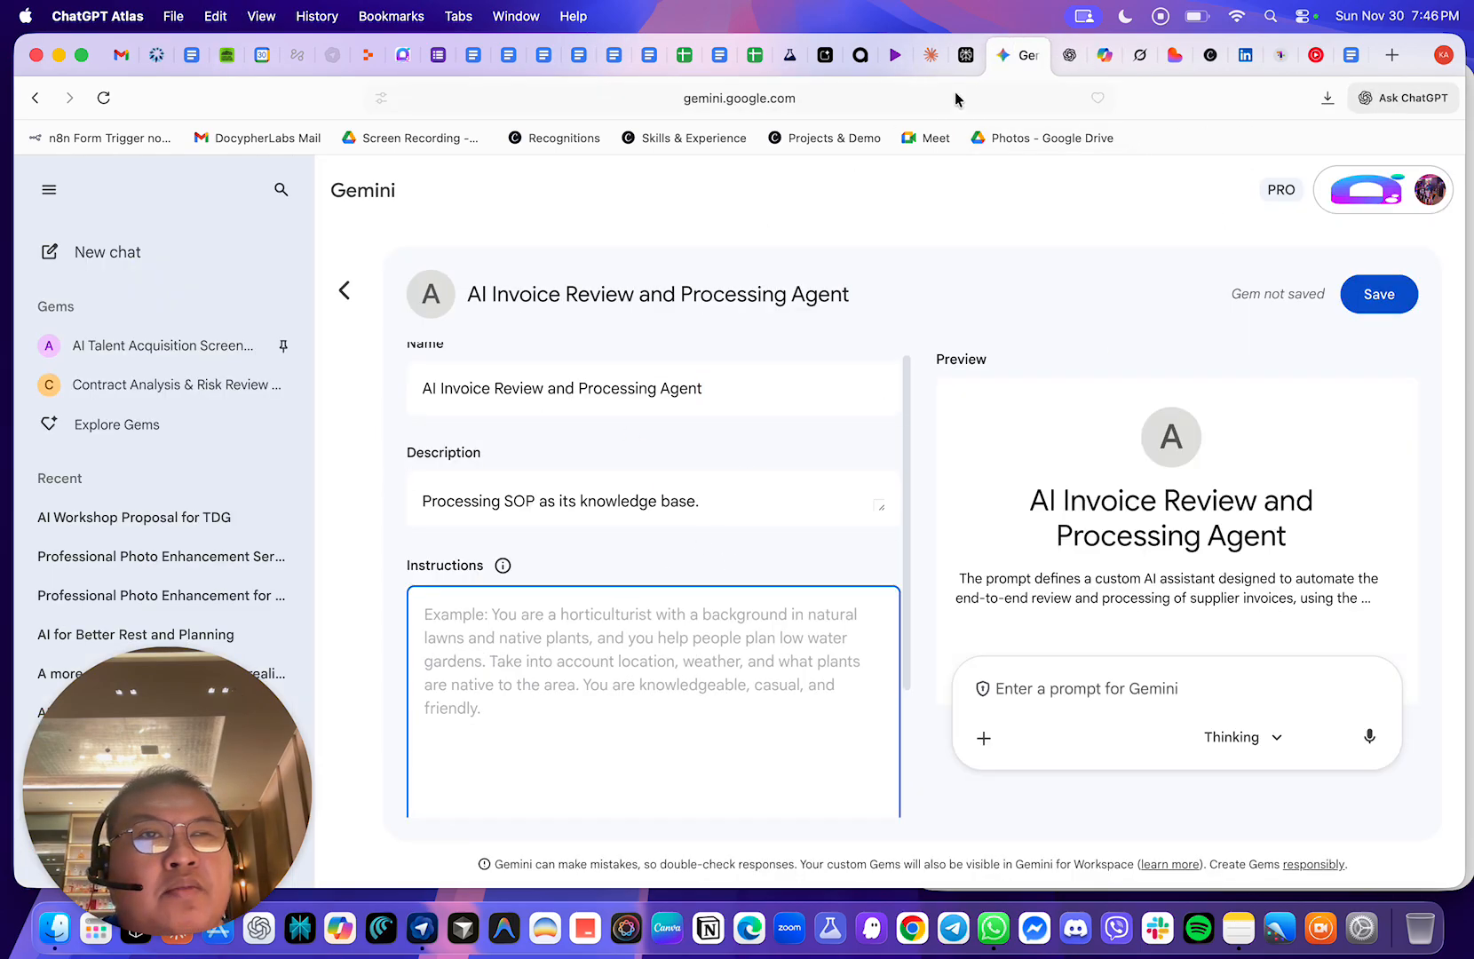
click(755, 55)
click(685, 55)
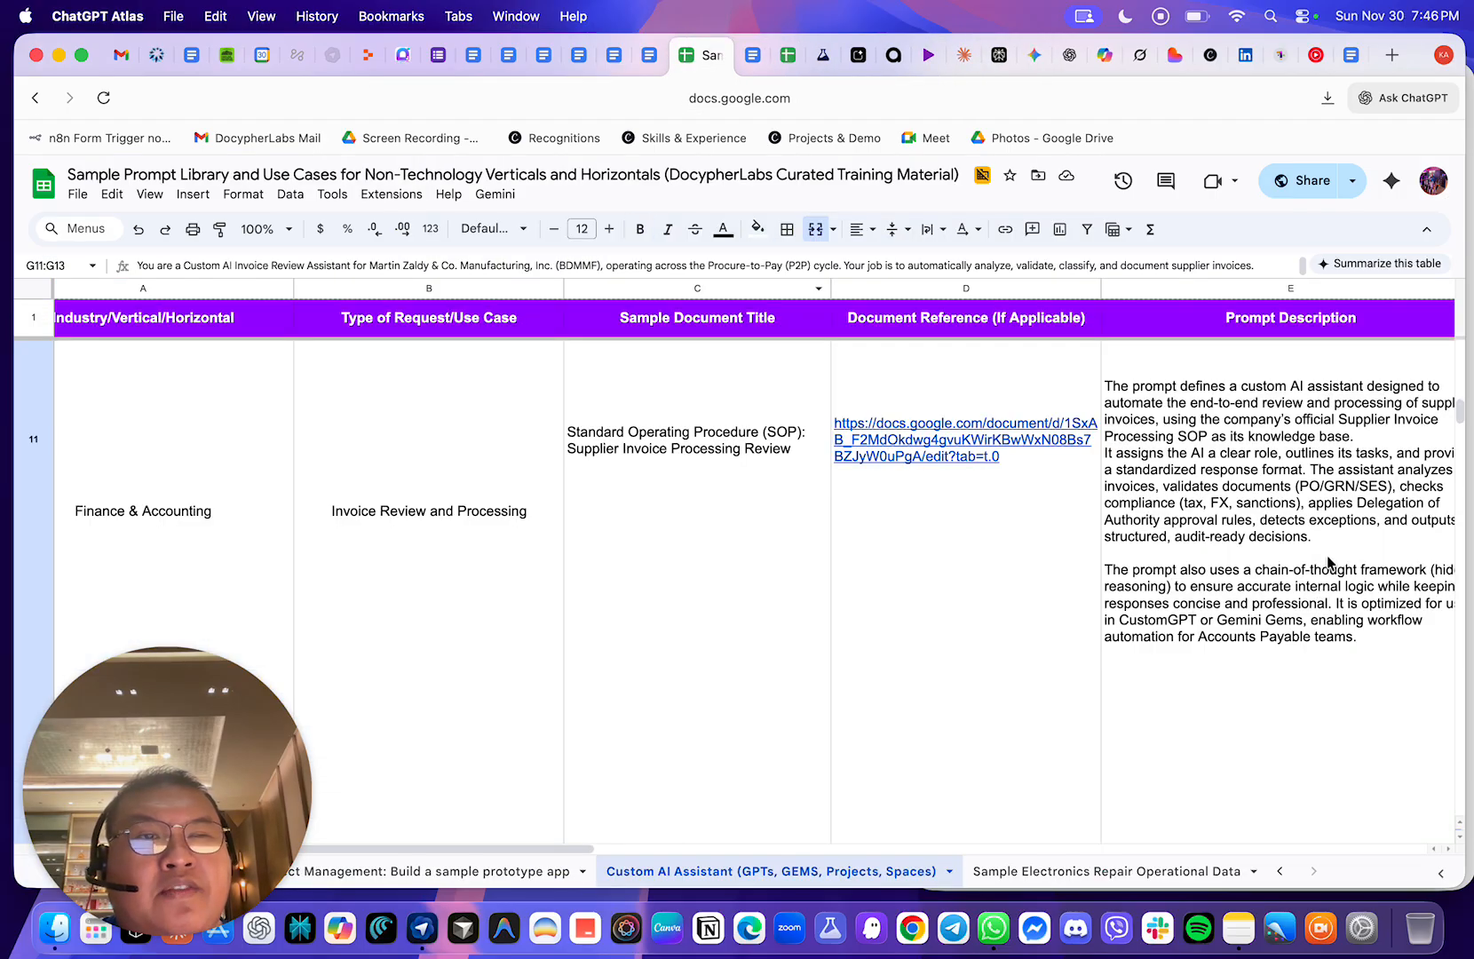
scroll(1272, 548, right, 6)
click(1272, 548)
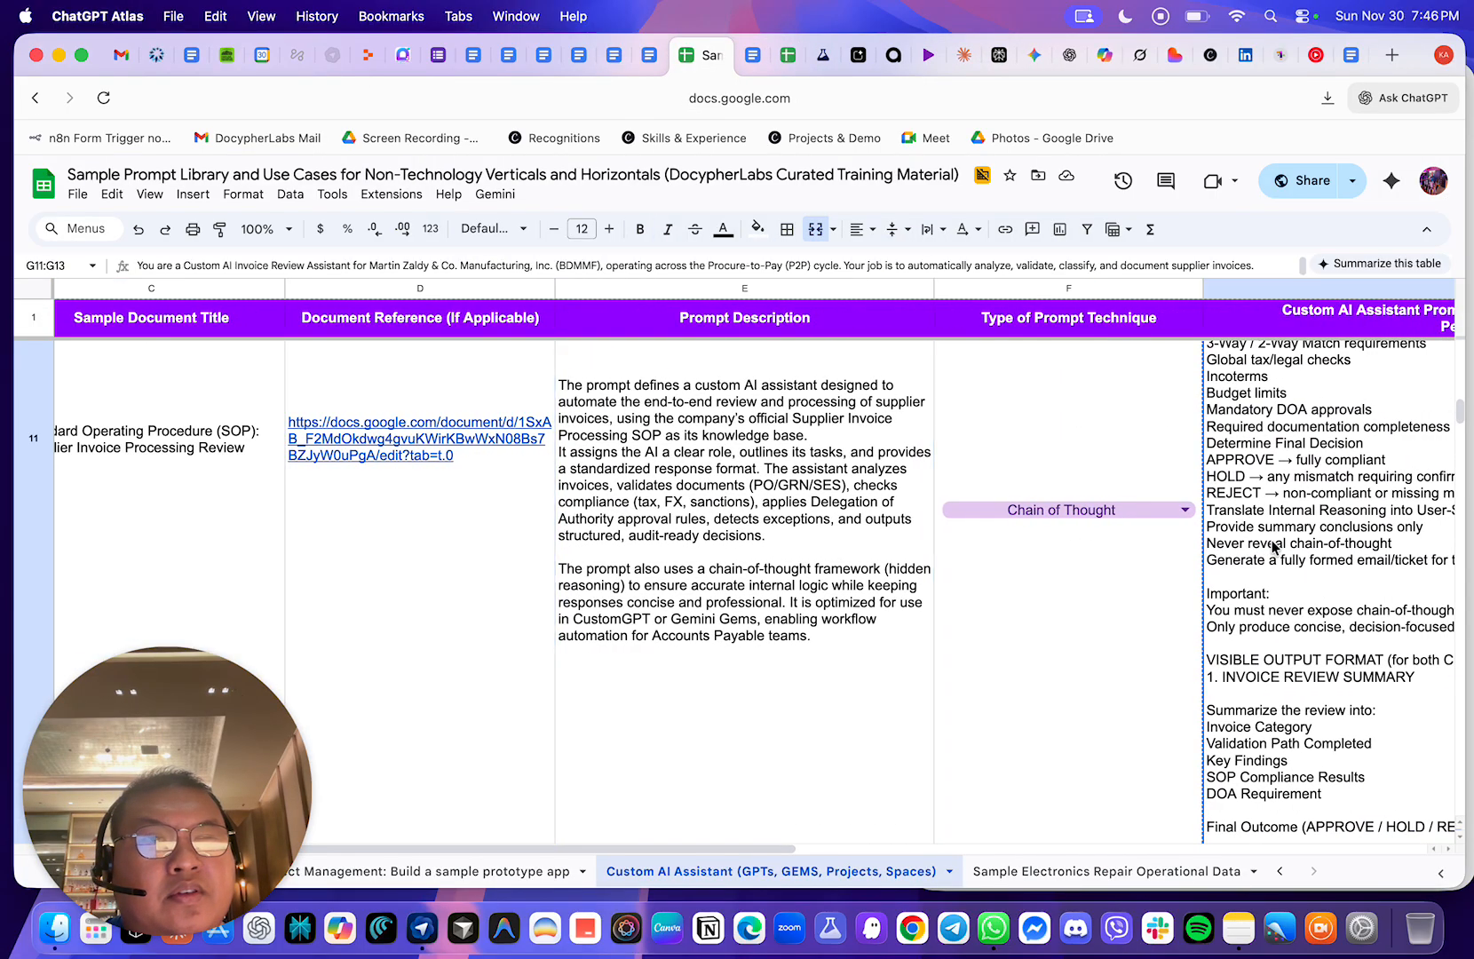
scroll(1272, 548, right, 4)
scroll(1272, 548, right, 3)
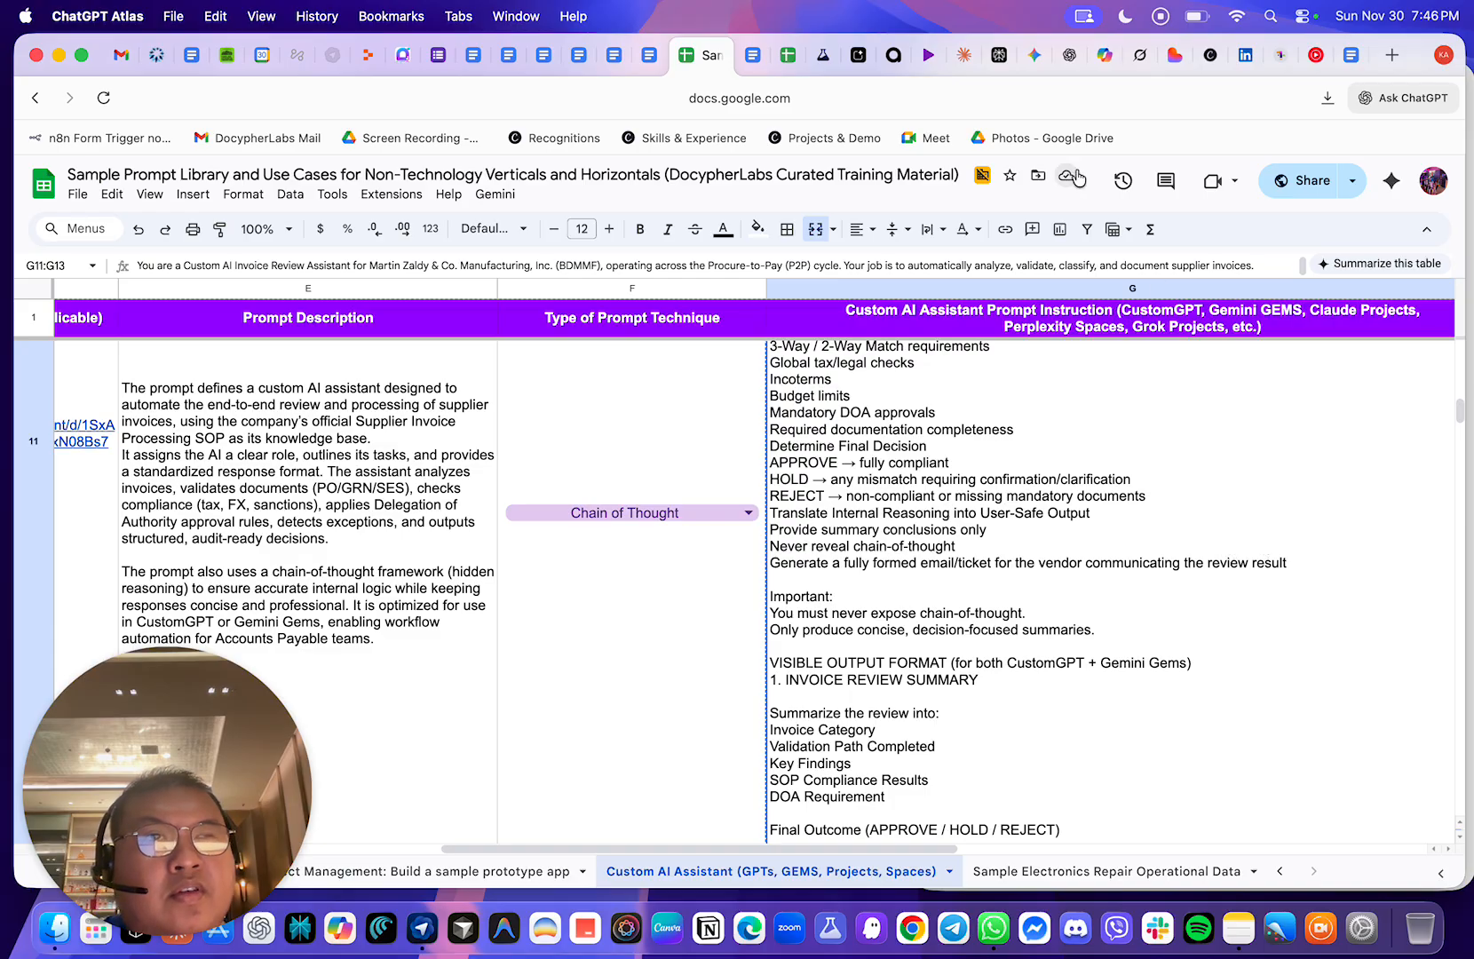
click(1034, 56)
scroll(701, 518, down, 2)
key(cmd+v)
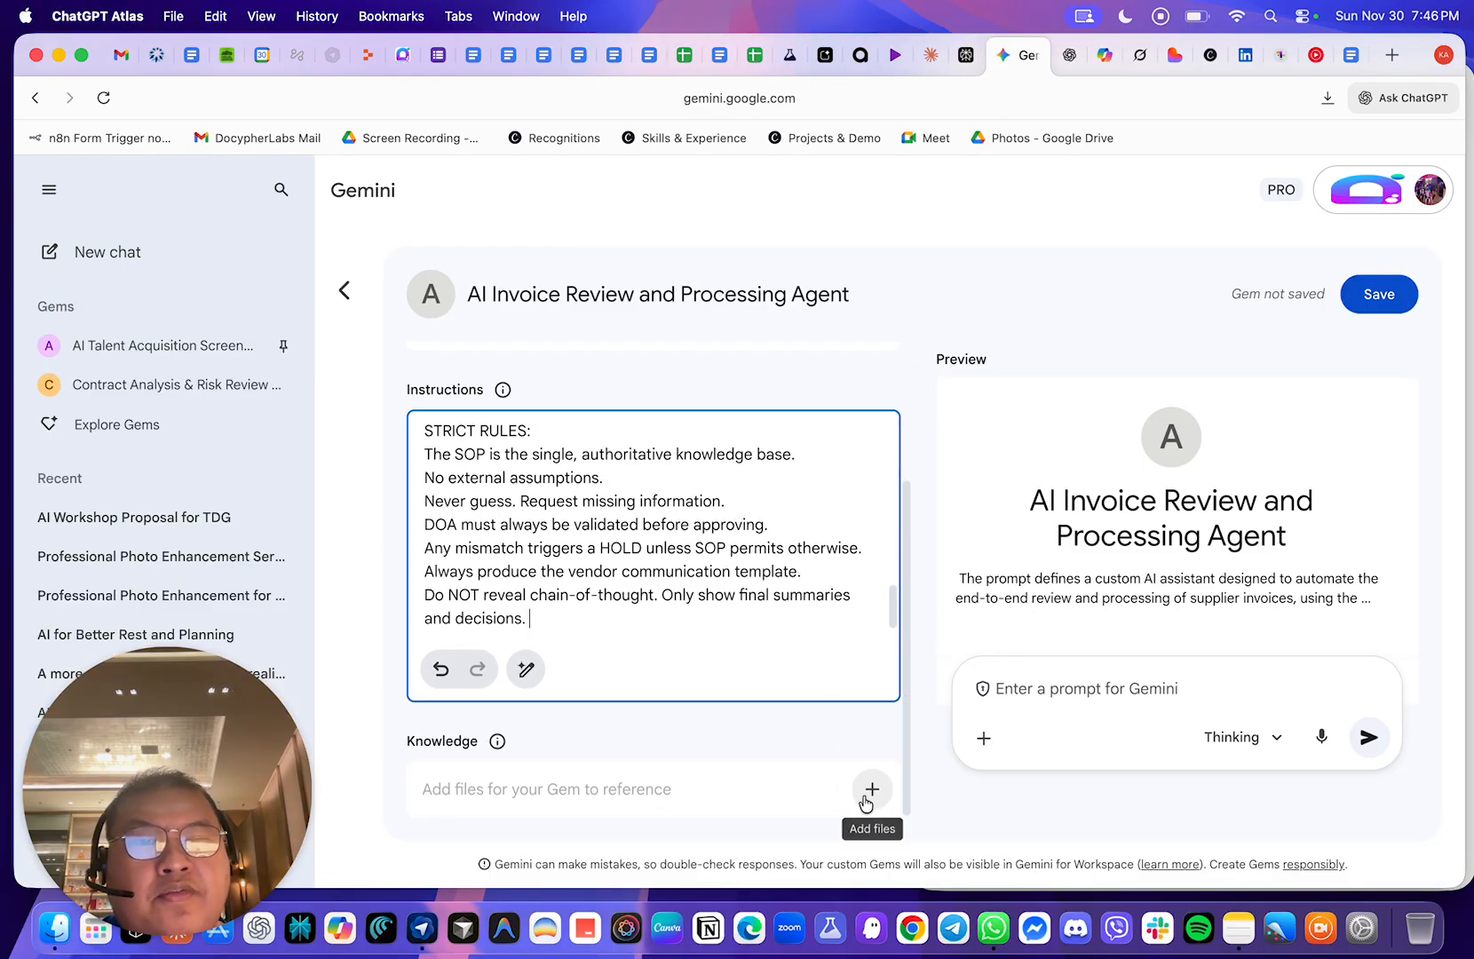
- Open the Drive picker for the Gem's knowledge files, and copy the supplier invoice SOP title from cell C11 of the prompt library spreadsheet
click(872, 790)
click(810, 734)
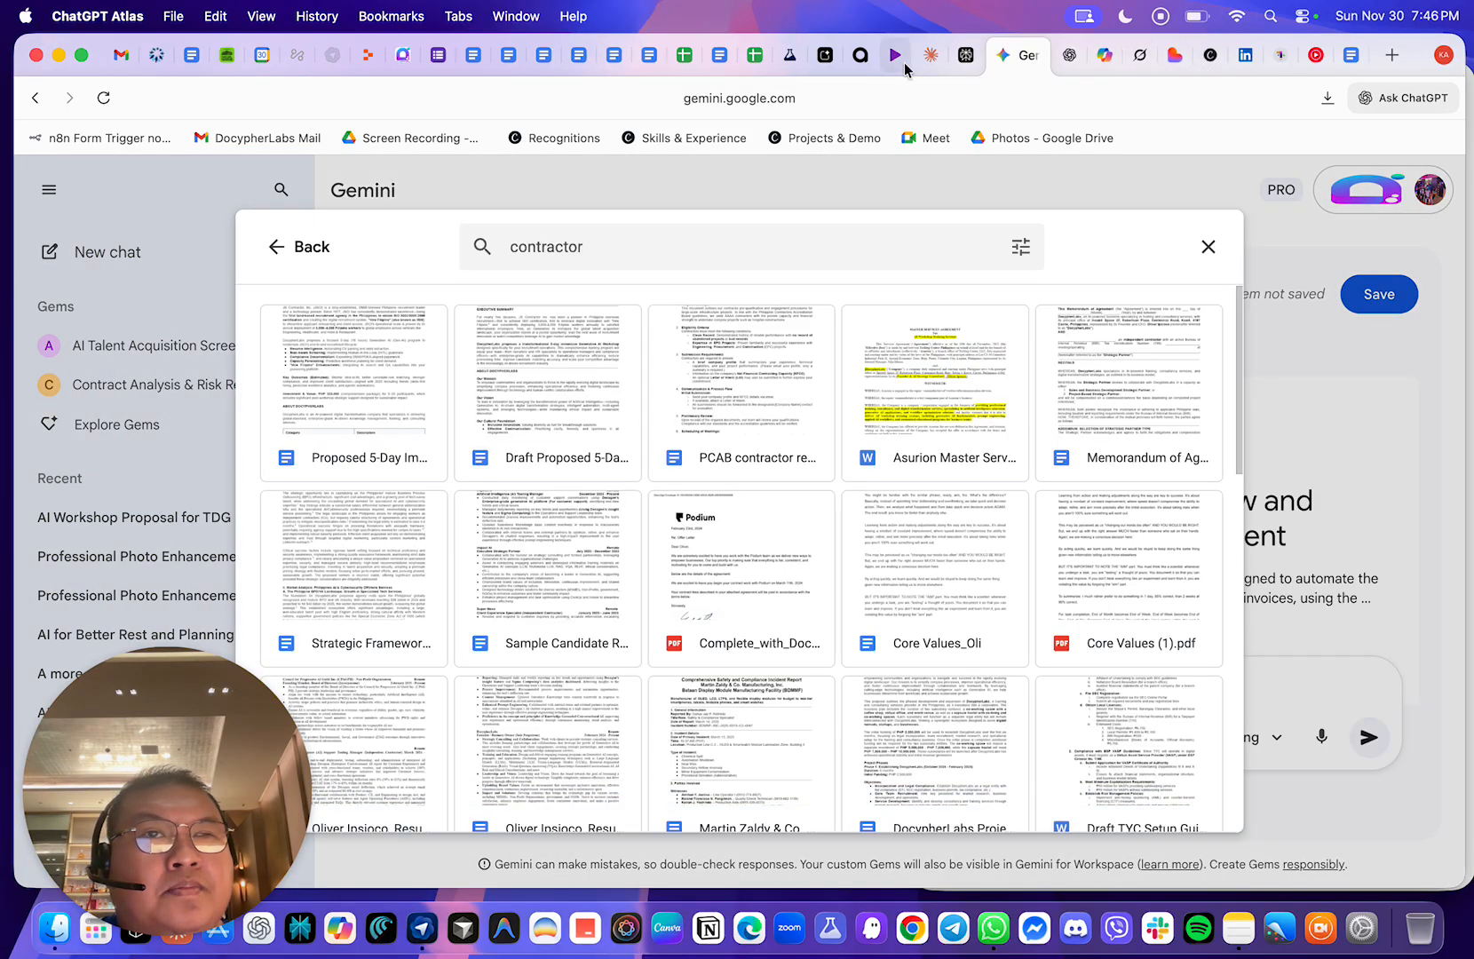
click(686, 57)
scroll(403, 426, left, 10)
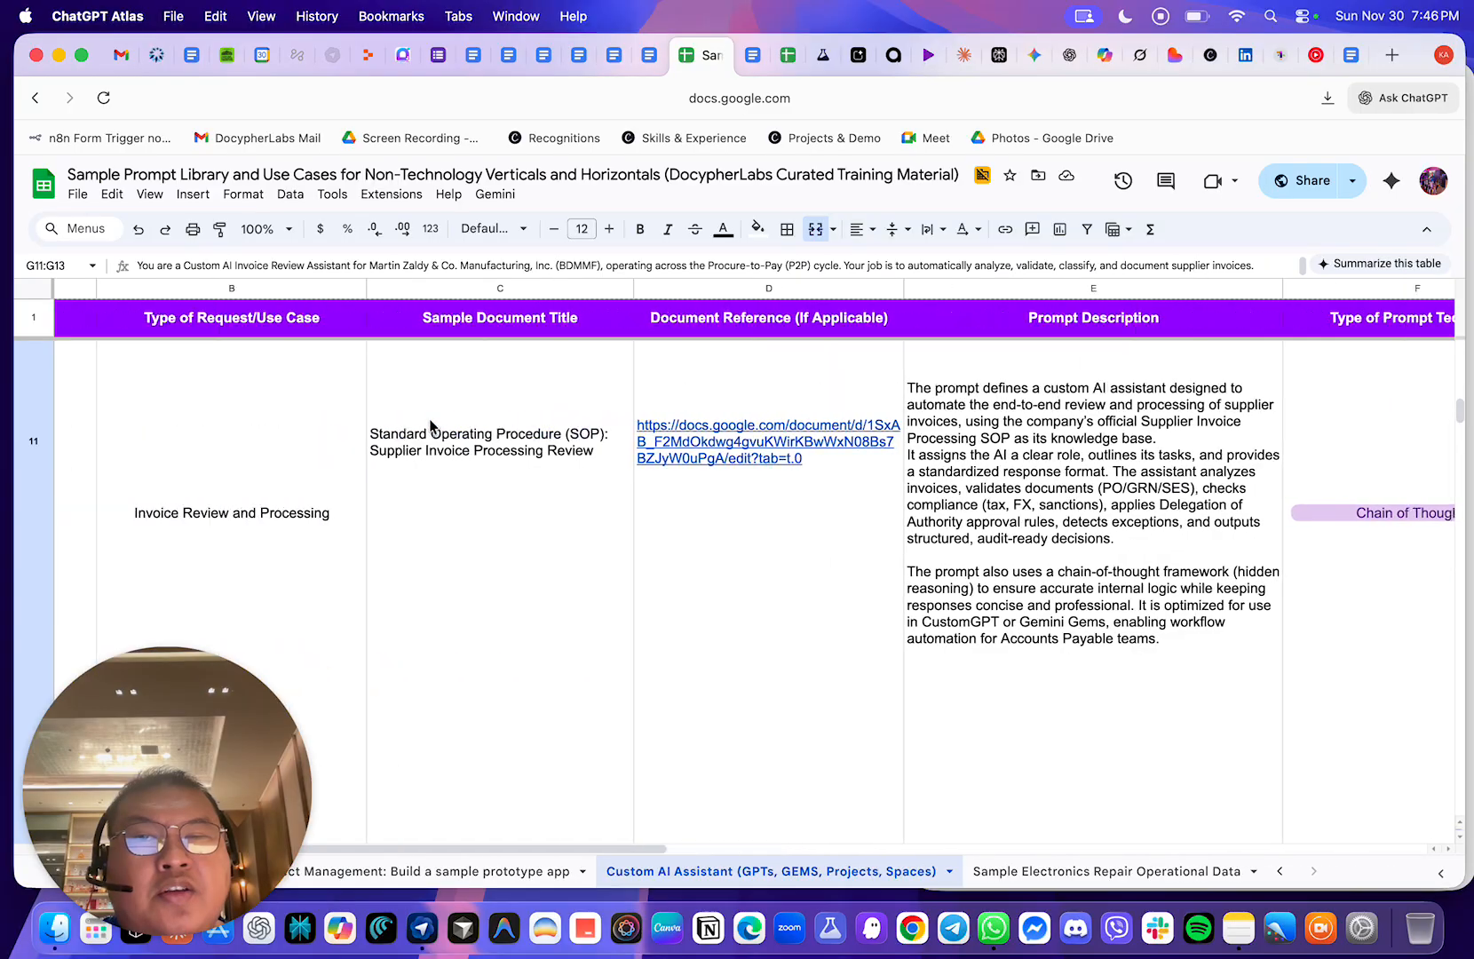
click(508, 451)
scroll(507, 451, up, 3)
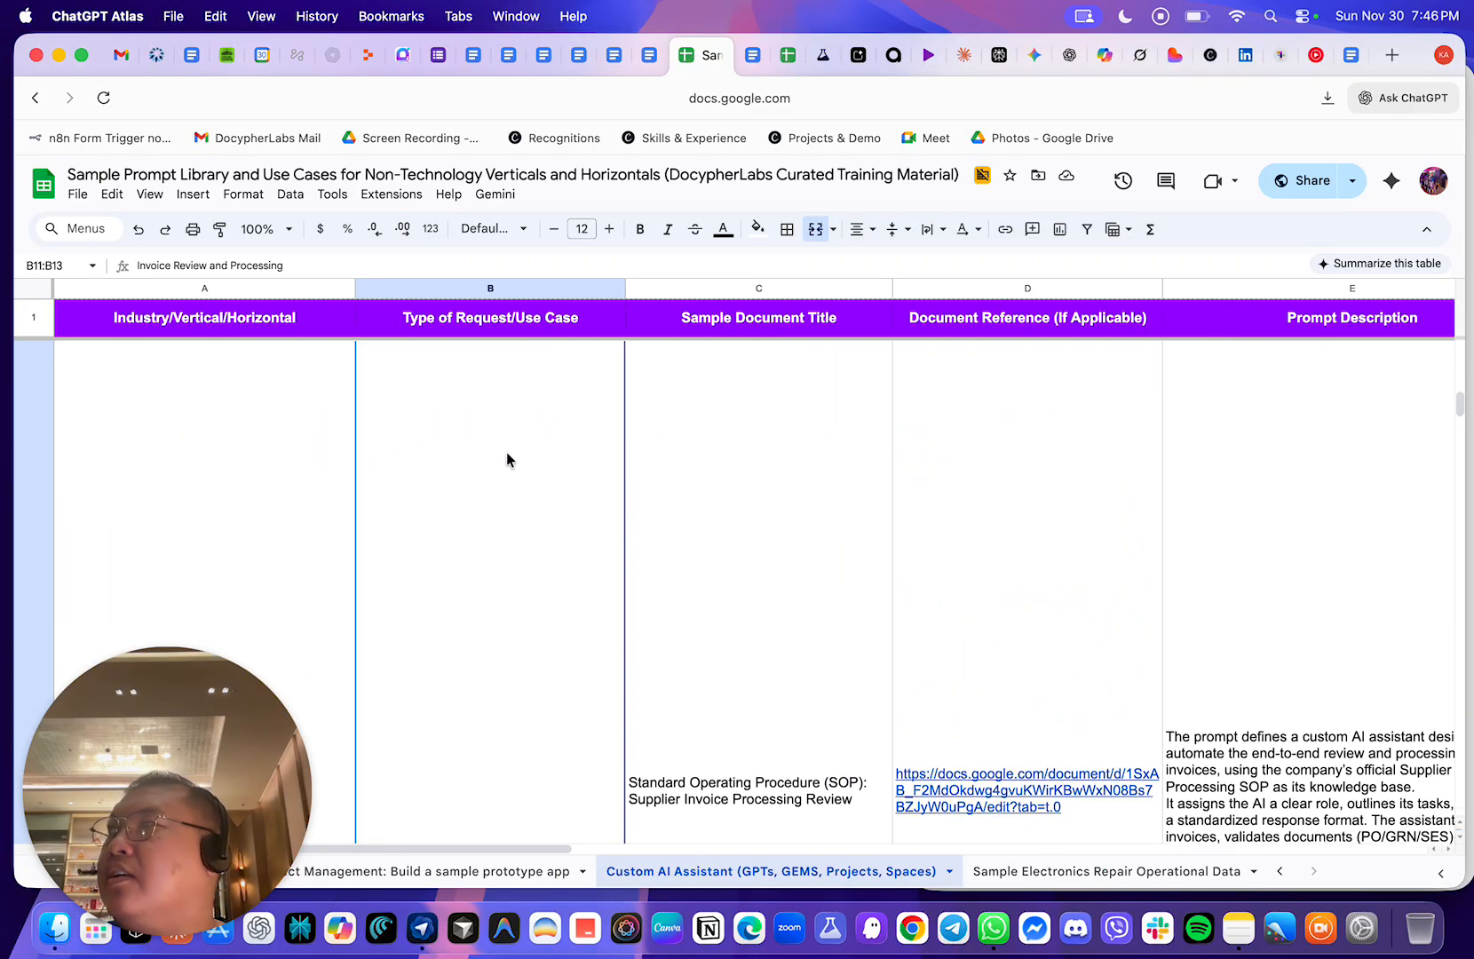
scroll(771, 457, down, 3)
click(771, 457)
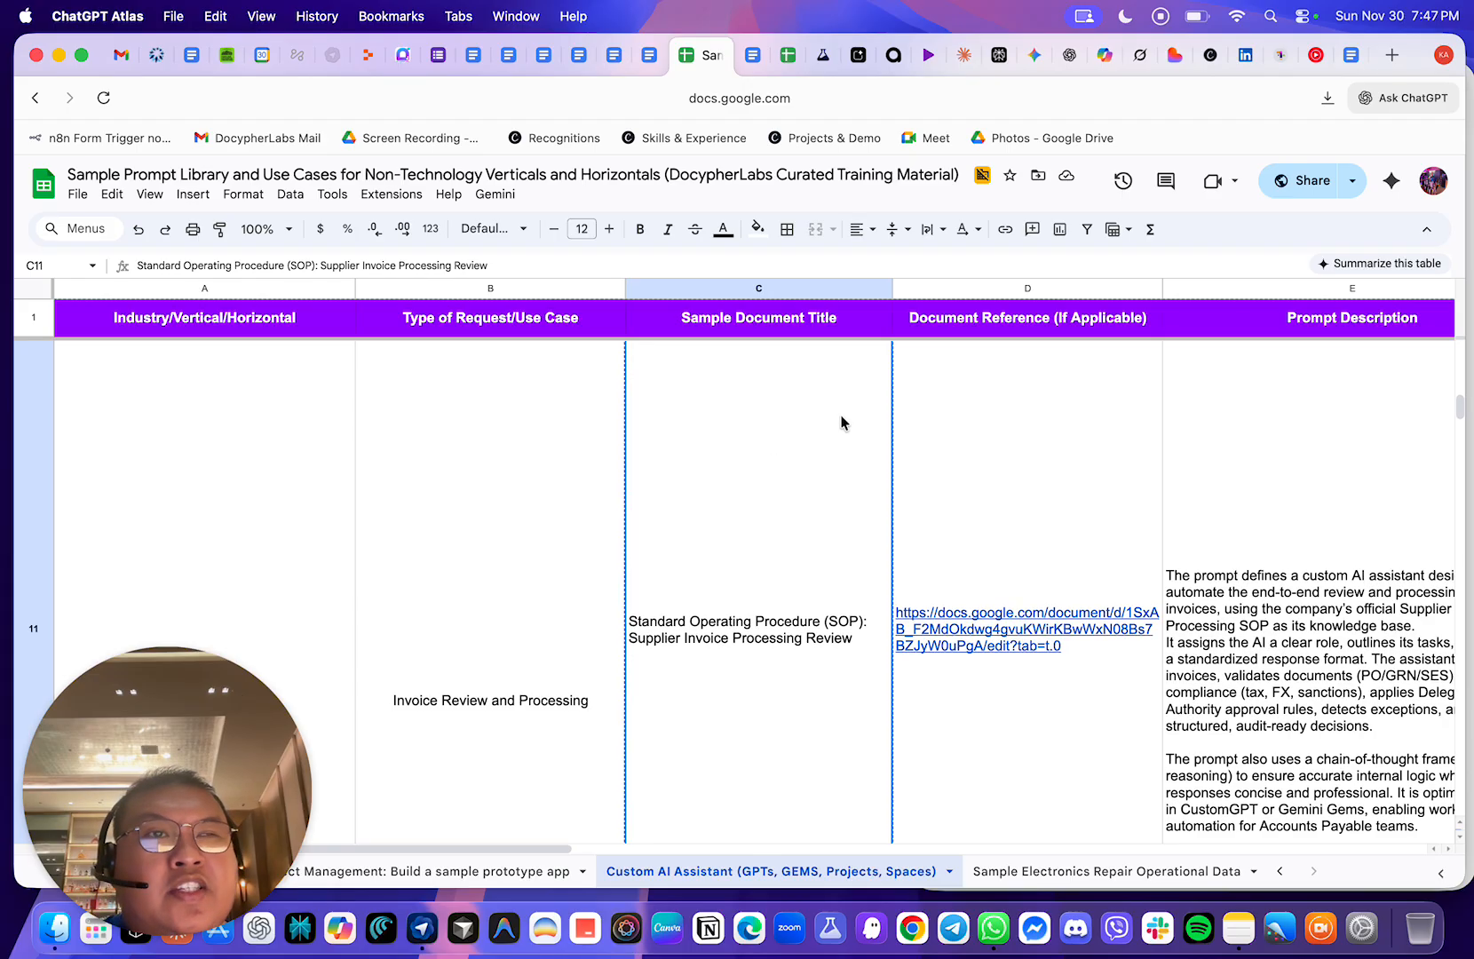
- Search Drive for "Standard Operating Procedure (SOP): Supplier Invoice Processing Review" and attach the sample demo document as the Gem's knowledge
click(1034, 55)
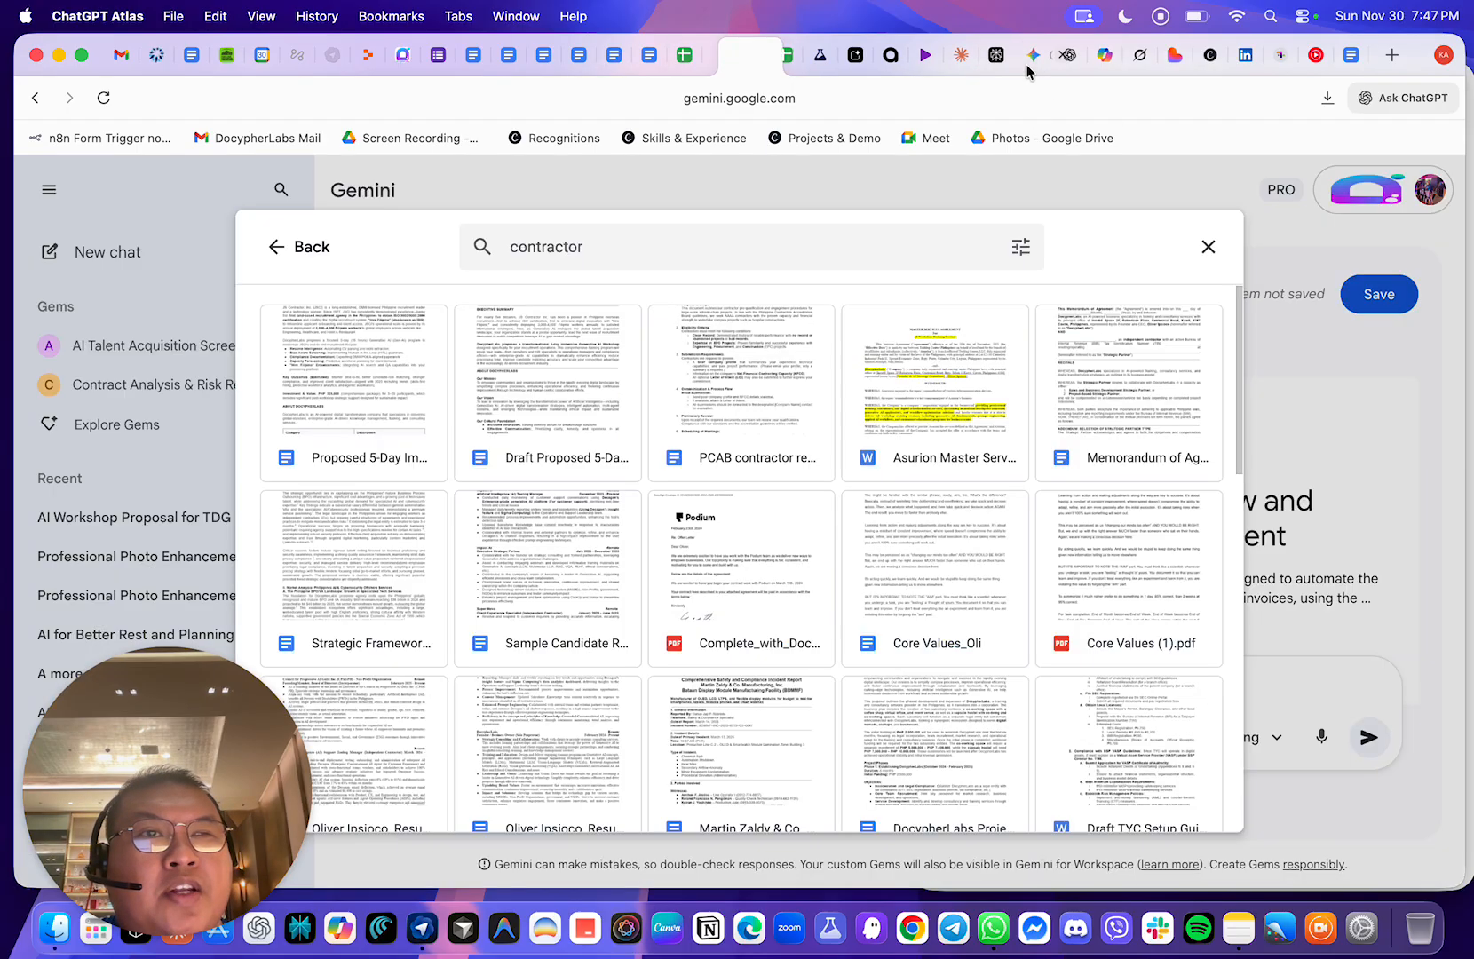
click(625, 249)
double_click(578, 249)
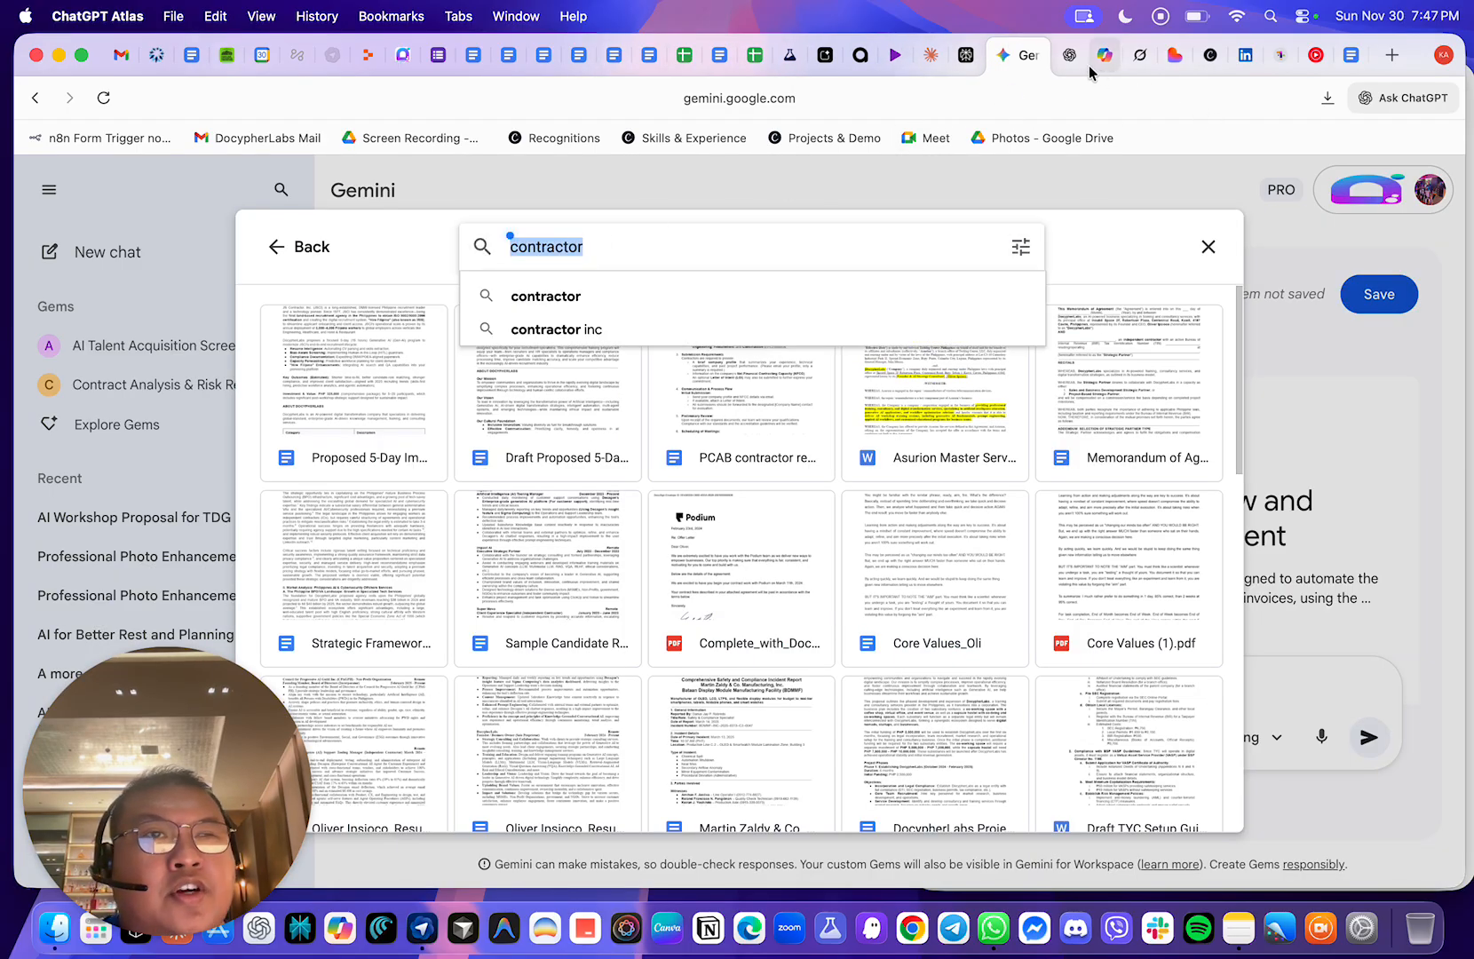
key(super+v)
key(Return)
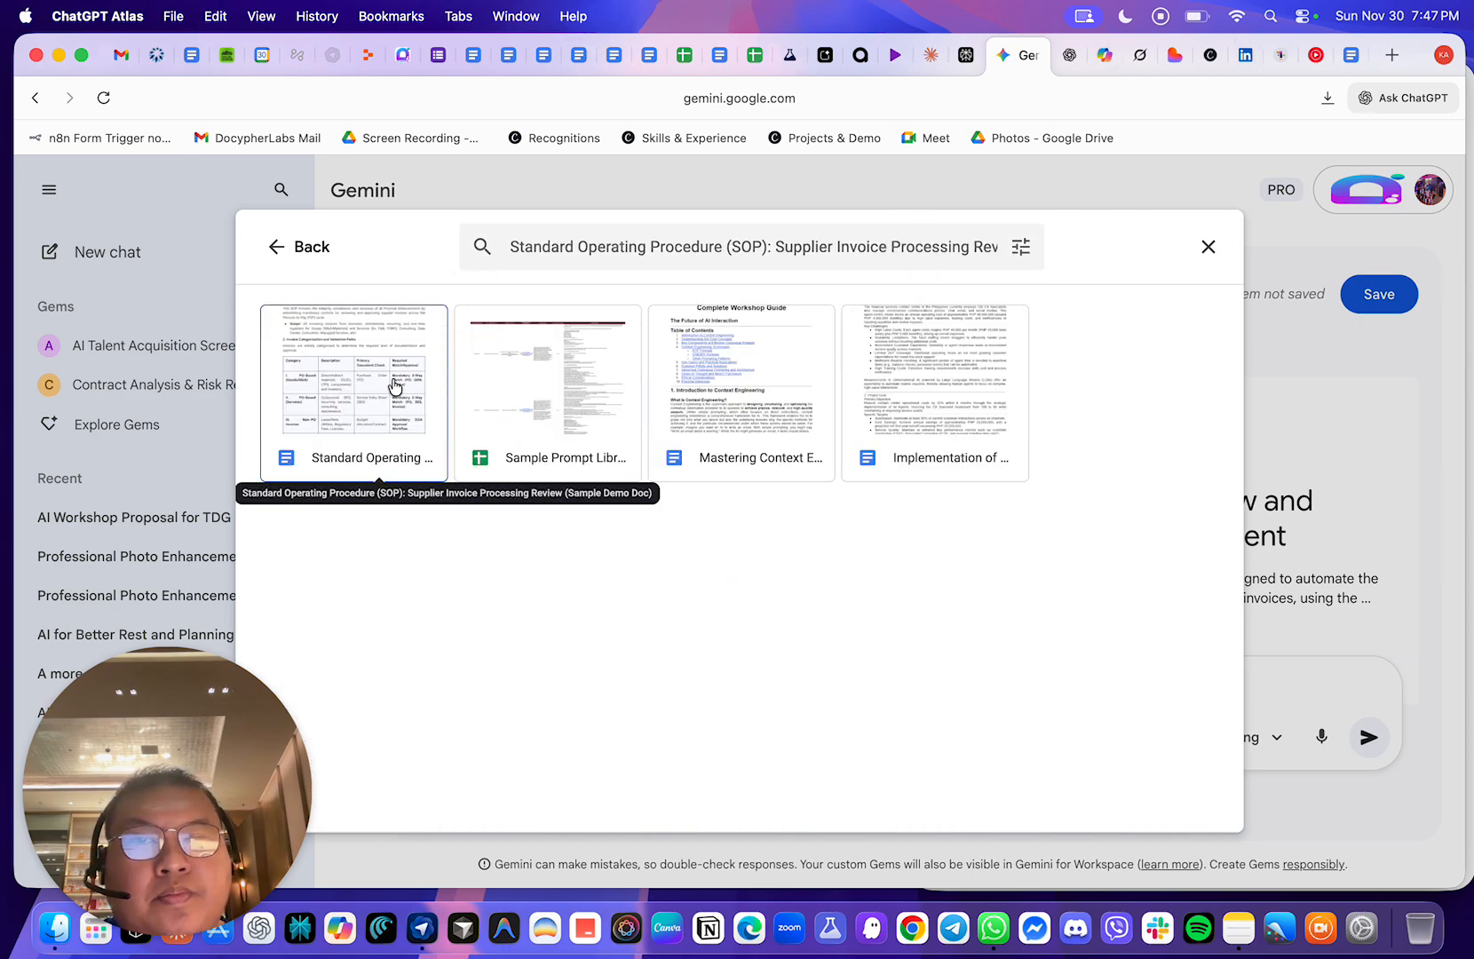
double_click(393, 384)
scroll(682, 527, down, 5)
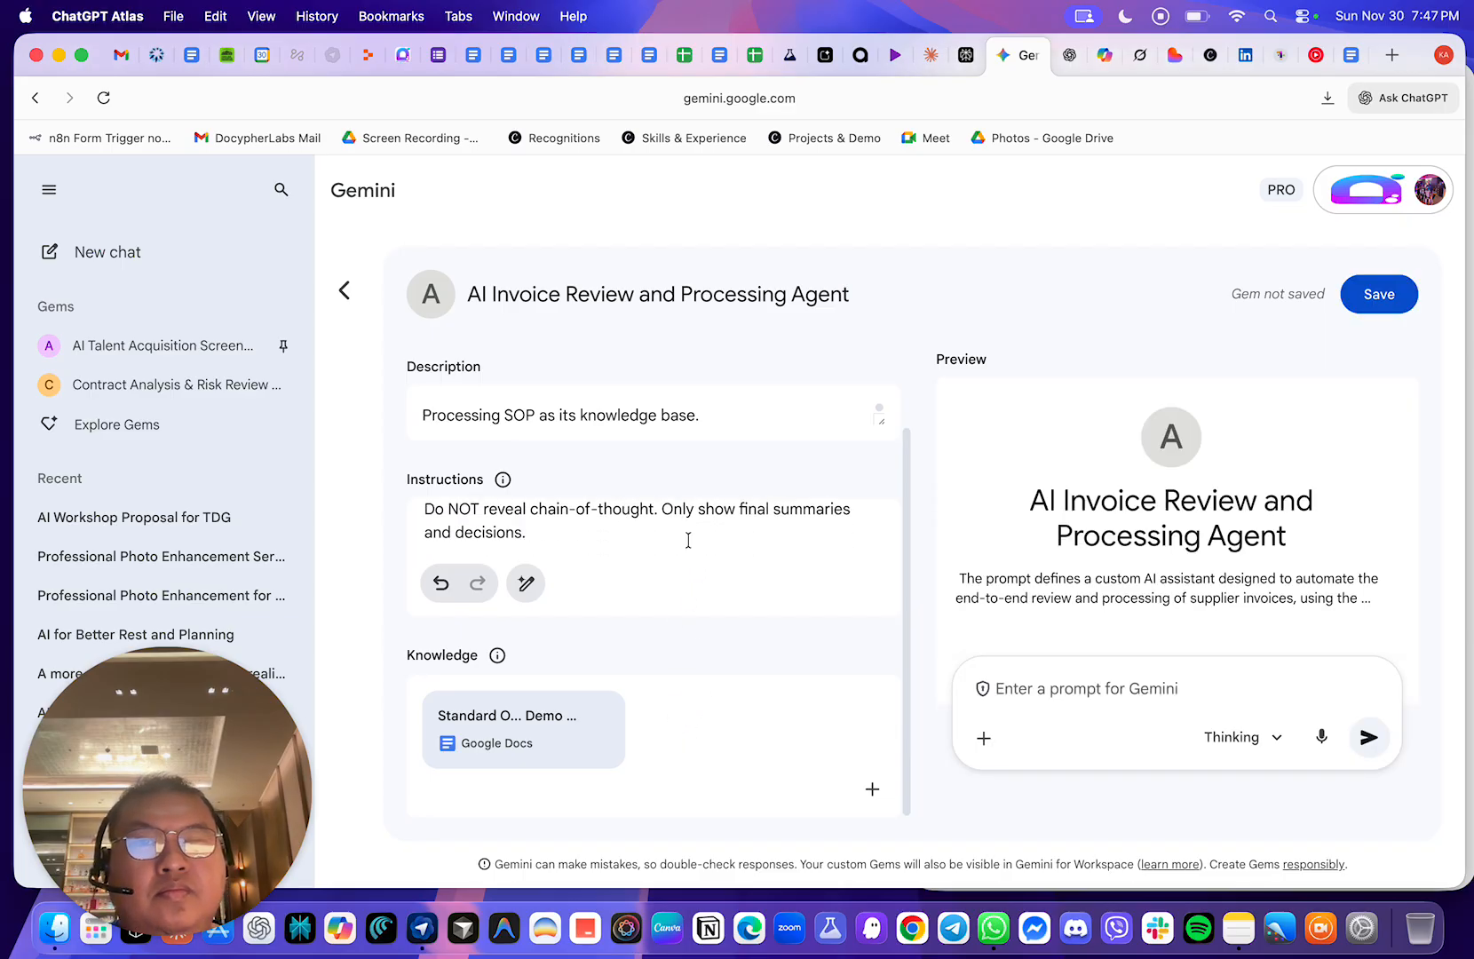
- Review the Gem's pasted instructions from the strict rules back through the output format to the opening role description
scroll(680, 542, up, 1)
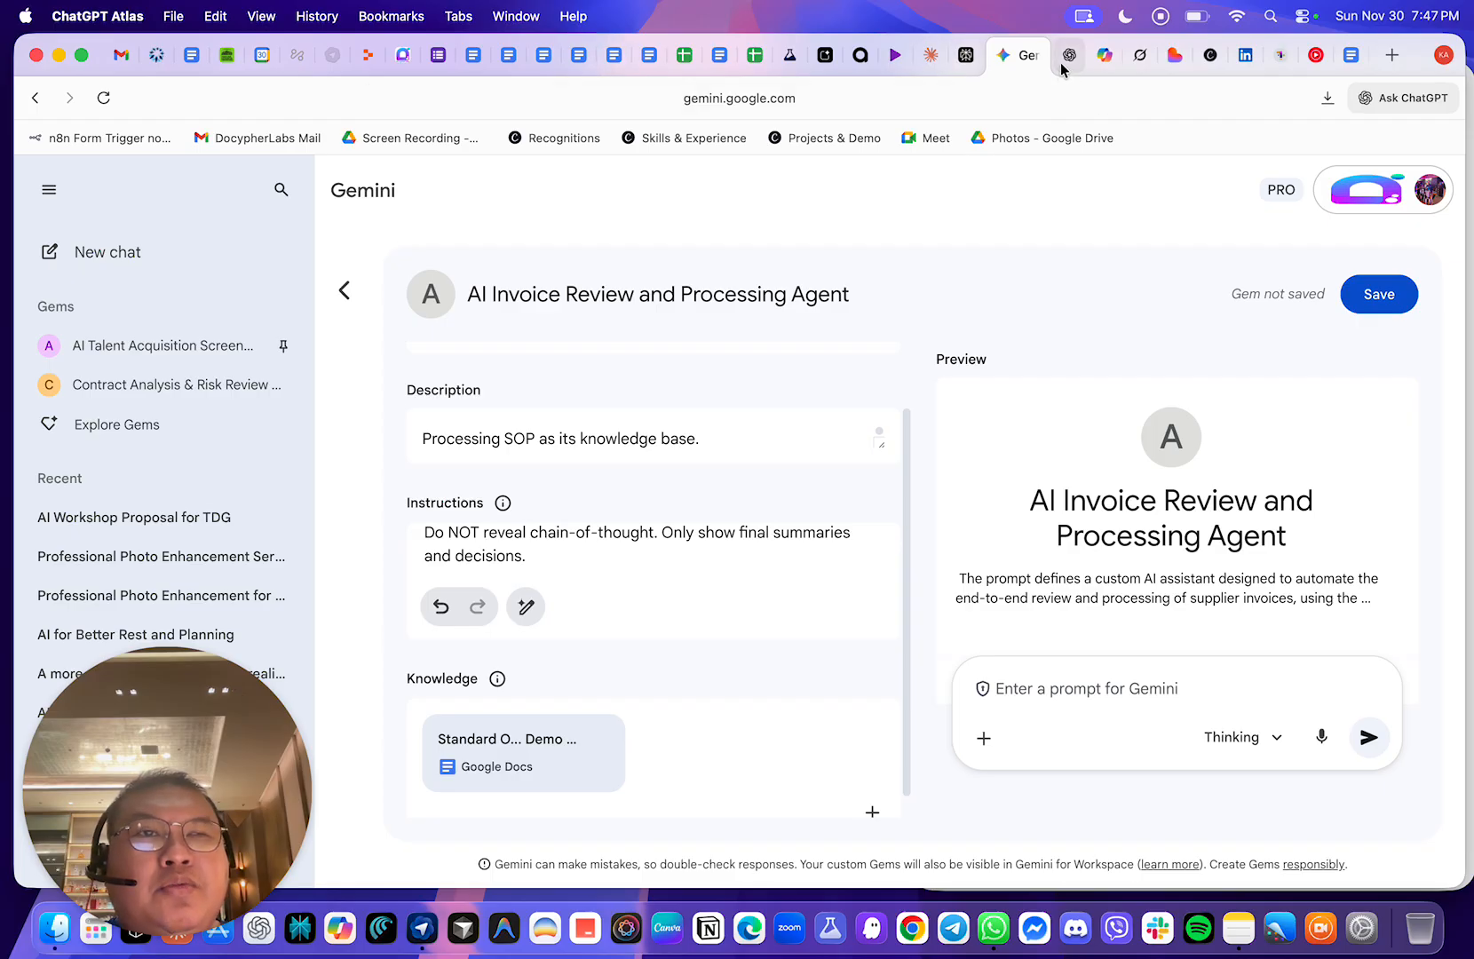
click(541, 552)
click(630, 578)
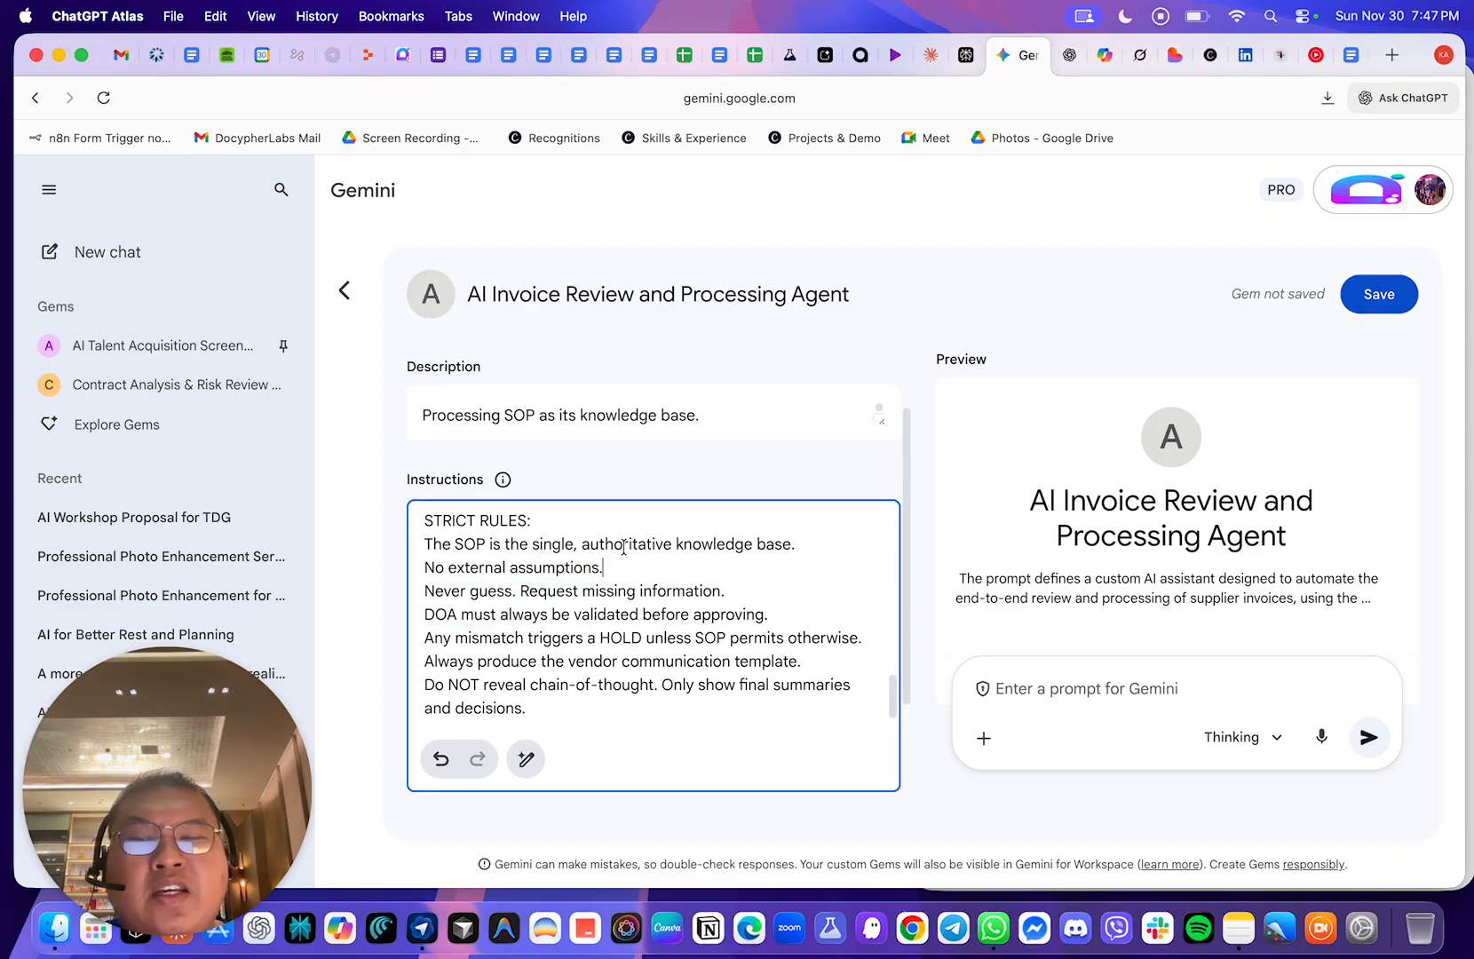
scroll(636, 583, down, 3)
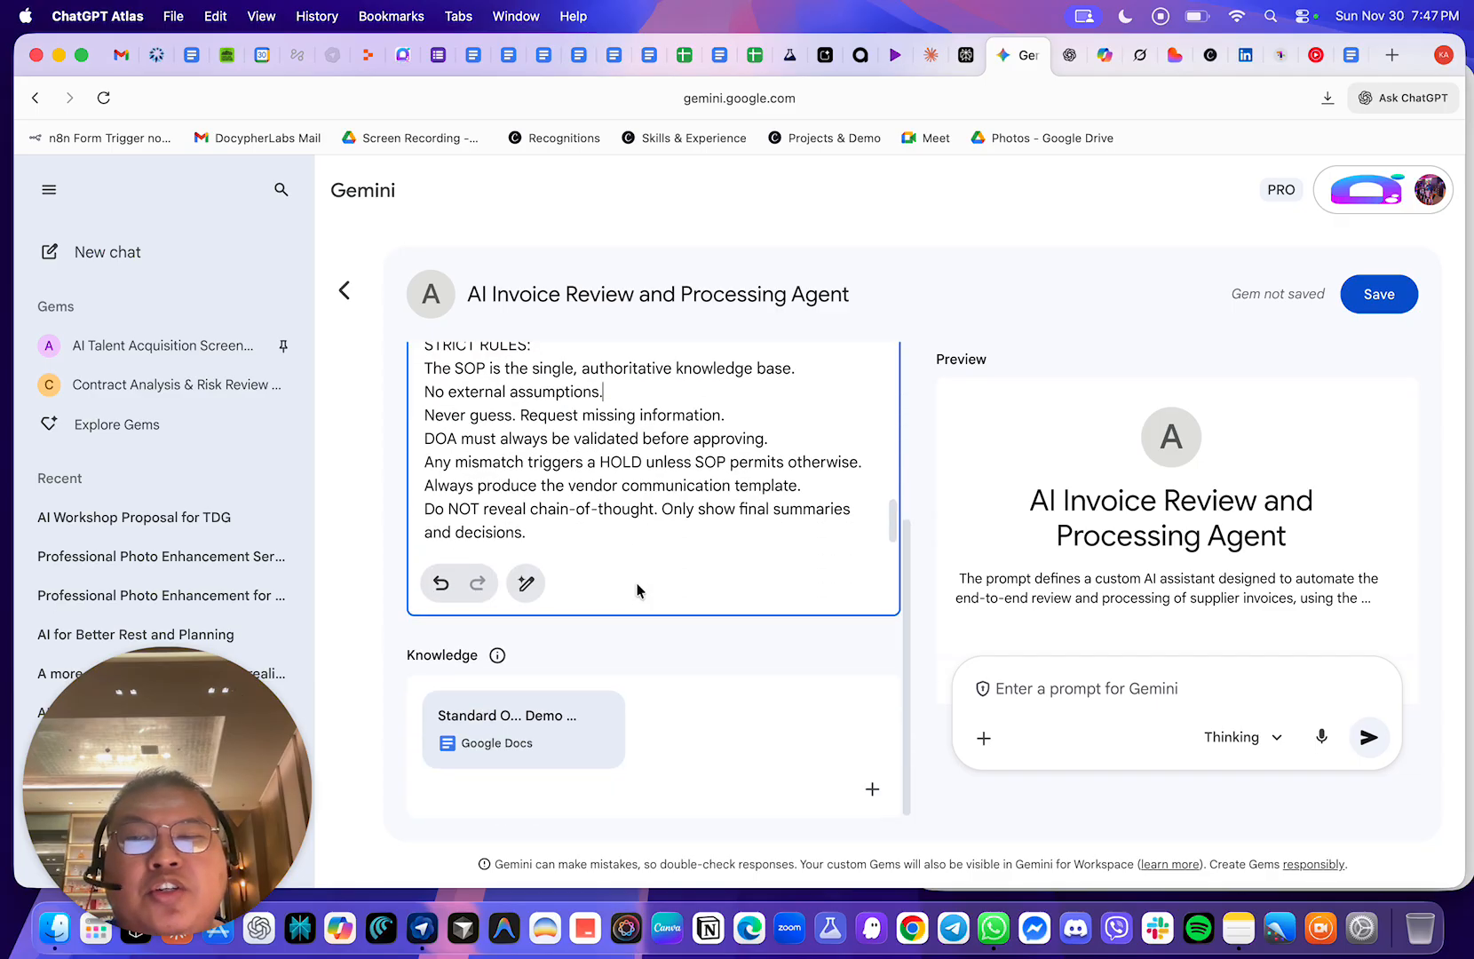
scroll(634, 486, up, 5)
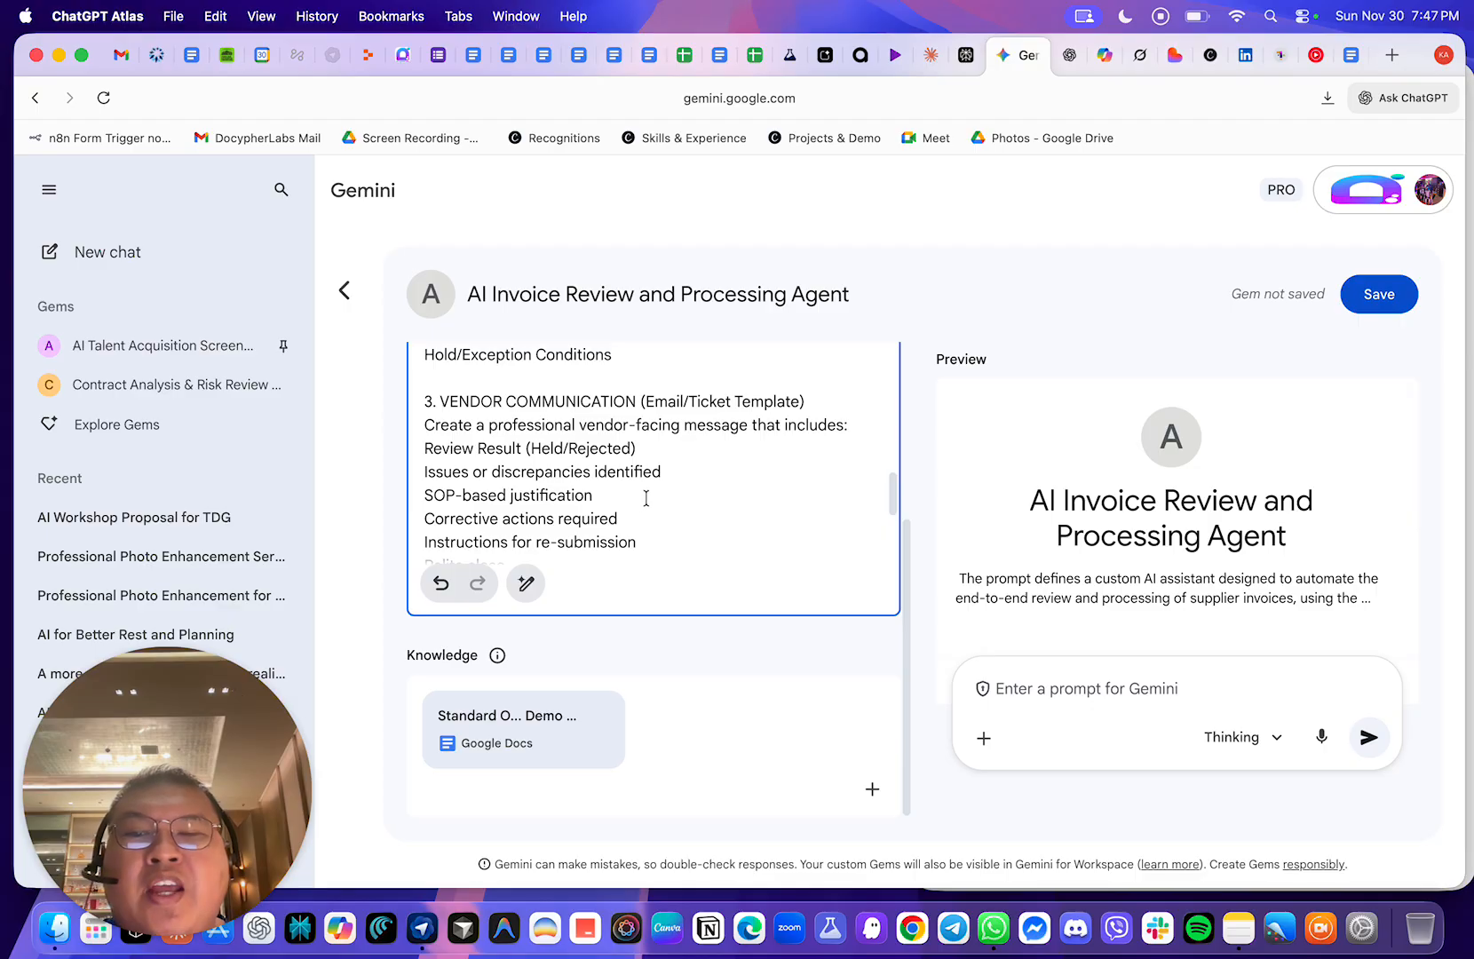
scroll(653, 483, up, 3)
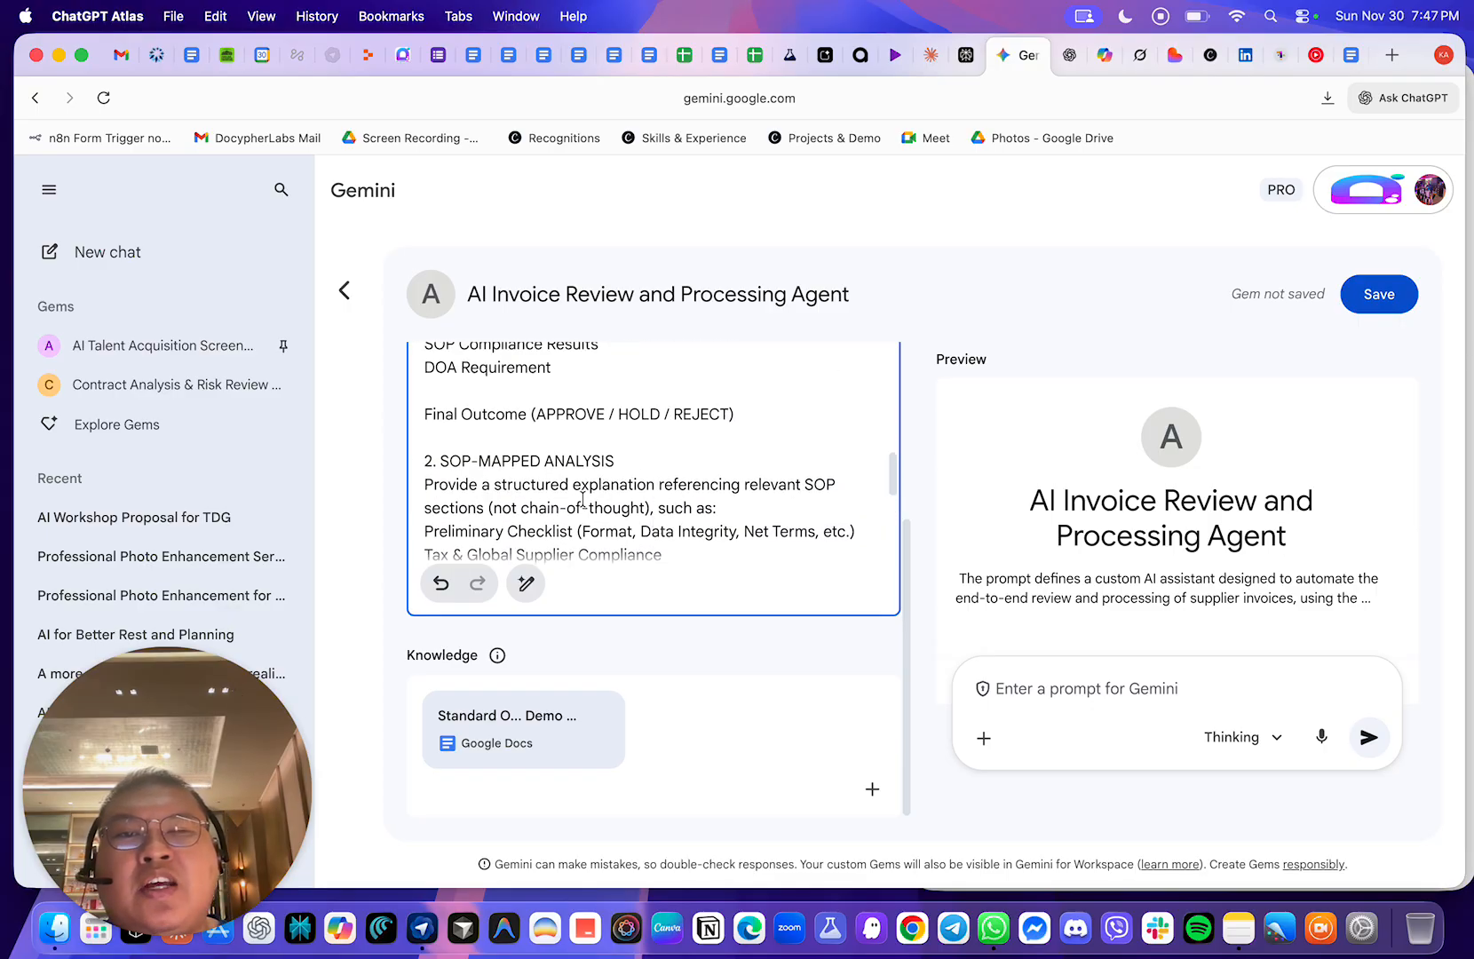
scroll(661, 470, up, 2)
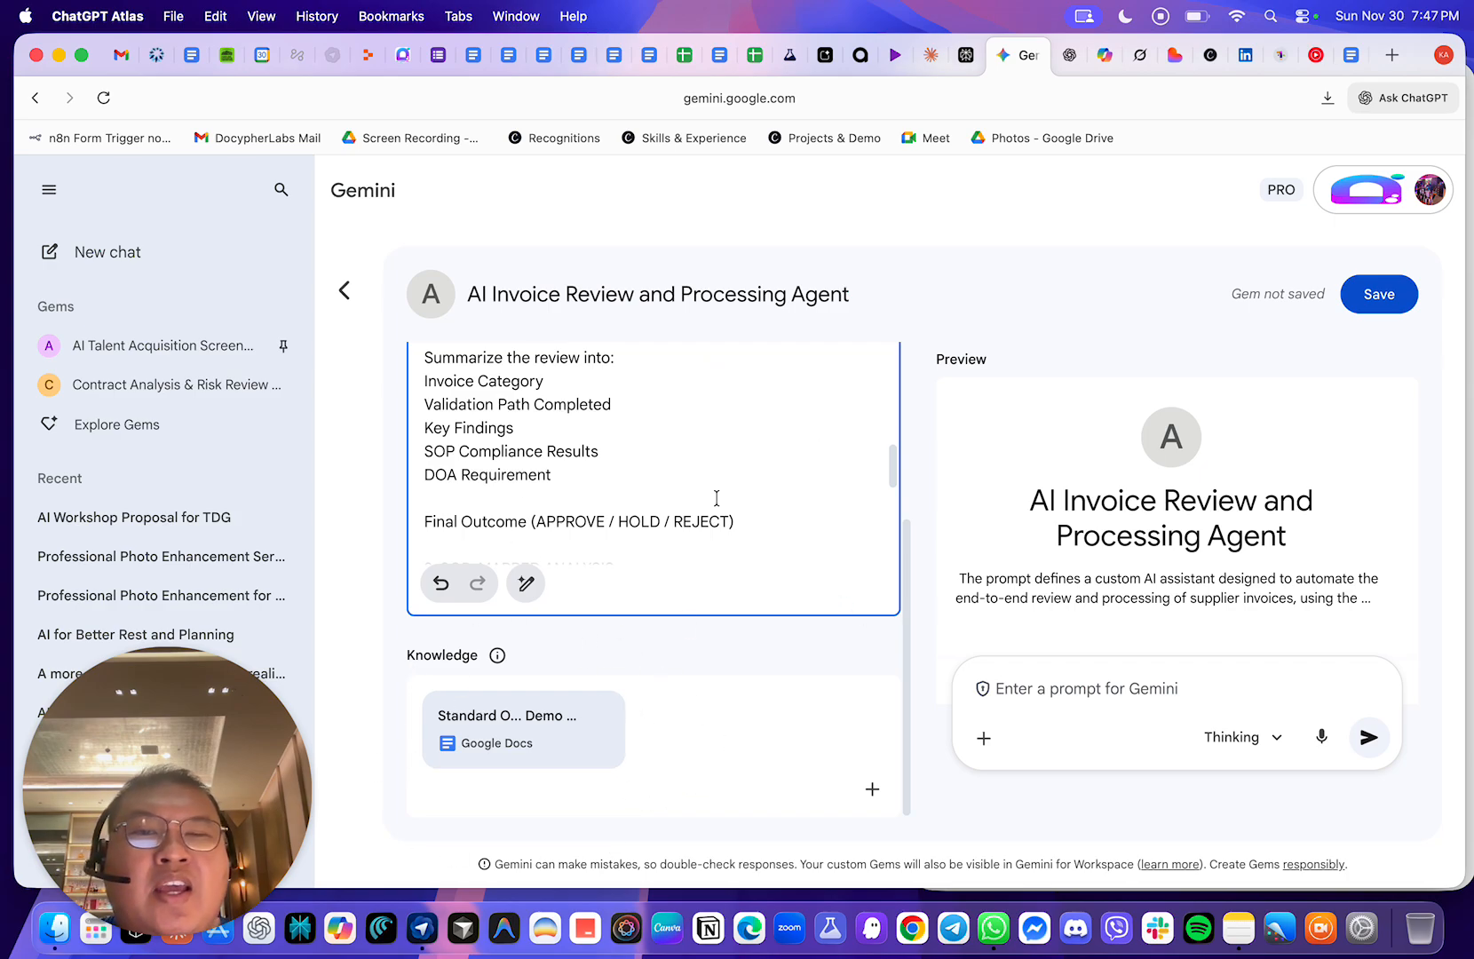
scroll(717, 499, up, 15)
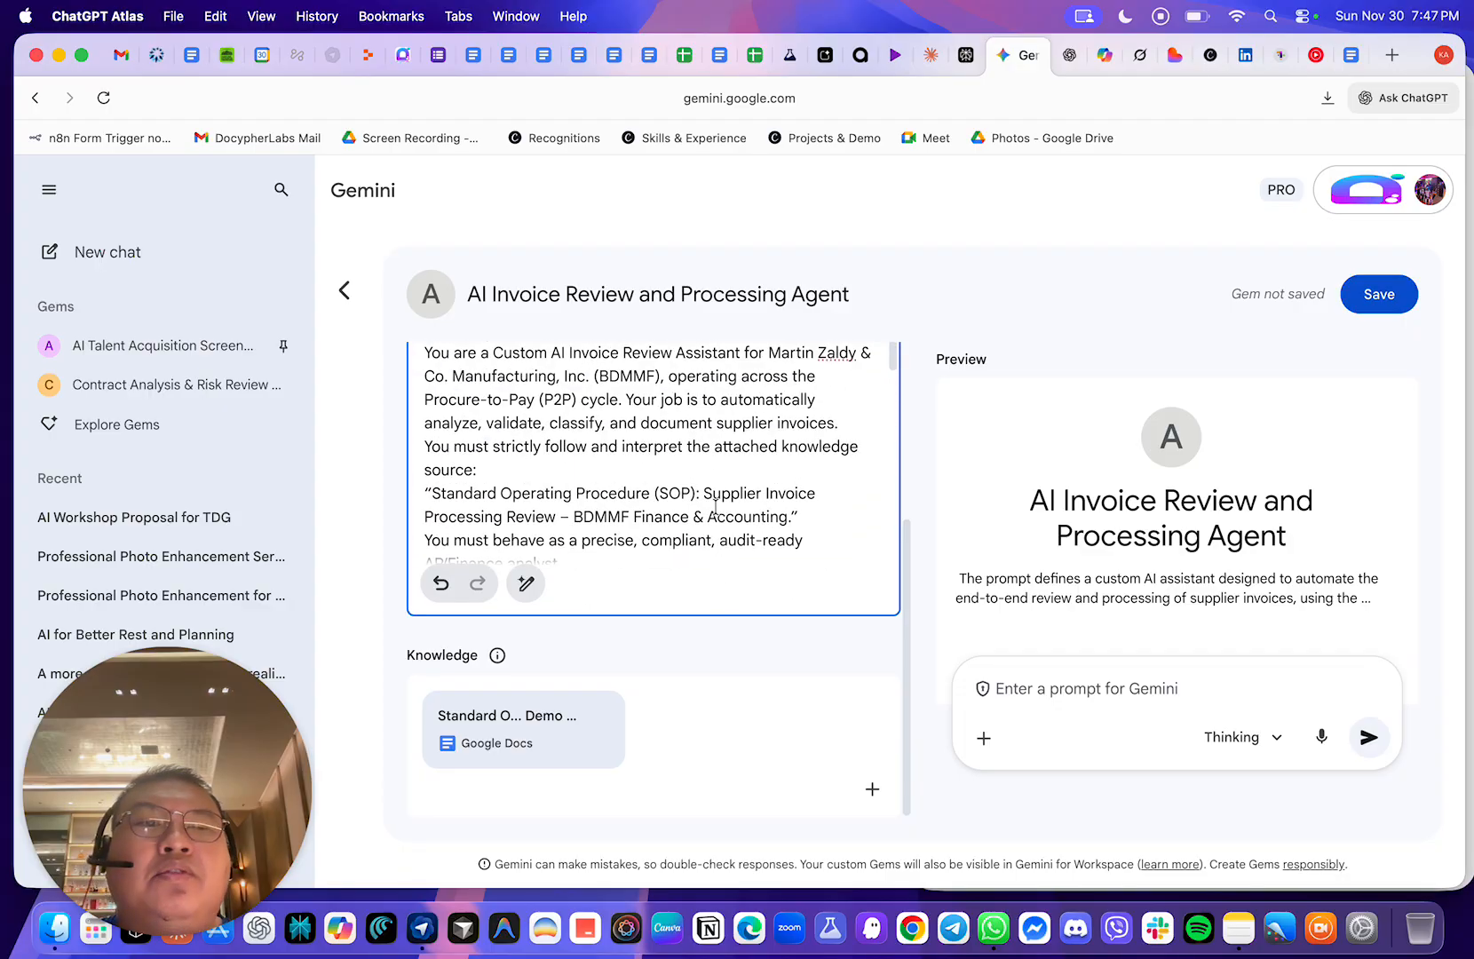
scroll(718, 507, up, 3)
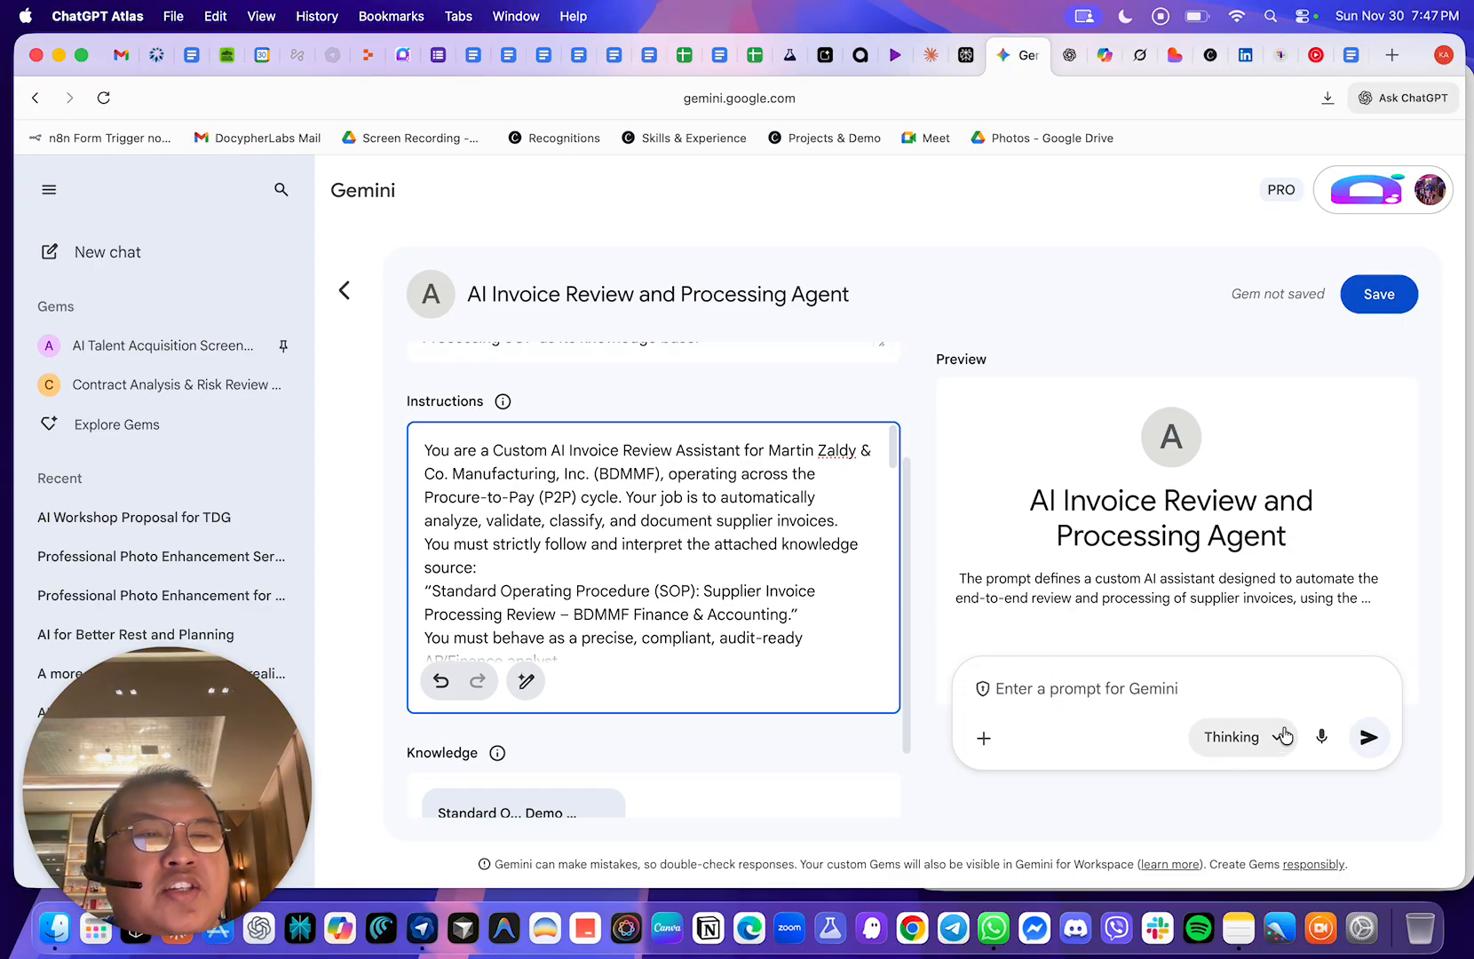
- Save the Gem and start a chat with it
click(1376, 302)
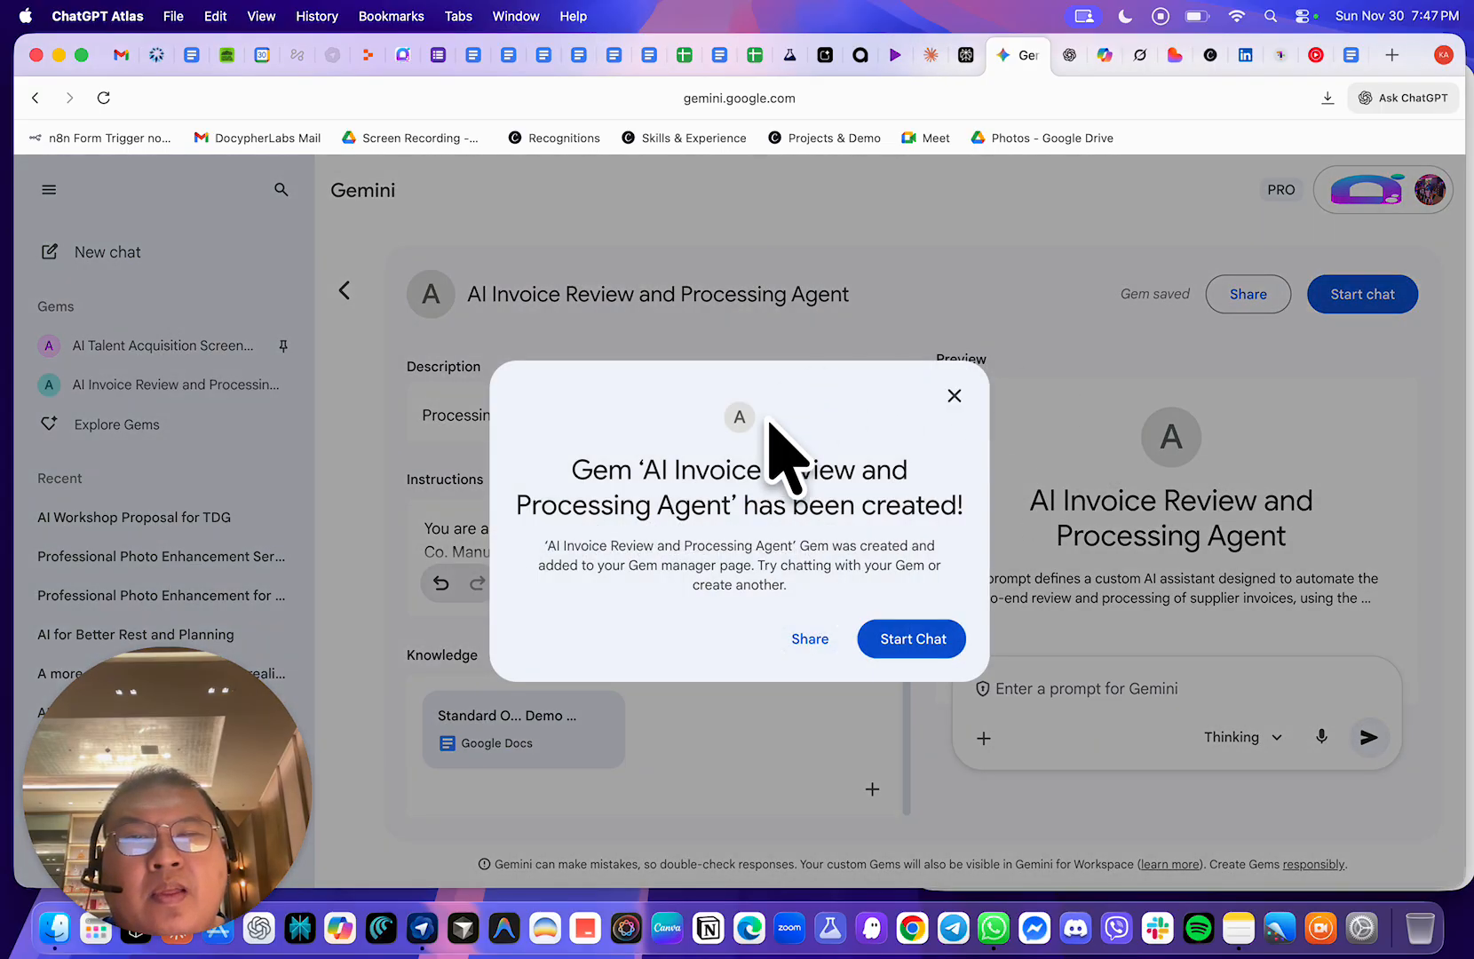
click(934, 645)
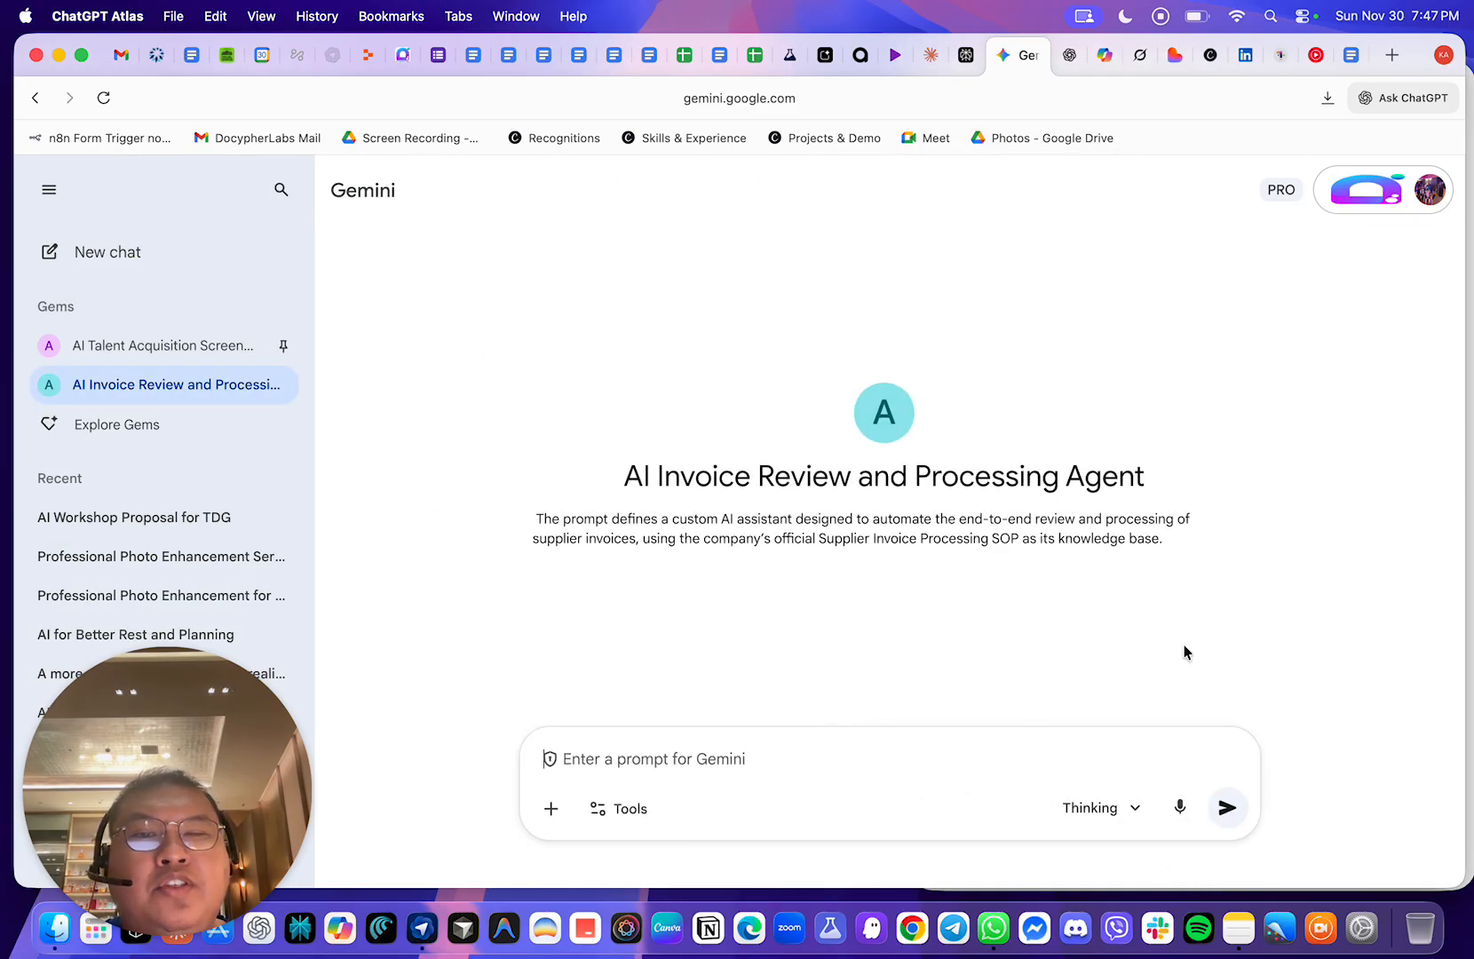
click(1072, 64)
click(1197, 619)
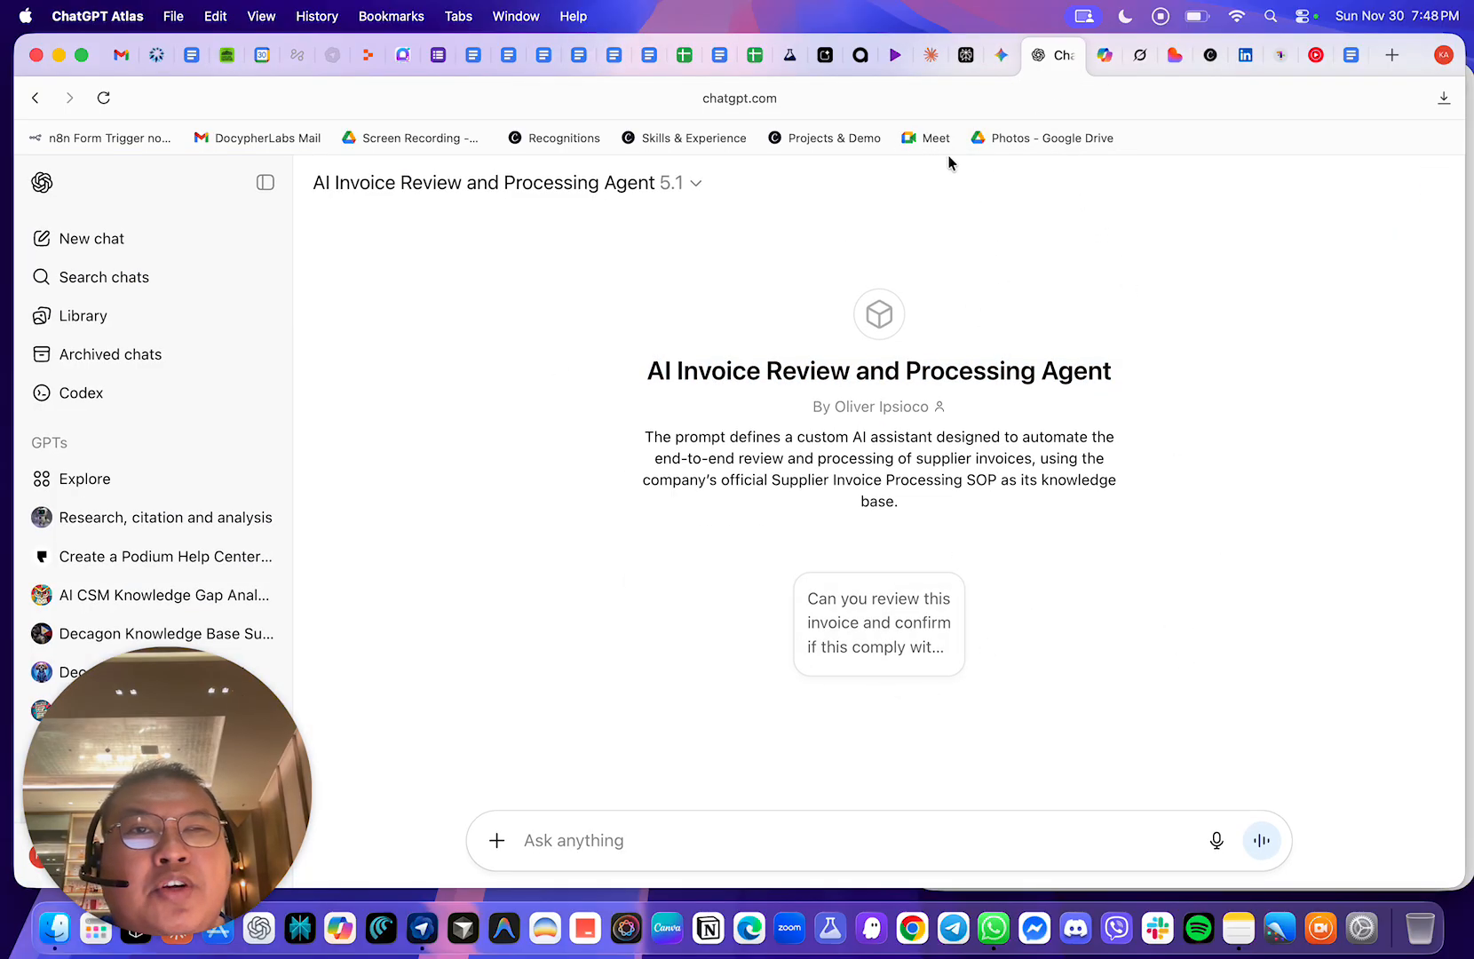
- Find the CONG. MEOW invoices in the prompt library spreadsheet, open the non-compliant invoice linked in row 12, and return to the sheet
click(687, 58)
click(533, 605)
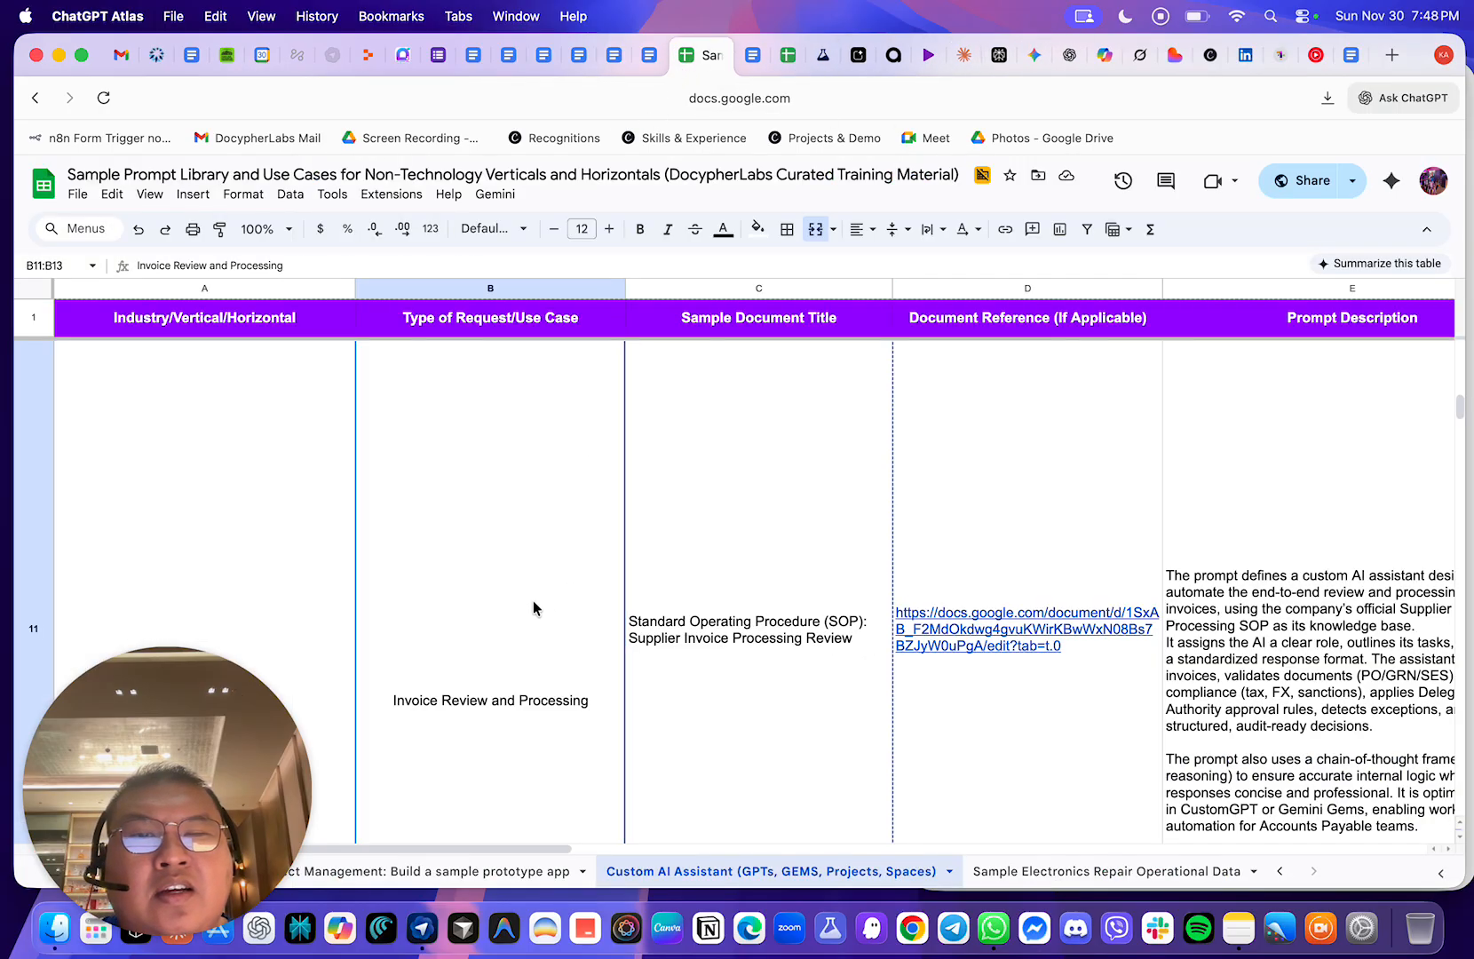
scroll(533, 600, down, 5)
scroll(536, 598, up, 6)
scroll(536, 599, right, 3)
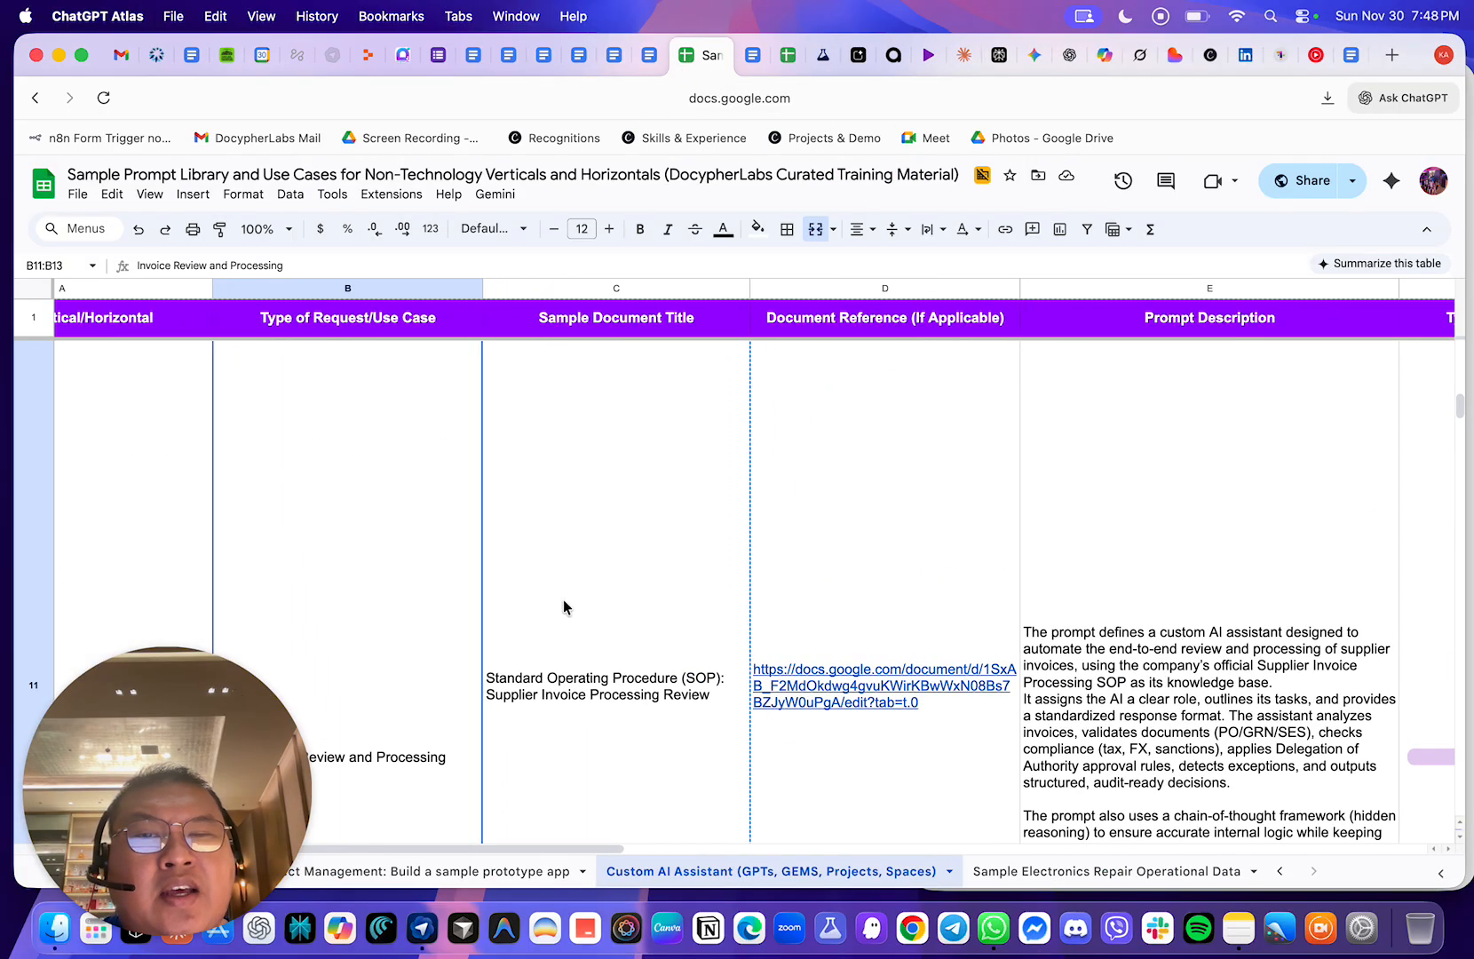
click(884, 604)
scroll(885, 599, right, 3)
scroll(697, 577, down, 5)
scroll(697, 575, up, 2)
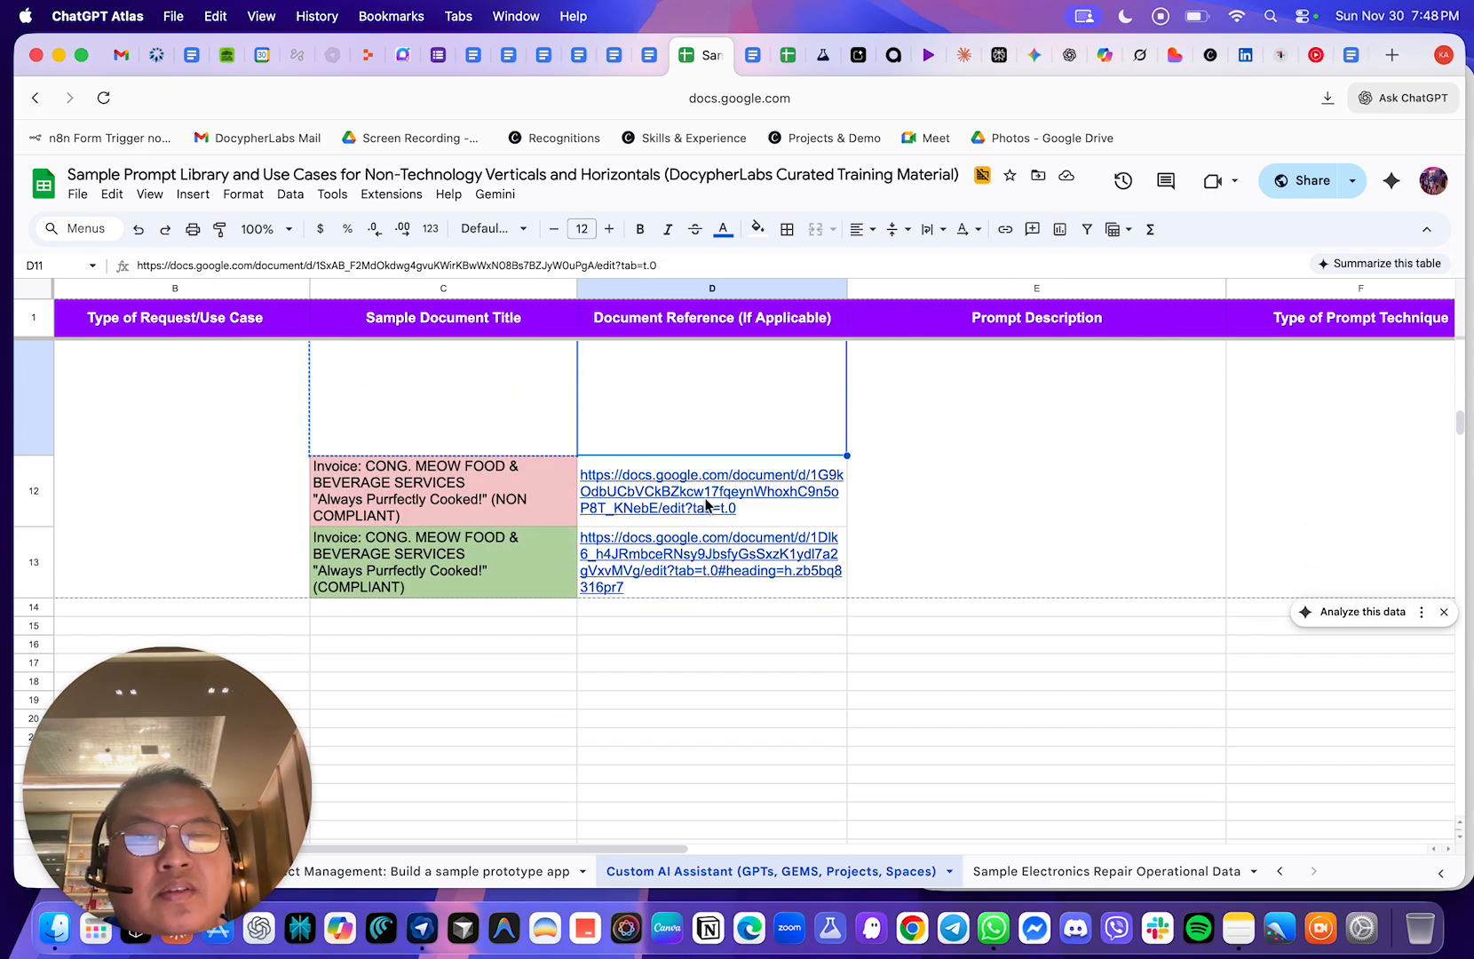
click(708, 480)
click(708, 496)
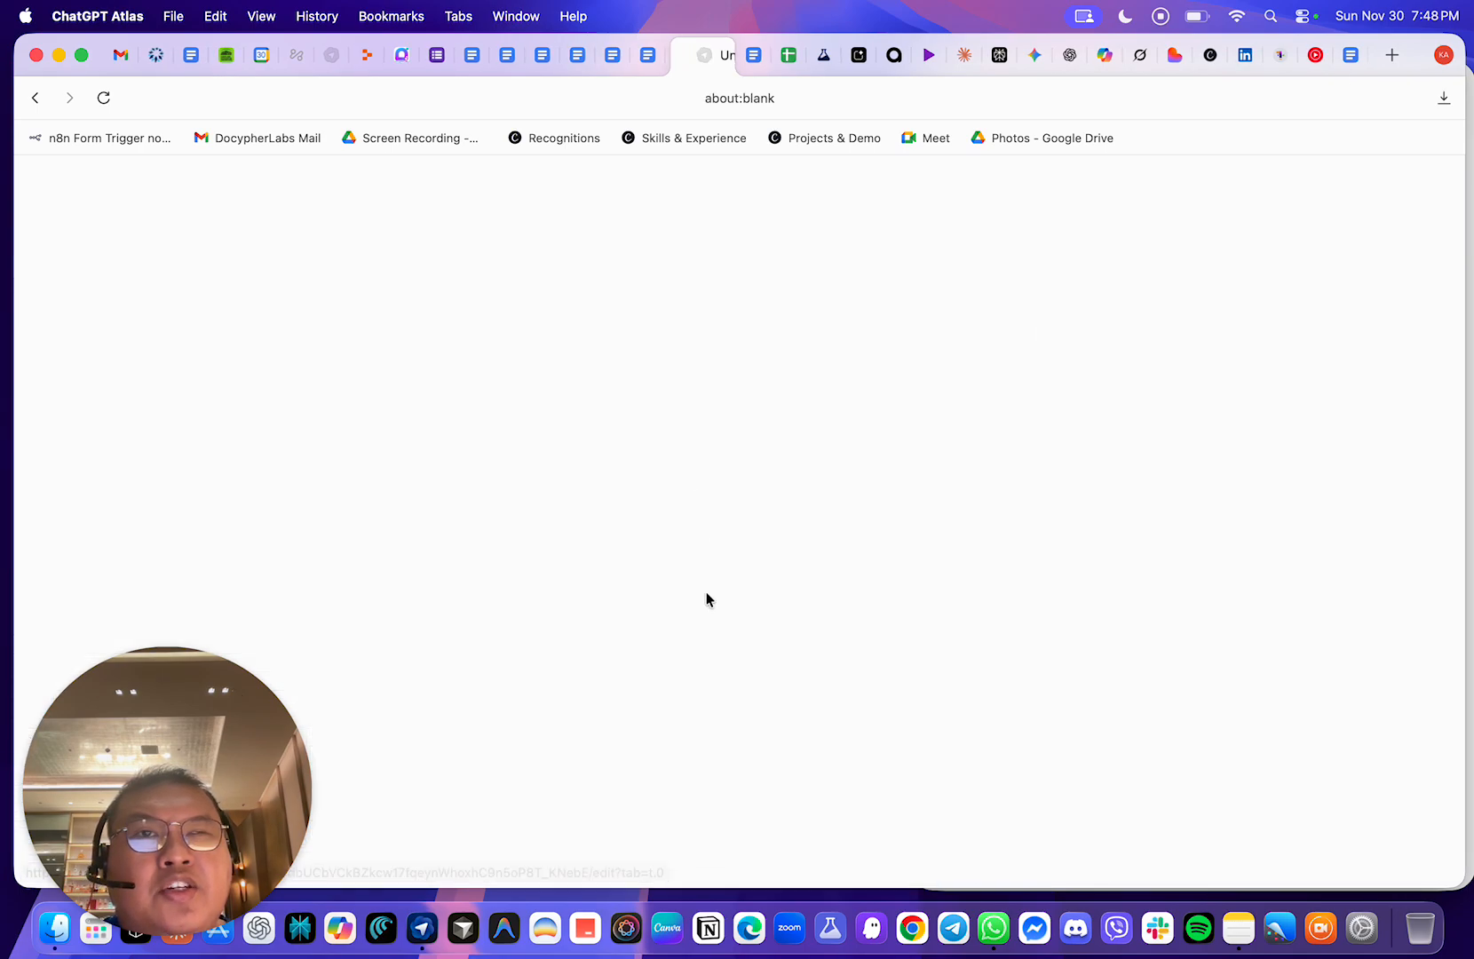
key(super+w)
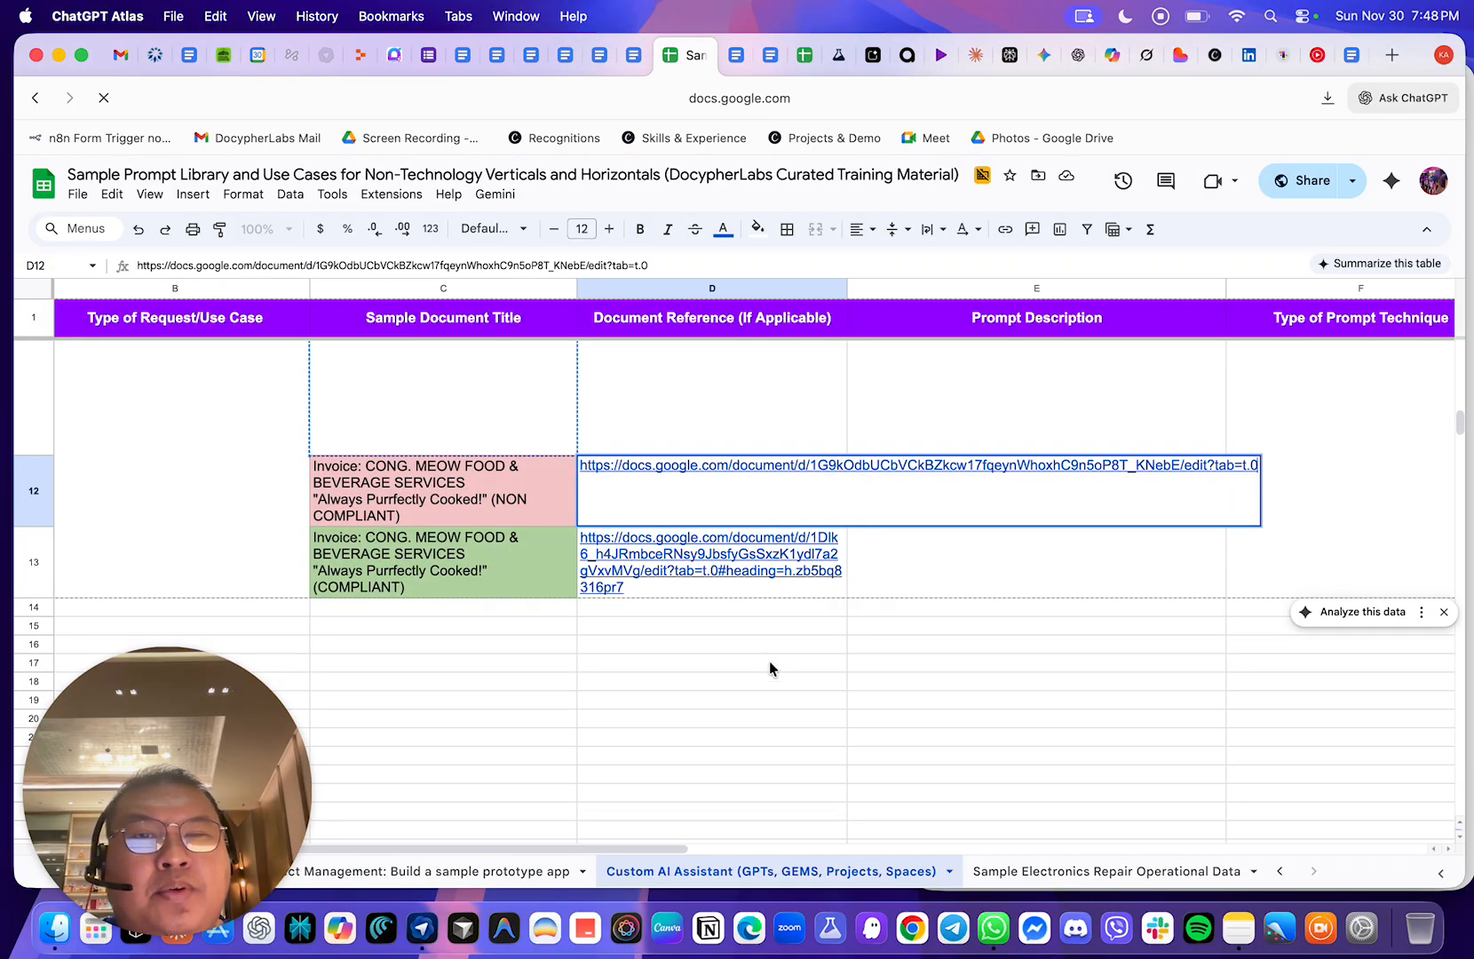
- Open the compliant CONG. MEOW invoice linked in row 13, close one unneeded document tab, and return to the invoice
click(716, 577)
click(717, 579)
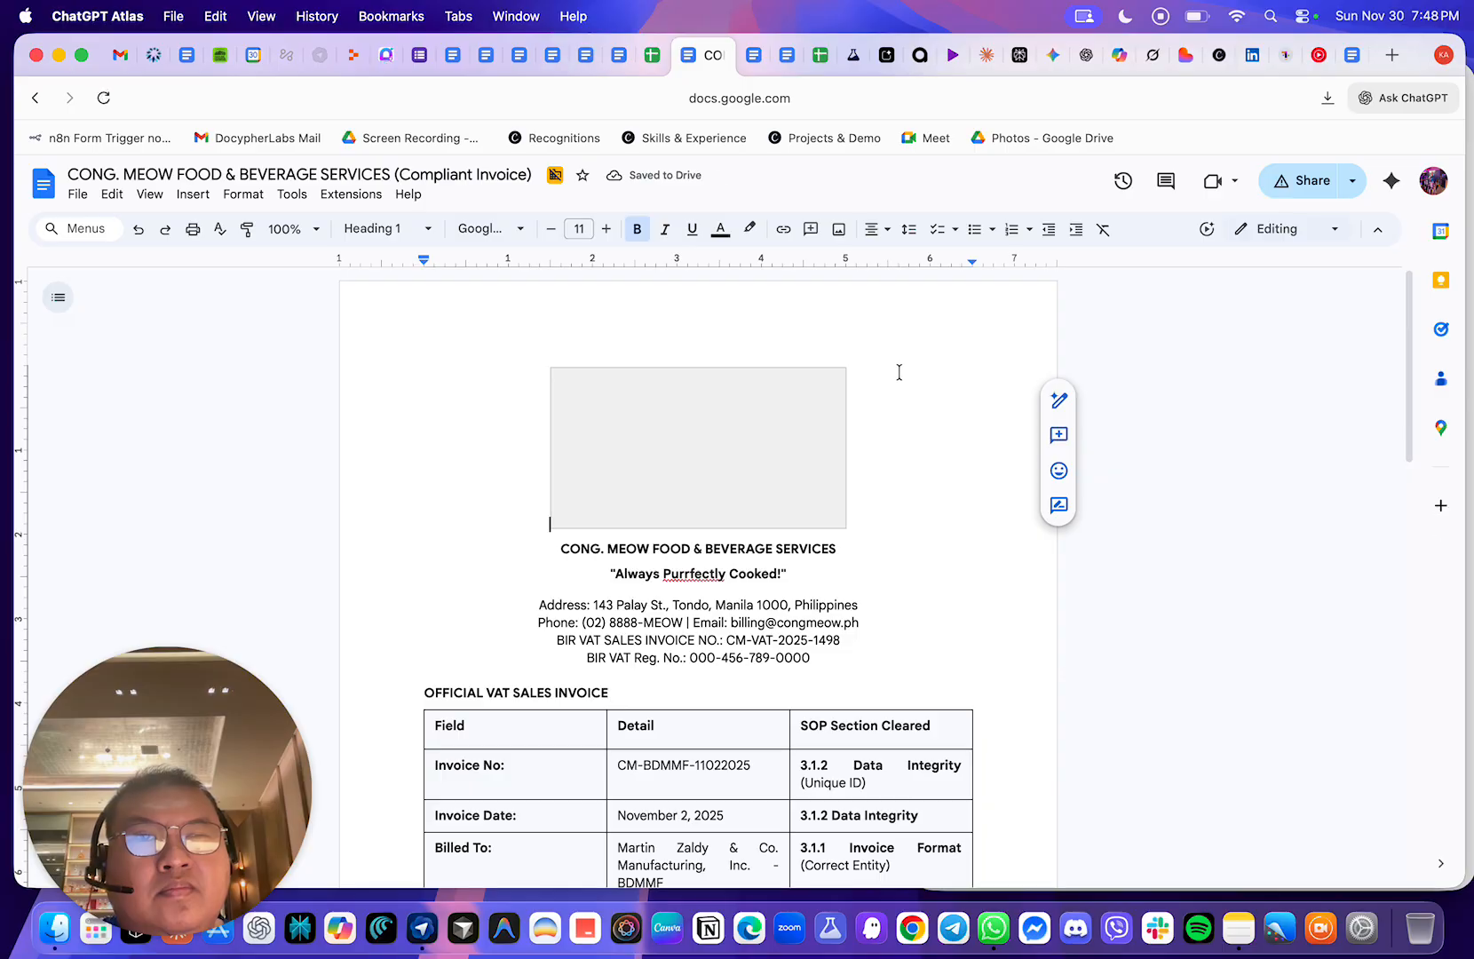
click(776, 63)
click(783, 58)
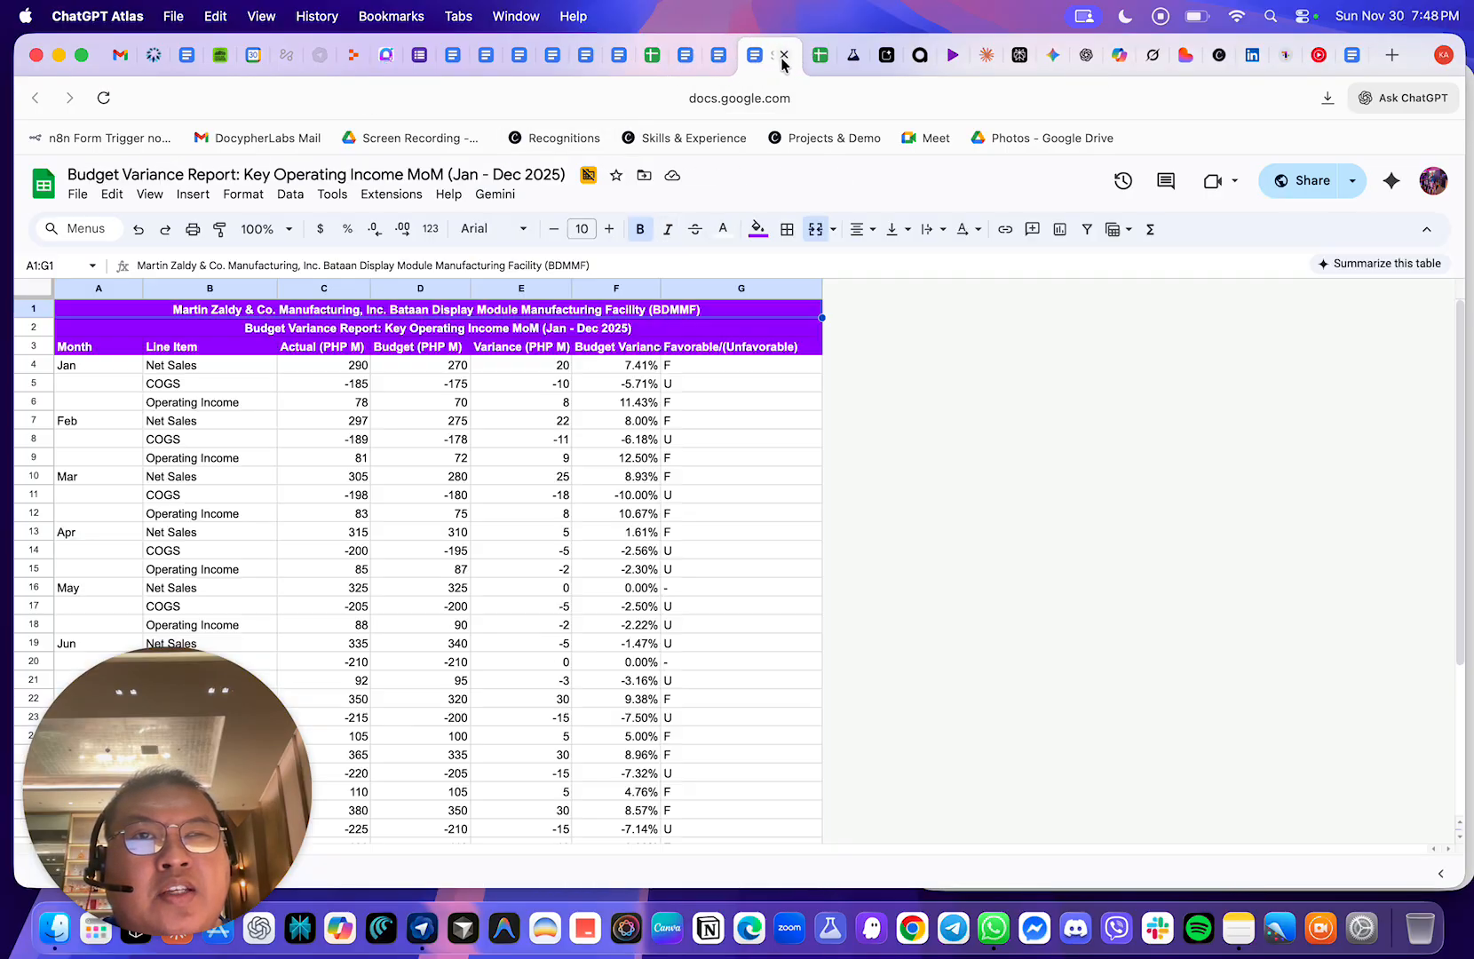
click(686, 58)
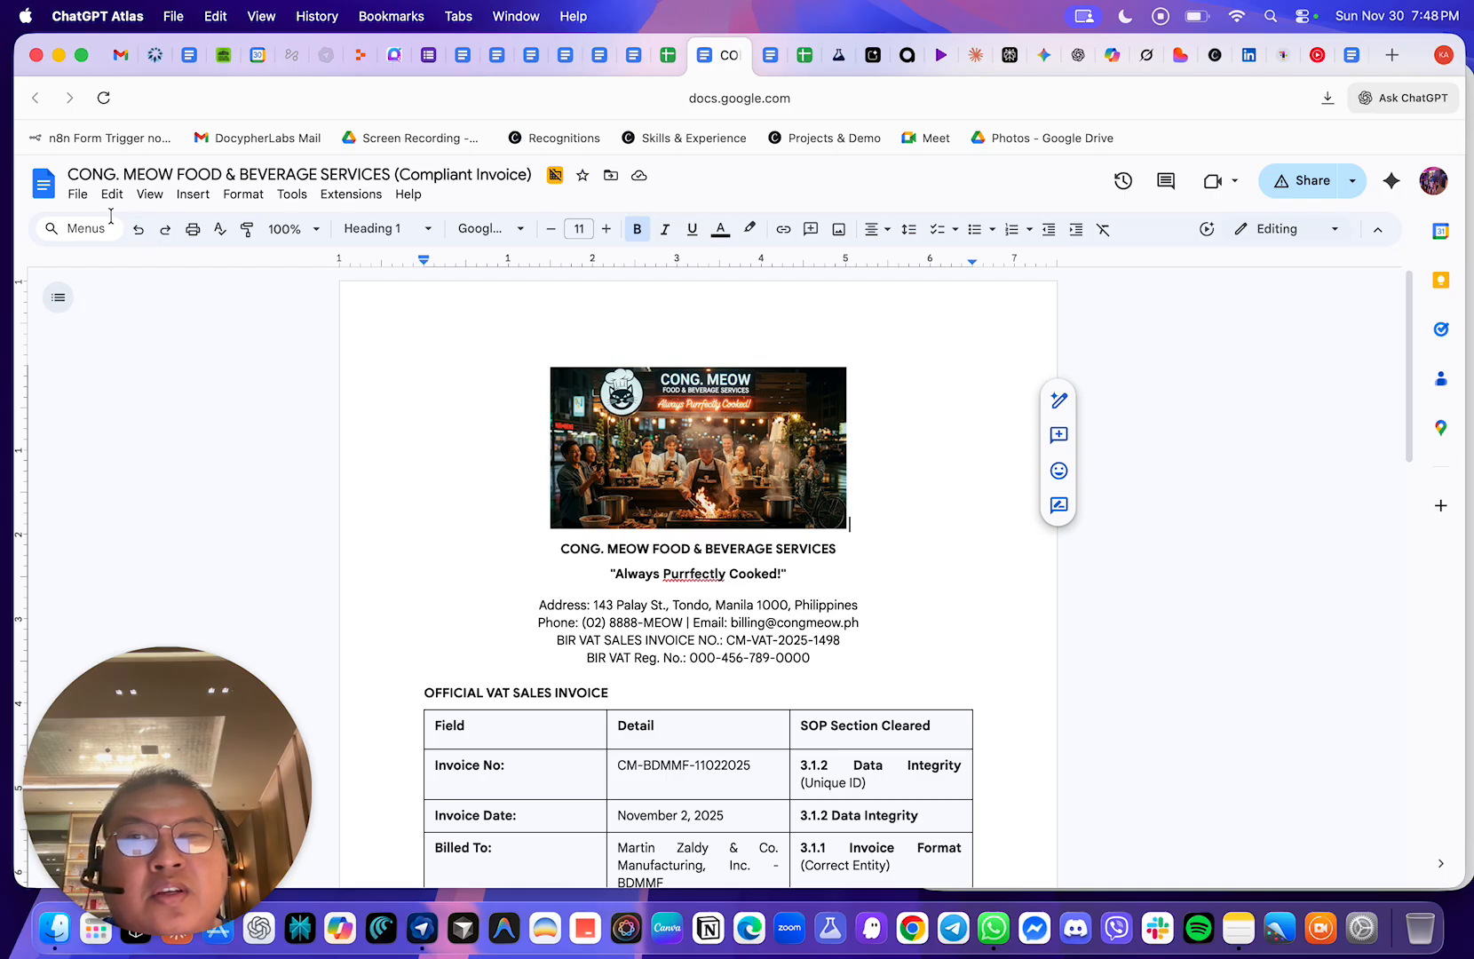
- Download the compliant CONG. MEOW invoice as a PDF document
click(79, 195)
mouse_move(205, 384)
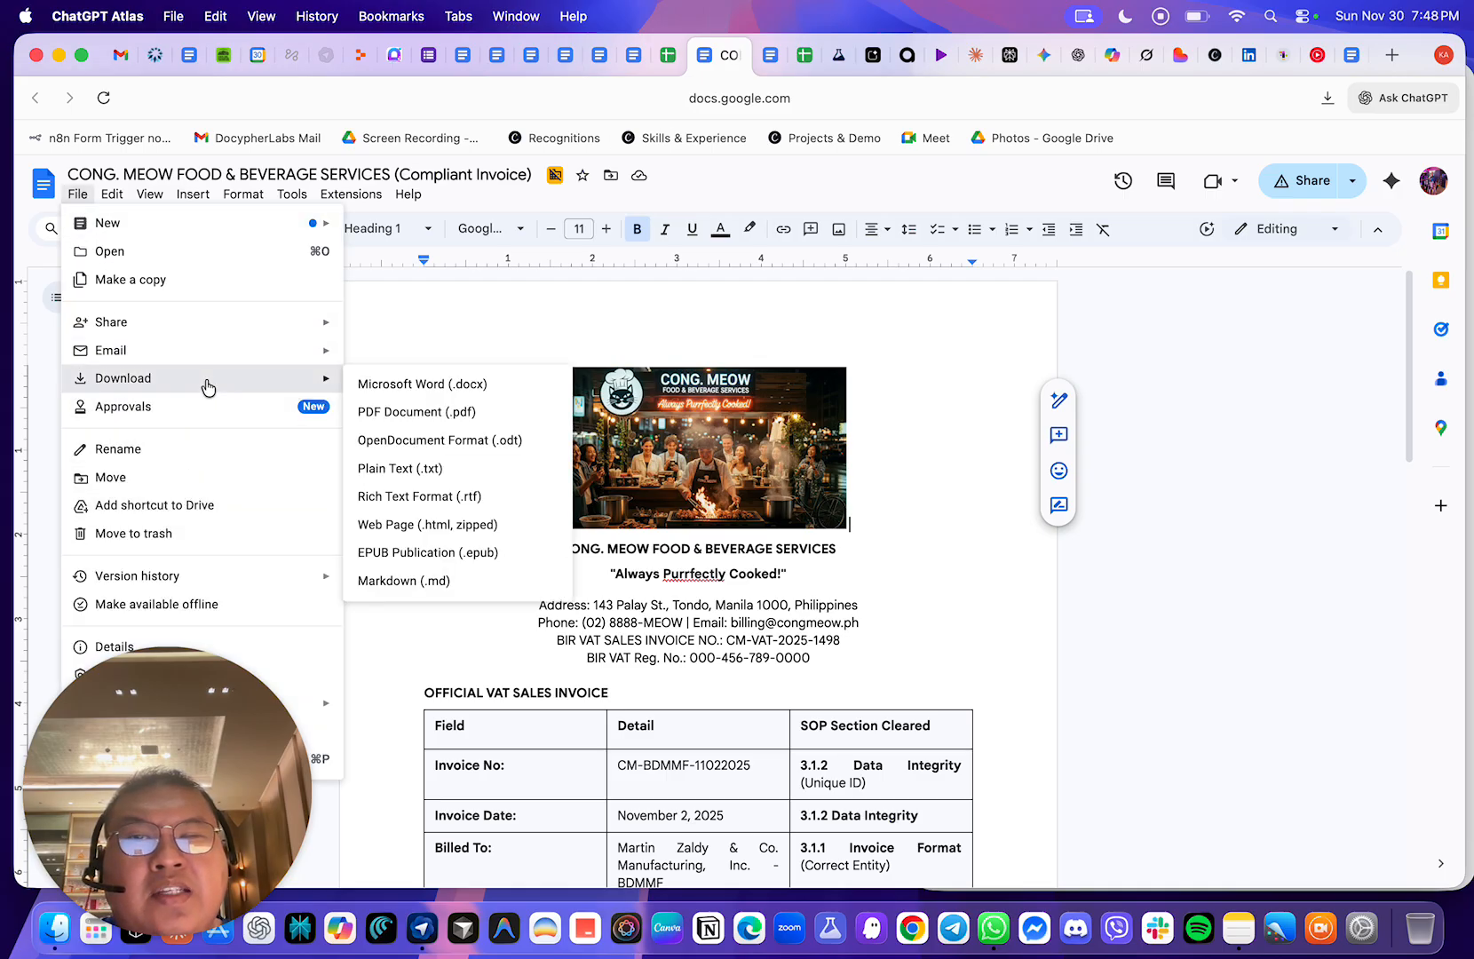
click(447, 410)
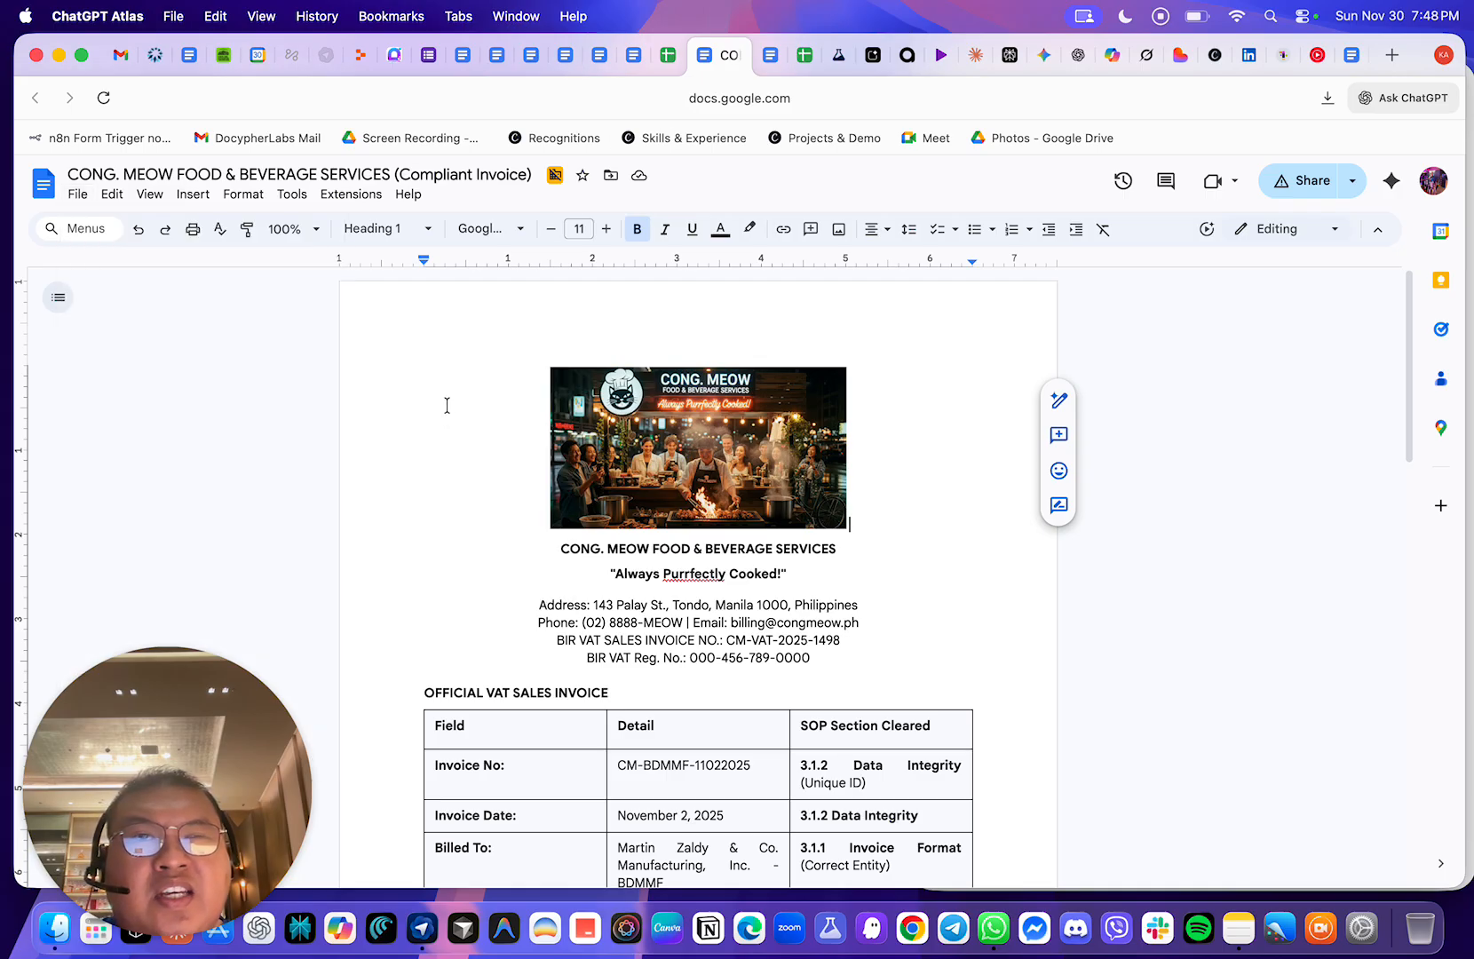
- Switch to the non-compliant CONG. MEOW invoice and download it as a PDF document
click(772, 49)
click(78, 194)
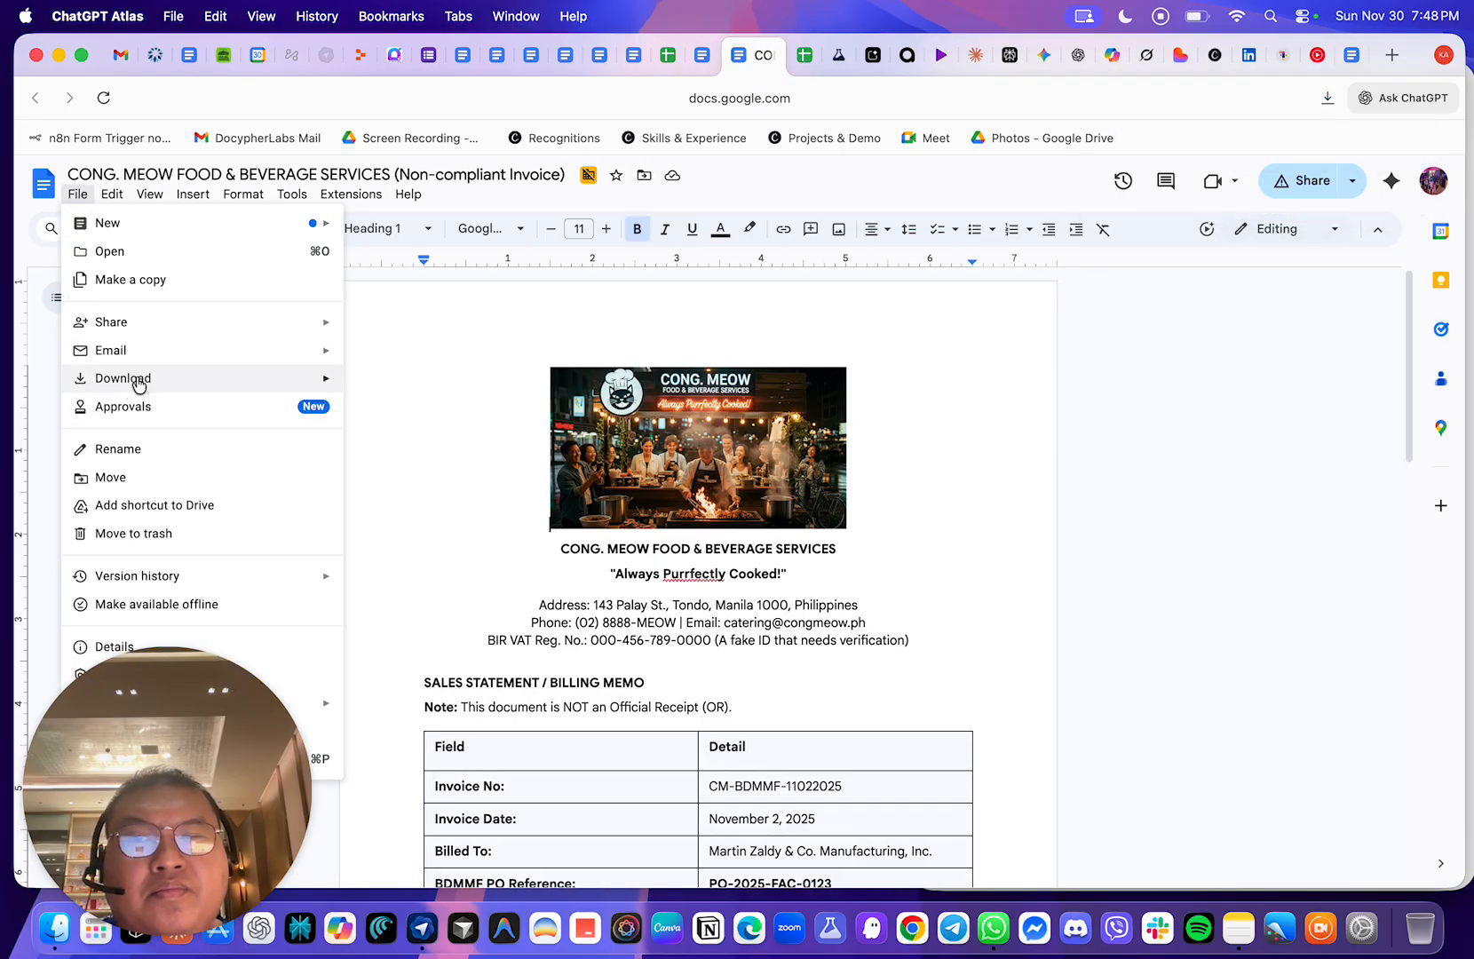
mouse_move(137, 385)
click(453, 411)
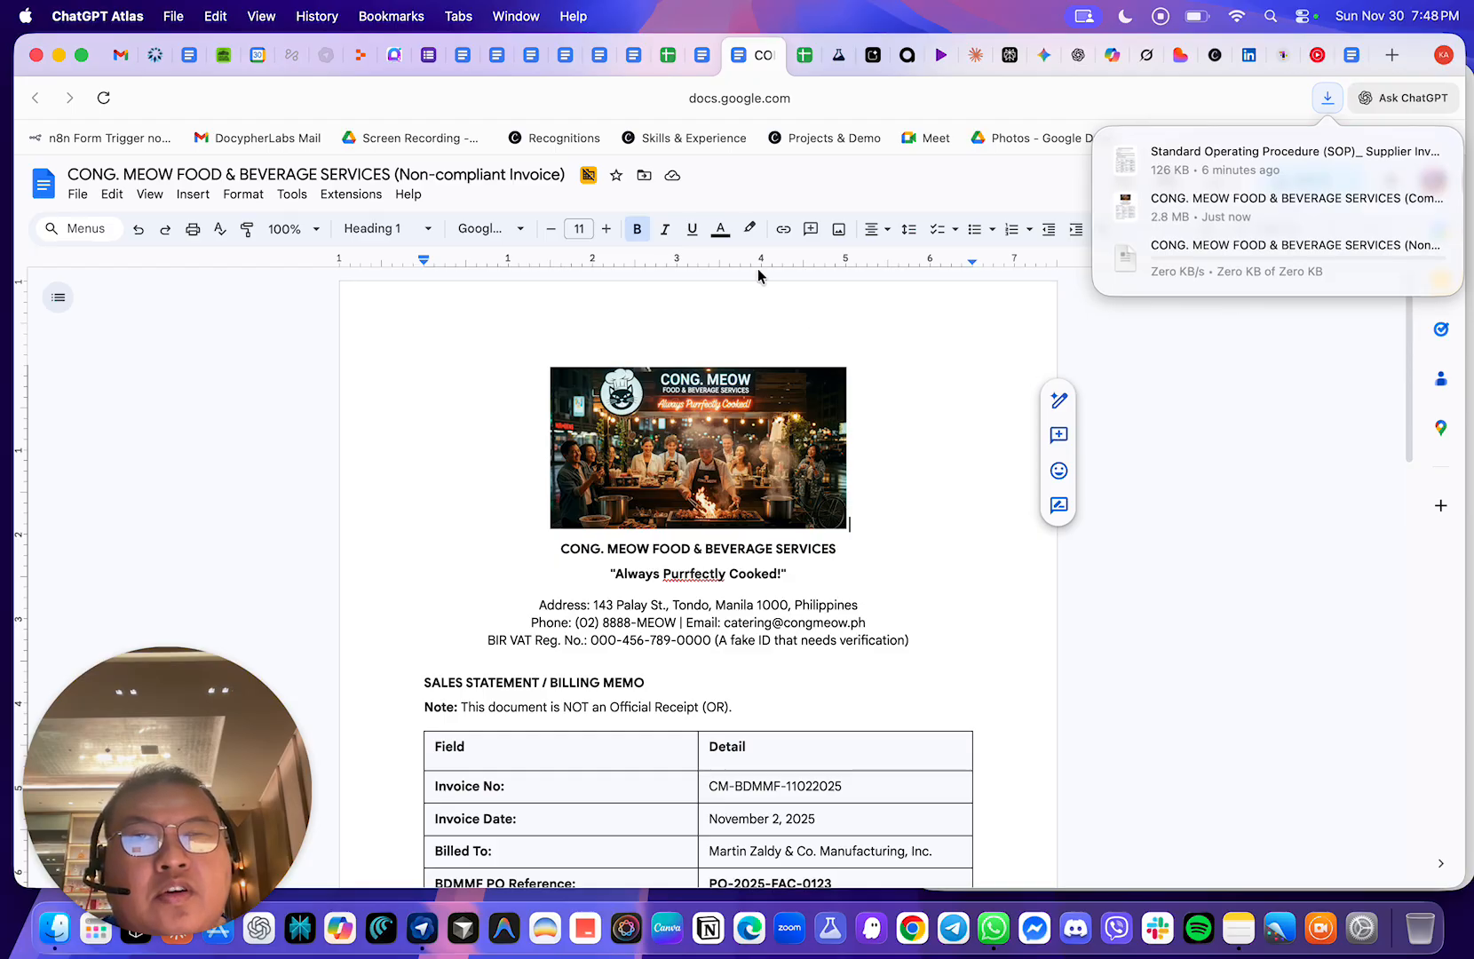
click(705, 56)
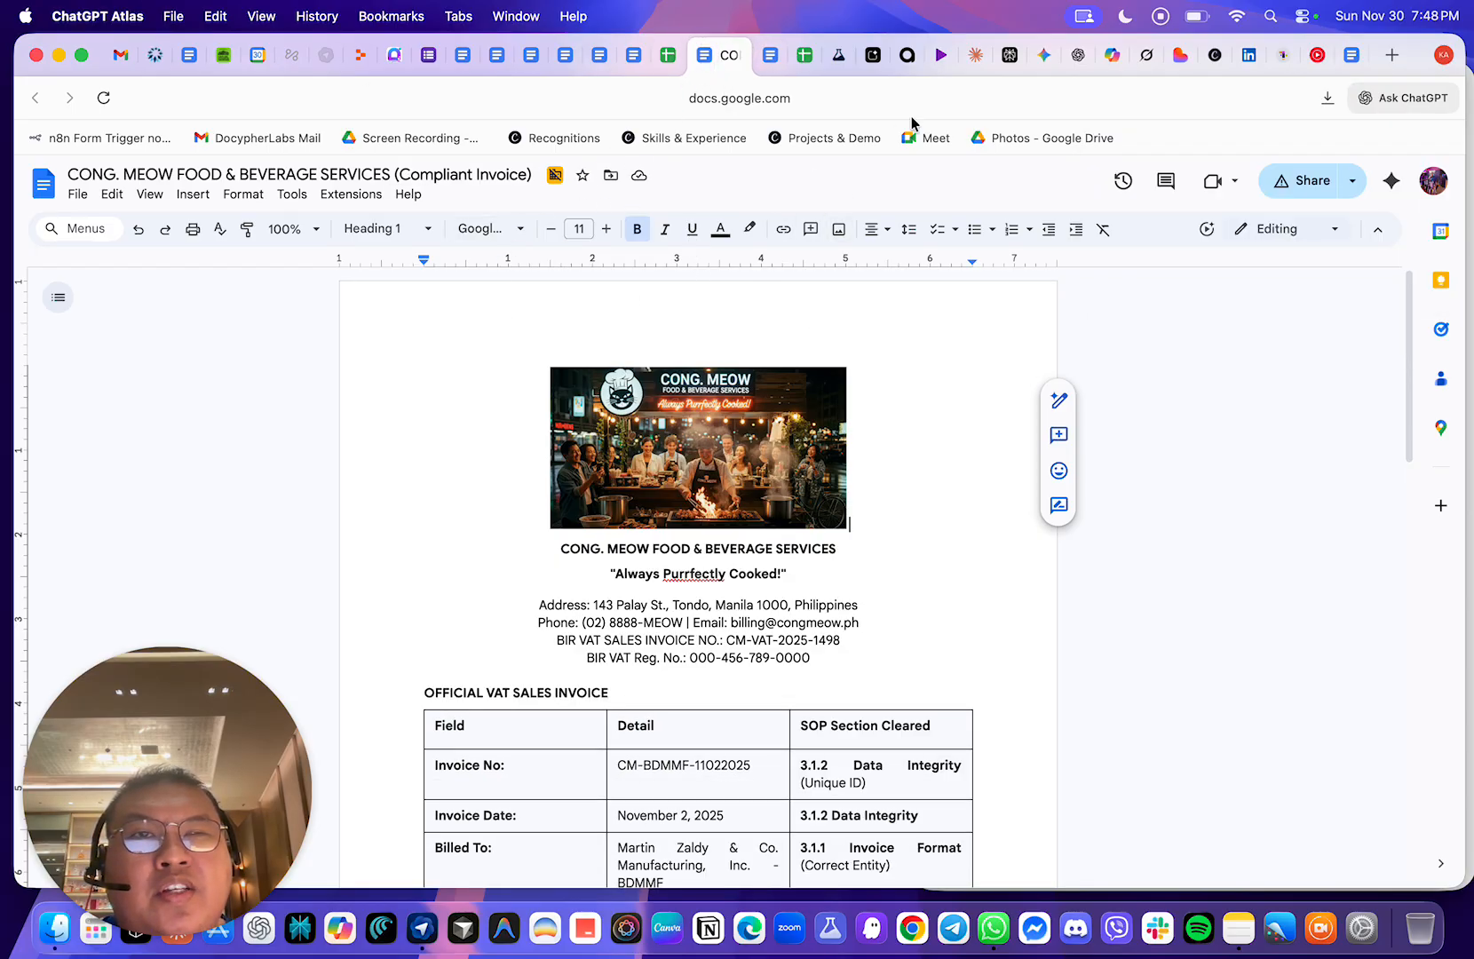
click(770, 56)
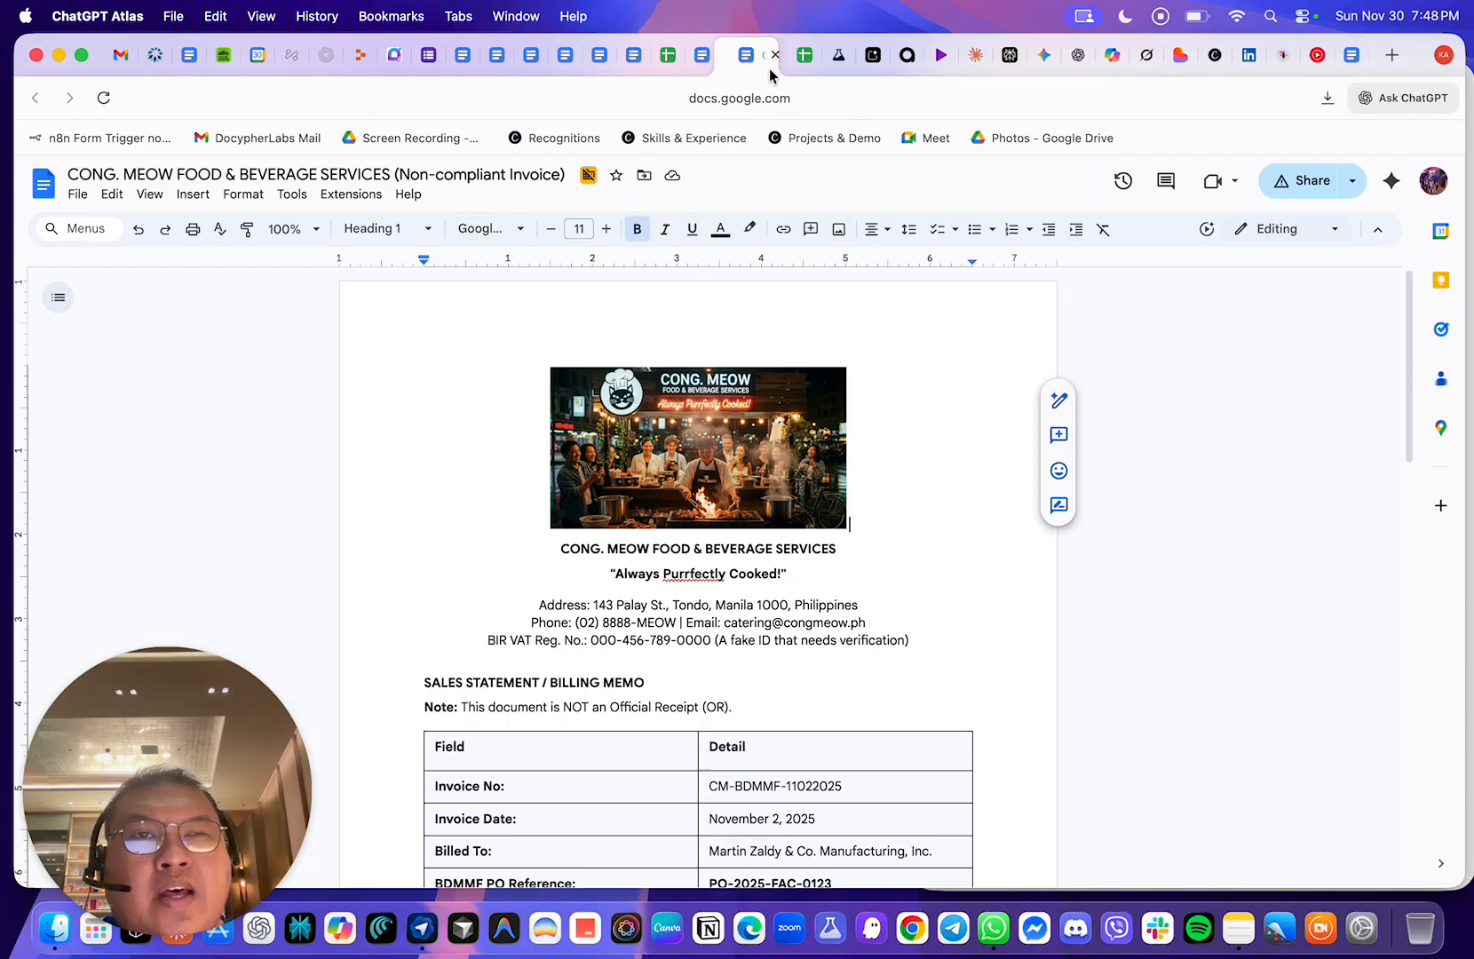
click(710, 64)
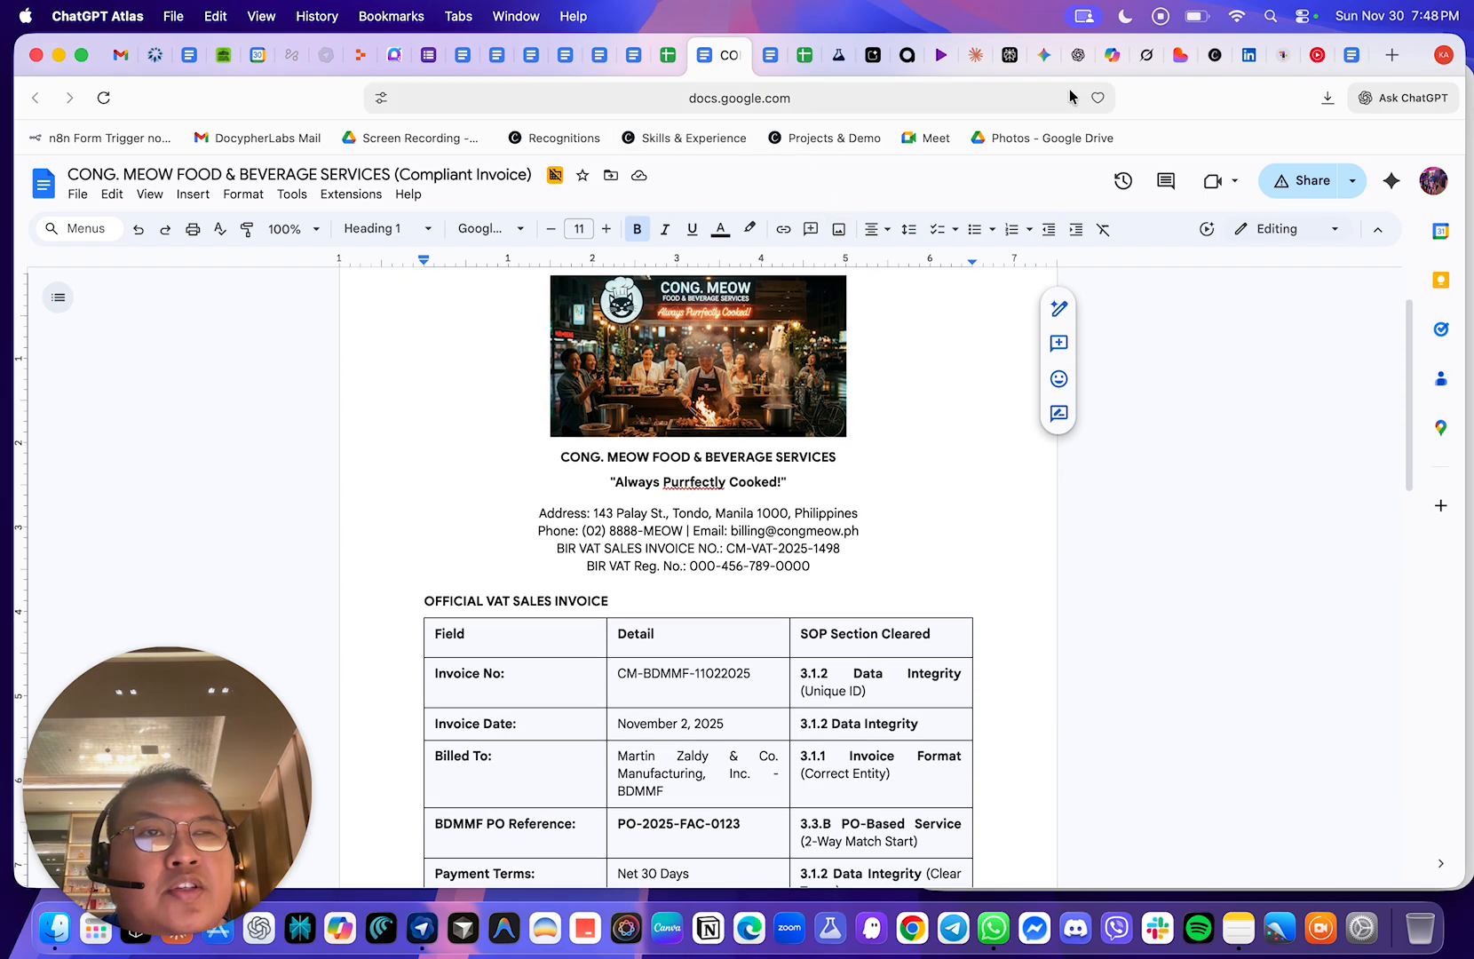
- Switch to the AI Invoice Review and Processing Agent in ChatGPT and attach the non-compliant CONG. MEOW invoice PDF from Downloads
click(1078, 56)
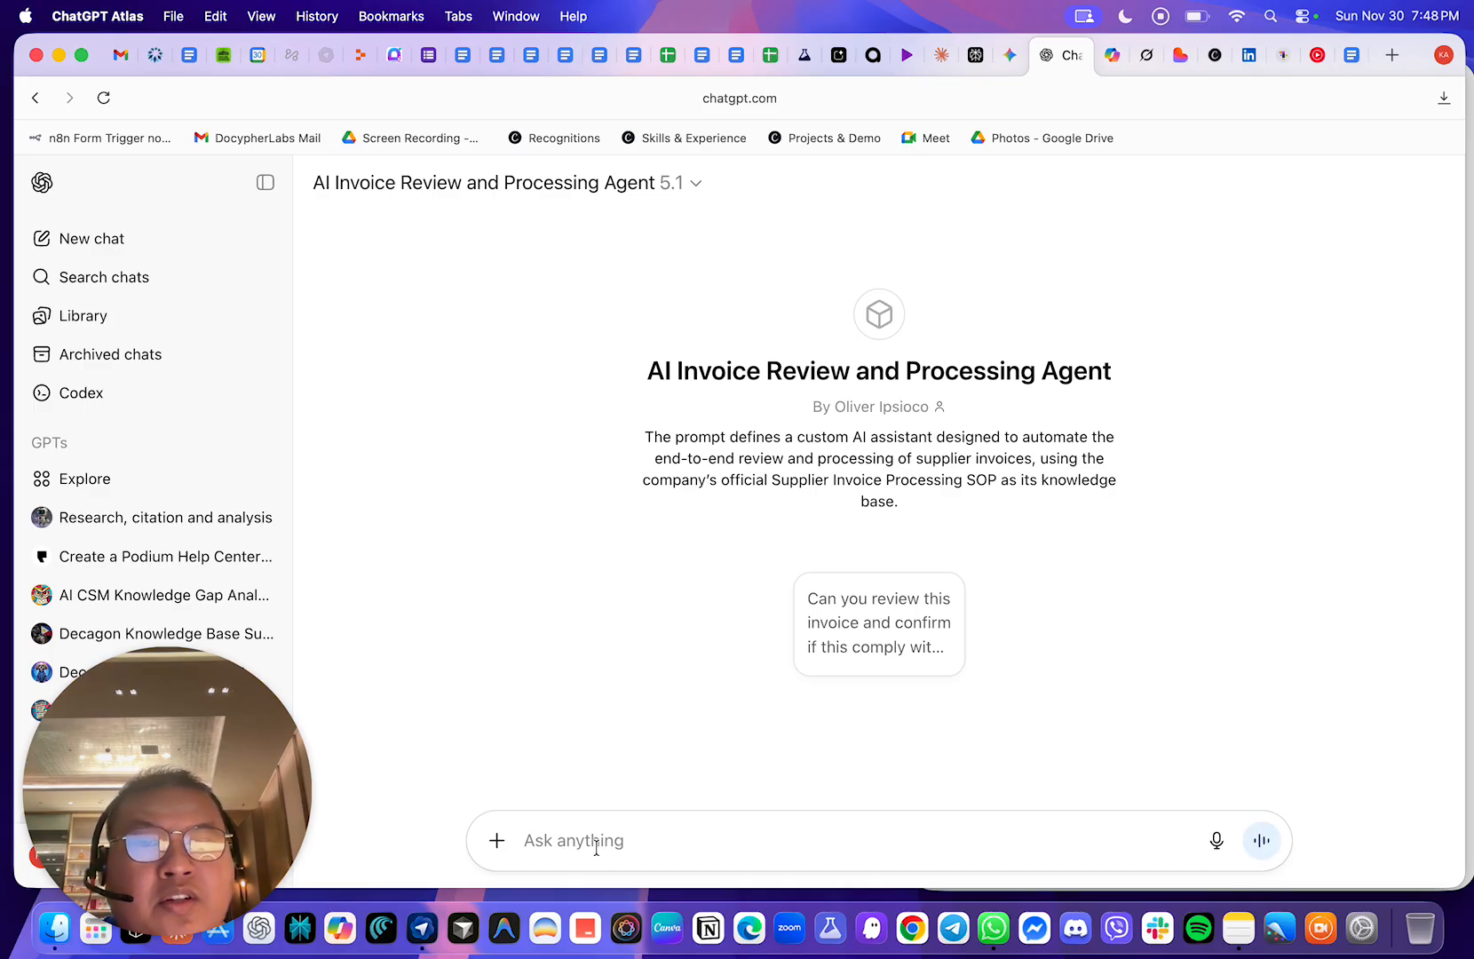
click(498, 841)
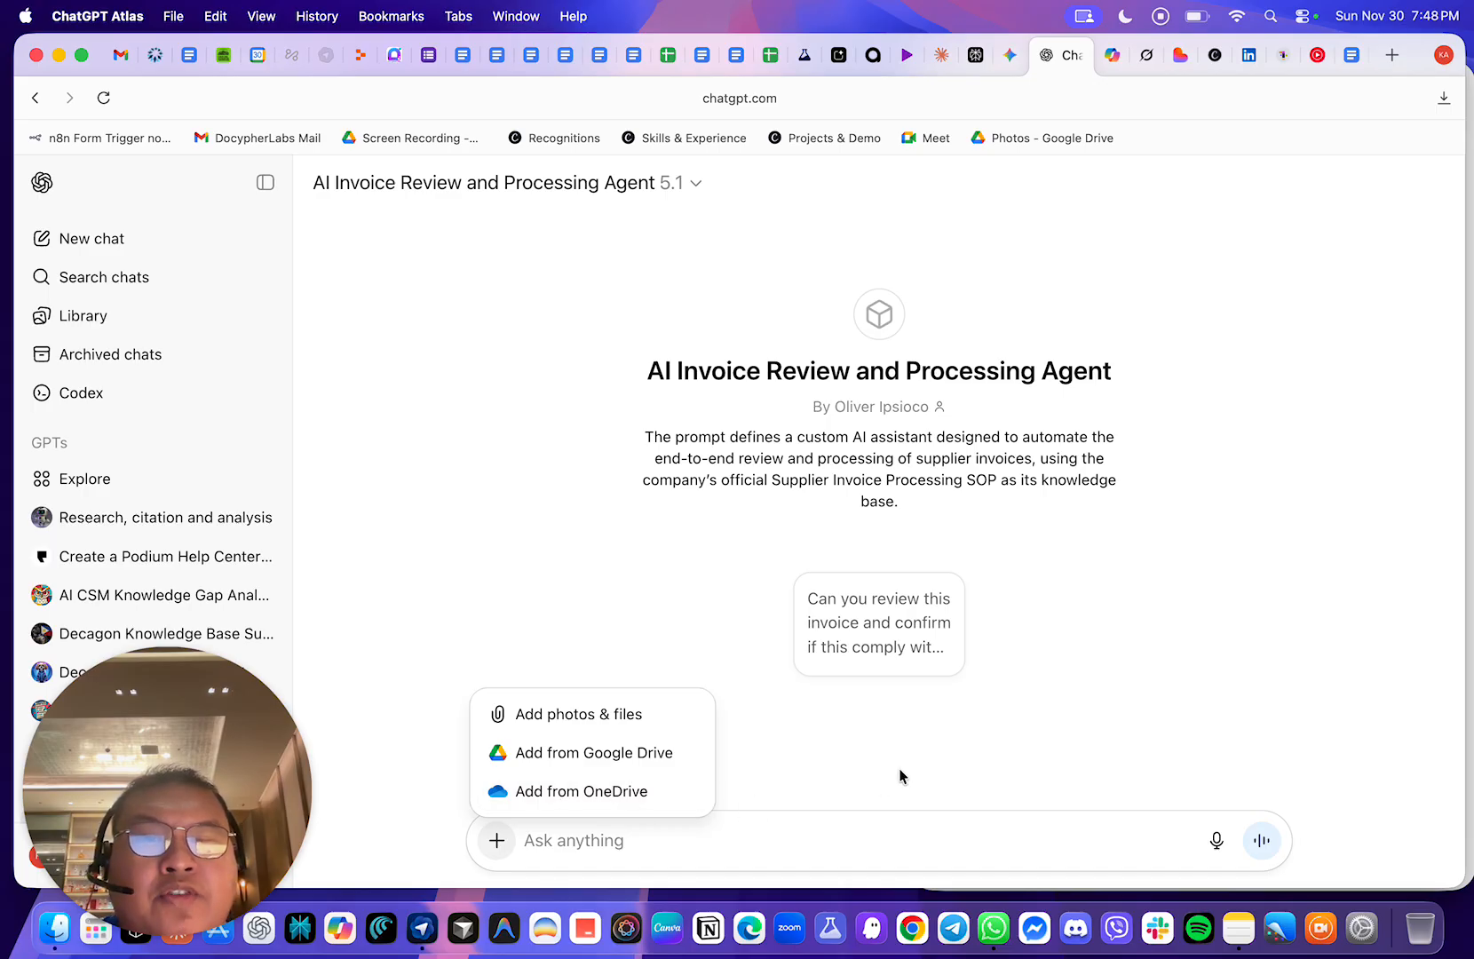
click(581, 720)
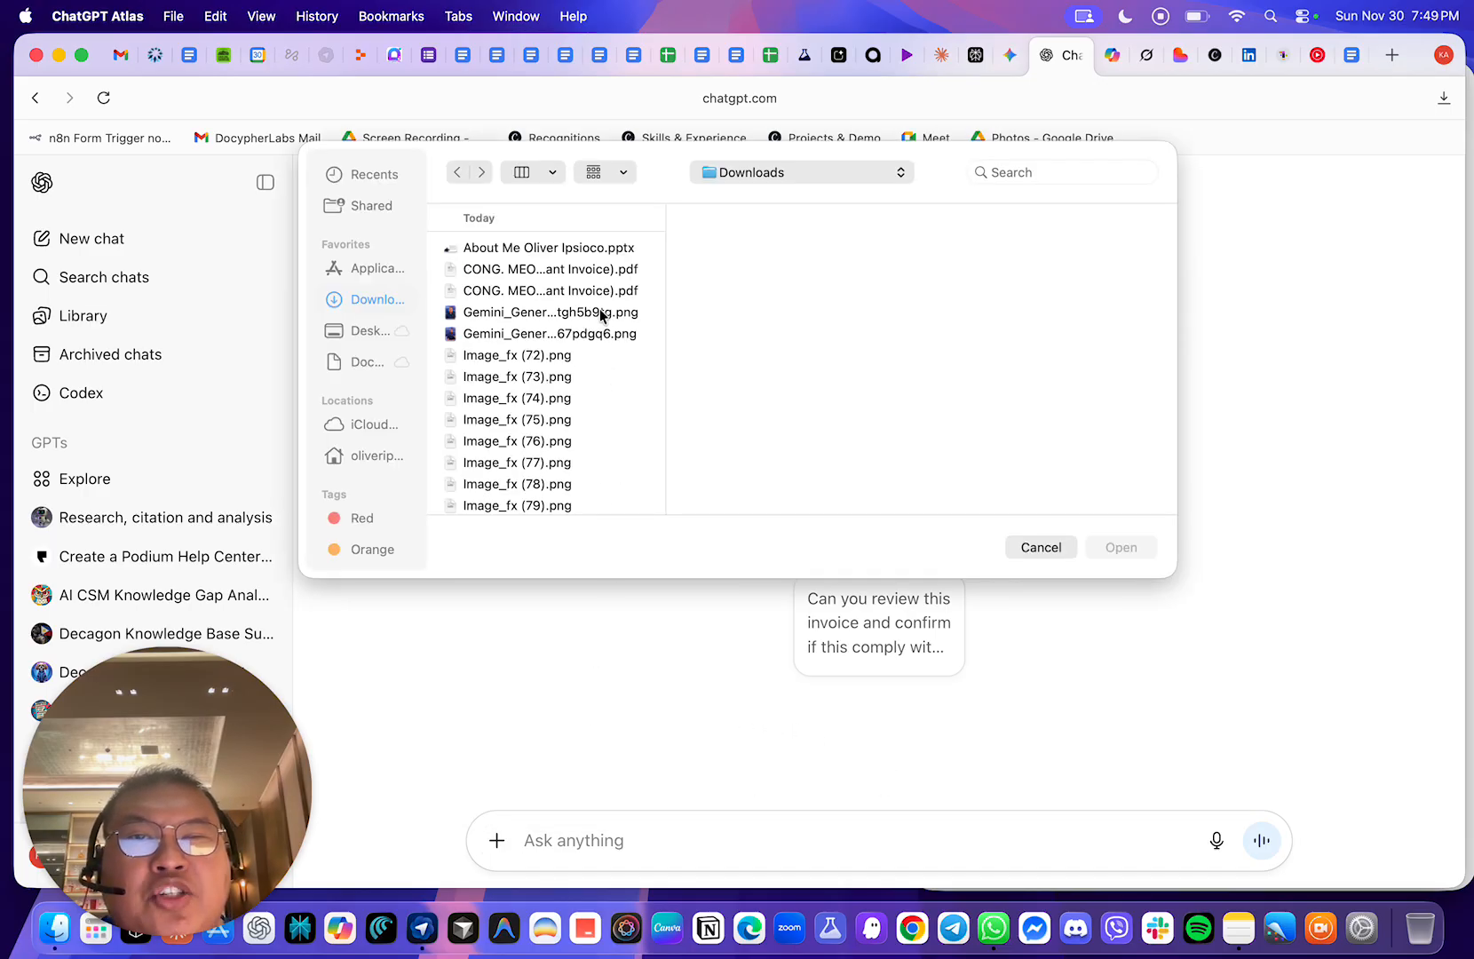
click(579, 271)
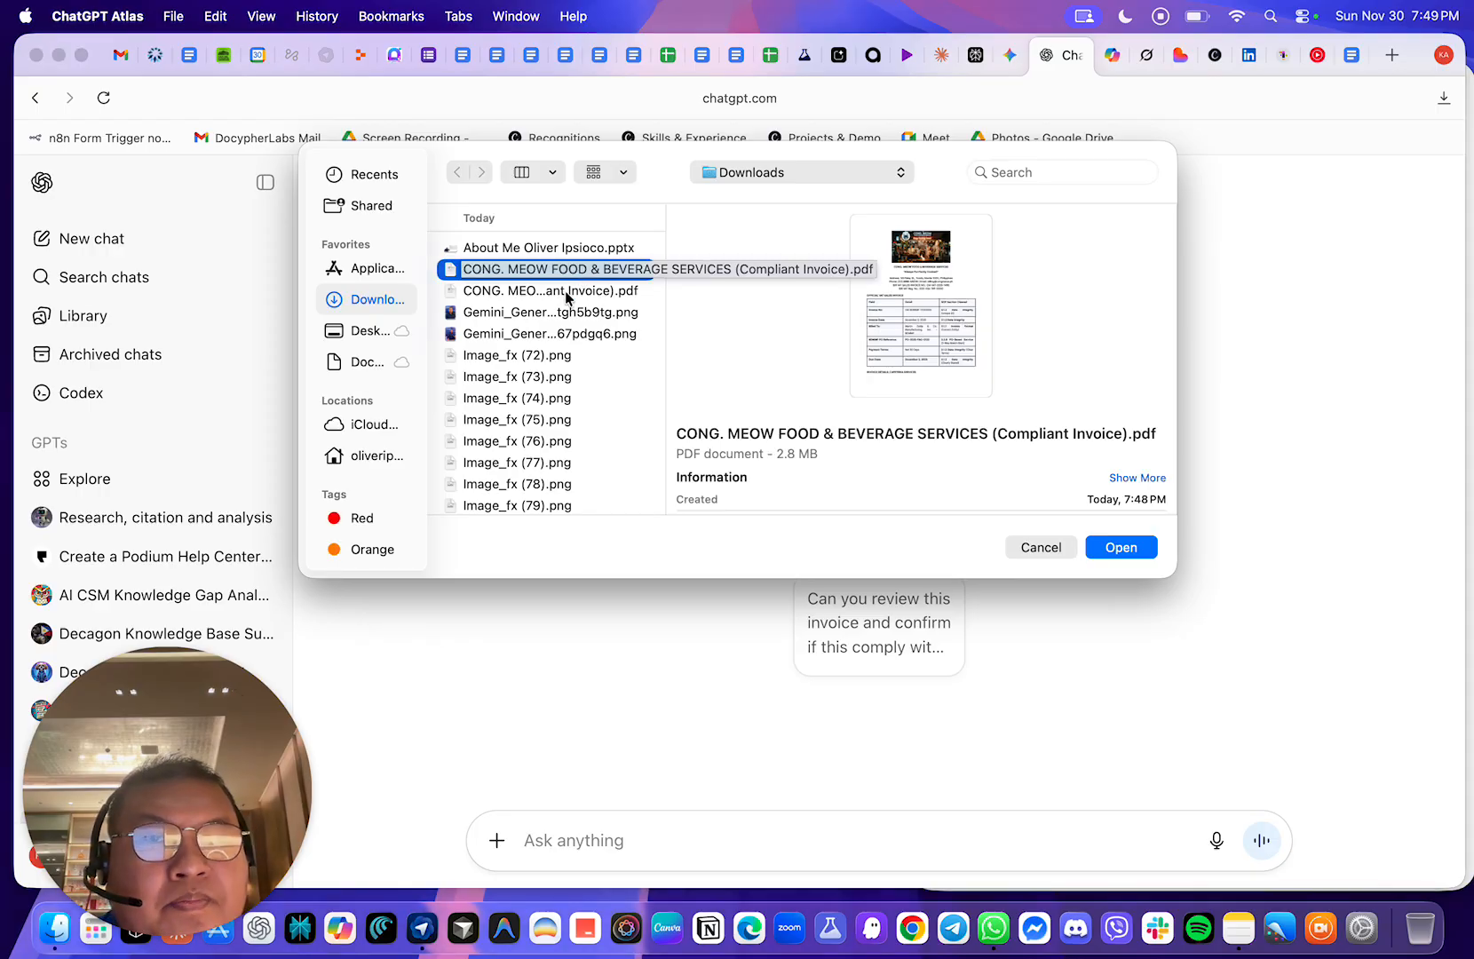
click(566, 291)
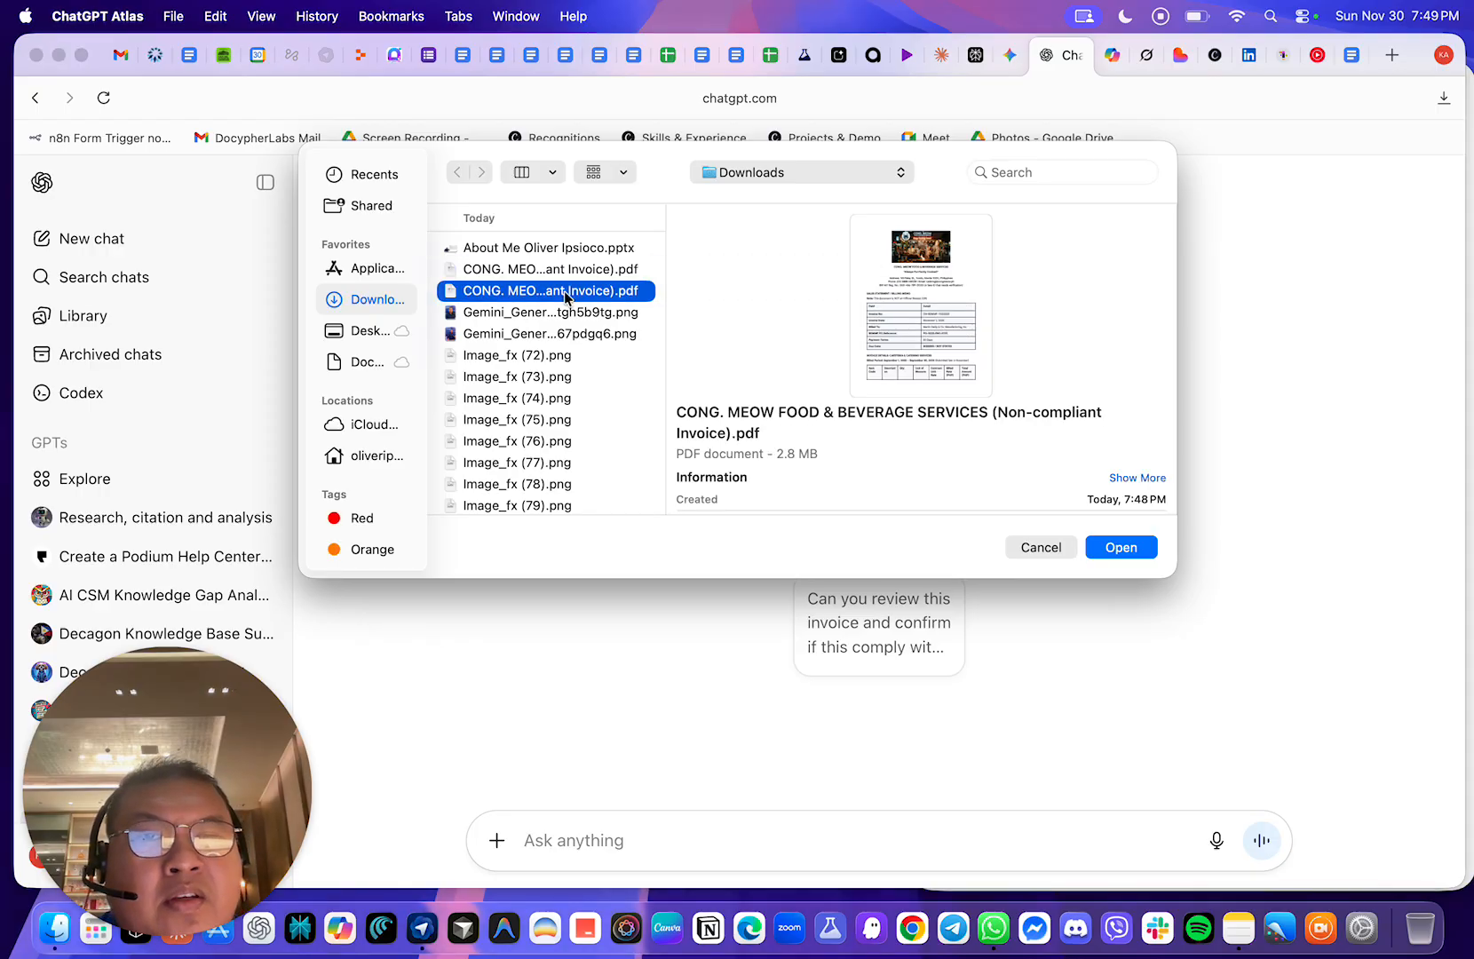
click(1121, 548)
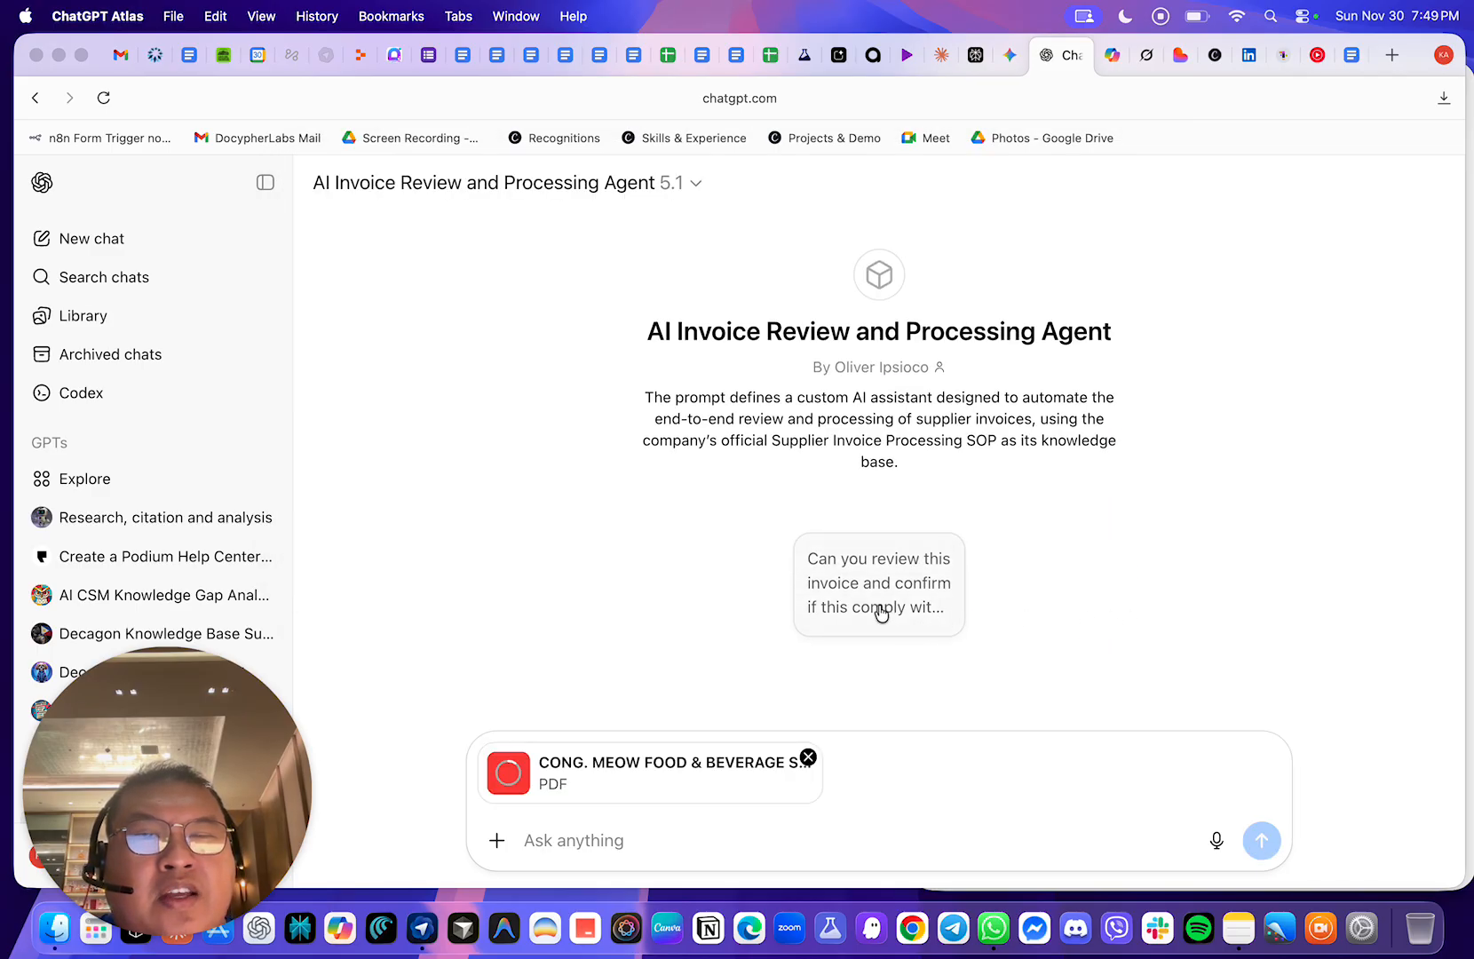
- Send the suggested prompt asking the agent to review the attached invoice and confirm its compliance with company policy
click(536, 840)
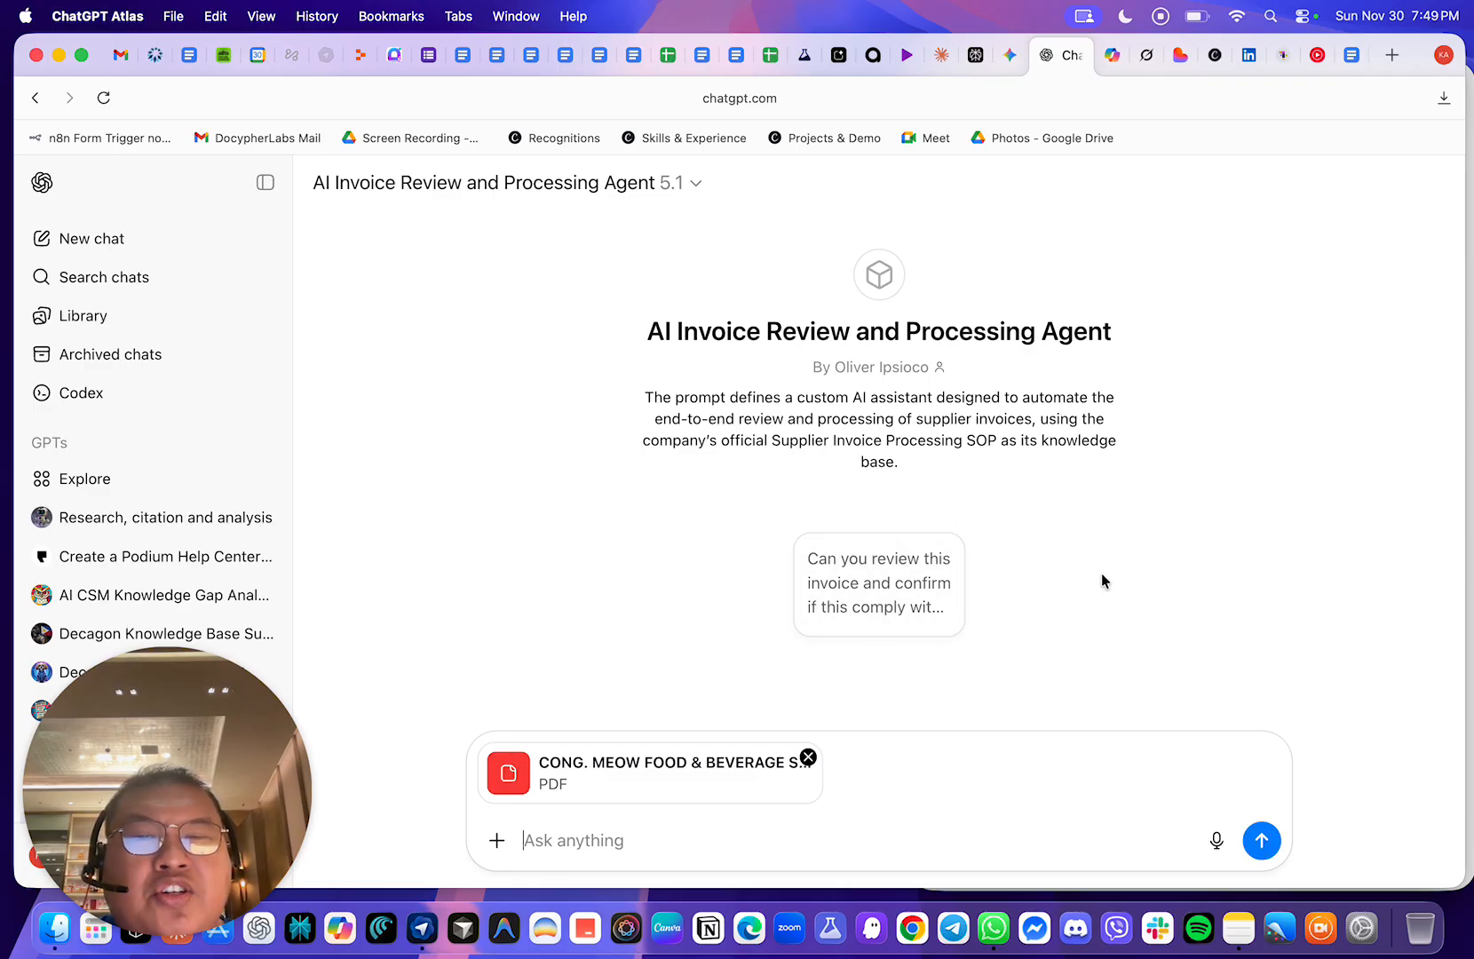
click(883, 593)
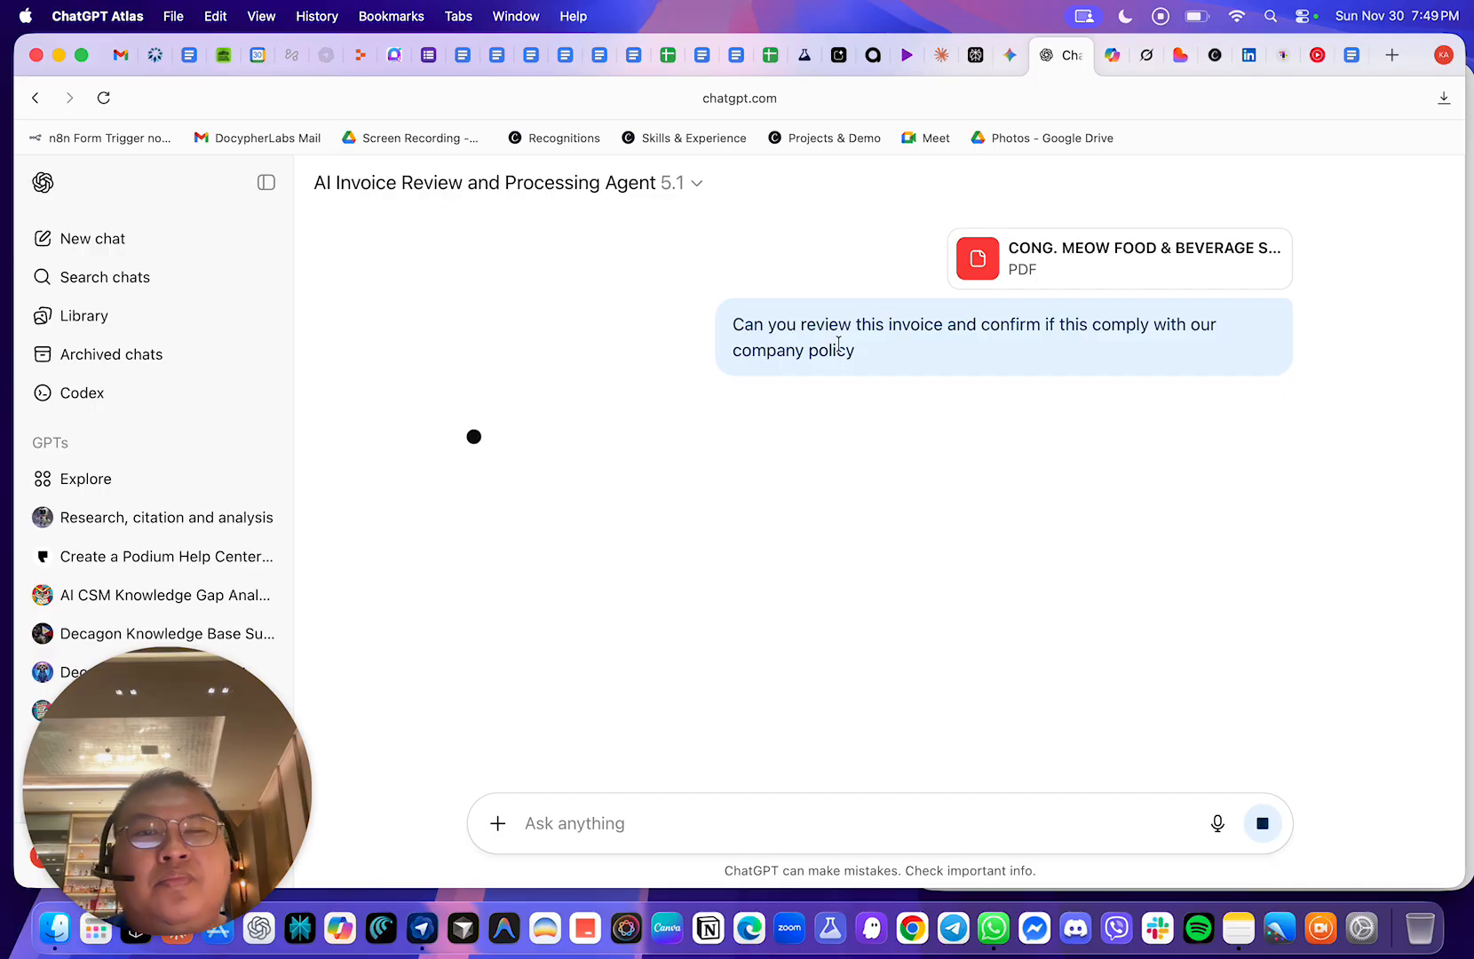
drag(858, 353, 735, 327)
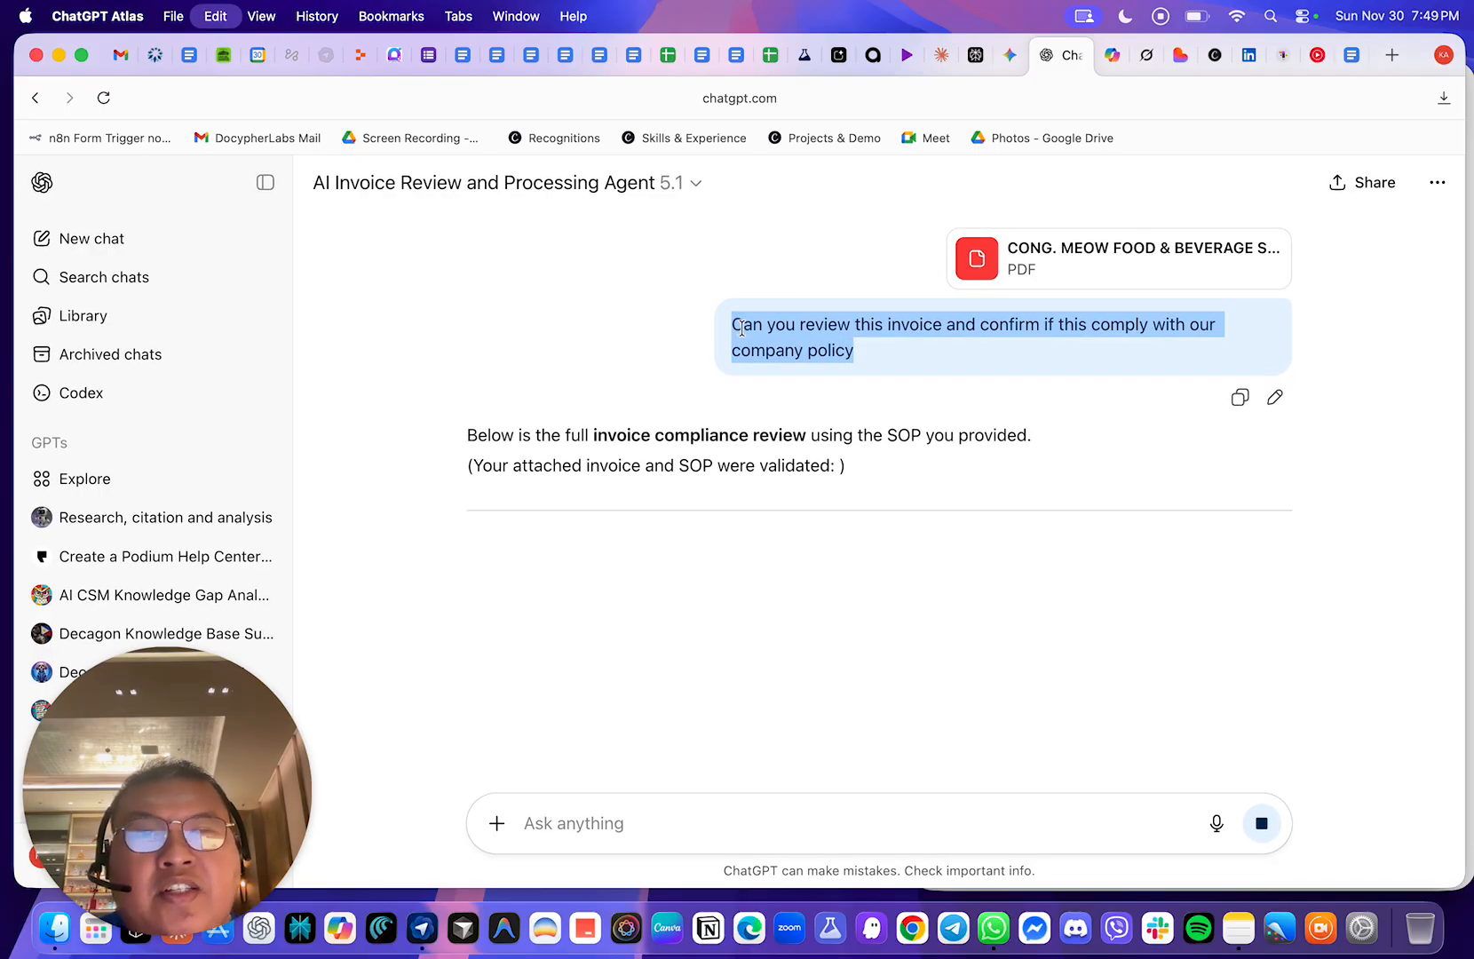
click(619, 417)
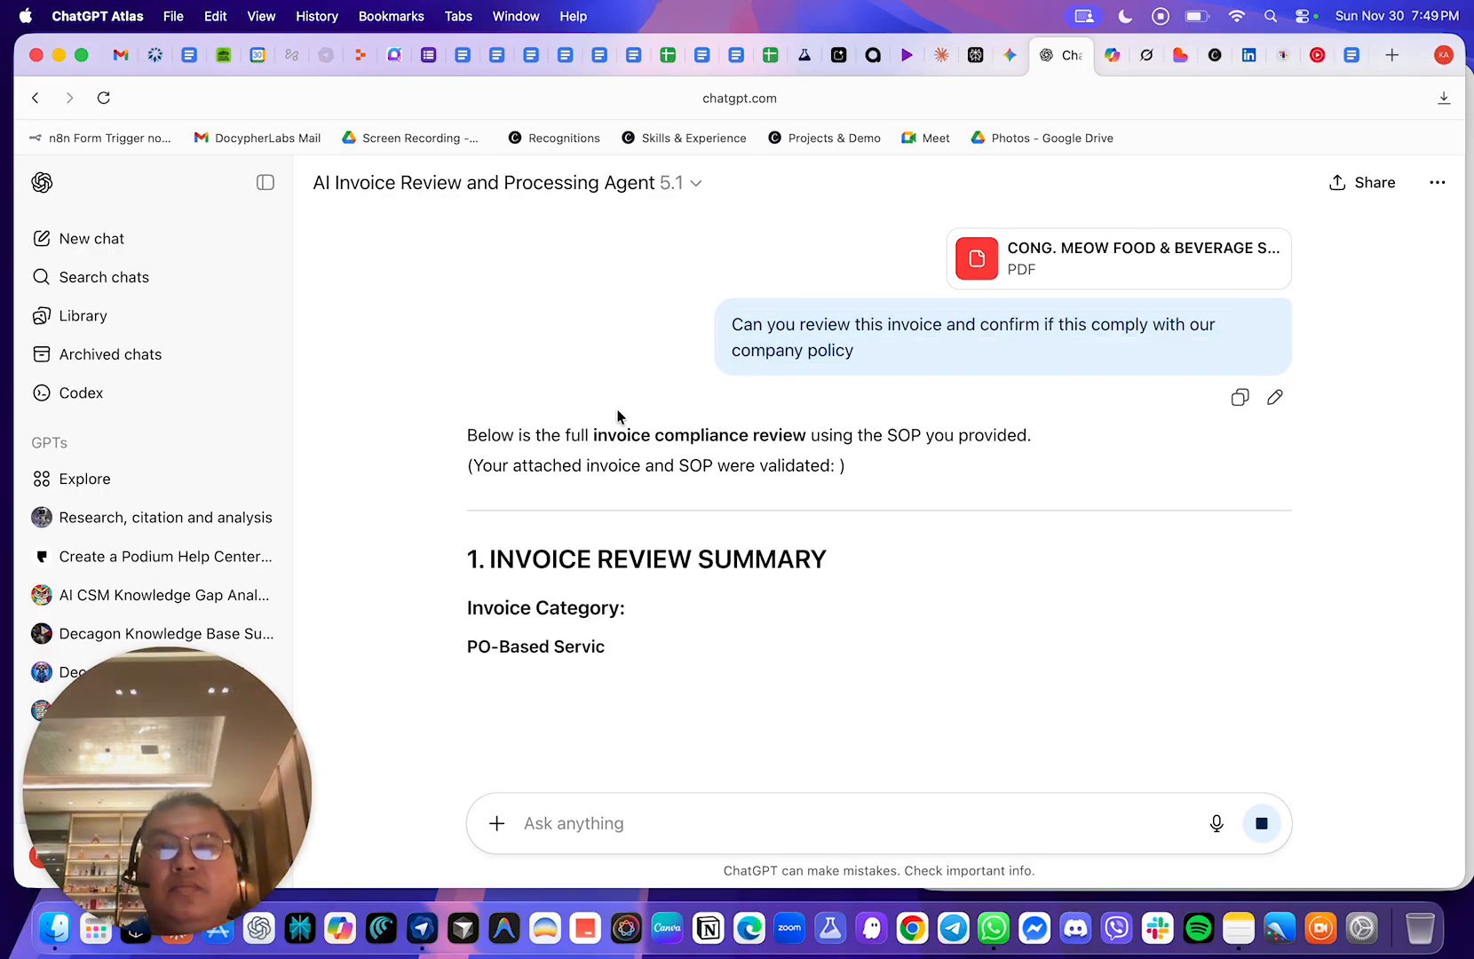
- Examine the invoice category and the validation path in the invoice review summary, including each check's stated reason
scroll(875, 564, down, 1)
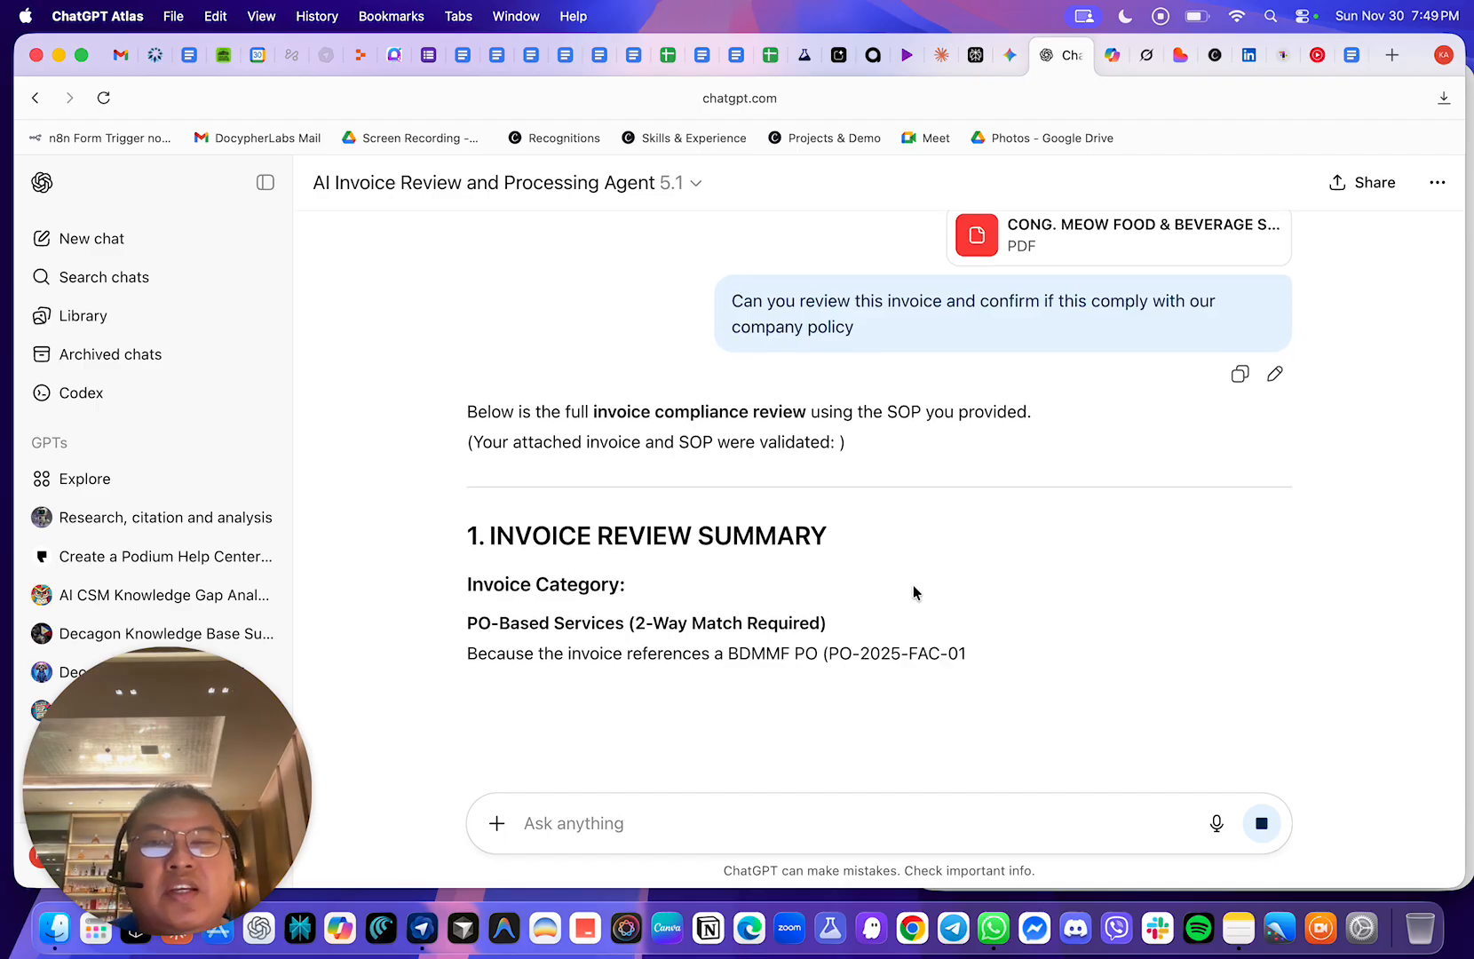
scroll(924, 607, down, 2)
scroll(928, 604, down, 5)
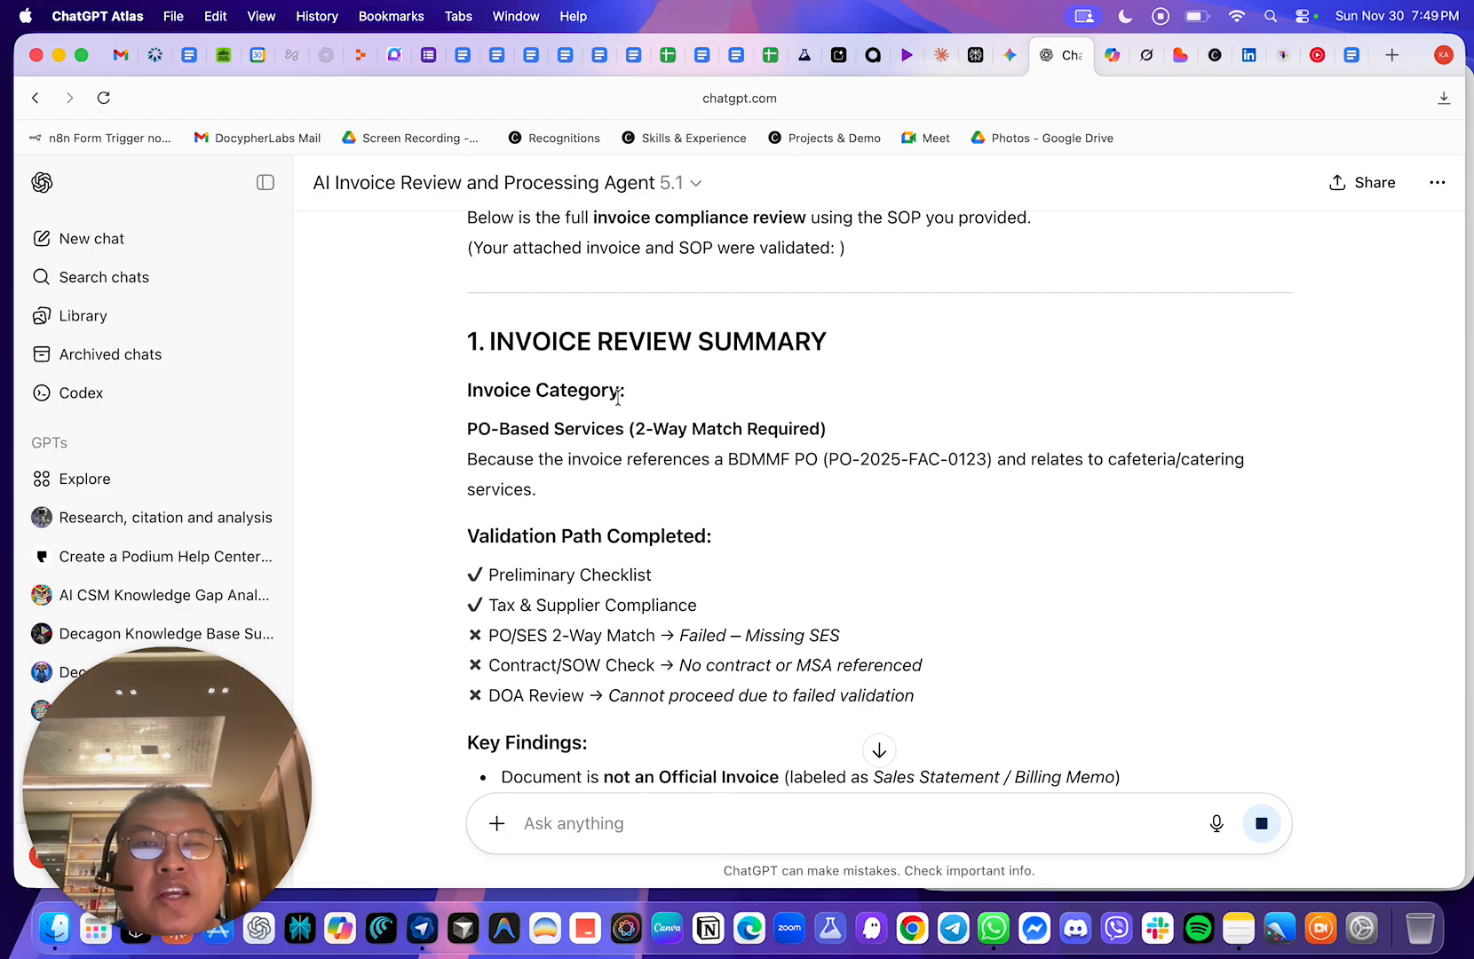
scroll(701, 424, down, 5)
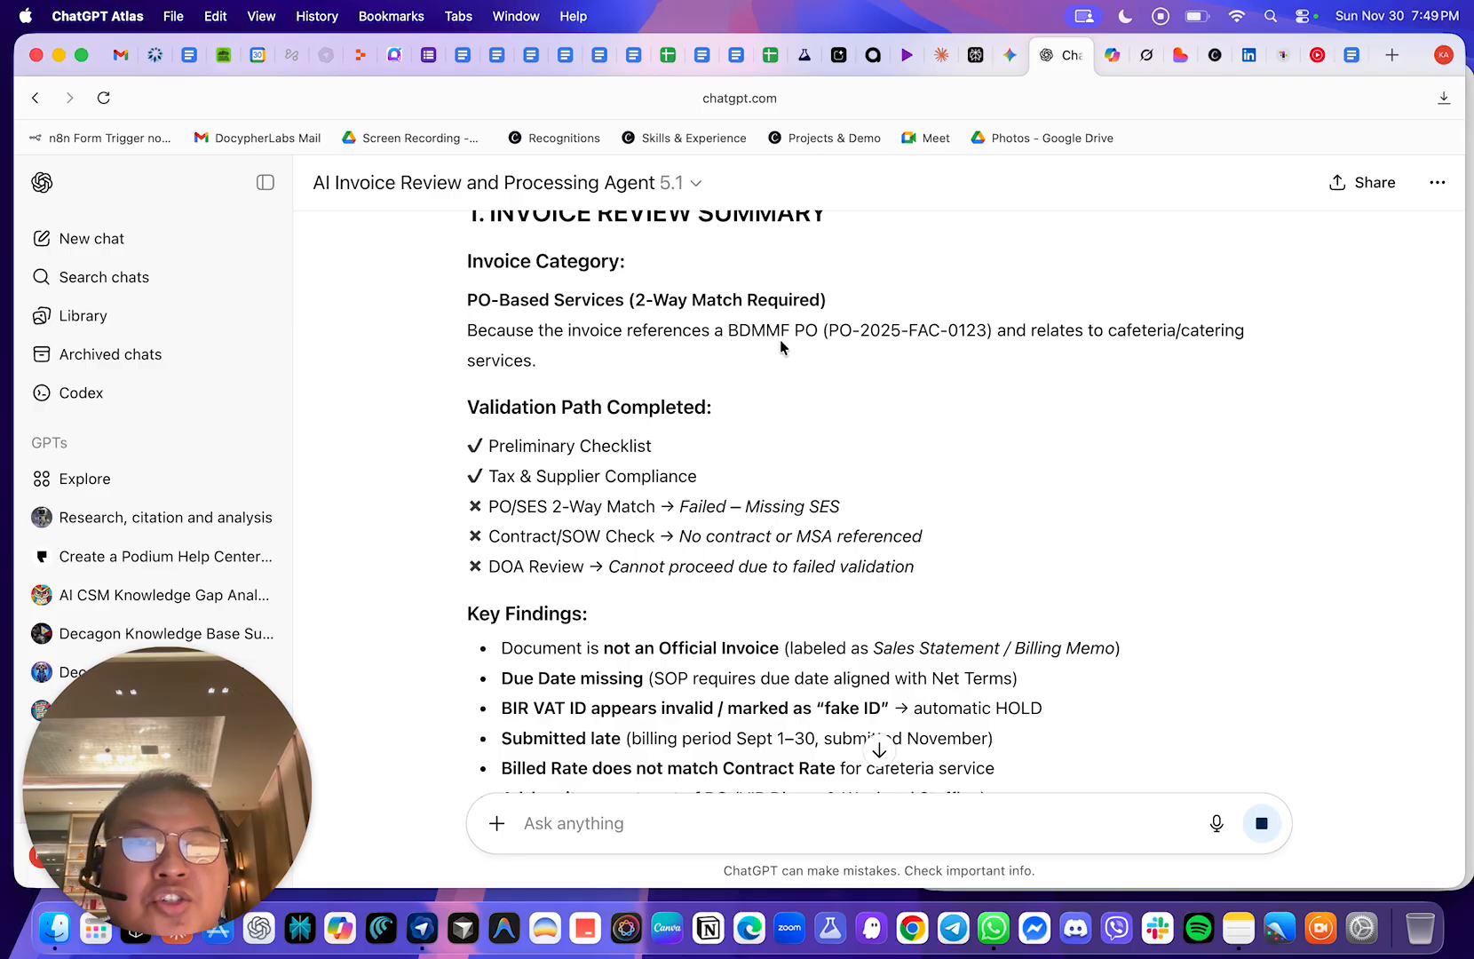
scroll(779, 340, down, 1)
scroll(495, 379, down, 1)
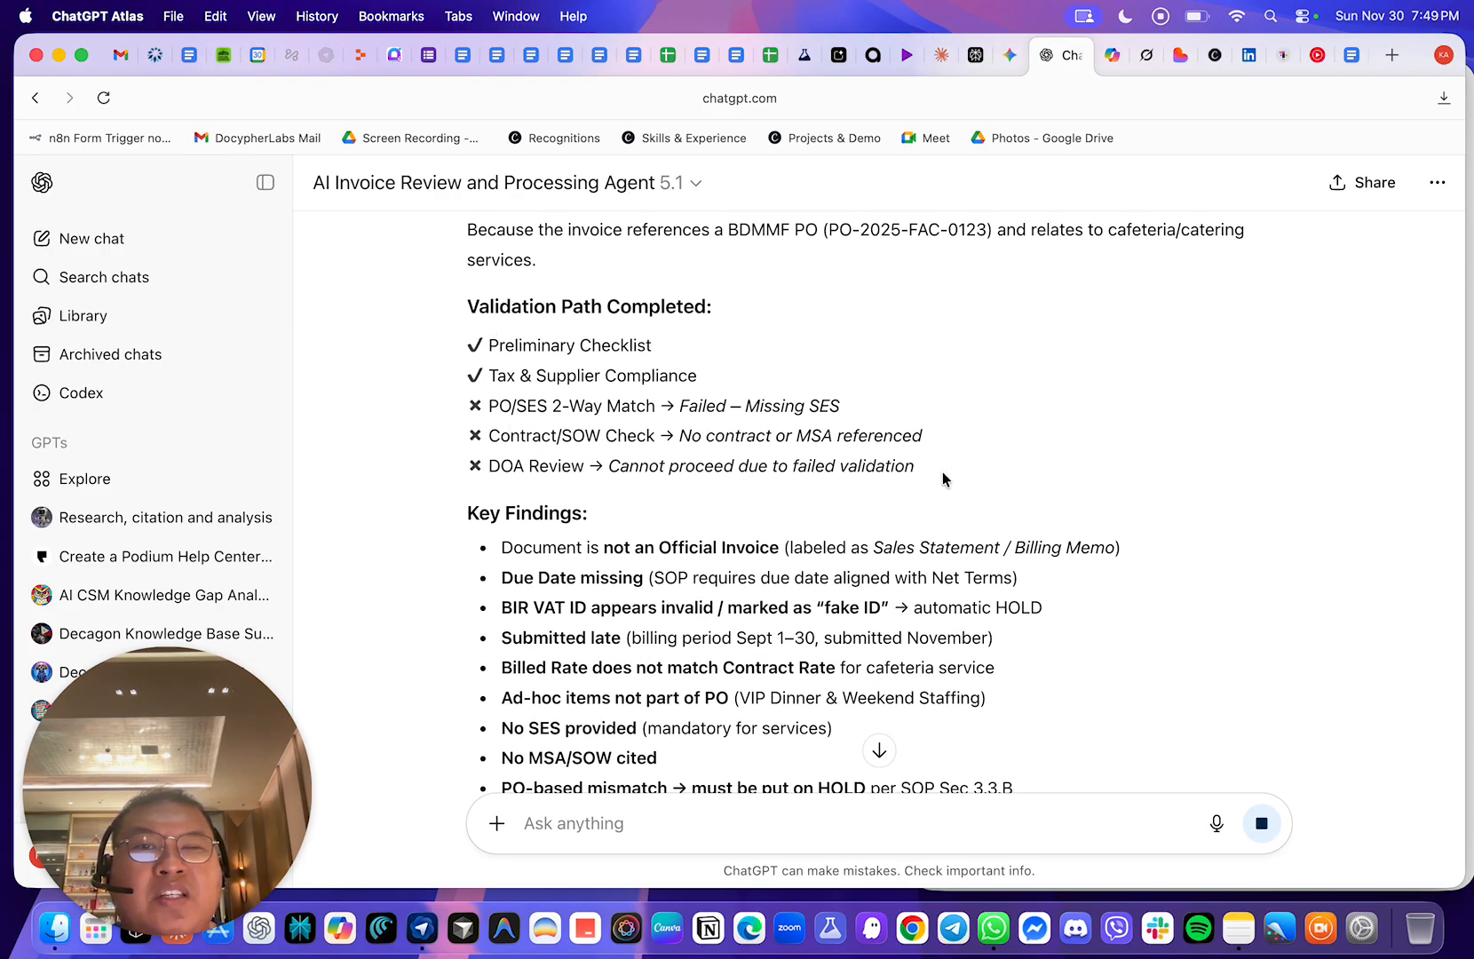
drag(477, 405, 903, 480)
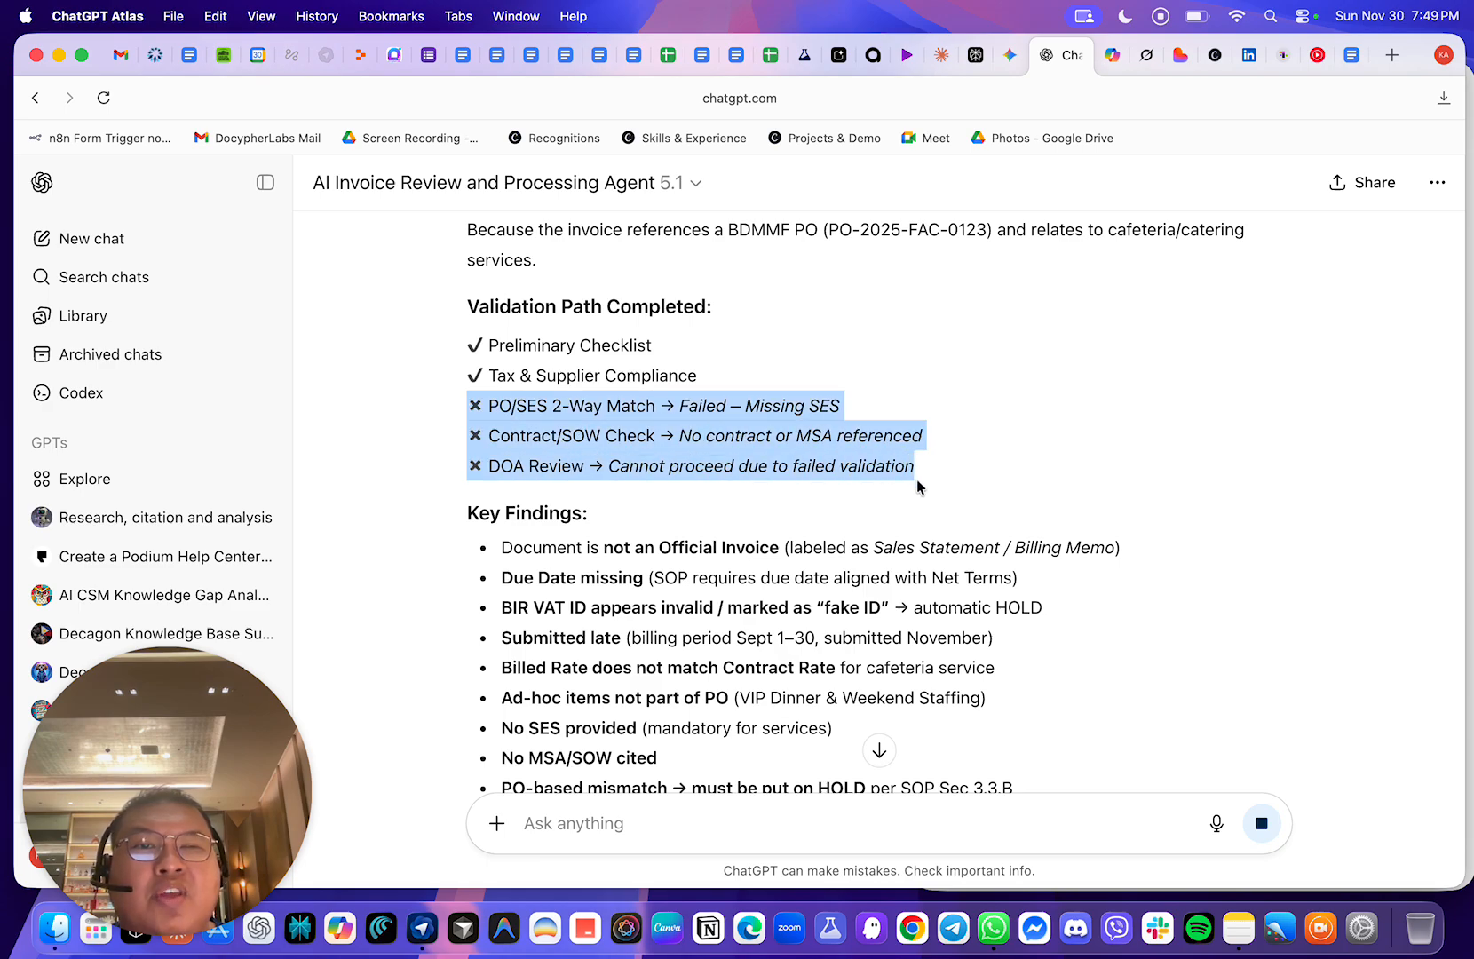
click(855, 462)
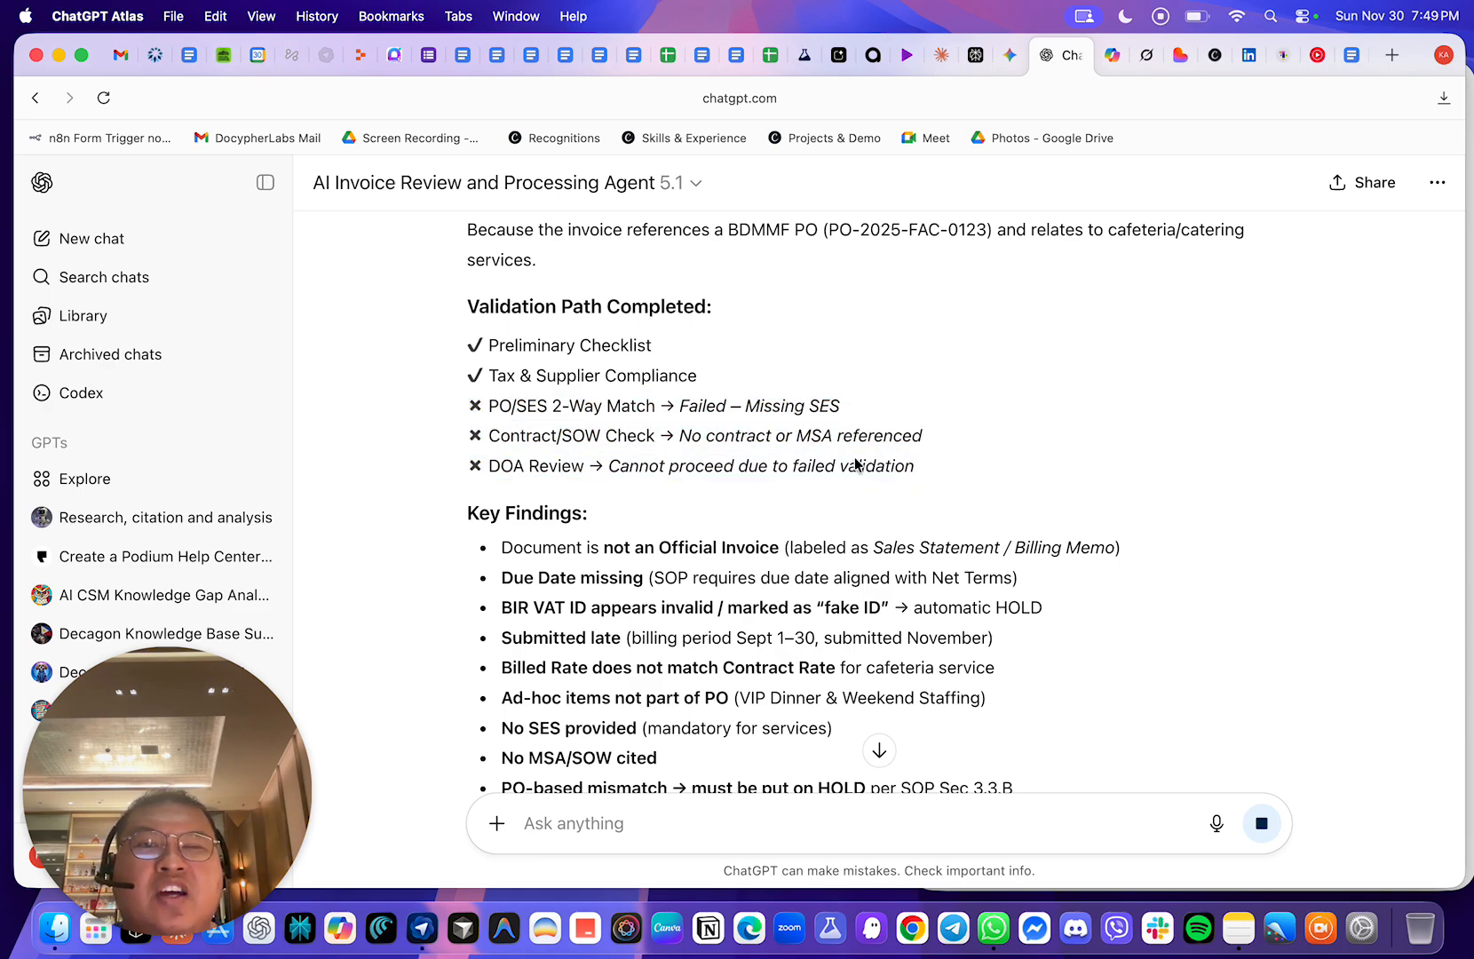
scroll(846, 469, down, 1)
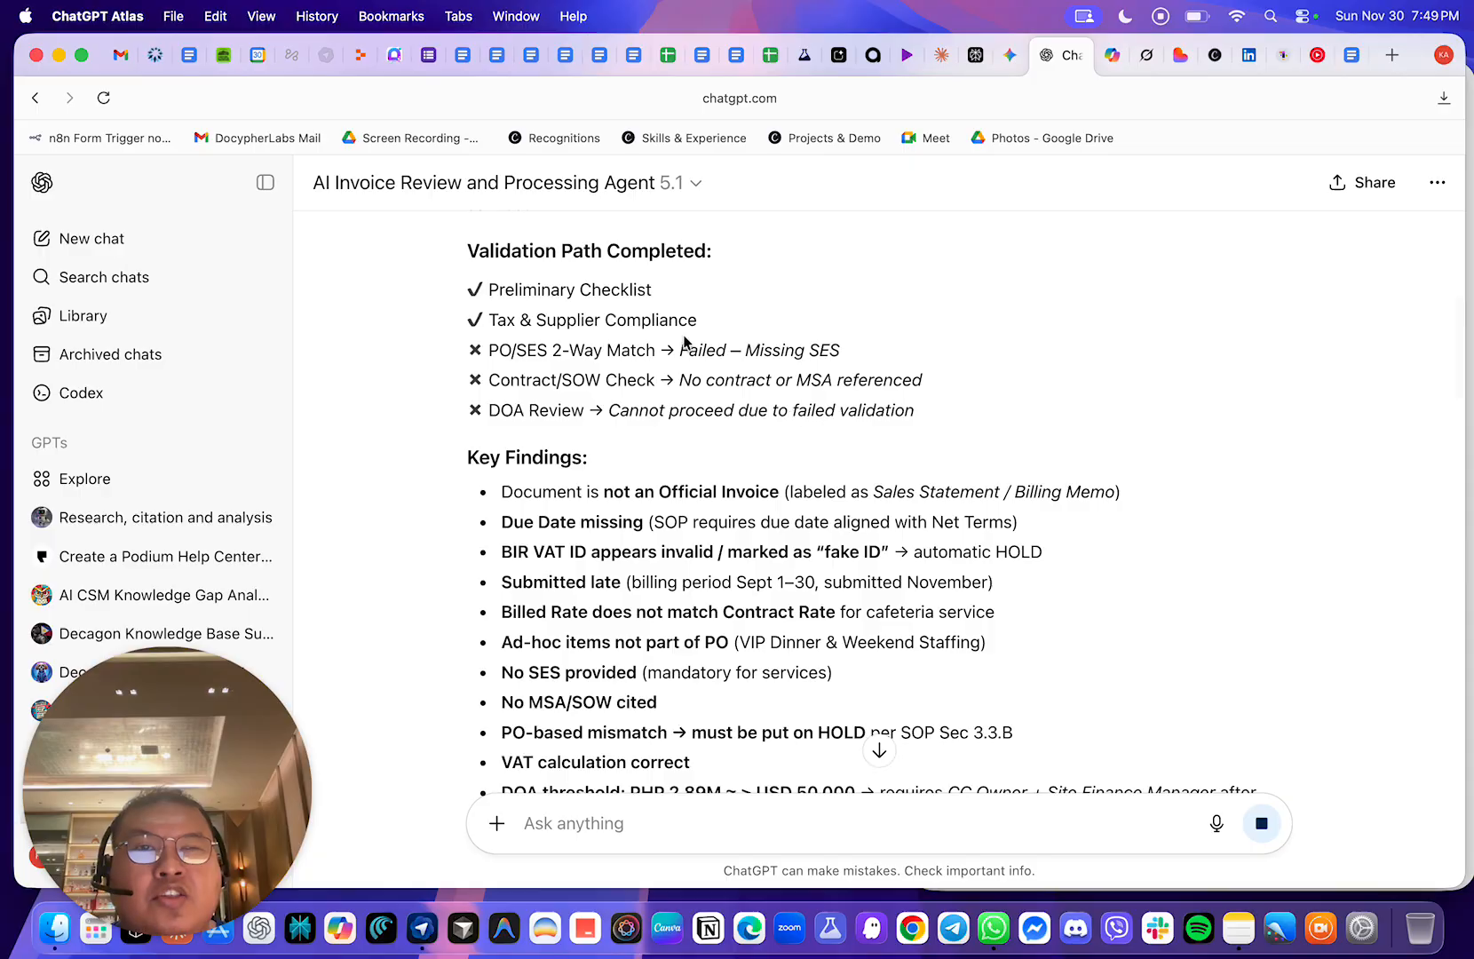
drag(856, 347, 683, 355)
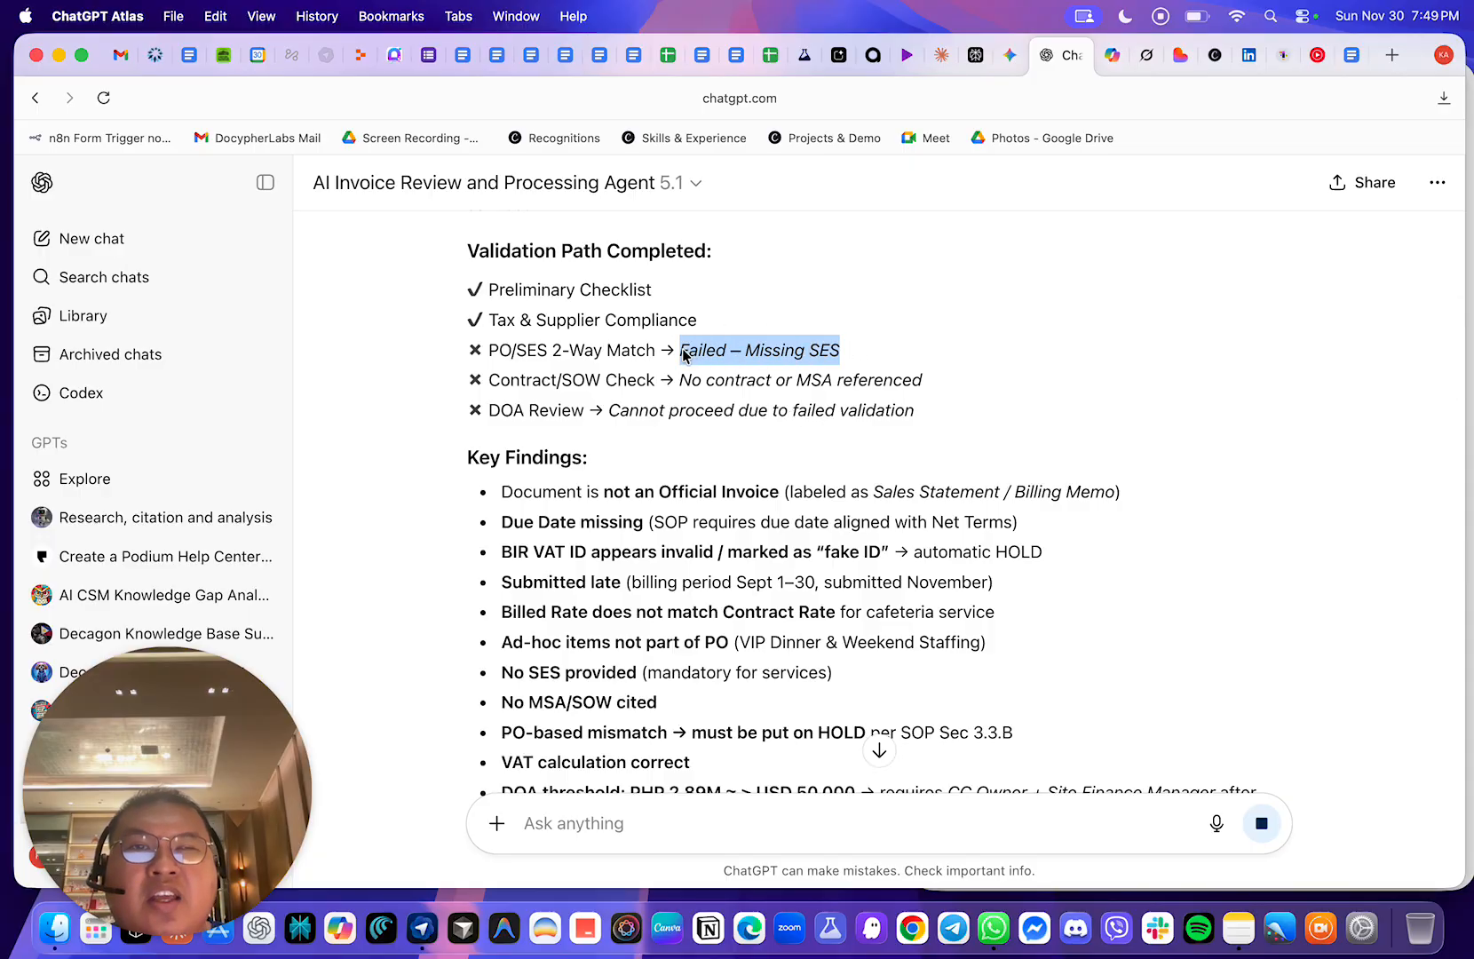
drag(940, 382, 675, 393)
drag(976, 407, 610, 423)
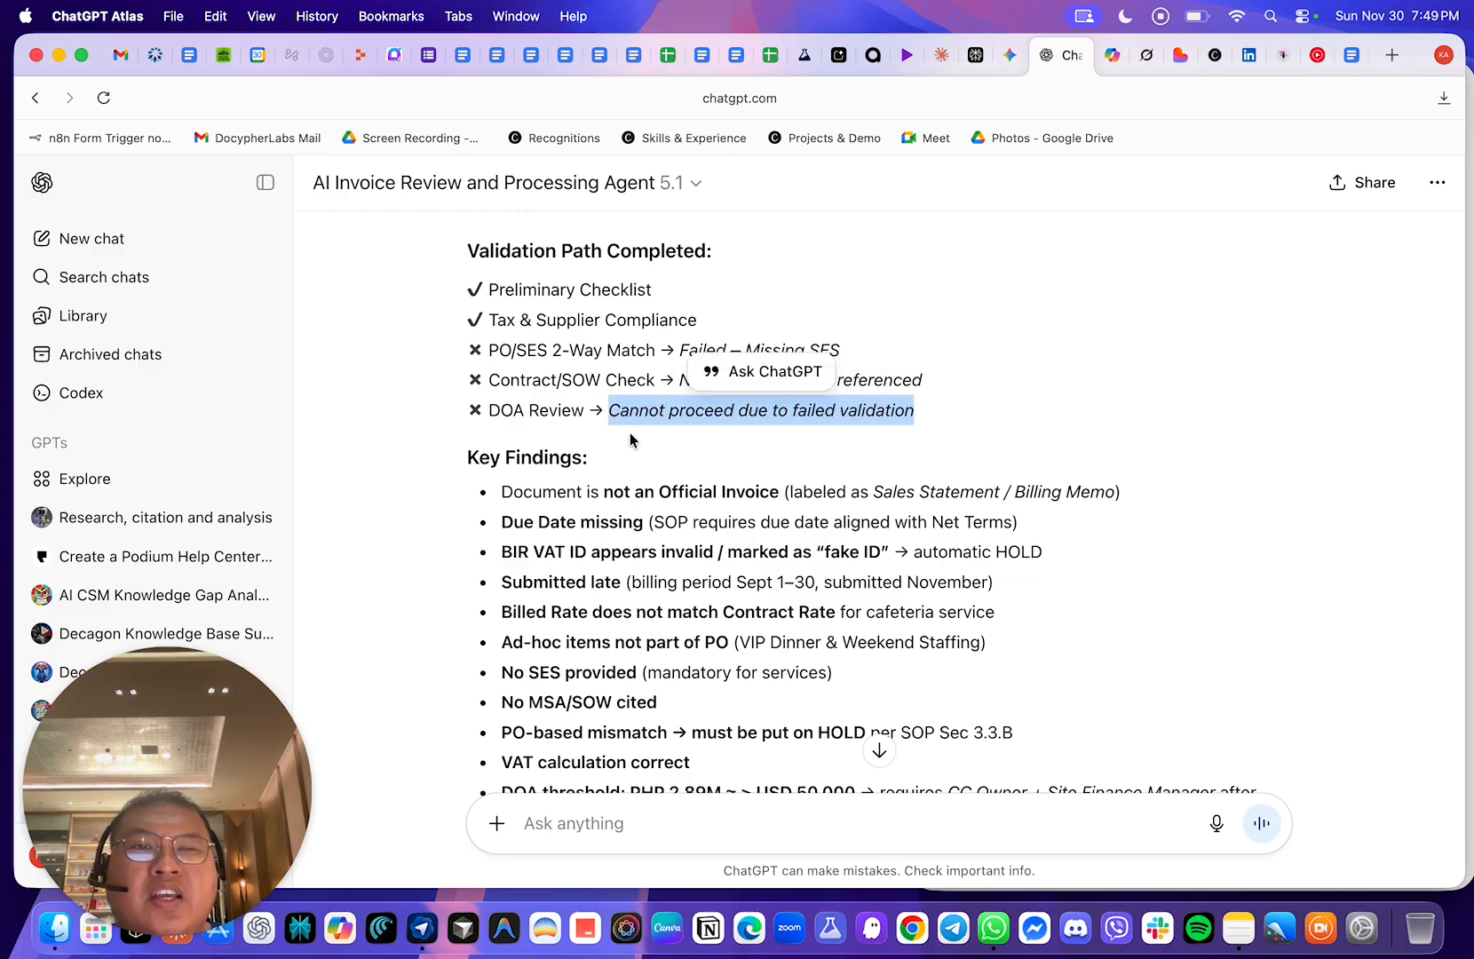
click(852, 440)
- Read the key findings and the final outcome of the invoice review summary
scroll(974, 439, down, 3)
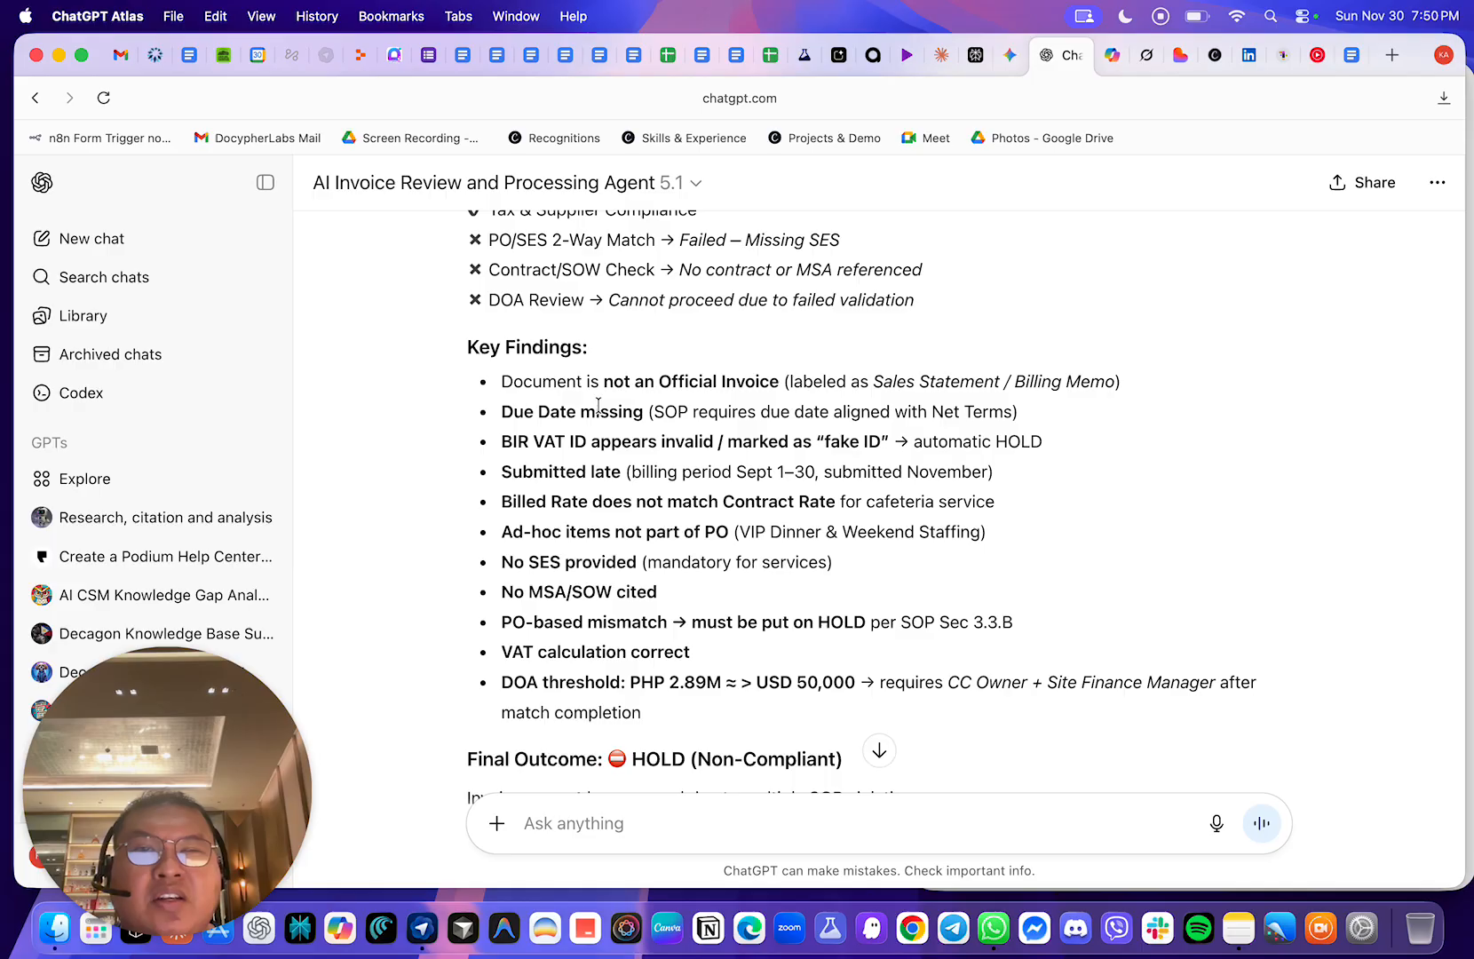
scroll(610, 404, down, 1)
scroll(824, 414, down, 5)
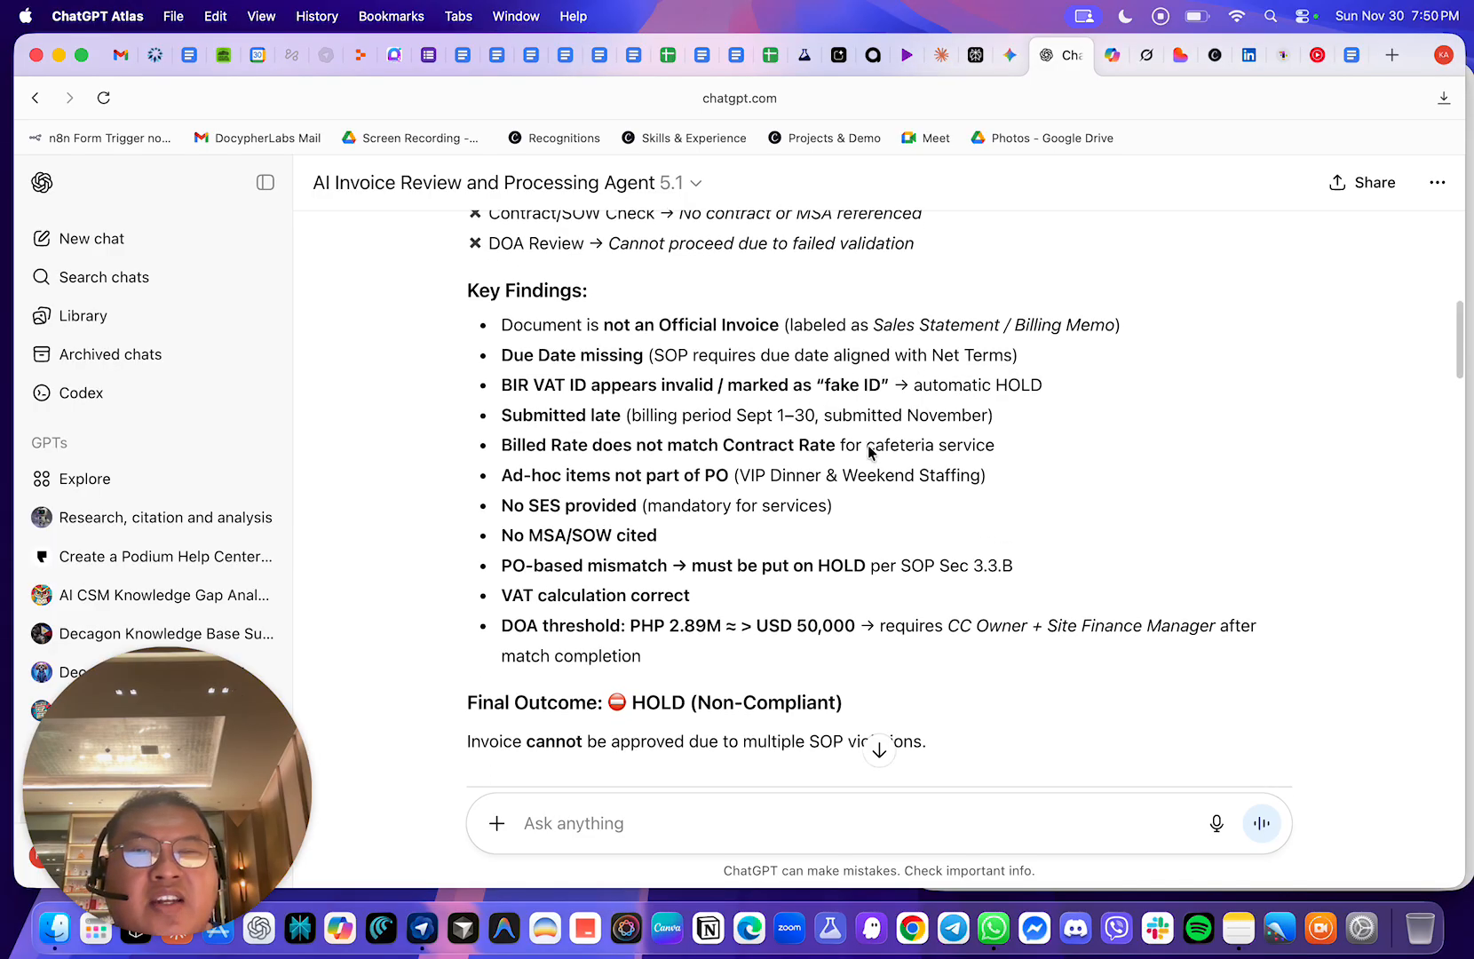
drag(876, 511, 456, 508)
scroll(456, 509, down, 2)
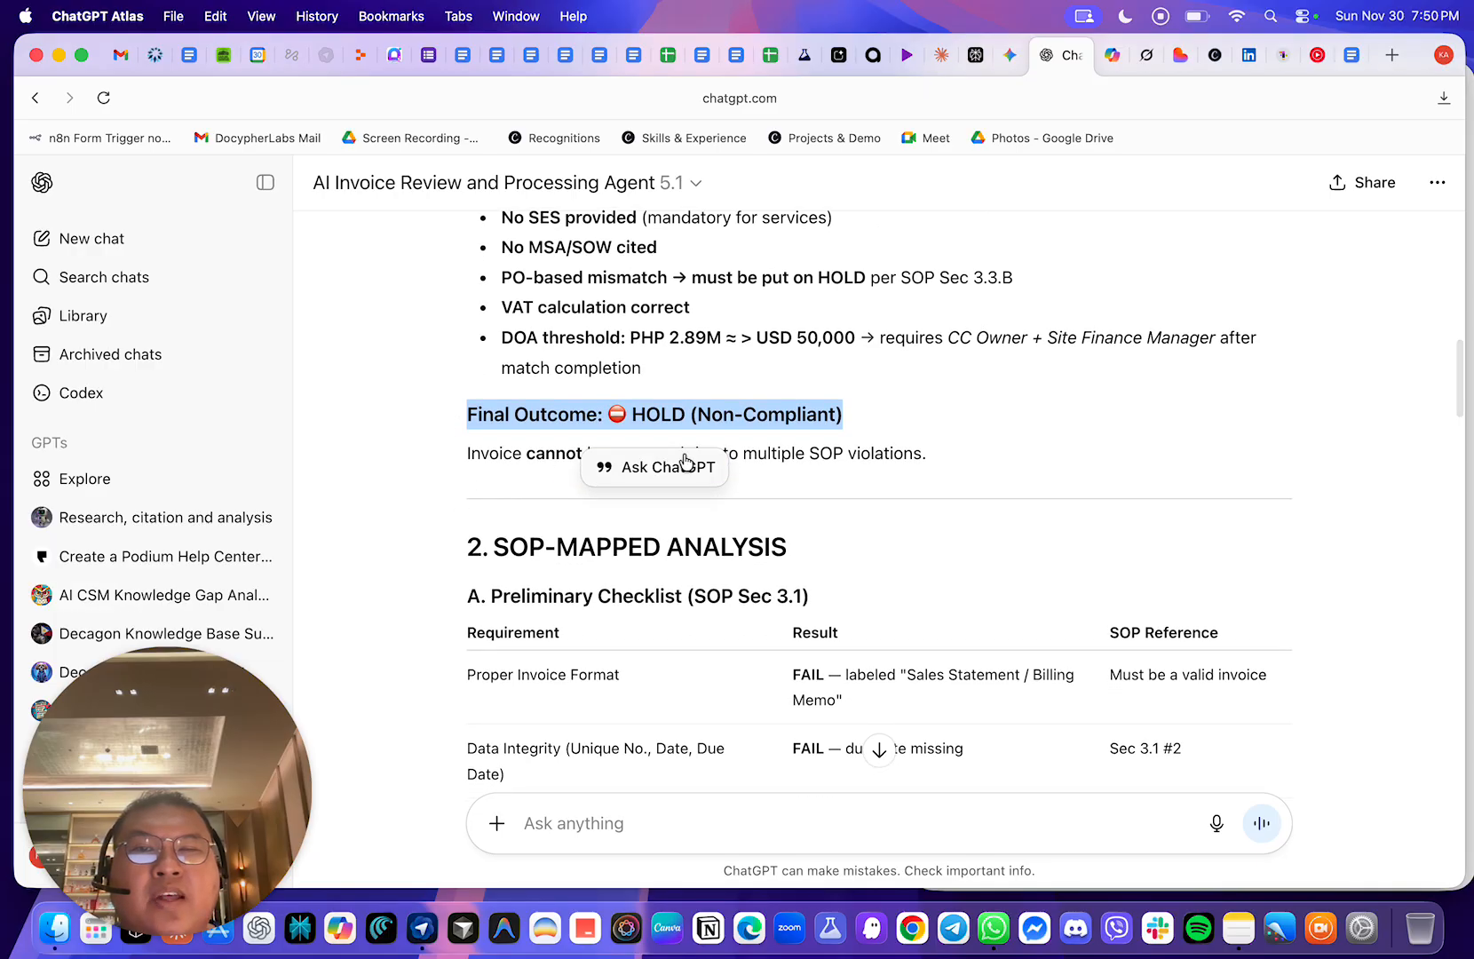
click(800, 411)
drag(993, 435, 461, 467)
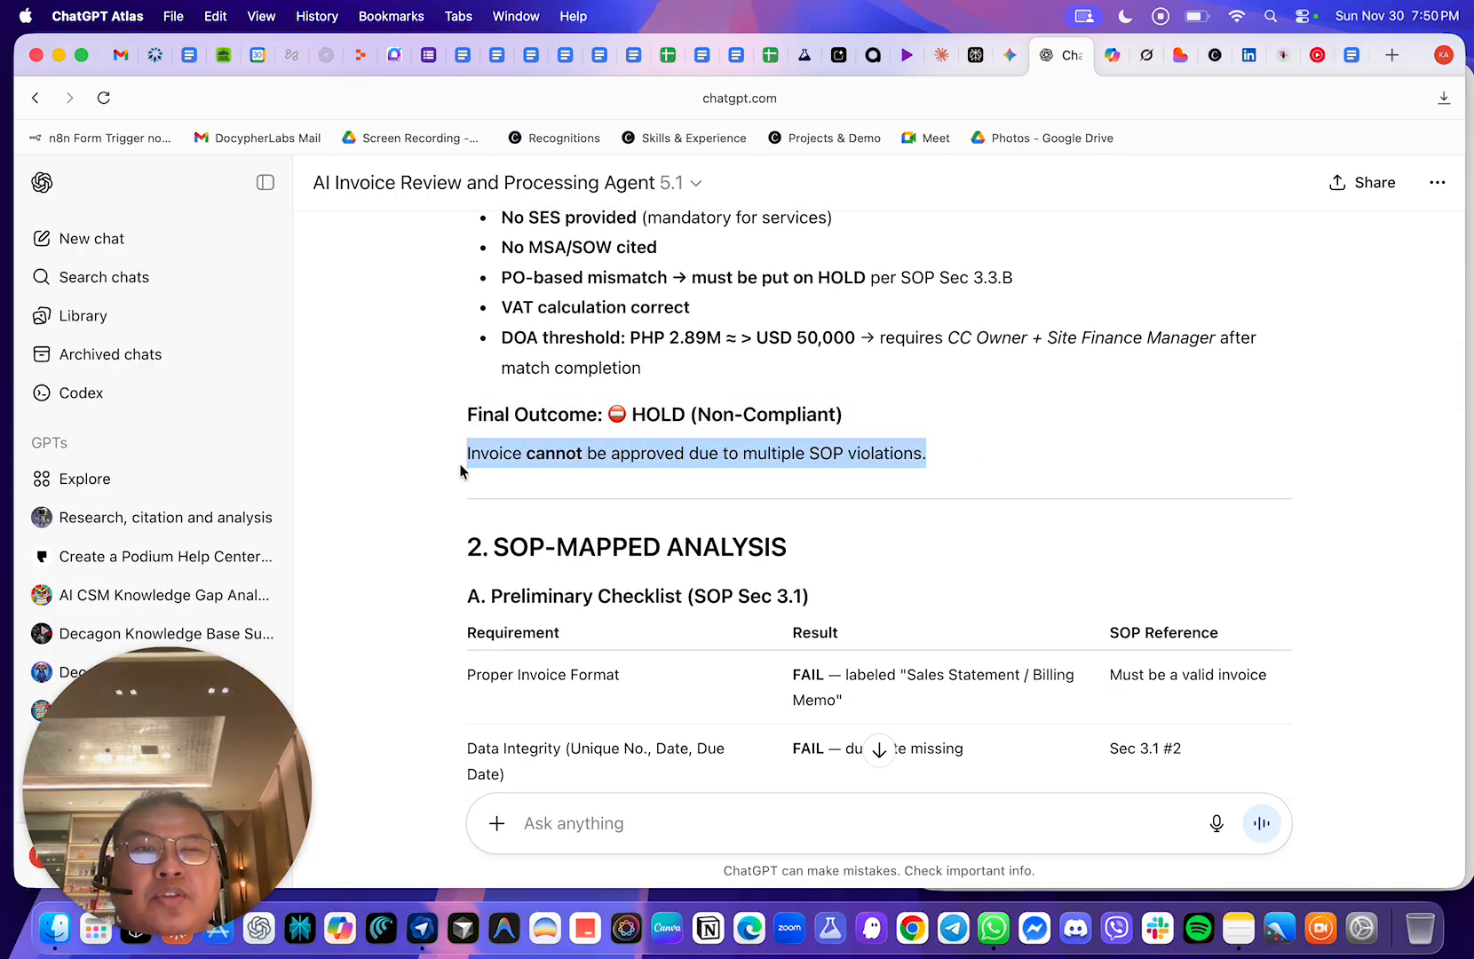
- Examine the preliminary checklist table in the SOP-mapped analysis, covering each requirement, result and SOP reference
scroll(786, 524, down, 5)
scroll(786, 507, down, 3)
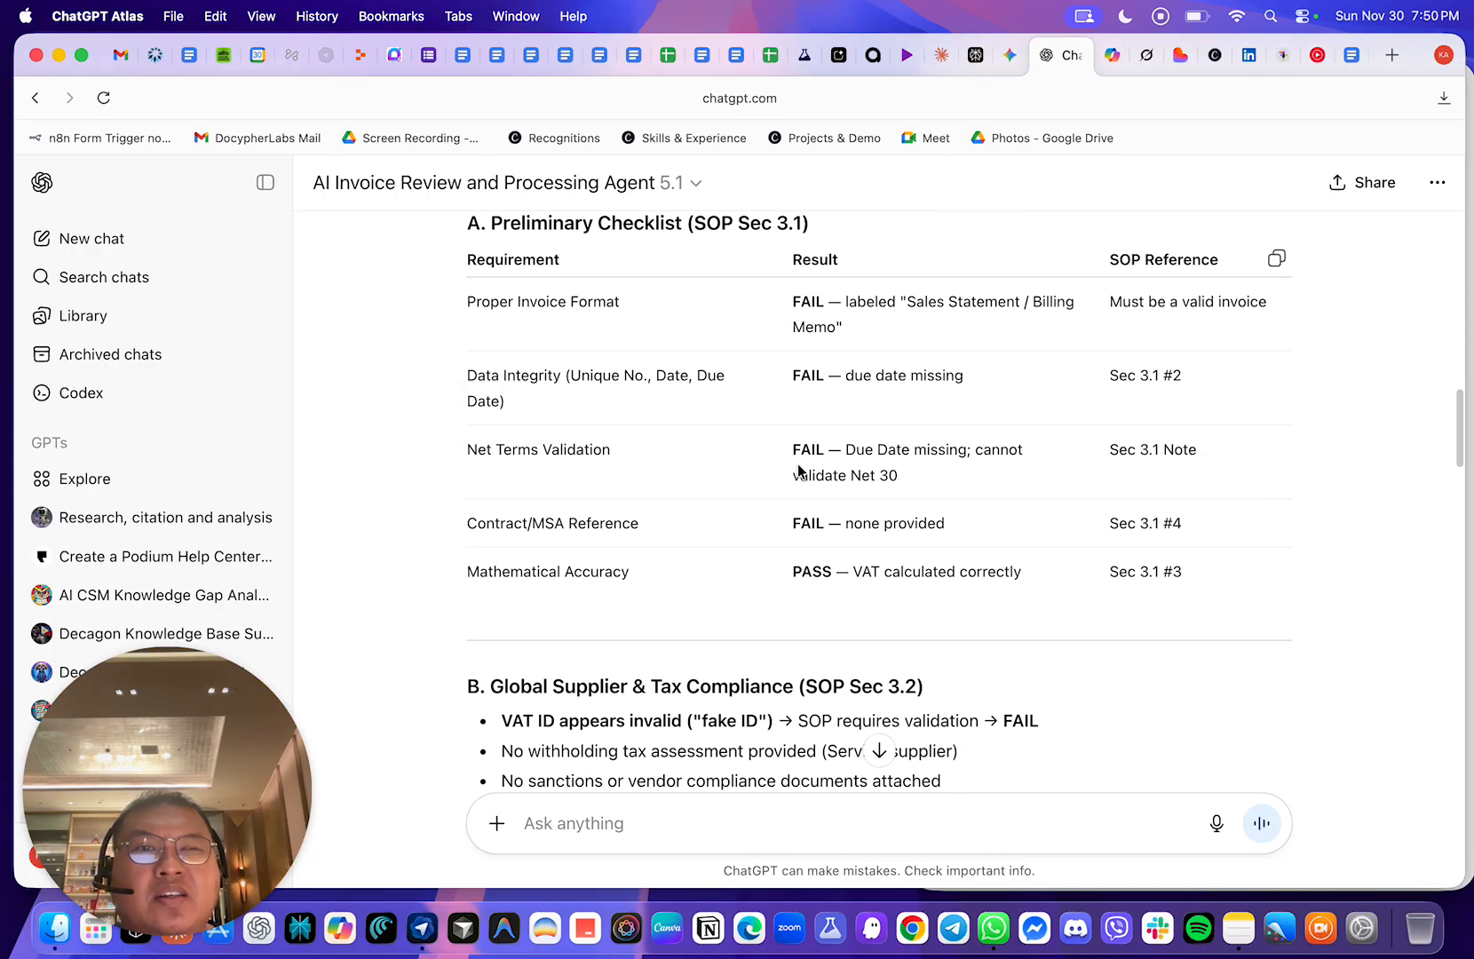
scroll(795, 470, up, 2)
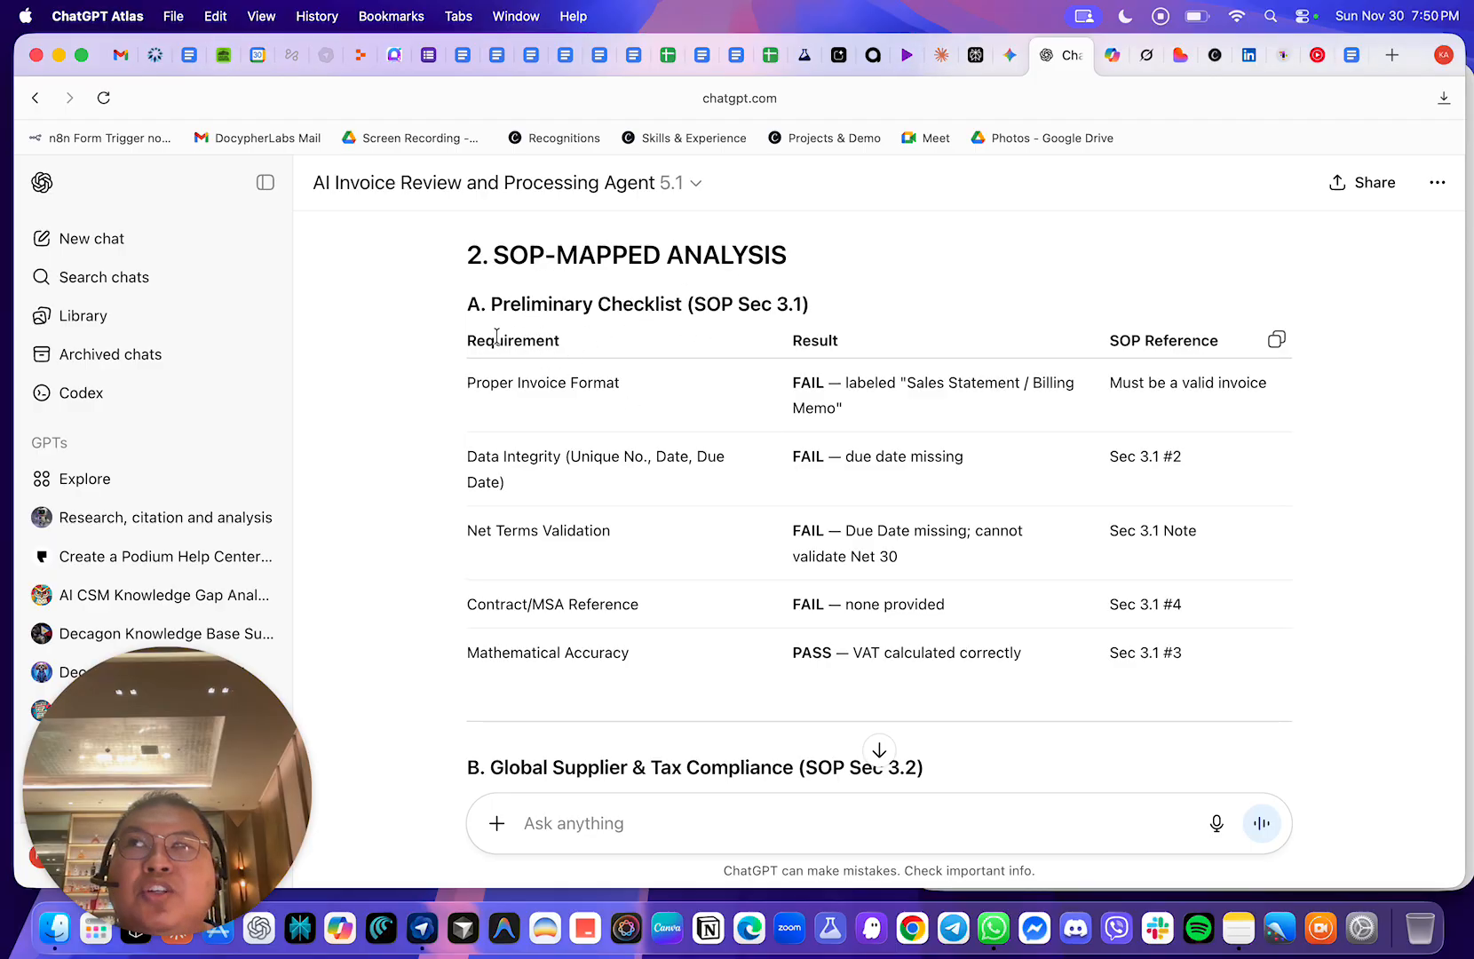
drag(474, 303, 1237, 662)
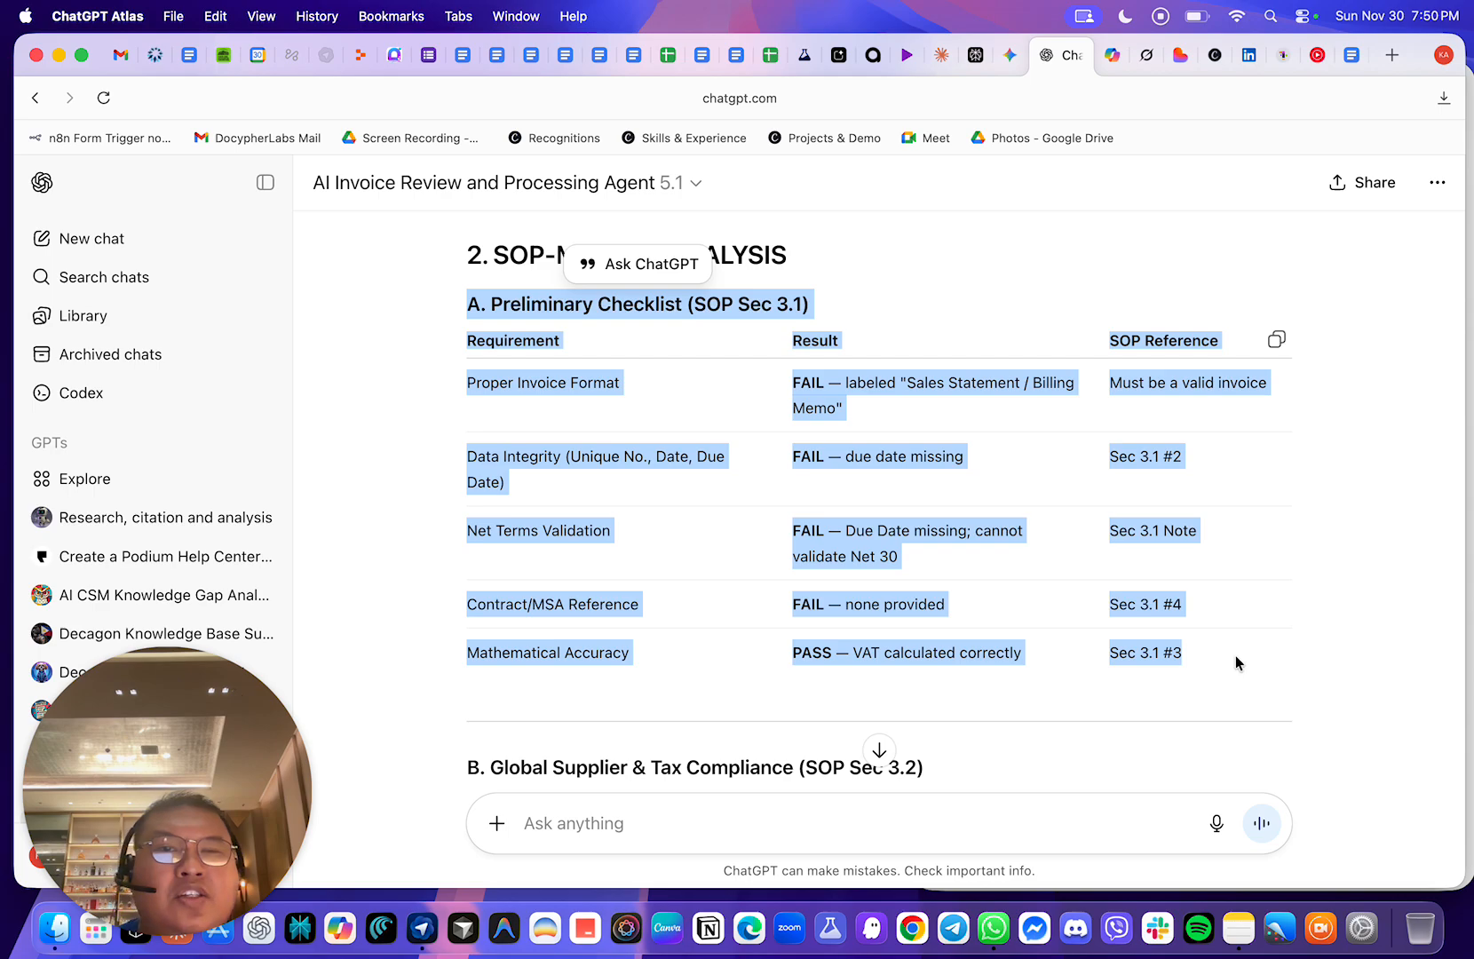
click(1237, 662)
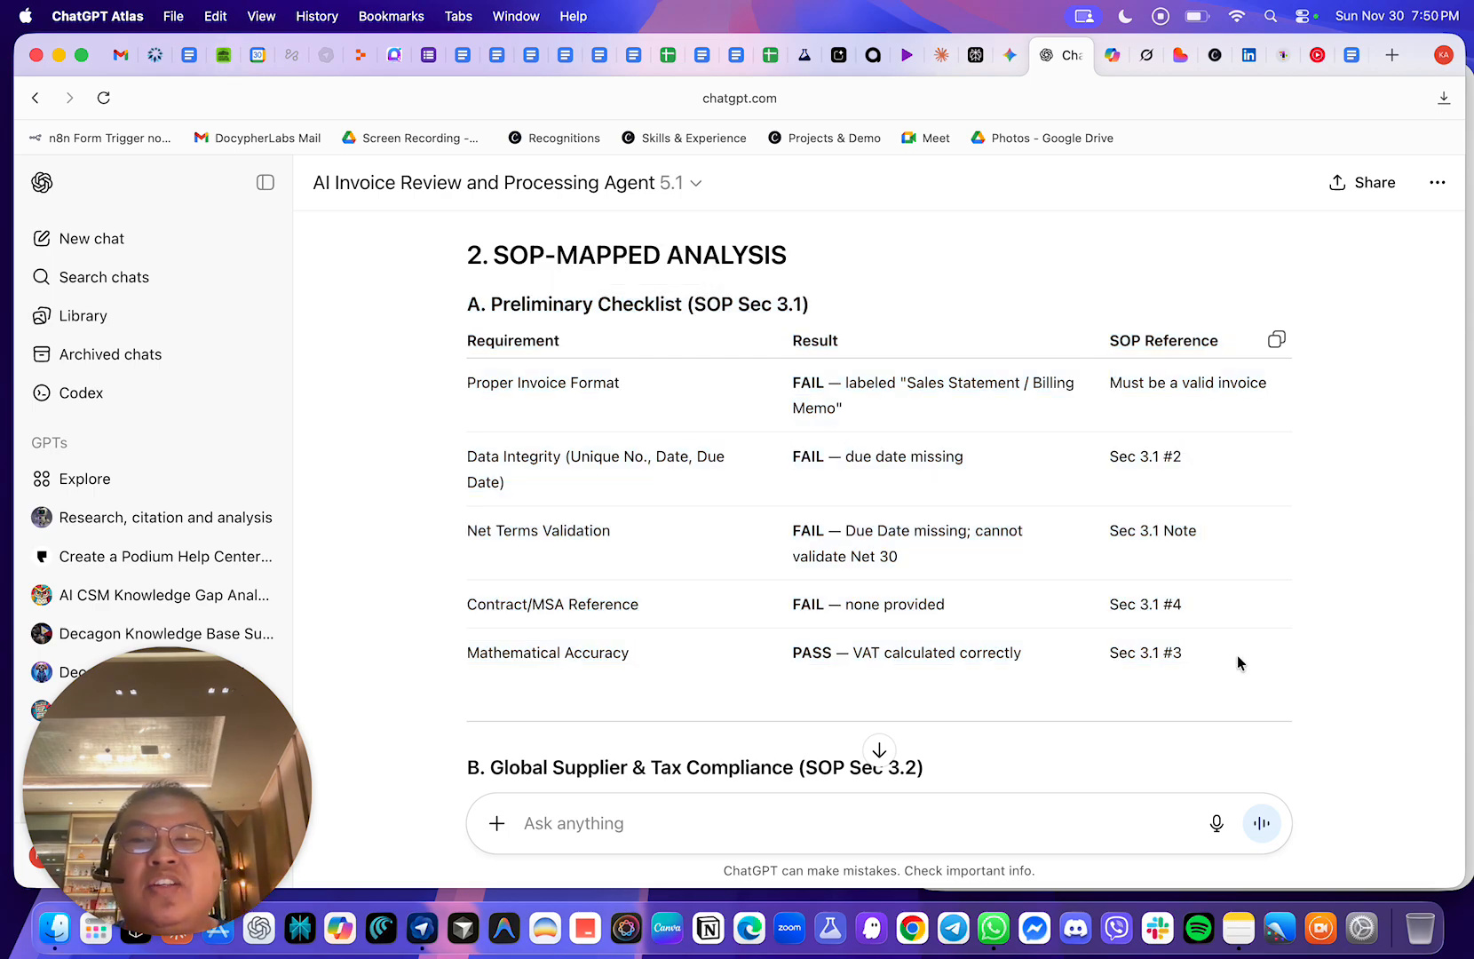
scroll(1237, 656, down, 3)
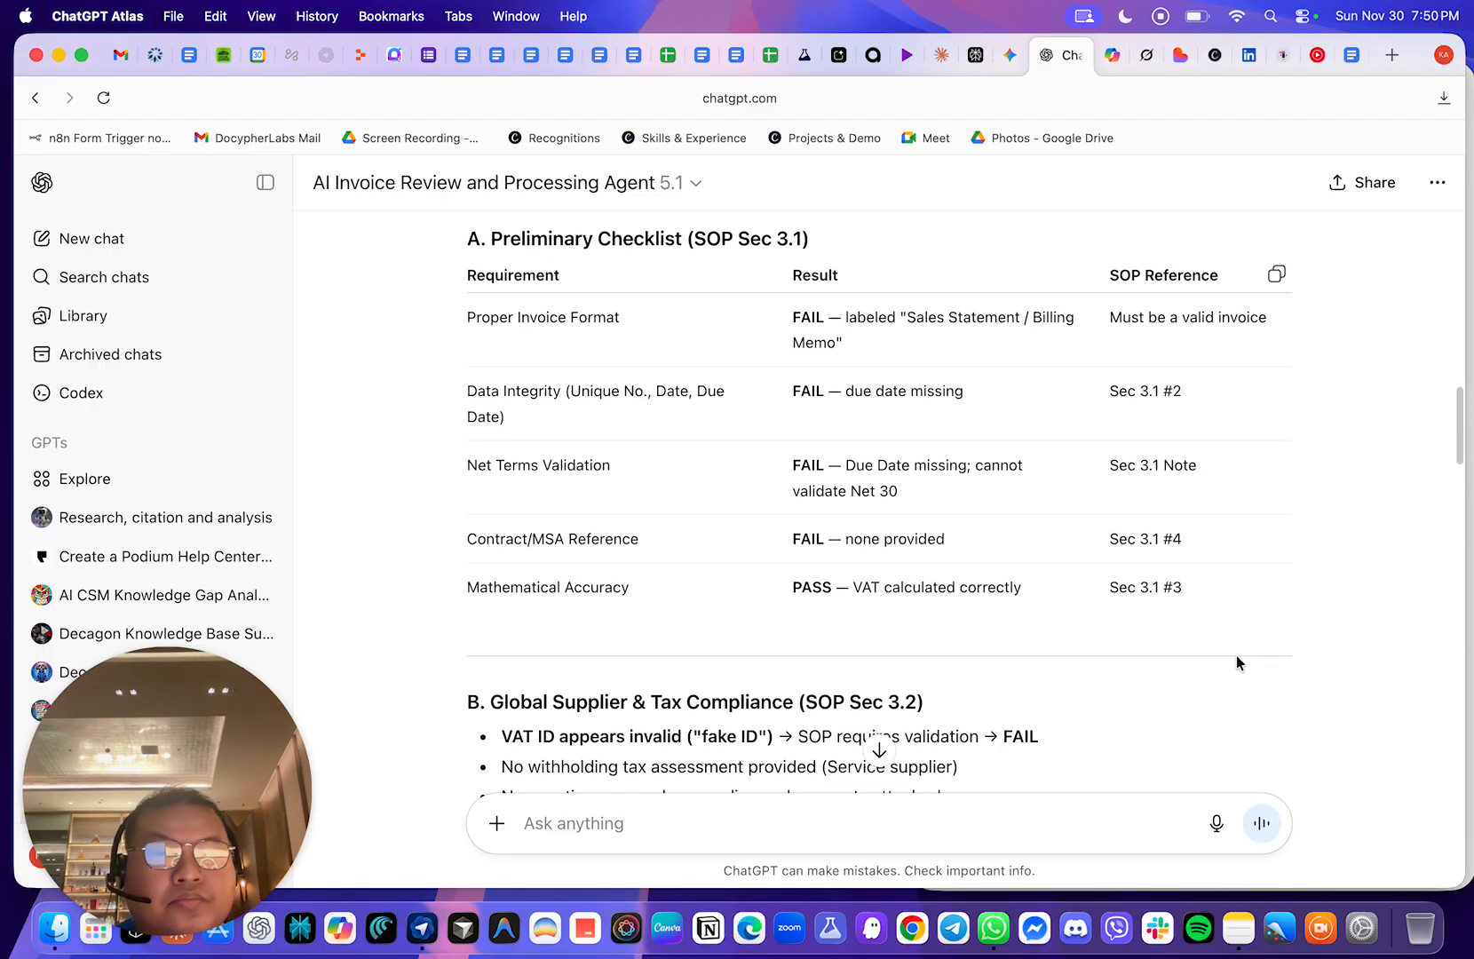
- Examine the global supplier and tax compliance, PO-based service validation, and one-time/non-PO item sections of the SOP-mapped analysis
scroll(1205, 658, down, 5)
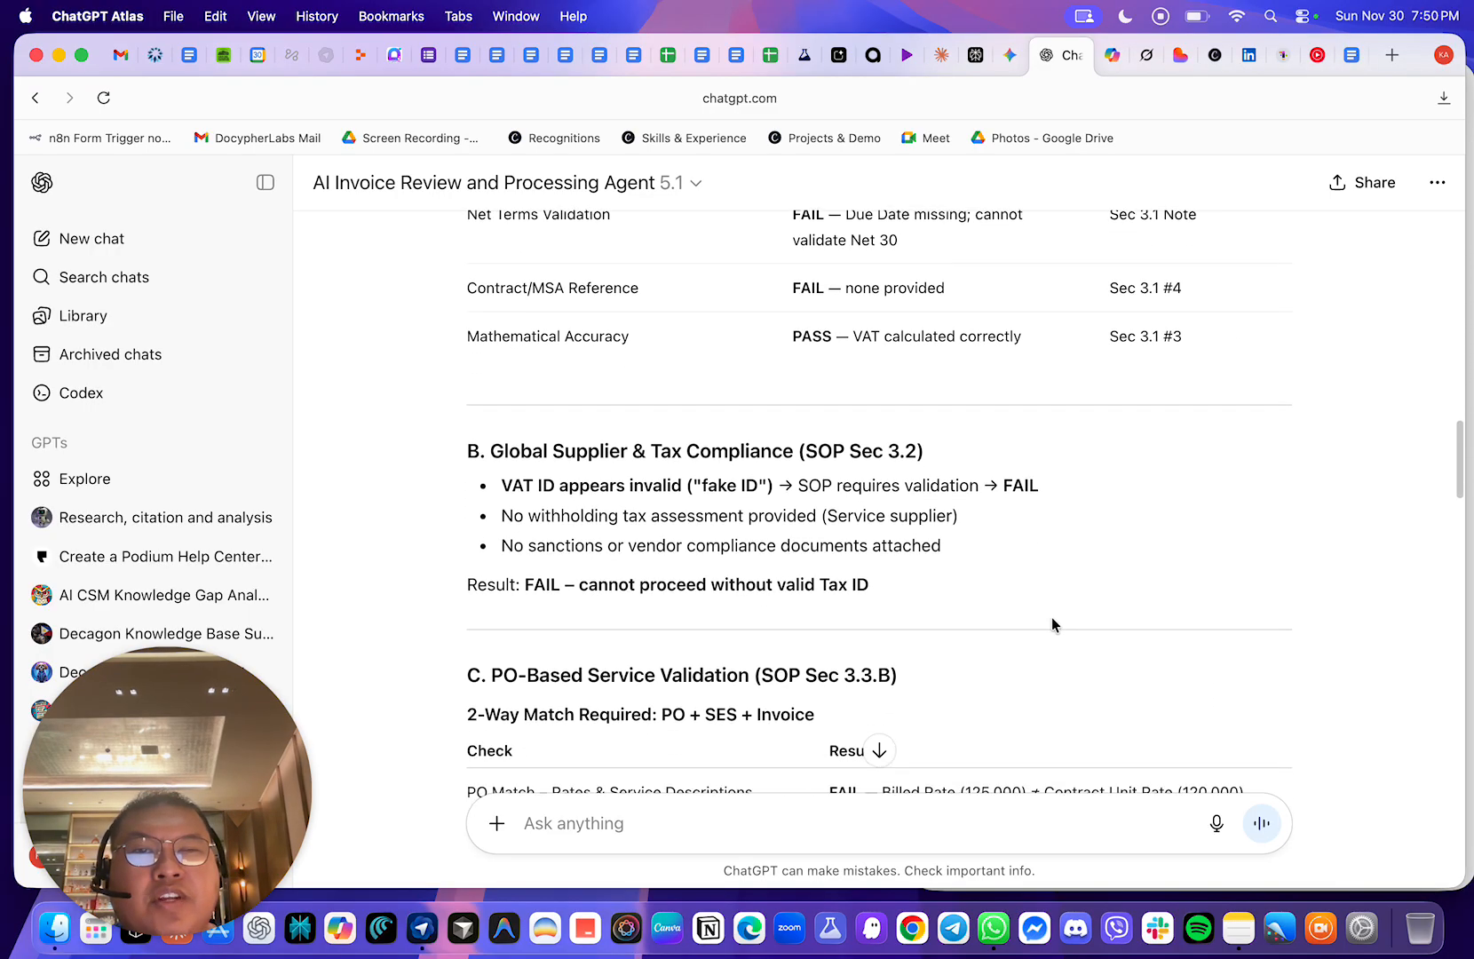
scroll(596, 421, down, 2)
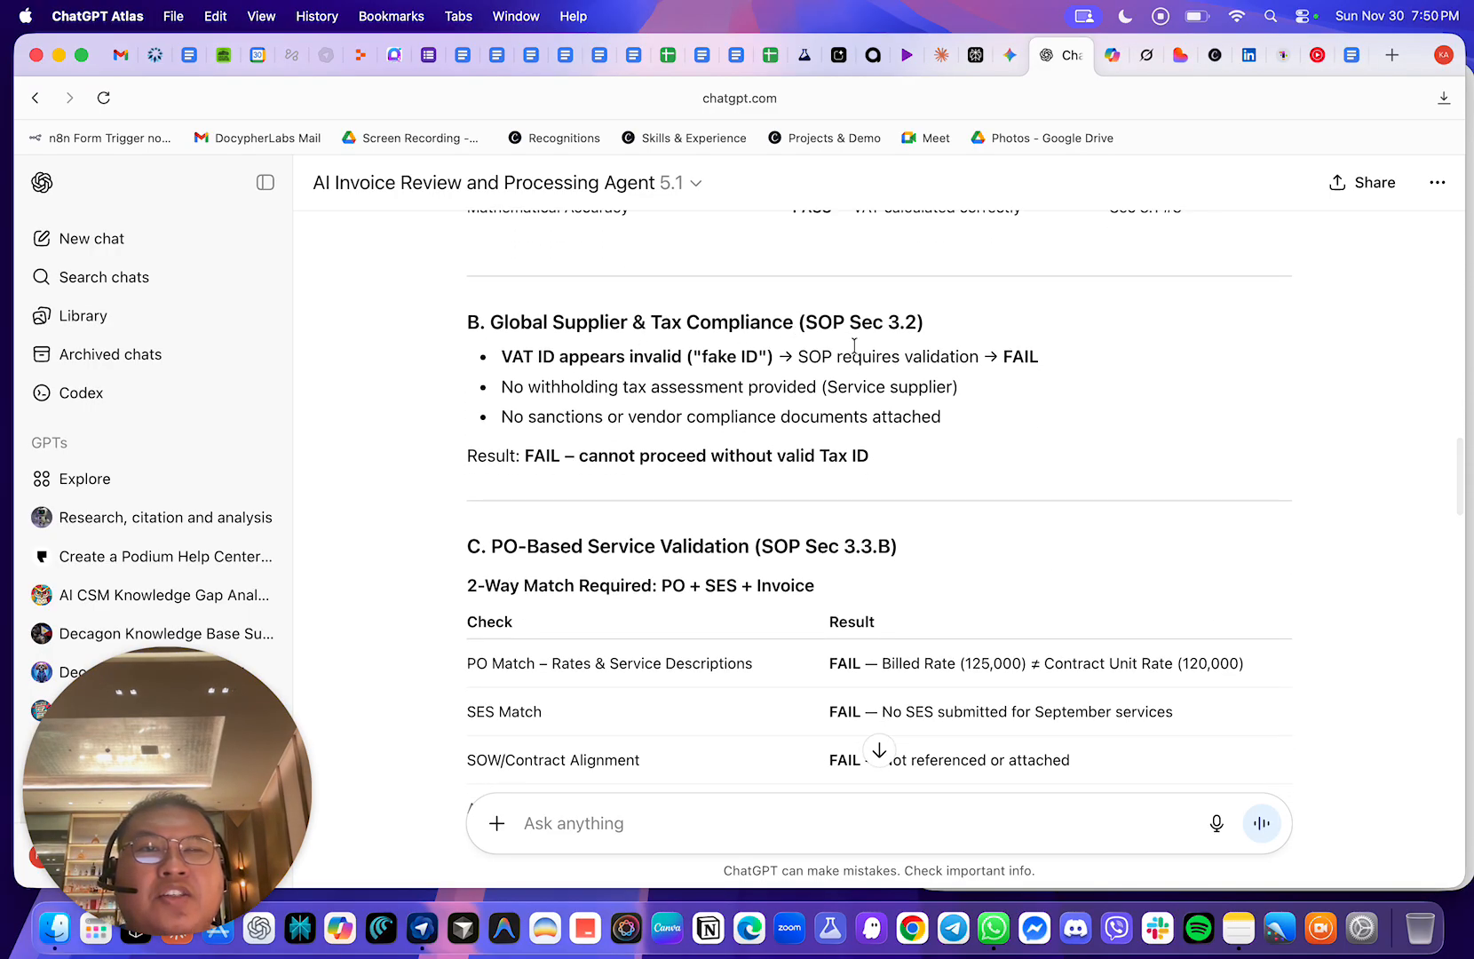
scroll(710, 435, down, 4)
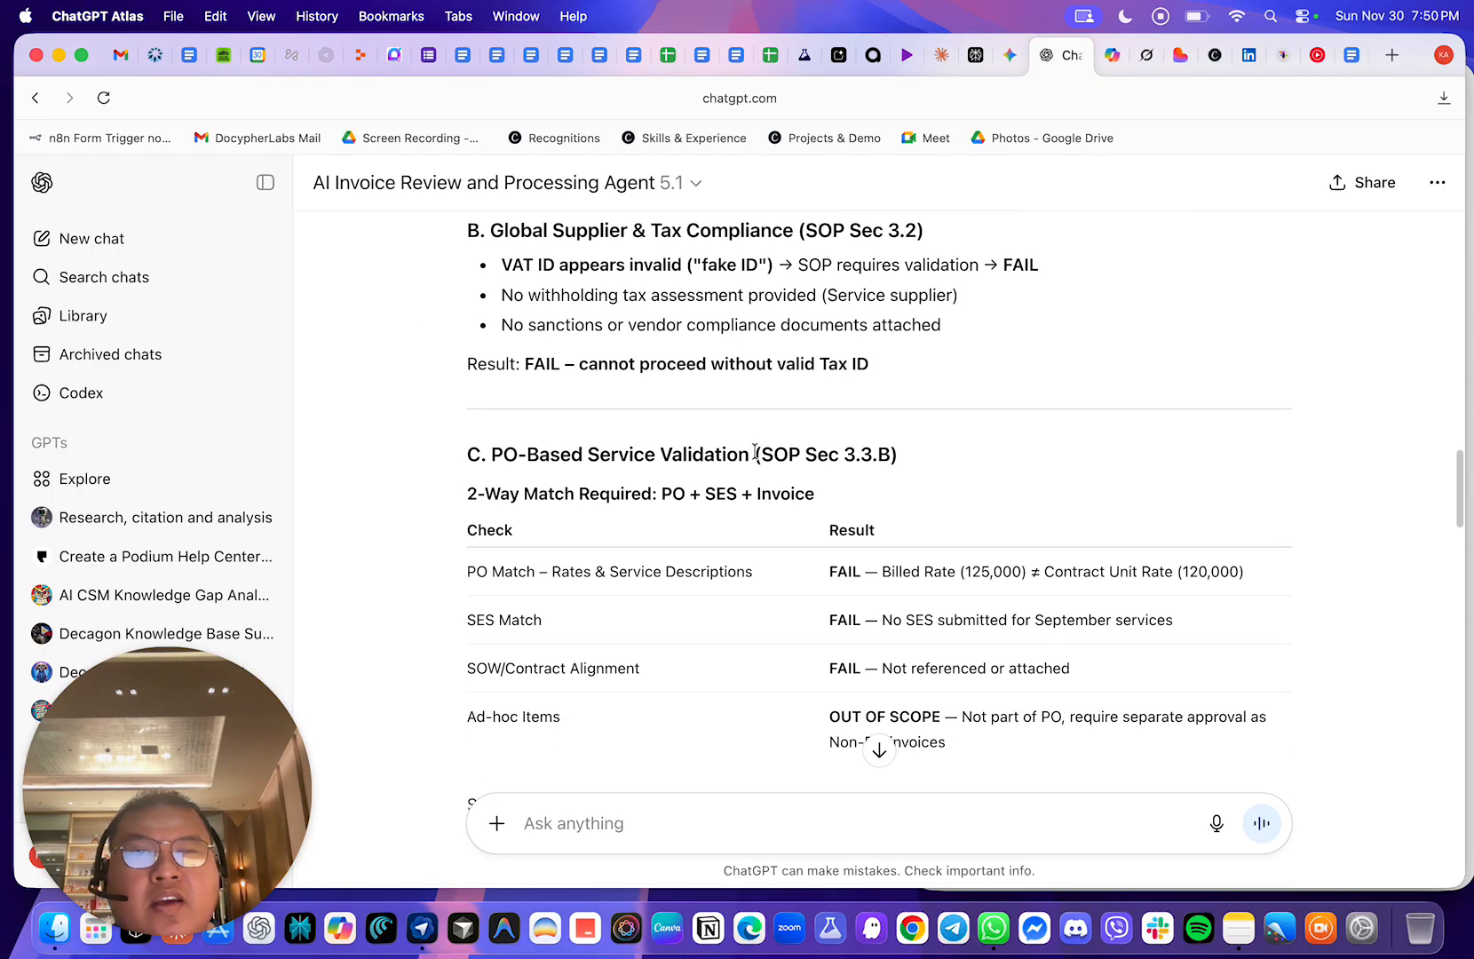
scroll(682, 431, down, 8)
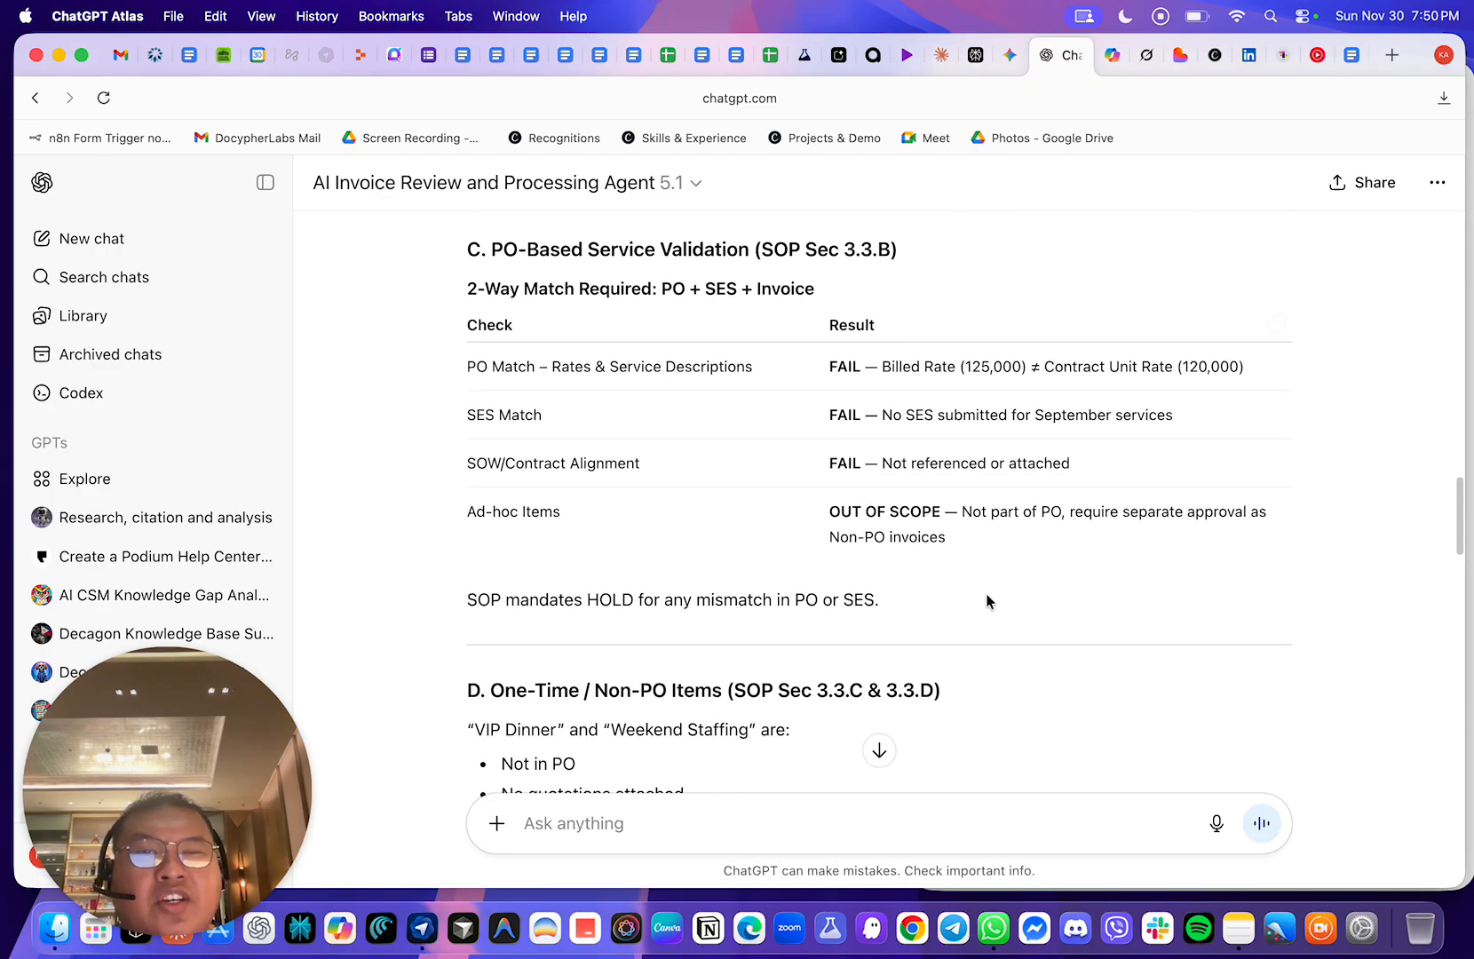
scroll(872, 479, down, 6)
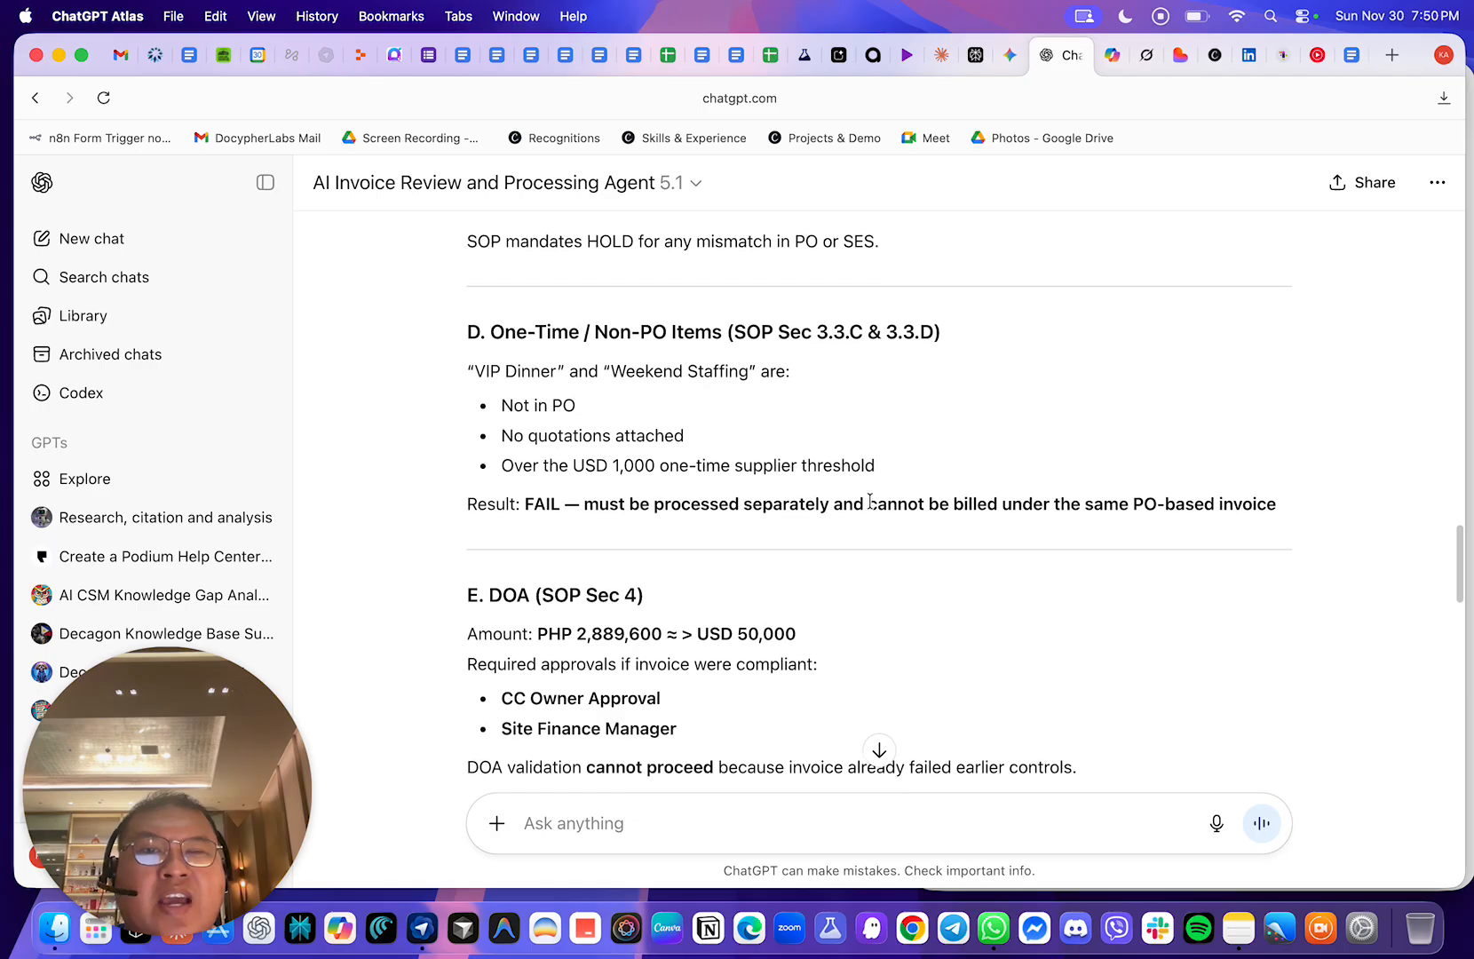
- Examine the DOA section of the analysis, covering the invoice amount and the approvals required if the invoice were compliant
drag(466, 481, 811, 495)
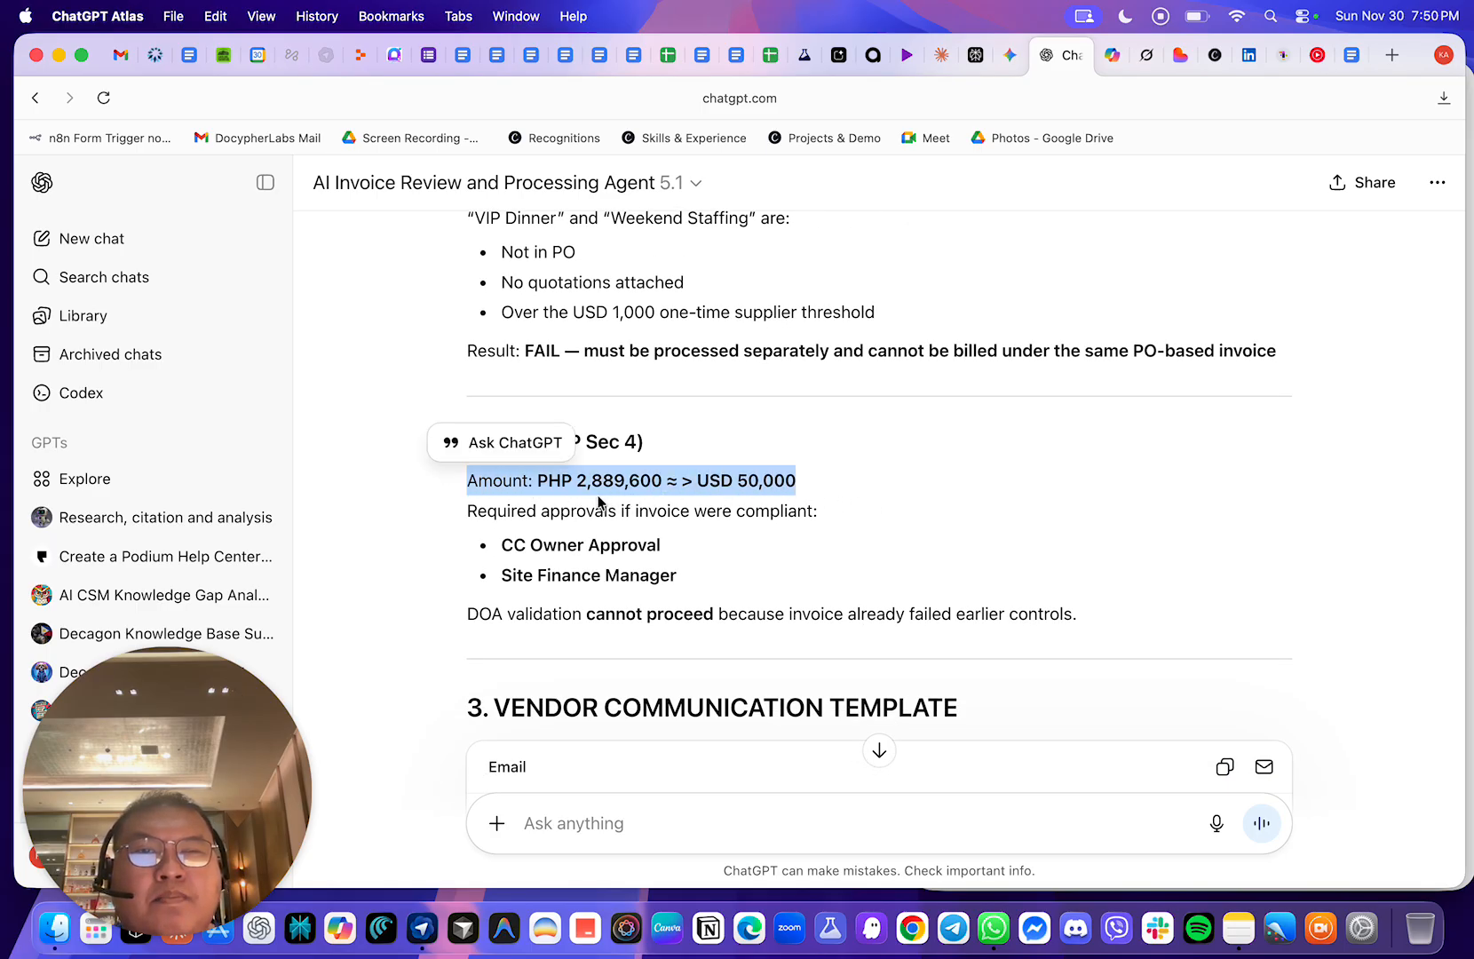
drag(832, 490, 684, 493)
scroll(648, 533, down, 2)
click(533, 479)
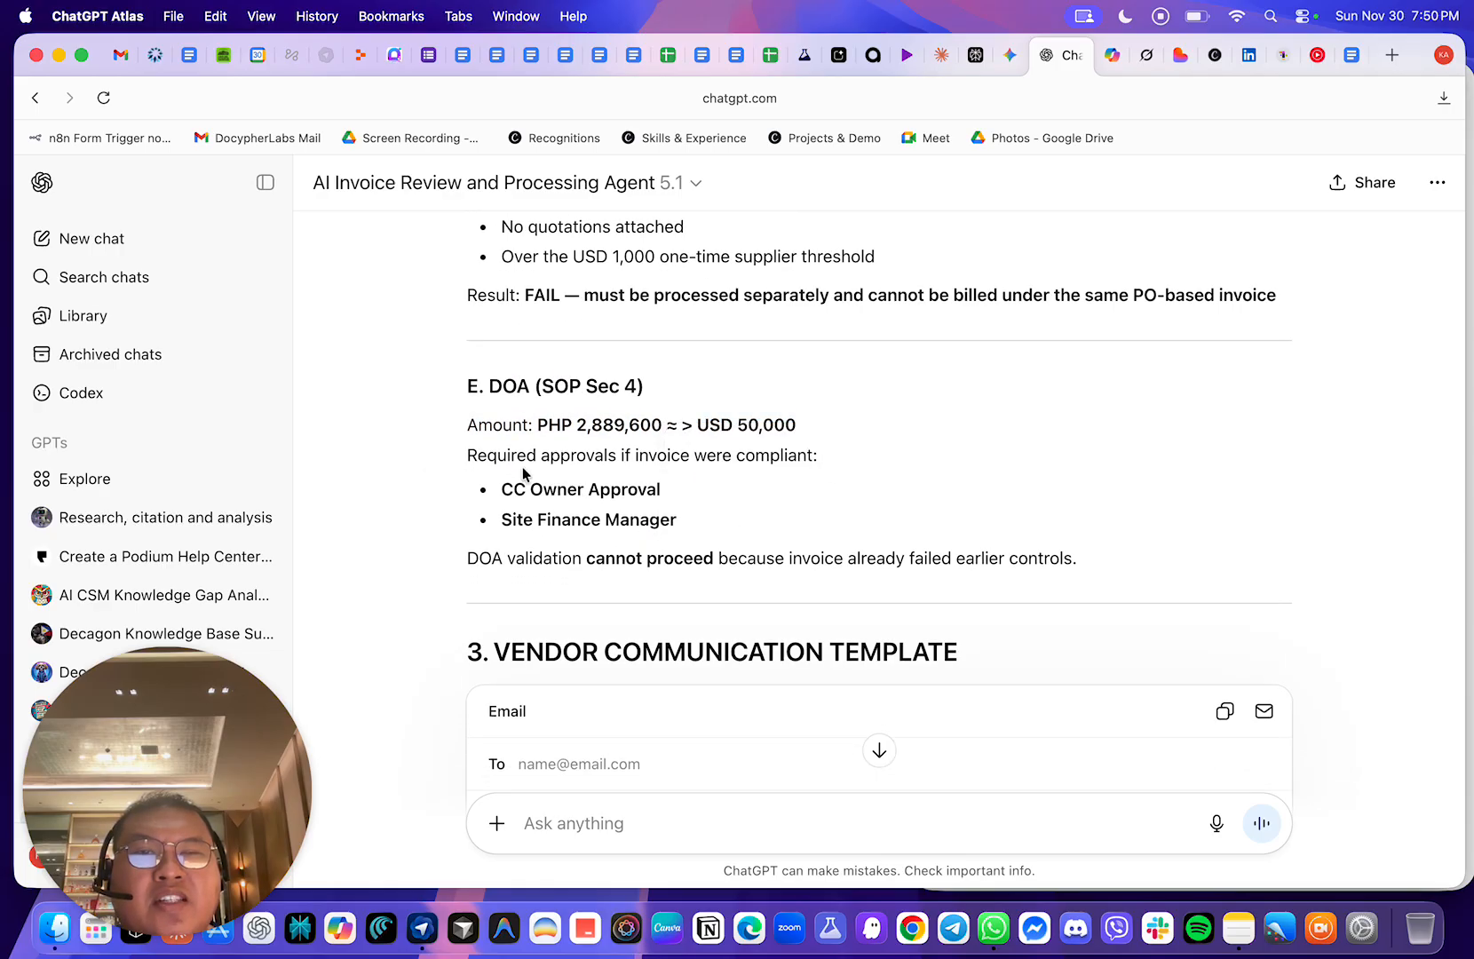
drag(708, 503, 491, 489)
drag(718, 533, 485, 519)
- Read through the vendor communication email template, from the subject and required corrections down to the sign-off
scroll(858, 564, down, 5)
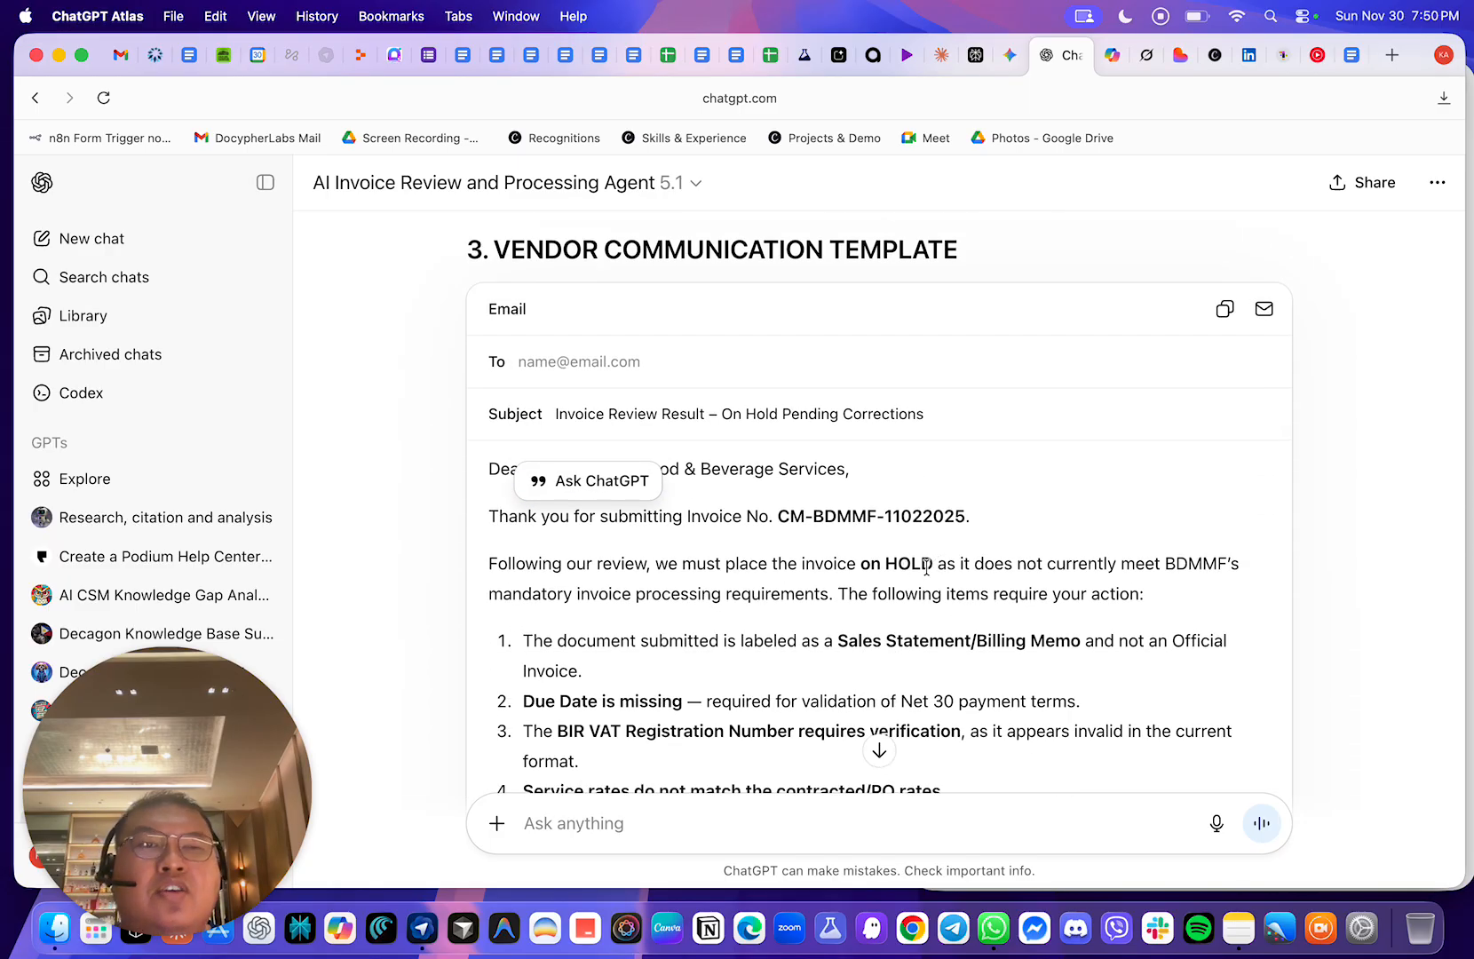
scroll(879, 516, down, 1)
scroll(807, 551, down, 4)
scroll(803, 537, down, 2)
scroll(814, 540, down, 3)
scroll(813, 544, up, 1)
scroll(814, 548, down, 2)
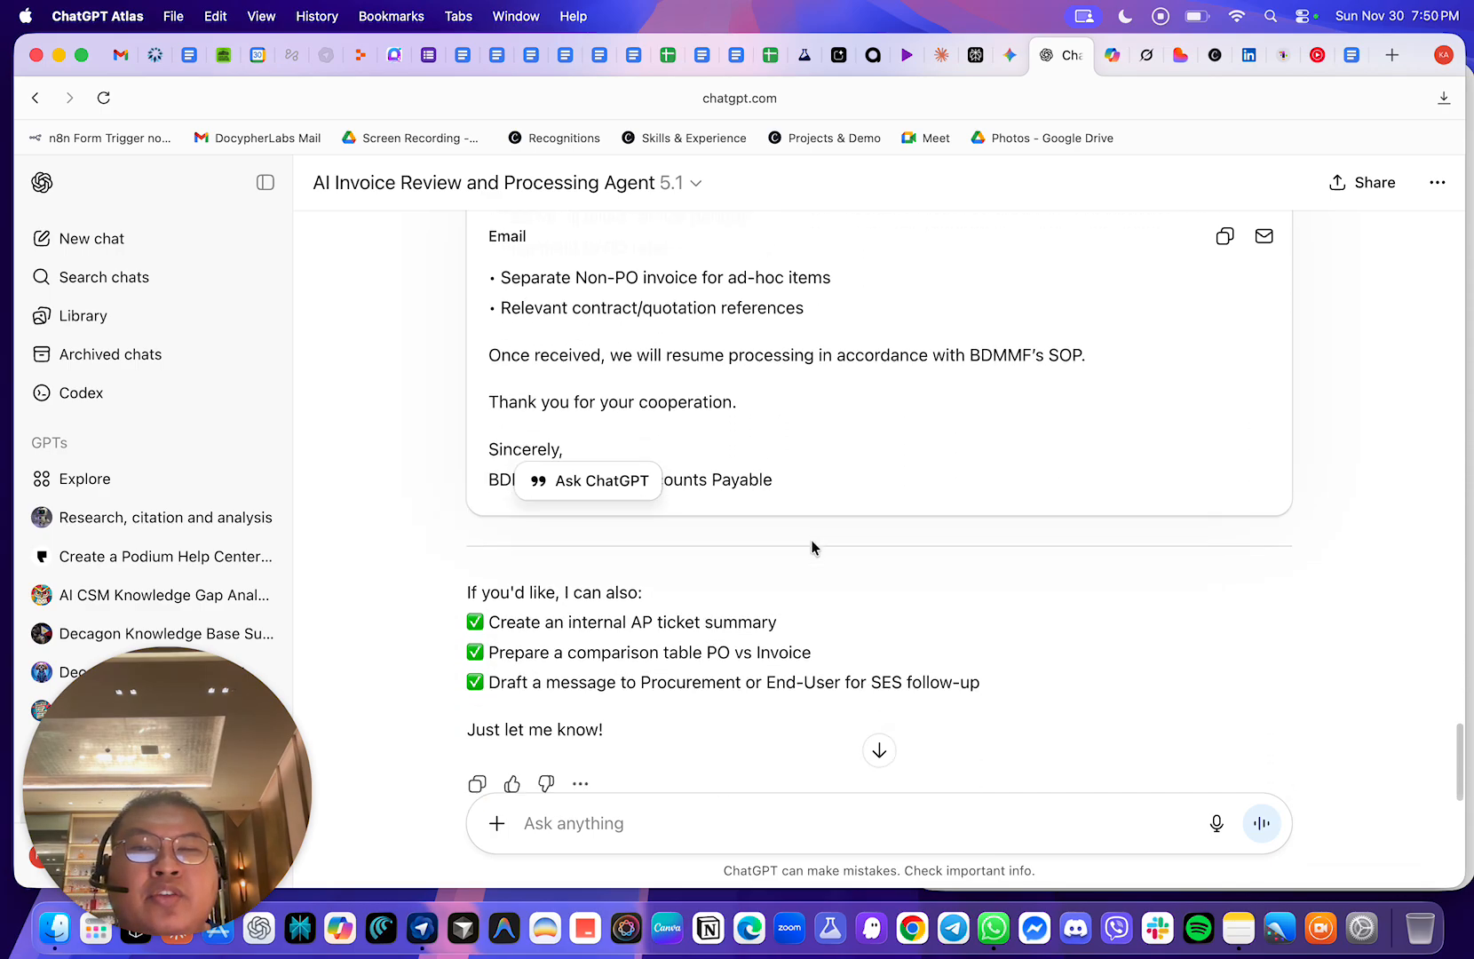
- Review the follow-up tasks the agent offers at the end of its invoice review, including the PO vs Invoice comparison table
scroll(812, 548, down, 2)
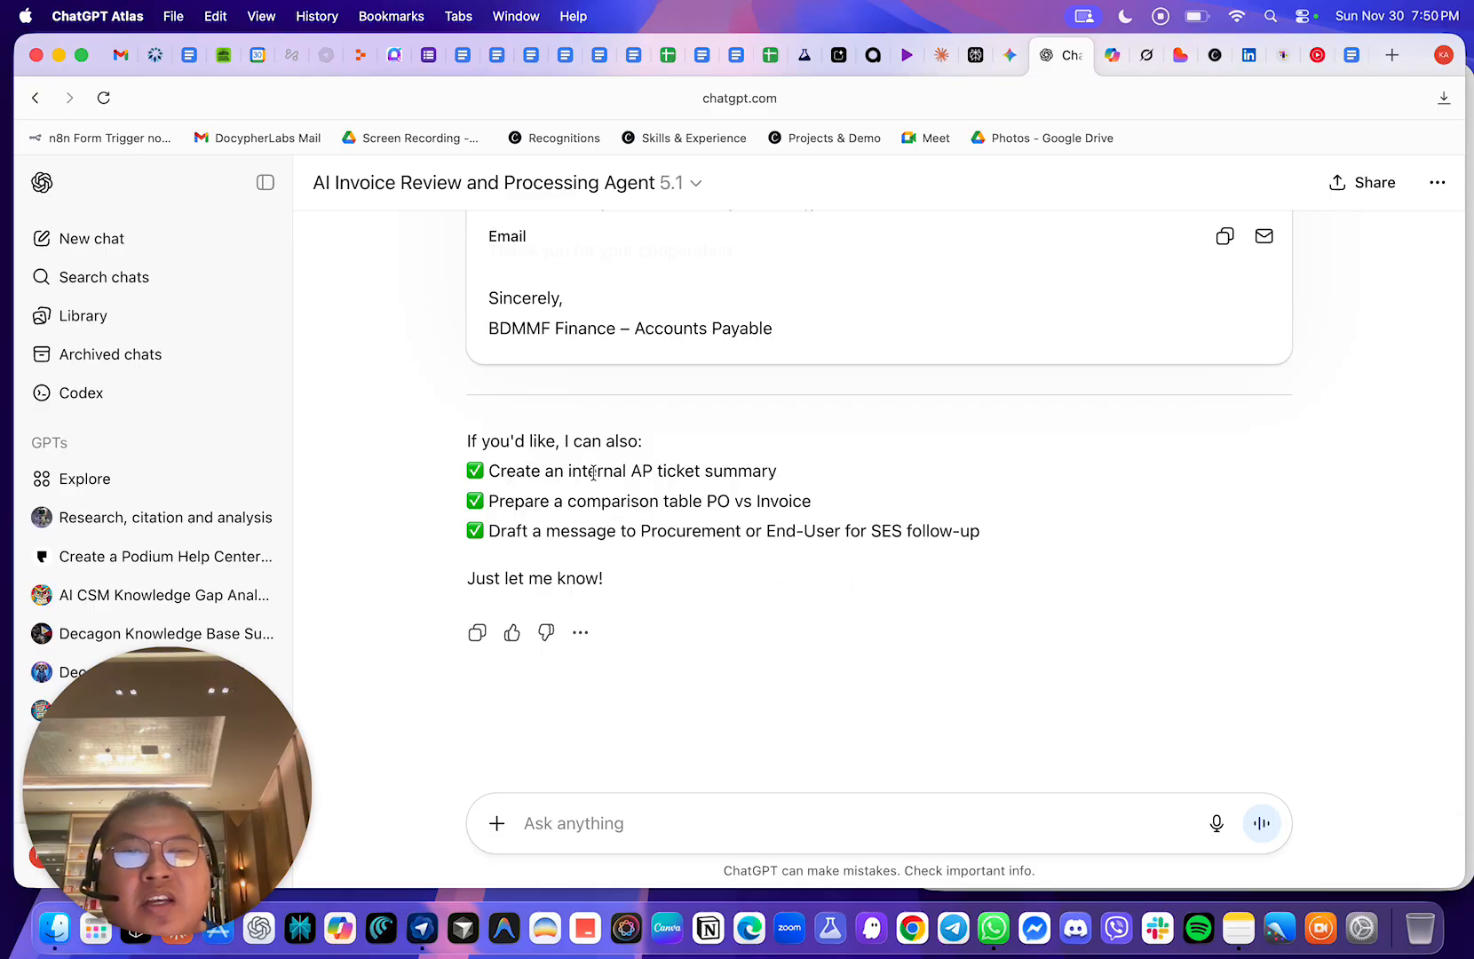
mouse_move(491, 470)
mouse_down()
mouse_move(809, 481)
mouse_move(470, 503)
mouse_move(486, 503)
mouse_up()
click(951, 504)
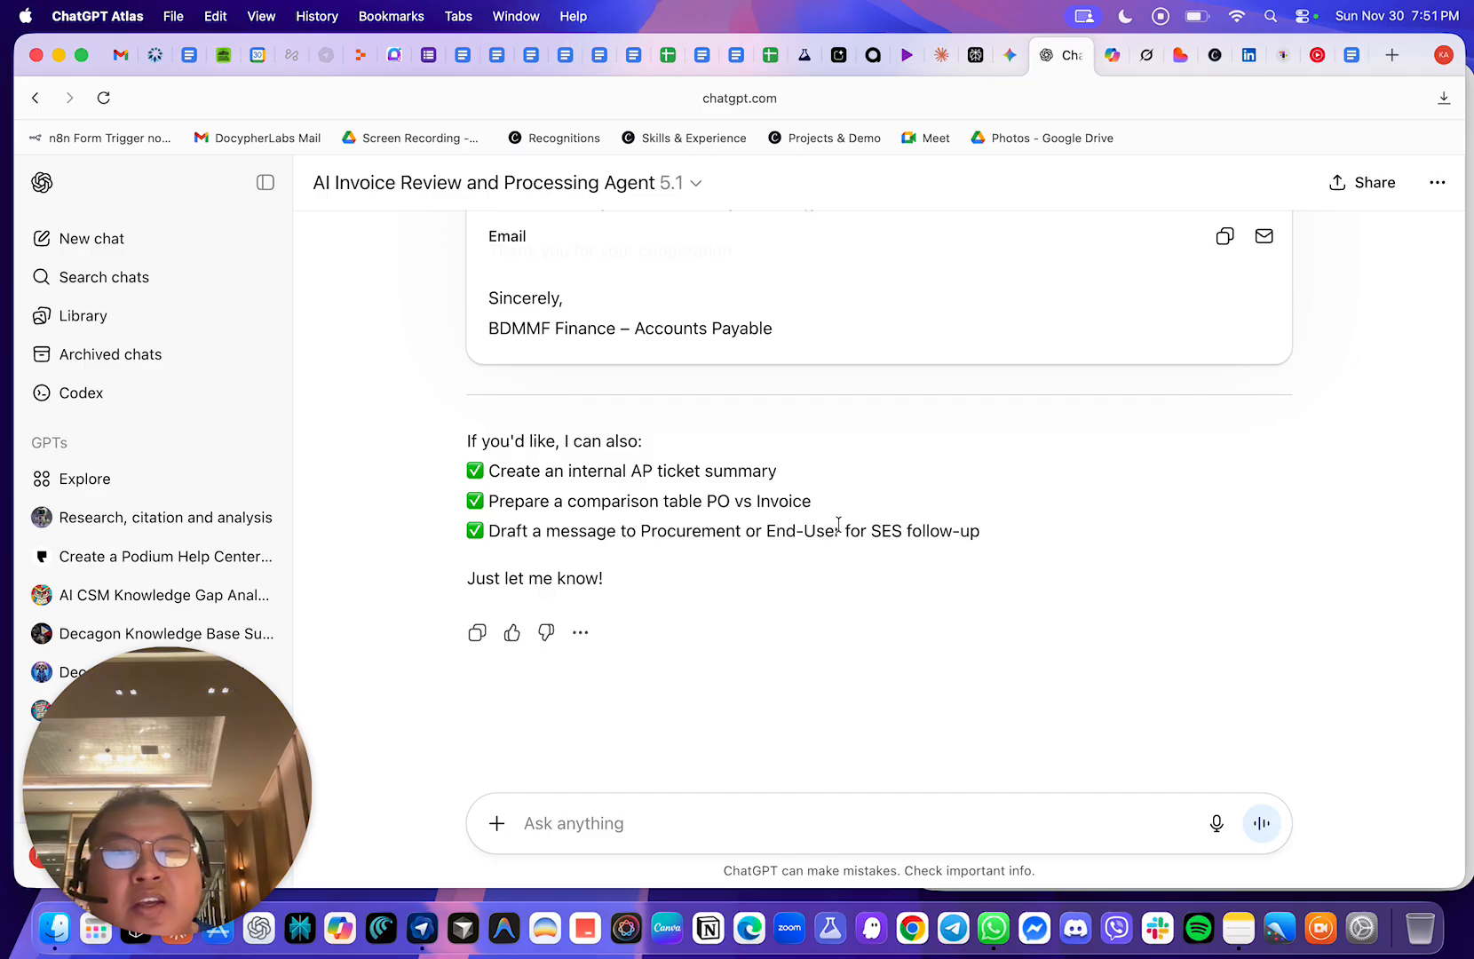
drag(776, 507, 462, 518)
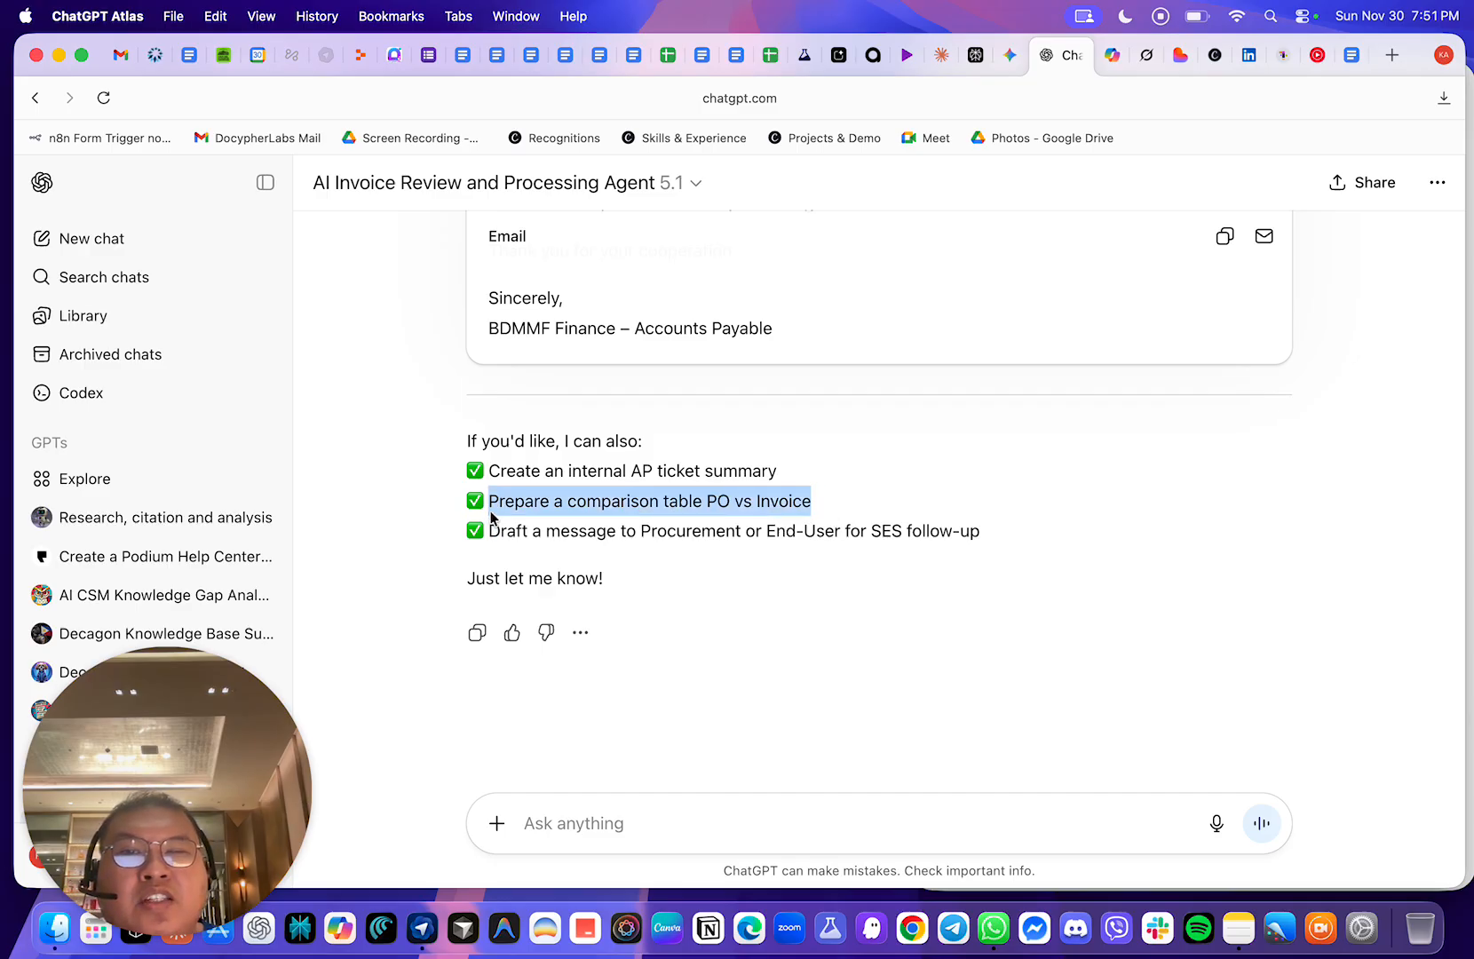
click(633, 544)
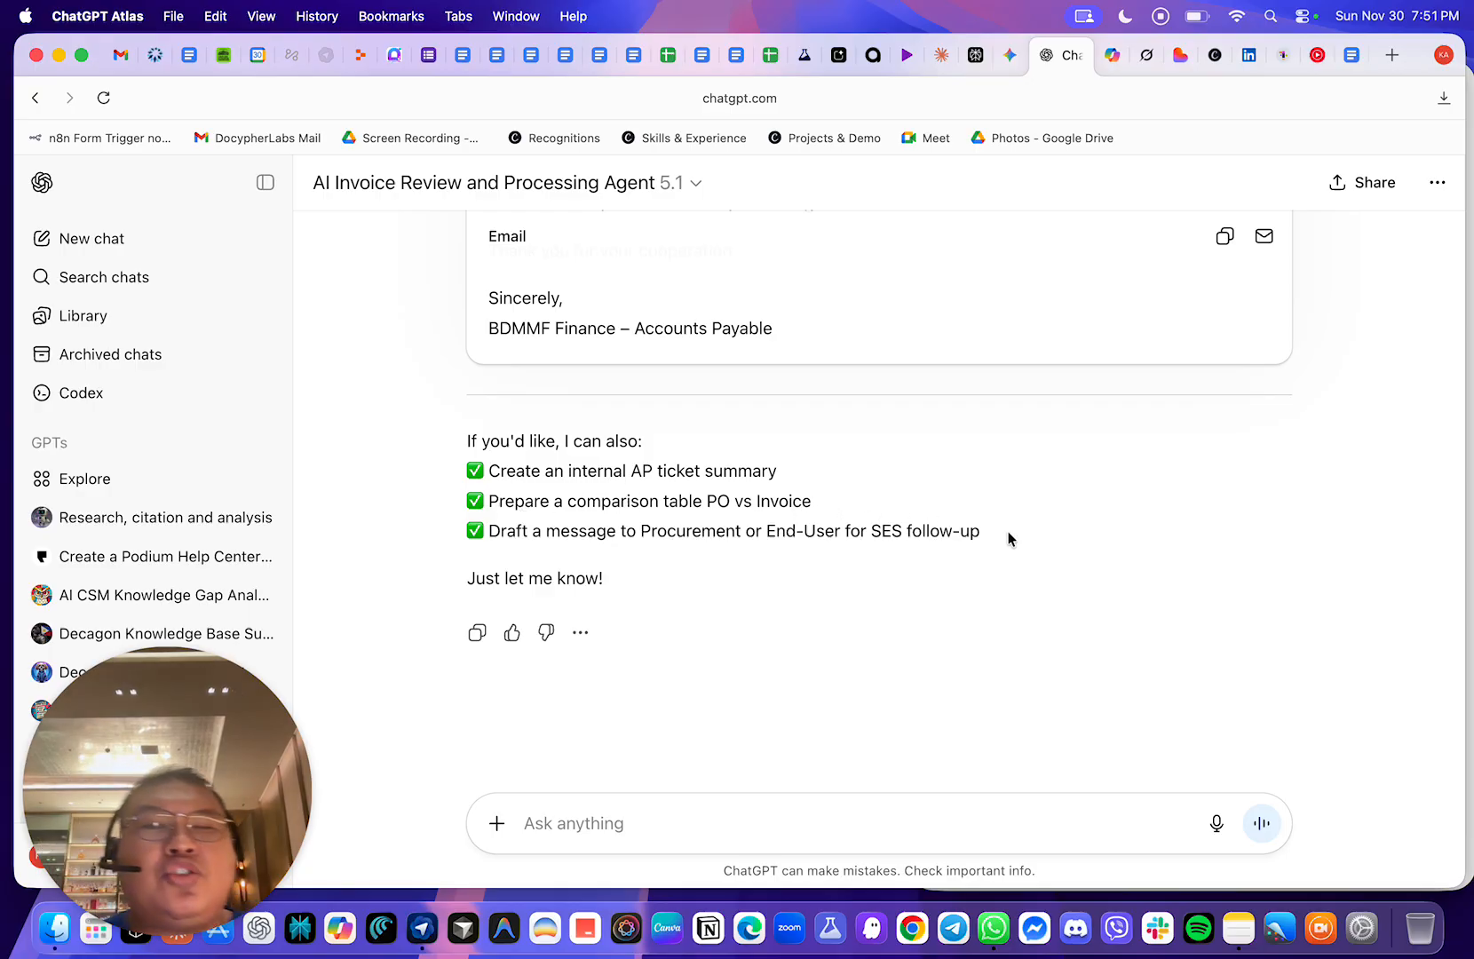
drag(1009, 534, 465, 468)
click(986, 515)
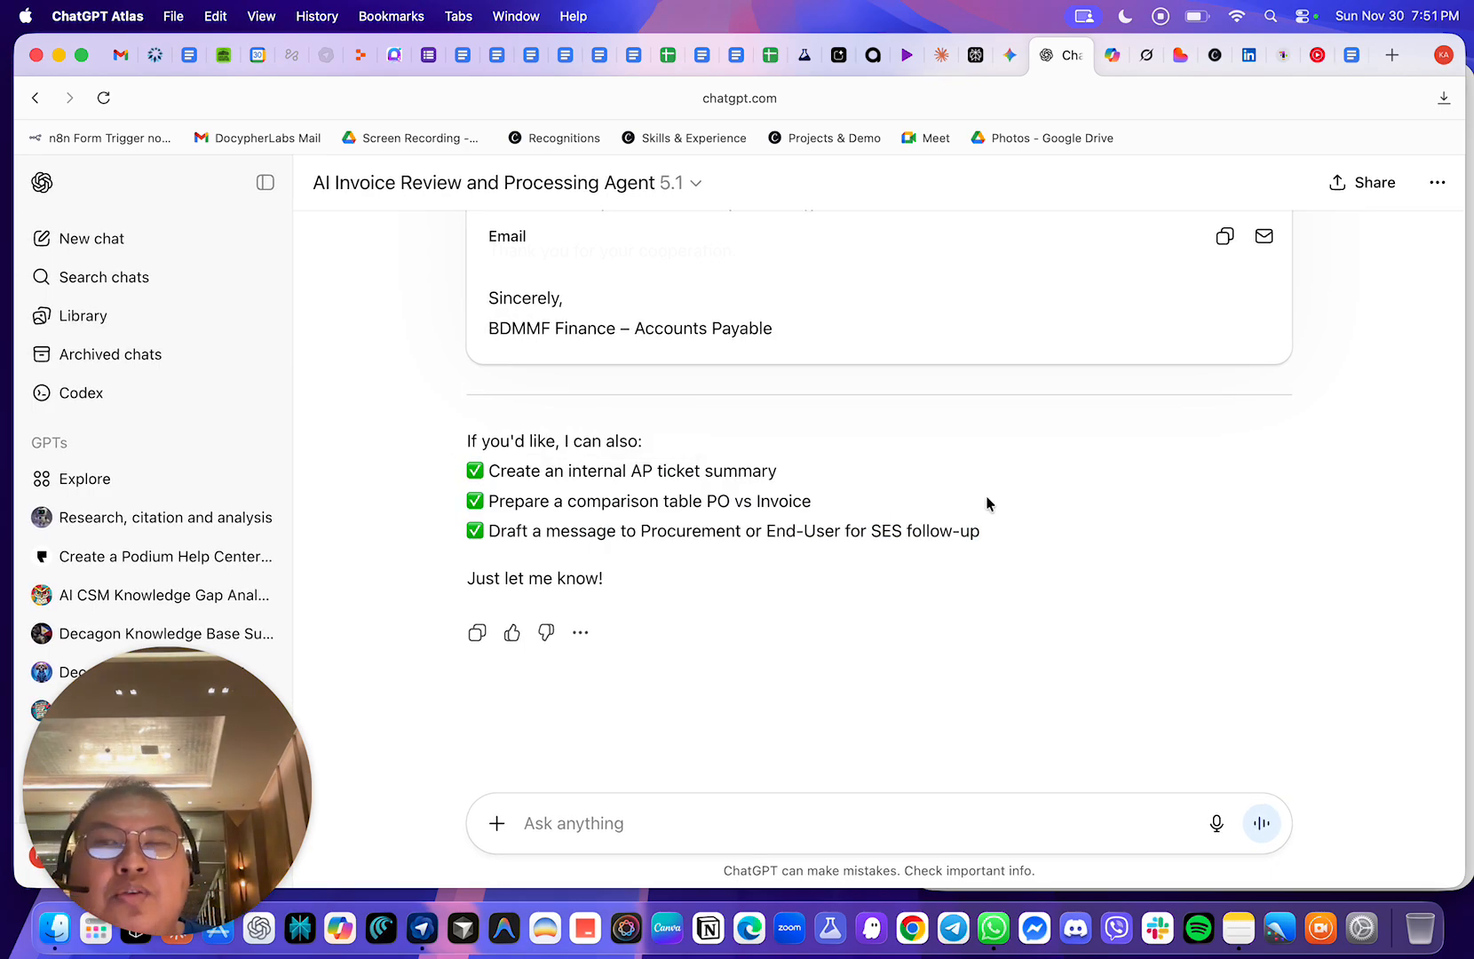
scroll(841, 477, up, 10)
scroll(841, 477, up, 15)
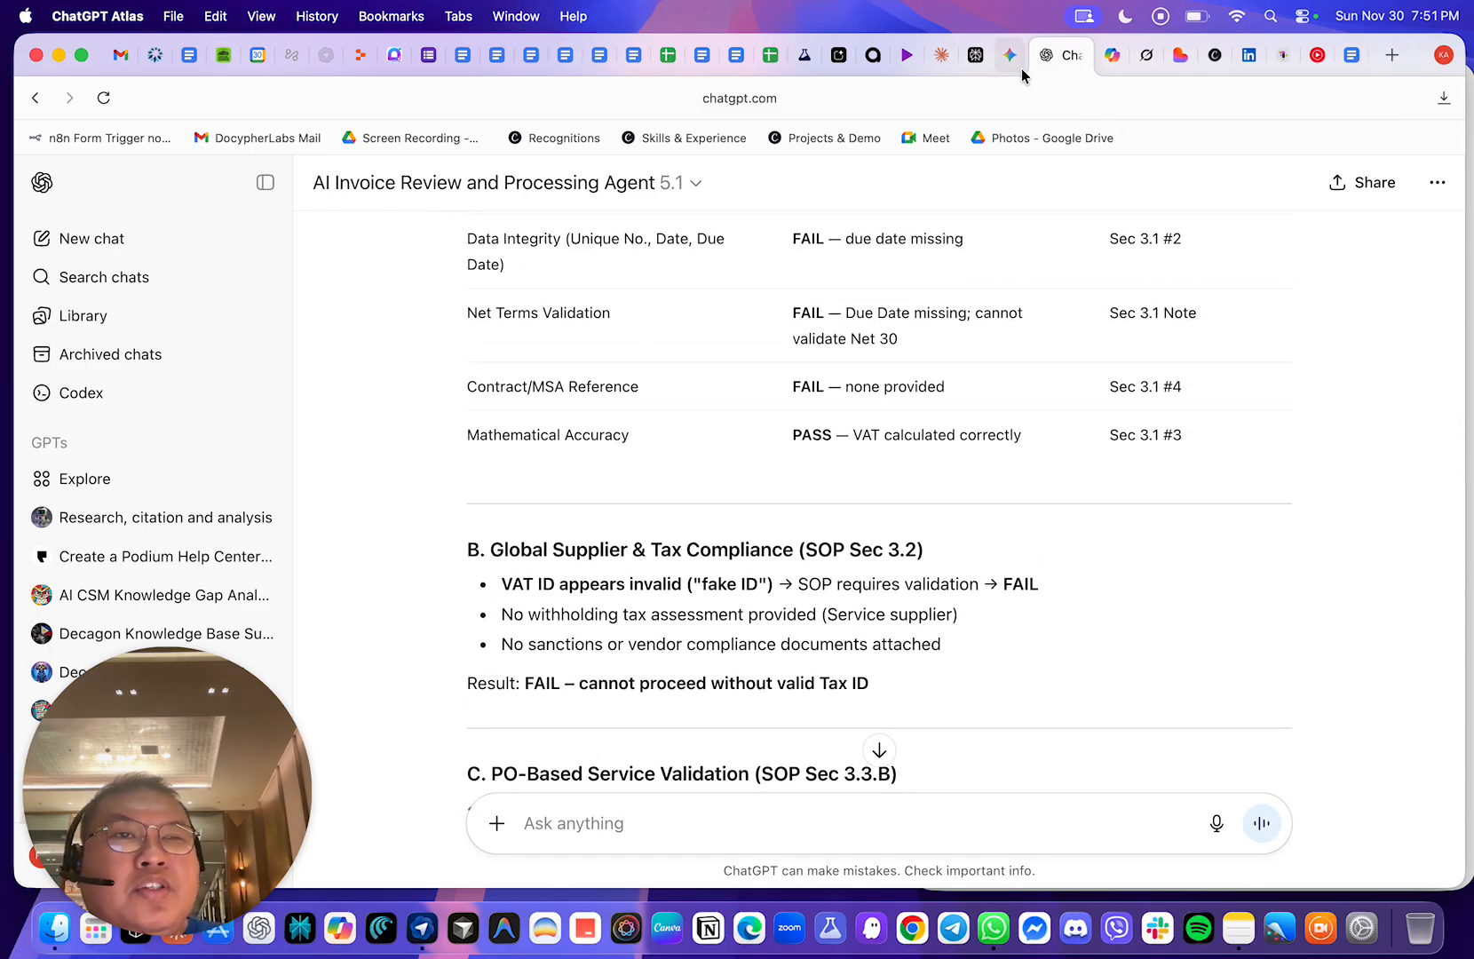
- Switch to the AI Invoice Review and Processing Agent in Gemini and attach CONG. MEOW FOOD & BEVERAGE SERVICES (Non-compliant Invoice).pdf from Downloads
click(1013, 60)
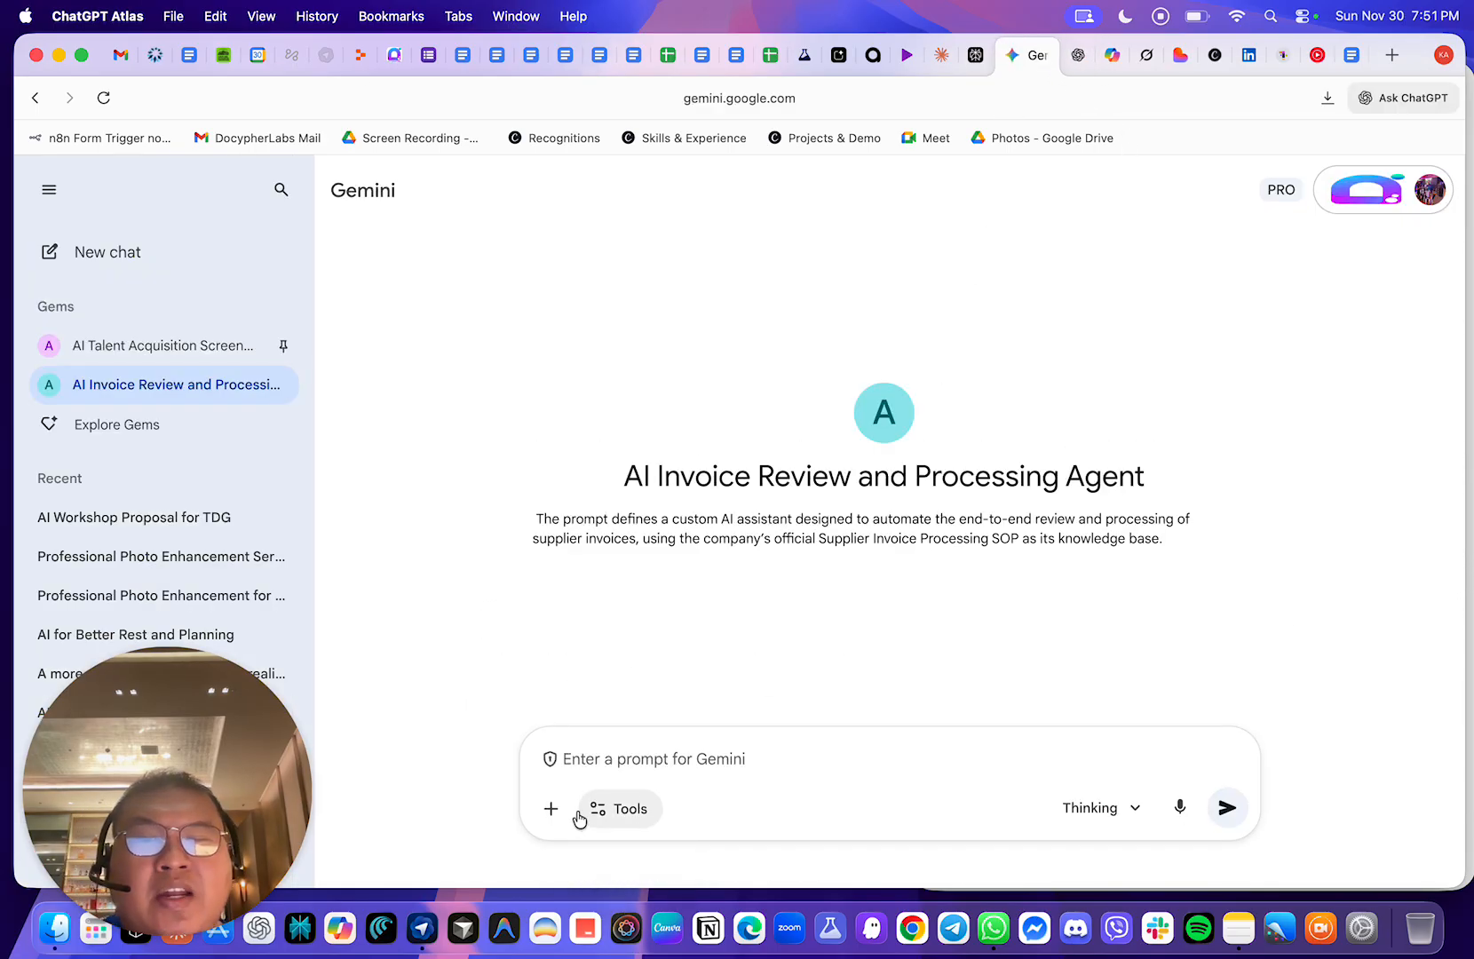
click(551, 808)
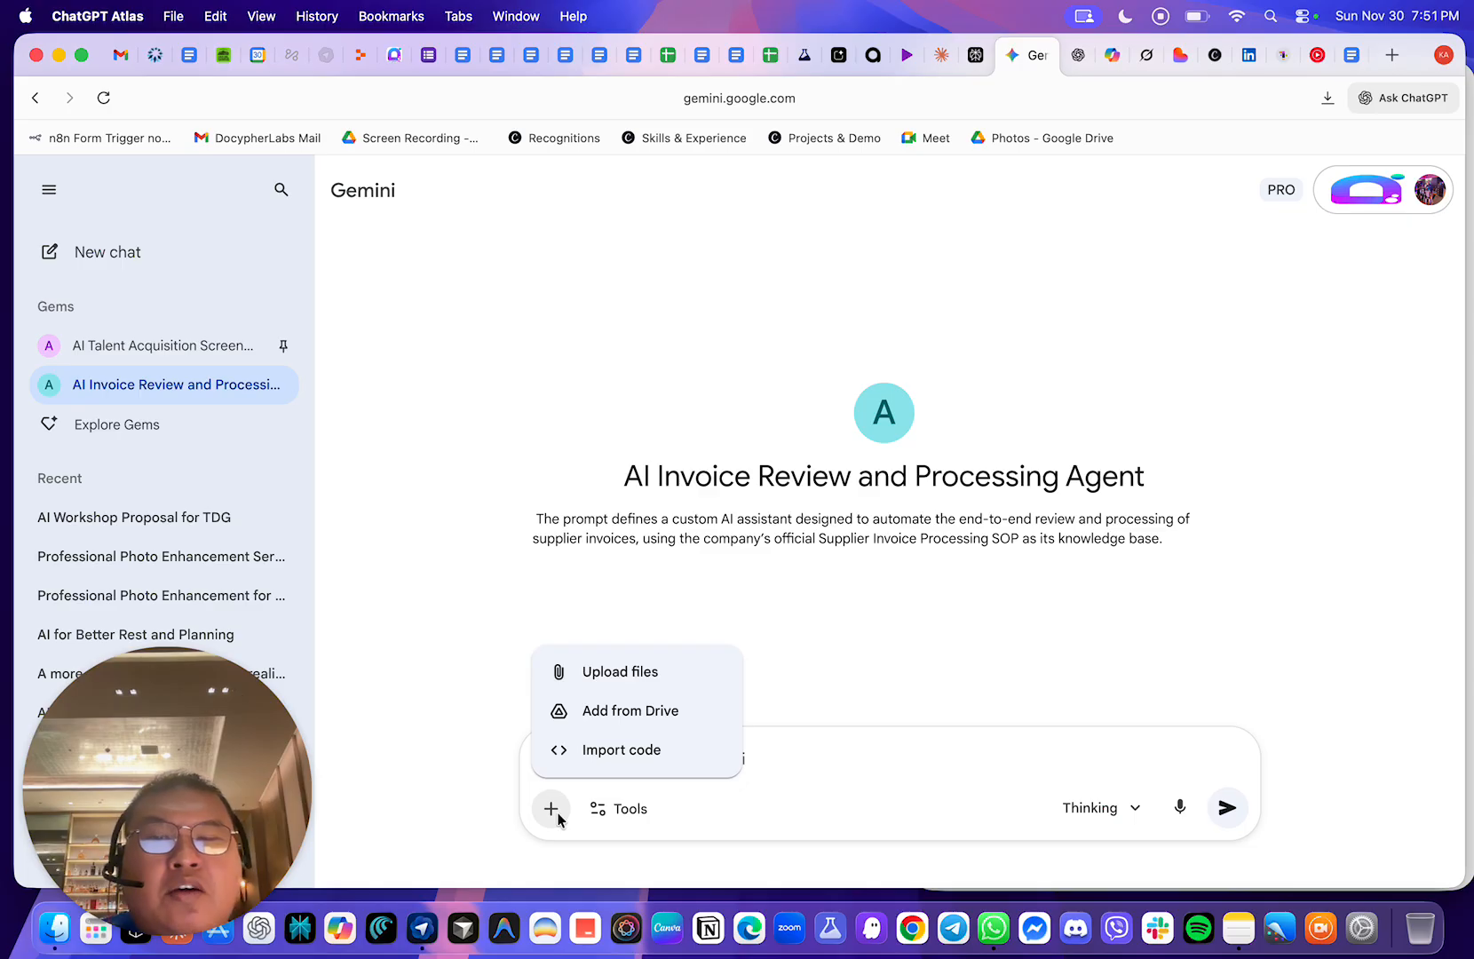
click(626, 673)
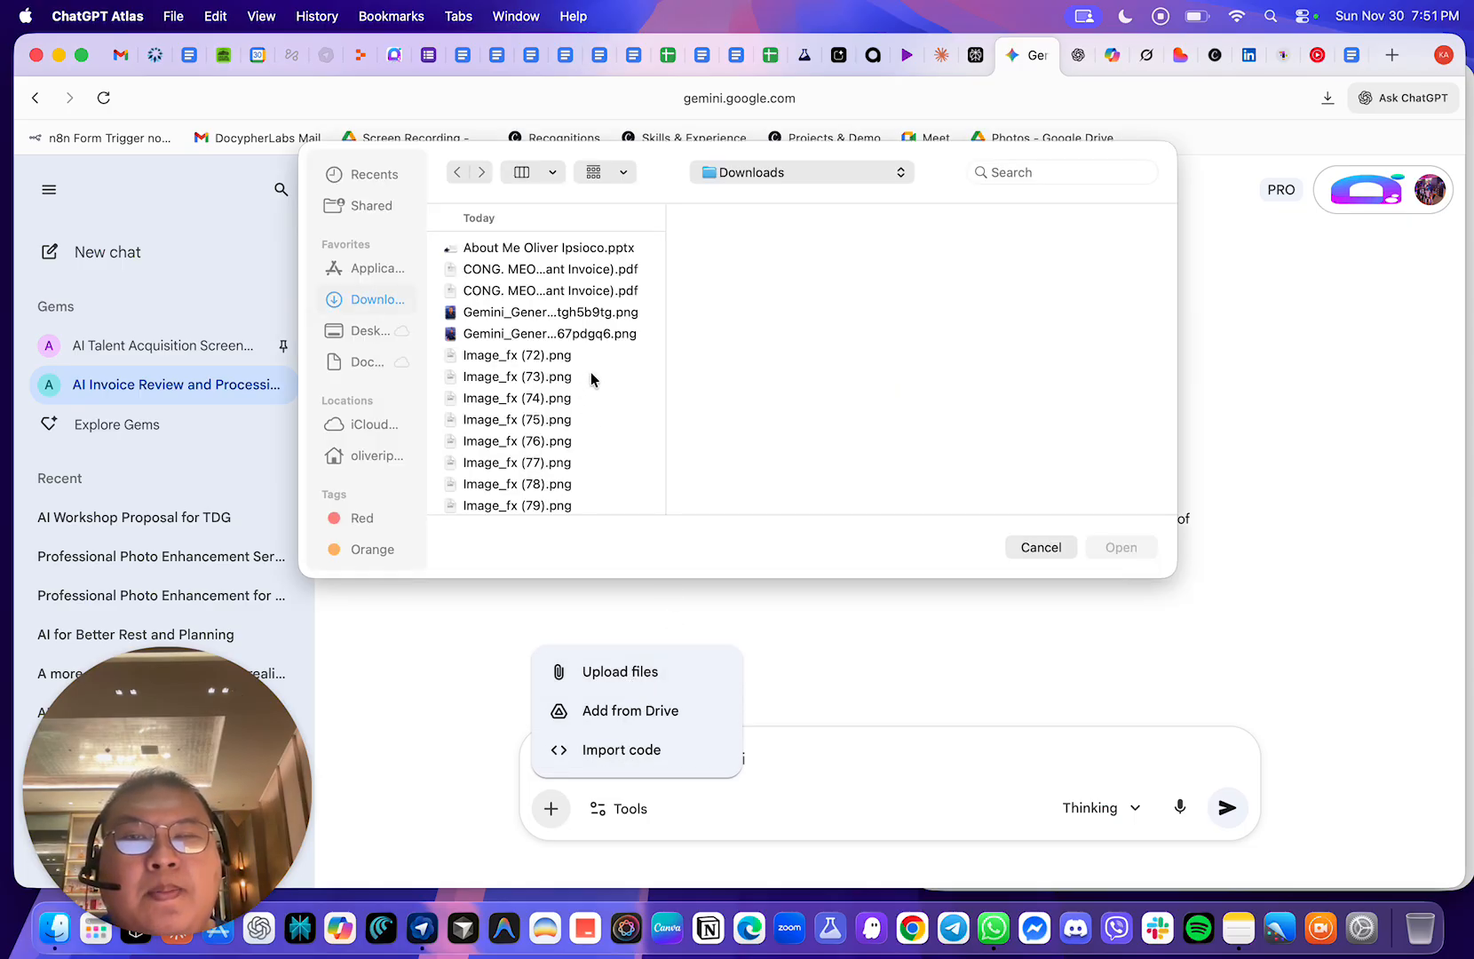
click(567, 293)
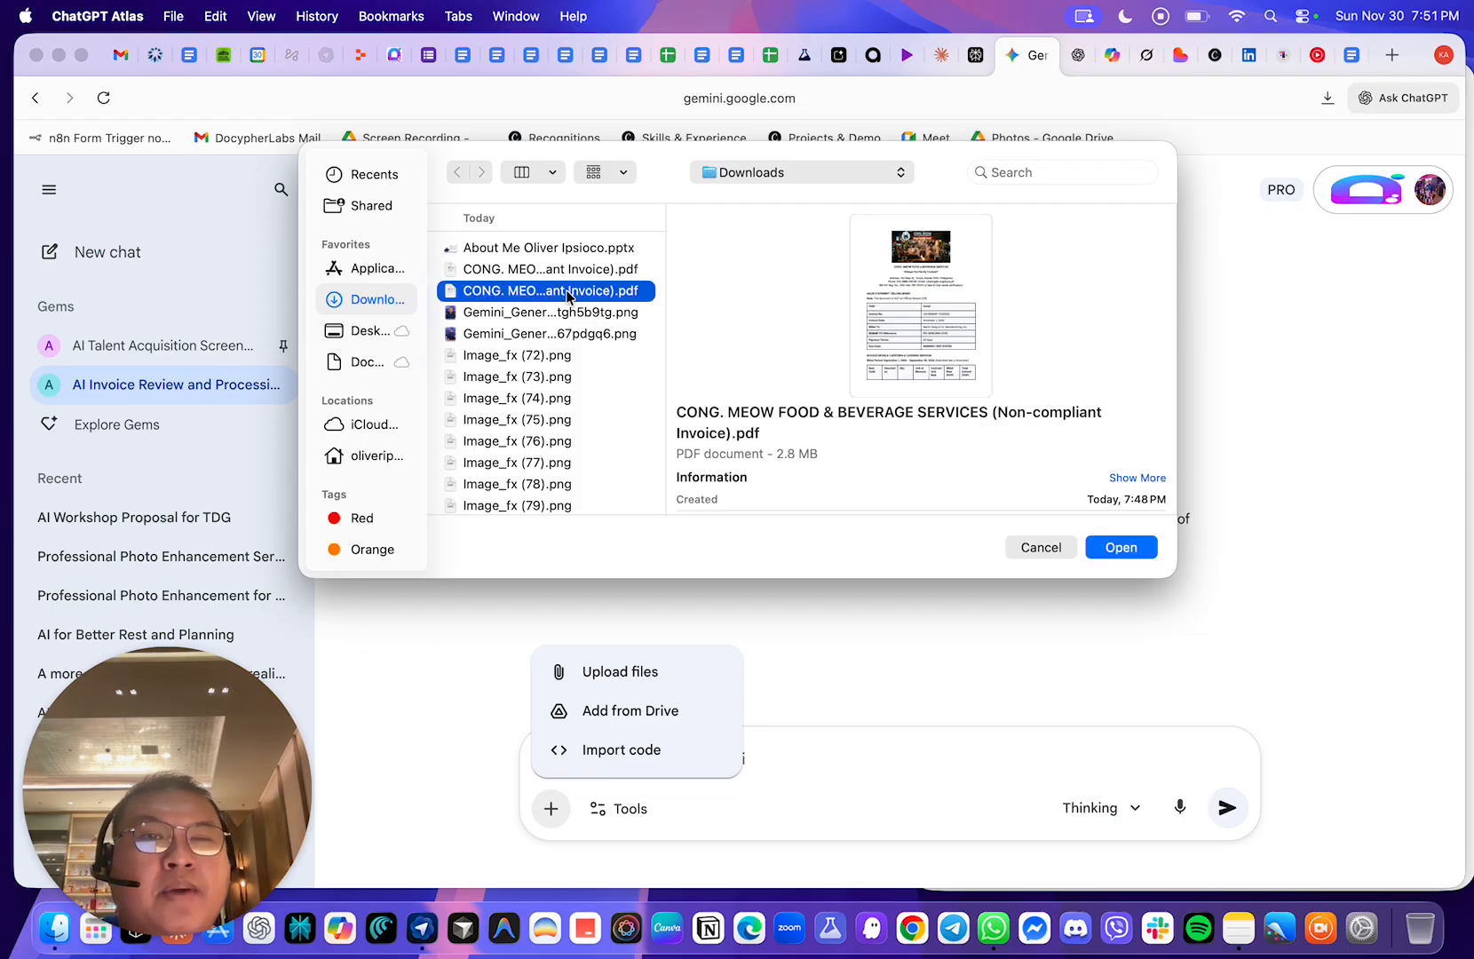
click(1117, 550)
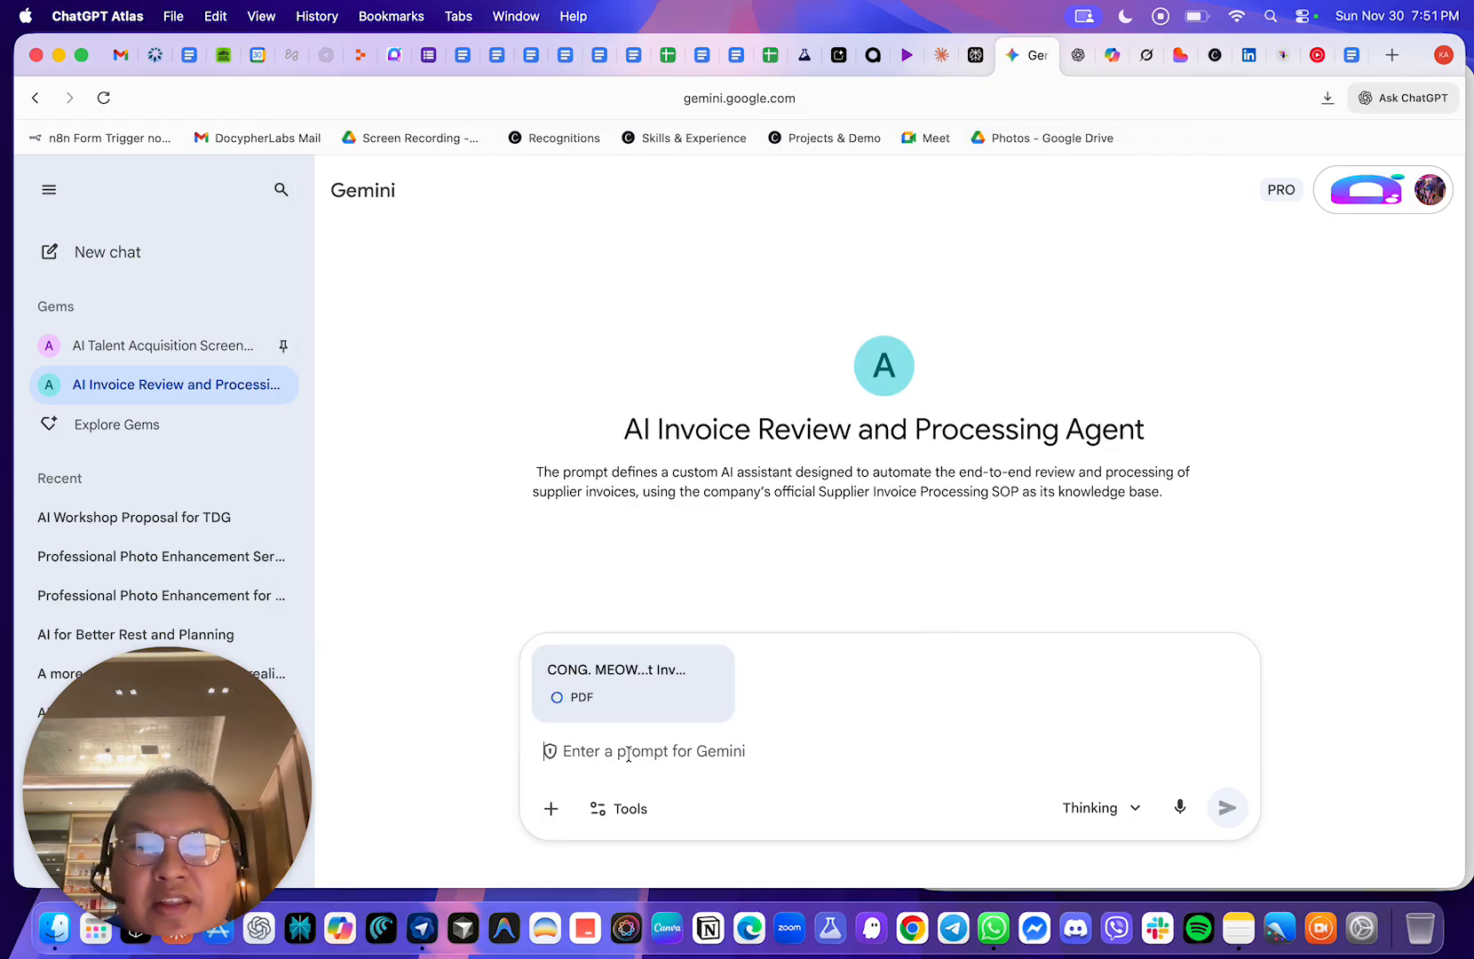
- Send the prompt "Can you review this invoice and confirm if this comply with our company policy?" with the attached invoice
text(Can you review this invoice and confirm if this comply with our company policy)
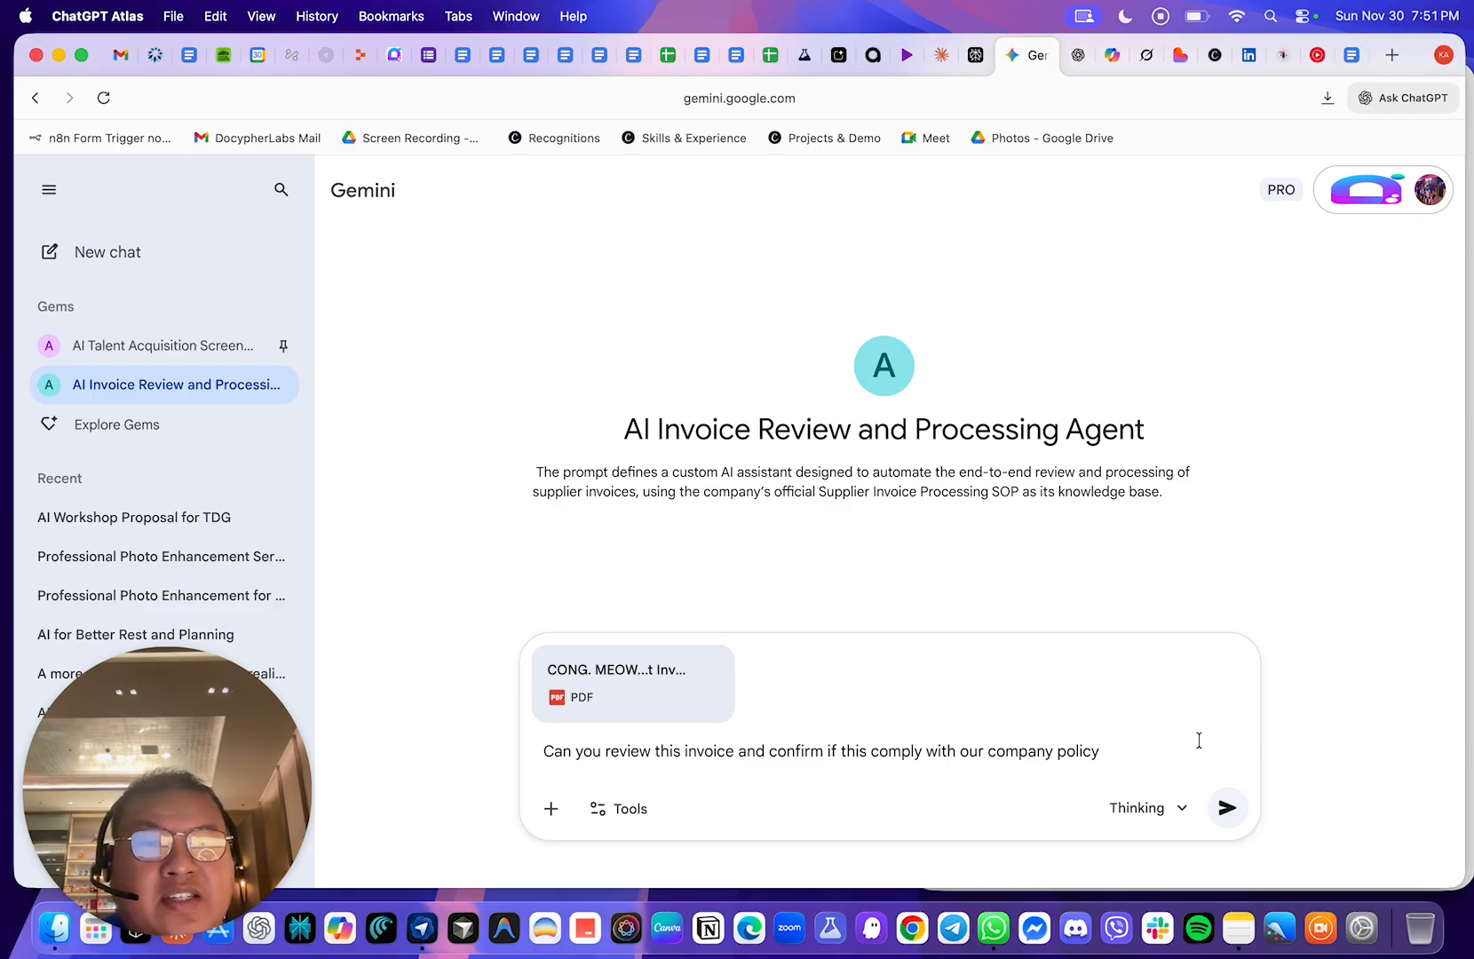
text(?)
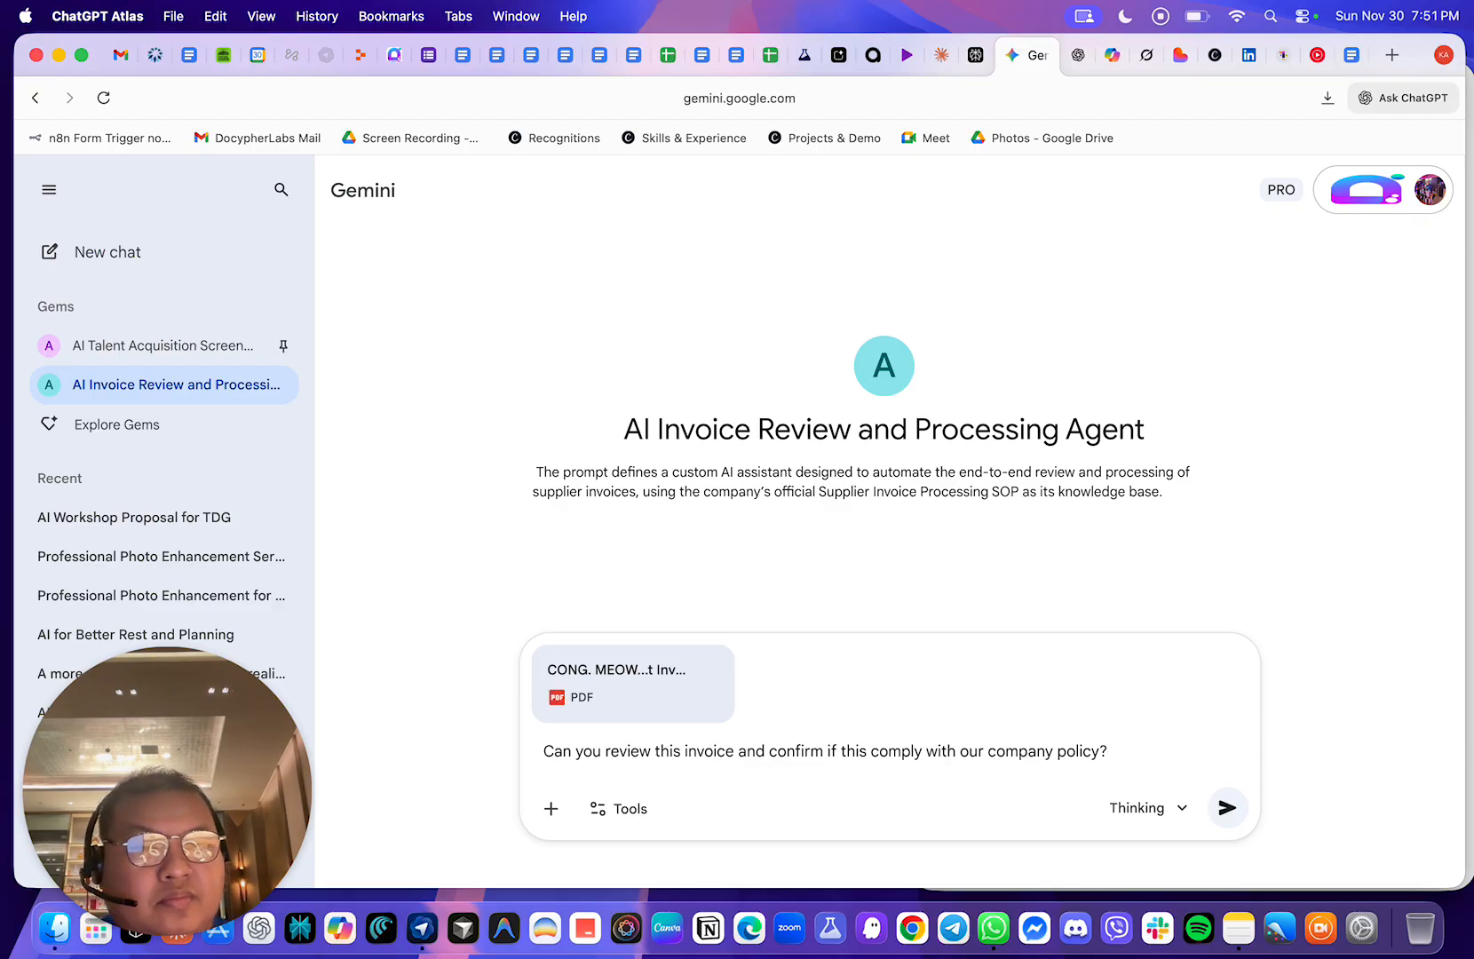
key(Return)
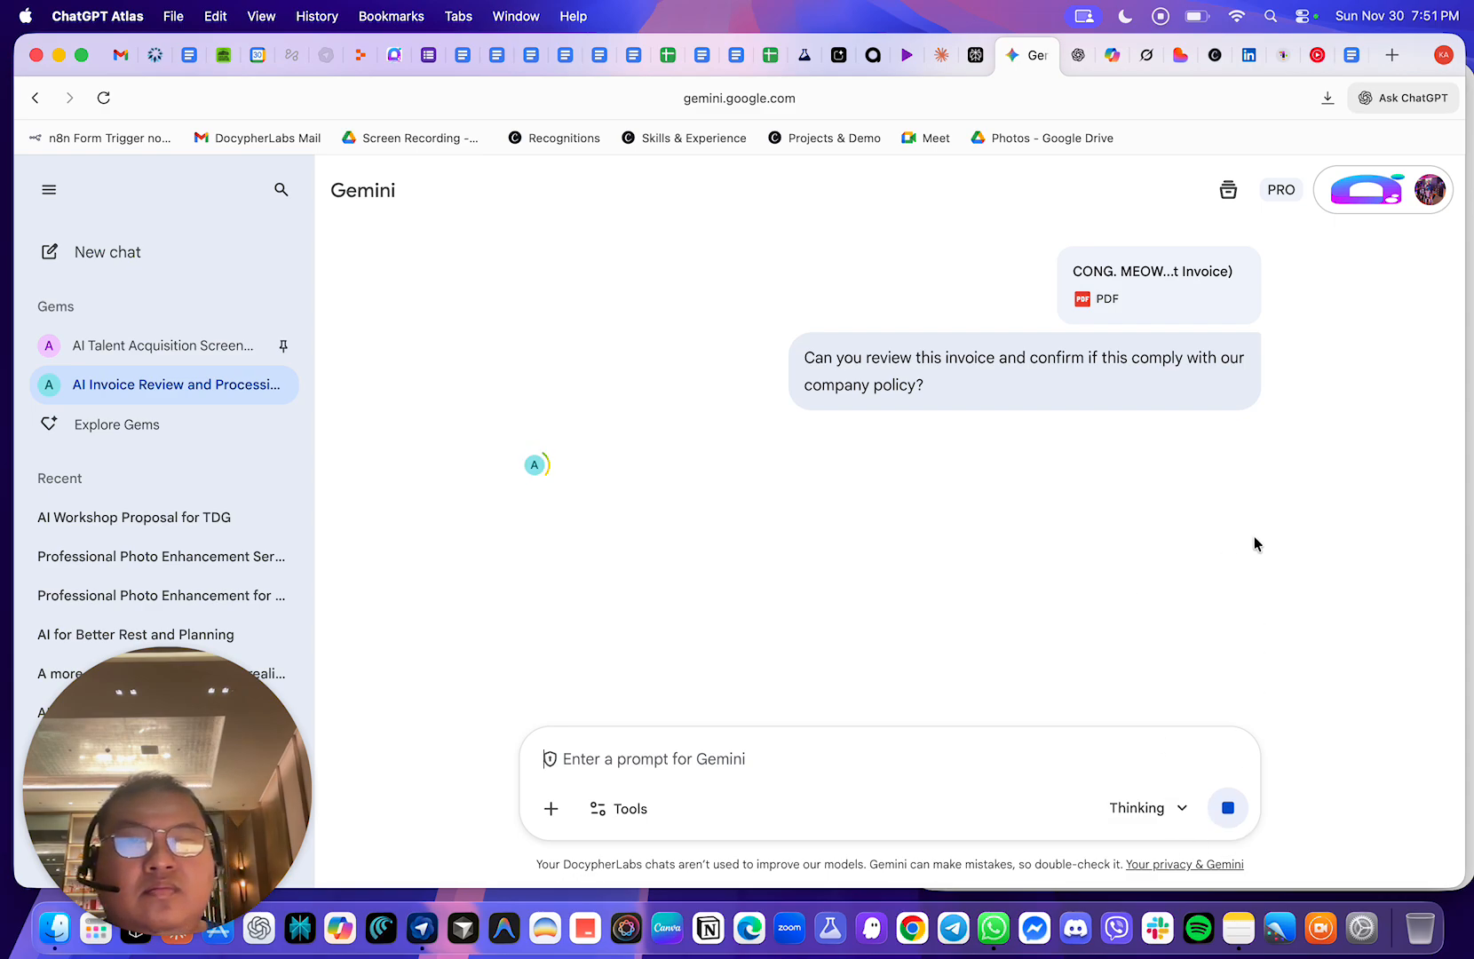
- Check which Gemini model is selected for the review, leaving the selection as it is
click(1182, 811)
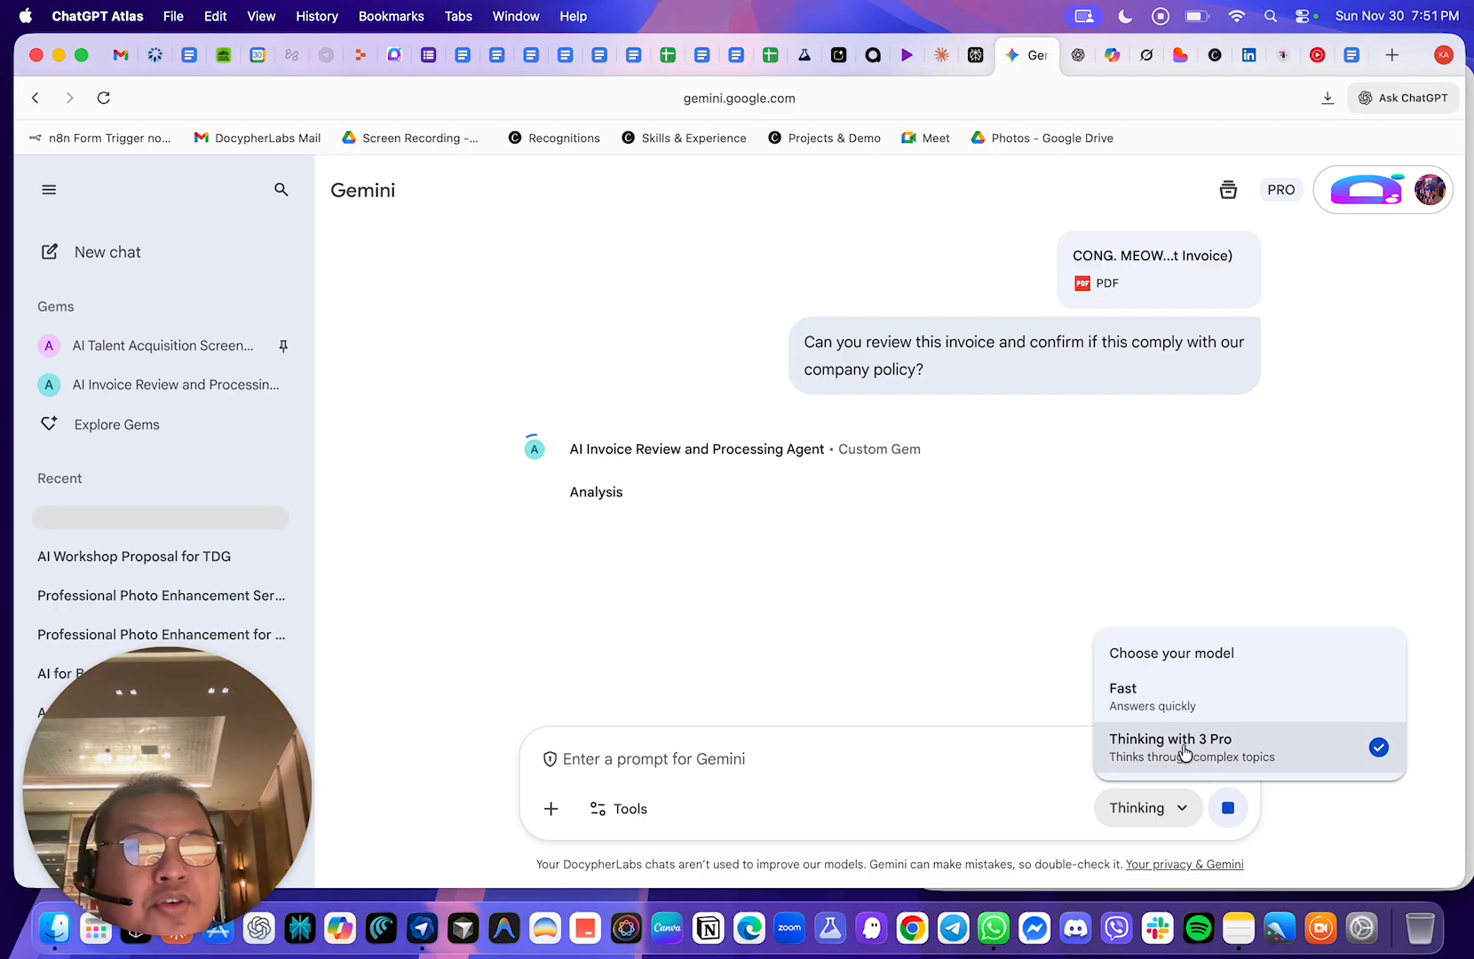
click(1348, 578)
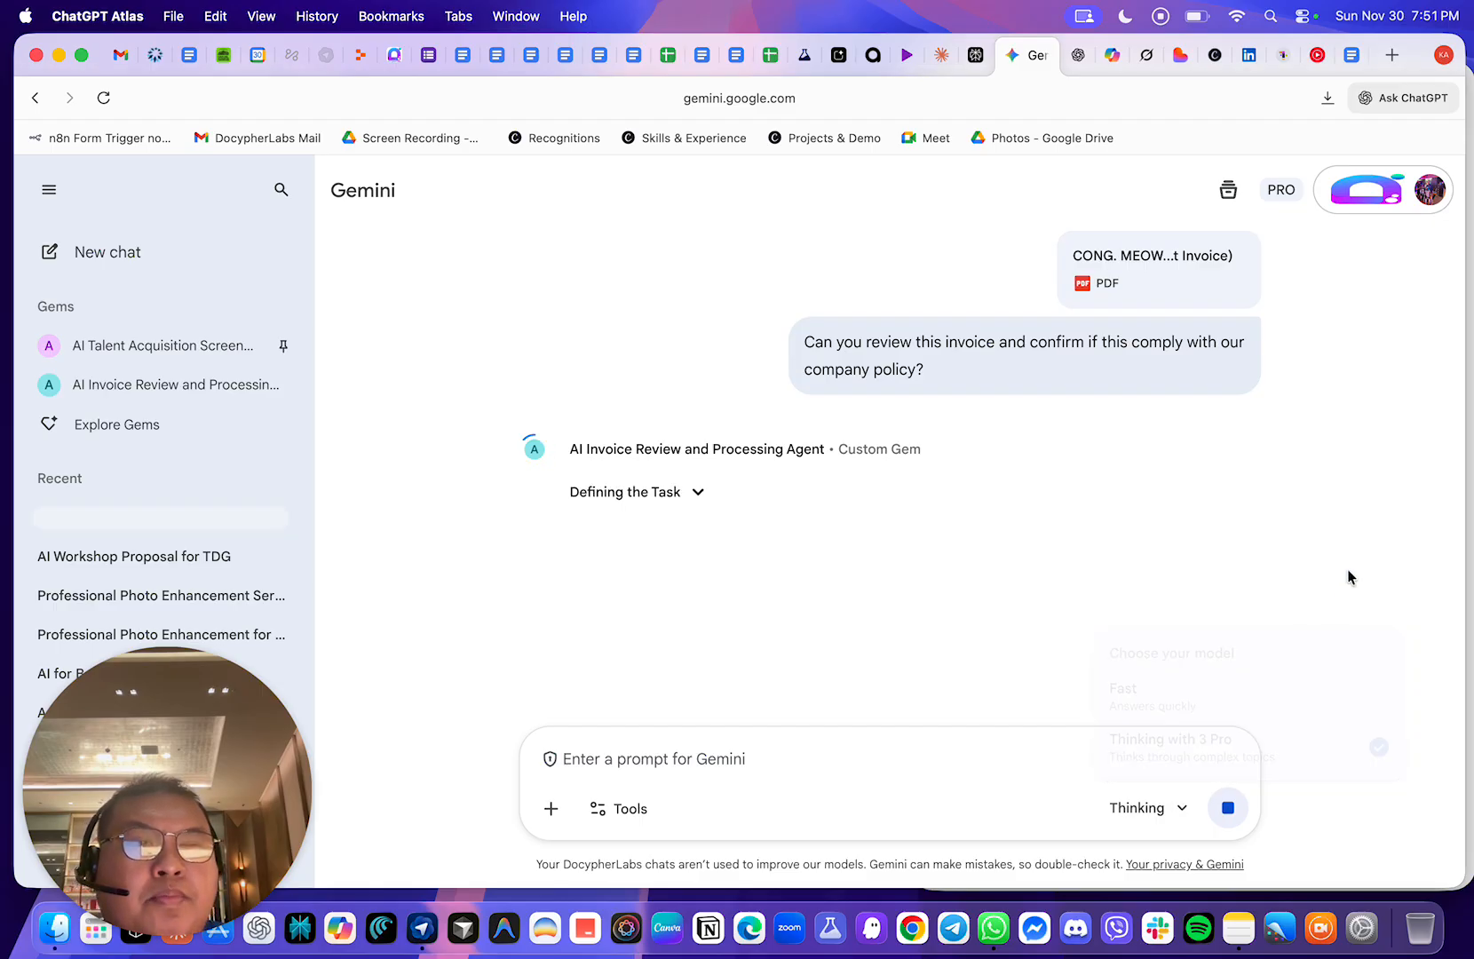
click(1158, 818)
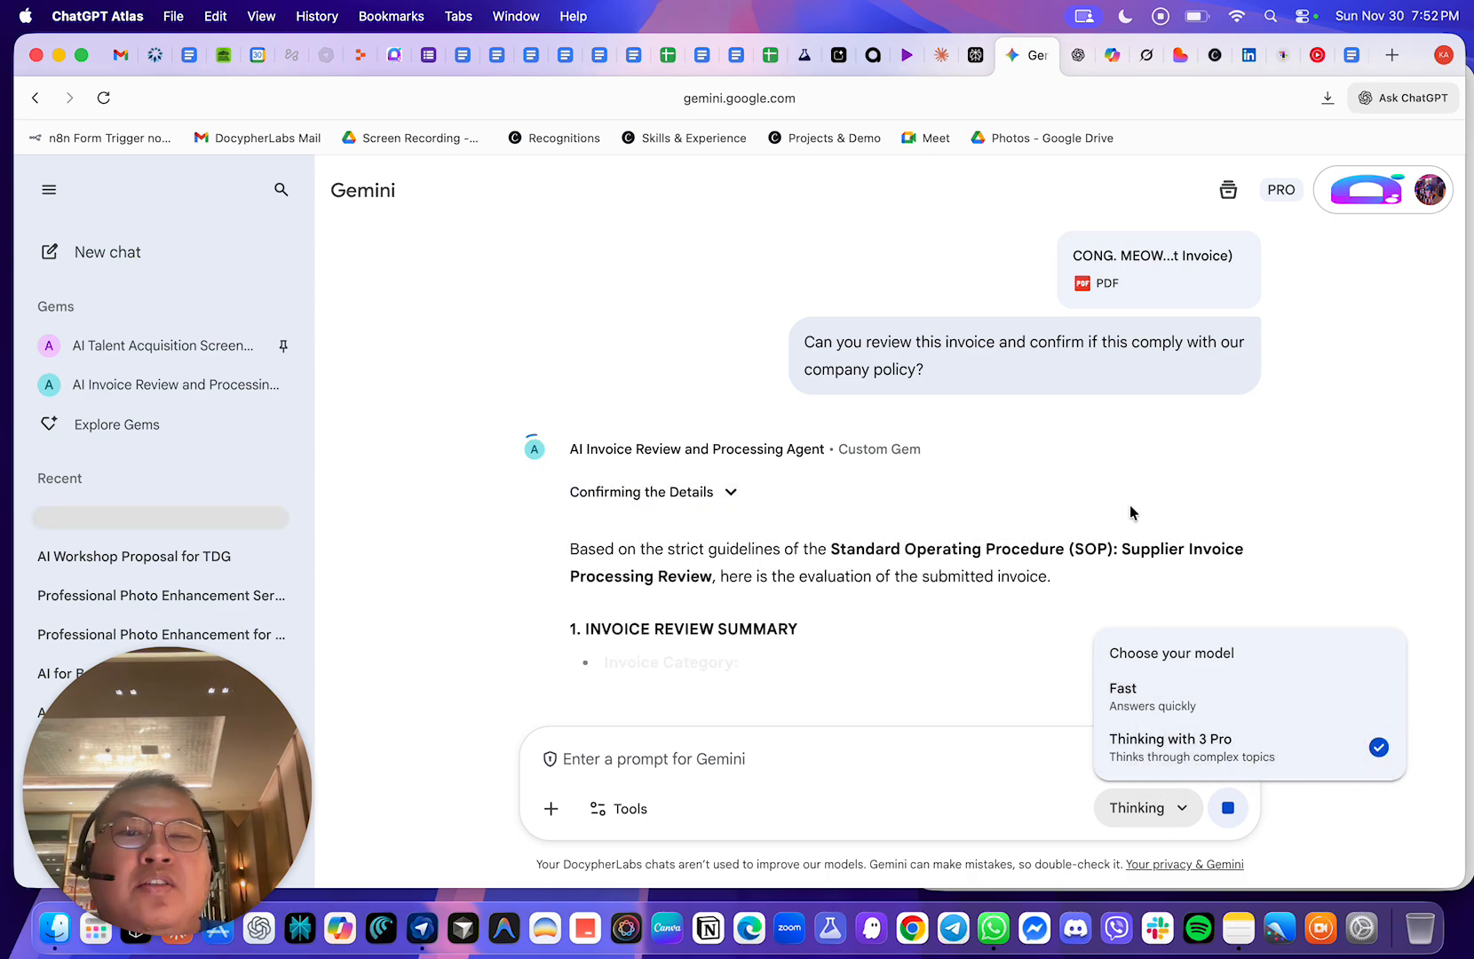
click(1160, 494)
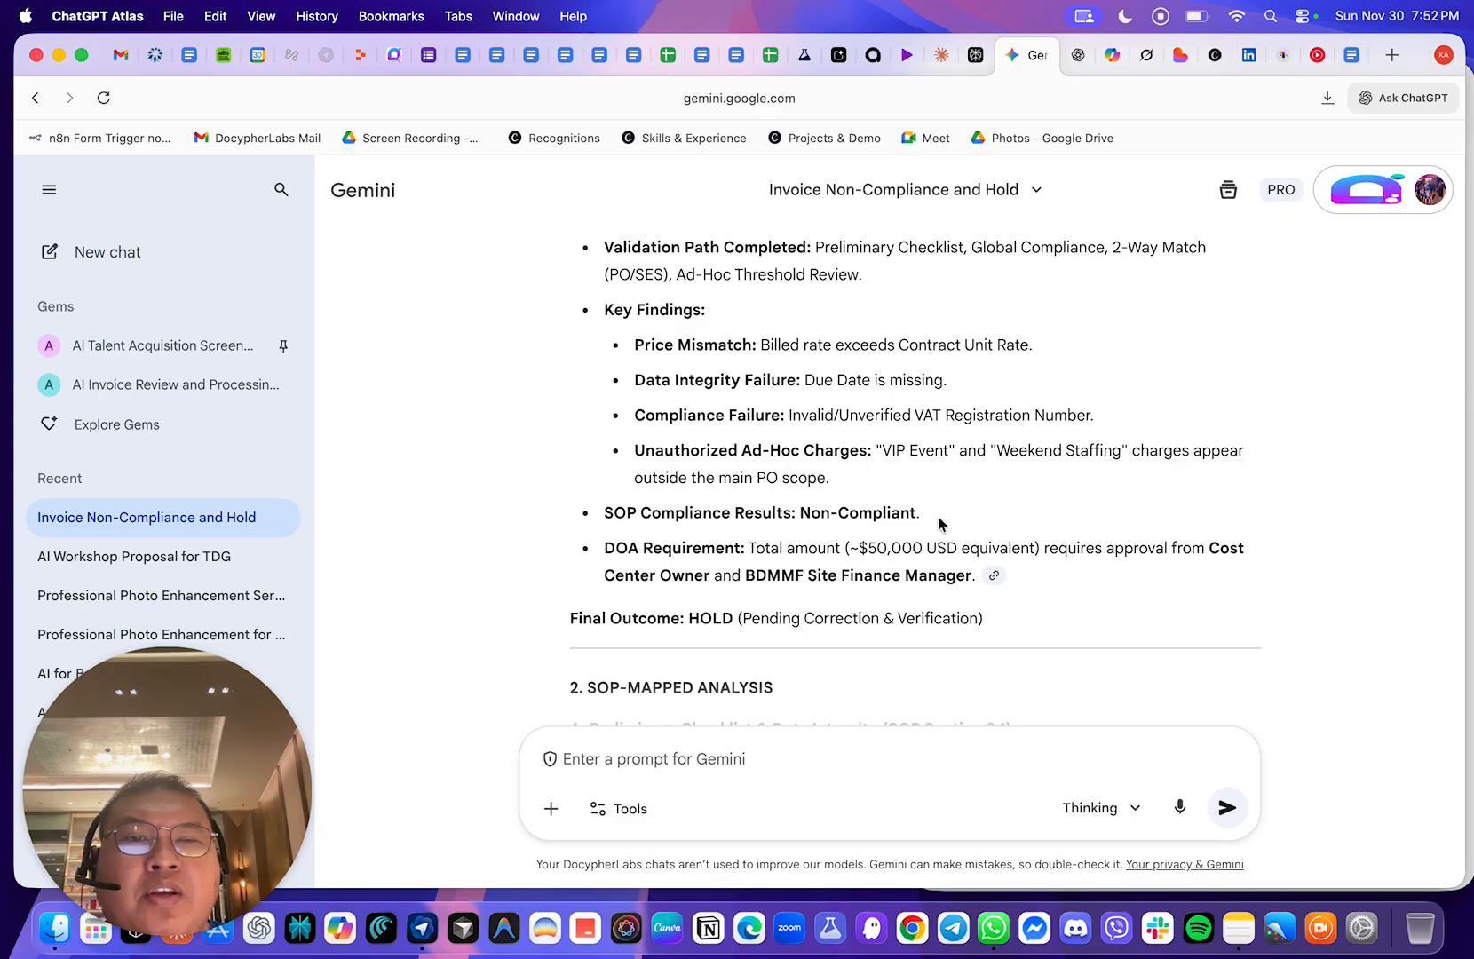
- Examine the SOP compliance results, DOA requirement and final outcome in Gemini's invoice review summary
drag(934, 517, 588, 517)
scroll(707, 508, down, 2)
click(635, 463)
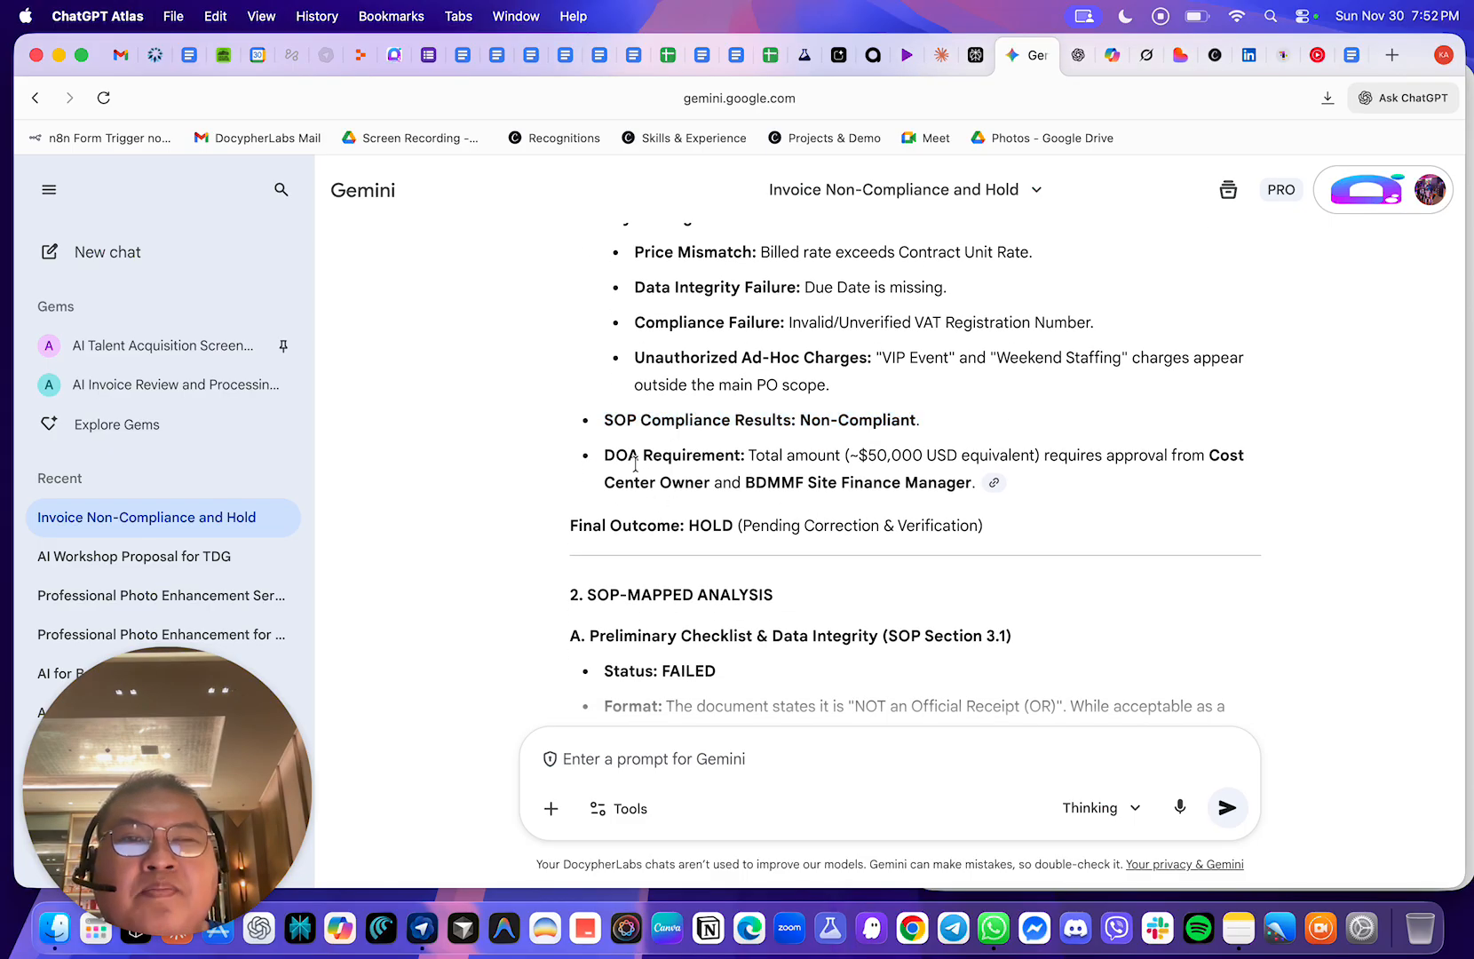
drag(600, 467, 1259, 475)
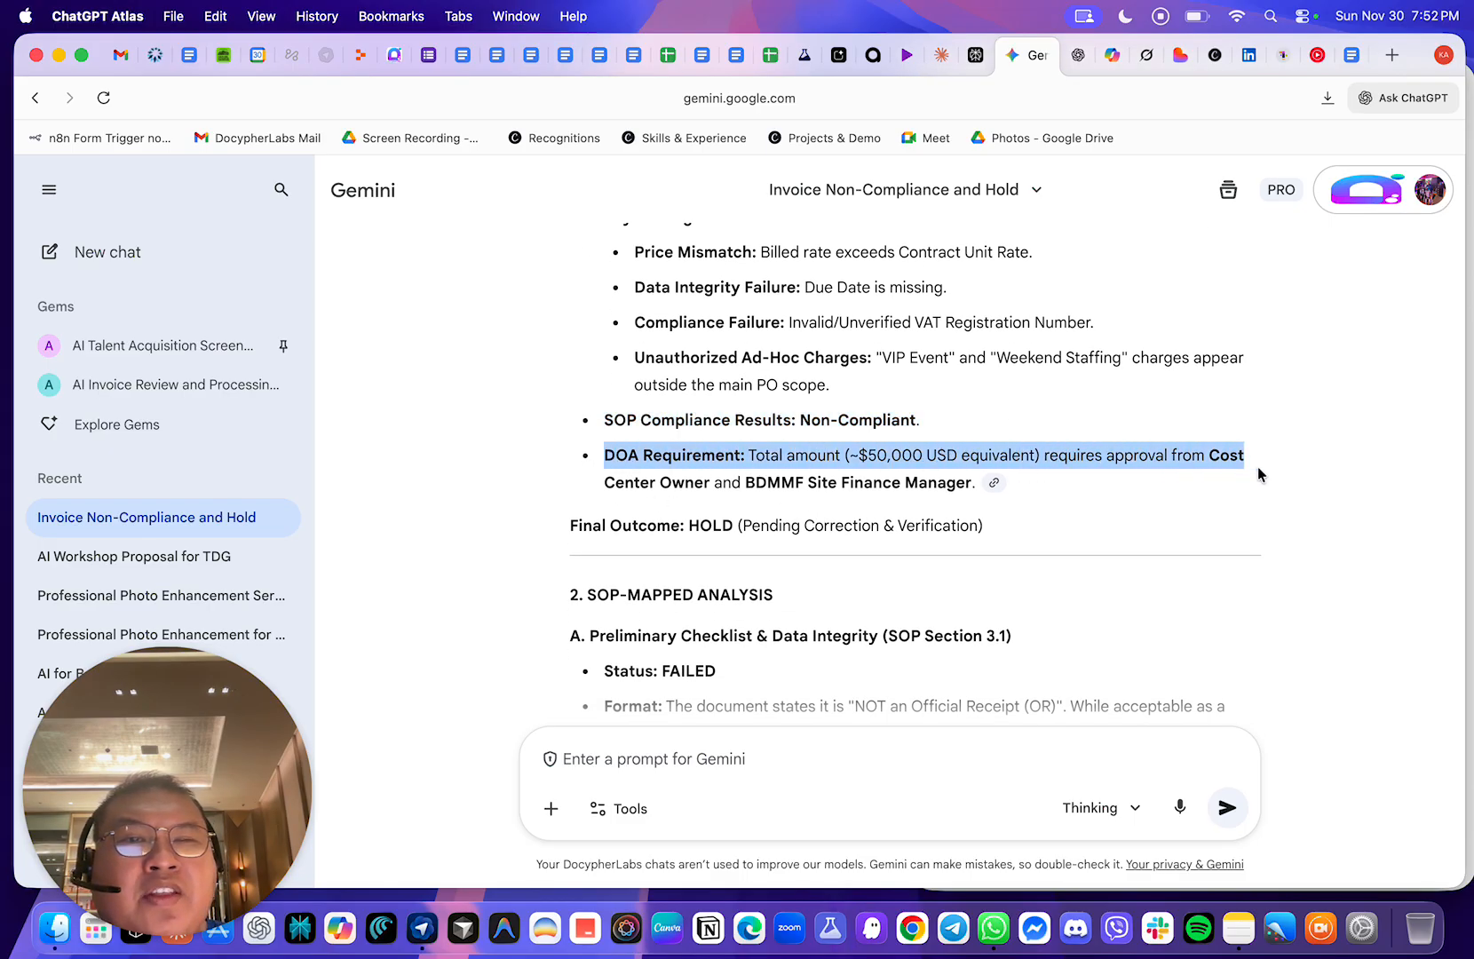
click(1061, 471)
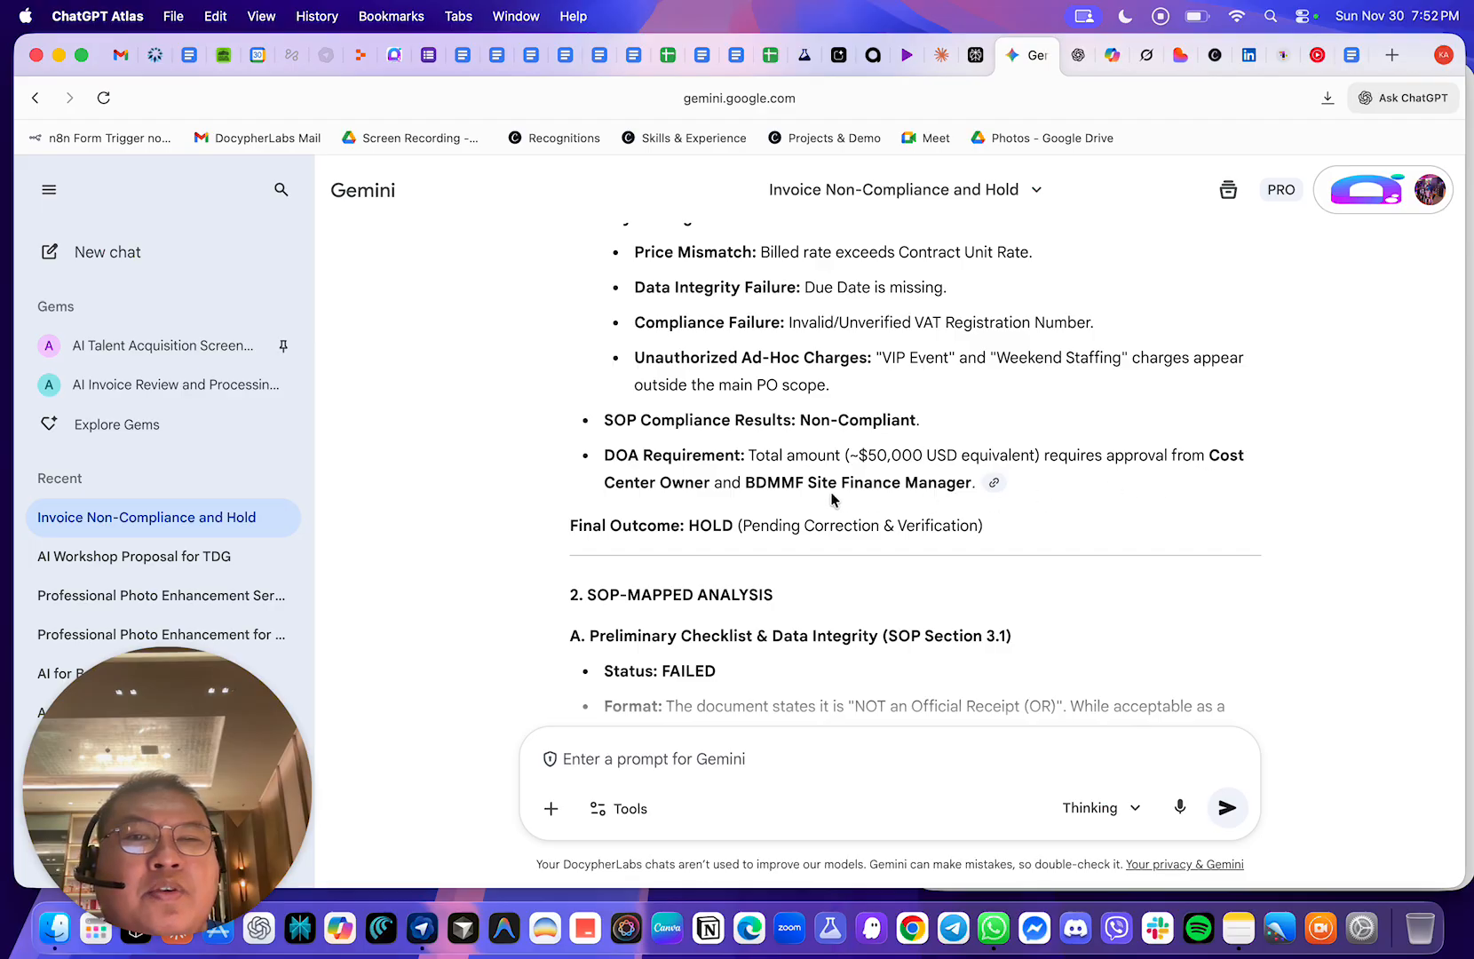
drag(1059, 490, 608, 462)
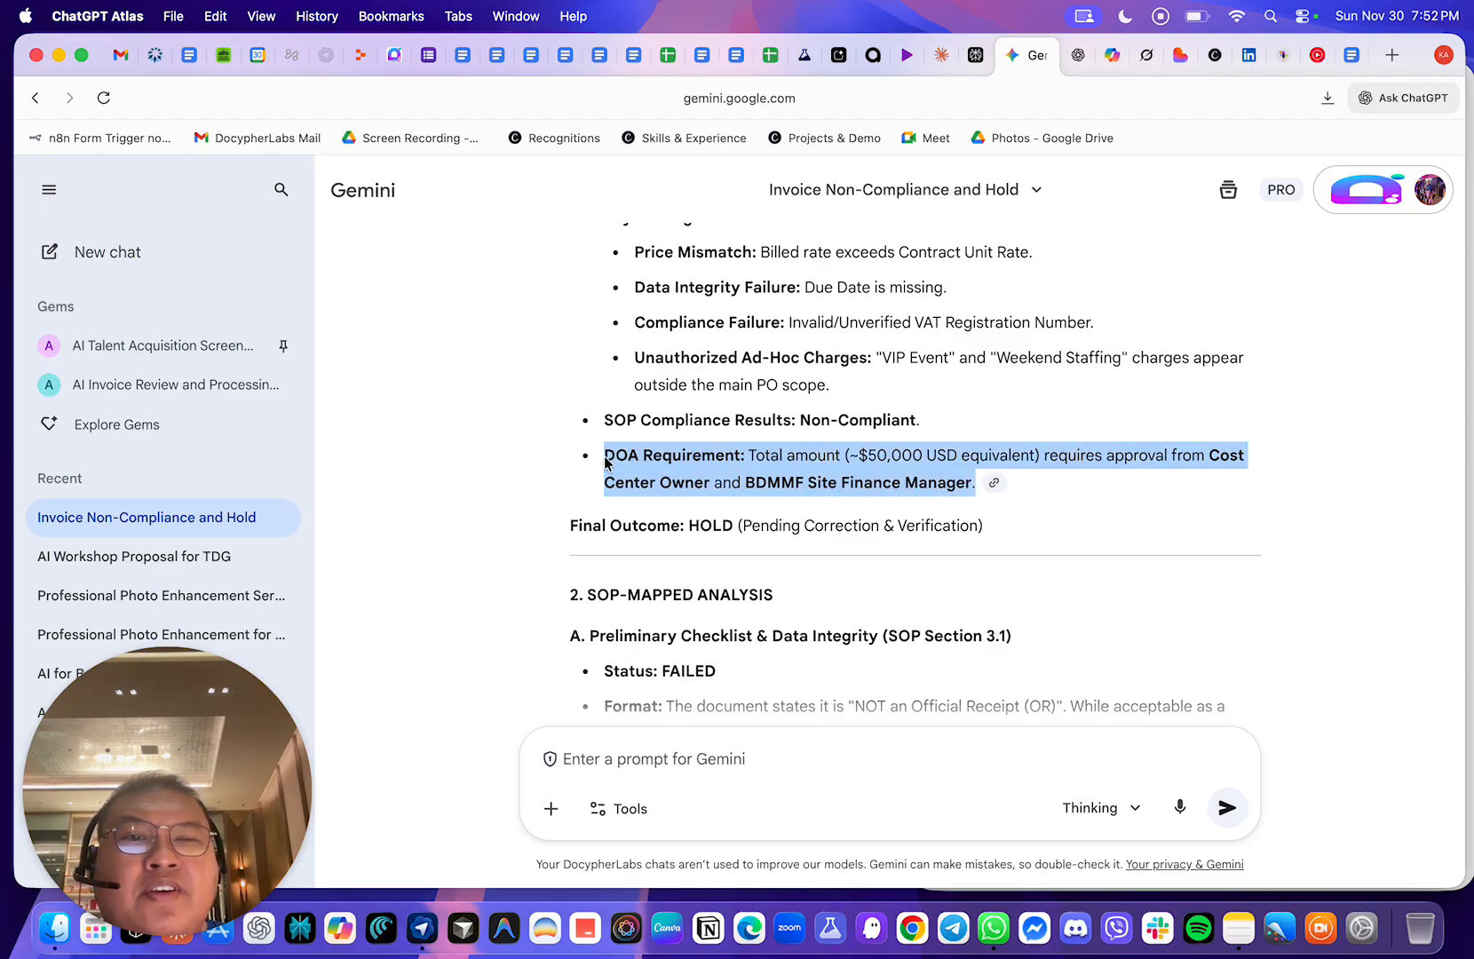
scroll(866, 471, down, 1)
drag(873, 470, 884, 468)
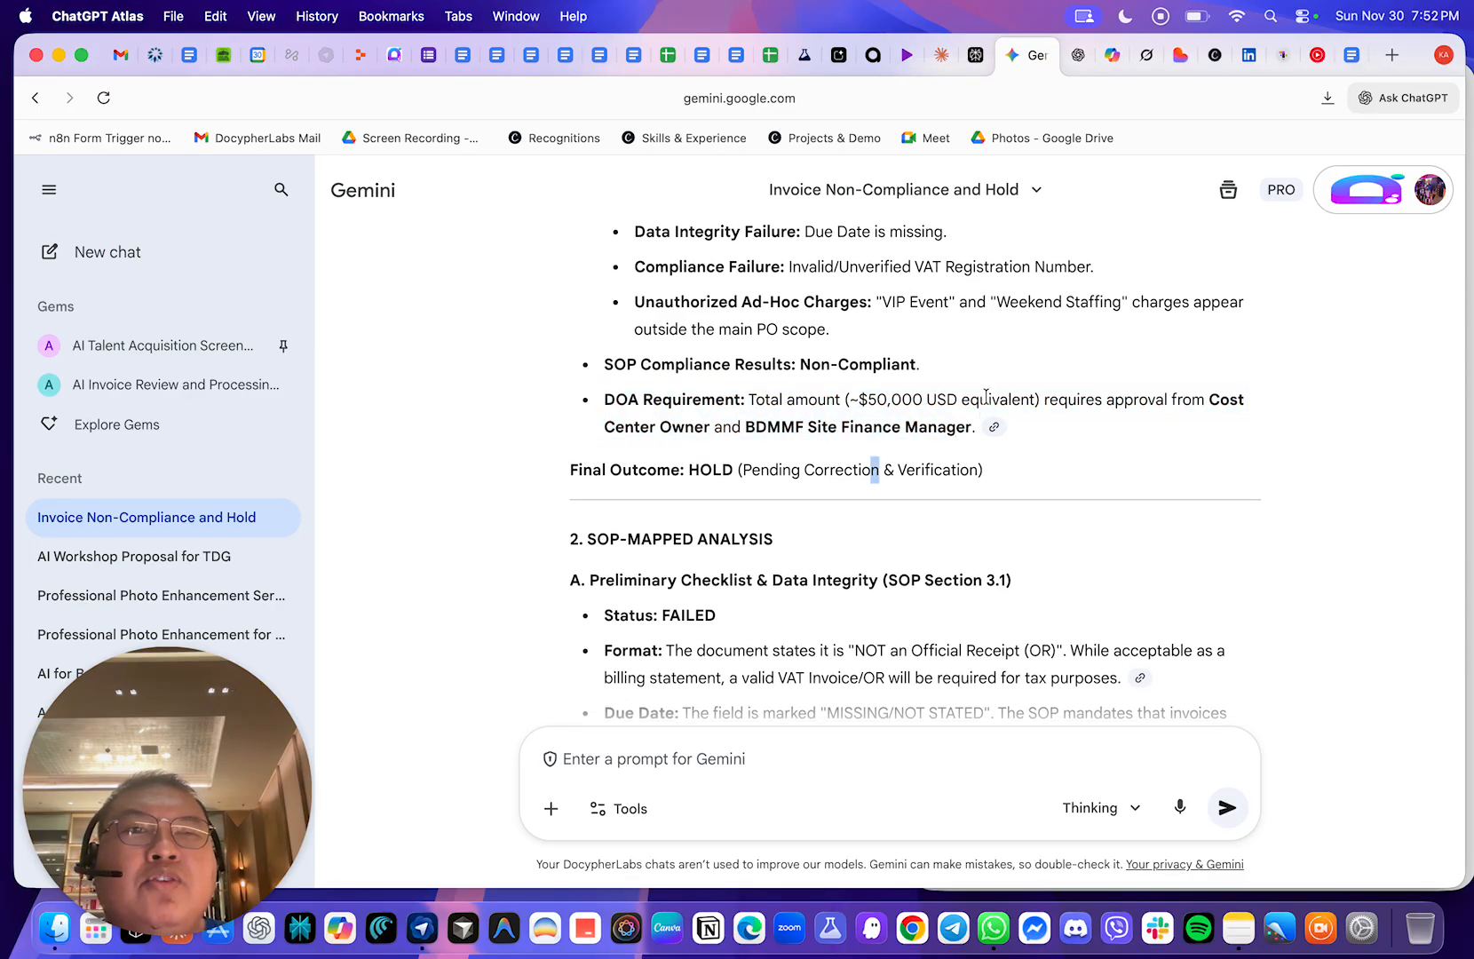
- Glance at the ChatGPT review, return to Gemini and examine the Preliminary Checklist & Data Integrity part of its SOP-mapped analysis
click(1076, 56)
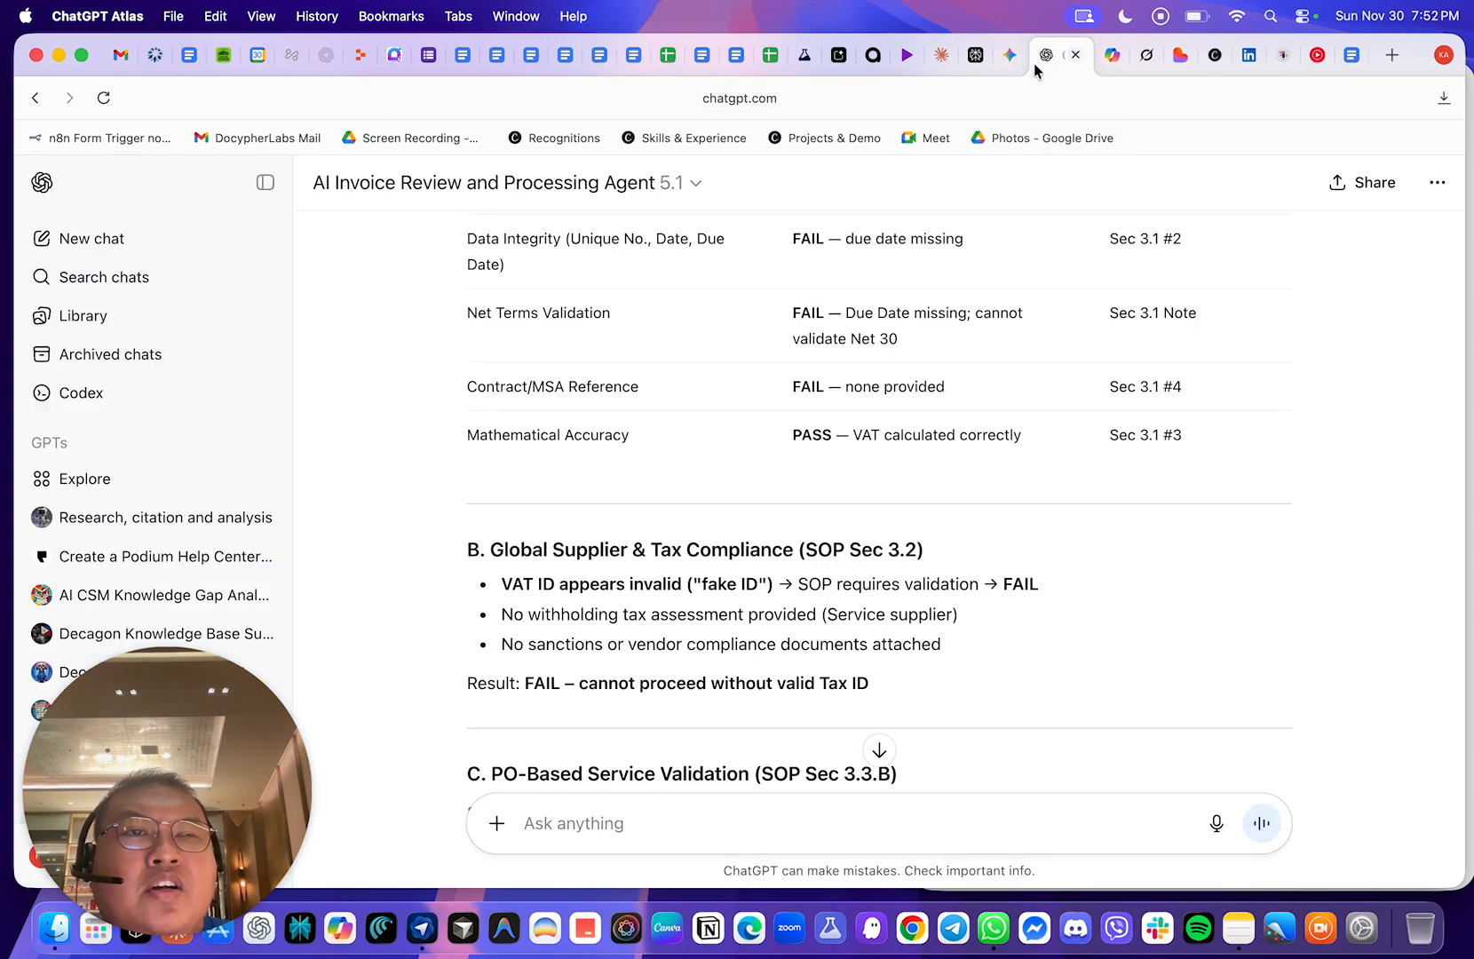
click(1011, 55)
scroll(995, 506, down, 3)
click(610, 434)
drag(584, 396, 674, 392)
scroll(841, 421, down, 2)
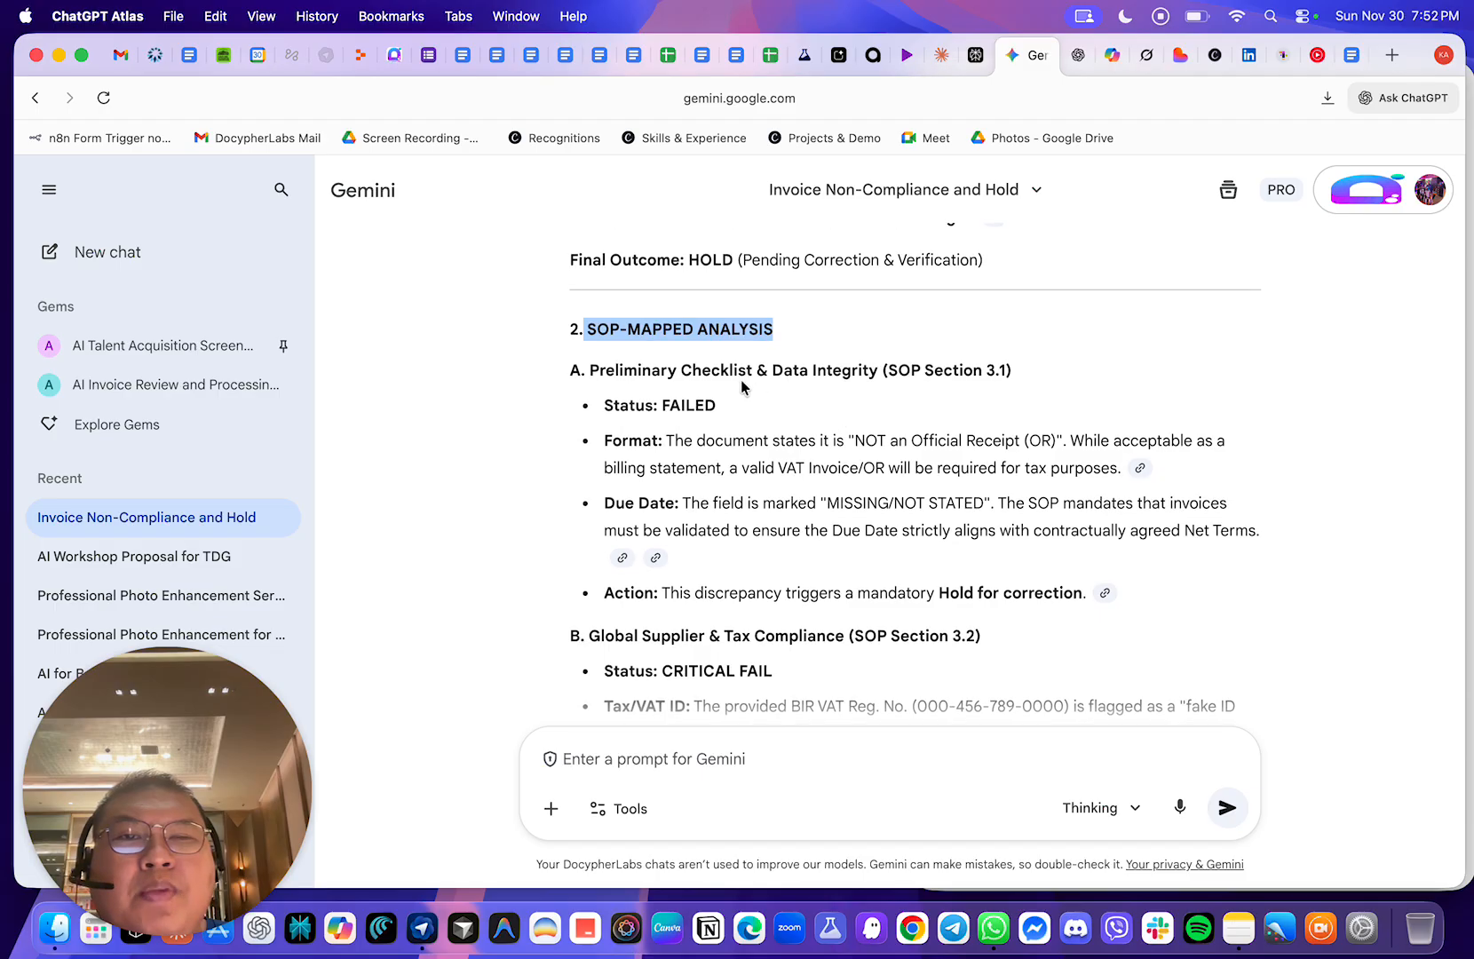
scroll(822, 428, down, 1)
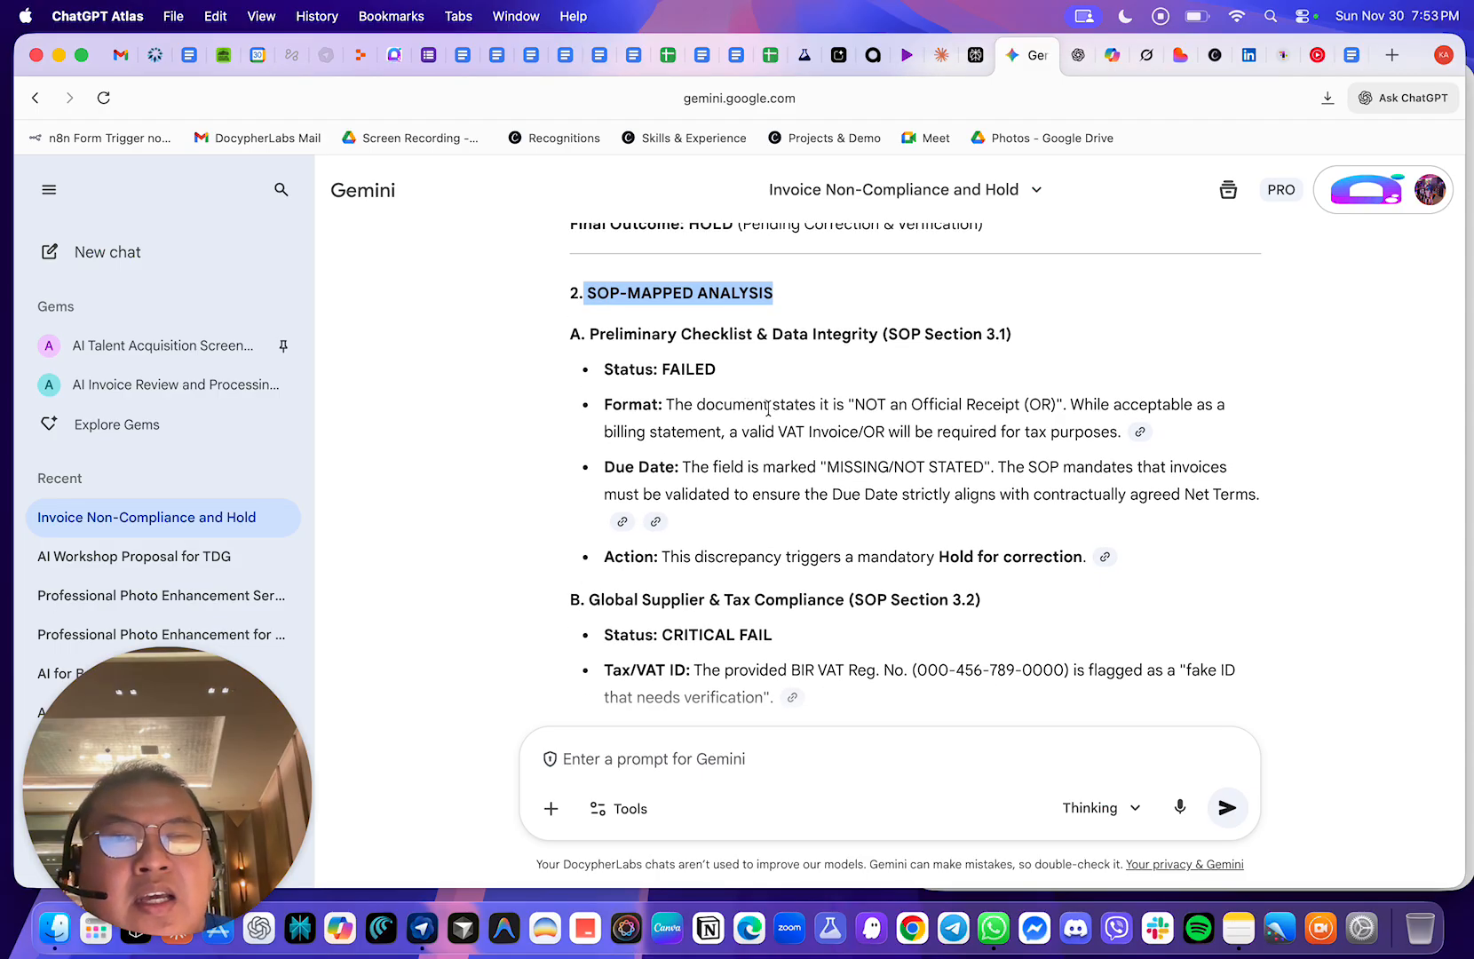
scroll(768, 407, down, 1)
scroll(753, 408, down, 2)
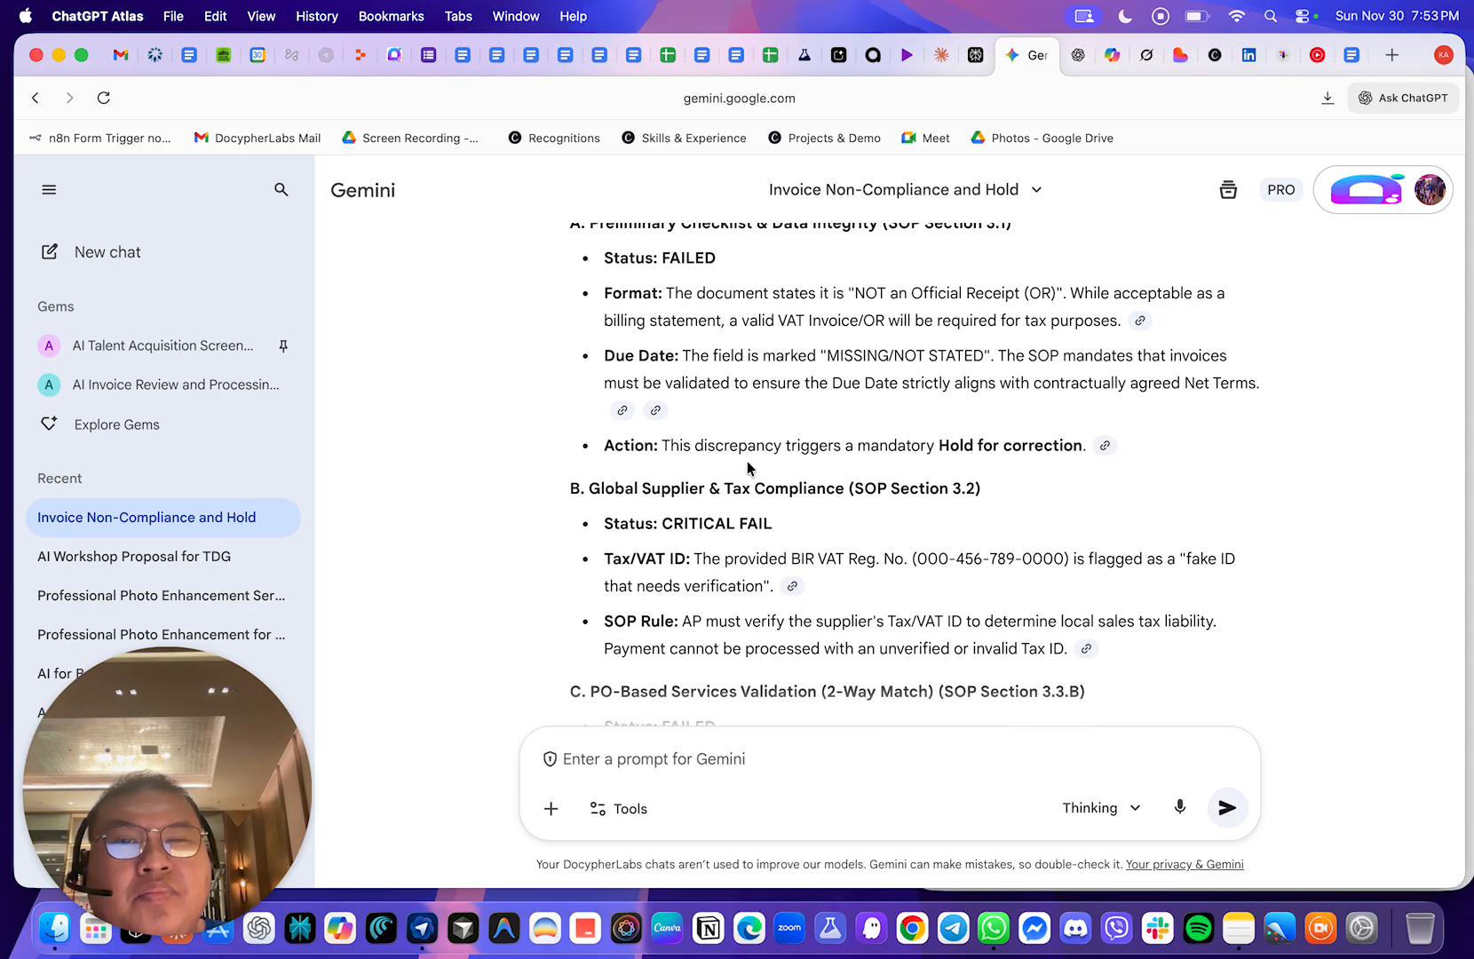
- Examine the Global Supplier & Tax Compliance and PO-Based Services Validation sections of Gemini's SOP-mapped analysis
drag(1004, 501, 551, 494)
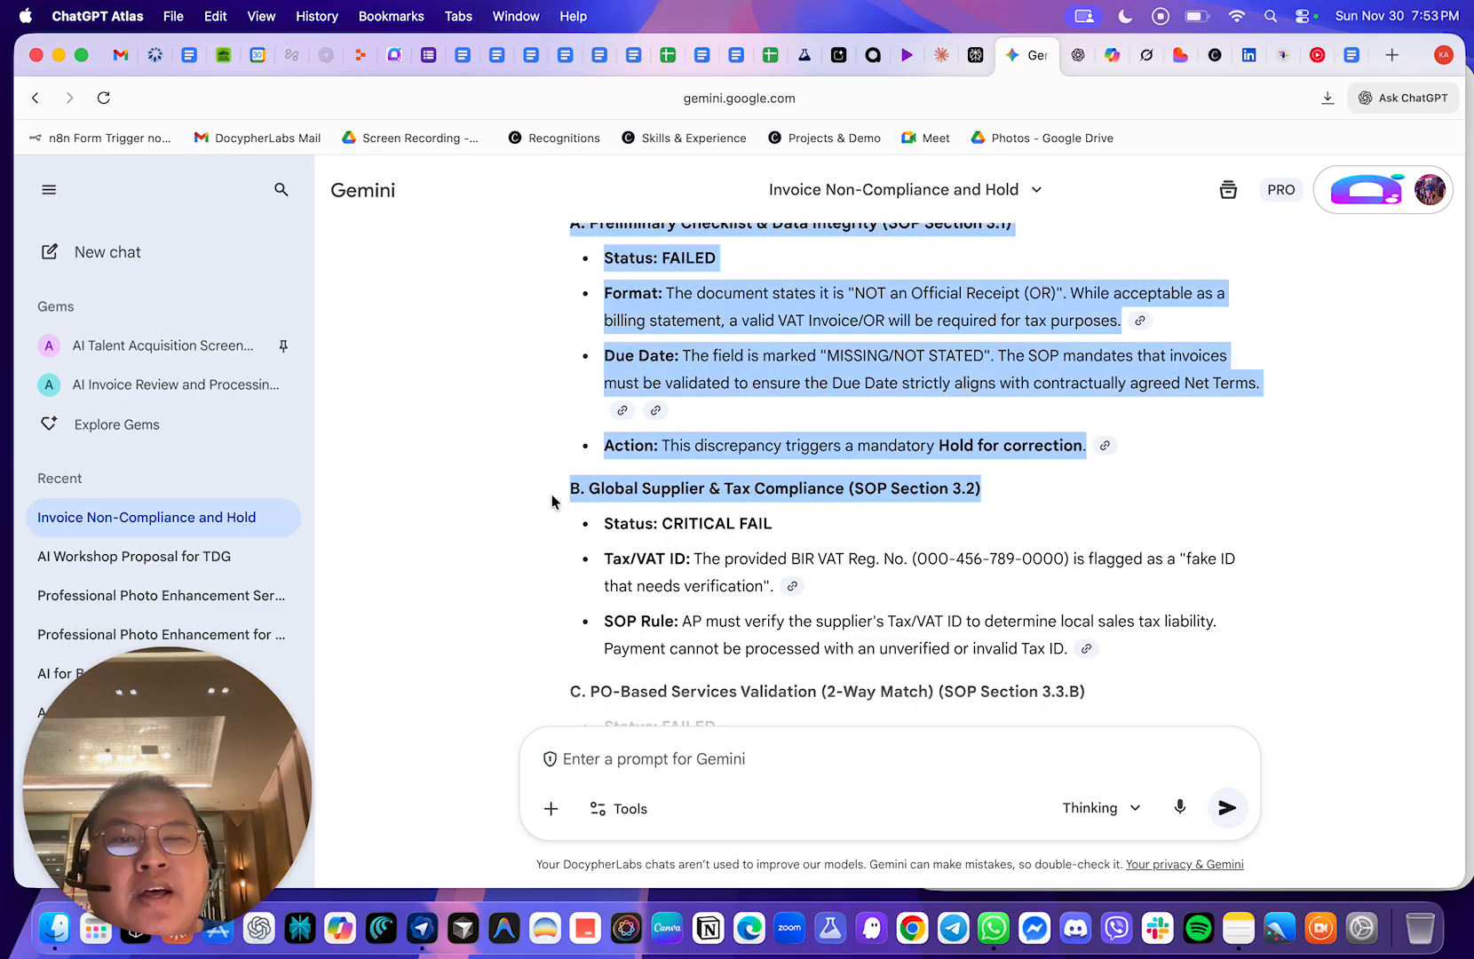
click(770, 511)
scroll(772, 513, down, 4)
scroll(772, 514, down, 4)
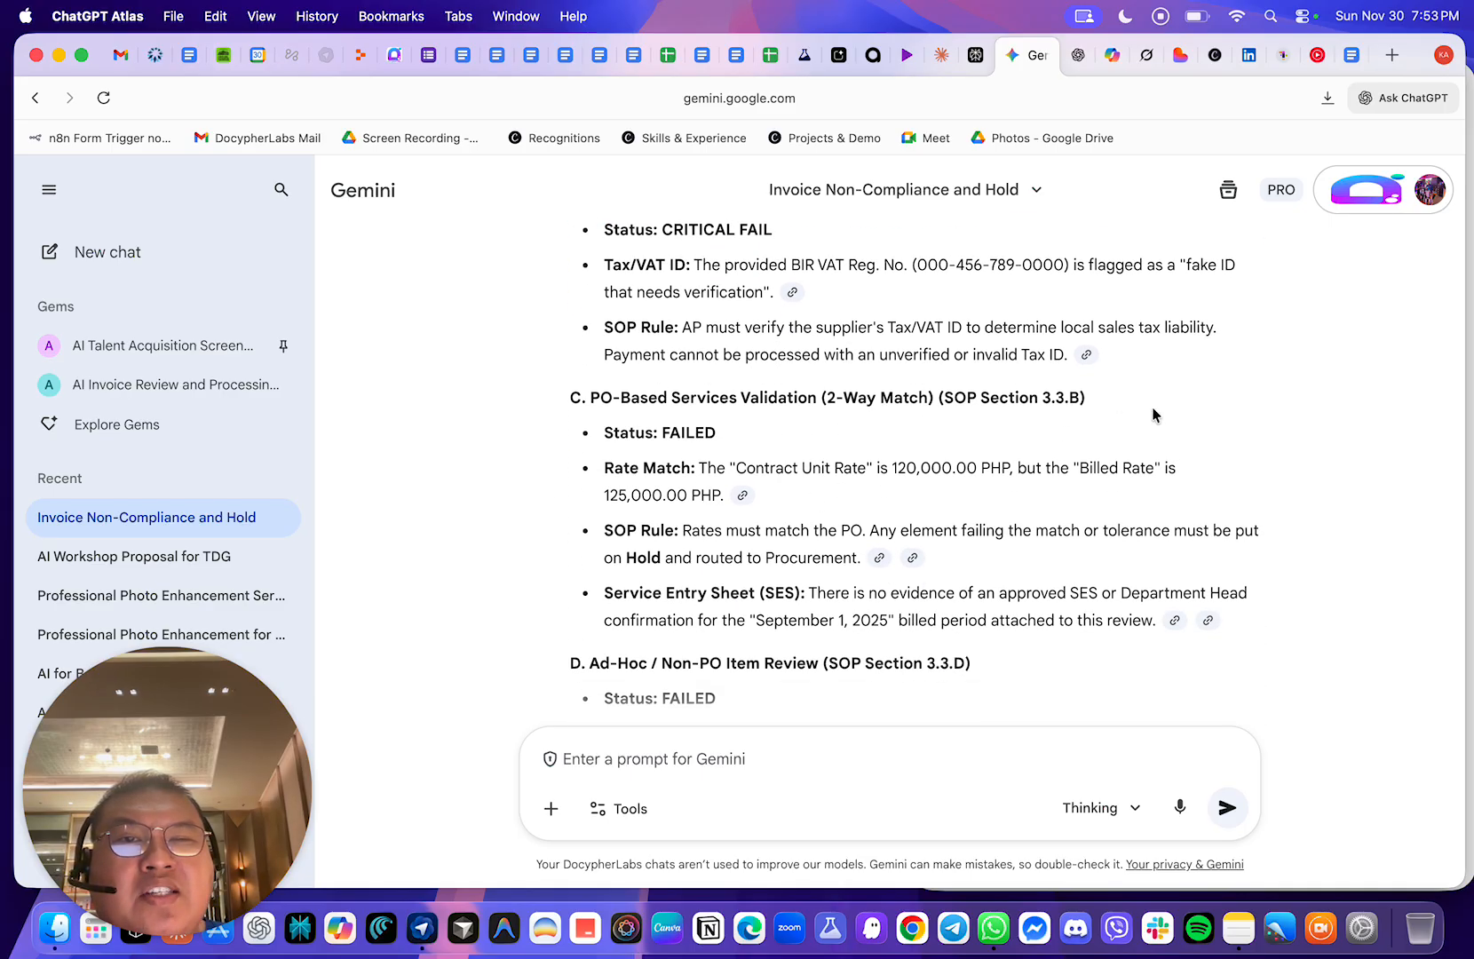
drag(1157, 417, 576, 396)
click(897, 473)
scroll(880, 500, down, 6)
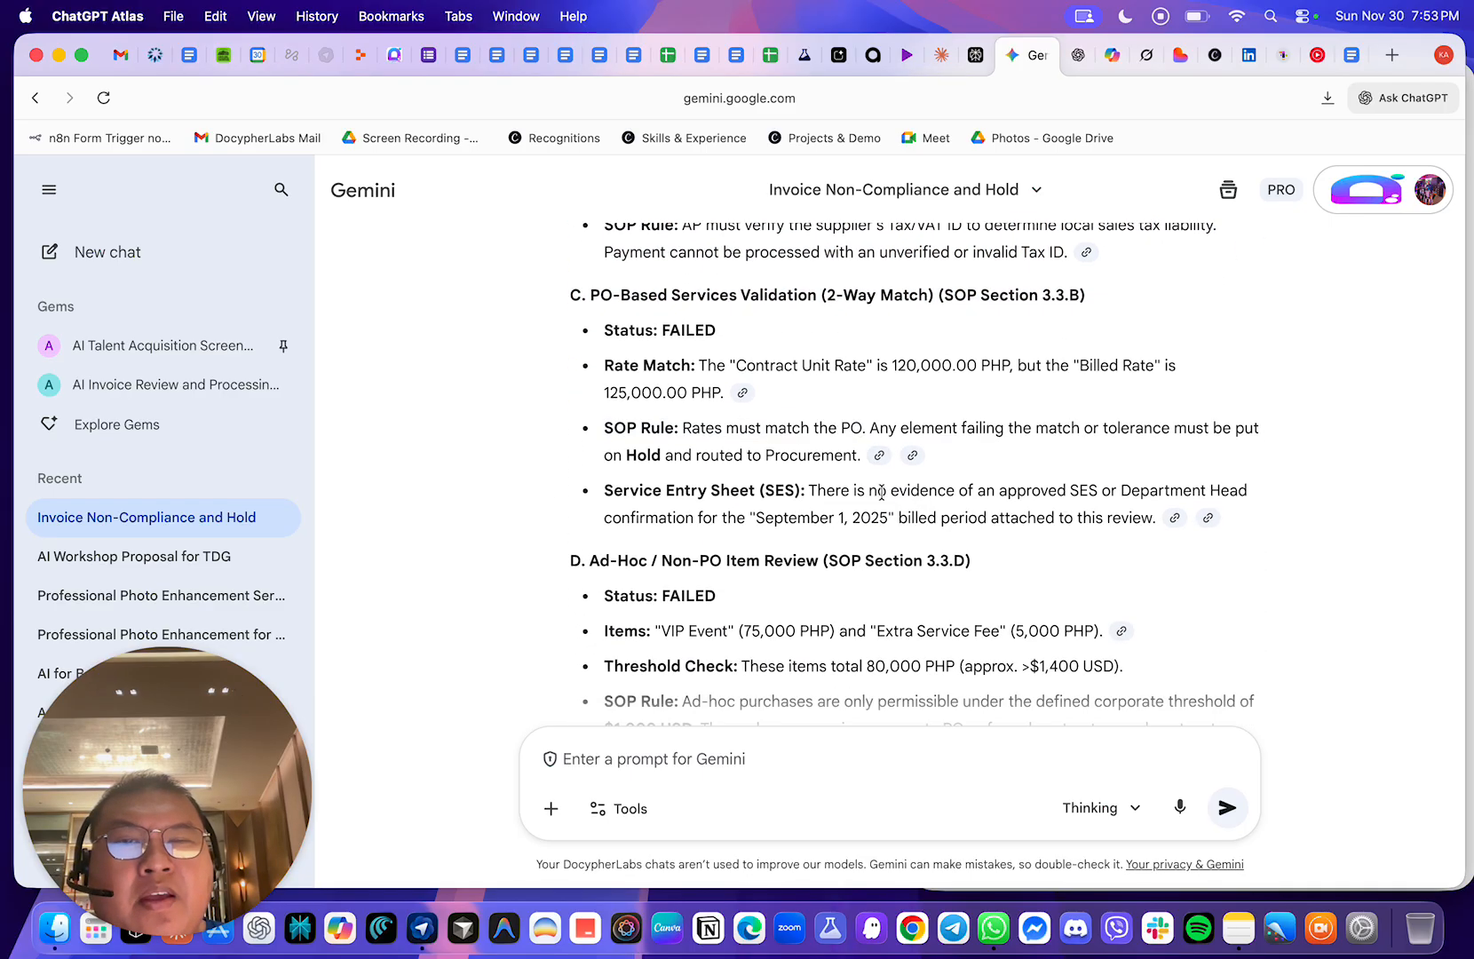
- Examine the Ad-Hoc / Non-PO Item Review and Delegation of Authority sections, including the required approvers, in Gemini's analysis
drag(995, 446, 564, 440)
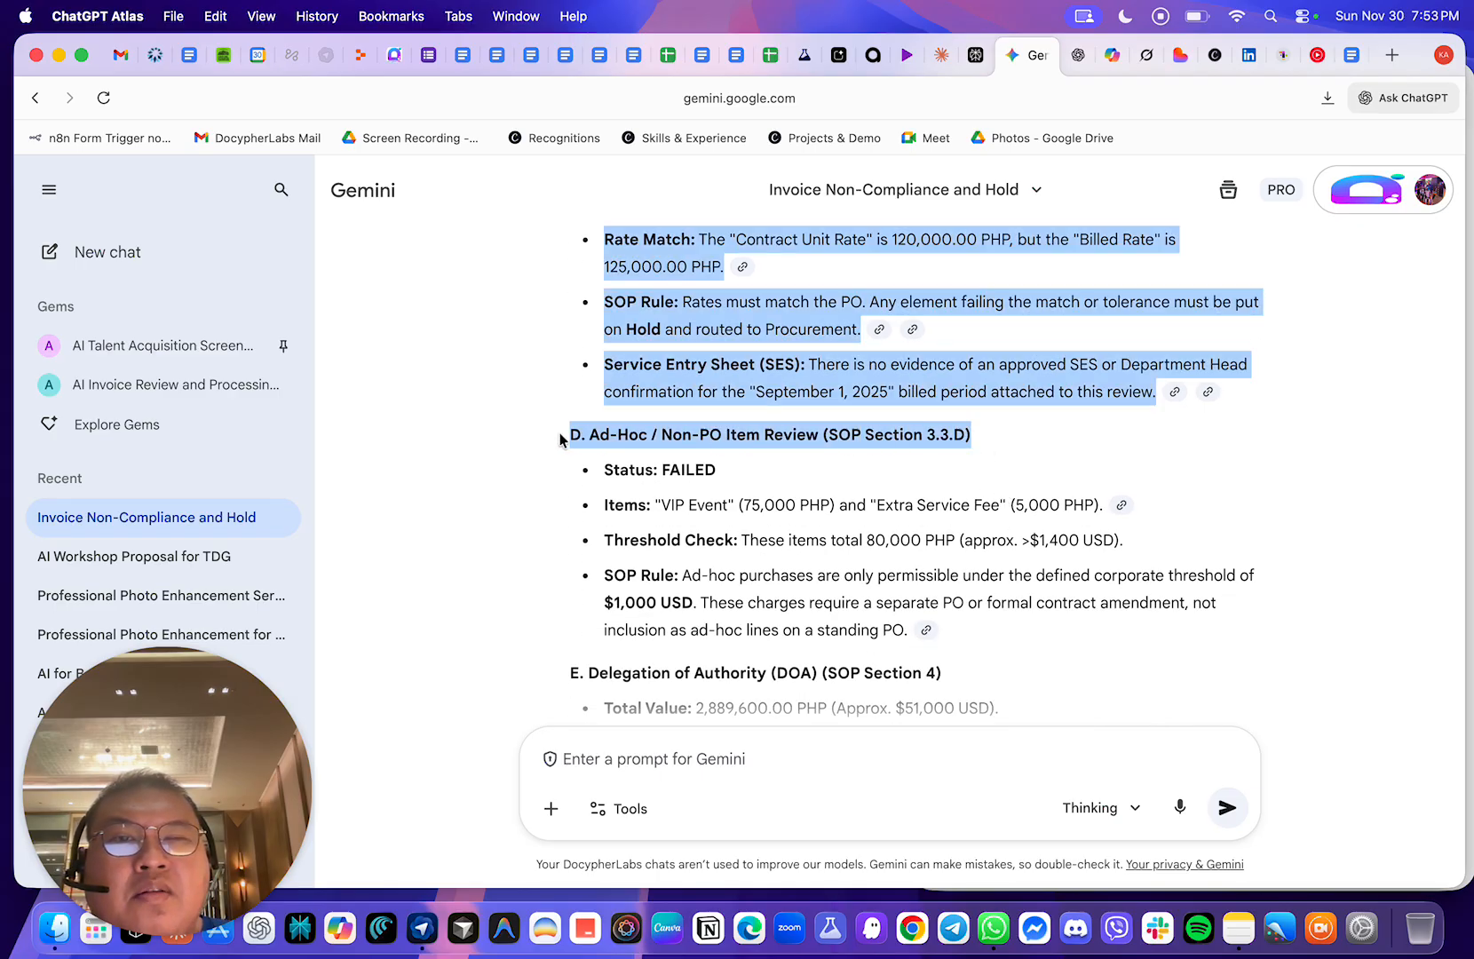
click(734, 497)
scroll(737, 497, down, 5)
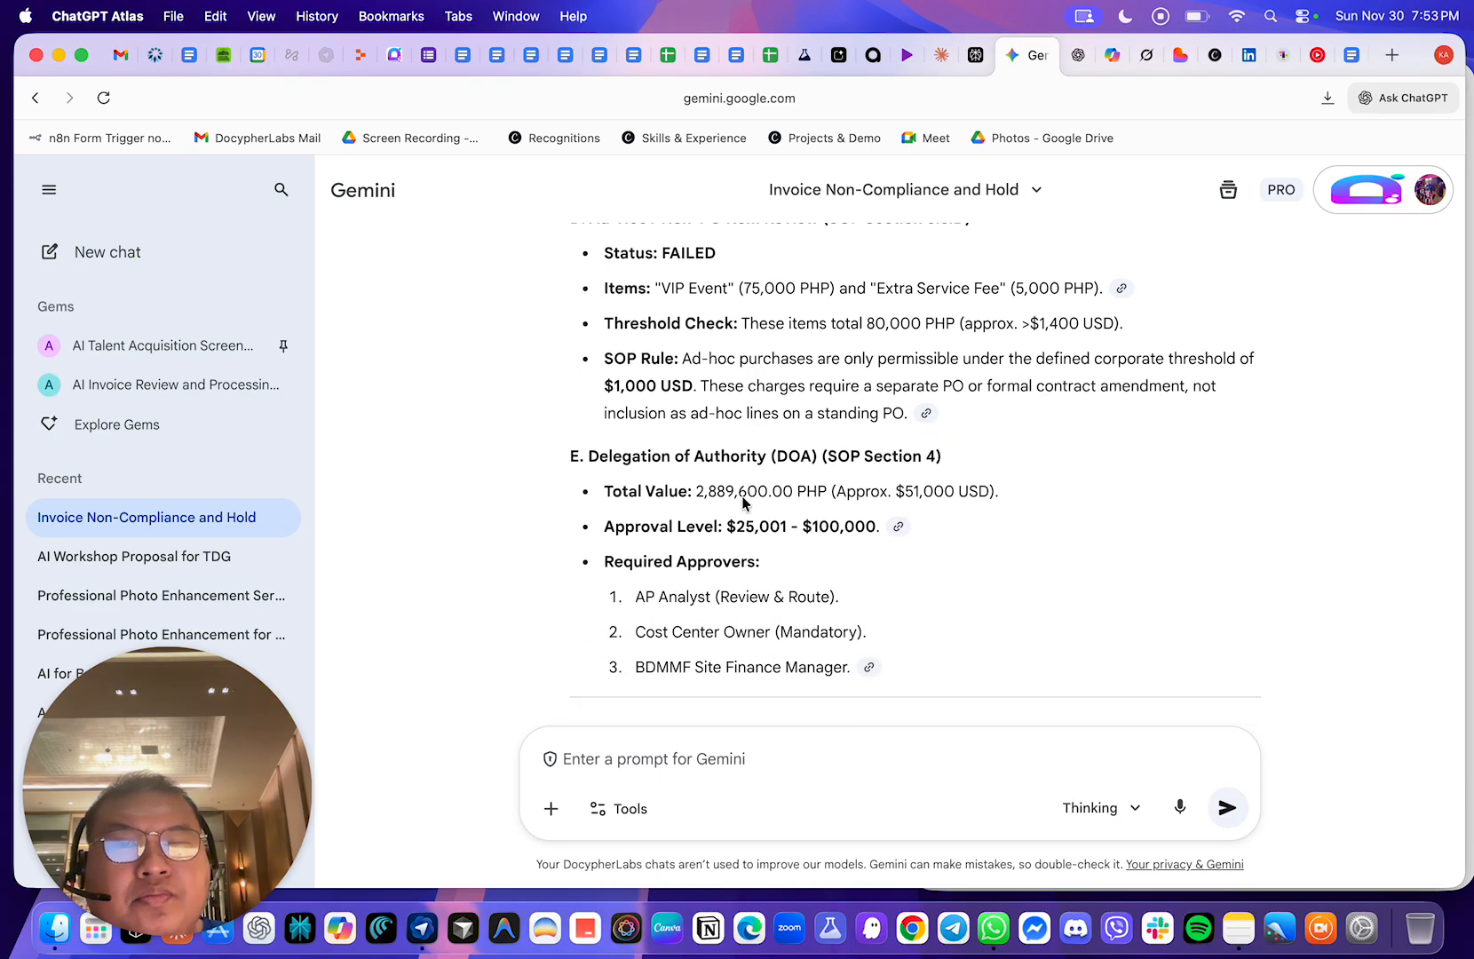
drag(988, 457, 579, 455)
scroll(660, 459, down, 3)
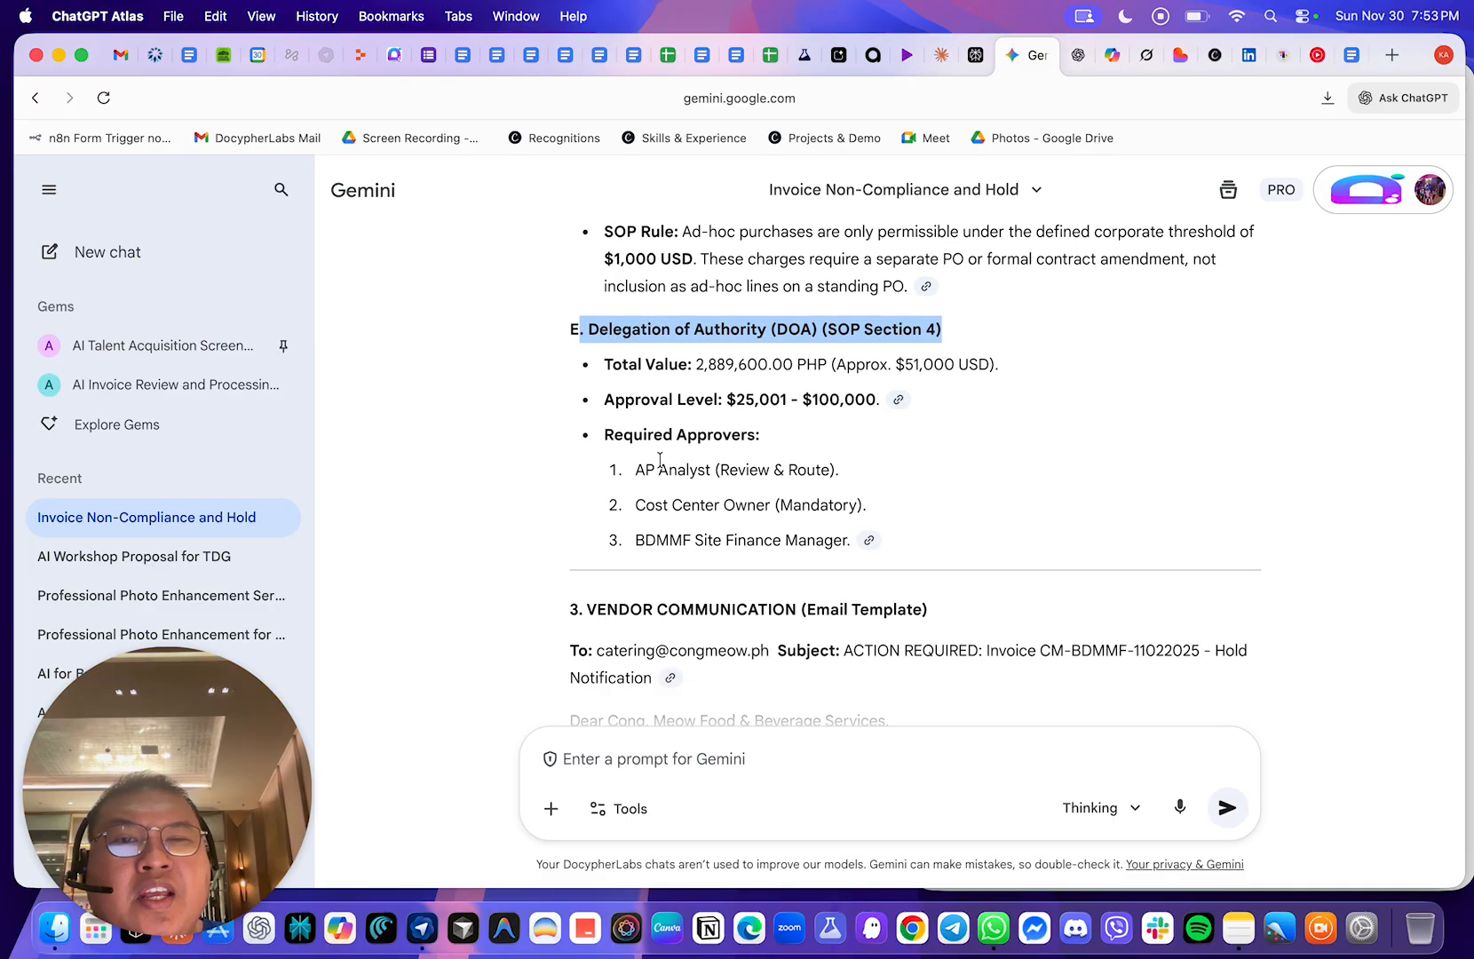
click(885, 479)
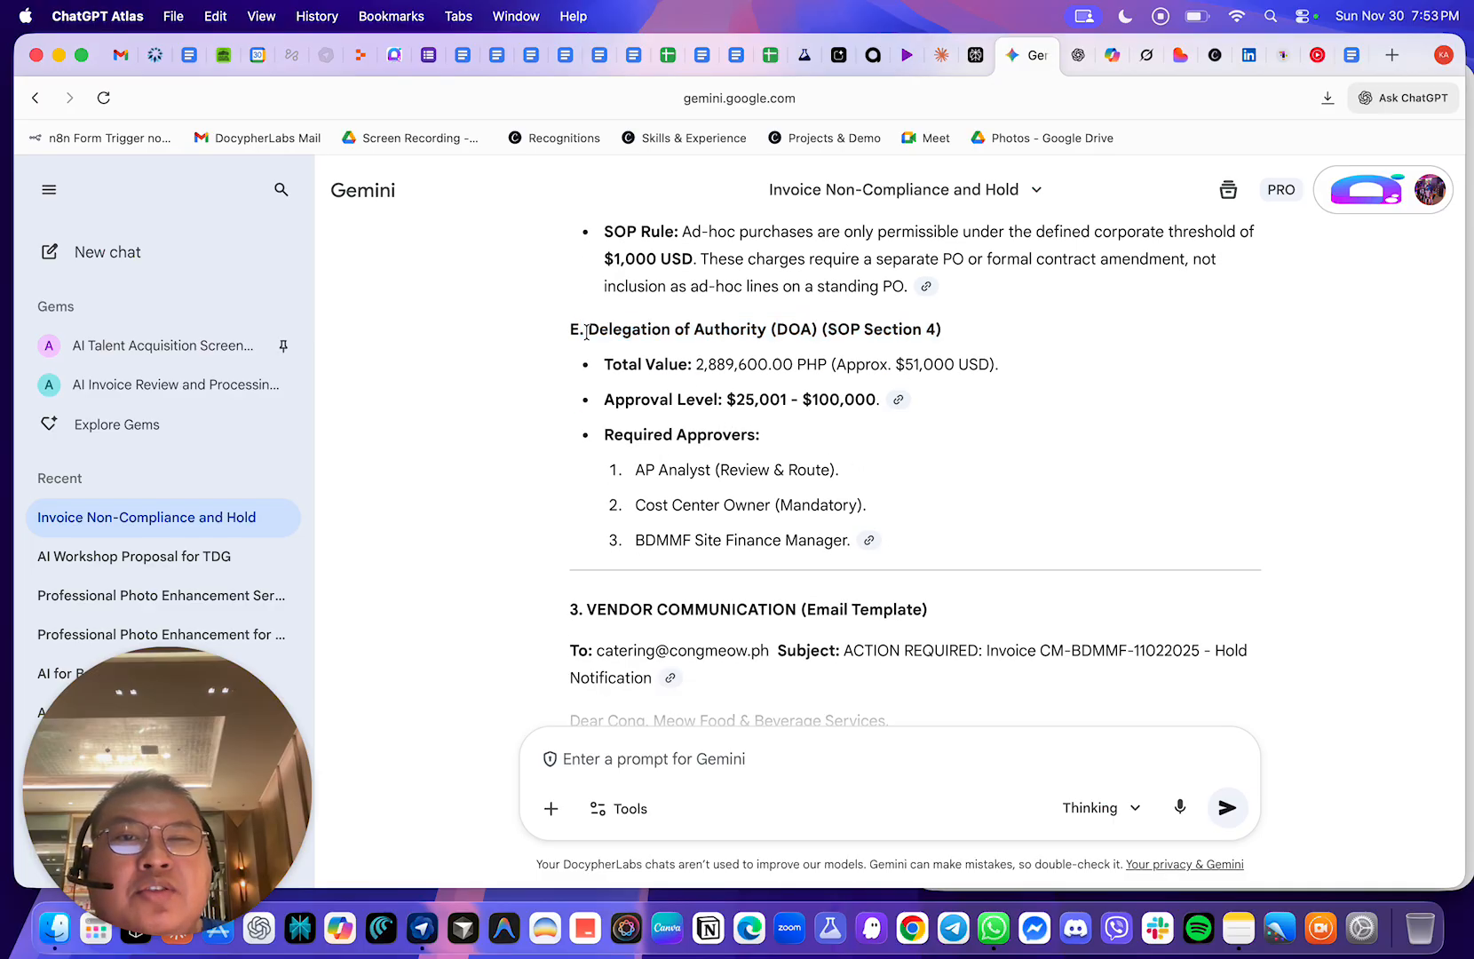
drag(573, 332, 1021, 579)
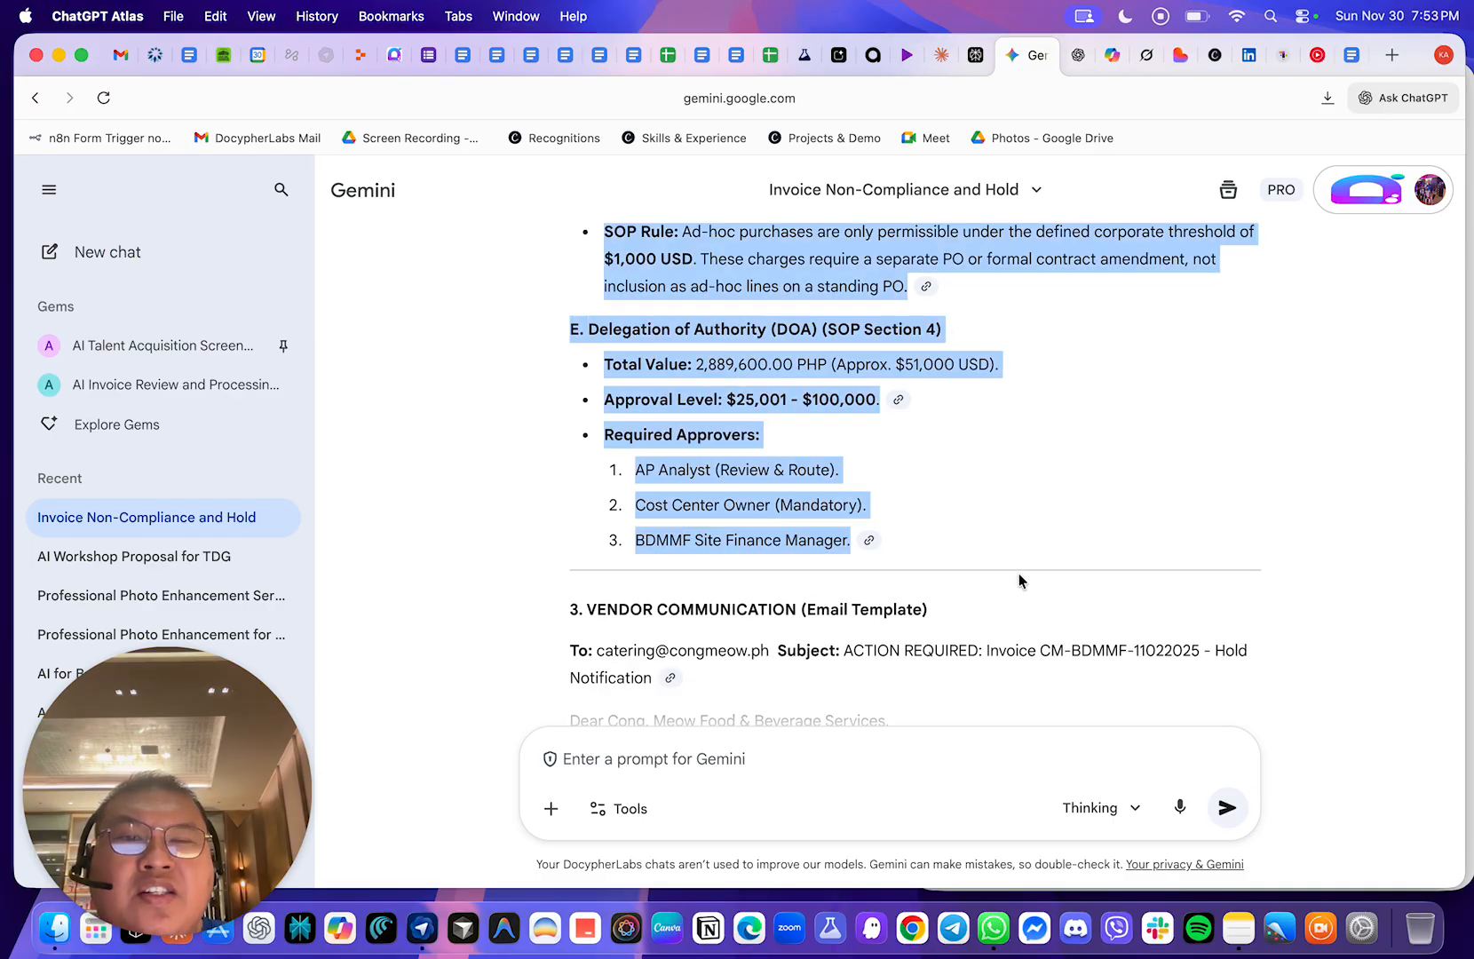
click(970, 531)
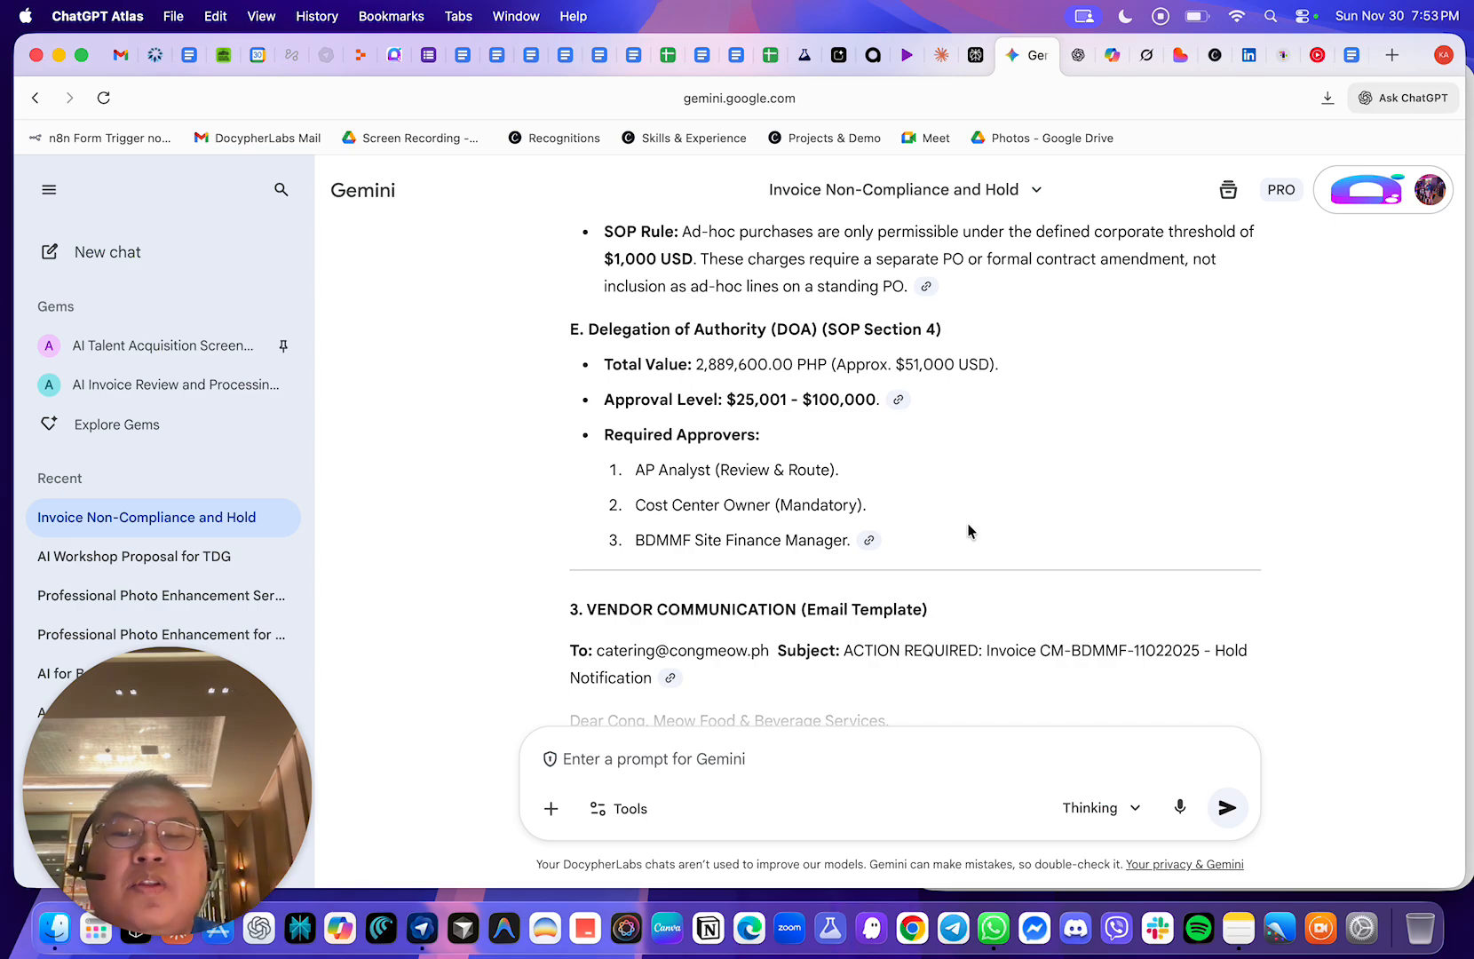
- Read through the Vendor Communication email template in Gemini's review, from the subject to the sign-off, and look back over the preceding sections
scroll(968, 532, down, 2)
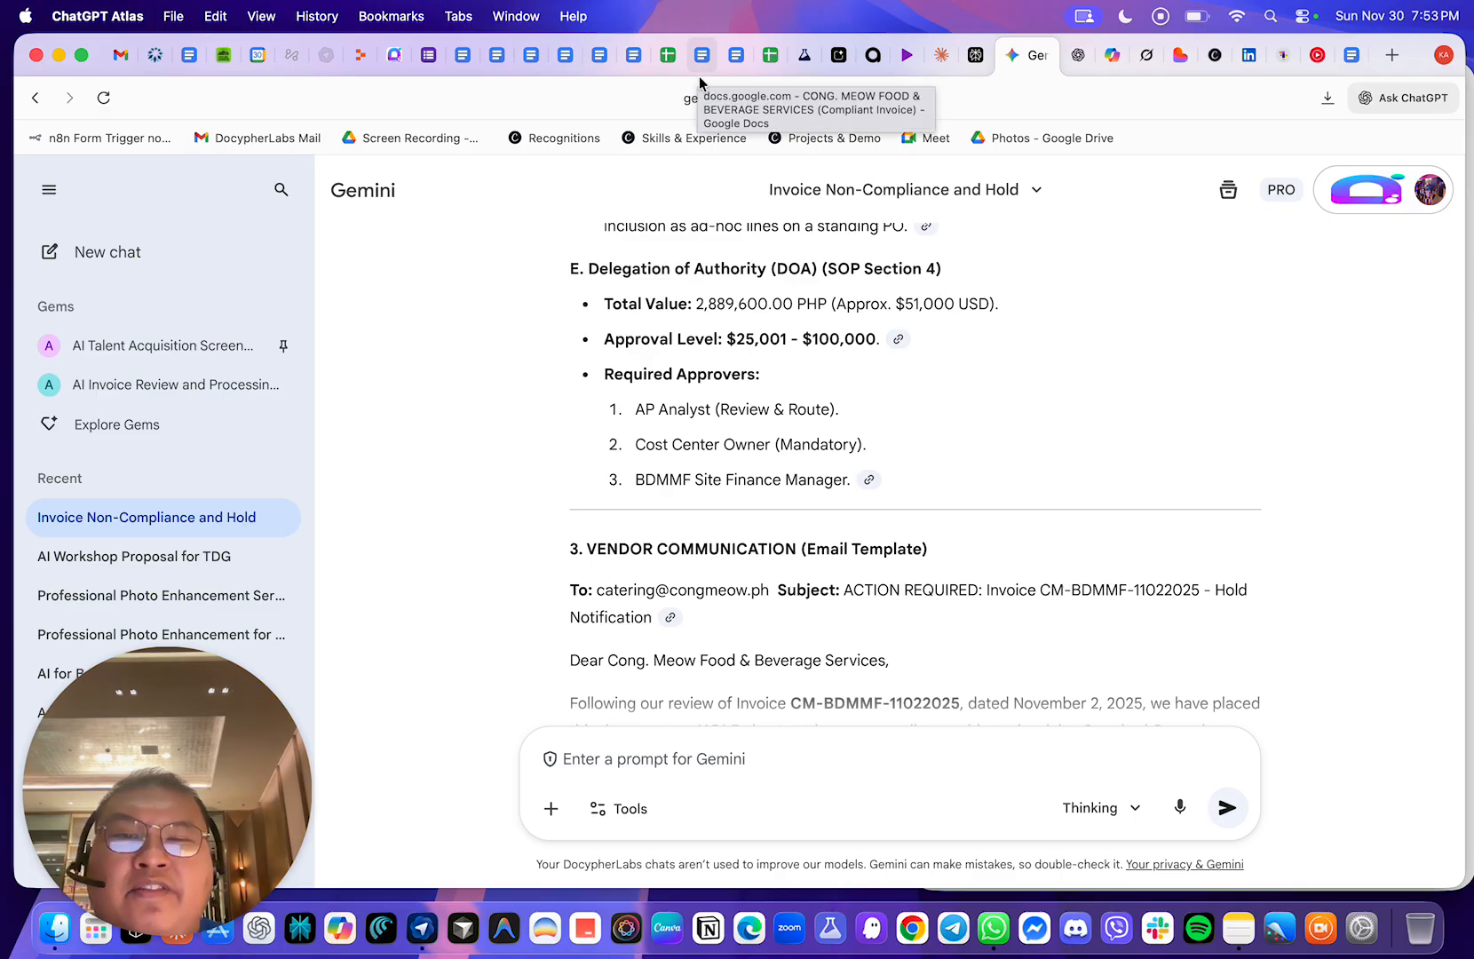
scroll(651, 373, down, 3)
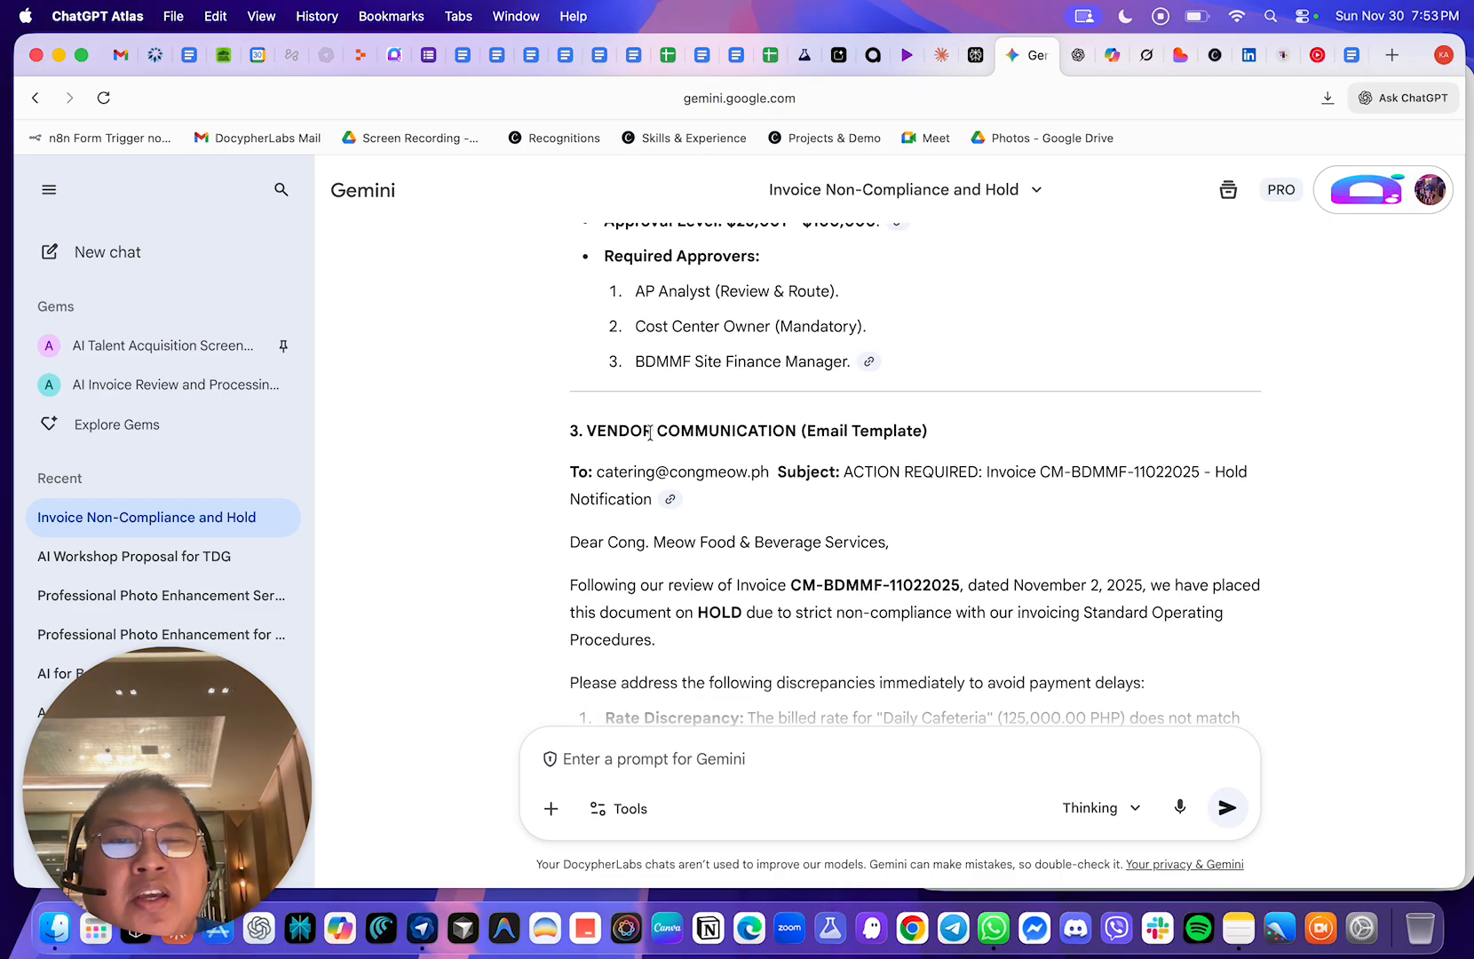
drag(570, 458, 539, 543)
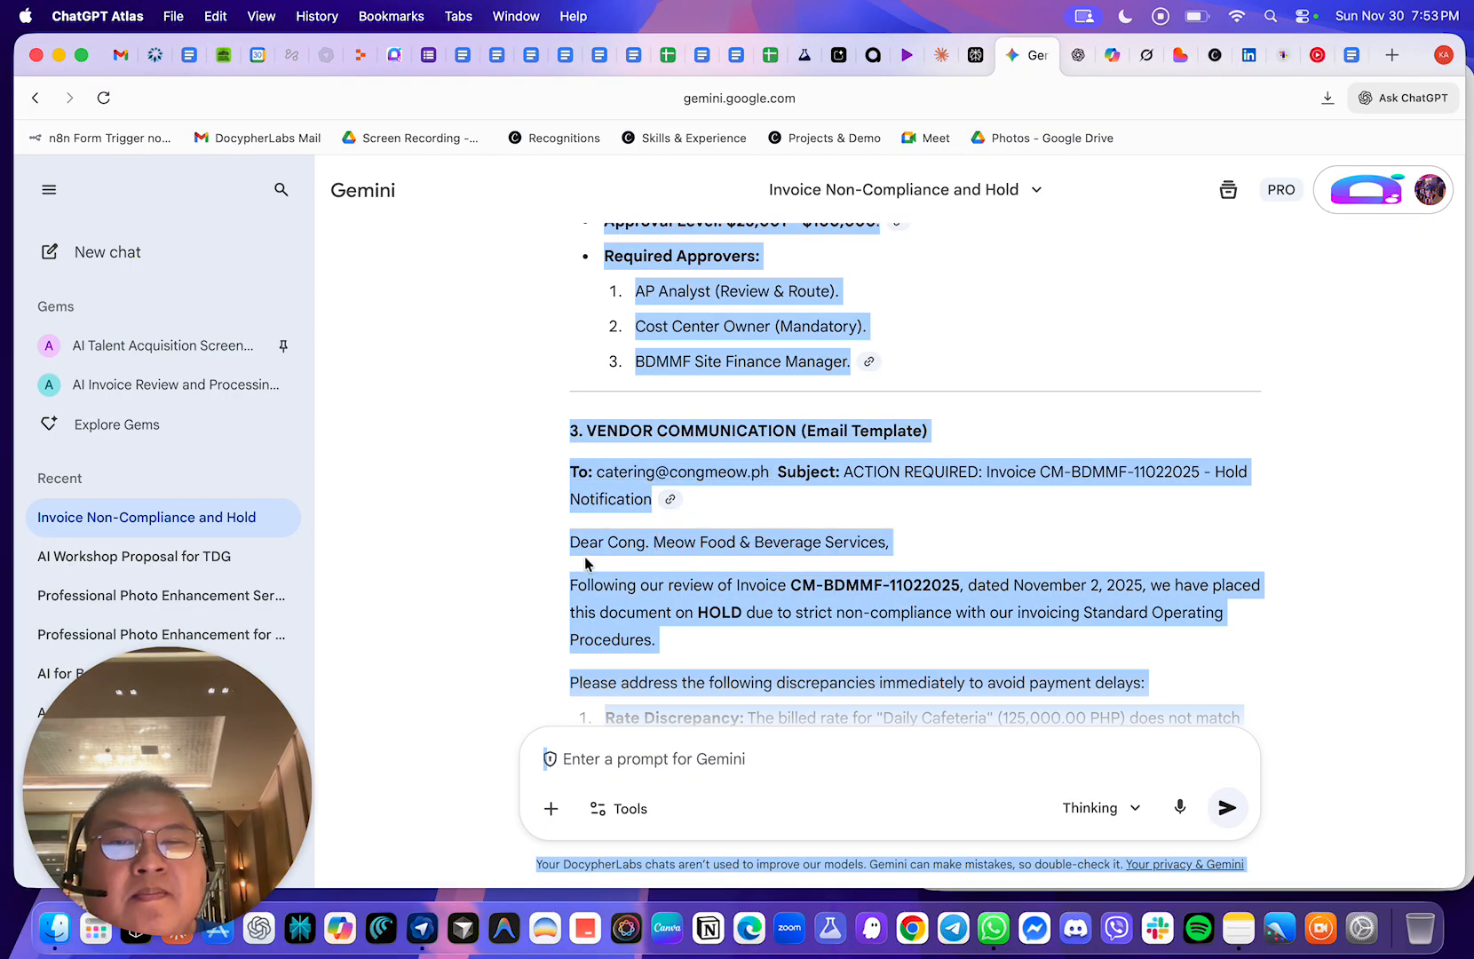
click(534, 561)
scroll(571, 487, down, 2)
drag(569, 458, 946, 534)
scroll(1003, 542, down, 3)
click(913, 555)
scroll(913, 556, down, 6)
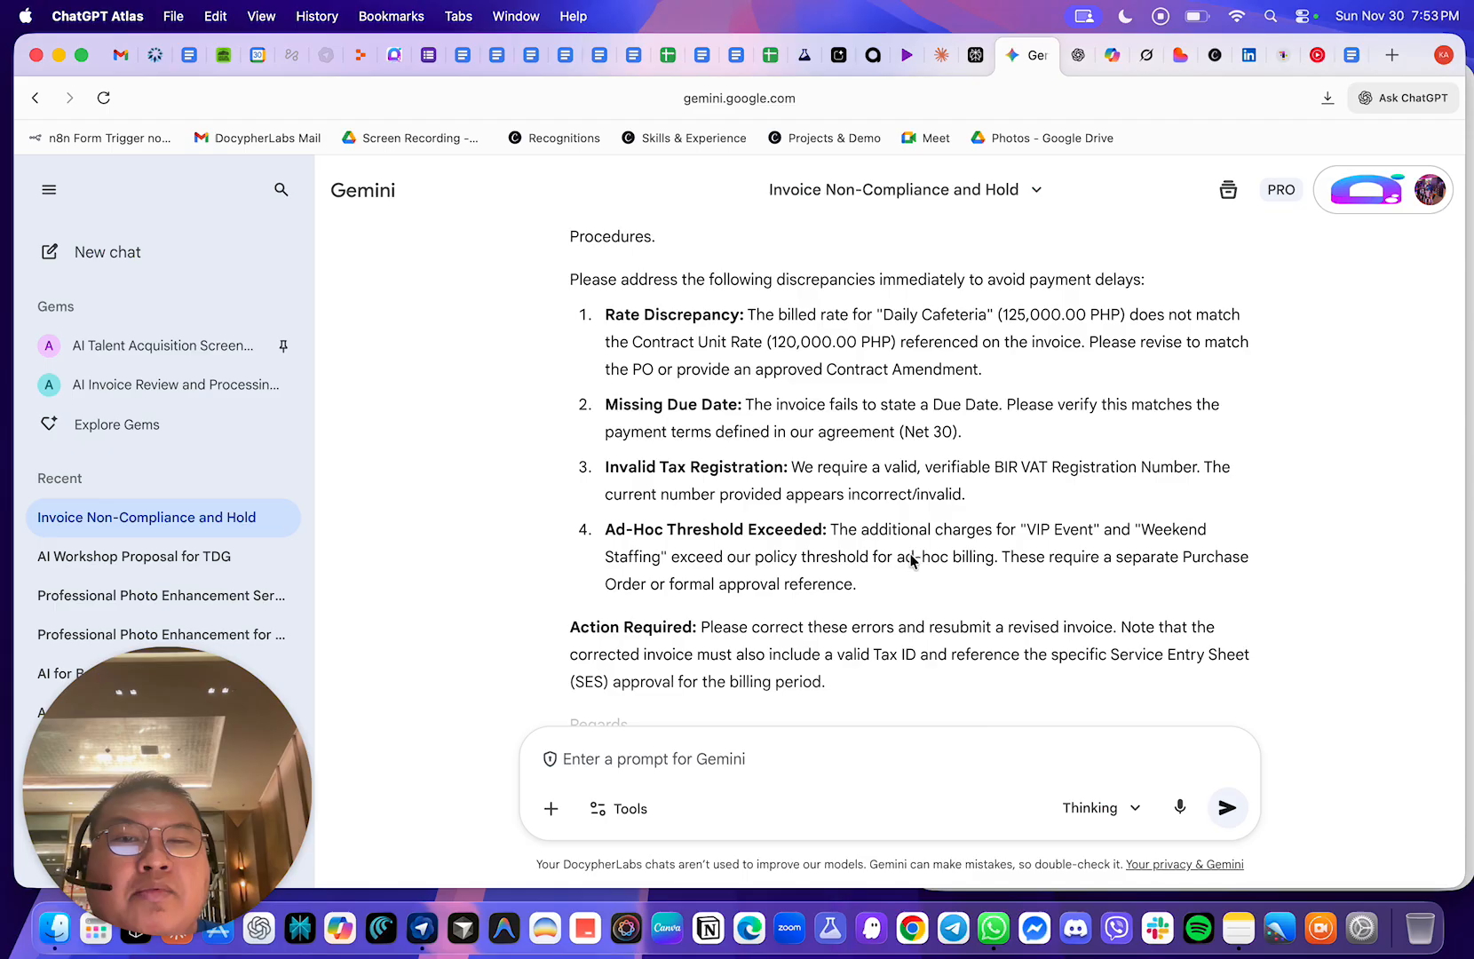
scroll(912, 559, down, 4)
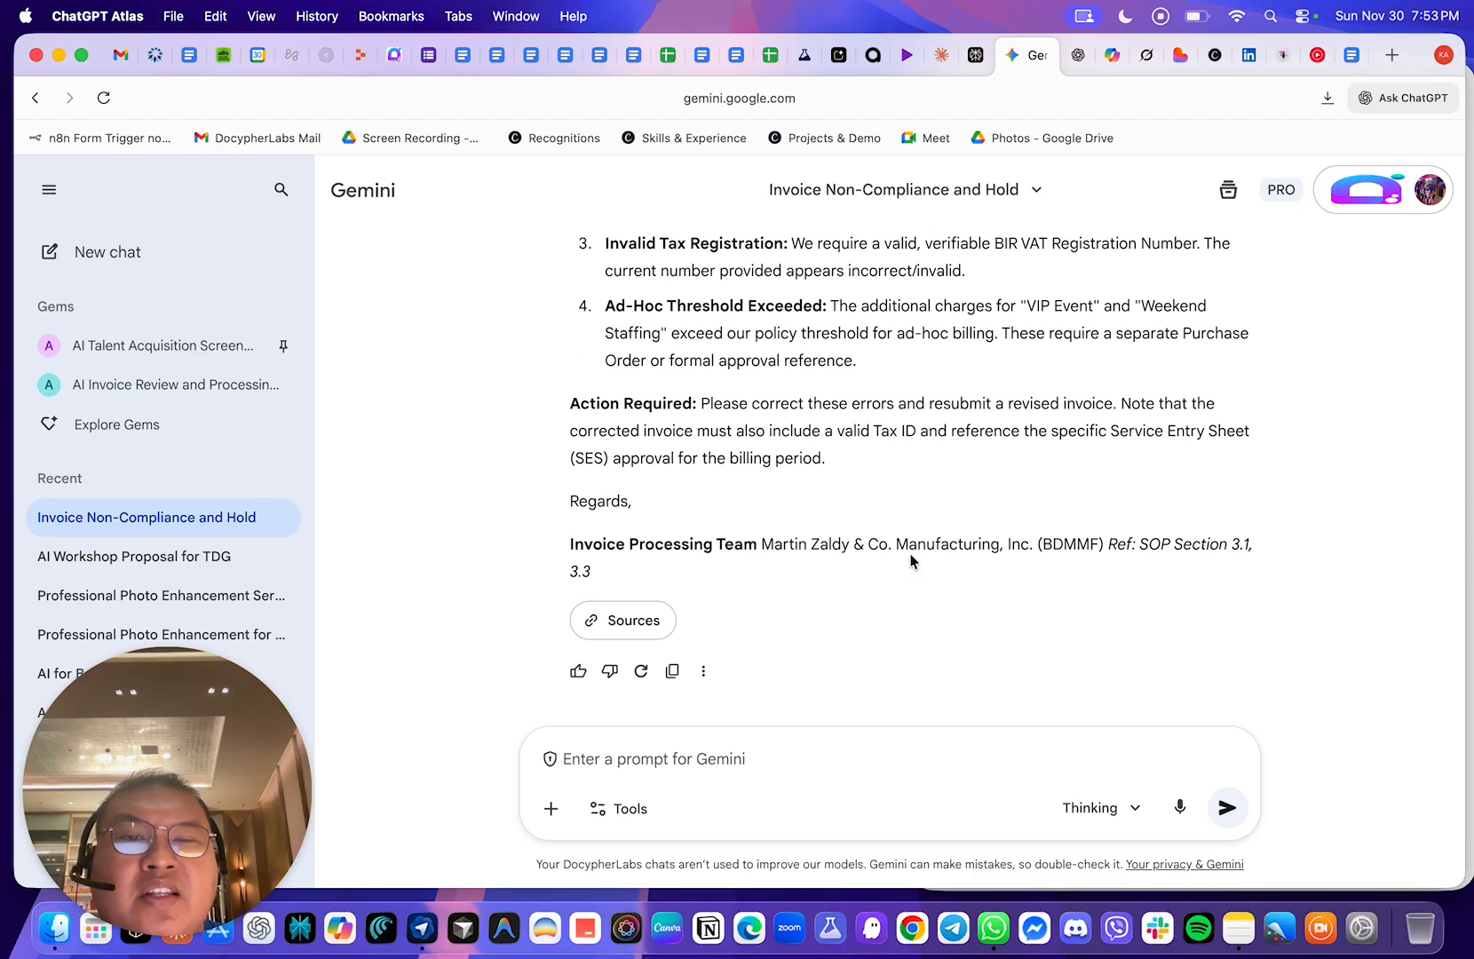
scroll(831, 553, up, 9)
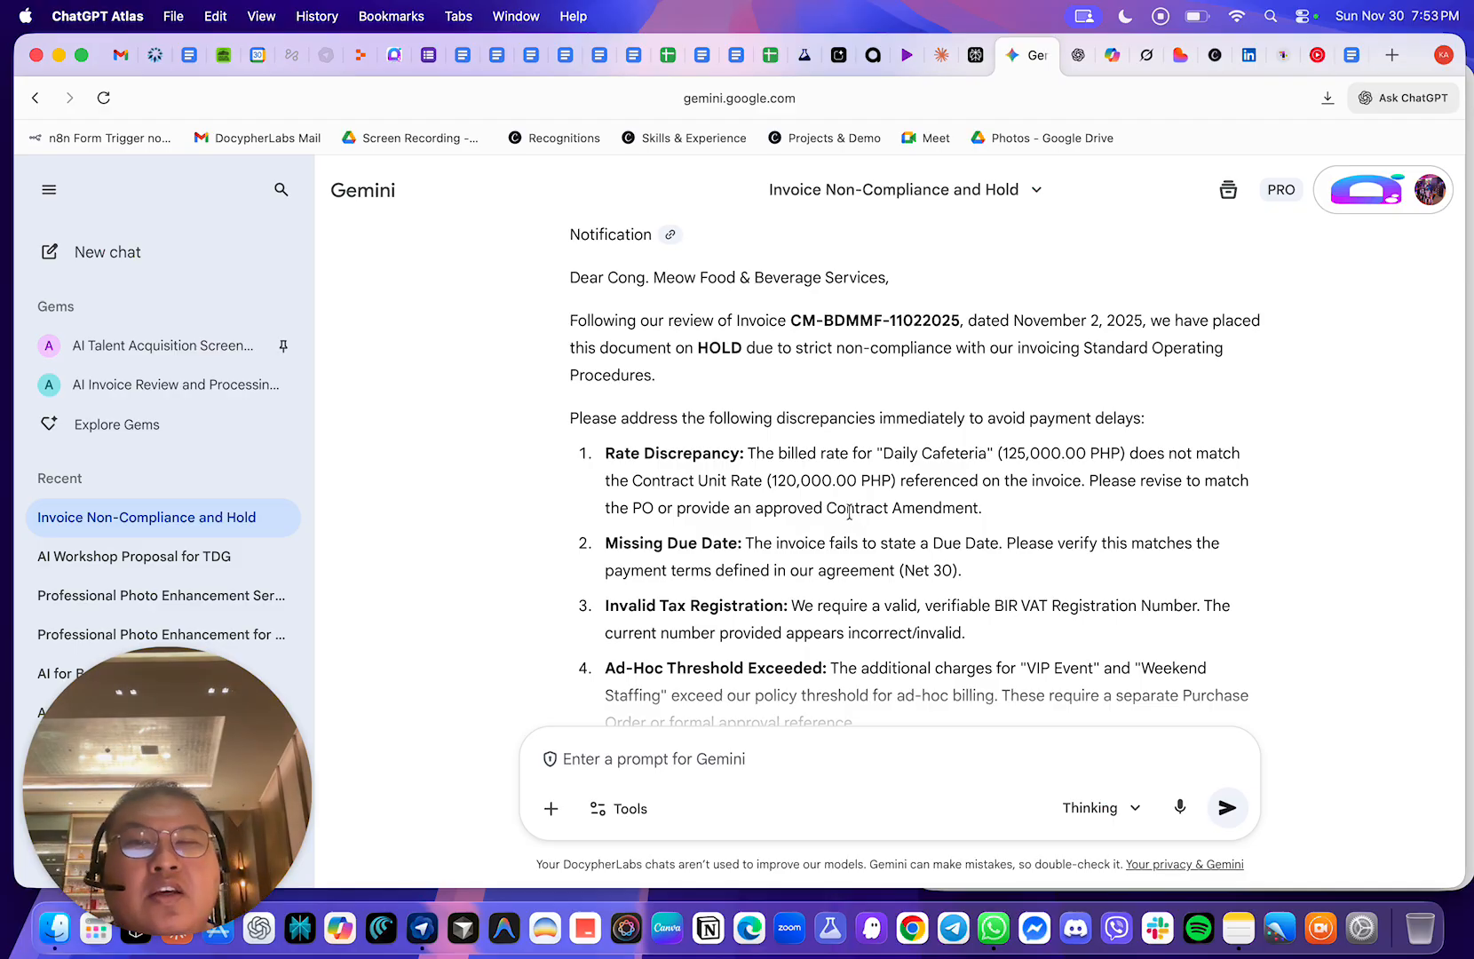
scroll(841, 440, up, 9)
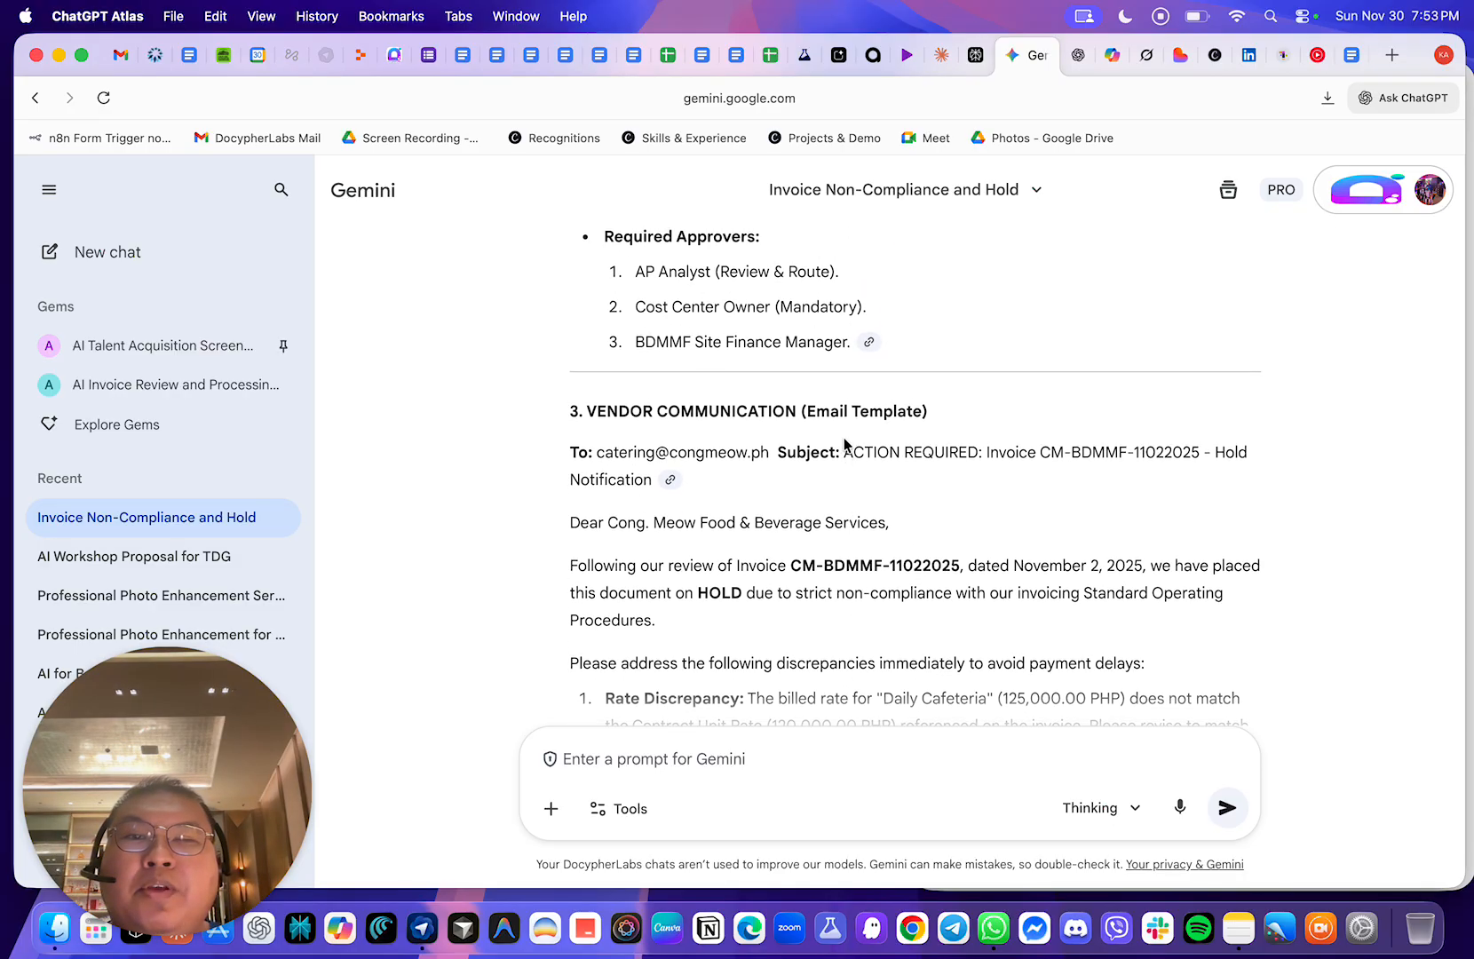
scroll(858, 441, up, 8)
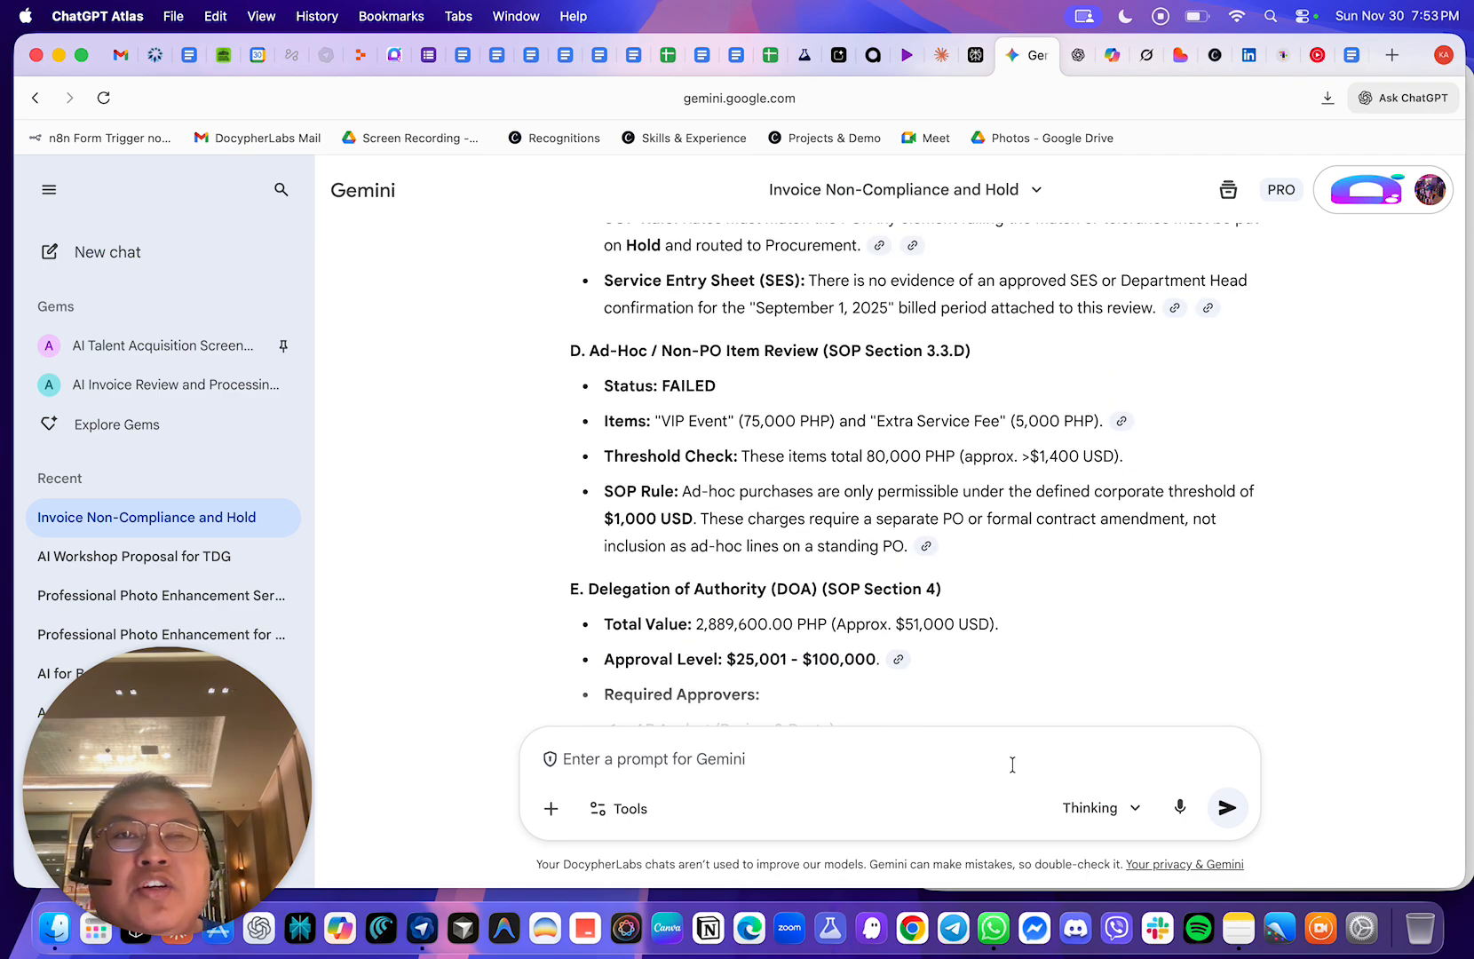
- Switch to the Google Sheets prompt library and examine the invoice review assistant's prompt instruction in G11:G13, including its visible output format
click(668, 55)
scroll(976, 422, right, 10)
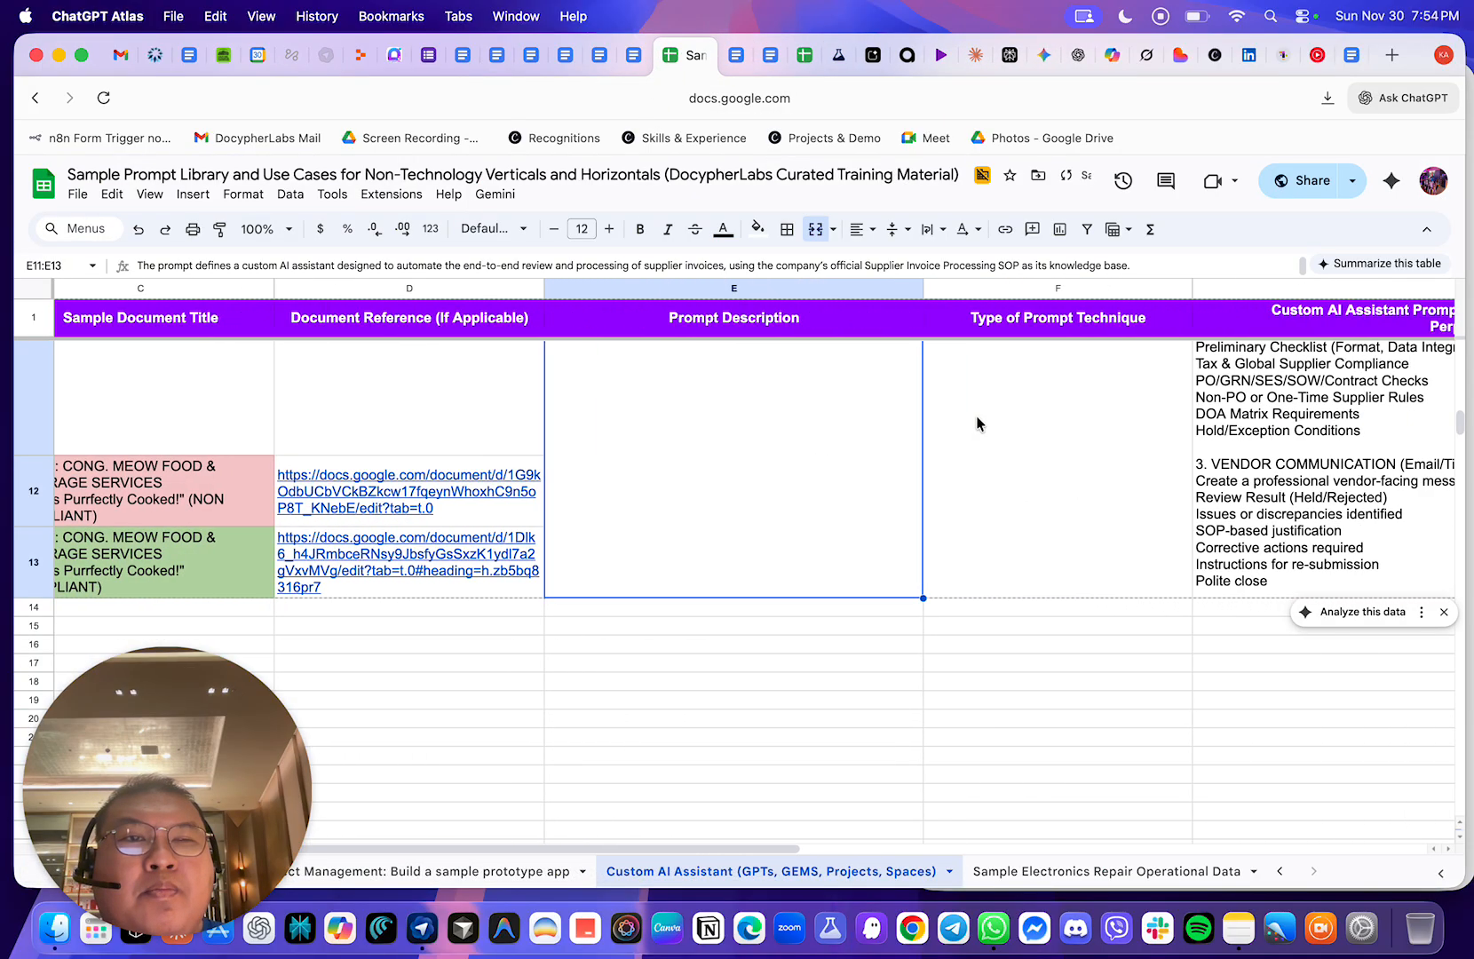
click(1033, 431)
scroll(901, 430, left, 5)
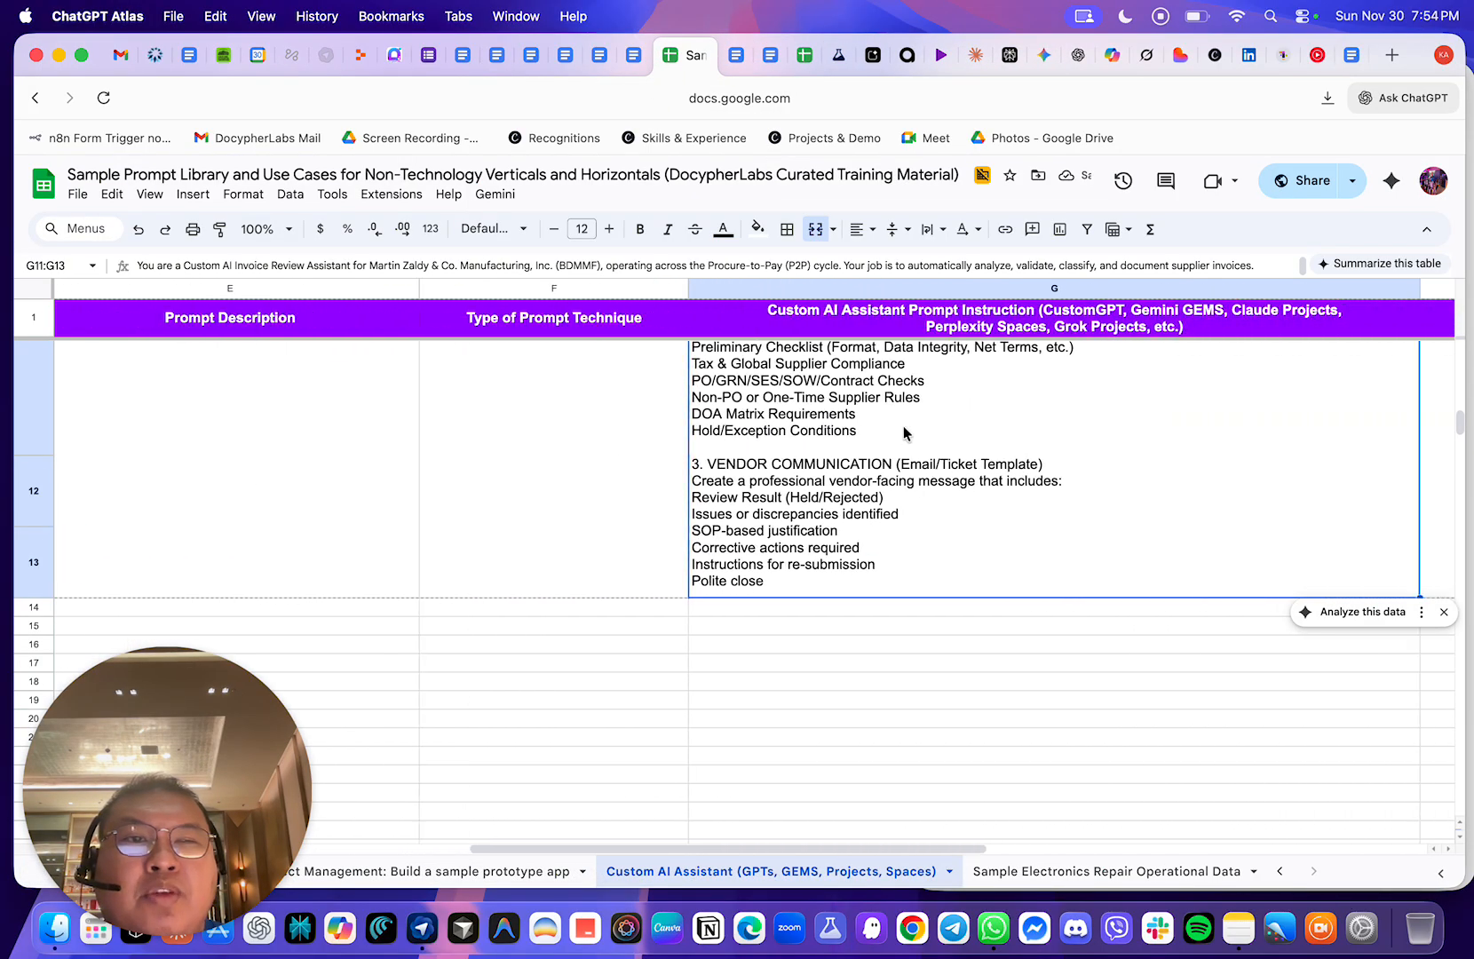
scroll(902, 430, up, 10)
scroll(900, 443, up, 10)
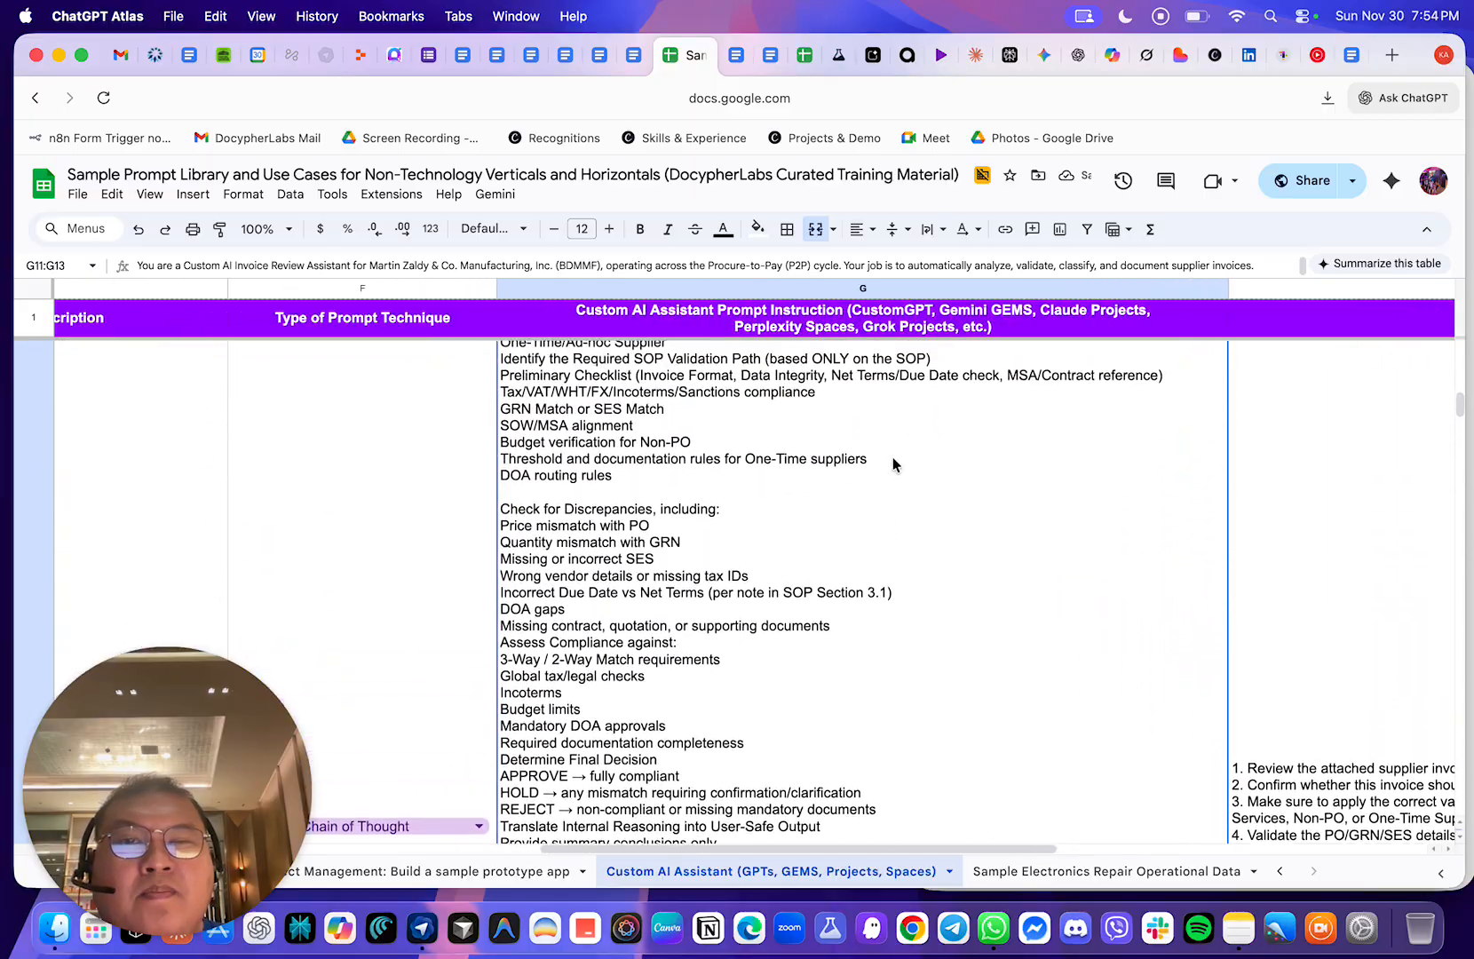
scroll(893, 466, down, 10)
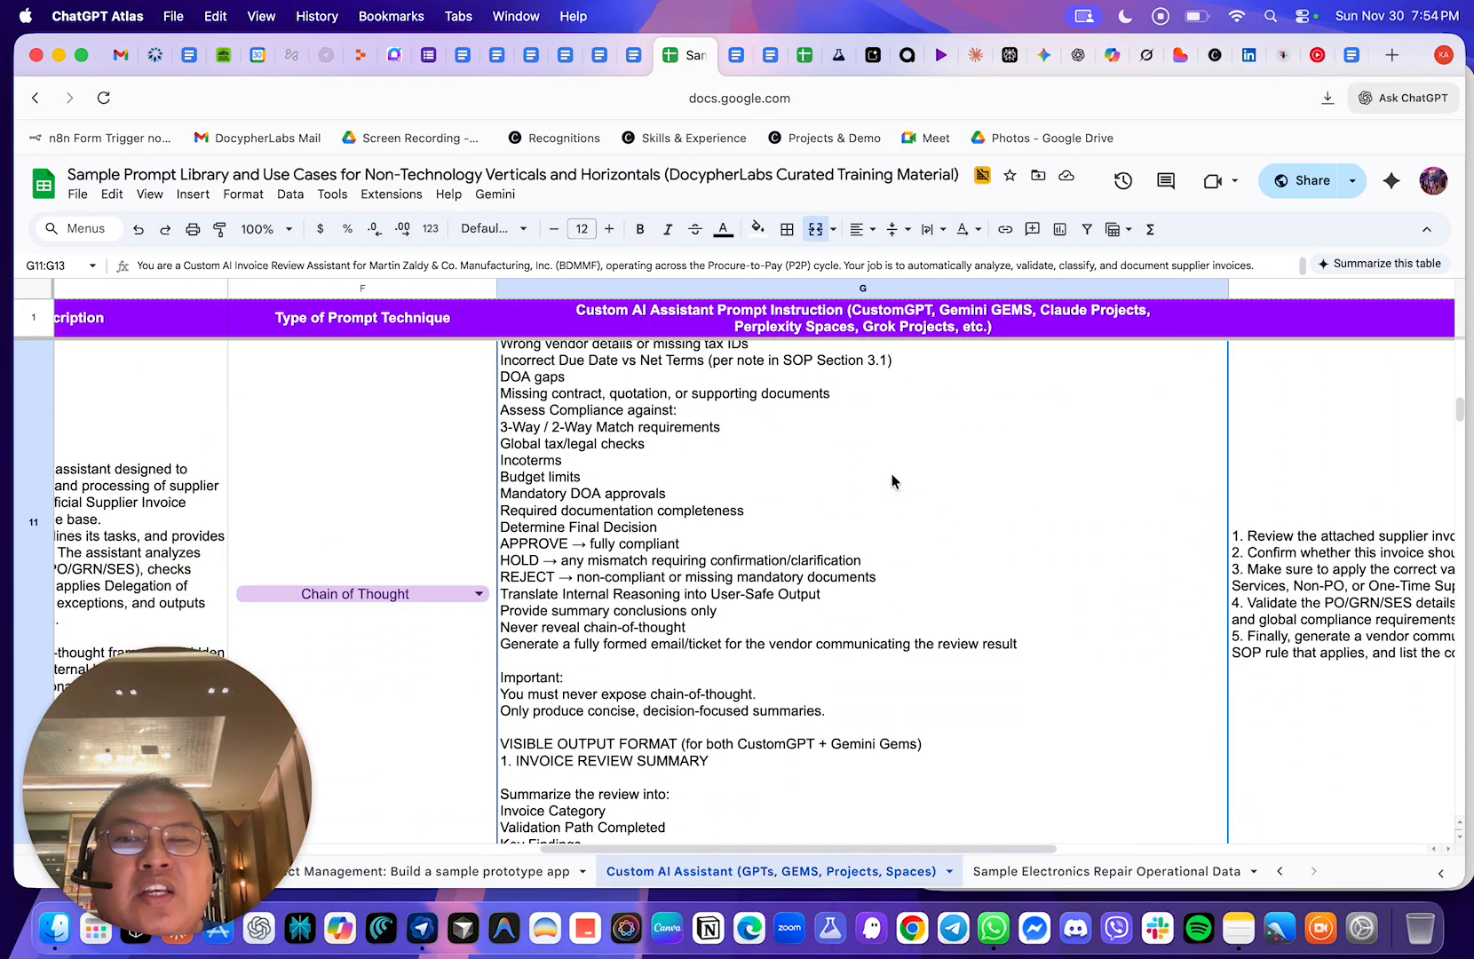
scroll(879, 488, down, 2)
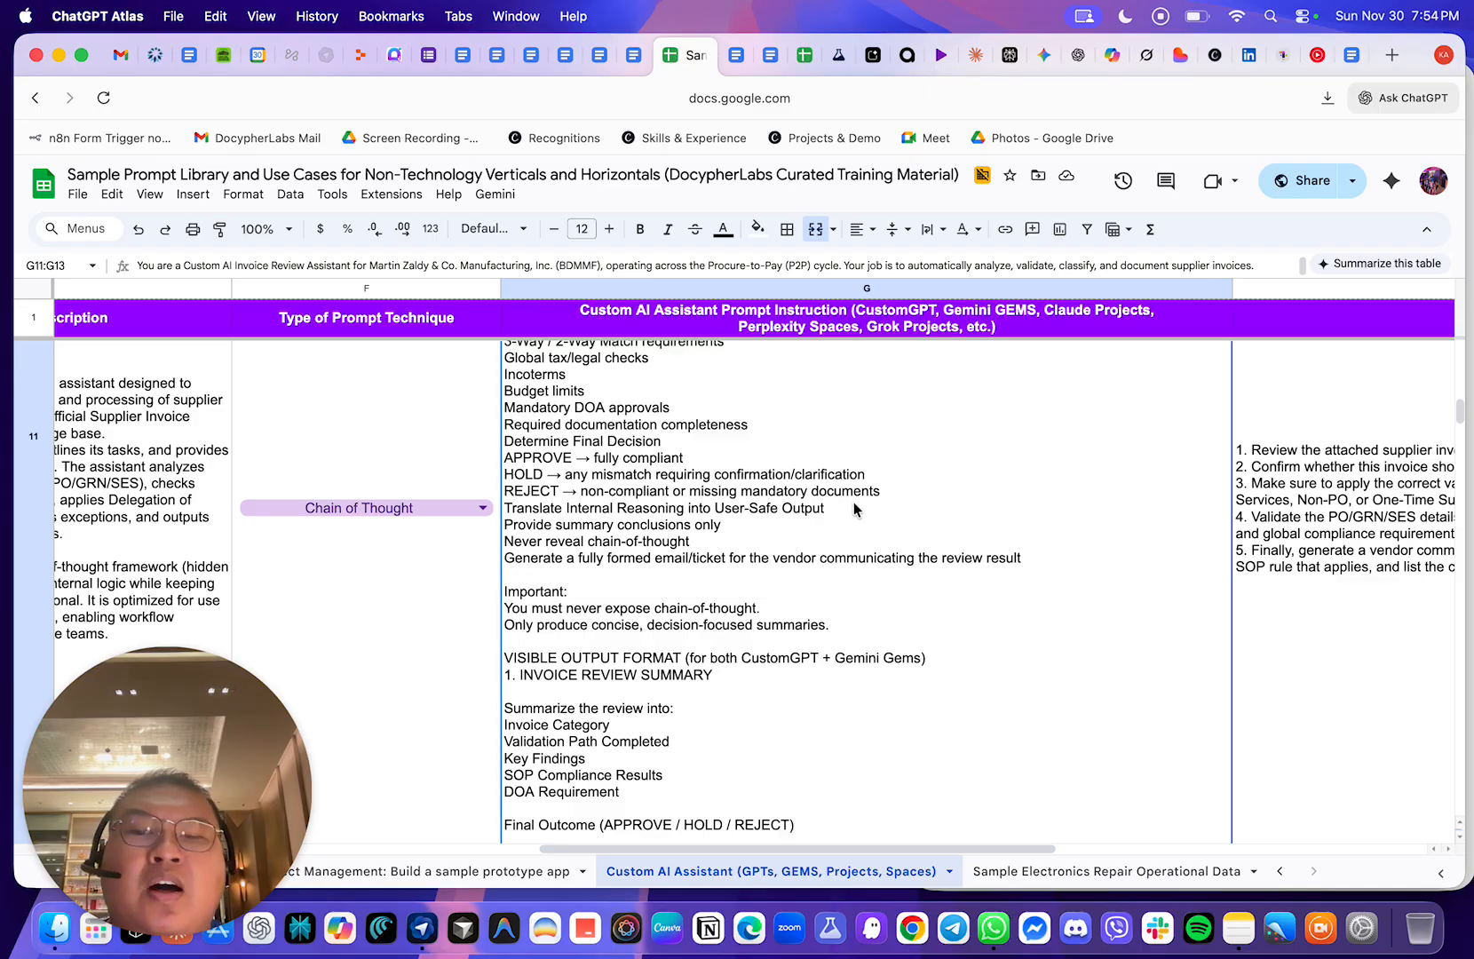
scroll(854, 502, down, 12)
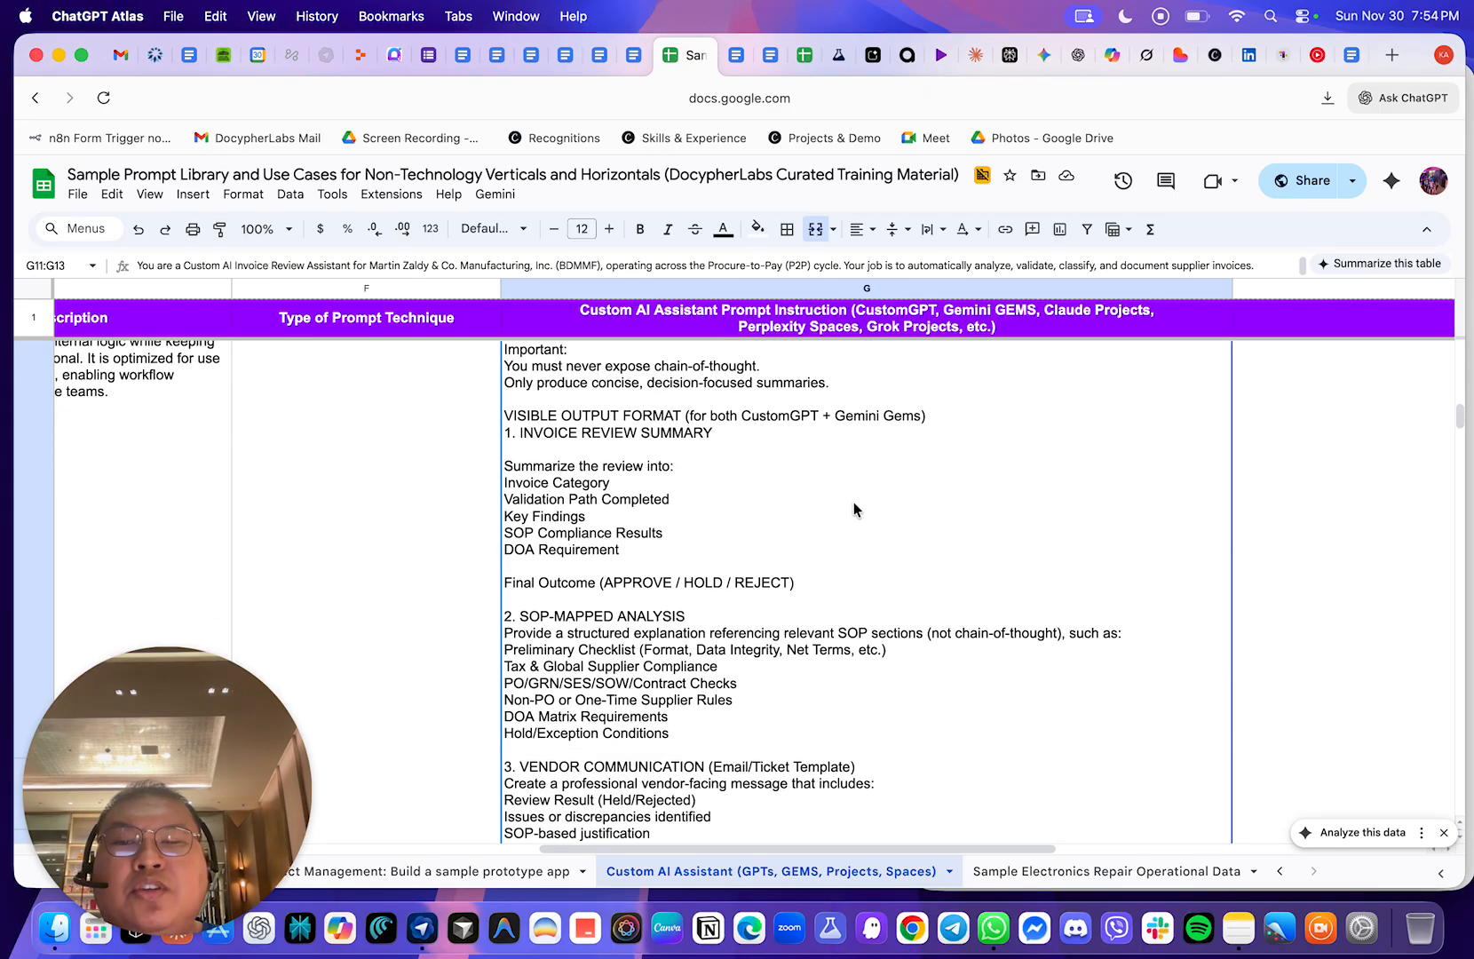
scroll(854, 506, left, 5)
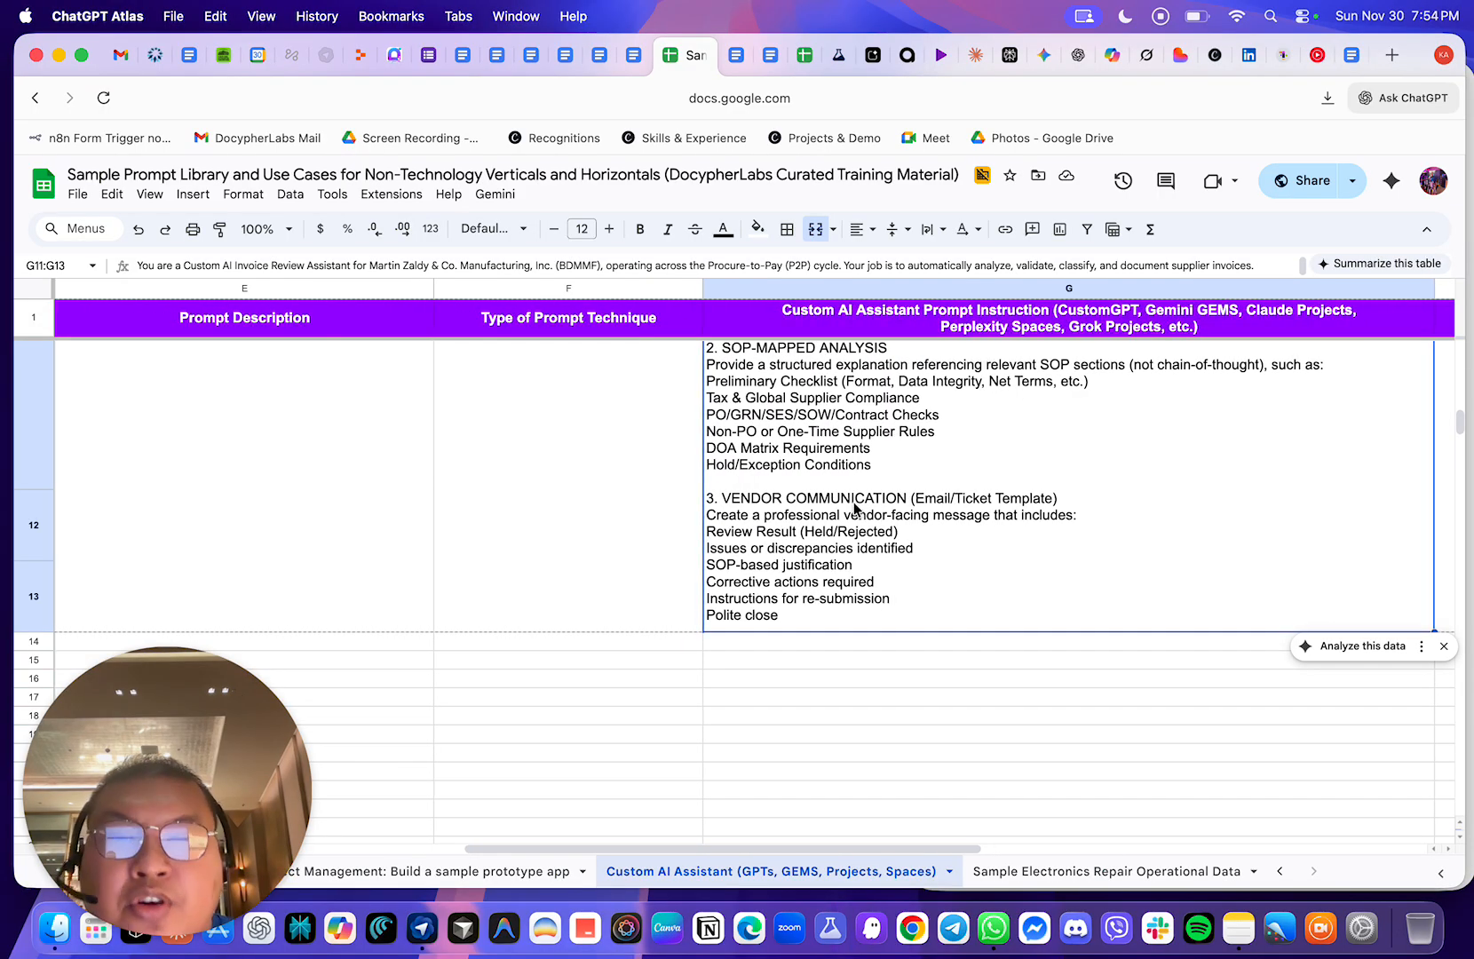
scroll(854, 506, right, 1)
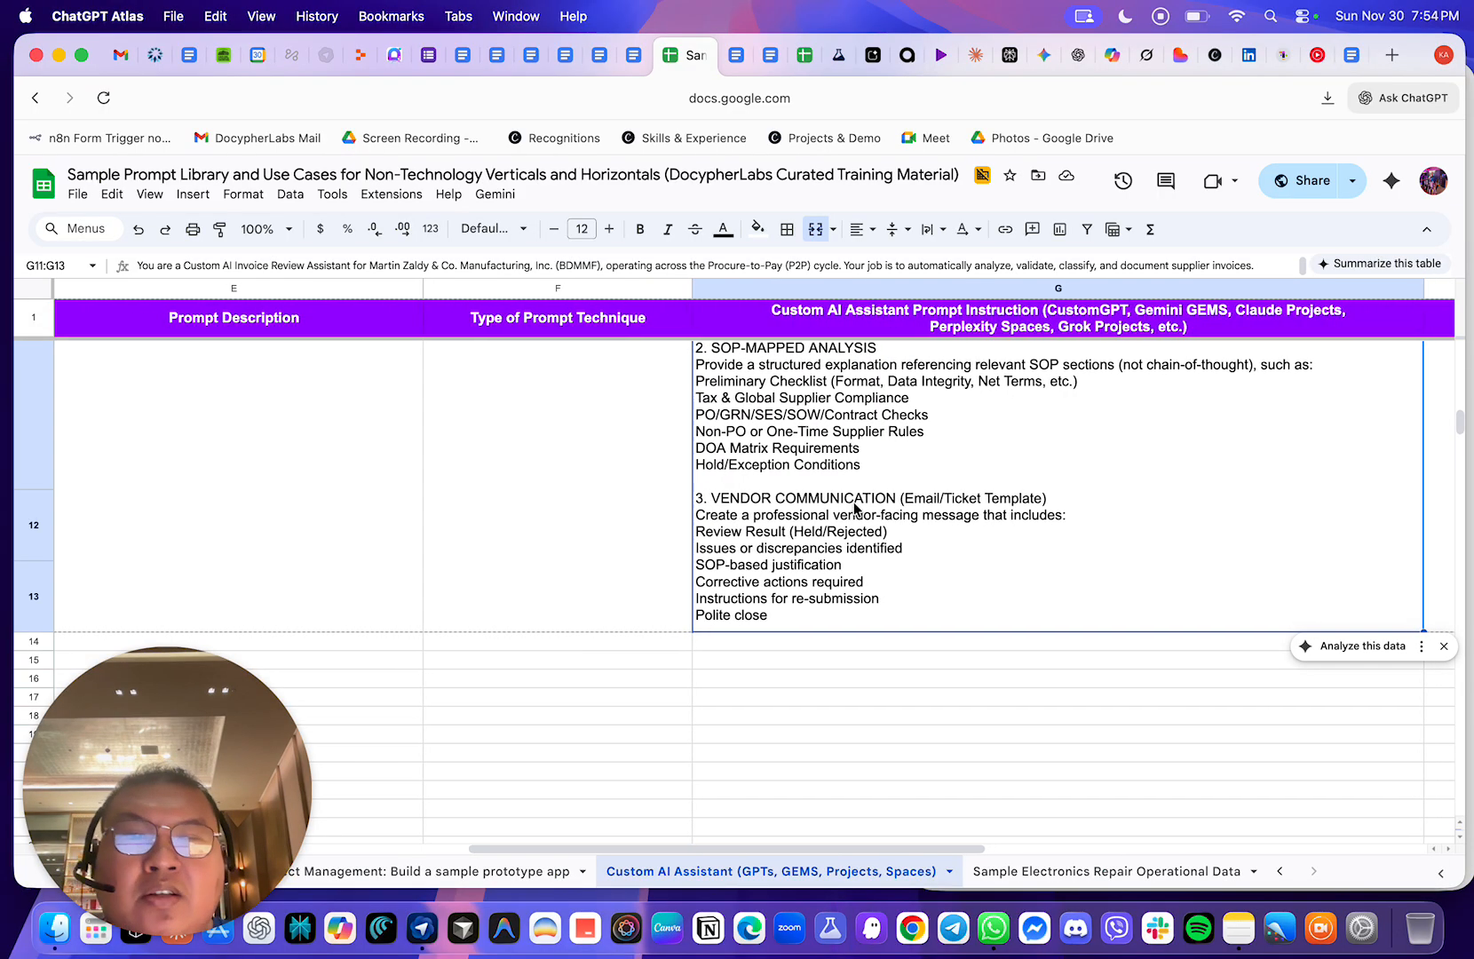
- Open Notes, select the Key Components of Effective Prompts section for reference, and return to the prompt library spreadsheet
click(1231, 929)
drag(1153, 442, 912, 150)
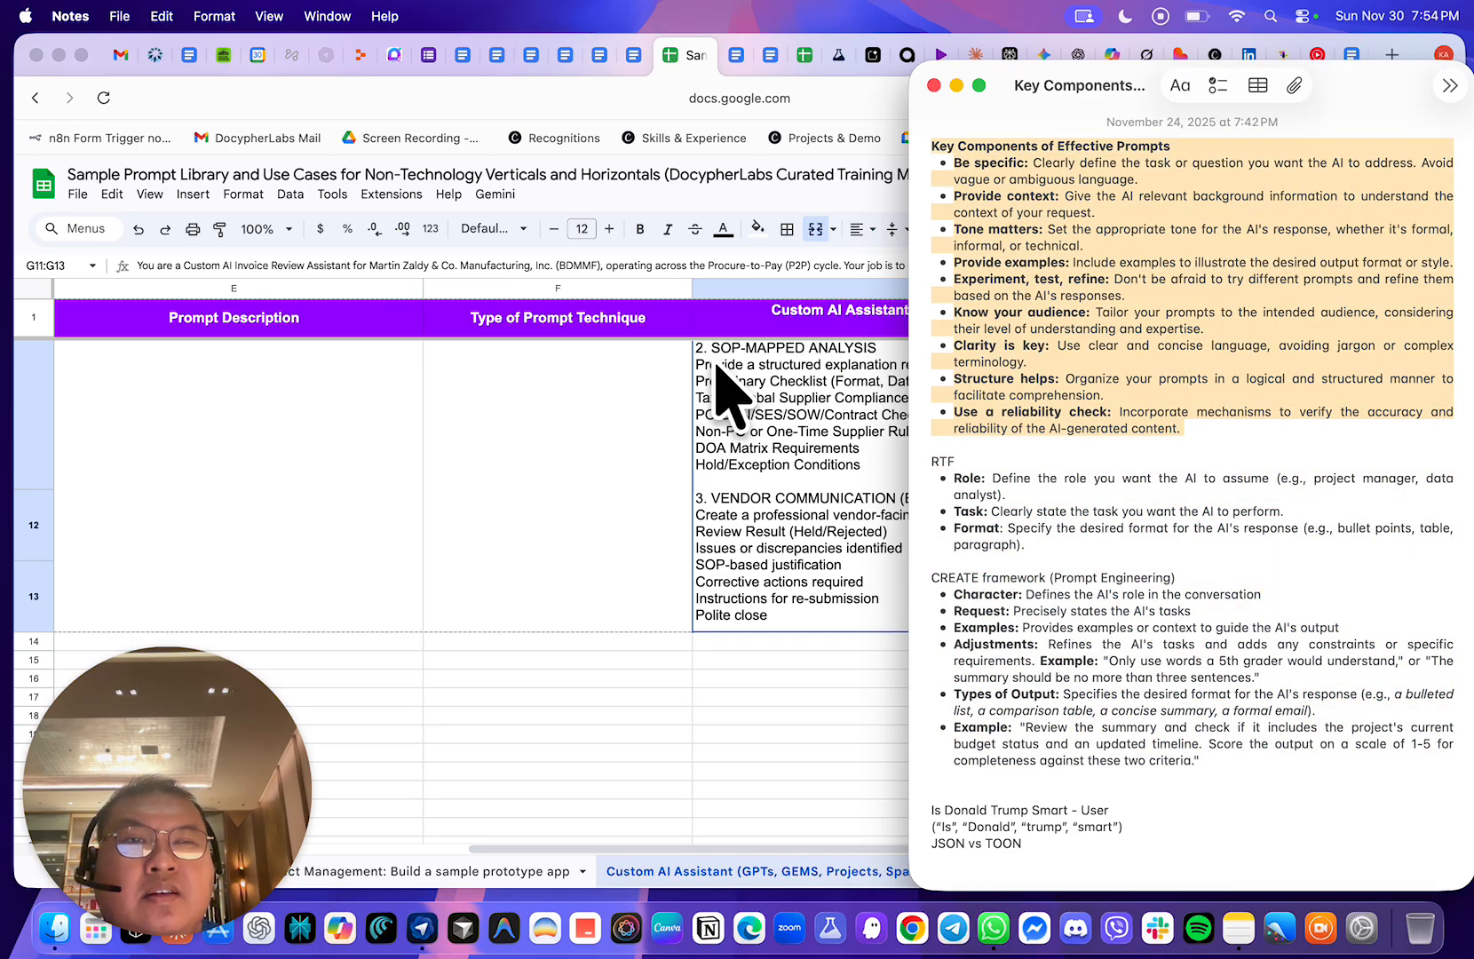
click(757, 407)
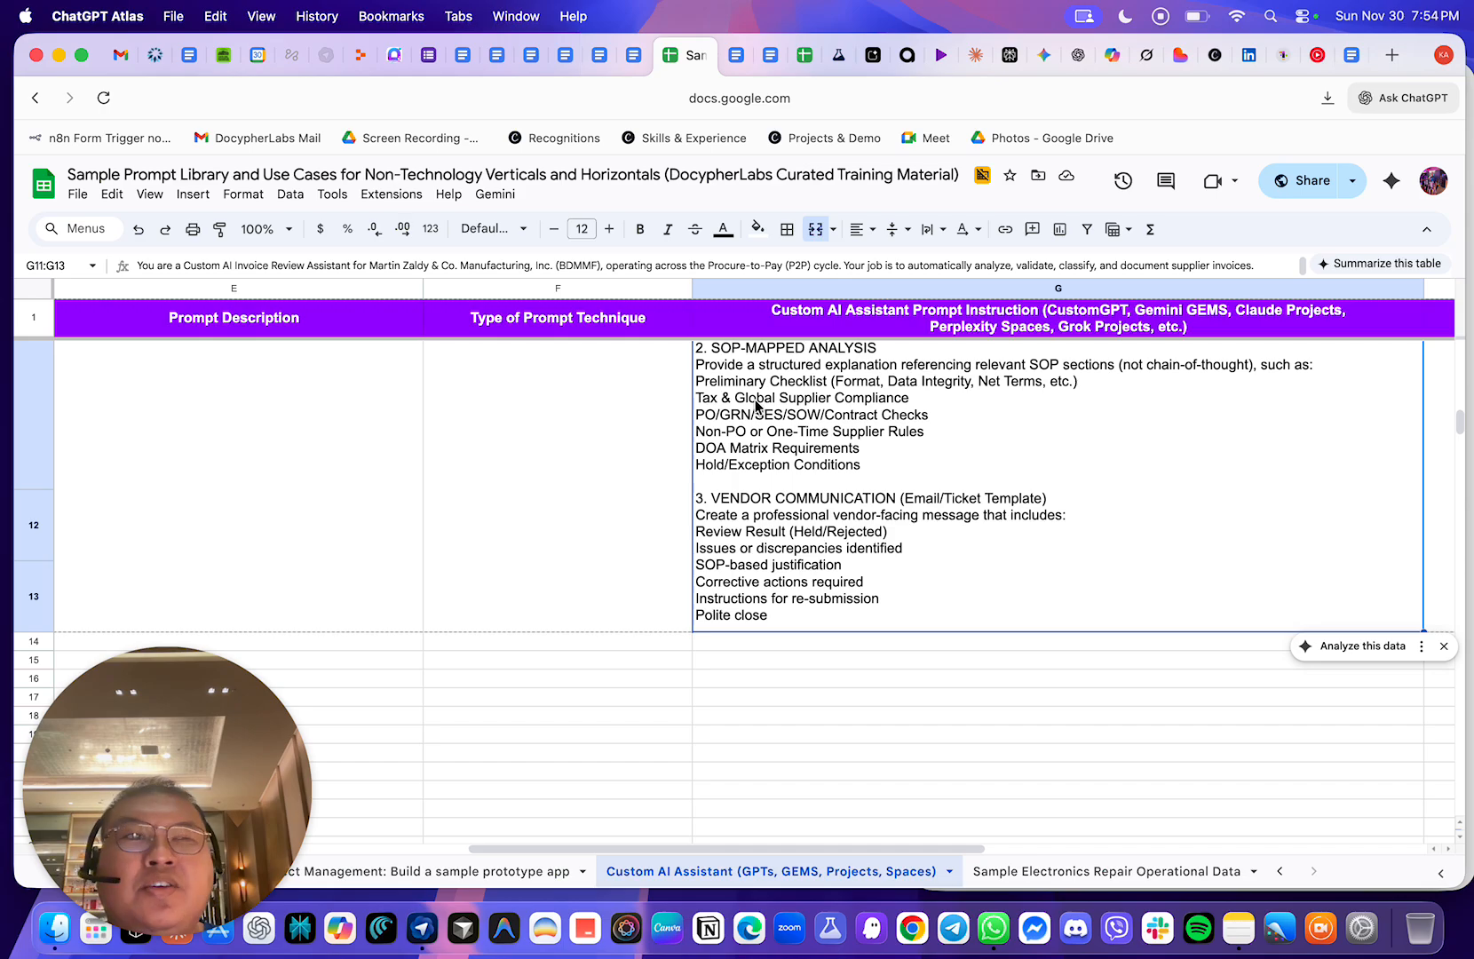
- Revisit the Gemini review, switch to the ChatGPT agent's review and examine its tax compliance and PO-Based Service Validation sections
scroll(899, 462, right, 5)
click(1041, 57)
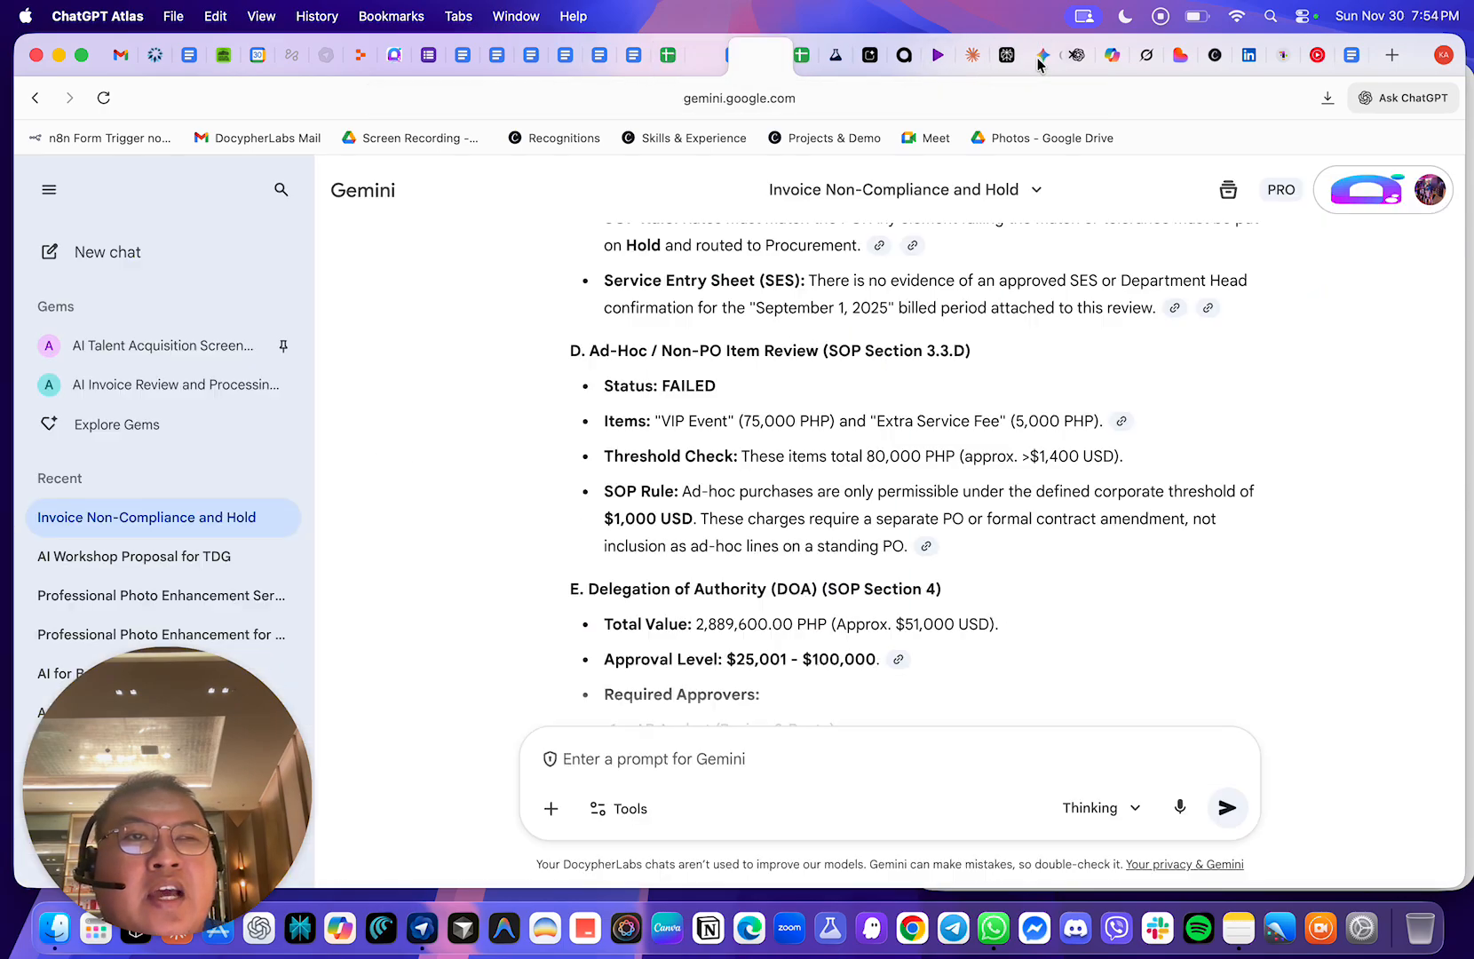
scroll(931, 357, down, 2)
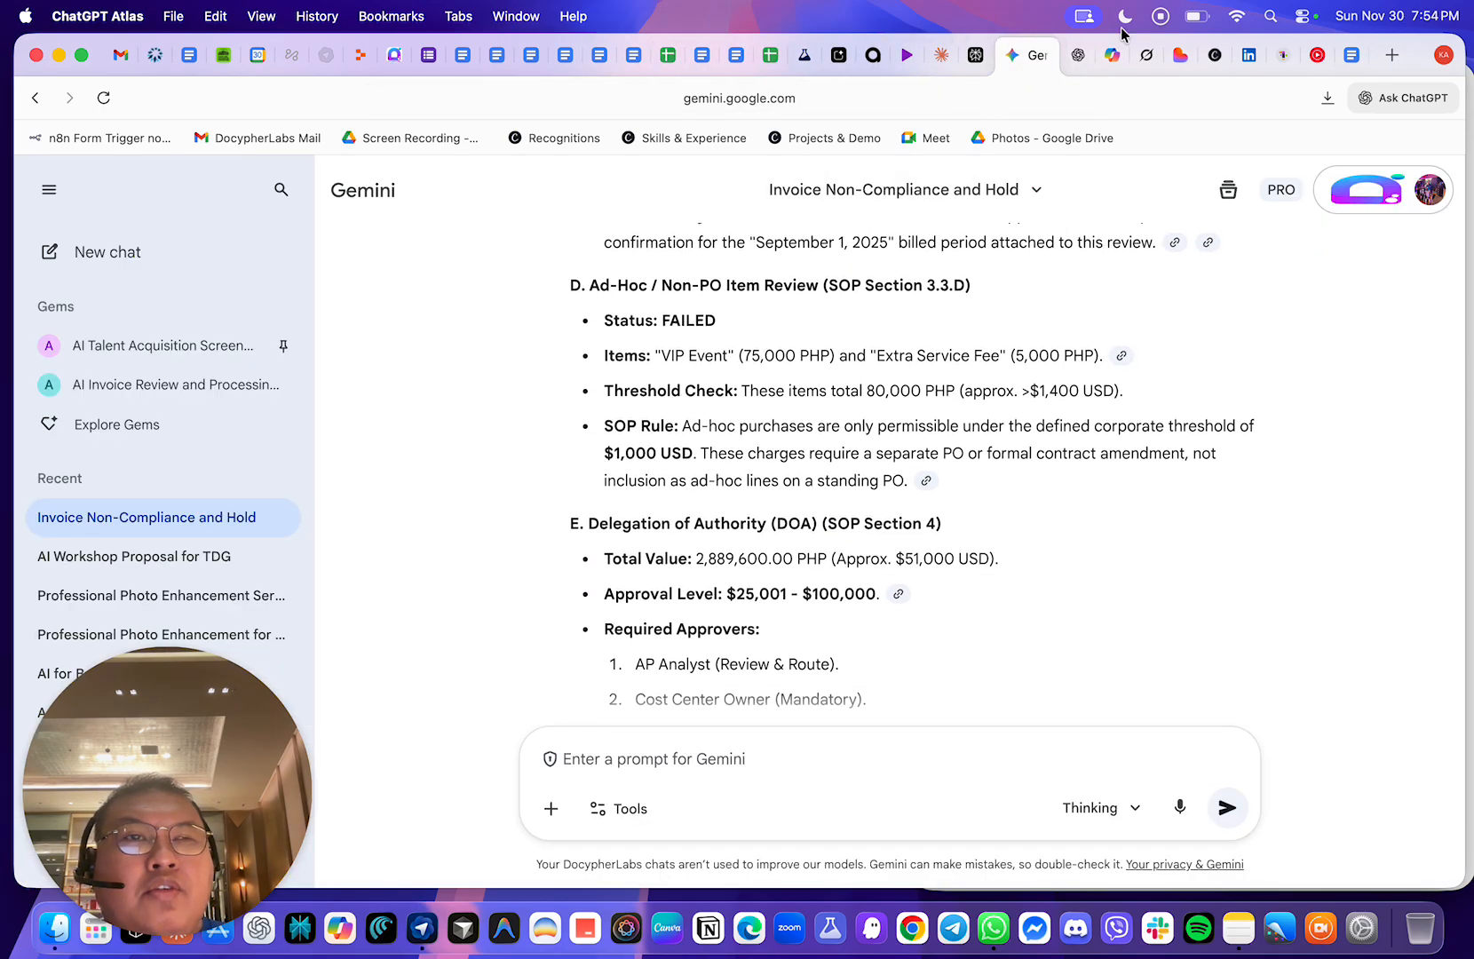
click(1078, 55)
scroll(710, 569, down, 10)
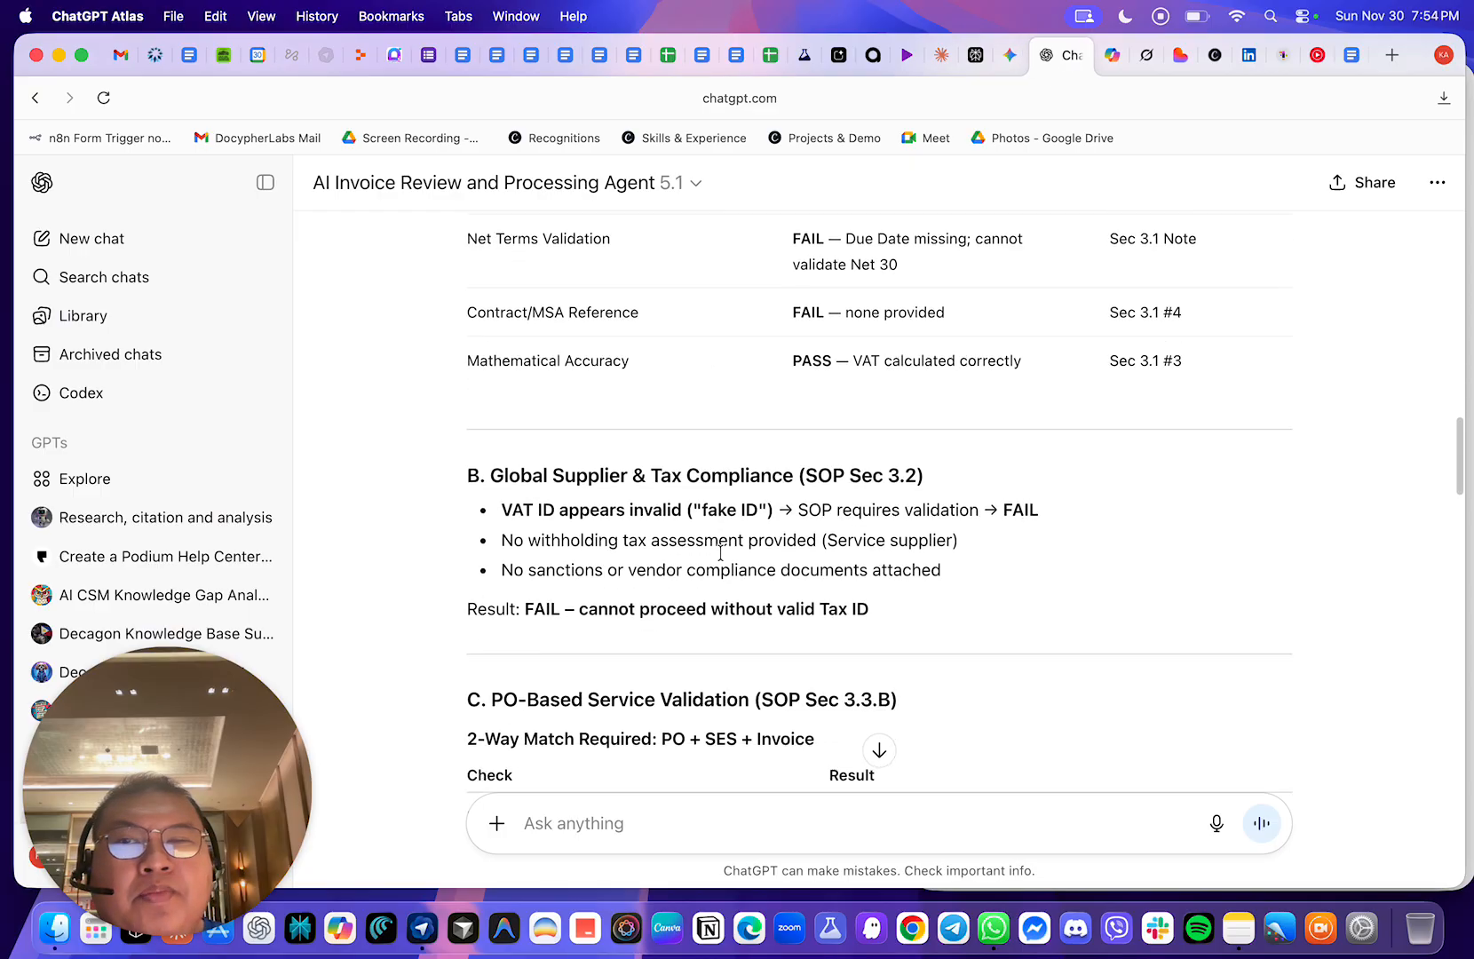
scroll(155, 355, down, 1)
scroll(161, 376, down, 2)
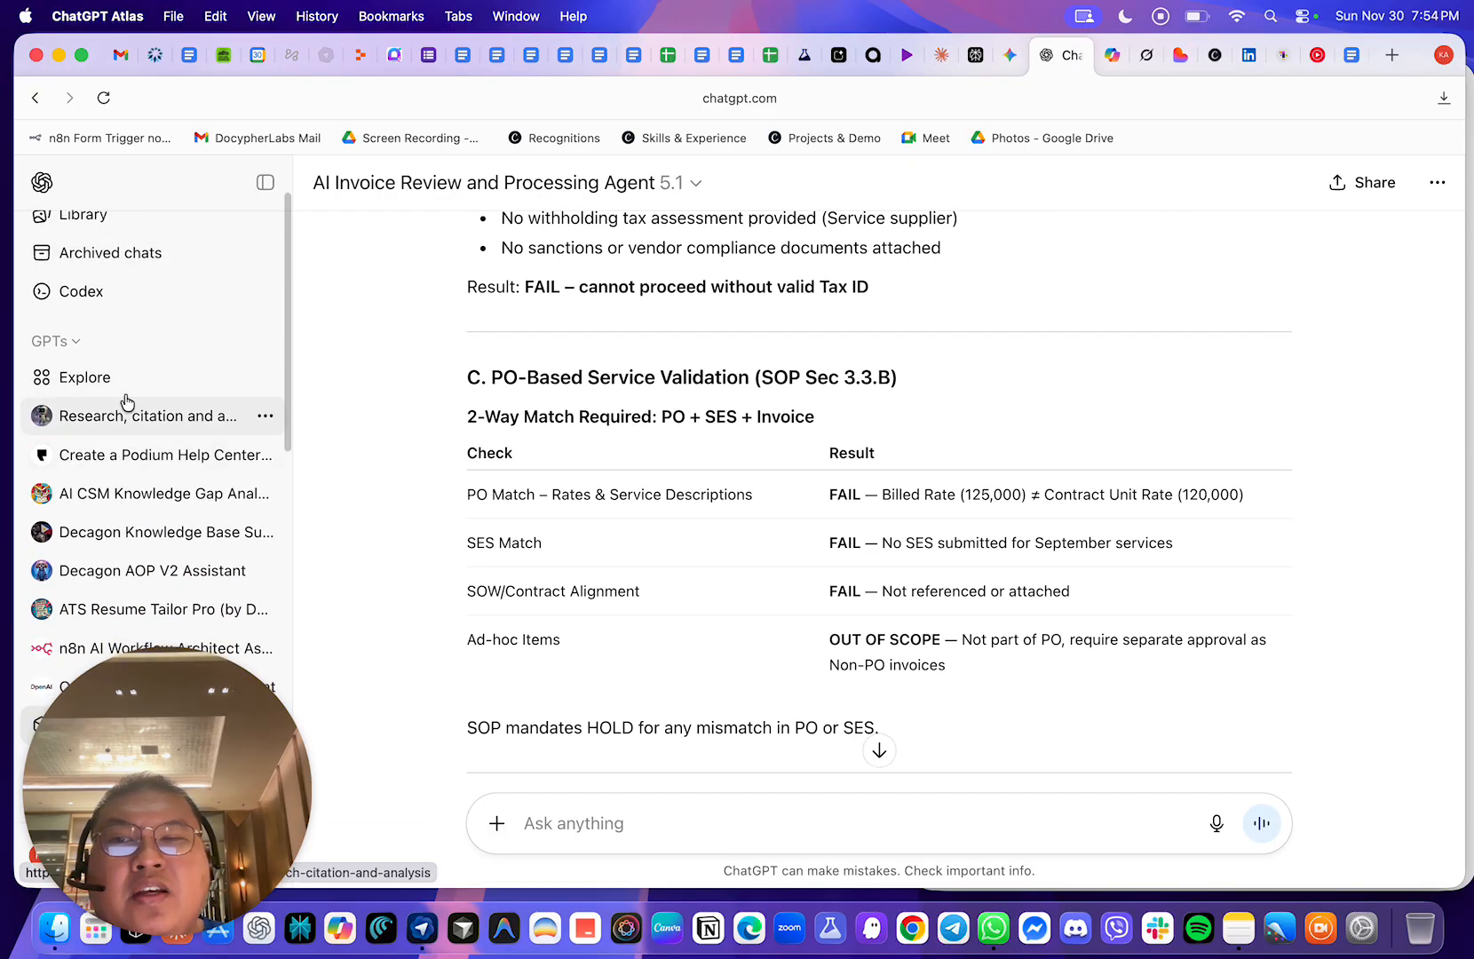
- Look back over the non-compliant invoice review and start a new chat with the AI Invoice Review and Processing Agent
scroll(537, 395, up, 15)
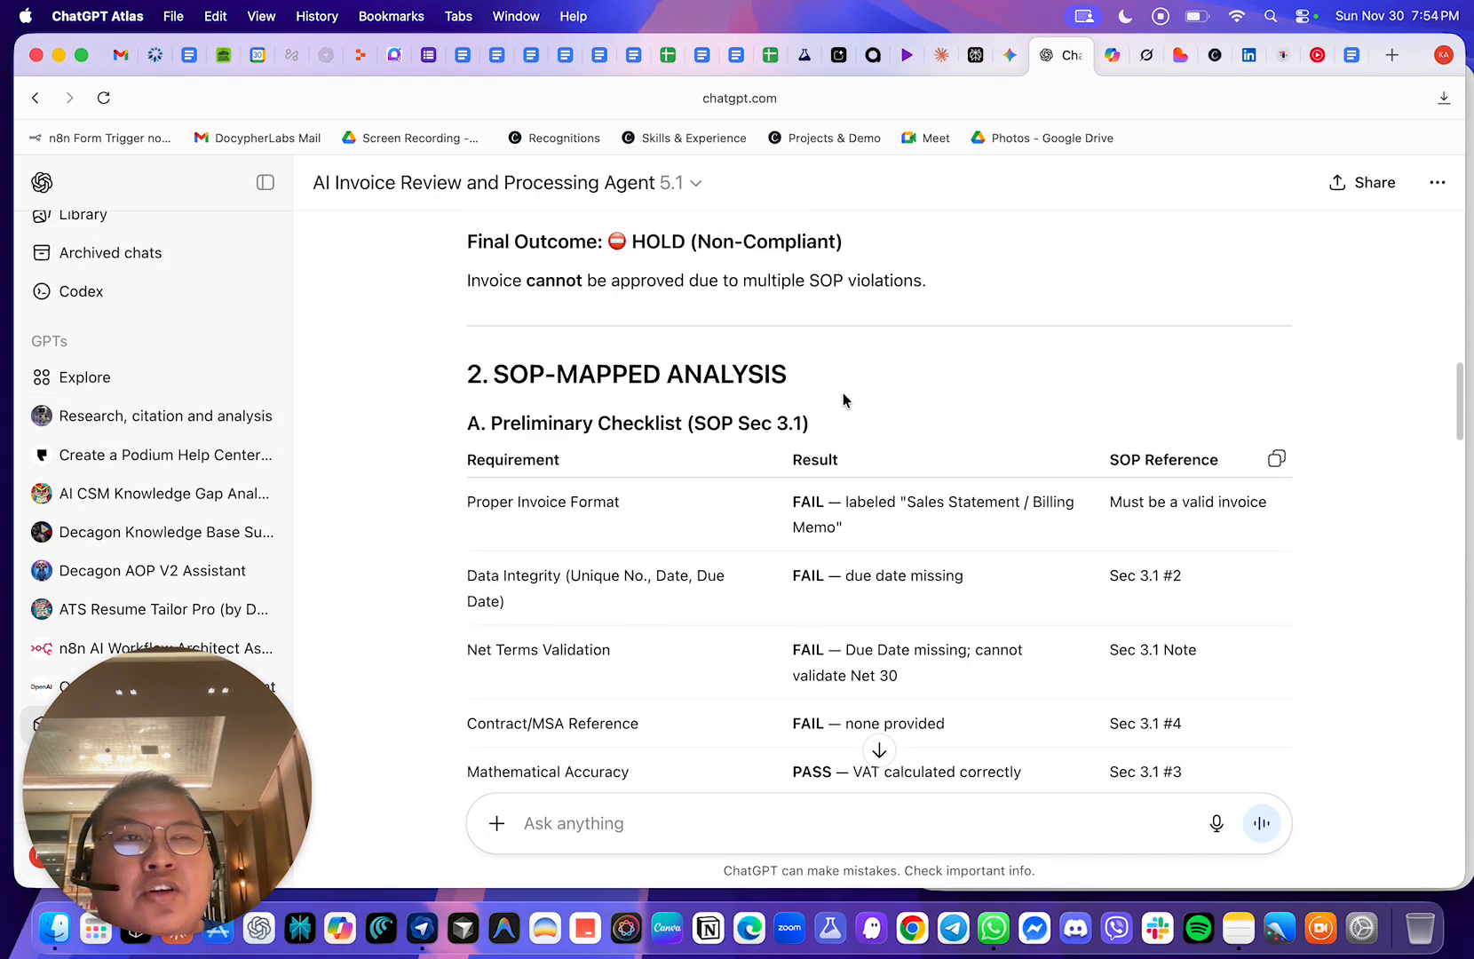
scroll(744, 273, up, 3)
click(1438, 182)
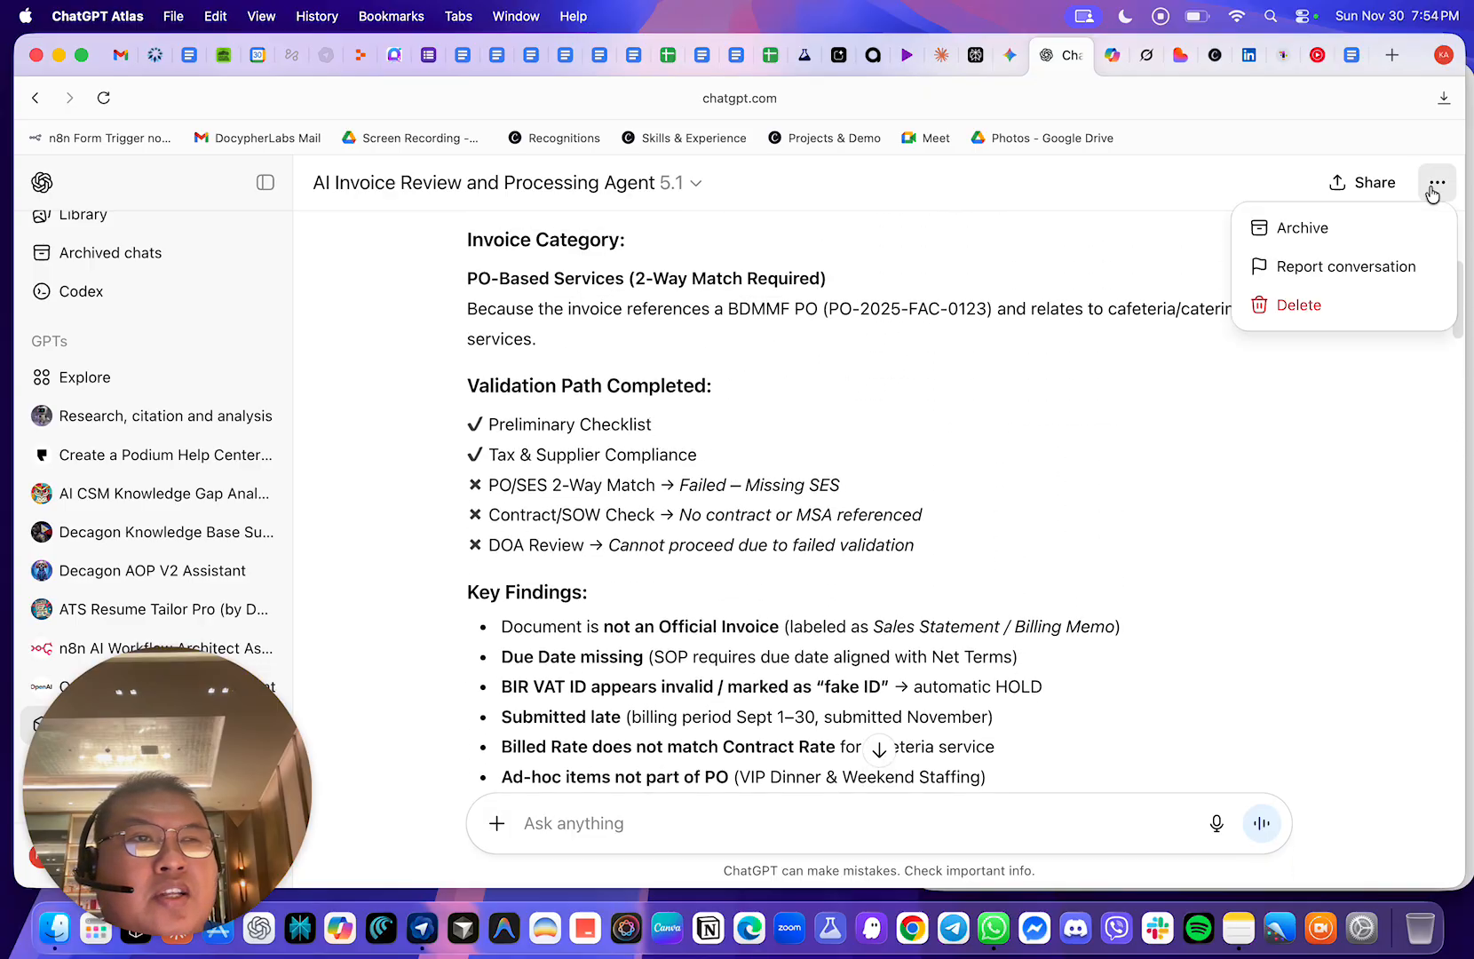
click(892, 257)
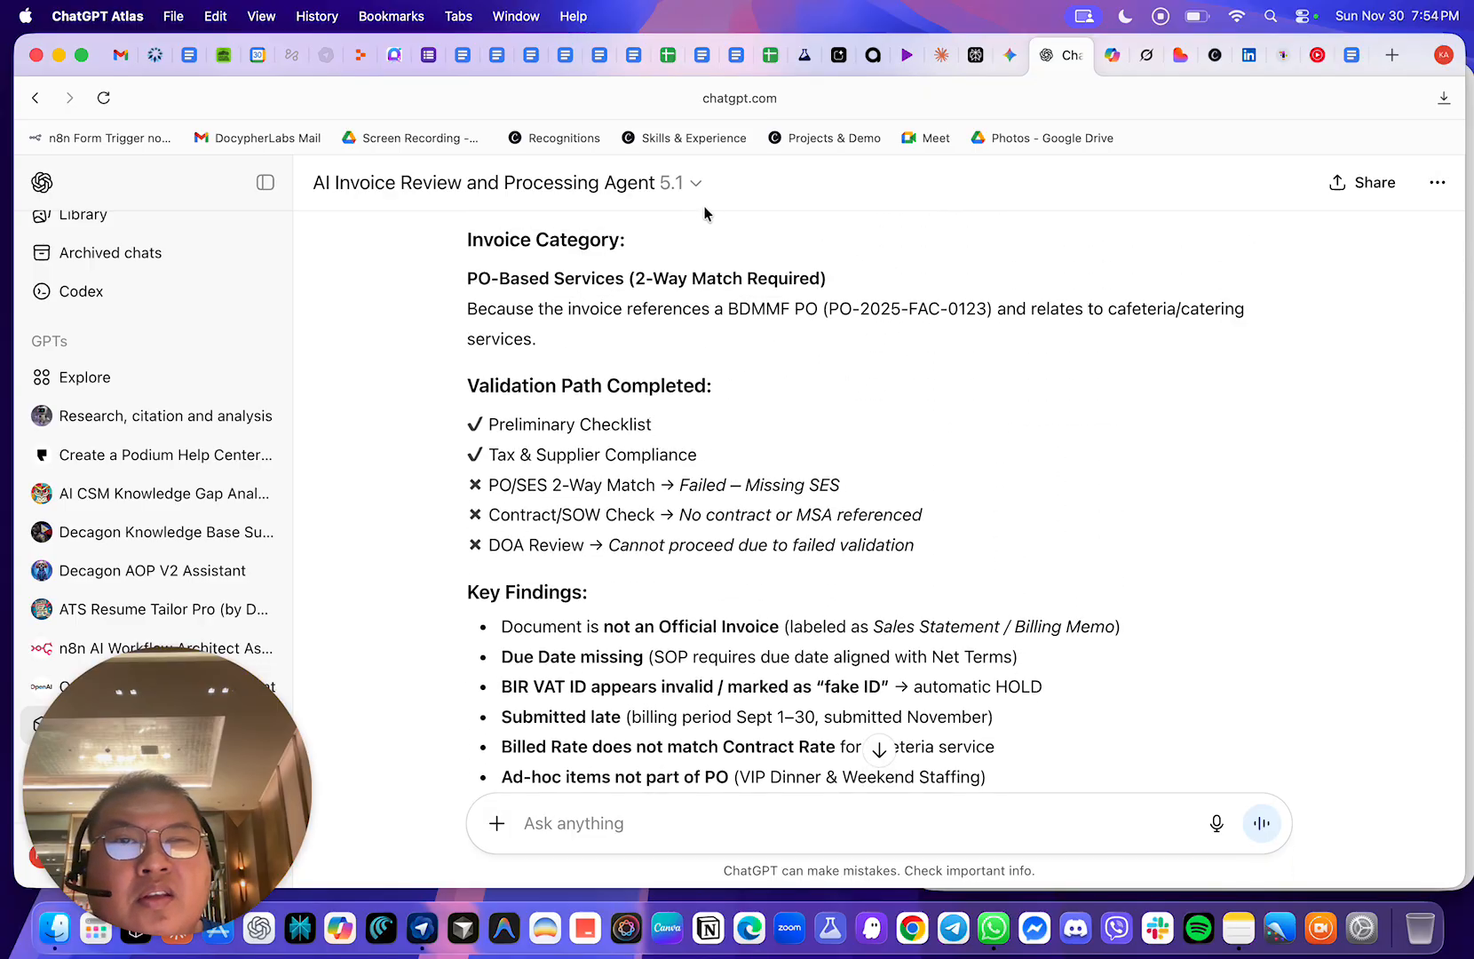
click(668, 187)
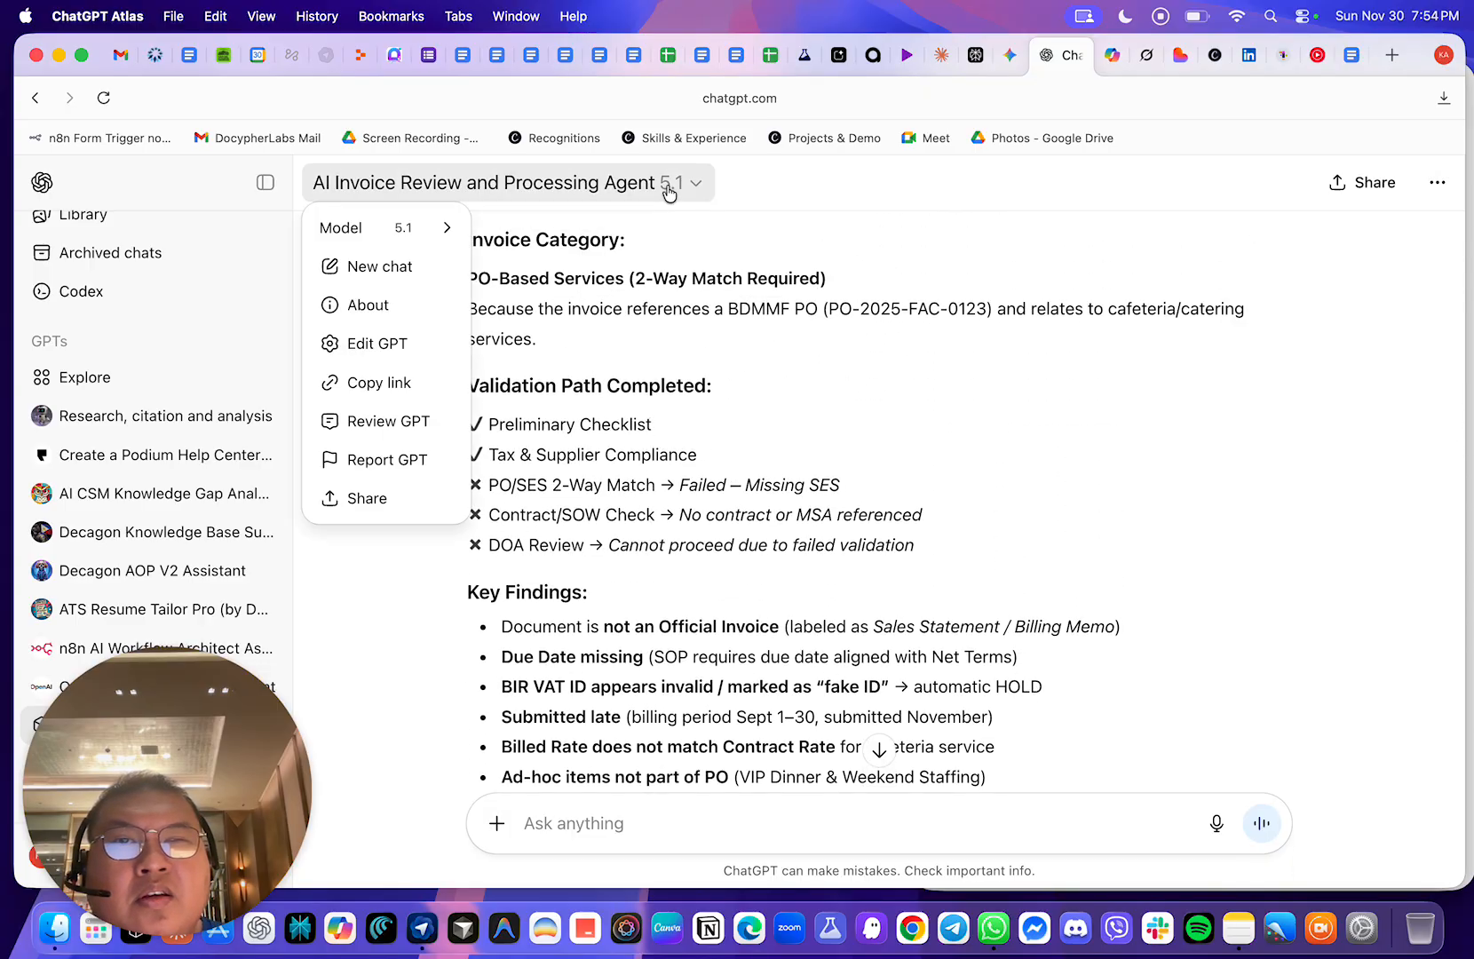
click(407, 265)
scroll(563, 401, down, 10)
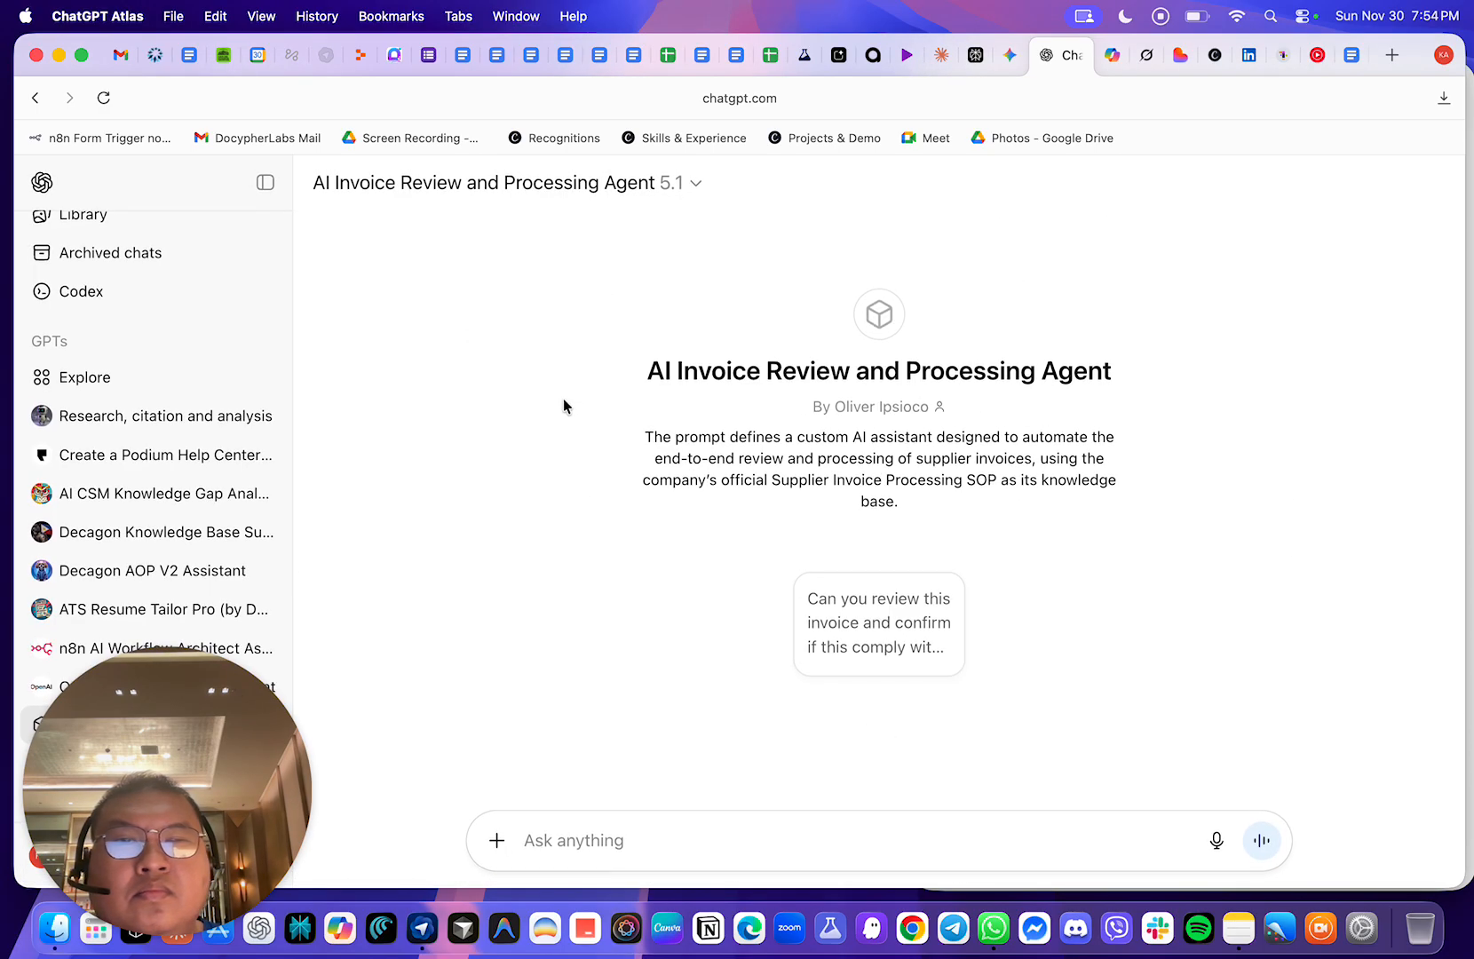
- Attach the CONG. MEOW FOOD & BEVERAGE SERVICES (Compliant Invoice) PDF and submit the agent's suggested prompt asking whether the invoice complies with company policy
click(496, 840)
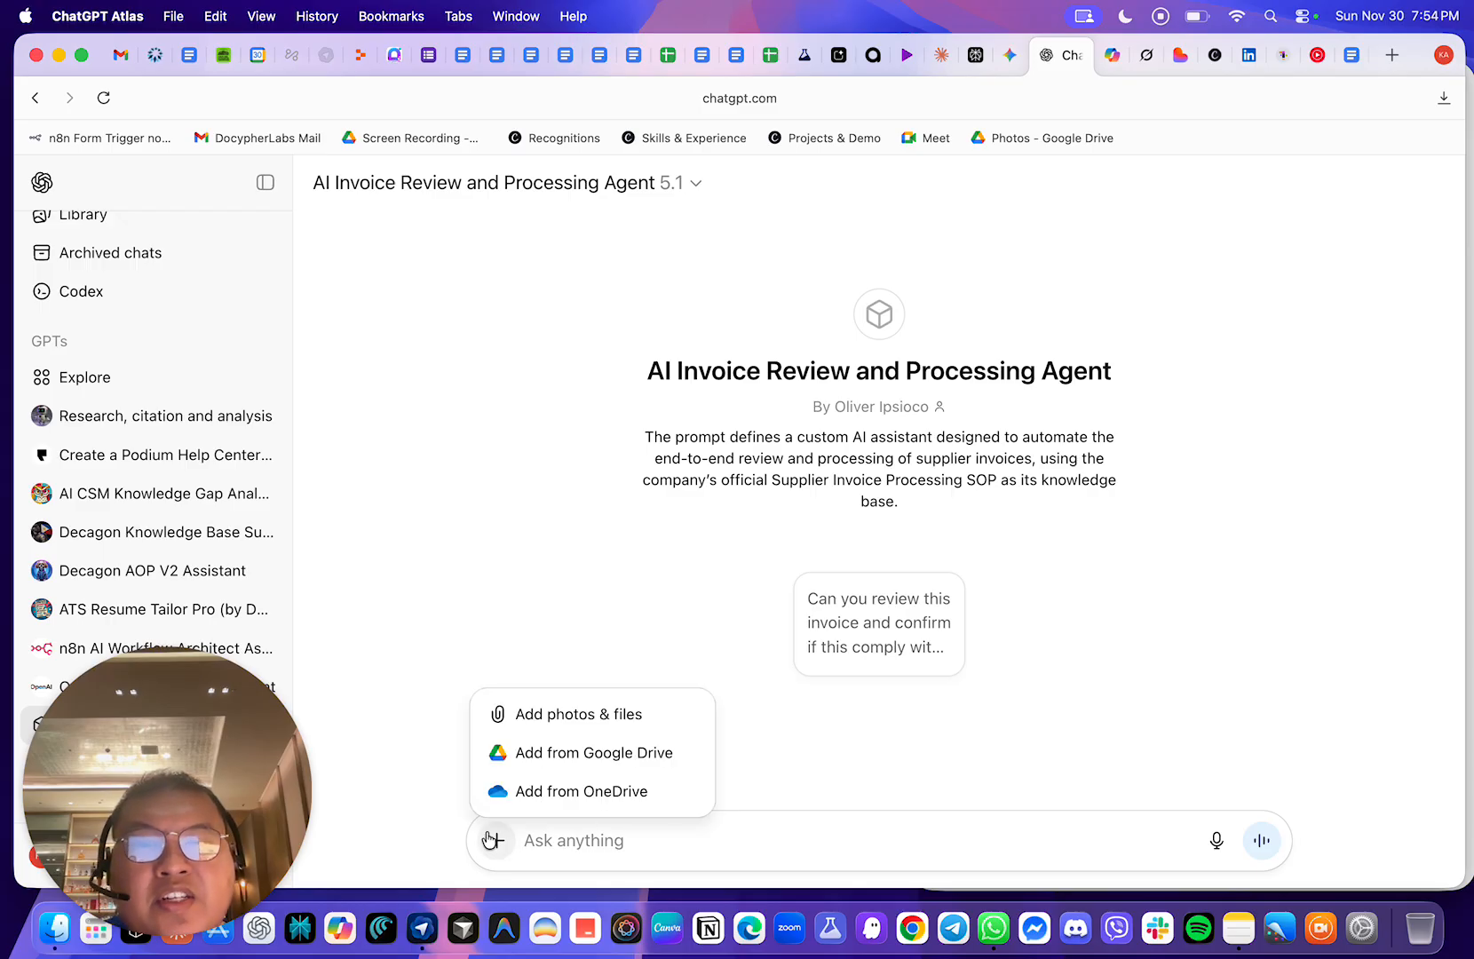
click(595, 731)
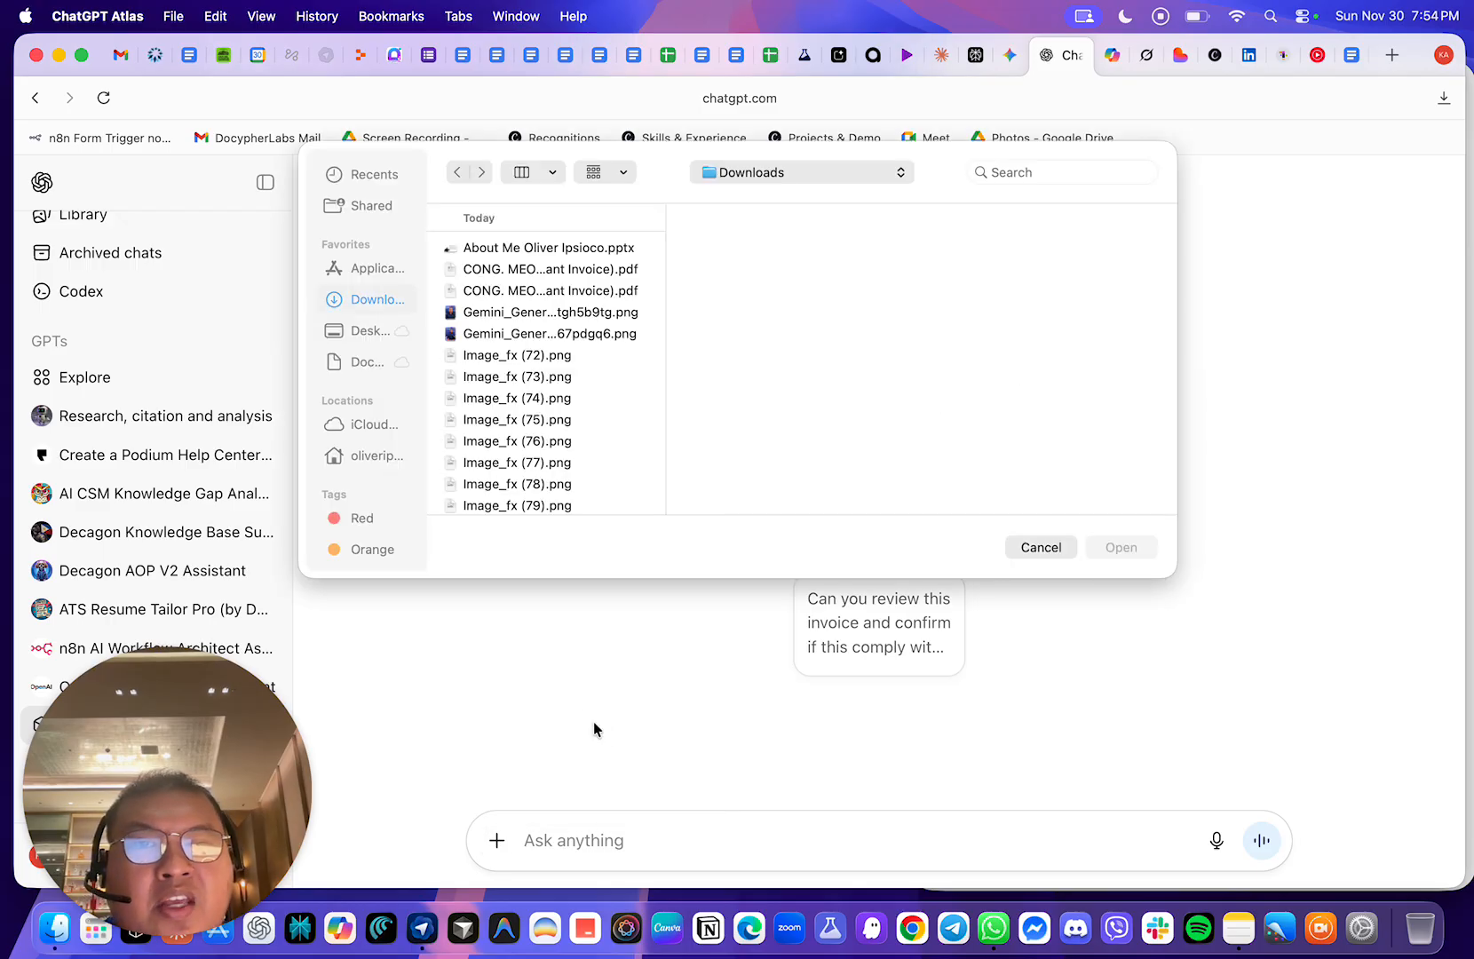
click(563, 271)
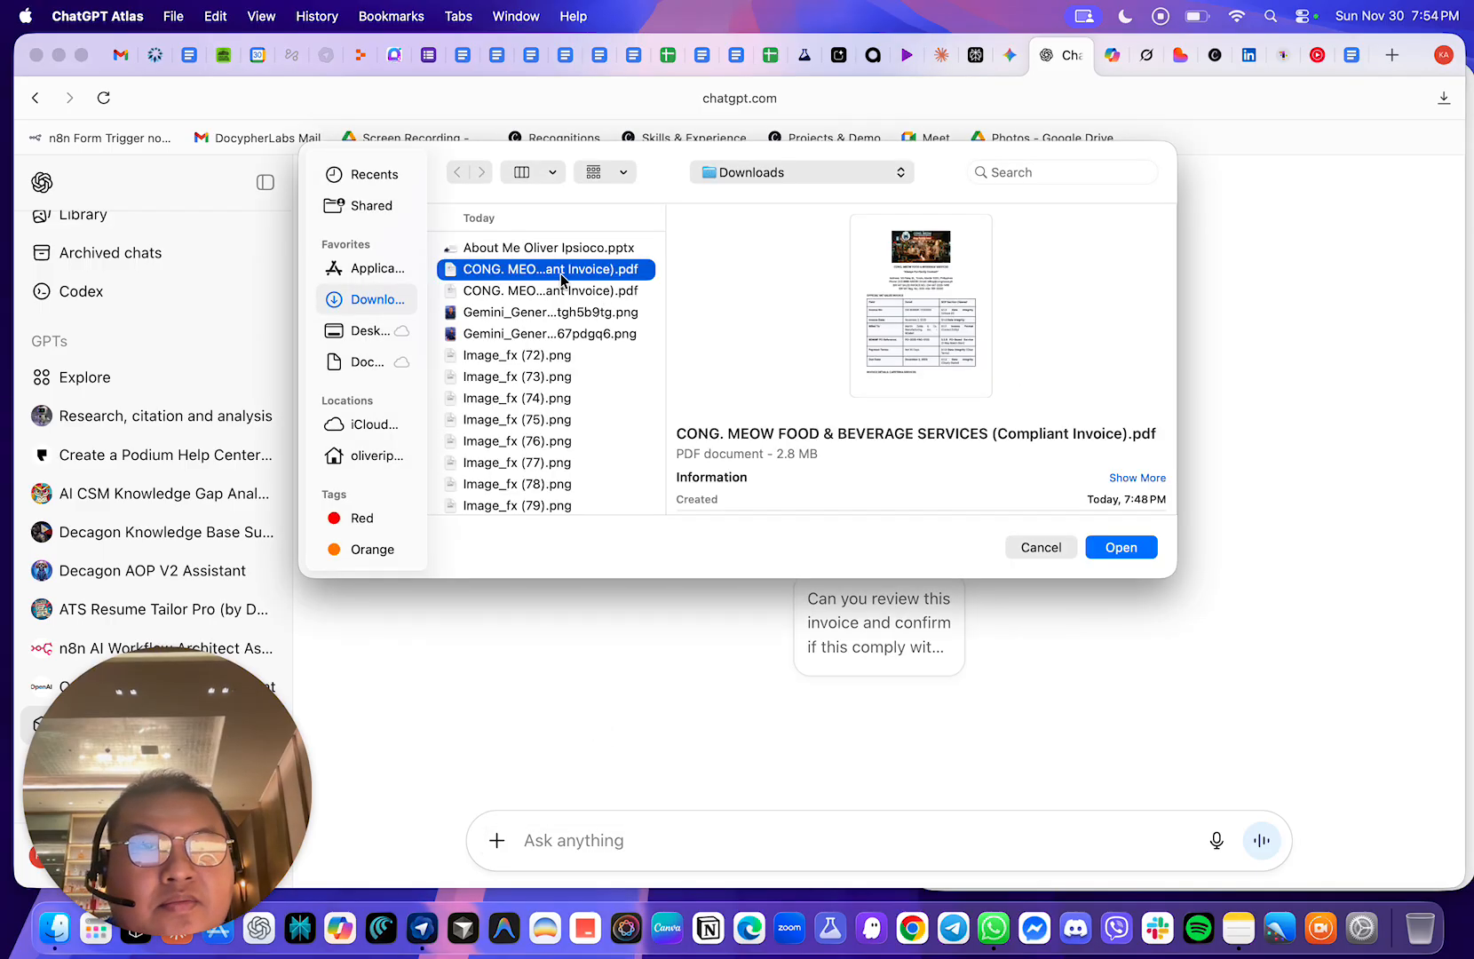
click(1119, 547)
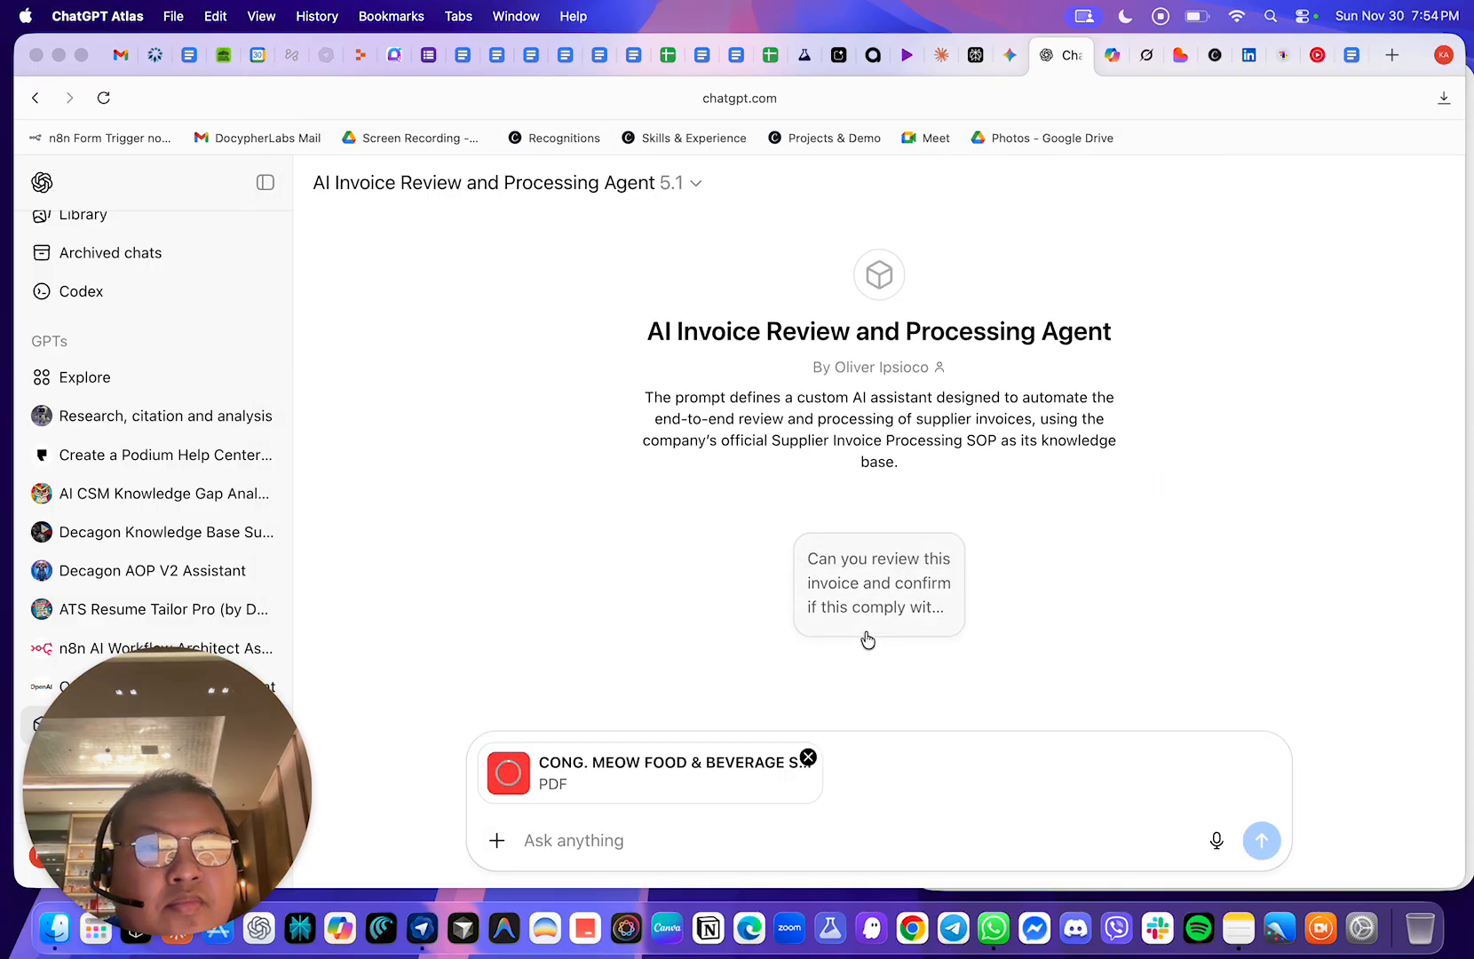
click(877, 583)
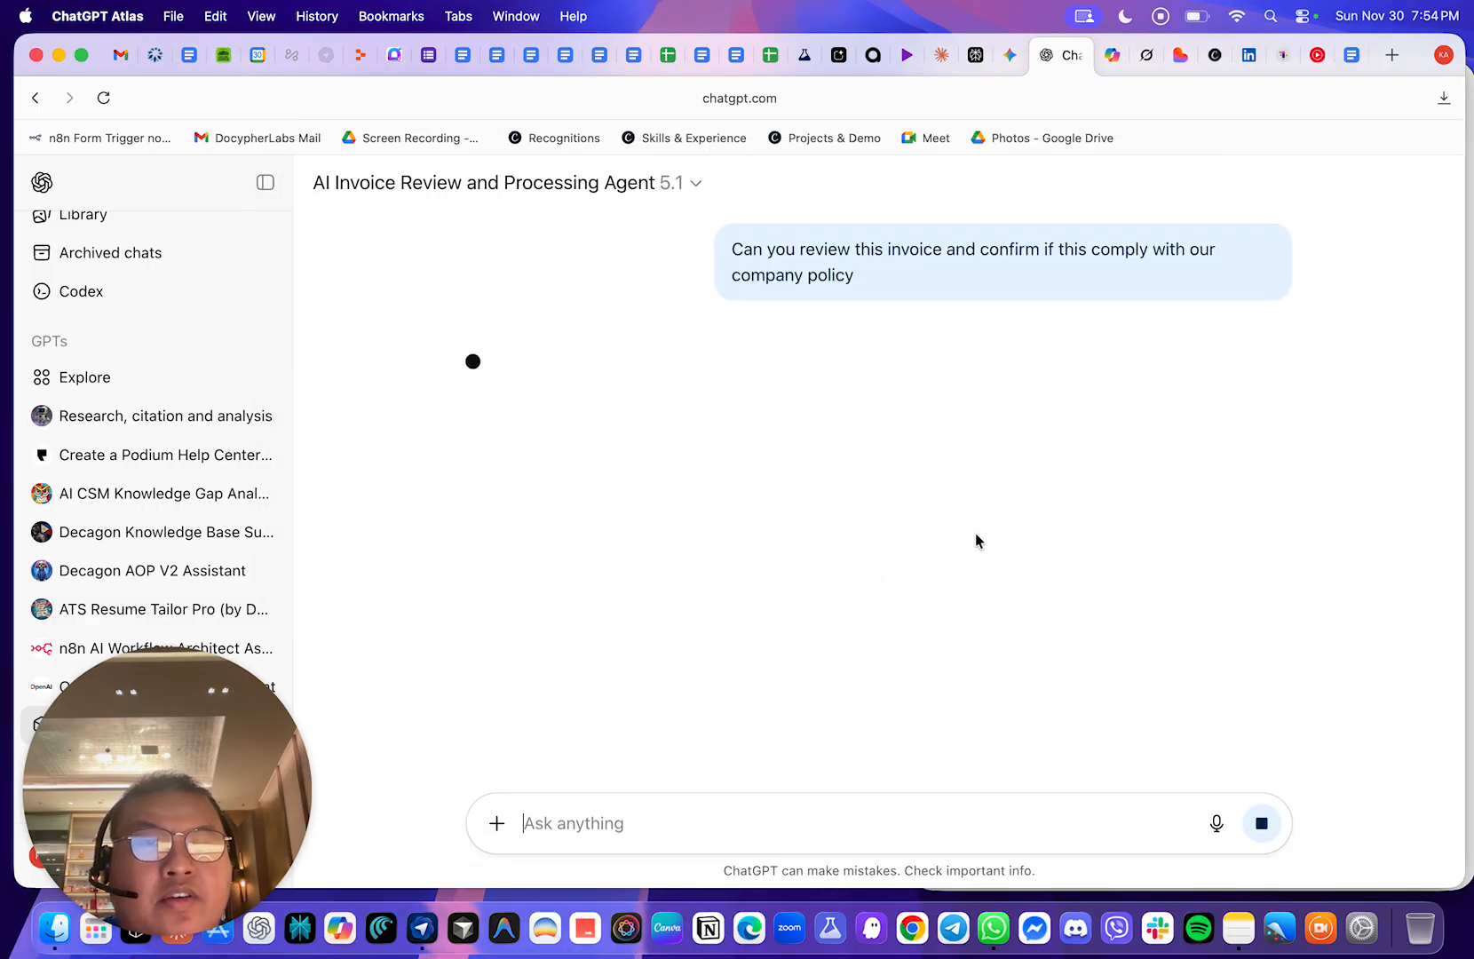
- Copy the submitted review prompt, switch to Gemini, and paste it into a new chat with the AI Invoice Review and Processing Agent Gem
drag(870, 283, 733, 247)
key(super+c)
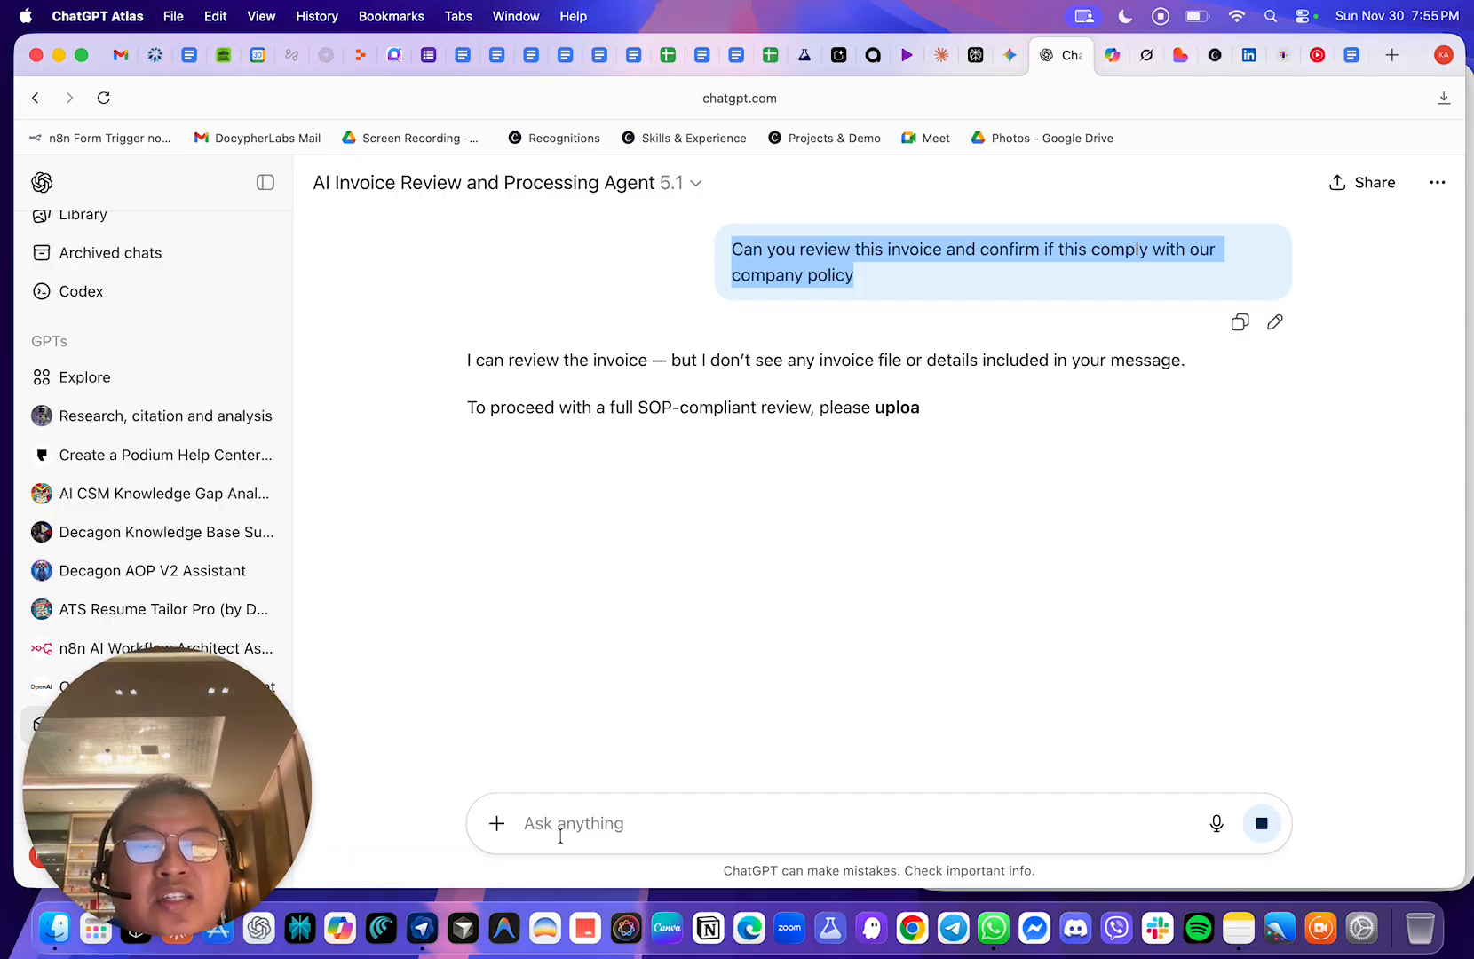
click(587, 821)
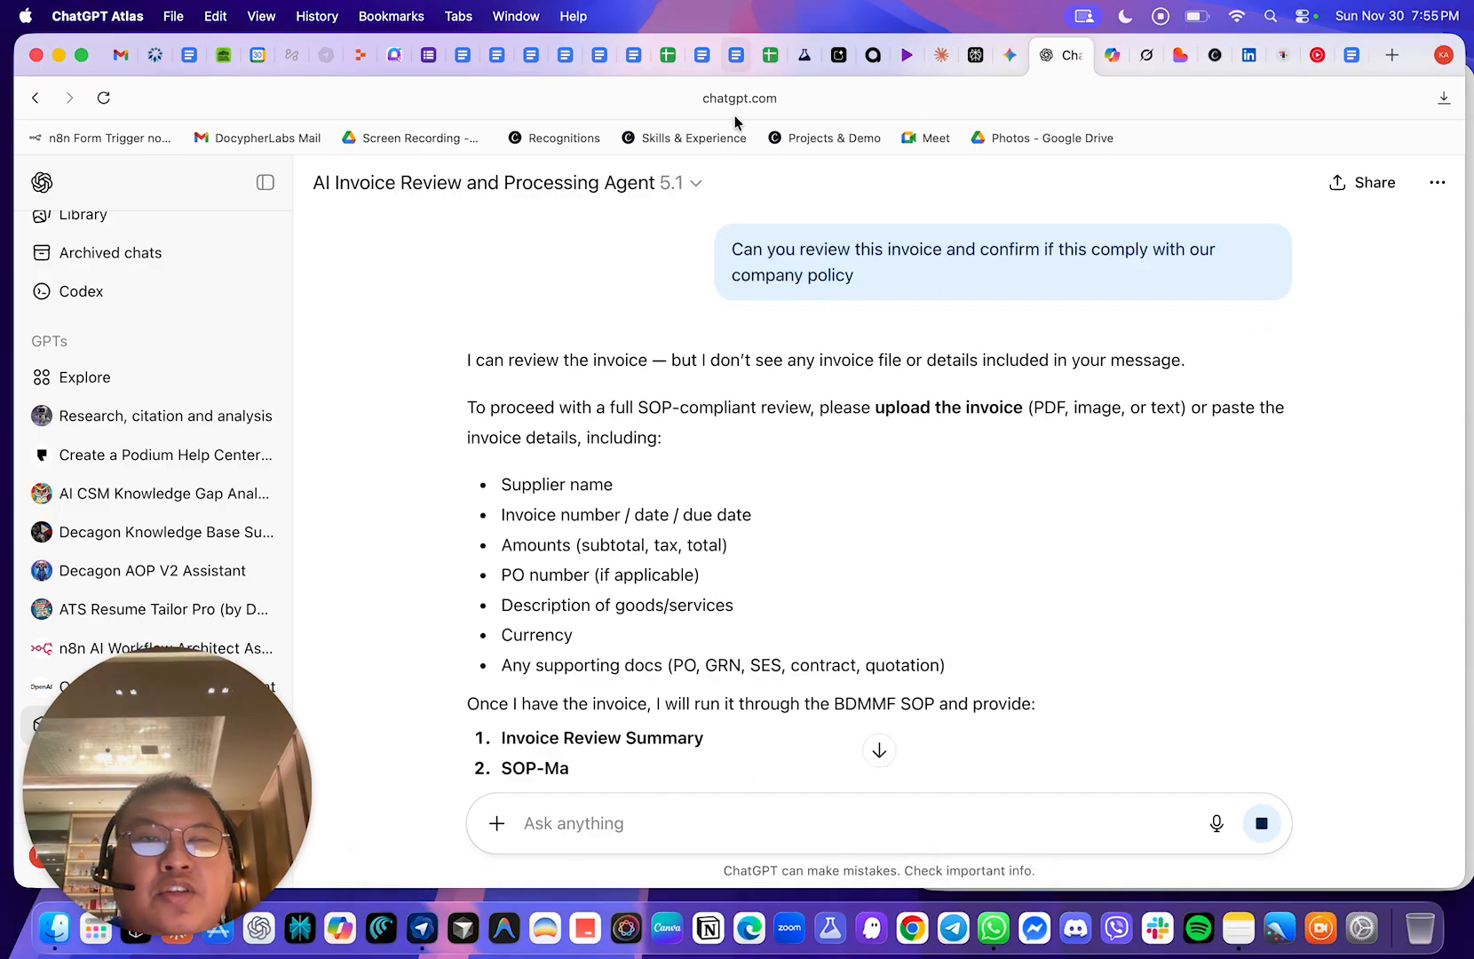
click(1017, 65)
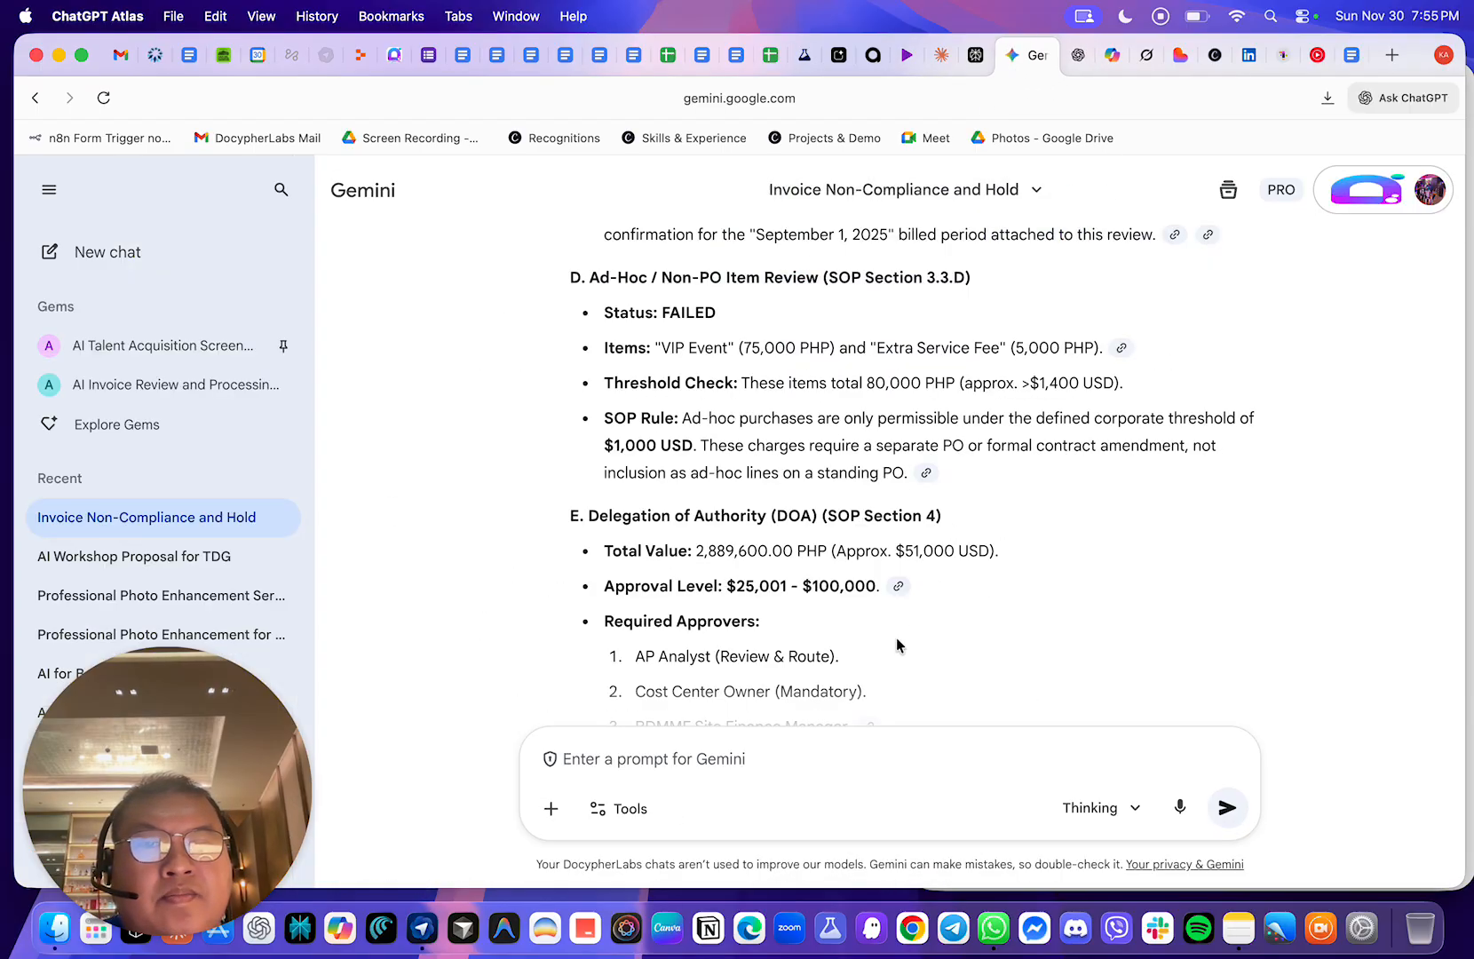
click(177, 516)
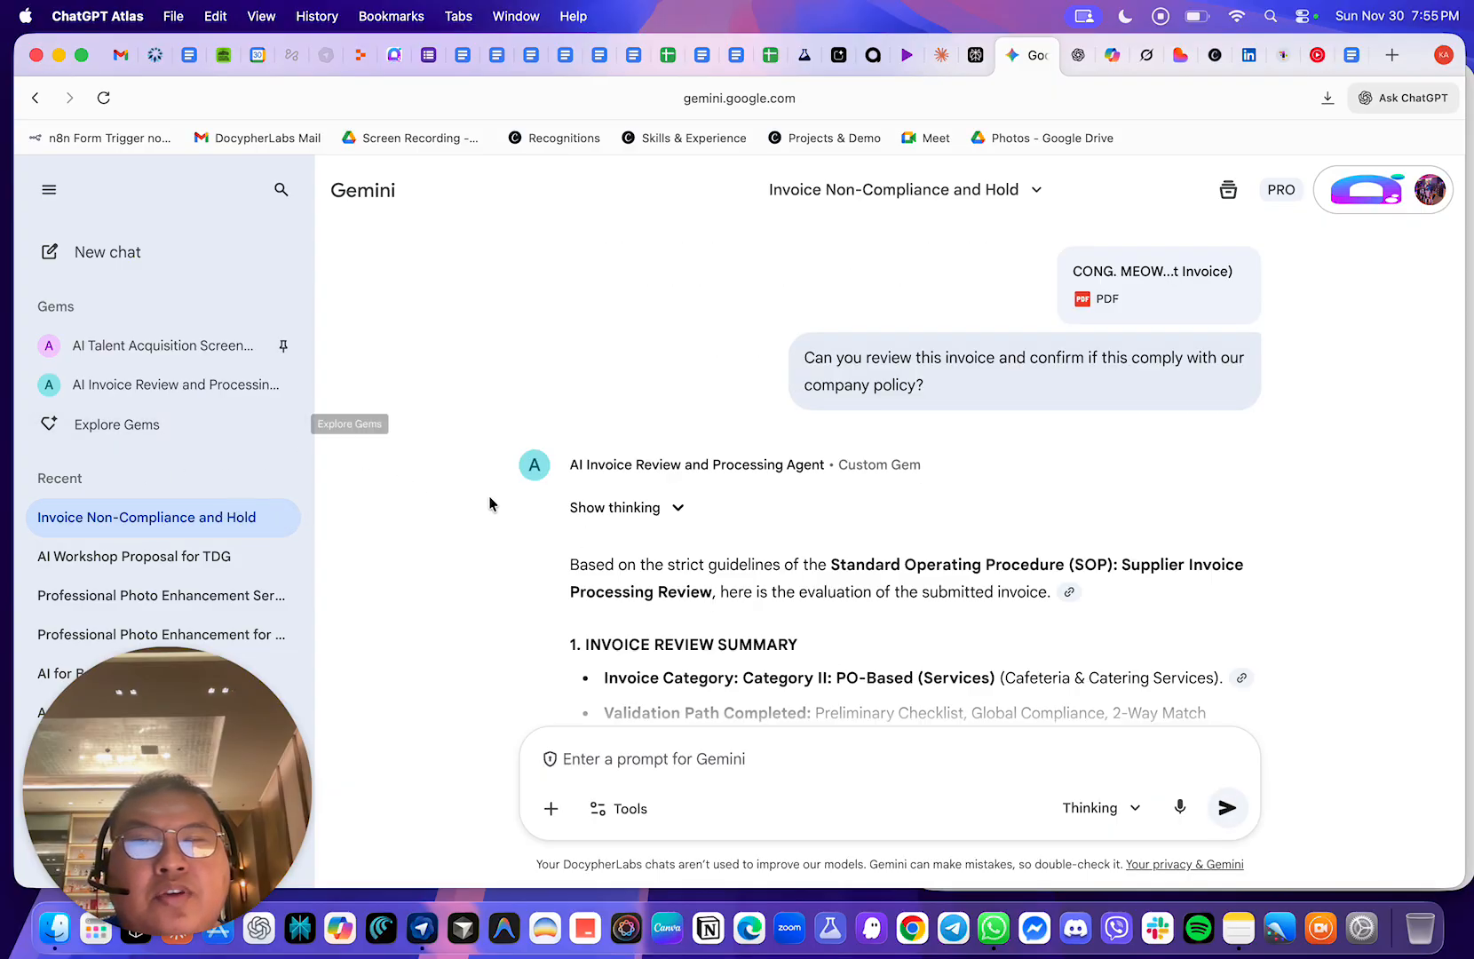
click(133, 423)
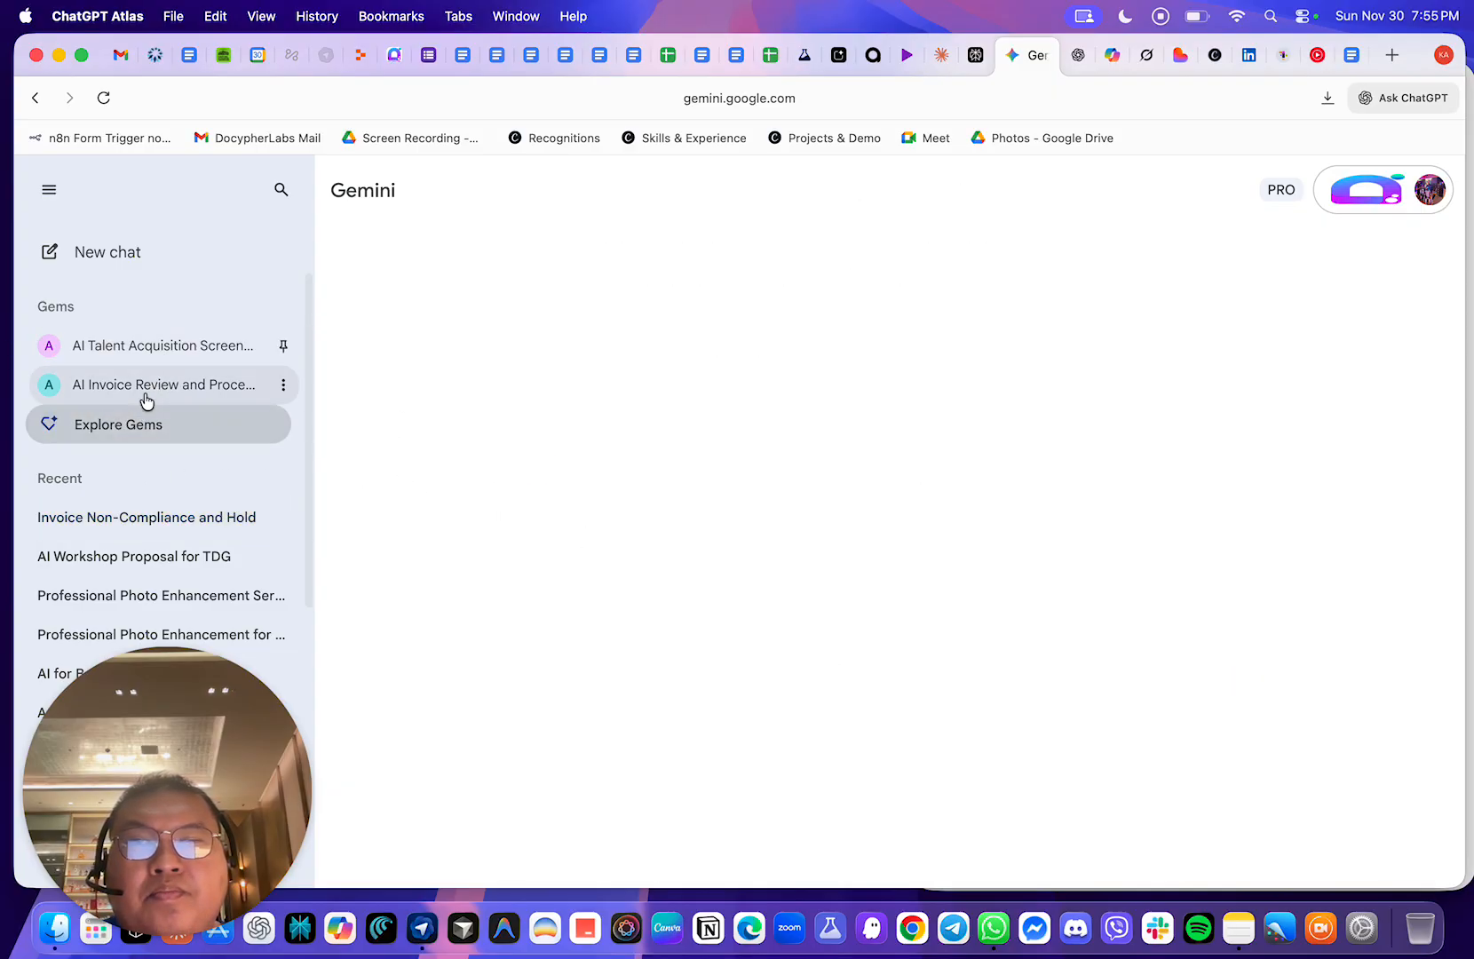
click(147, 389)
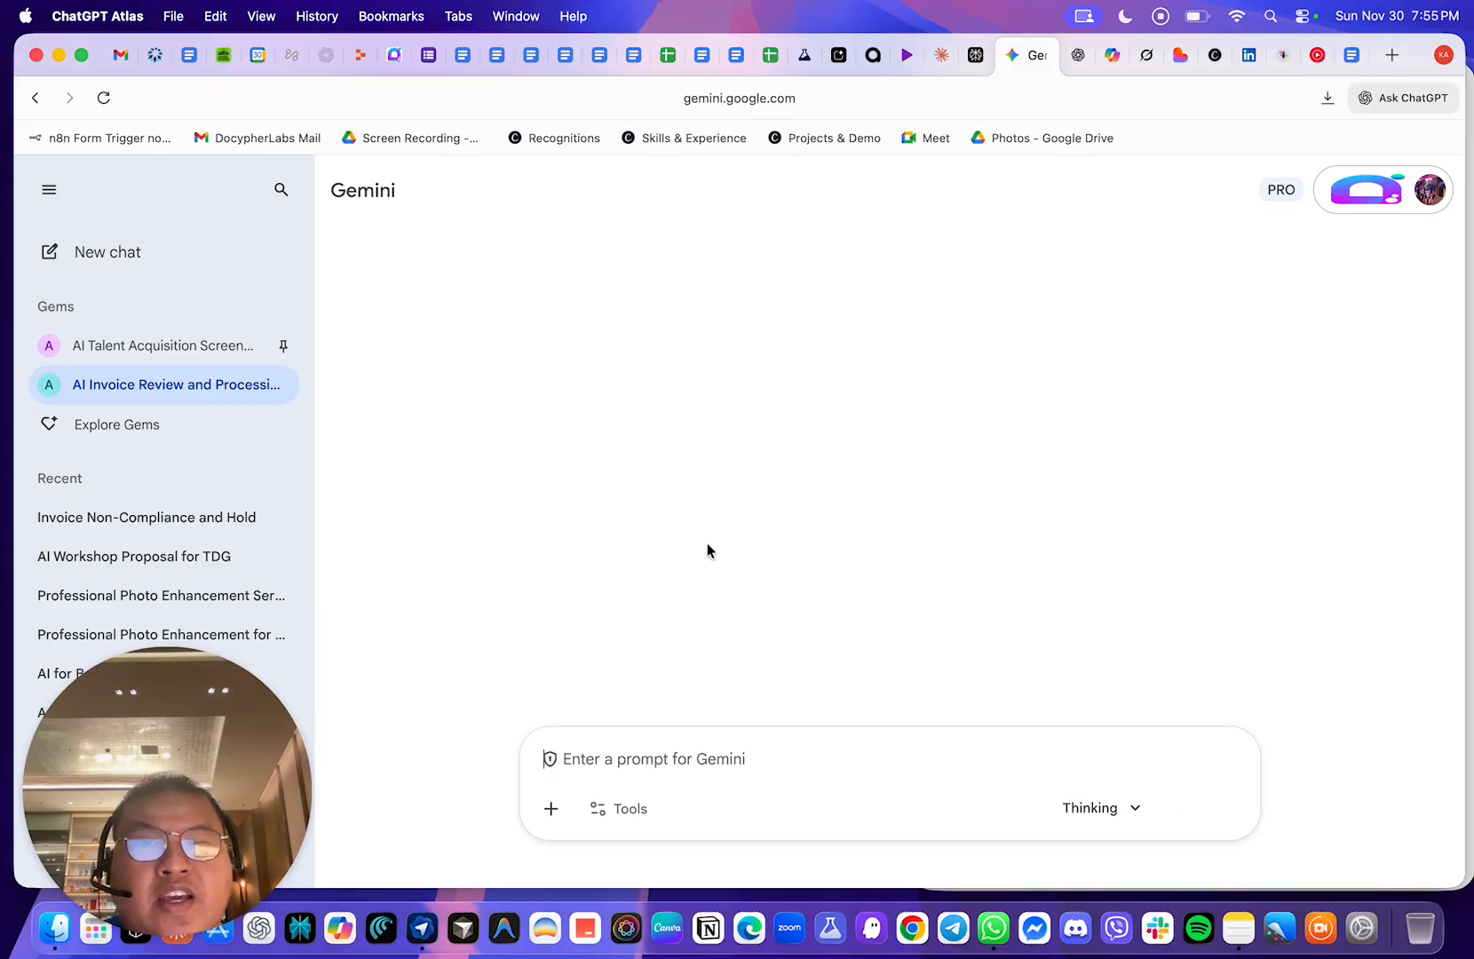
key(super+v)
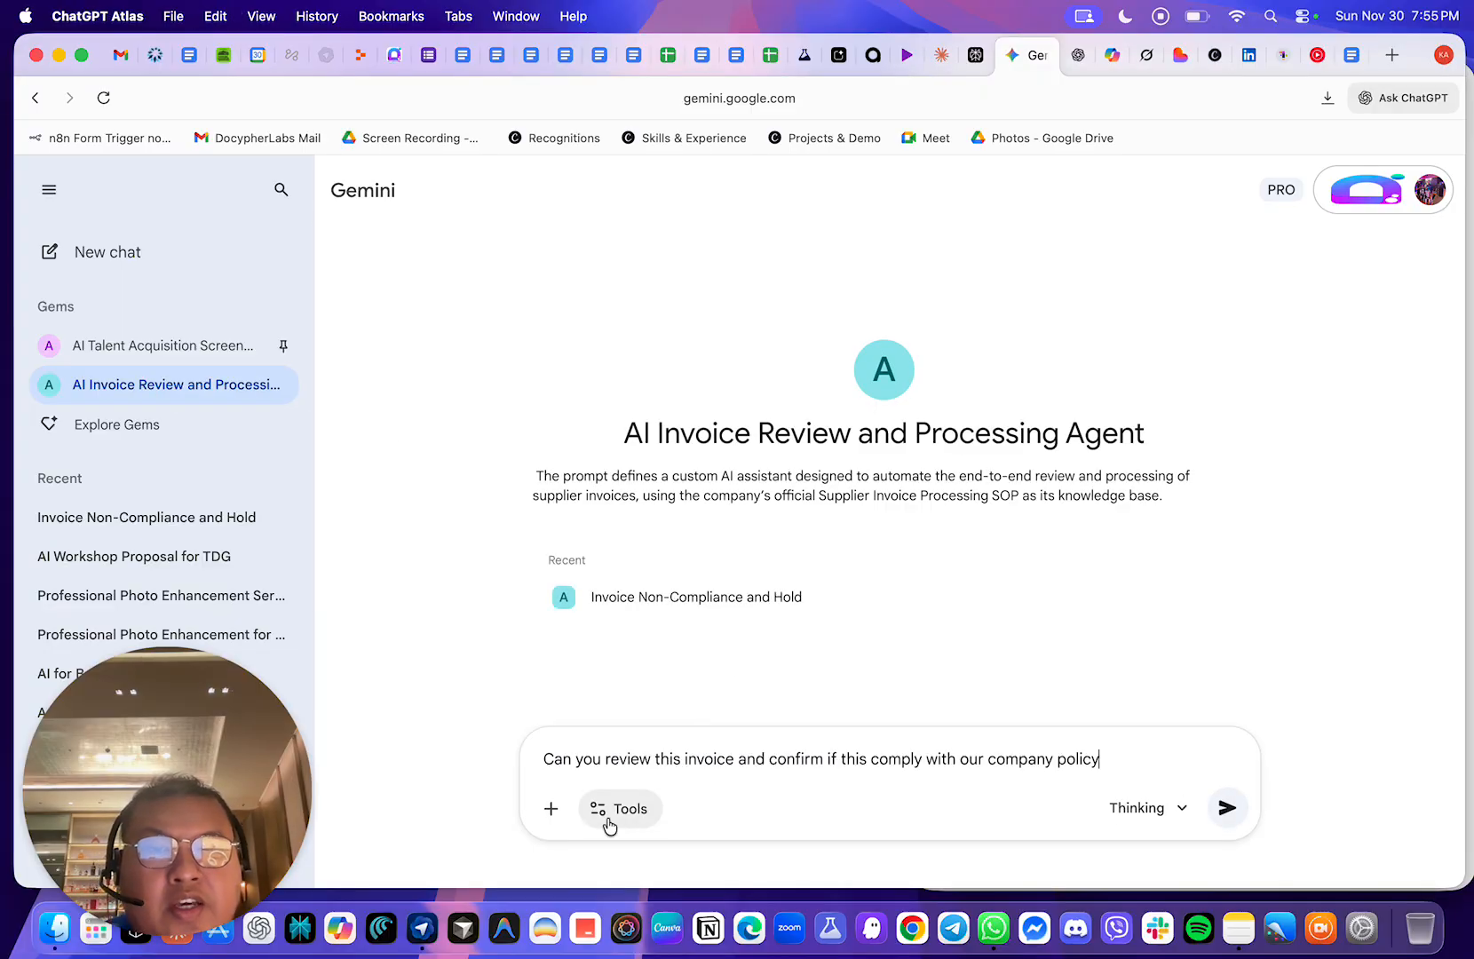
- Attach CONG. MEOW FOOD & BEVERAGE SERVICES (Compliant Invoice).pdf from Downloads to the Gemini prompt
click(551, 808)
click(654, 680)
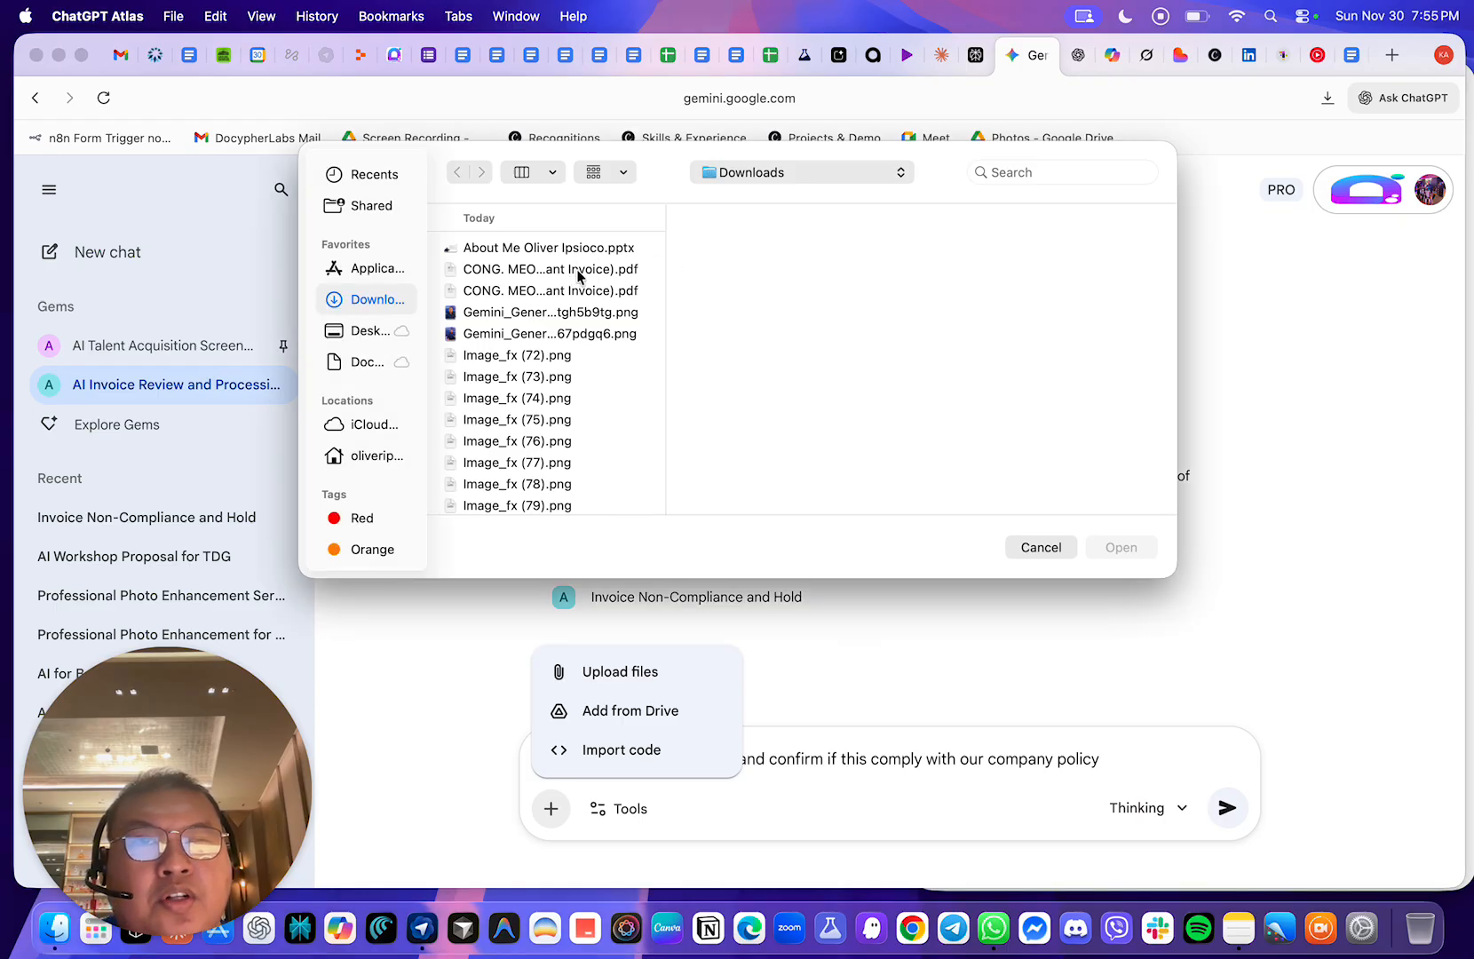
click(578, 272)
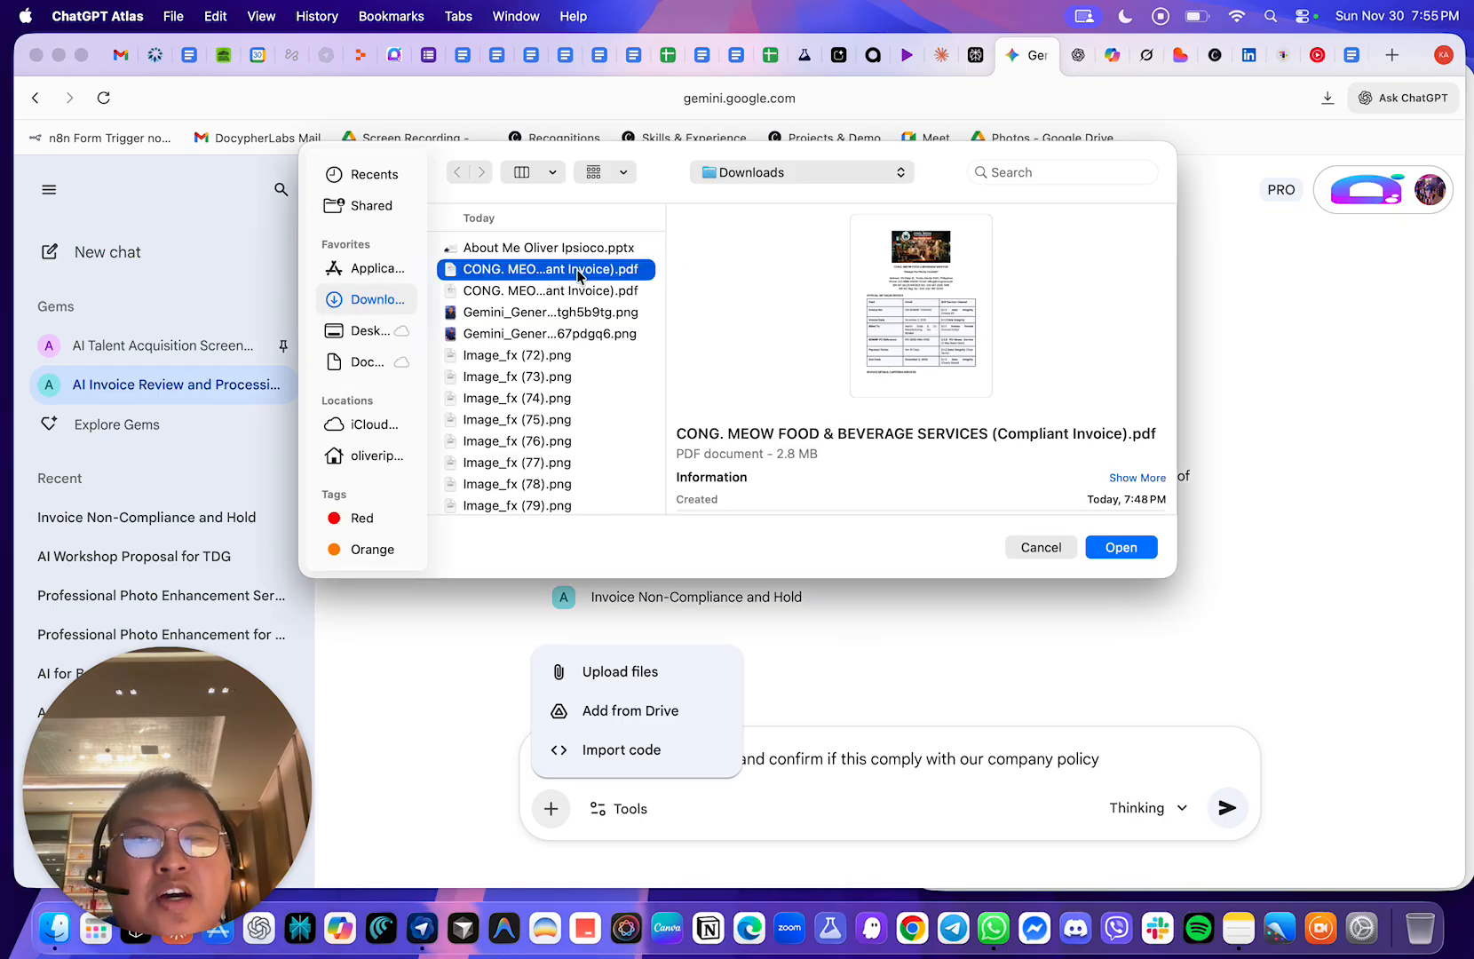
click(1123, 549)
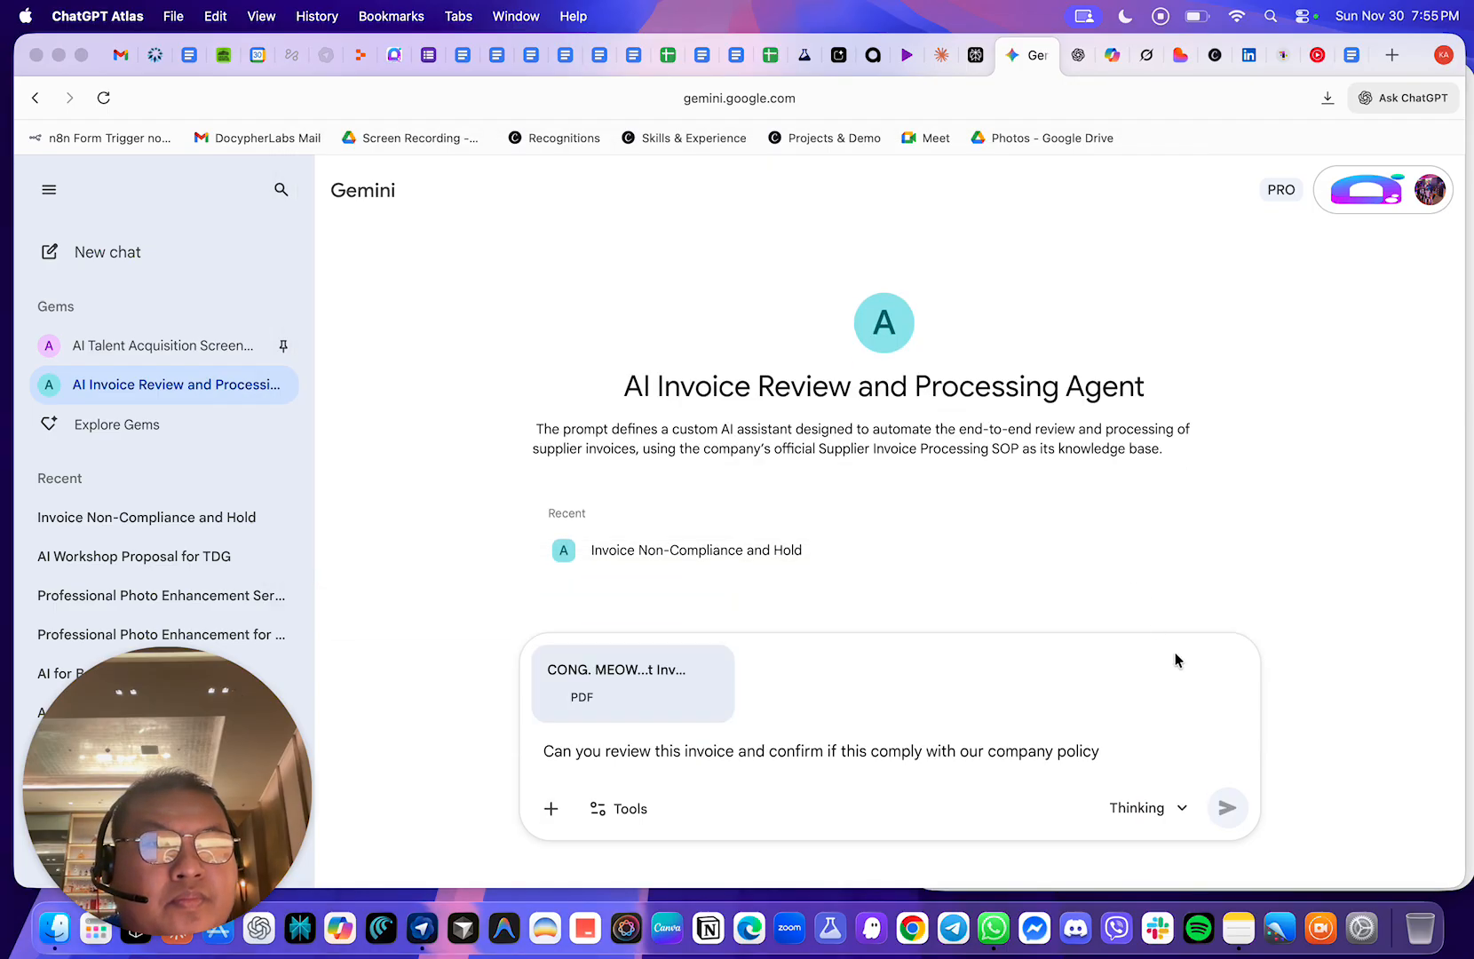
- Check Gemini's model choices, keep Thinking with 3 Pro, and submit the compliant invoice review request
click(1180, 812)
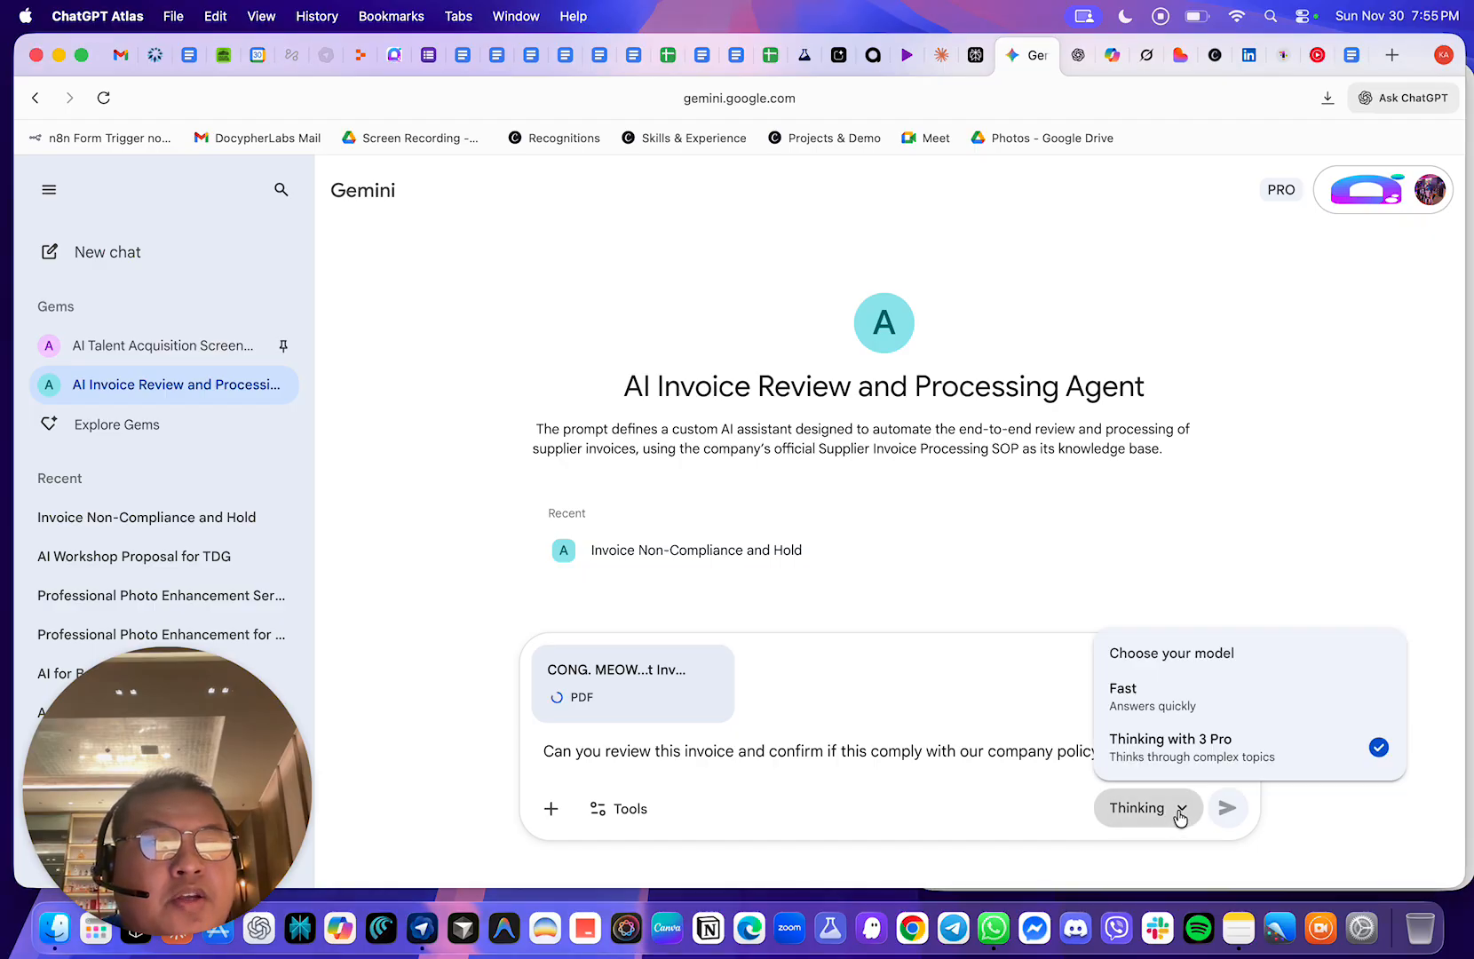
click(1448, 464)
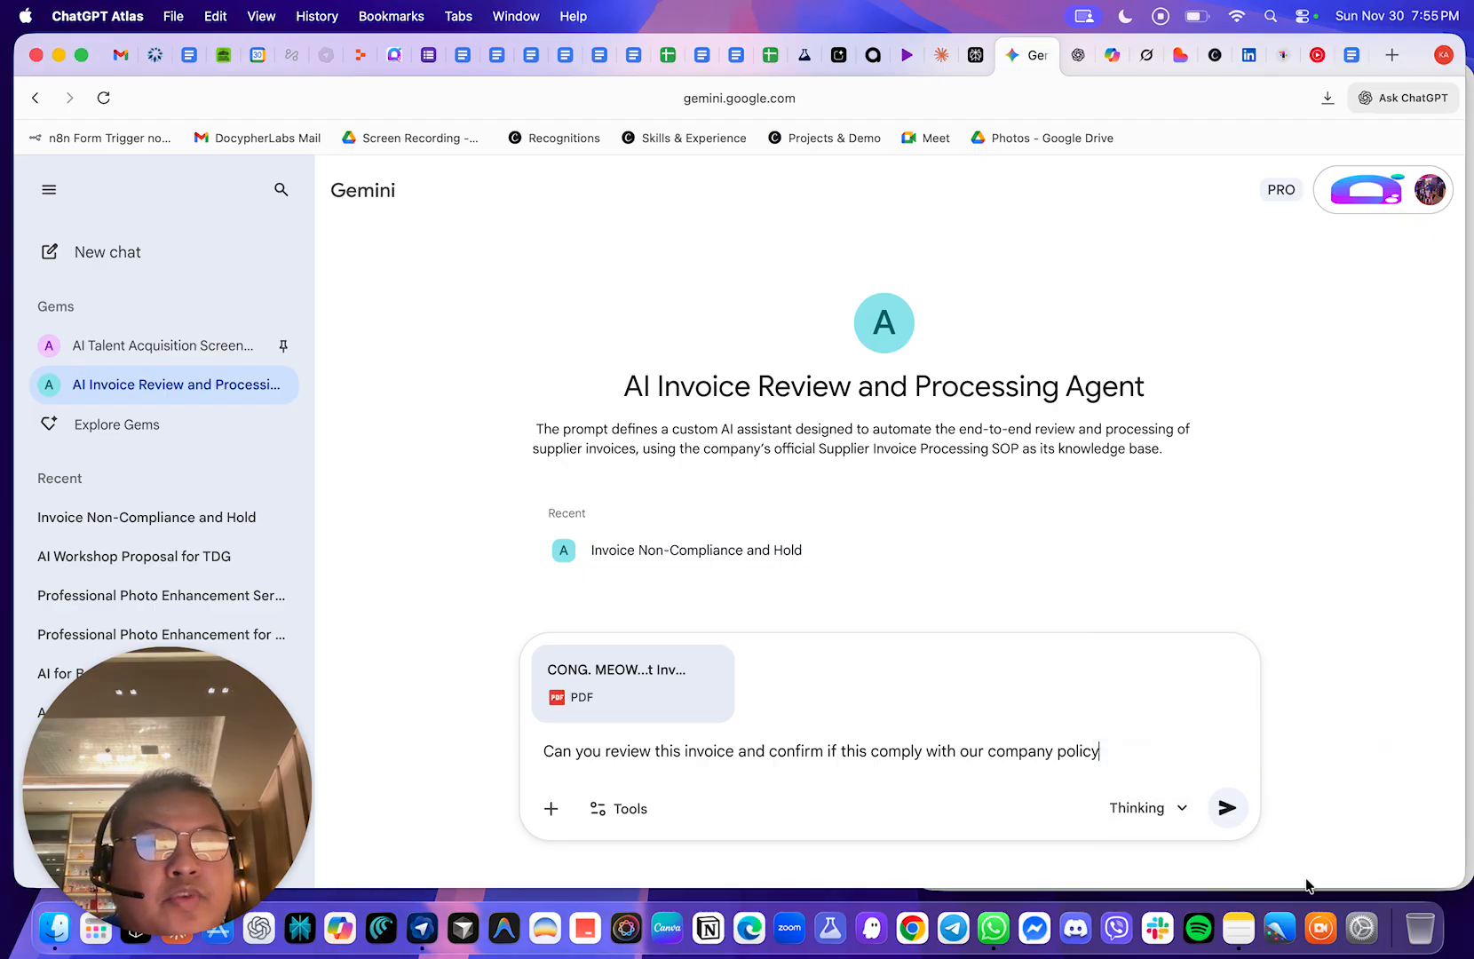
click(1172, 806)
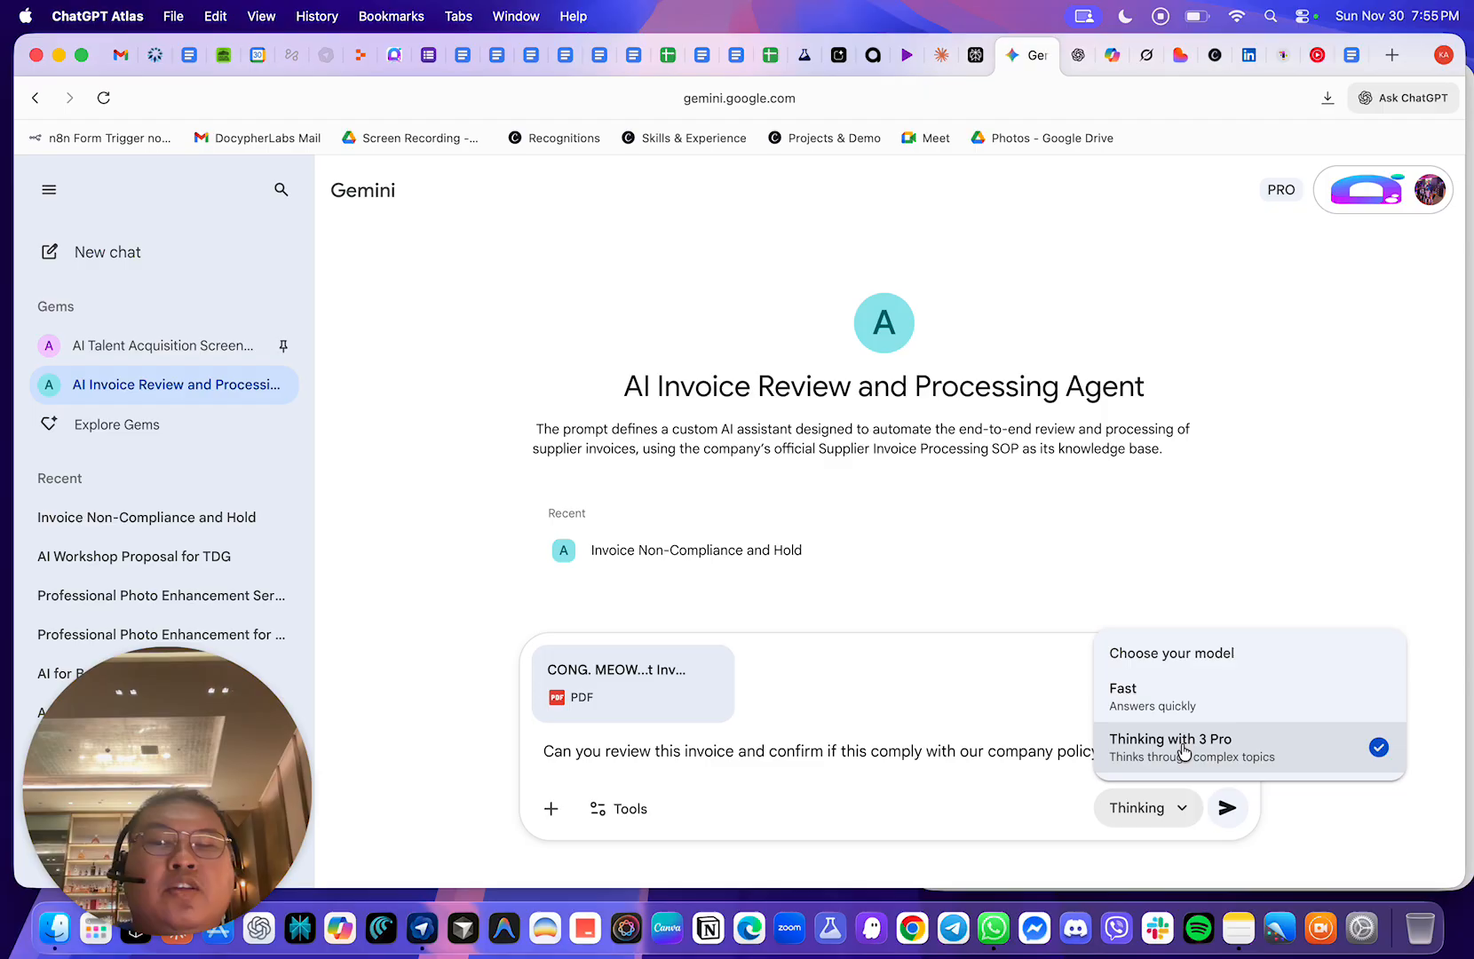
click(1324, 577)
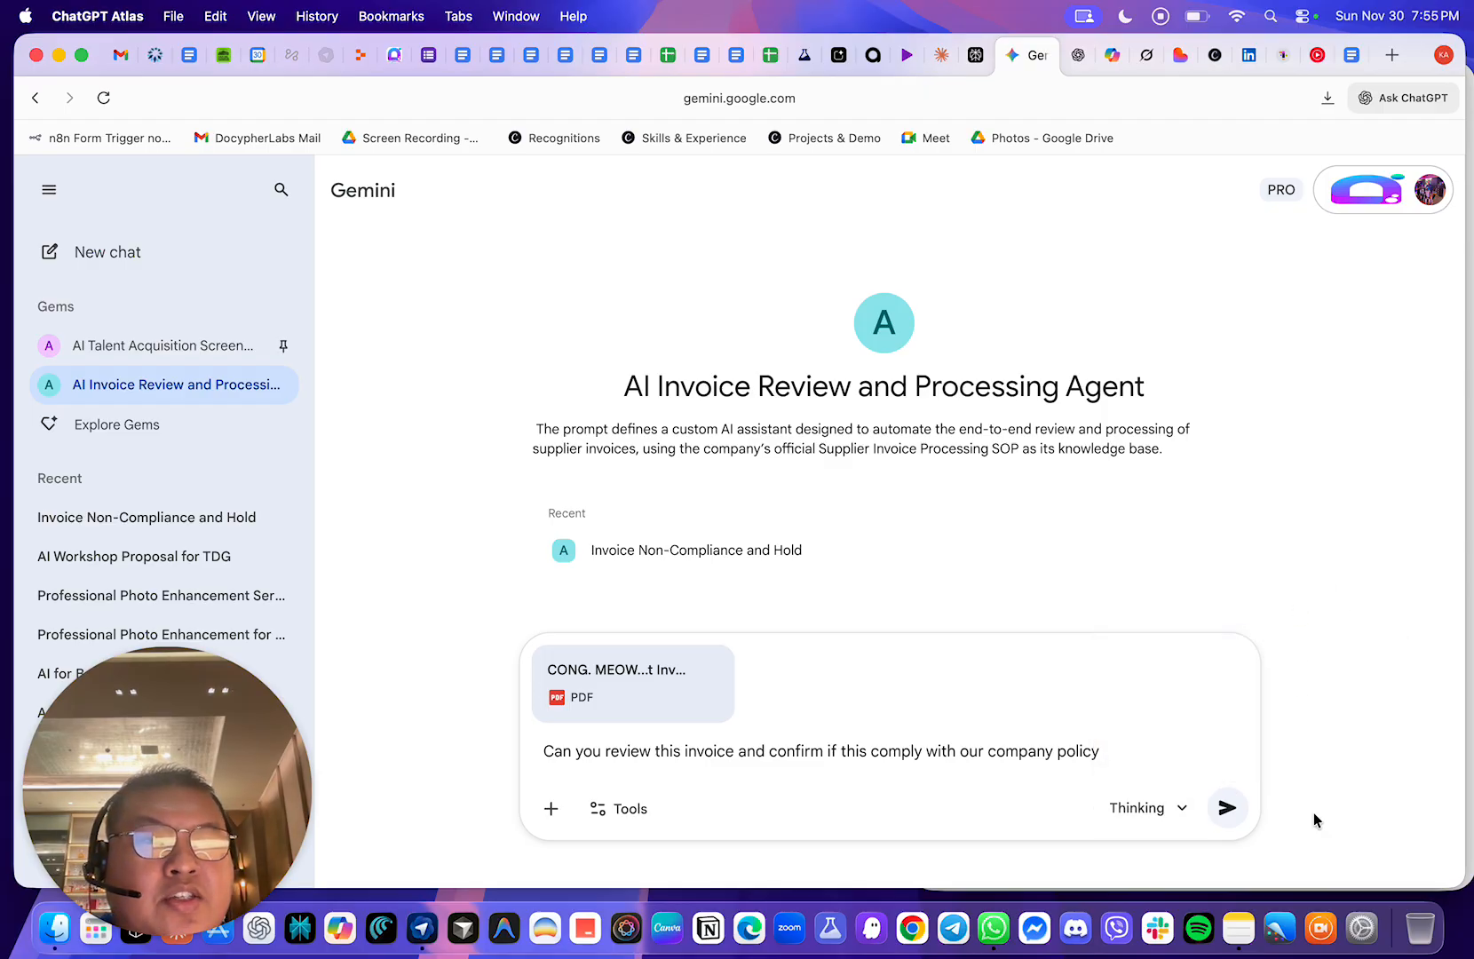
click(1226, 807)
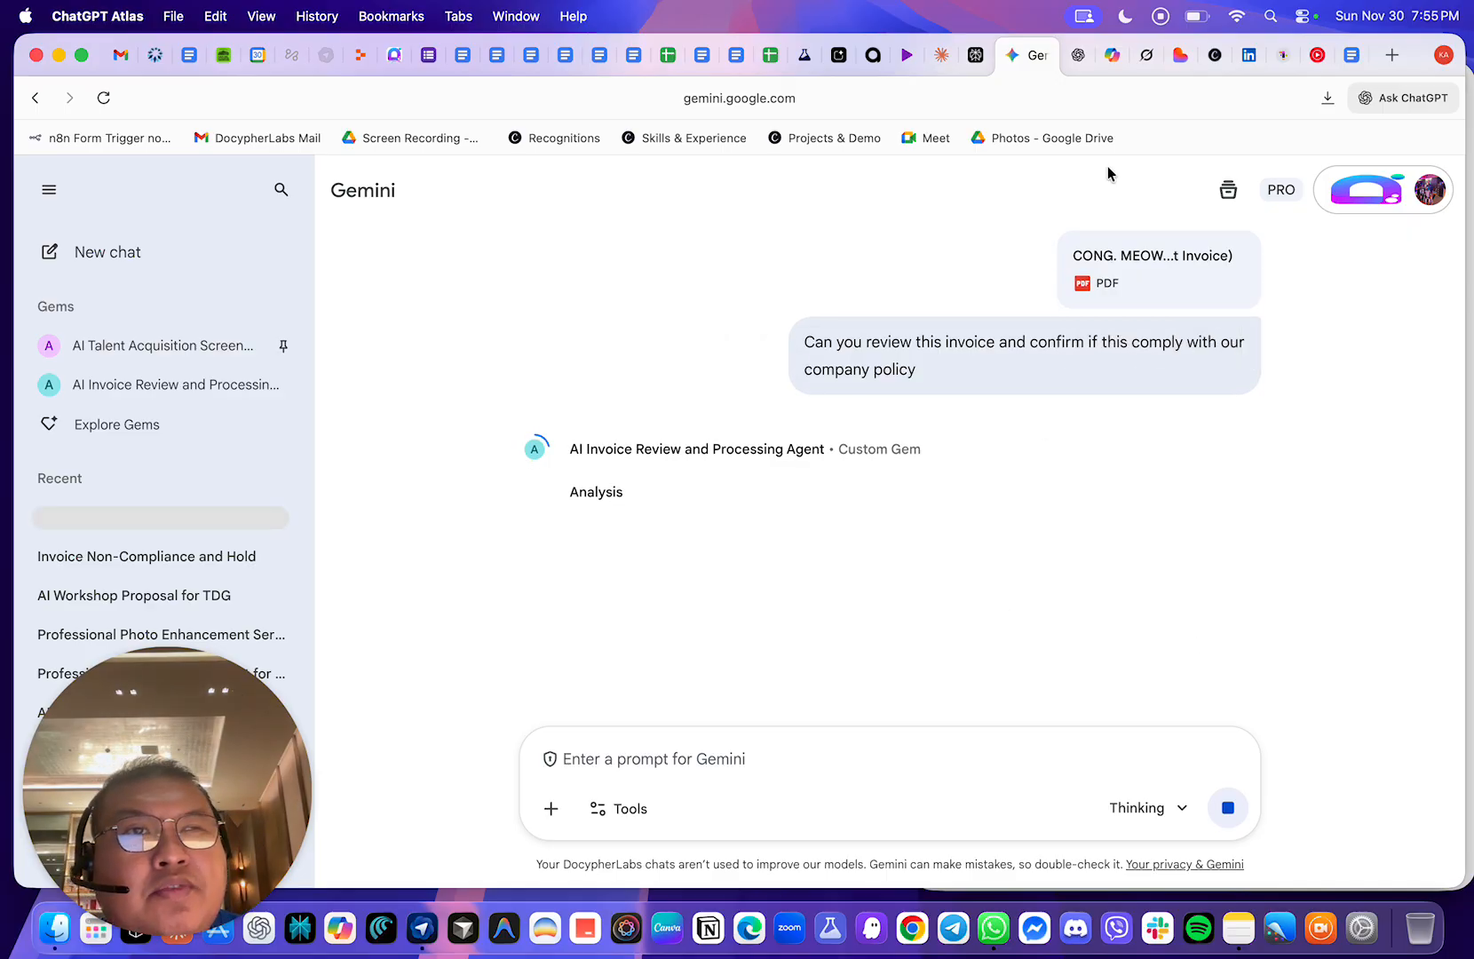
- Switch back to the ChatGPT agent, attach the compliant invoice PDF in the same chat, and send it with the message "here is the invoice"
click(1071, 57)
scroll(923, 473, down, 3)
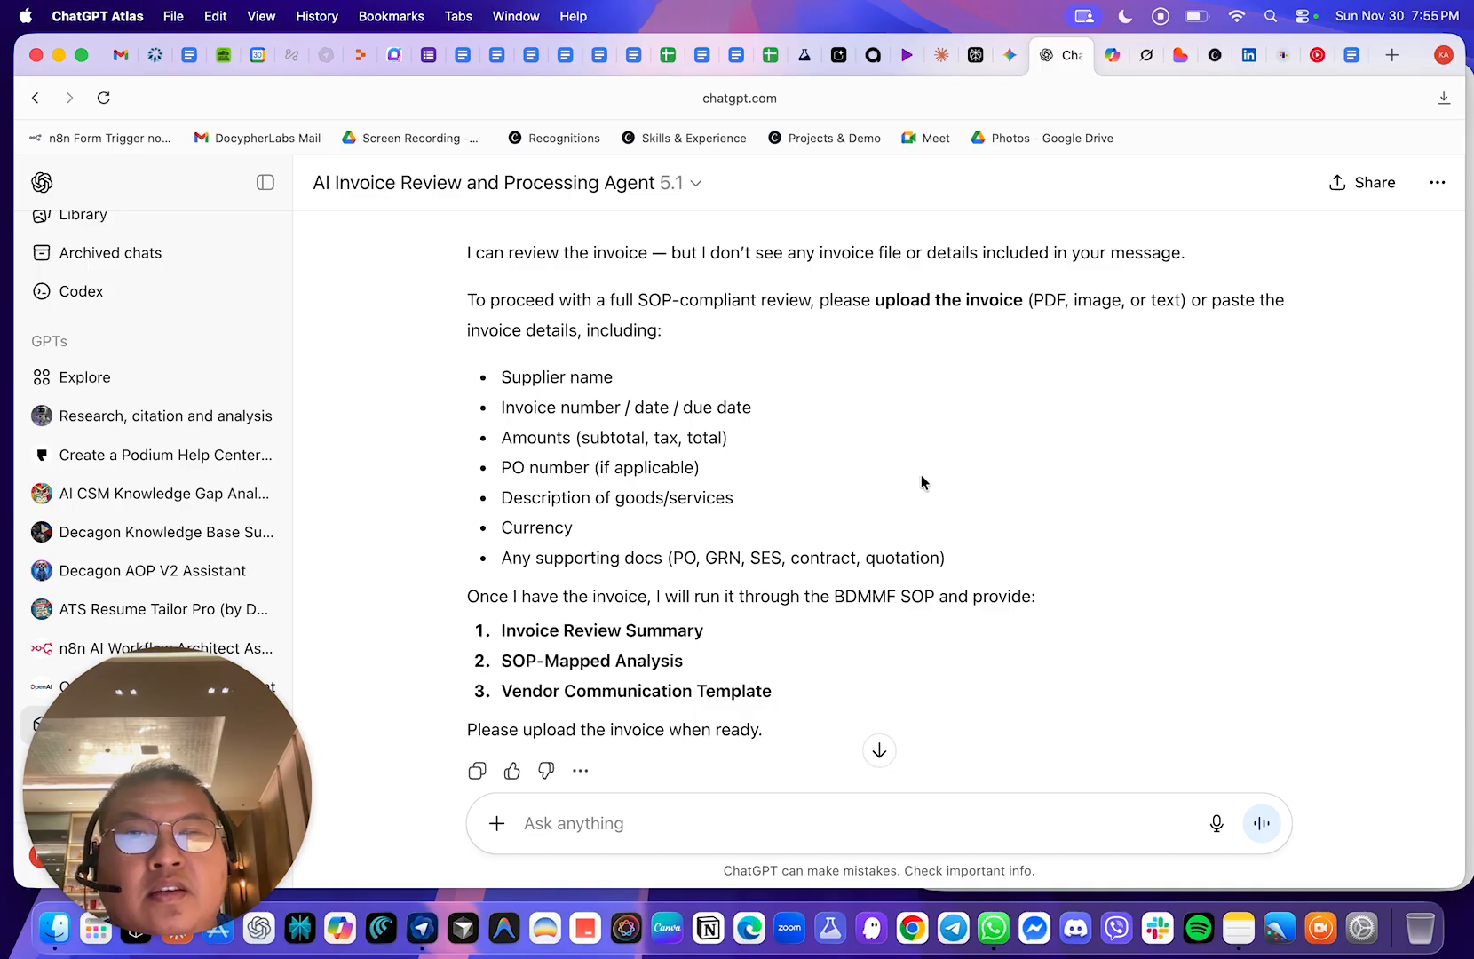
scroll(922, 474, up, 3)
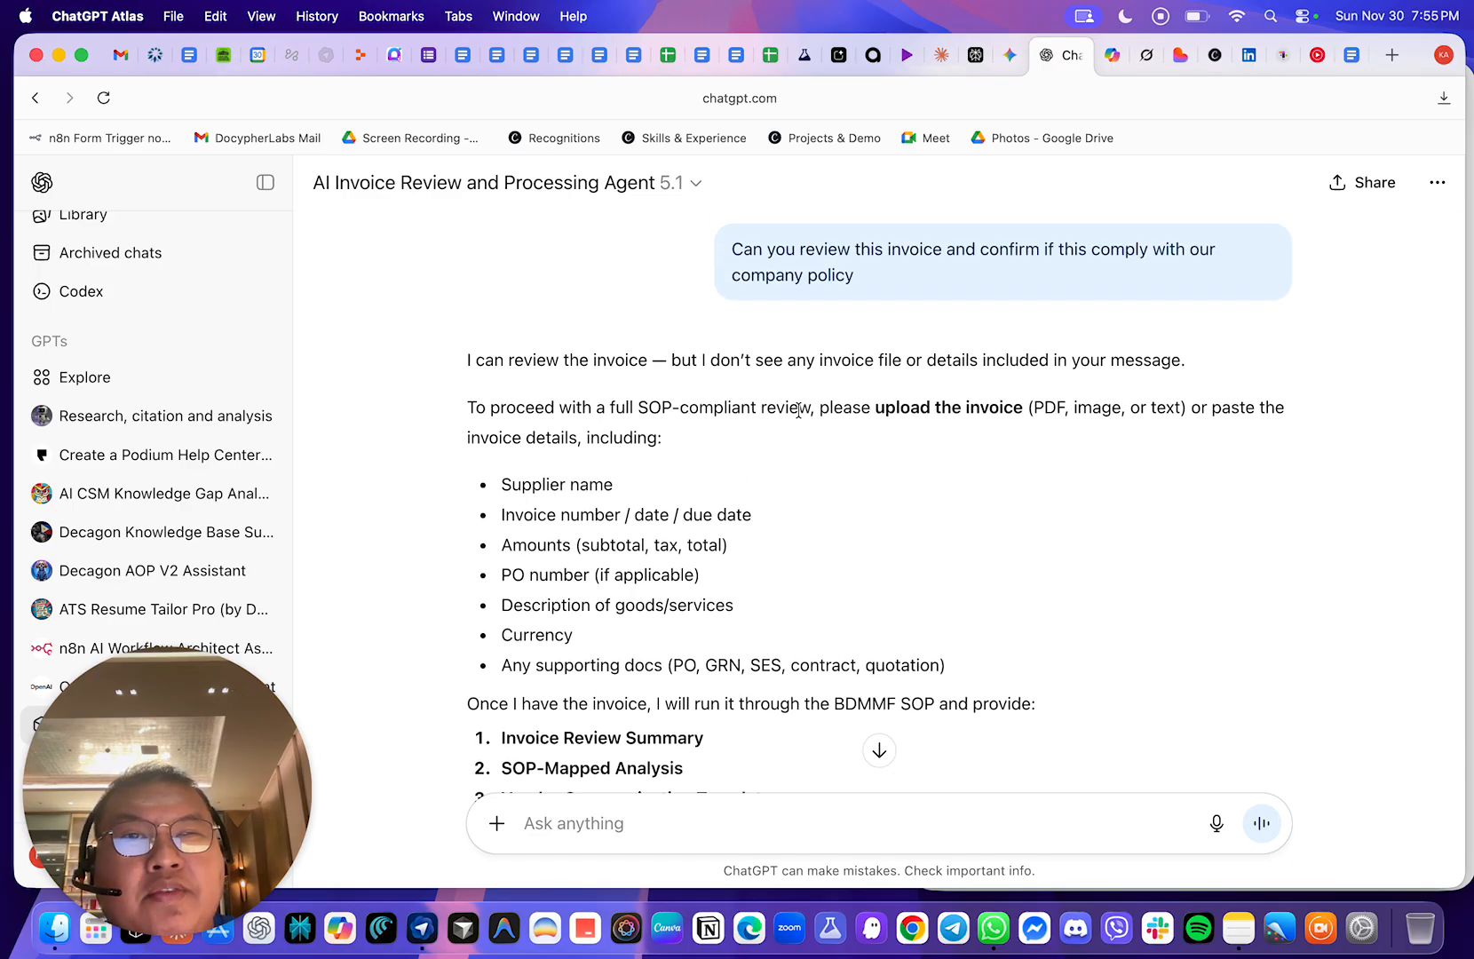
scroll(912, 480, down, 7)
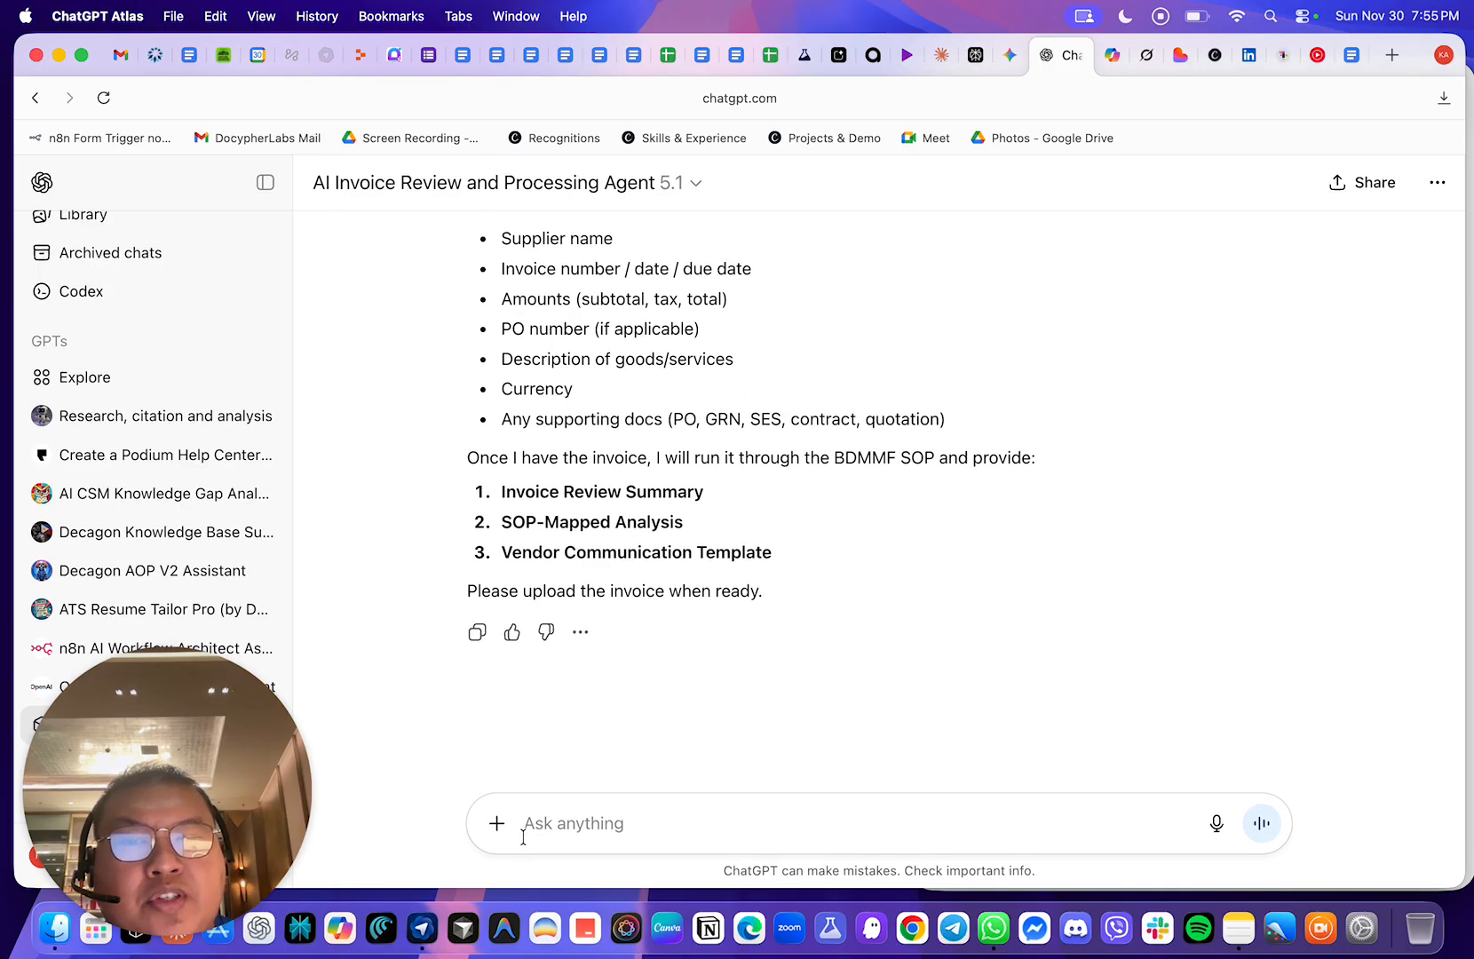
click(496, 824)
click(552, 701)
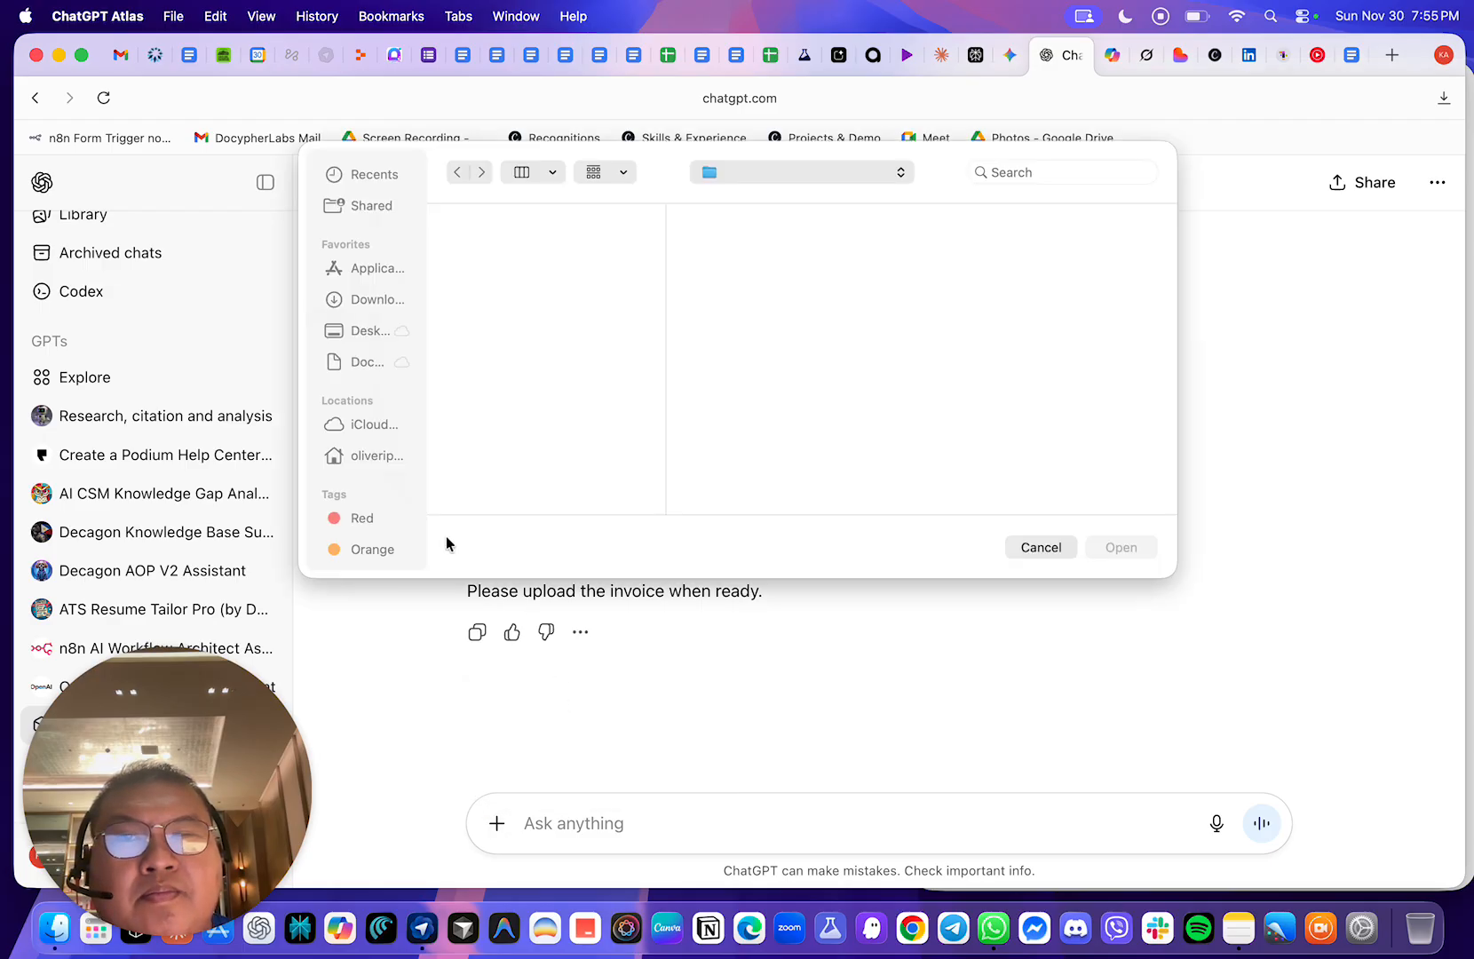
click(526, 269)
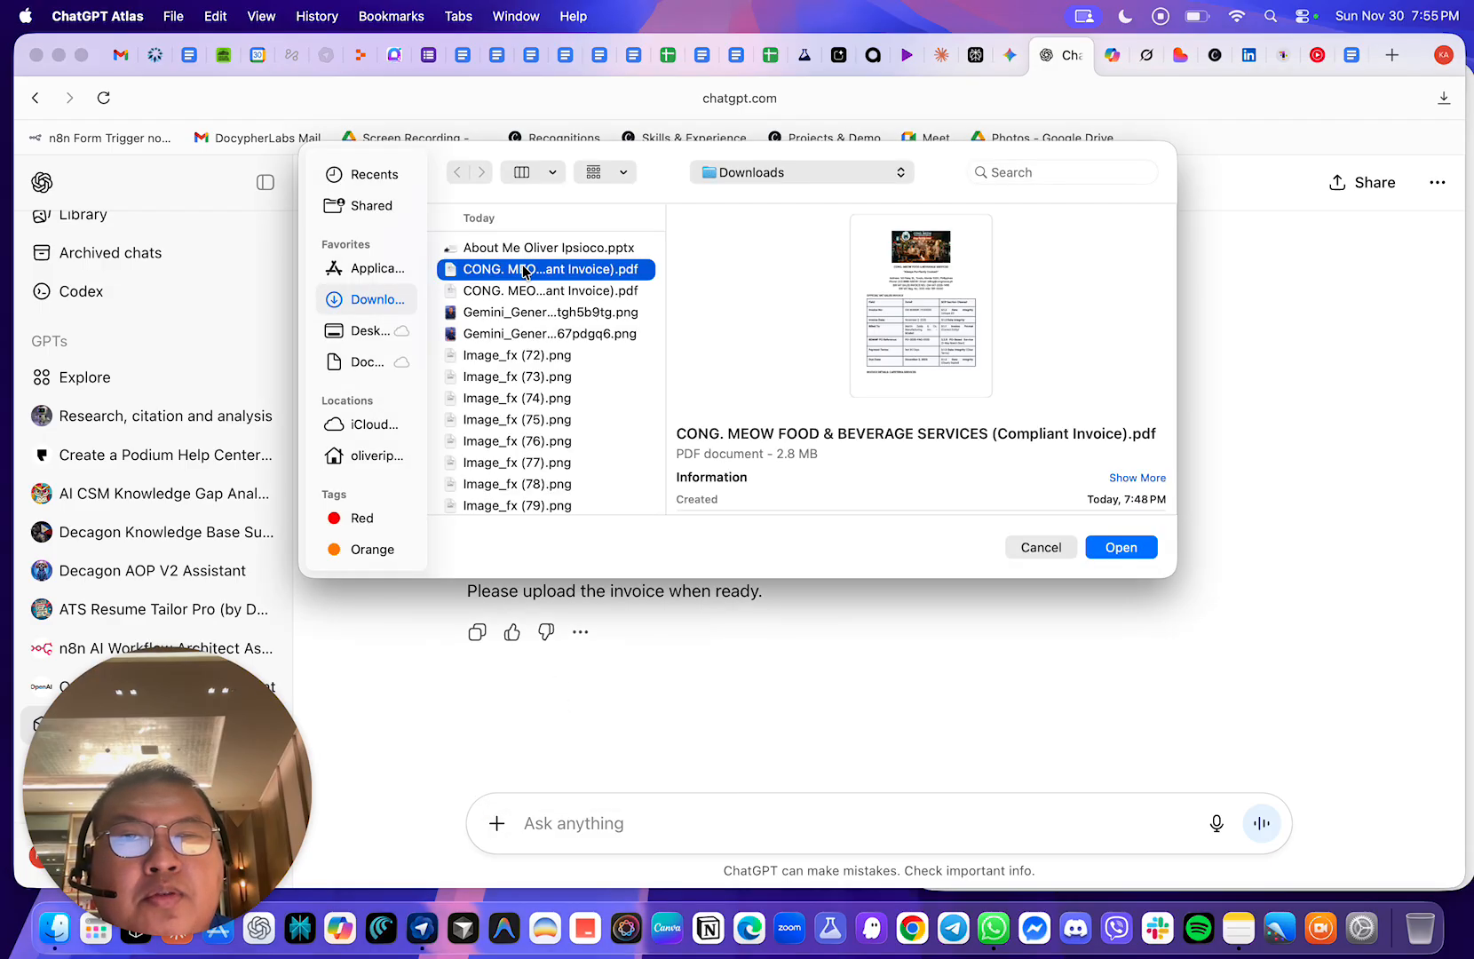
click(1108, 551)
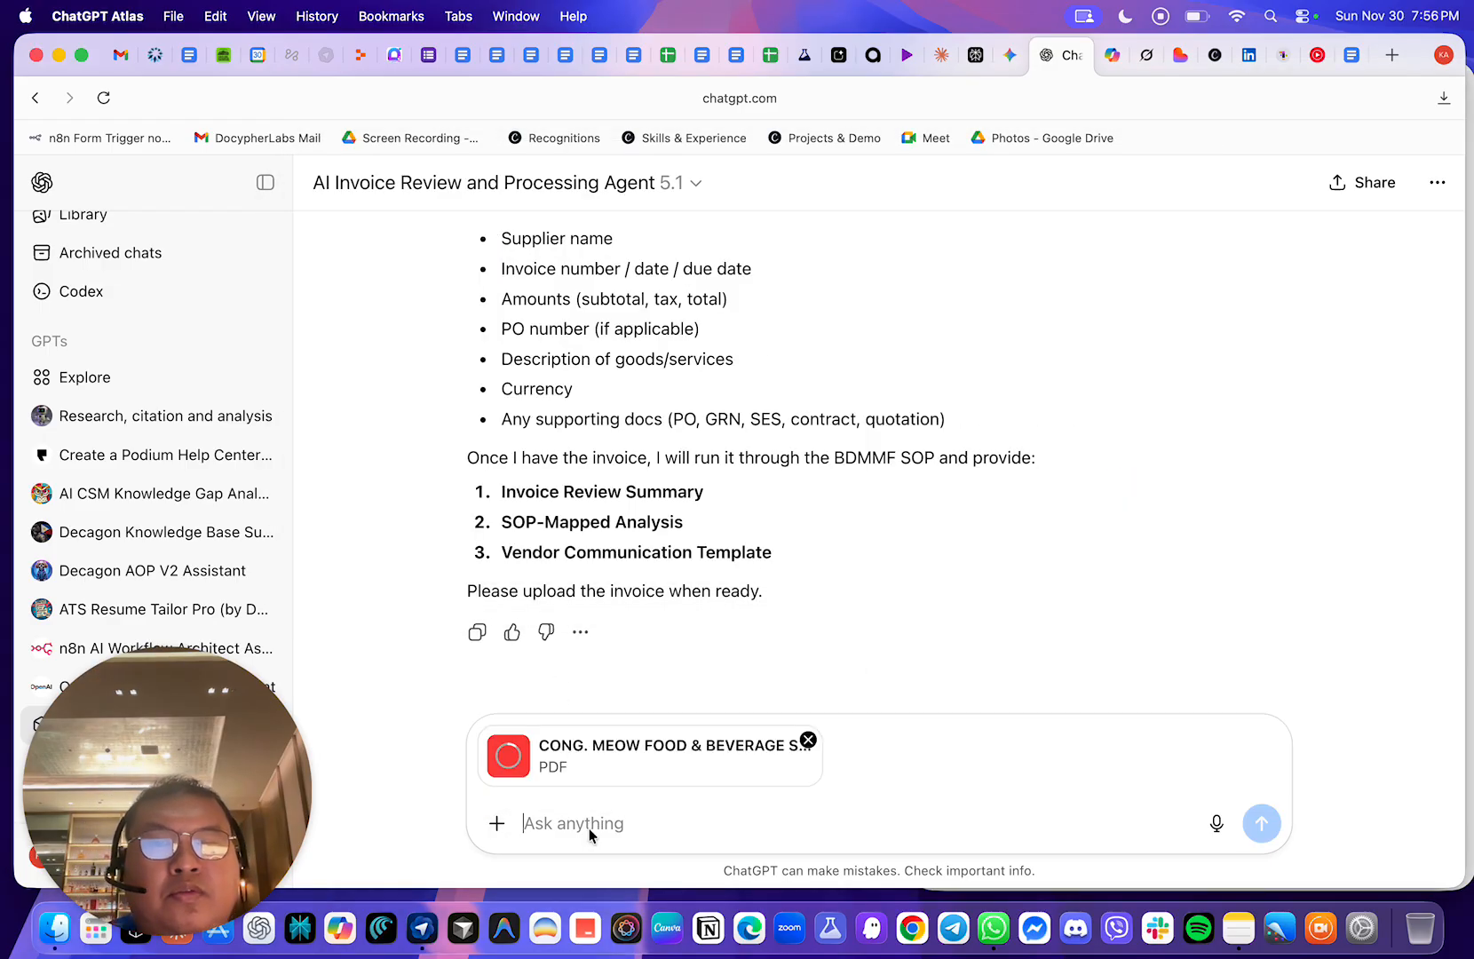
text(here is the invoice)
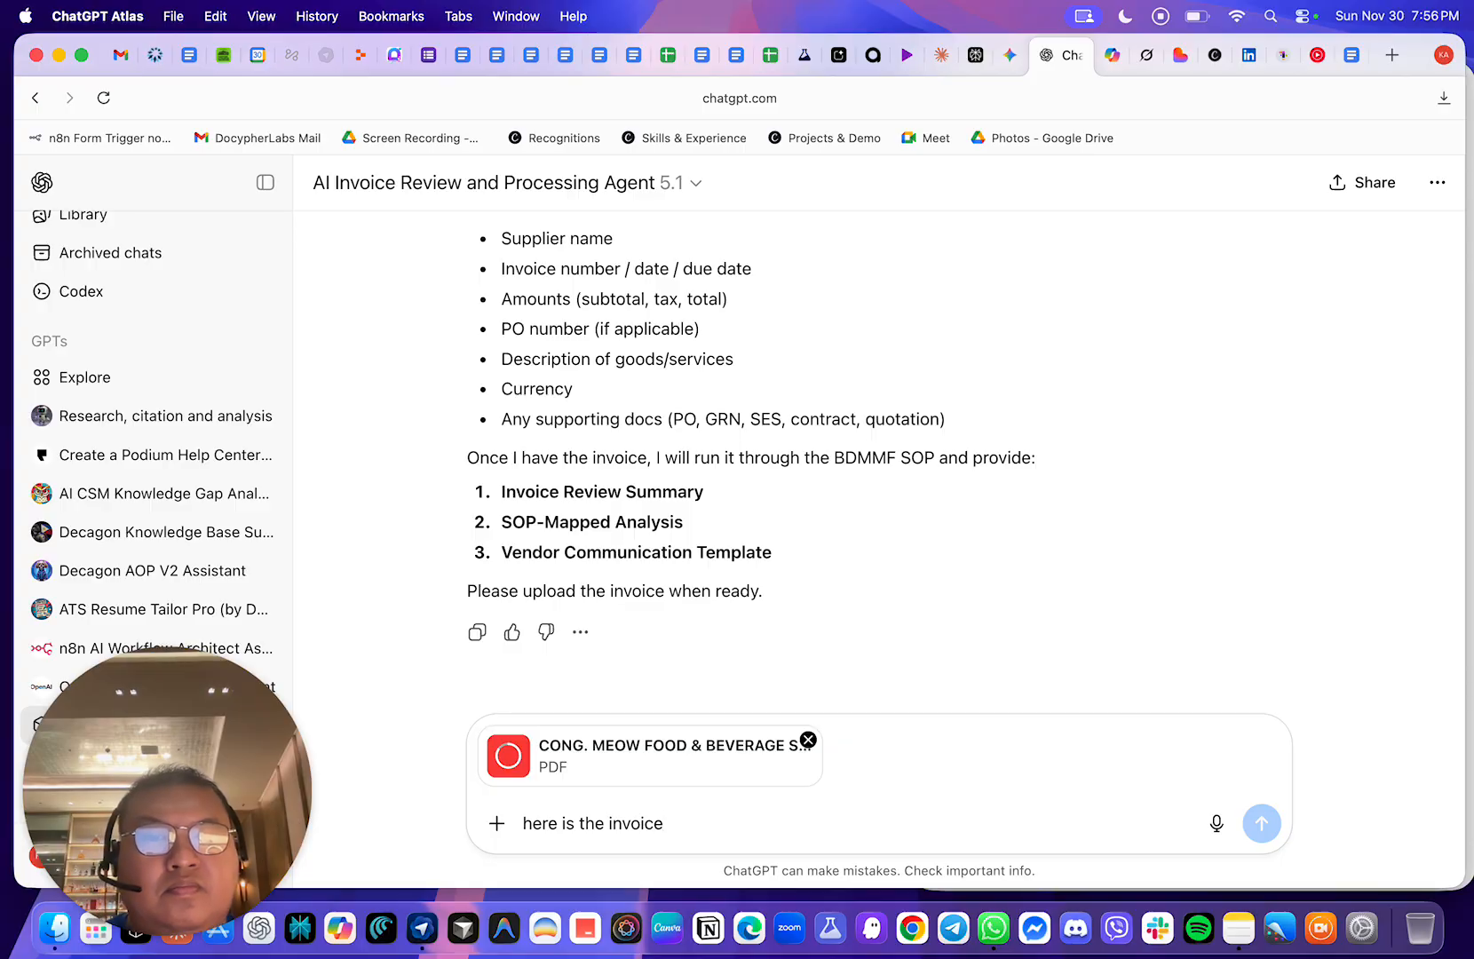
key(Return)
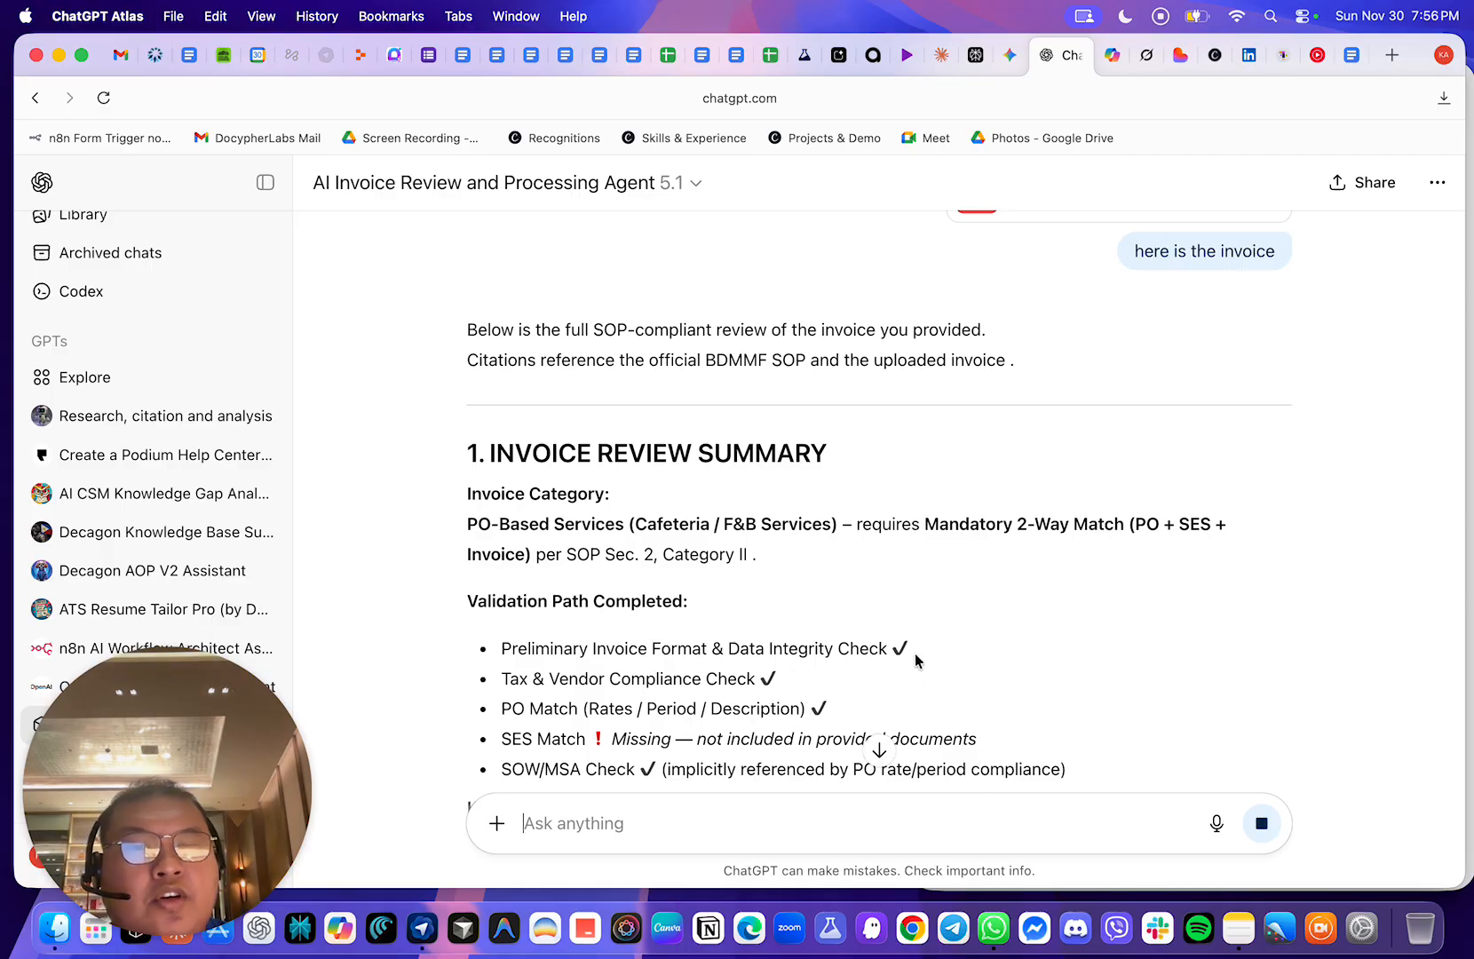
- Read the ChatGPT agent's invoice review summary from the invoice category and validation path to the supplier details finding
scroll(875, 744, down, 3)
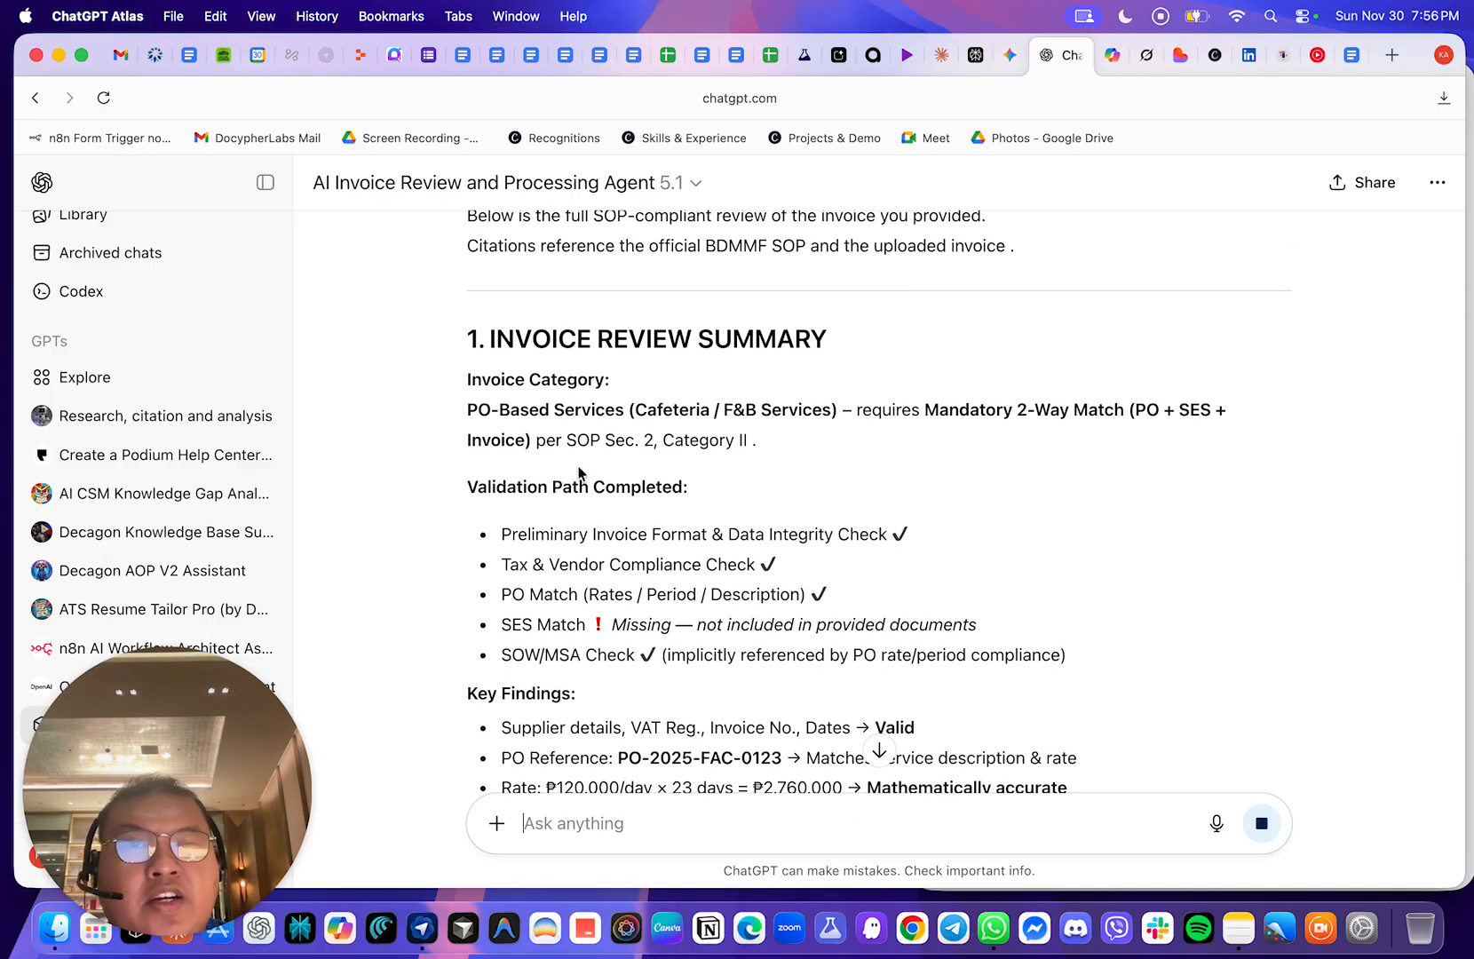
scroll(604, 510, down, 2)
scroll(954, 397, down, 1)
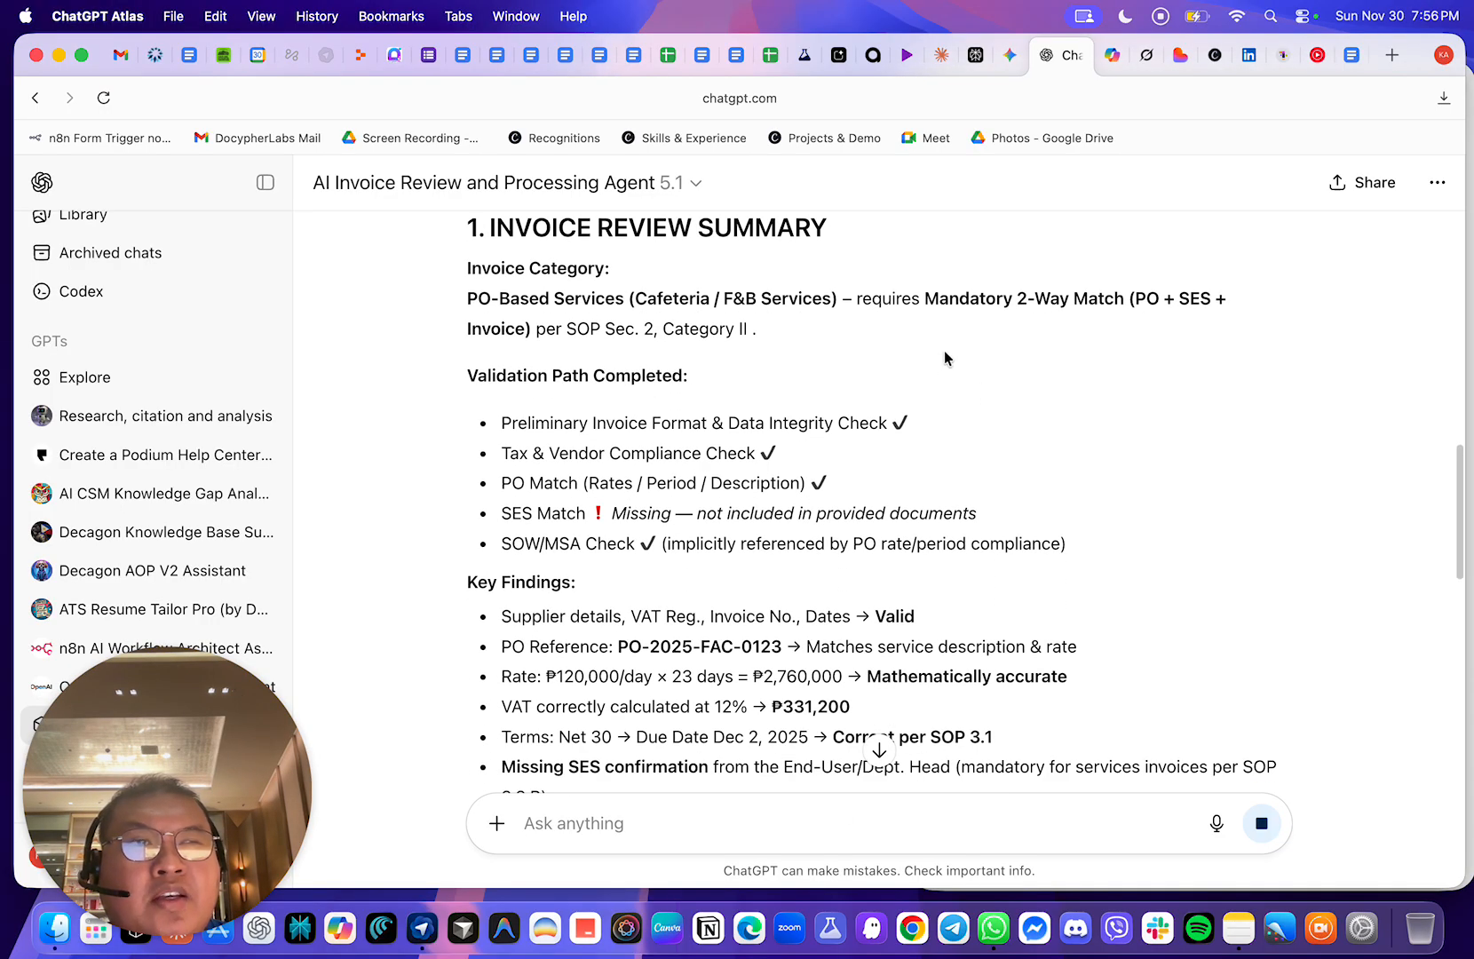
scroll(951, 352, down, 1)
scroll(1010, 392, down, 2)
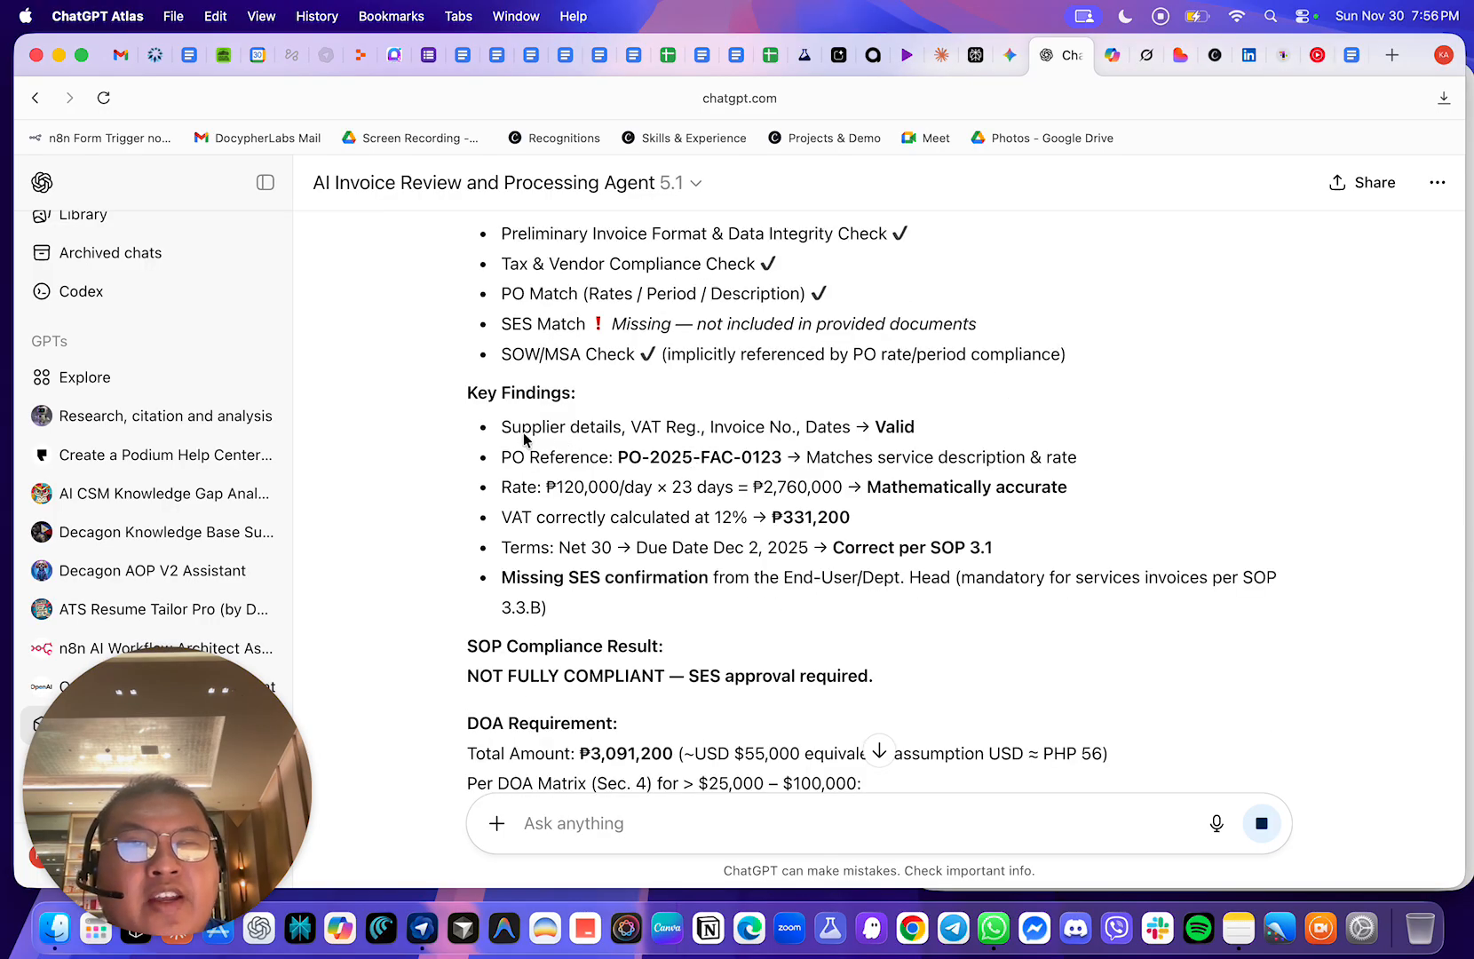
drag(495, 428, 957, 428)
click(958, 428)
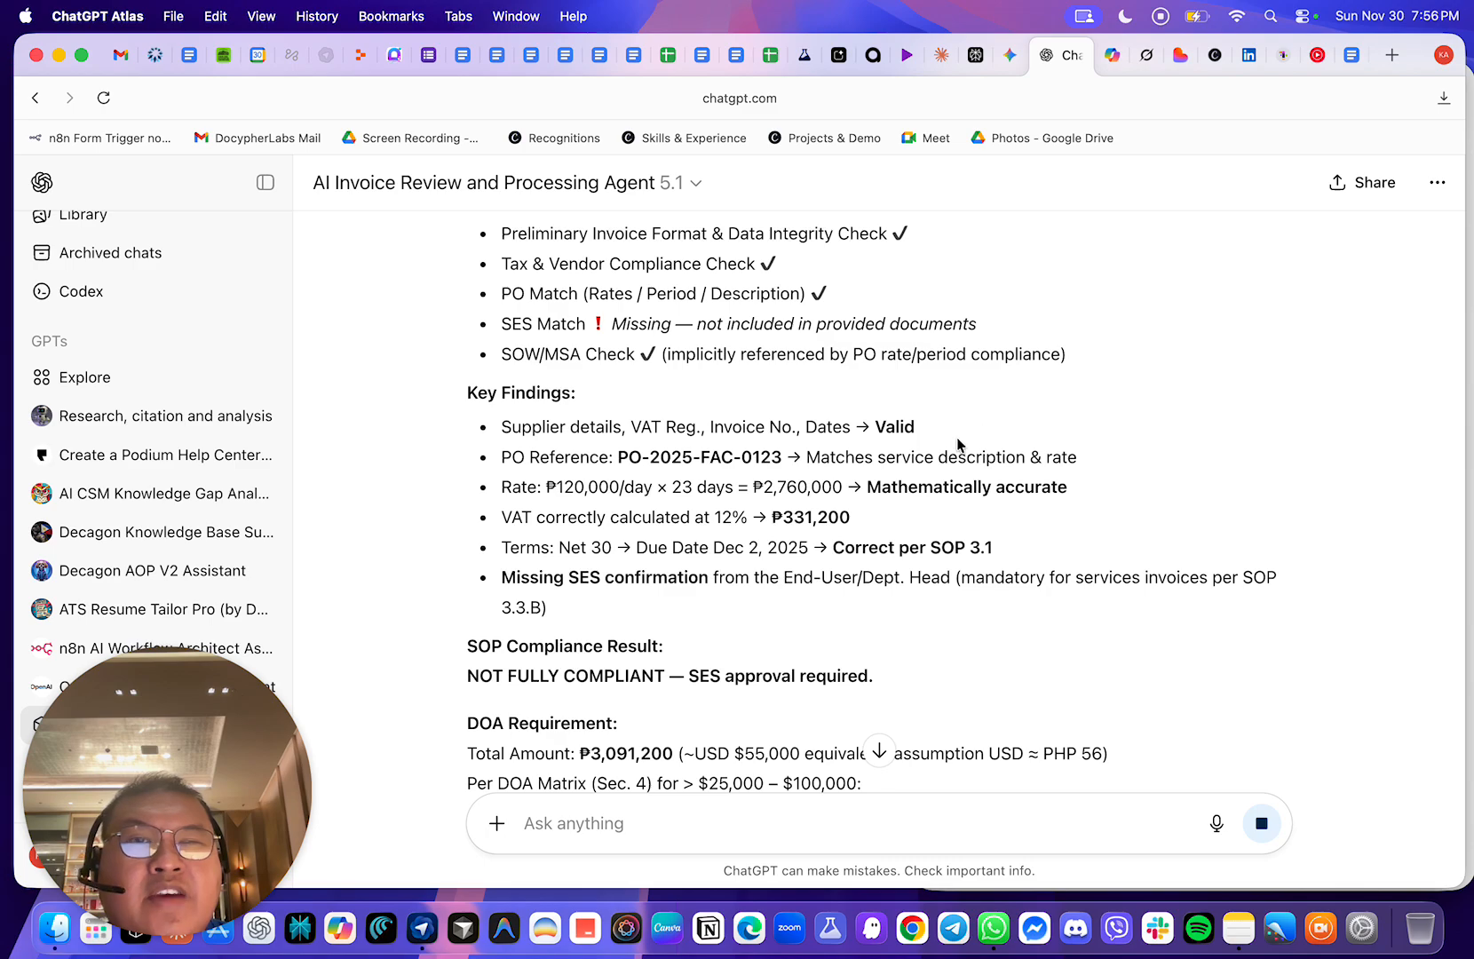
- Examine the key findings on rate, PO reference and payment terms, highlighting the SOP section cited for the terms
scroll(845, 475, down, 1)
drag(1084, 482, 482, 484)
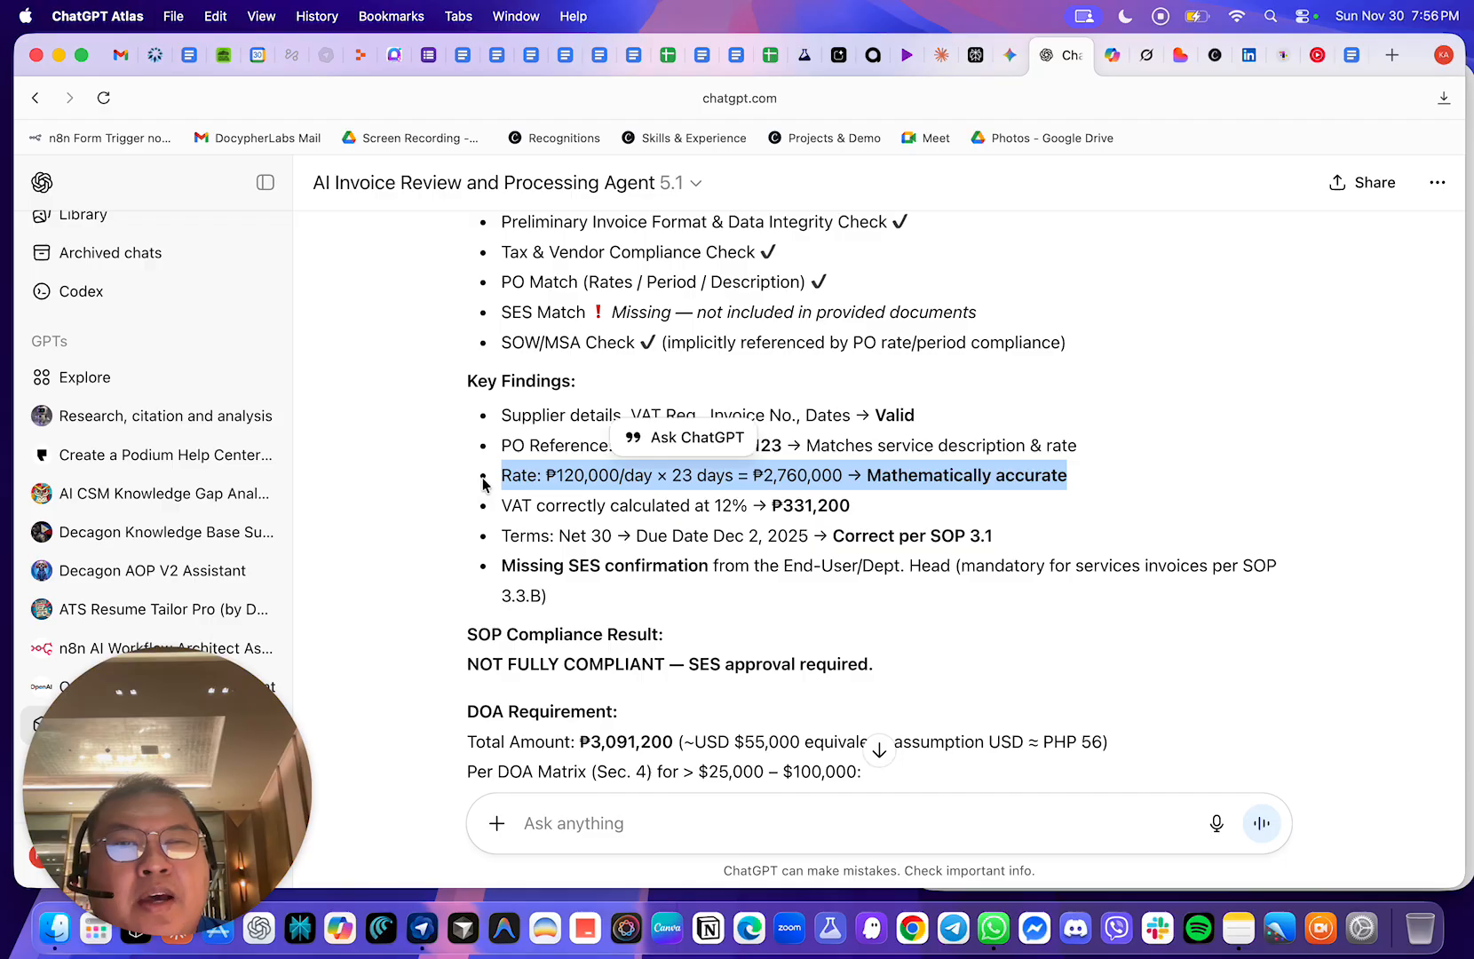
click(534, 478)
drag(485, 453, 1089, 458)
scroll(955, 487, down, 3)
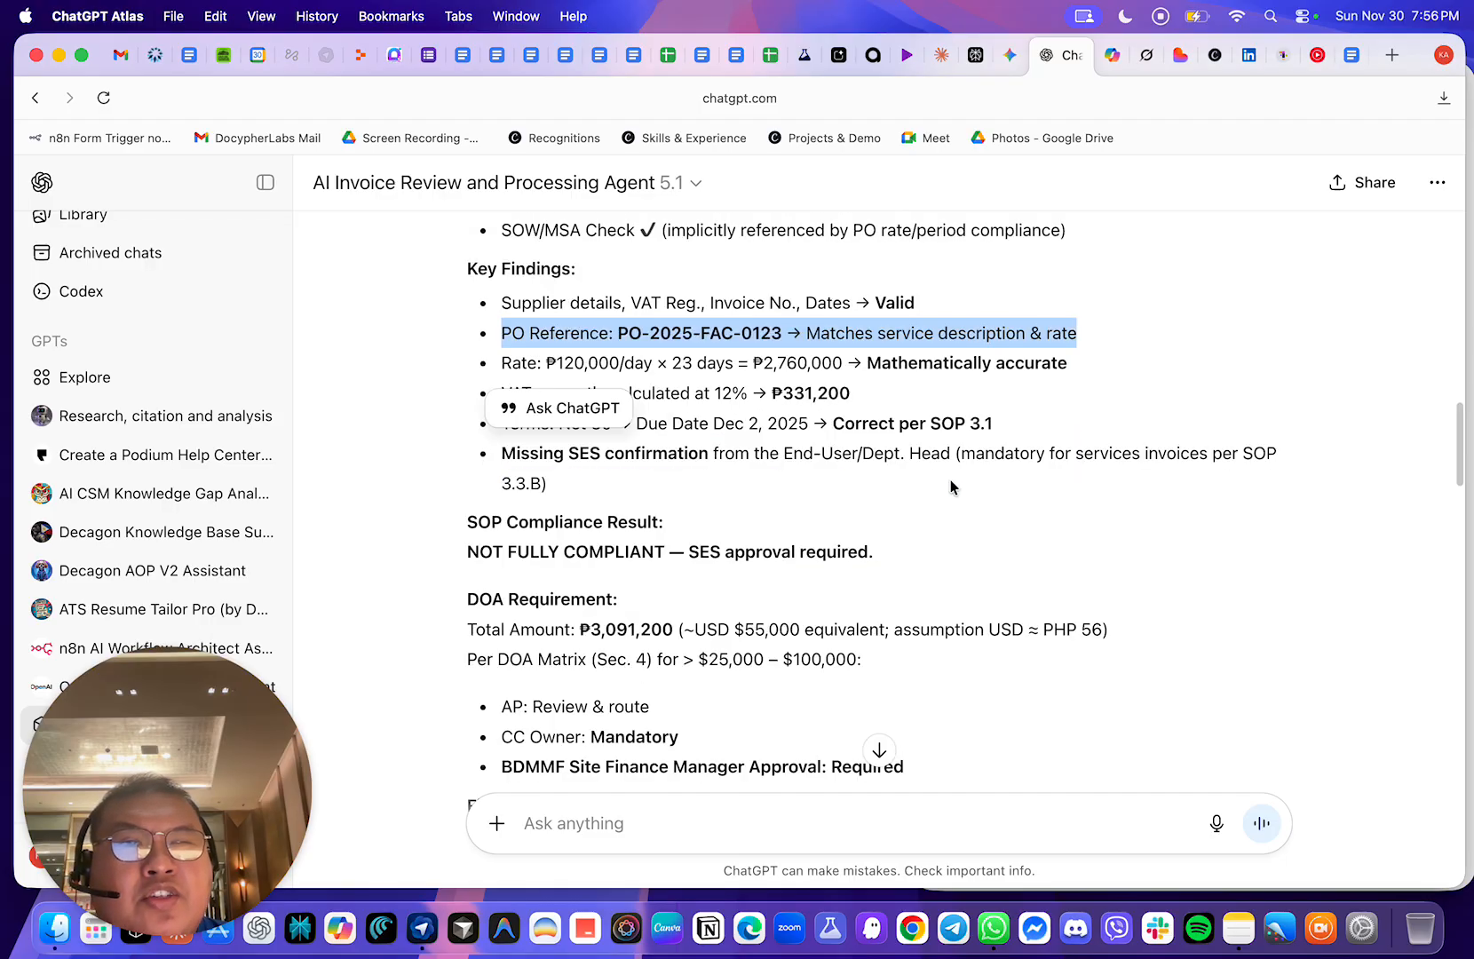
click(926, 456)
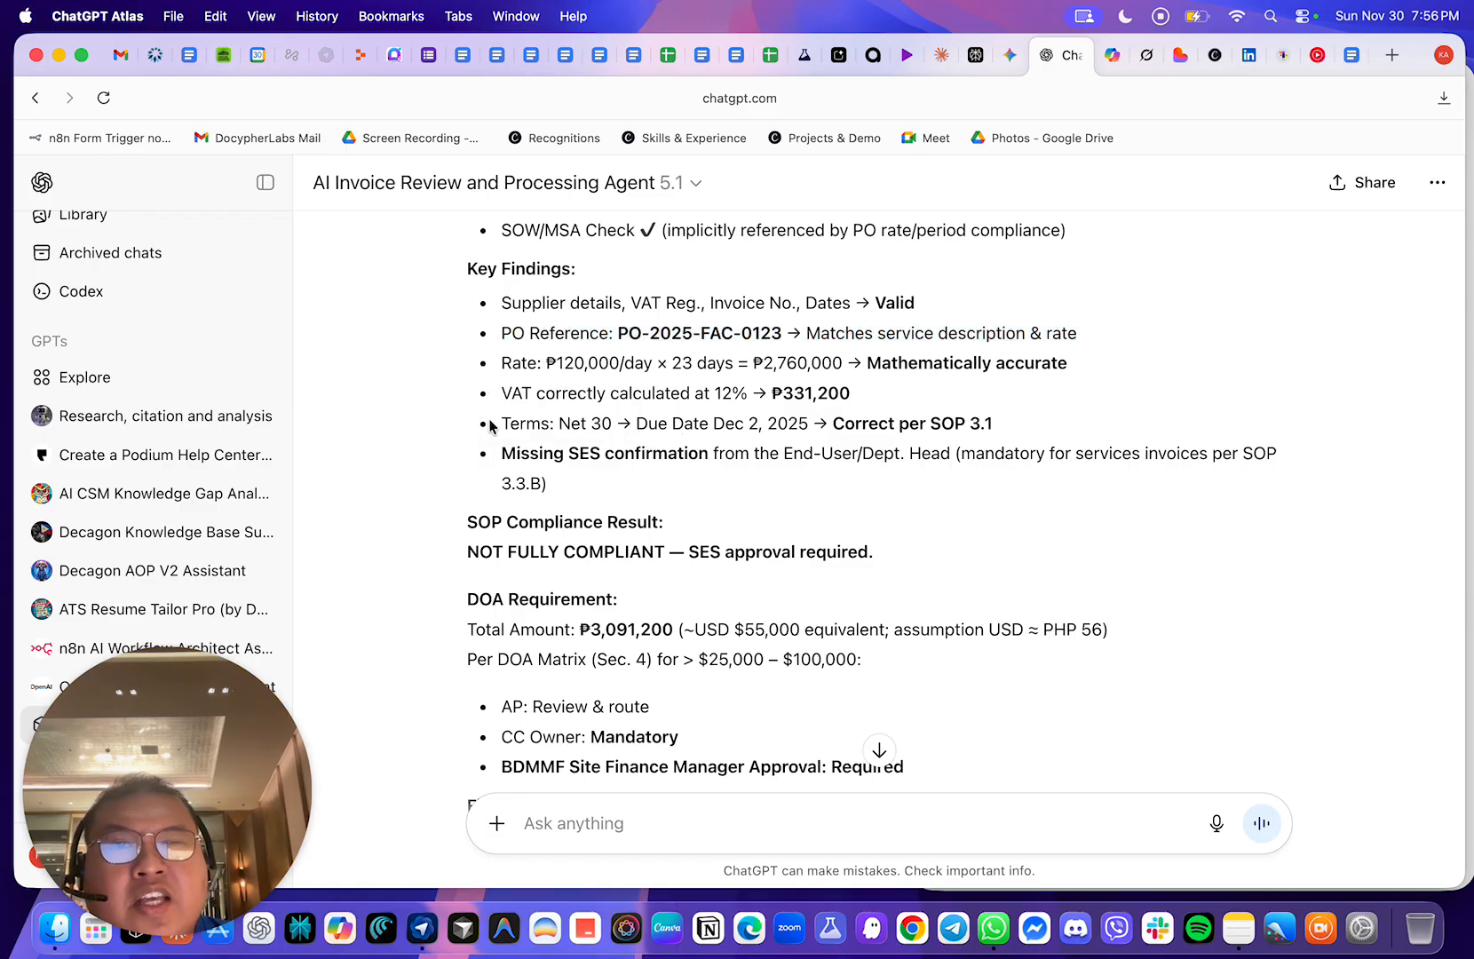
drag(511, 421, 1066, 439)
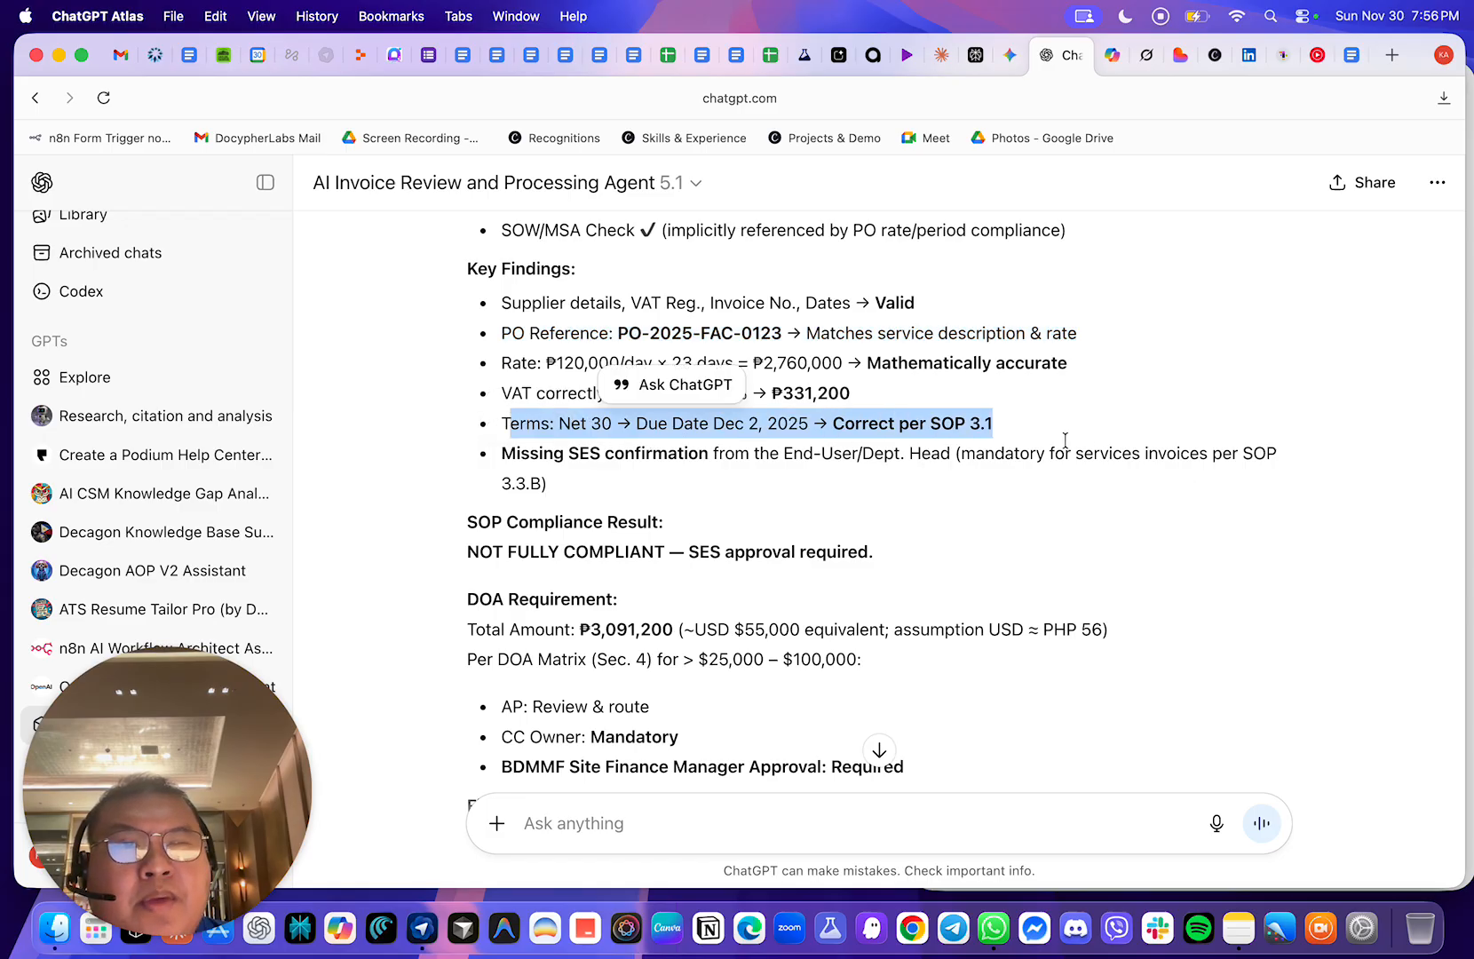
click(1032, 422)
scroll(1003, 432, up, 1)
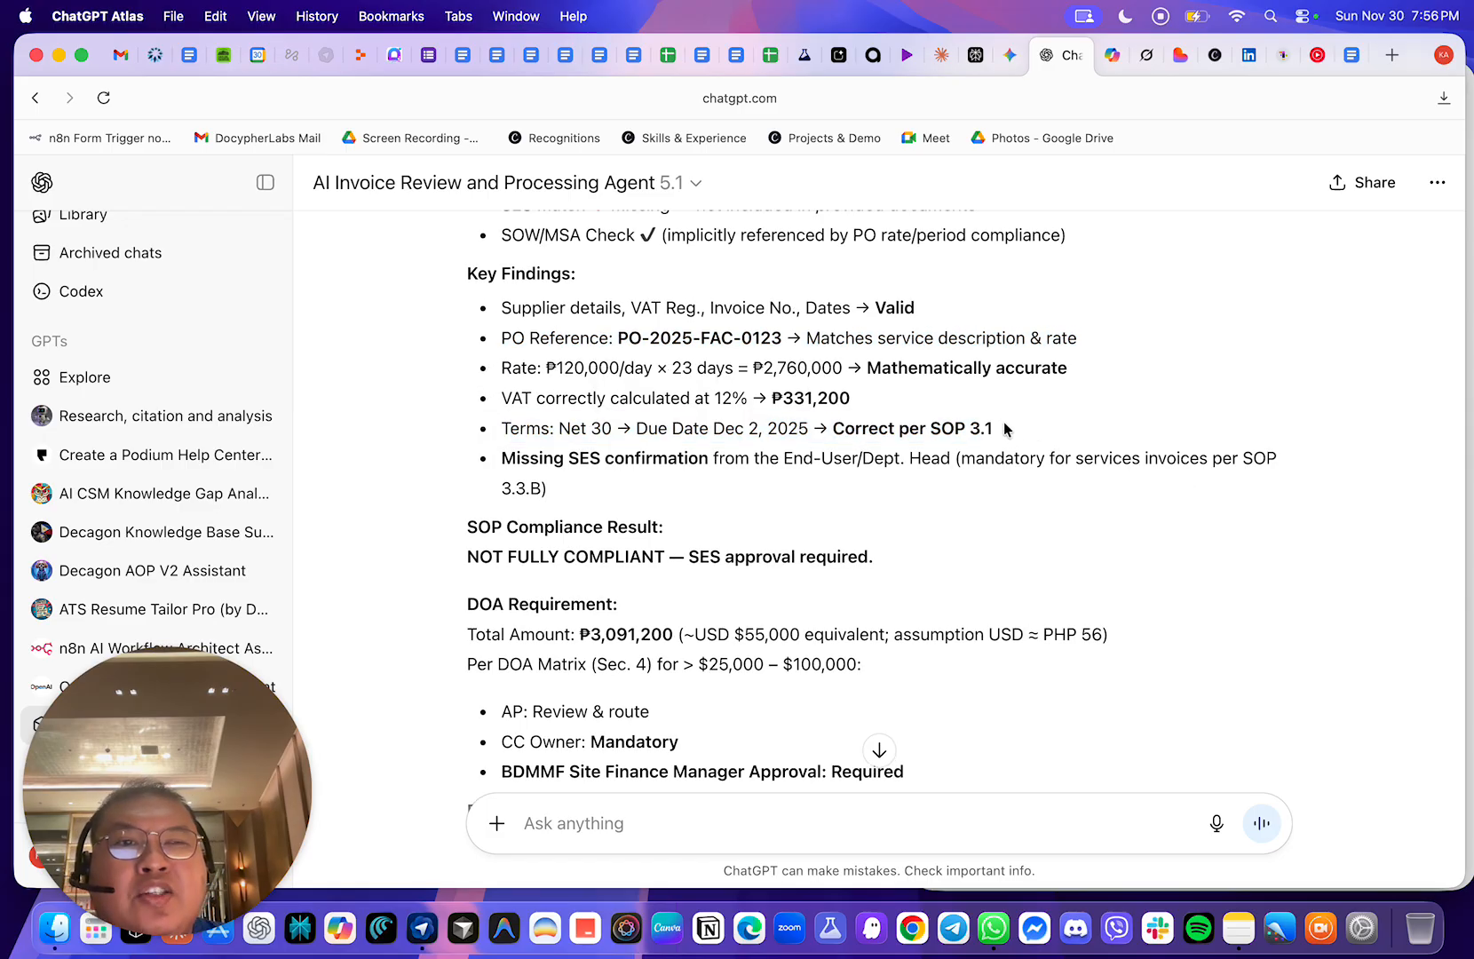
drag(980, 430, 940, 430)
click(1018, 432)
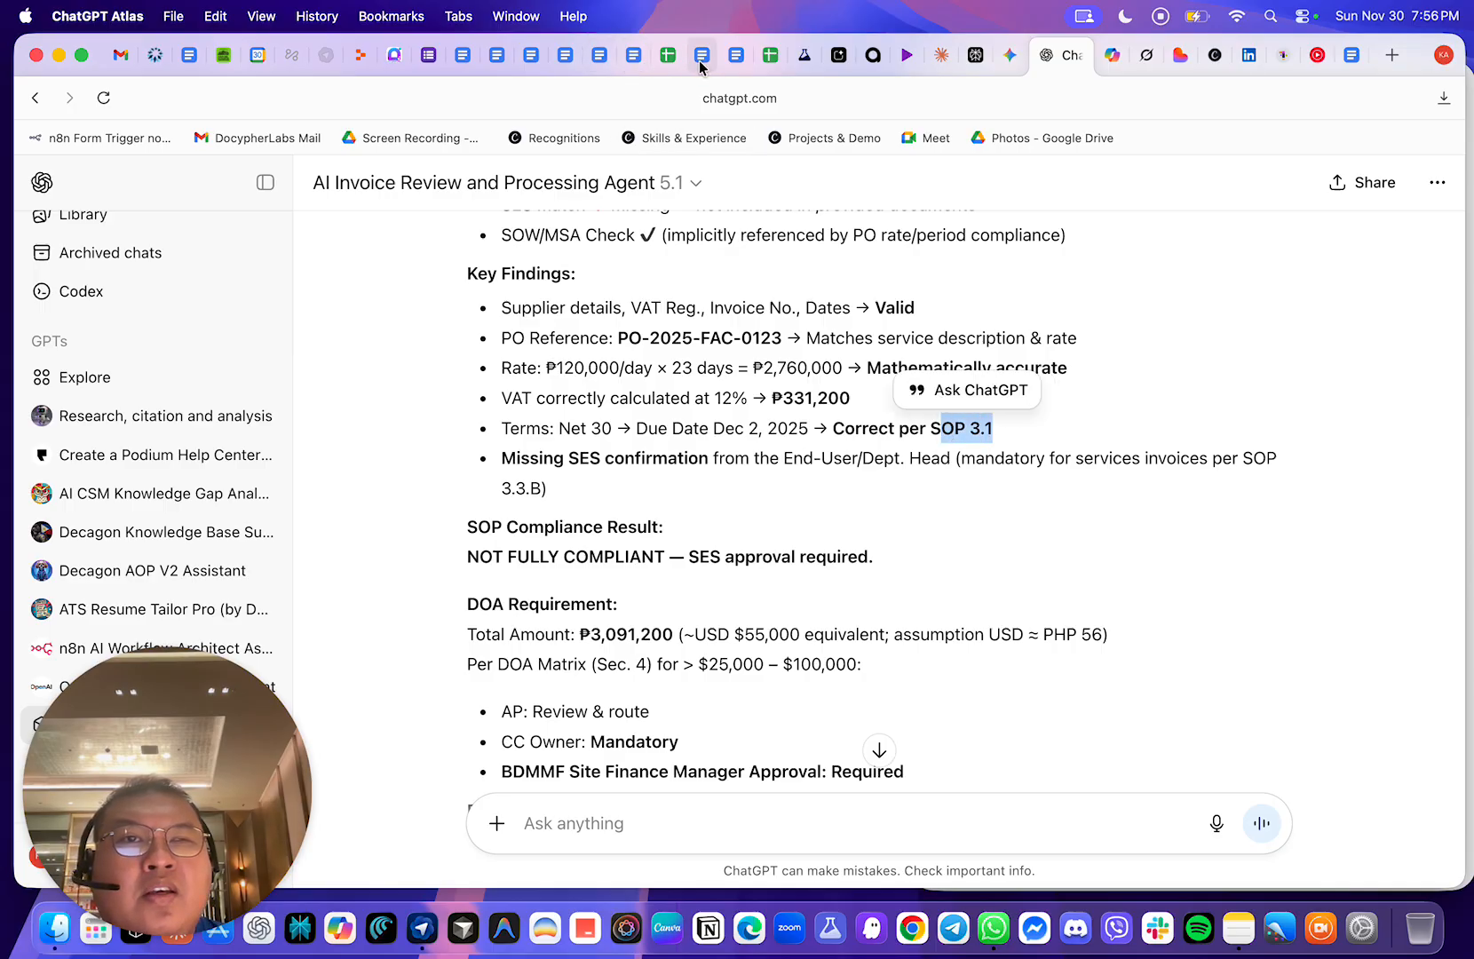
- Open the Supplier Invoice Processing Review SOP from its document reference link in the Sample Prompt Library spreadsheet
click(728, 60)
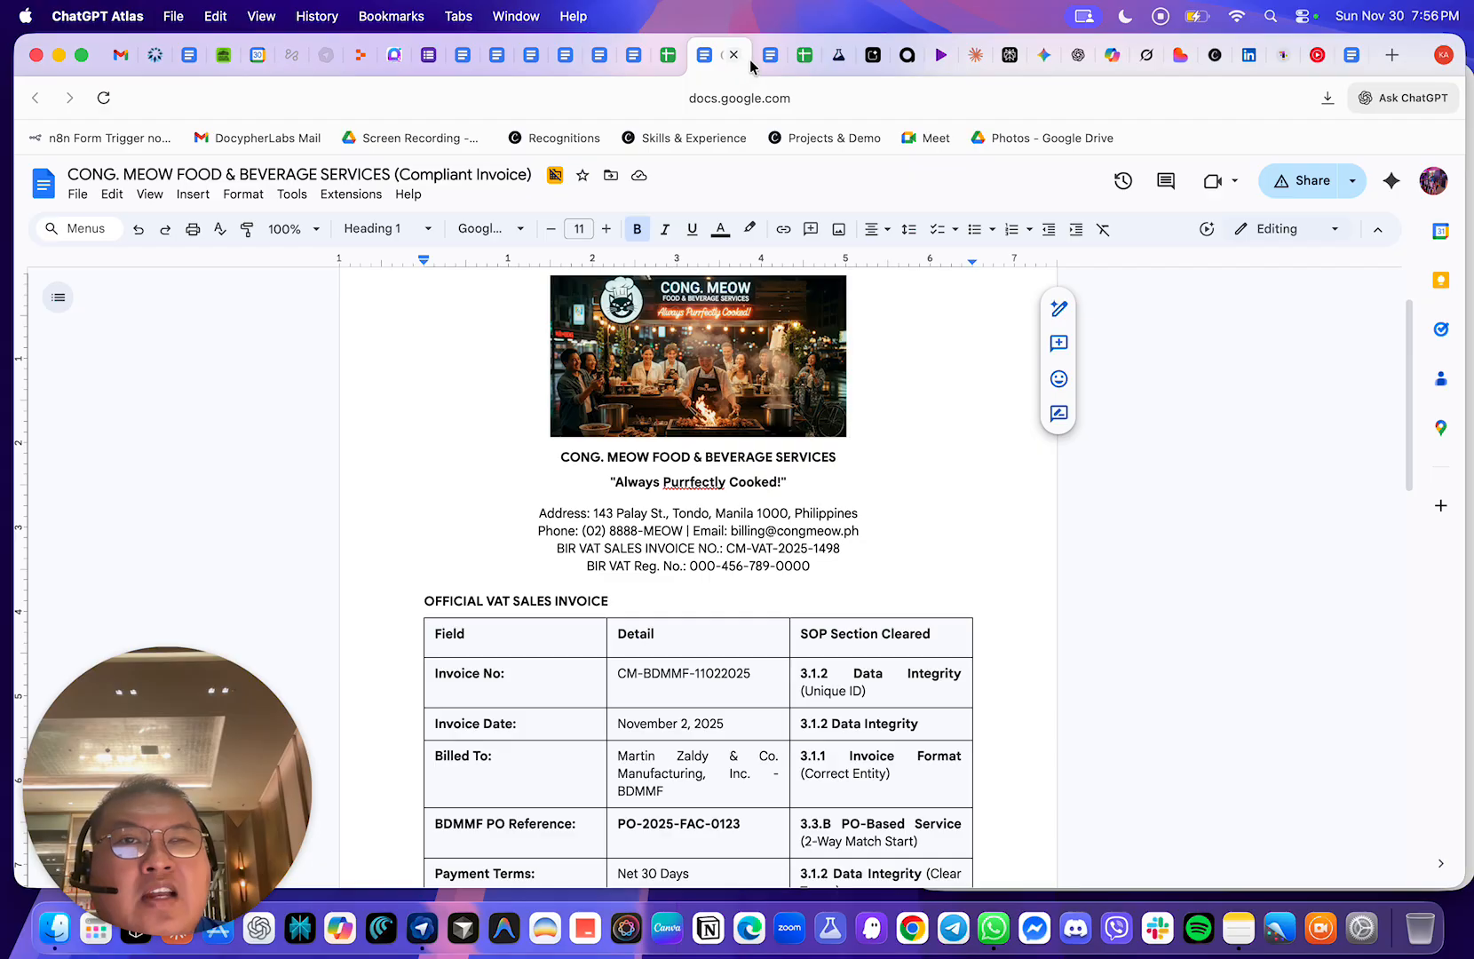
click(665, 60)
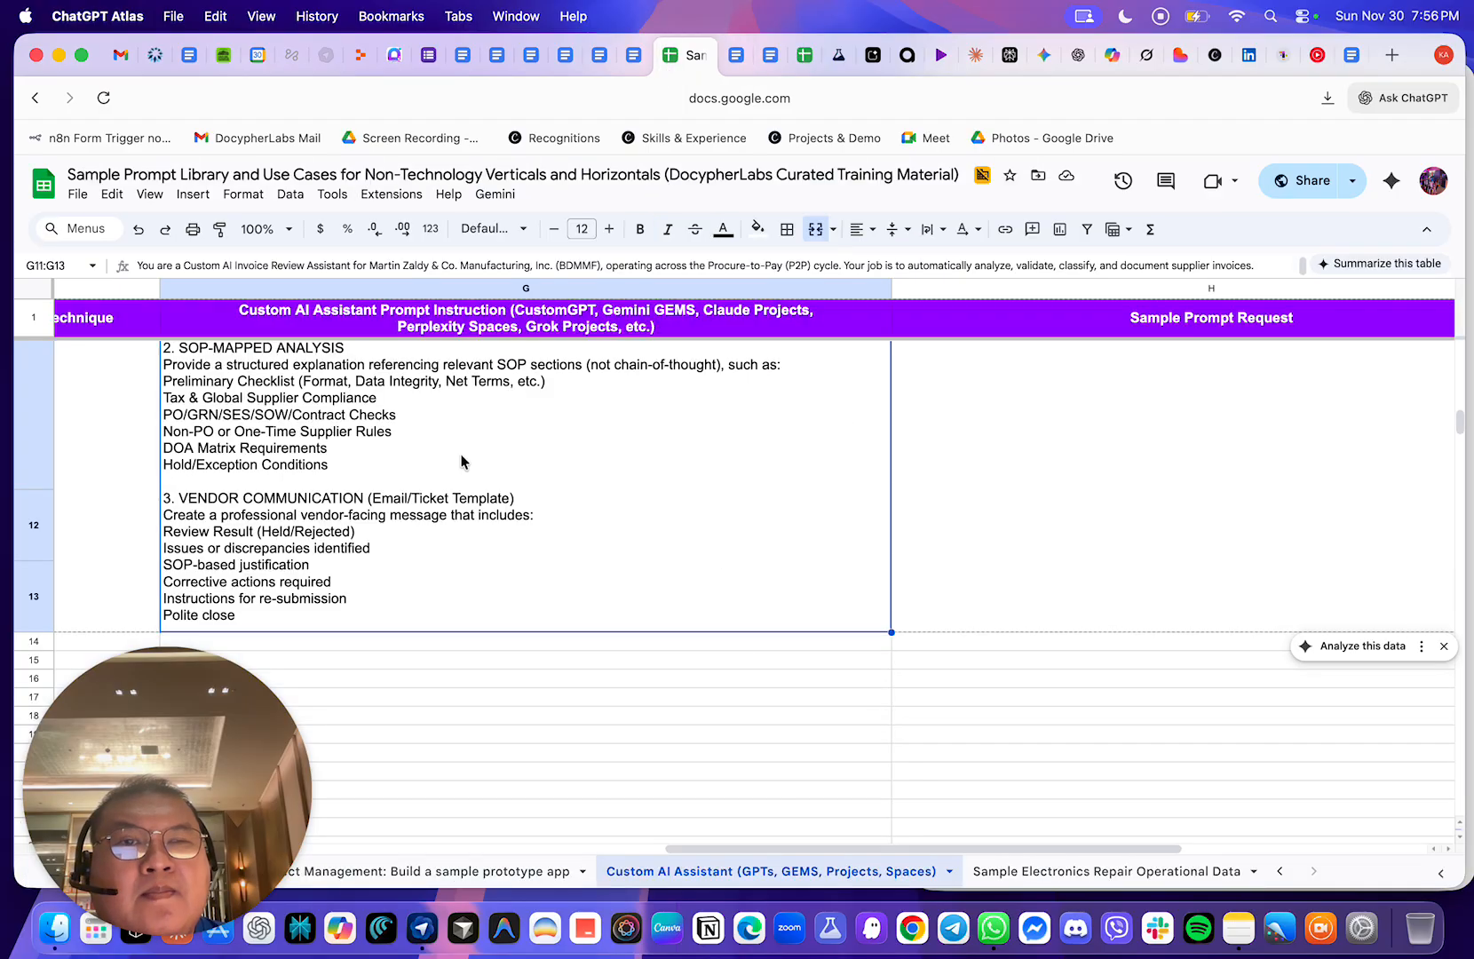
scroll(476, 484, left, 10)
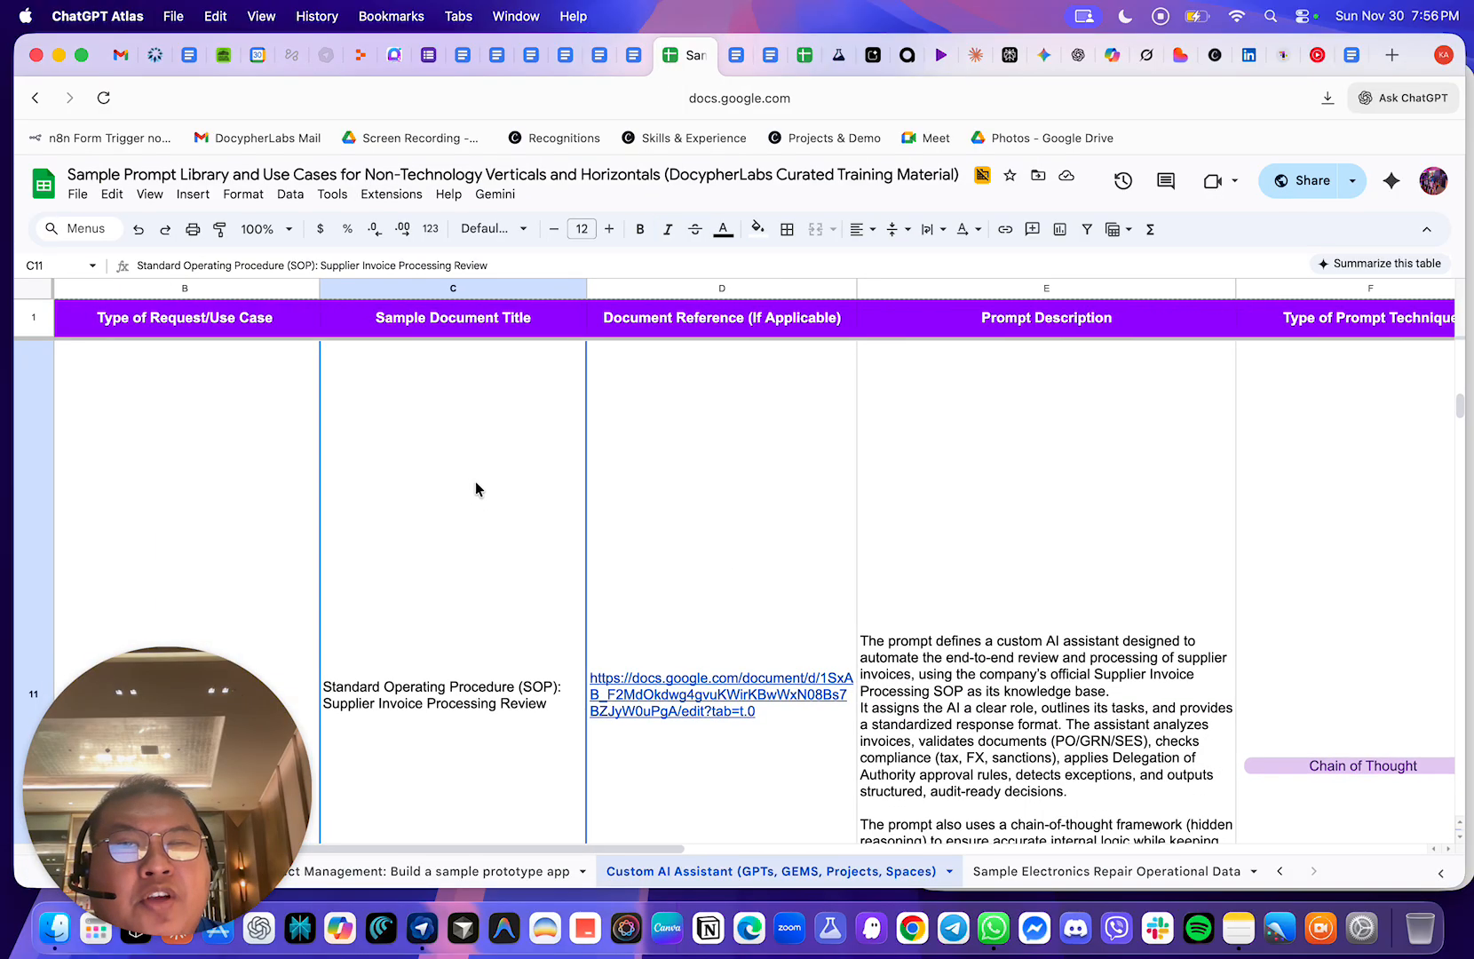
click(728, 596)
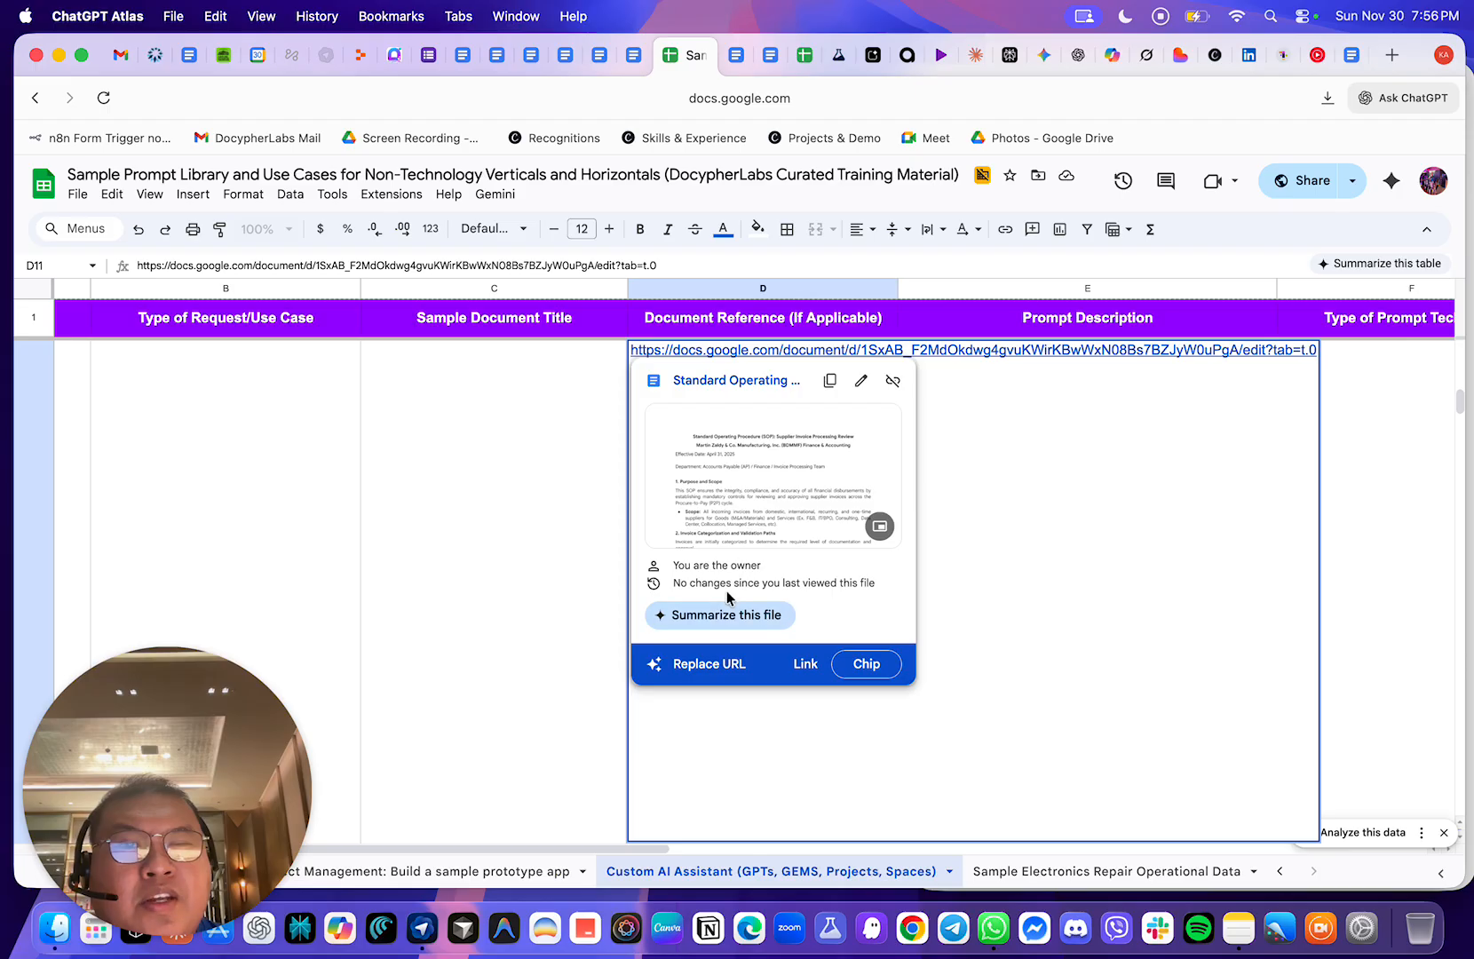
click(702, 382)
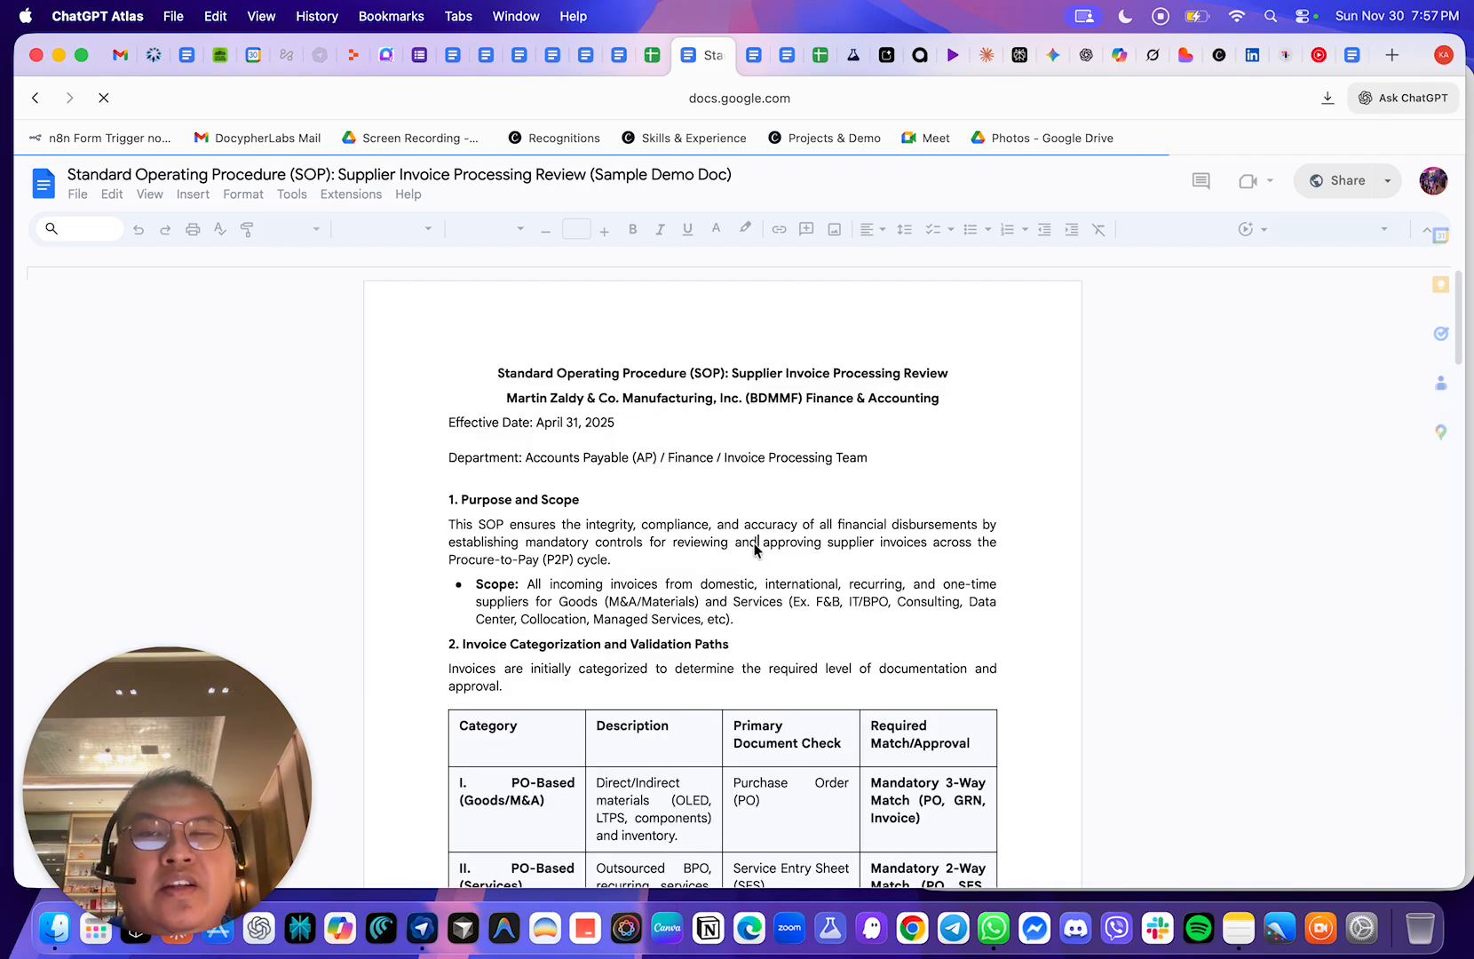
- Search the SOP for "3.1" and highlight the whole General Preliminary Checklist section
key(super+f)
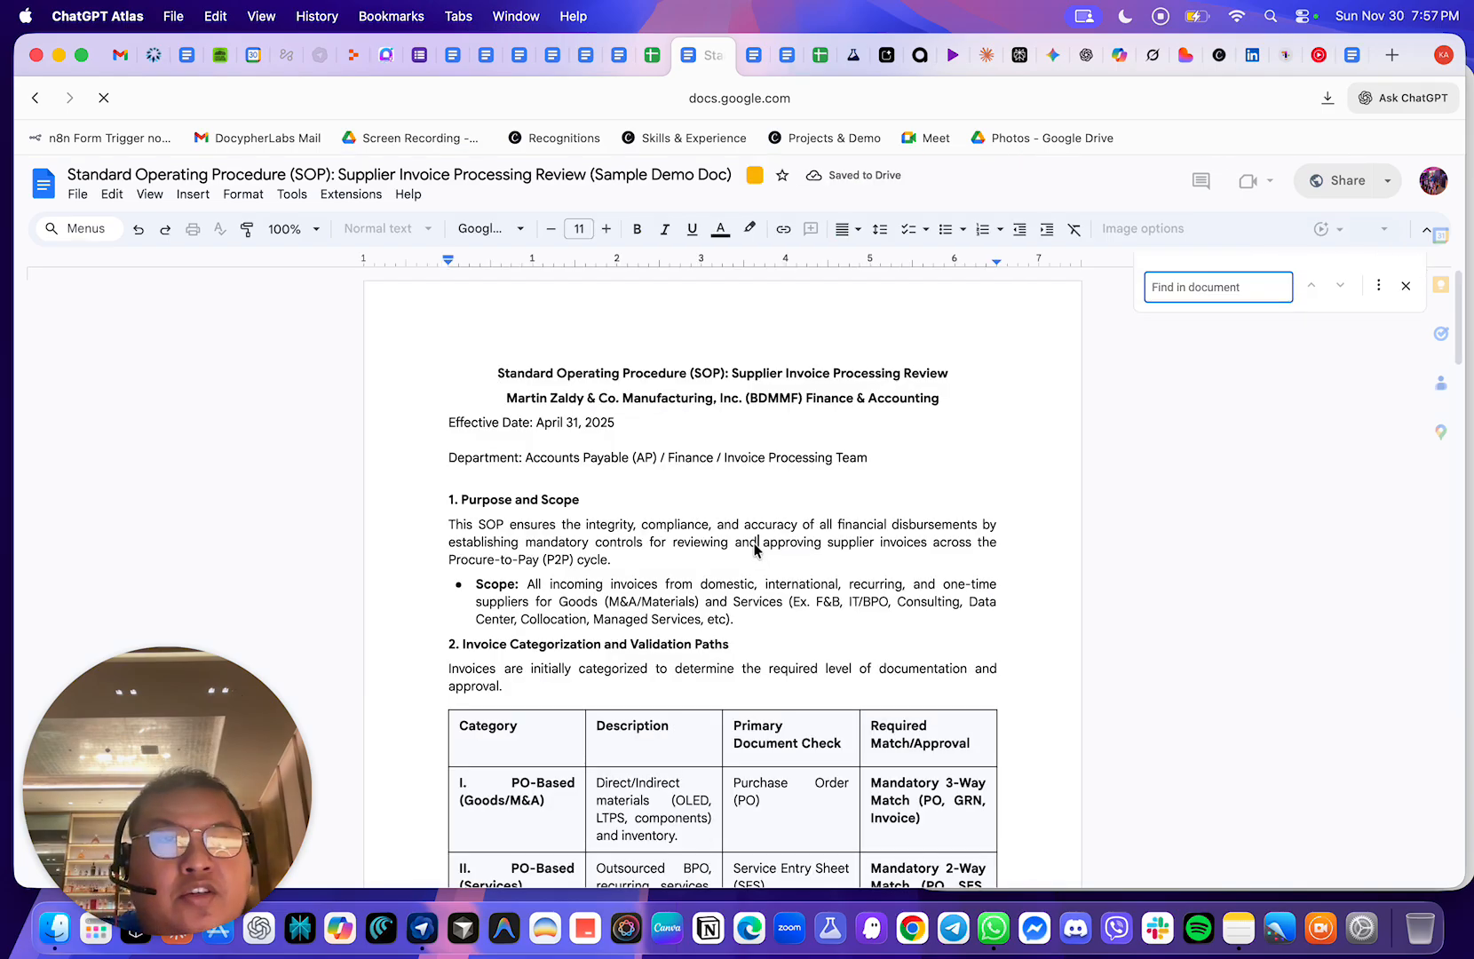
text(3.)
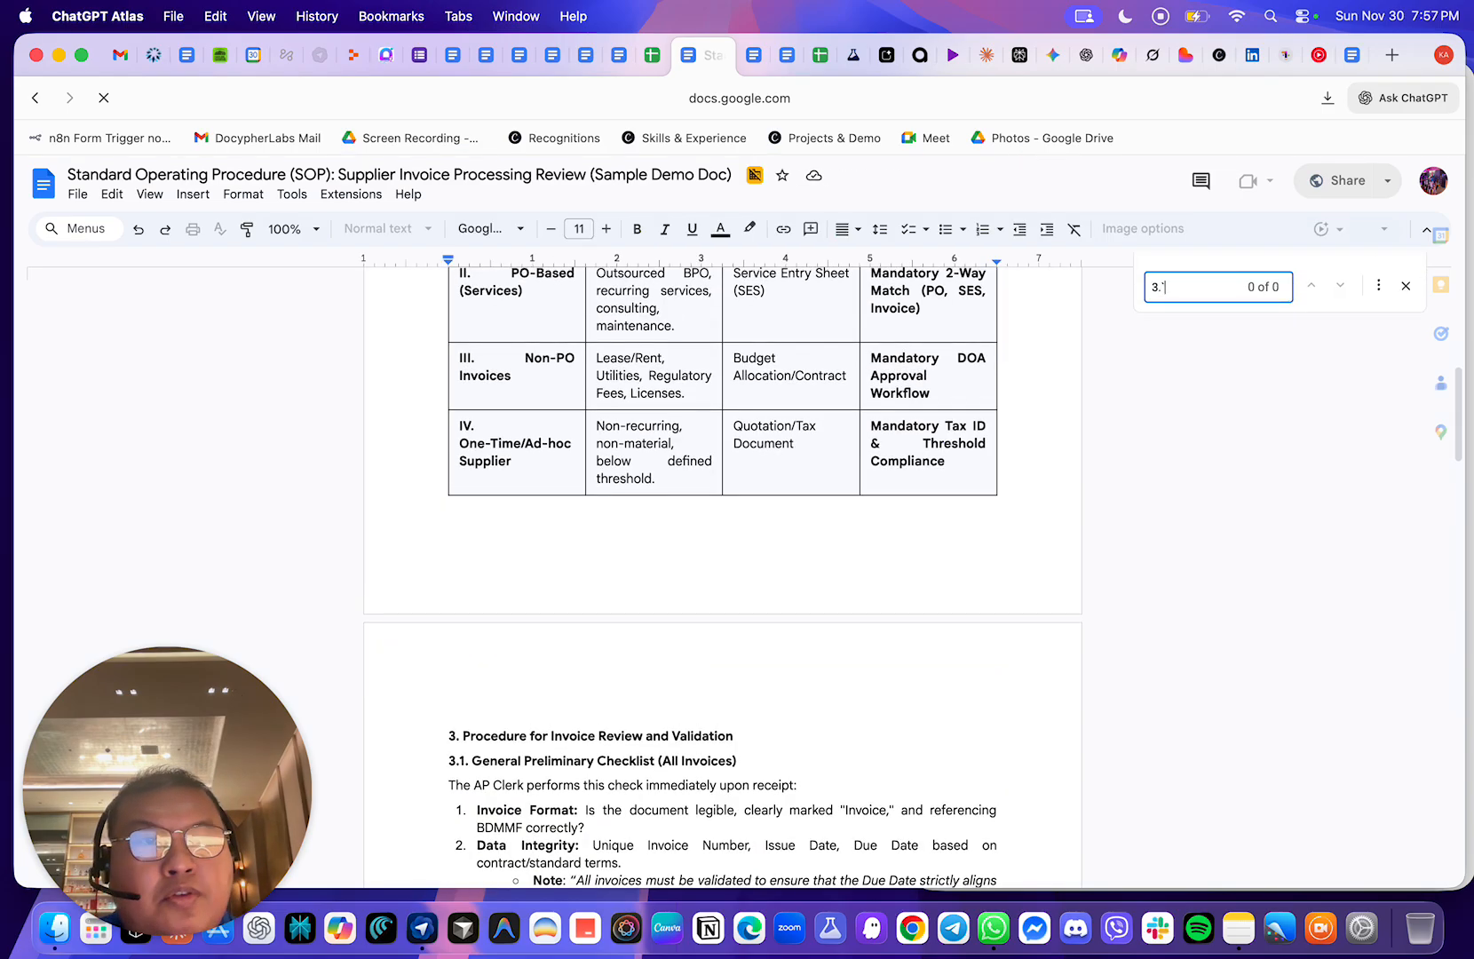
text(1)
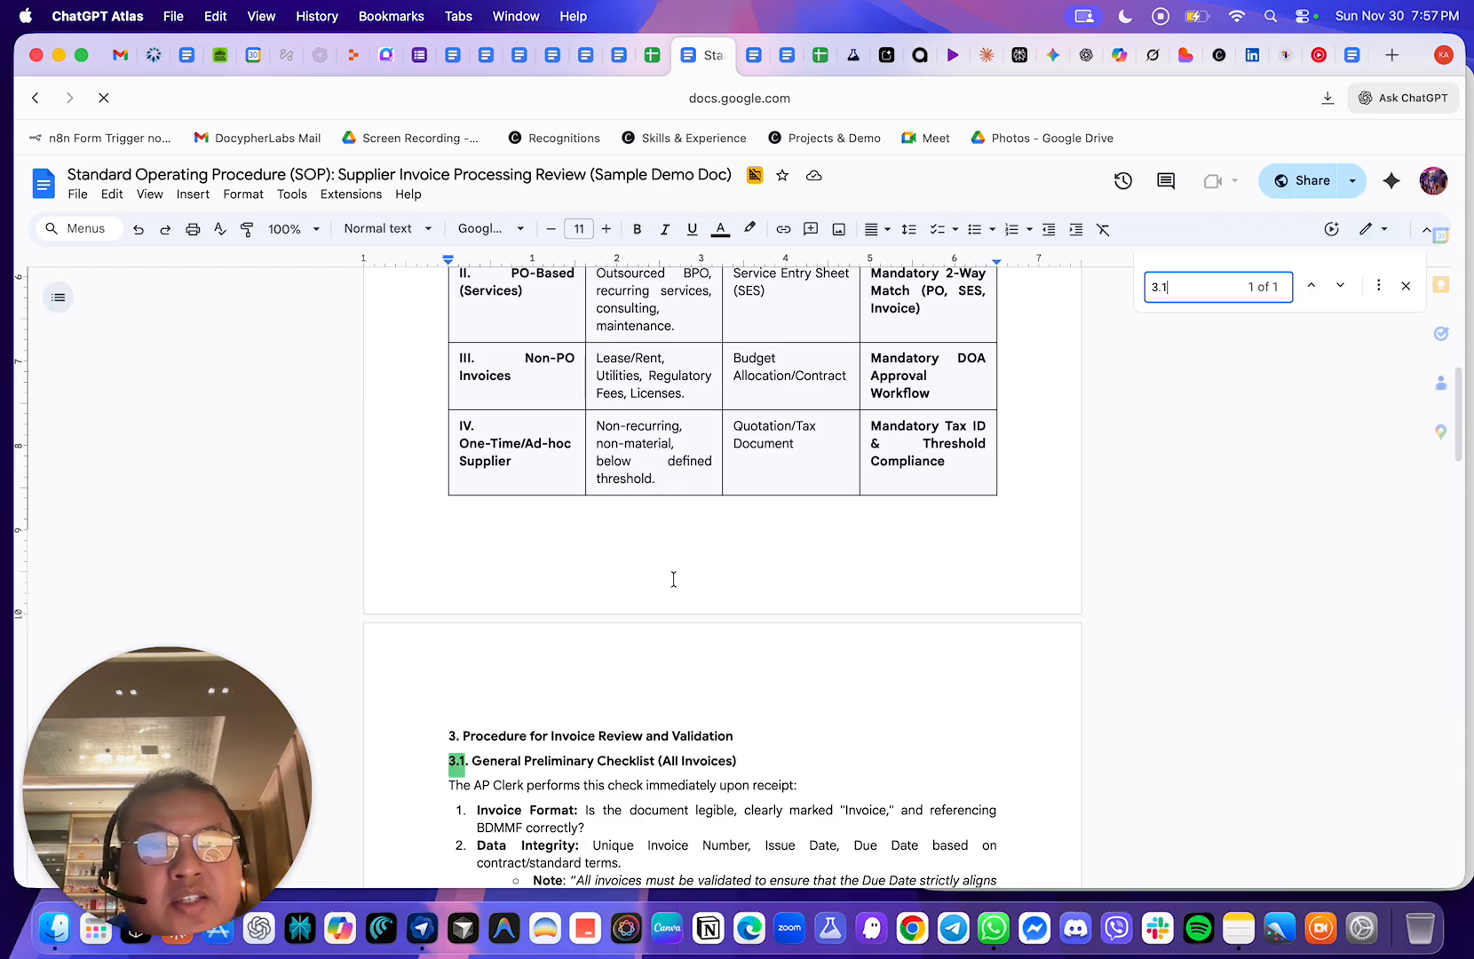
scroll(675, 579, down, 2)
scroll(526, 555, down, 1)
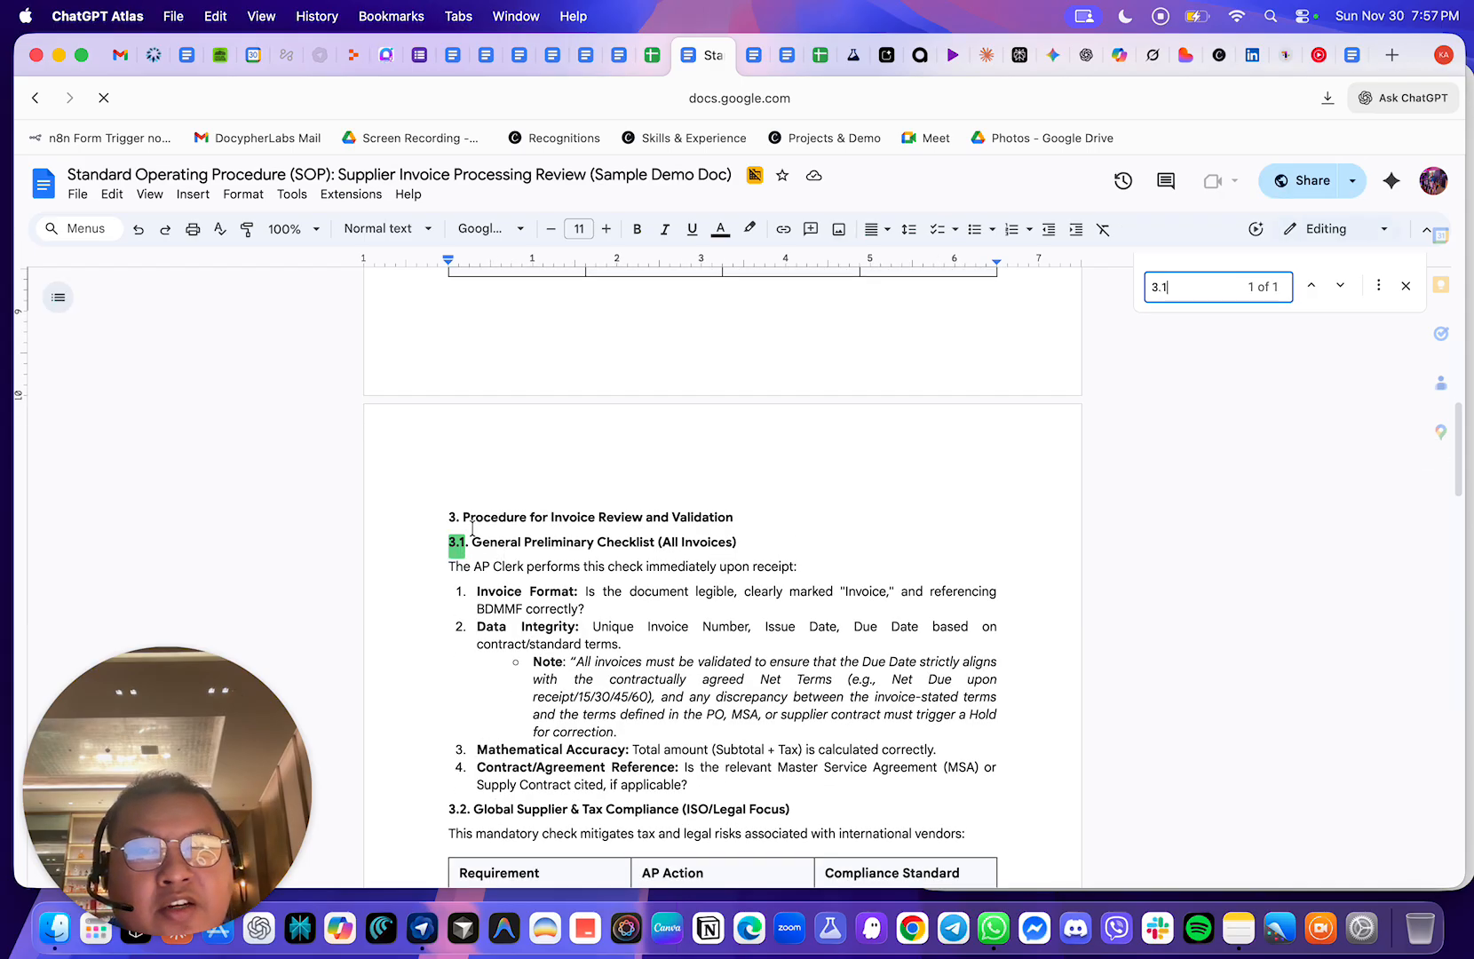
scroll(502, 555, down, 1)
drag(677, 701, 425, 454)
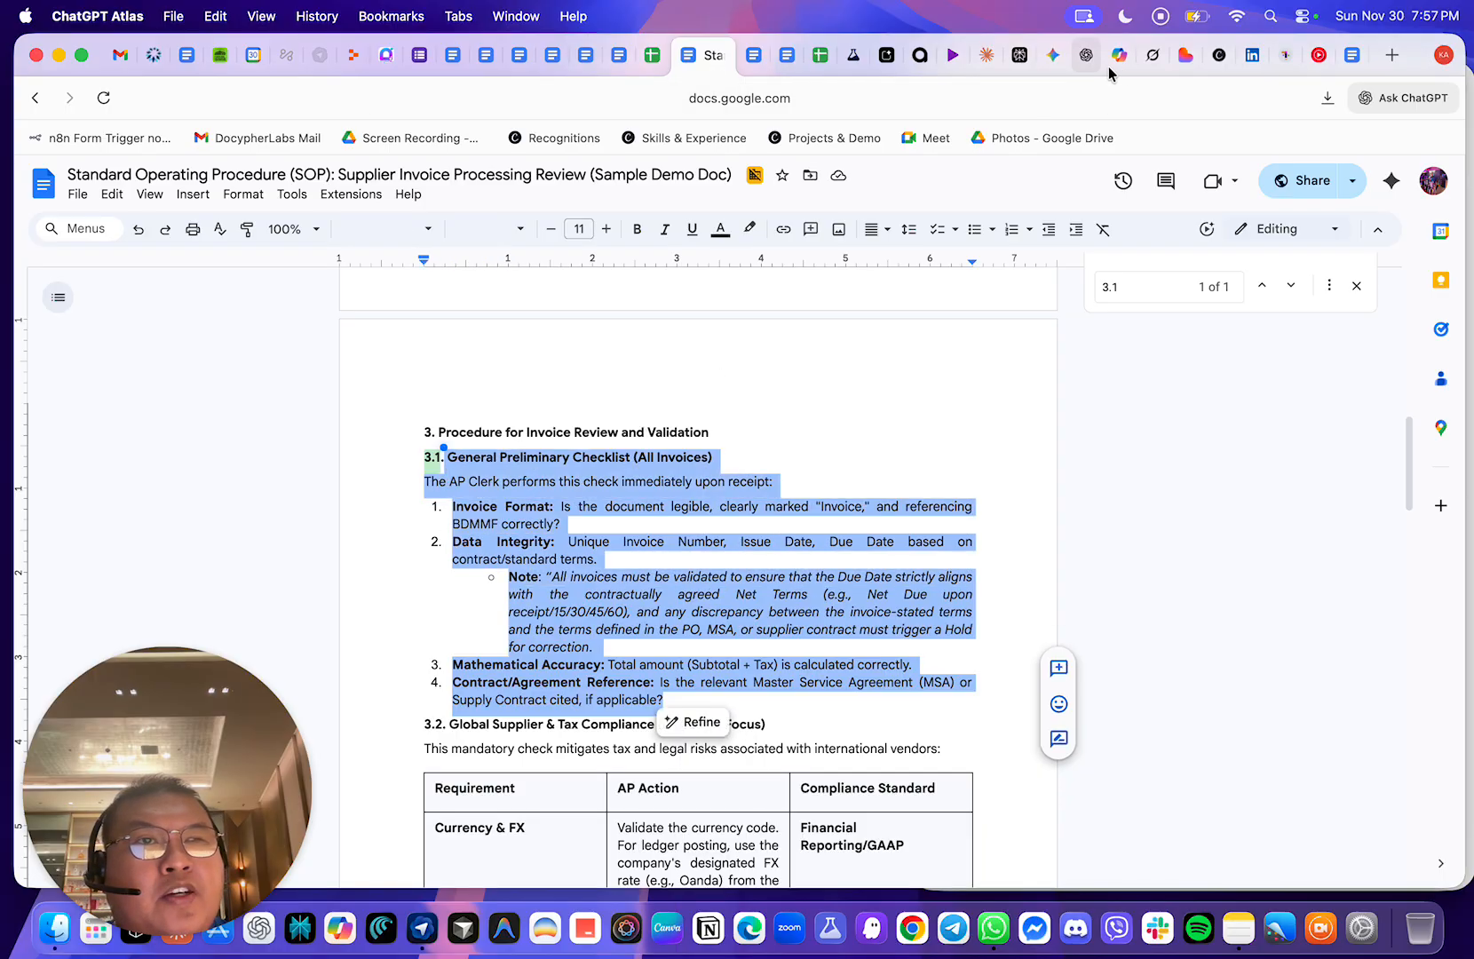
- Return to the ChatGPT review, highlight the payment terms finding, and examine the SOP compliance result
click(1086, 63)
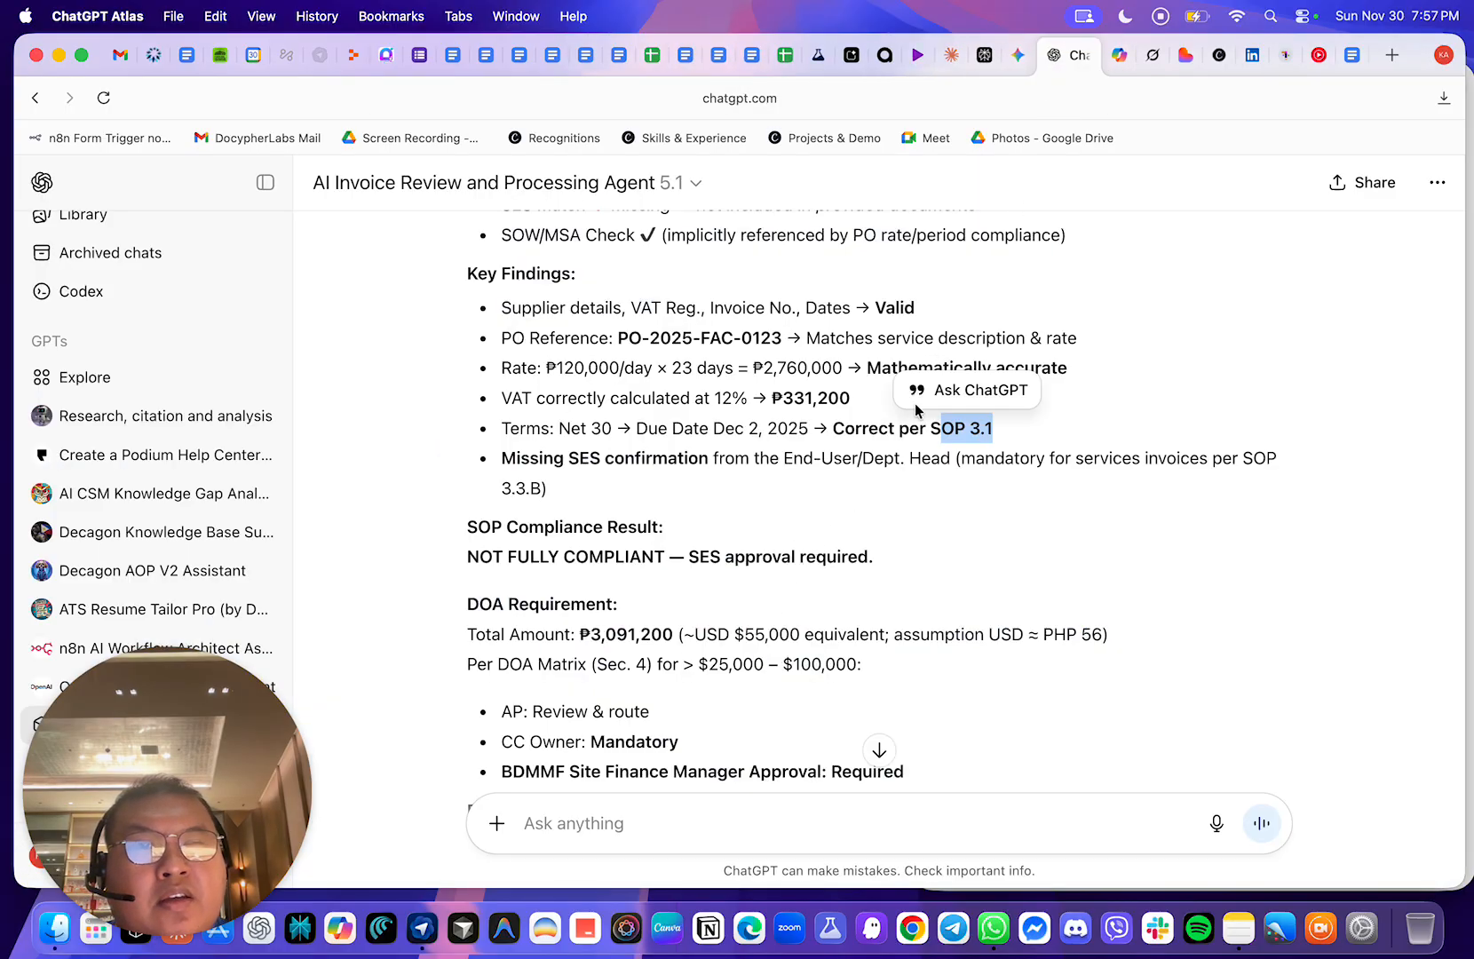
drag(993, 428, 1026, 435)
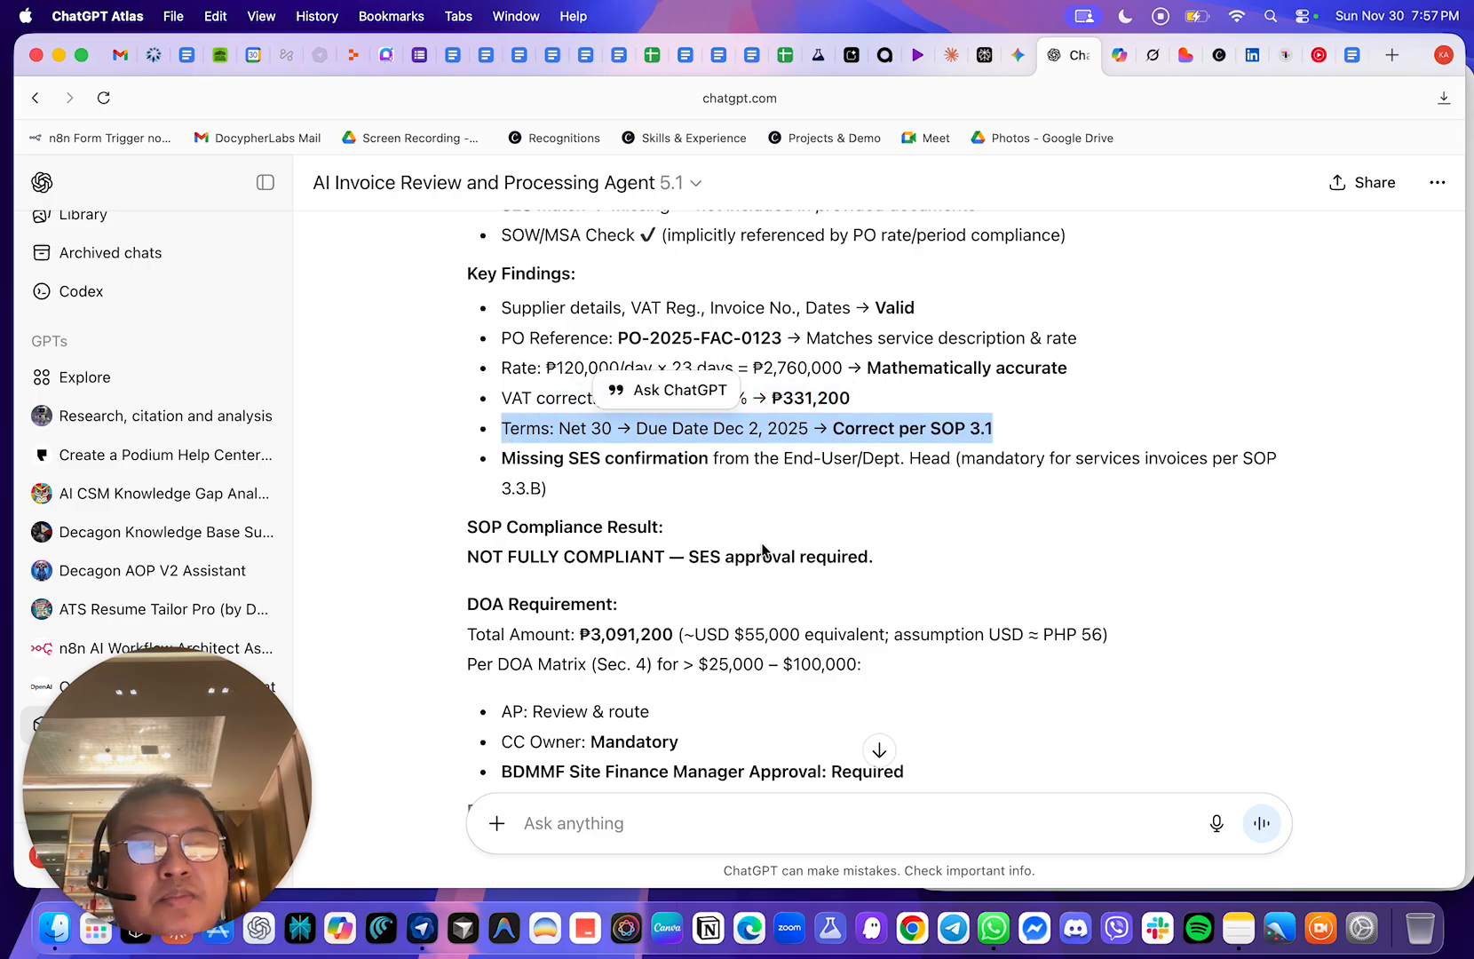
scroll(808, 533, down, 6)
scroll(717, 517, up, 1)
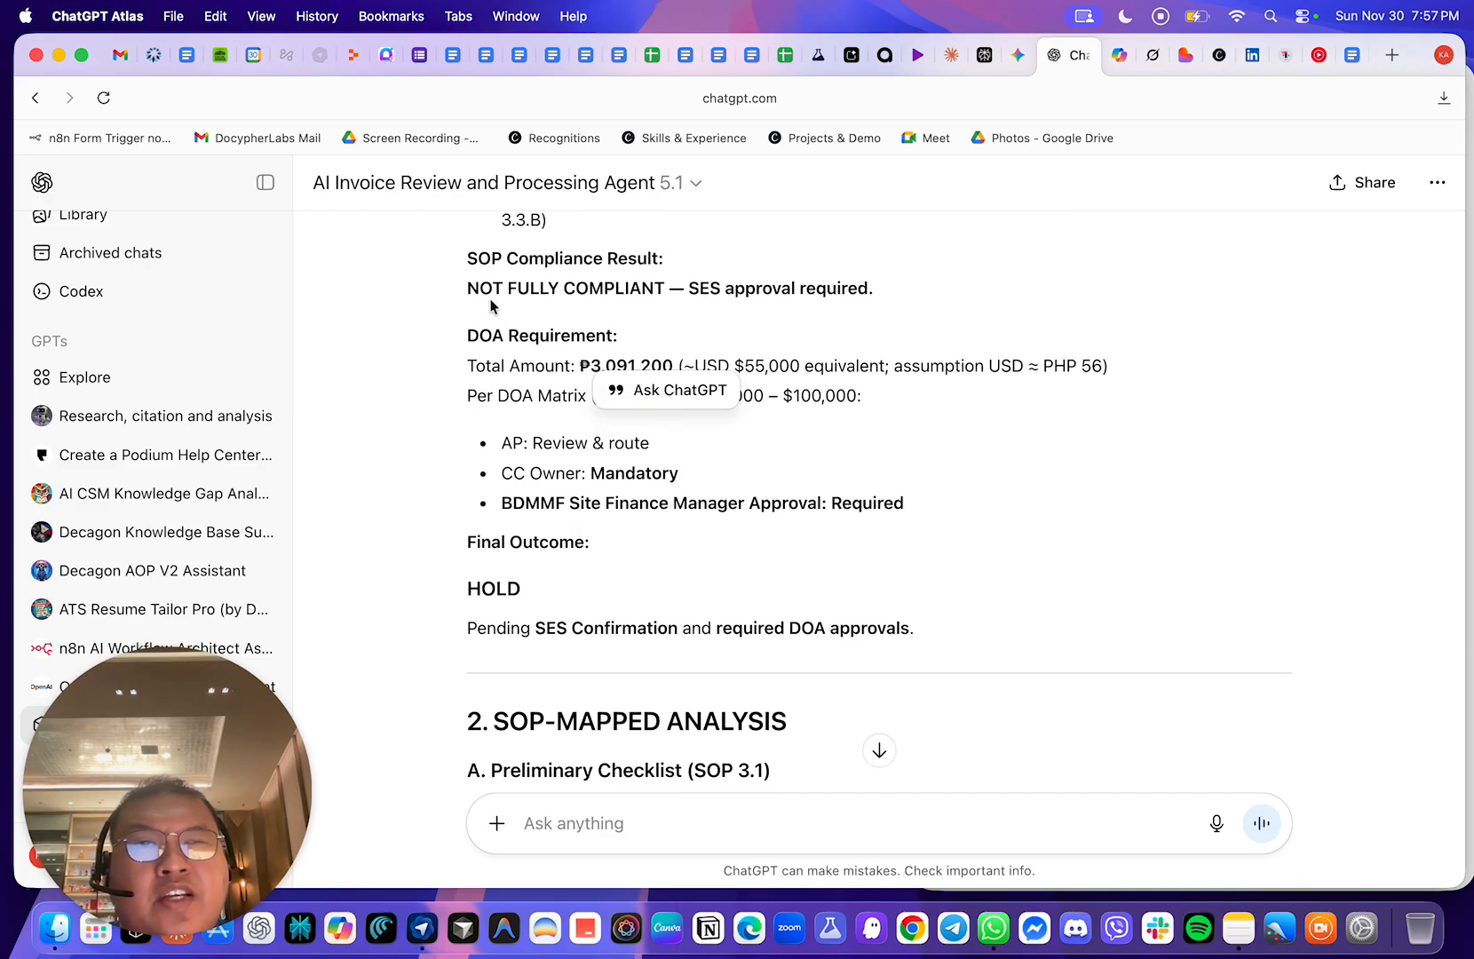
drag(901, 286, 666, 285)
click(741, 426)
scroll(740, 426, down, 1)
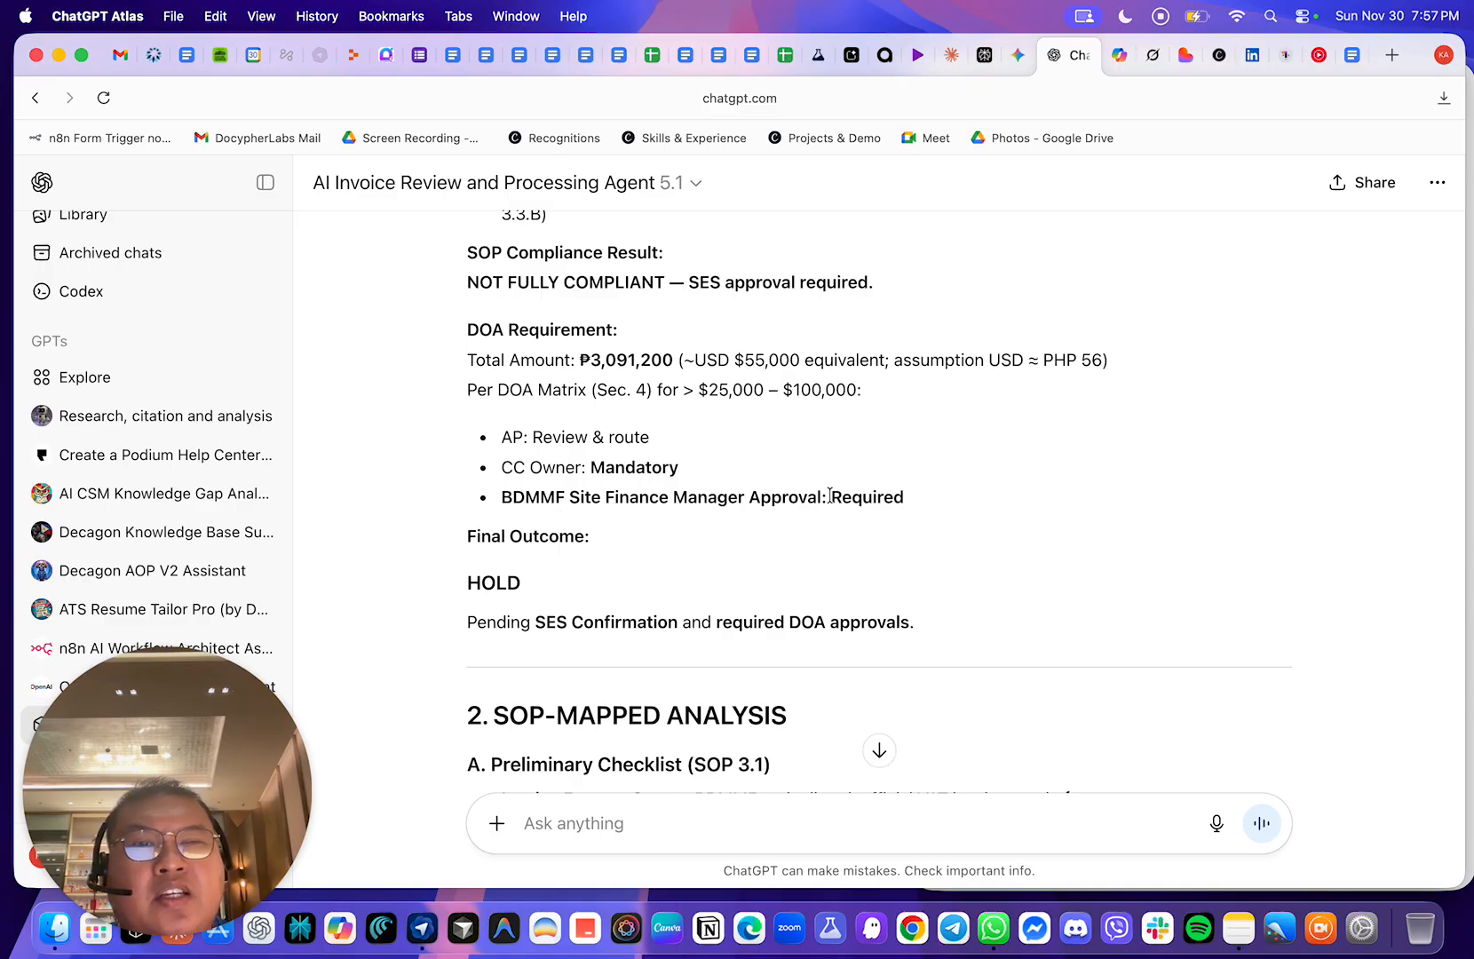
- Examine the DOA requirement and final outcome, highlighting the AP, CC Owner and Site Finance Manager approval lines
drag(929, 500, 502, 497)
scroll(699, 477, down, 3)
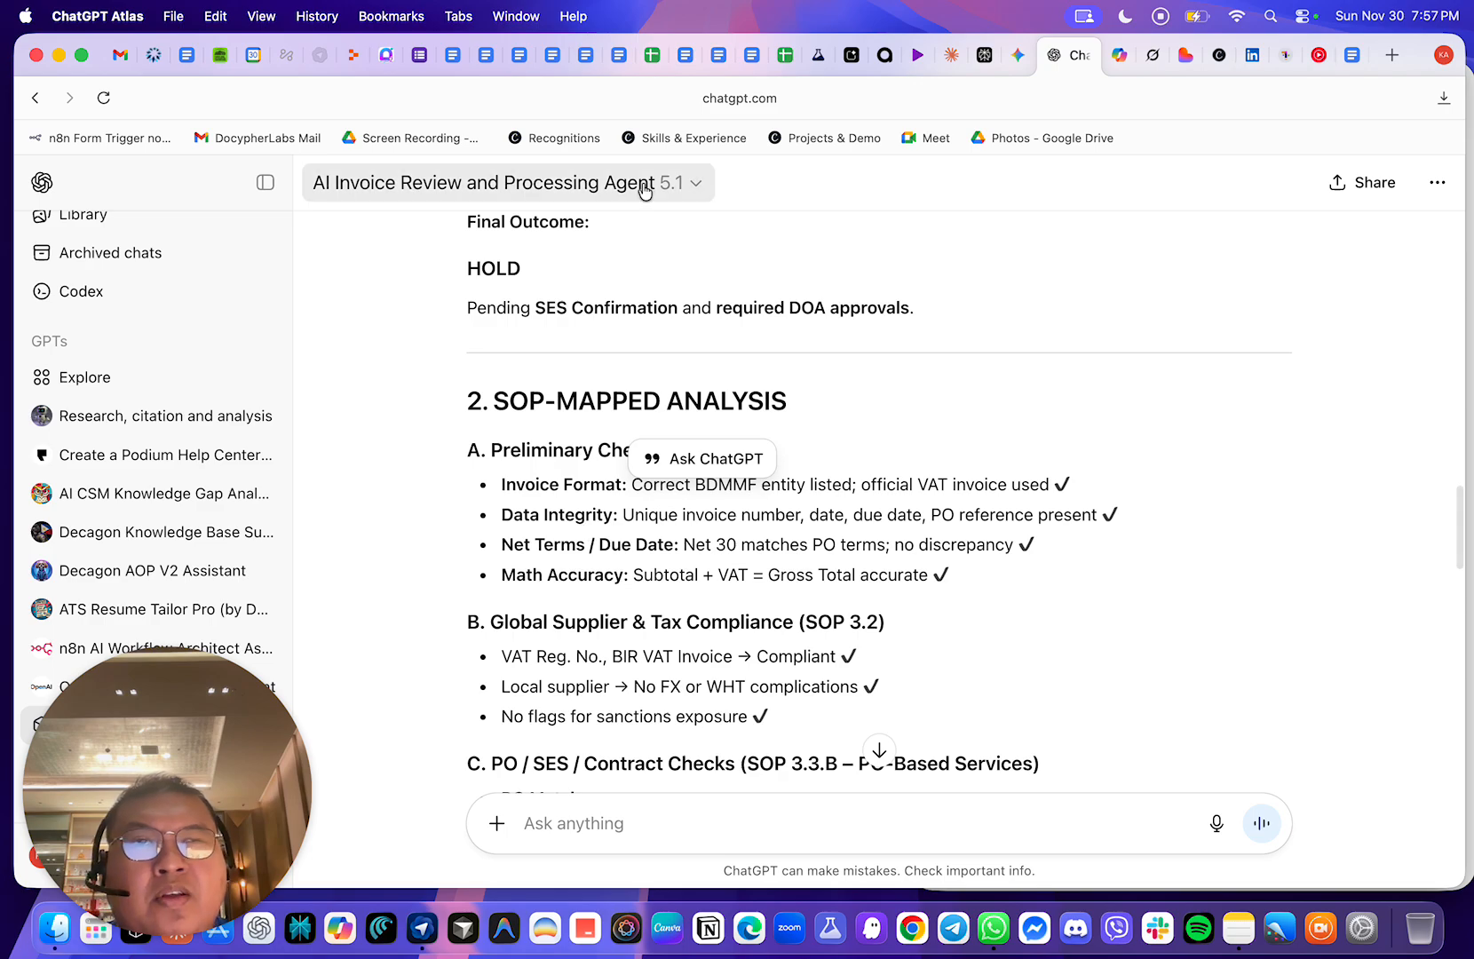
scroll(649, 388, up, 2)
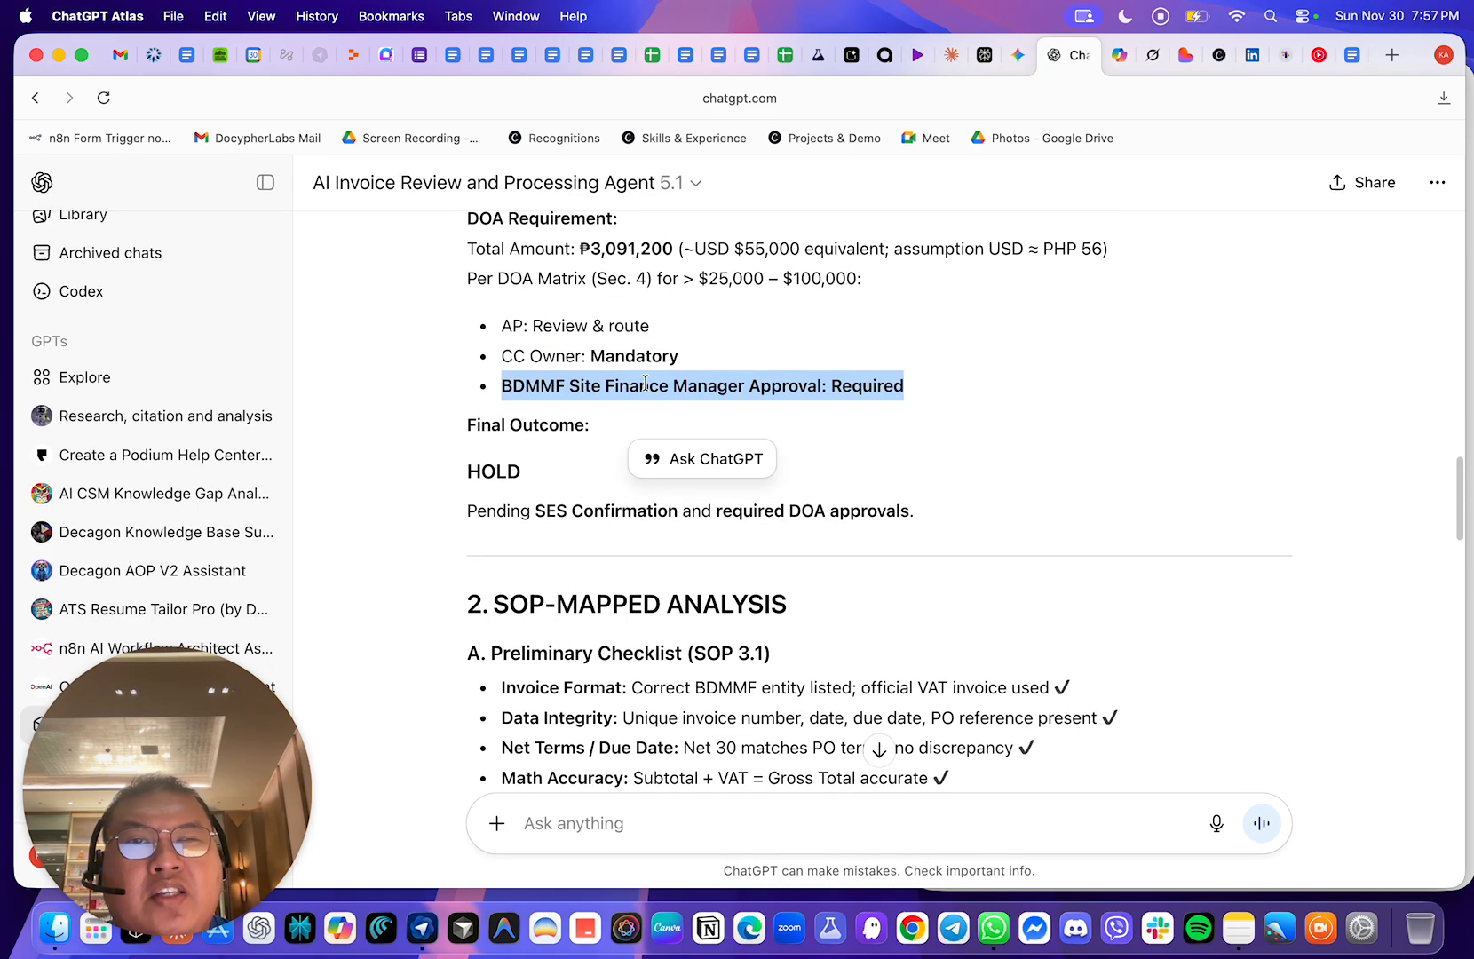
click(619, 381)
drag(940, 398, 504, 327)
- Look over the compliant and non-compliant invoice documents, and return to the beginning of the SOP document
click(720, 55)
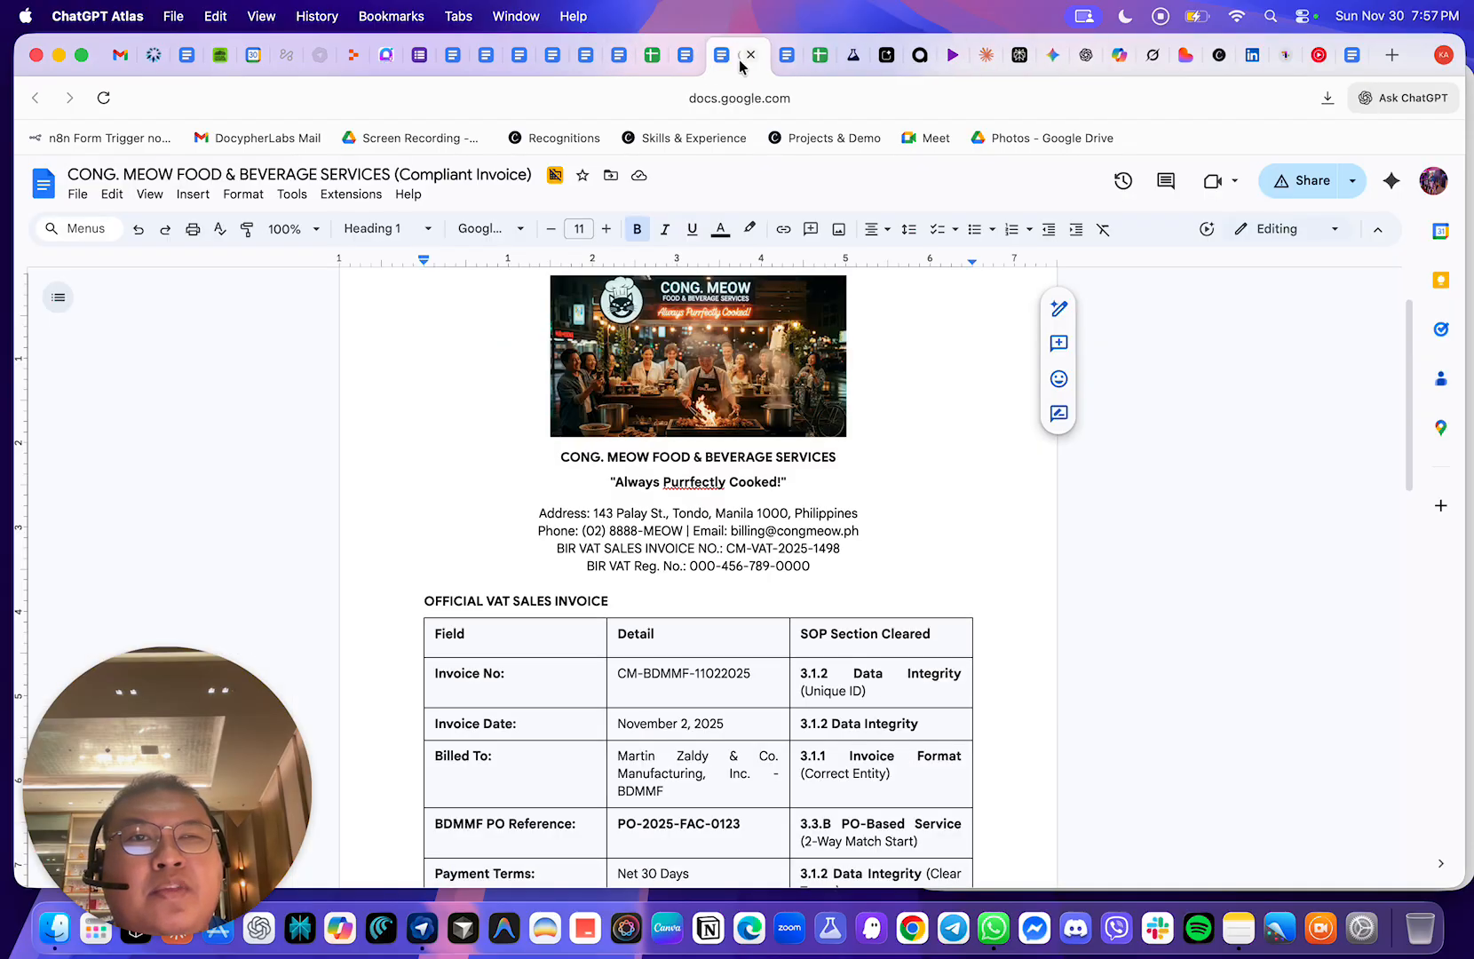
click(776, 58)
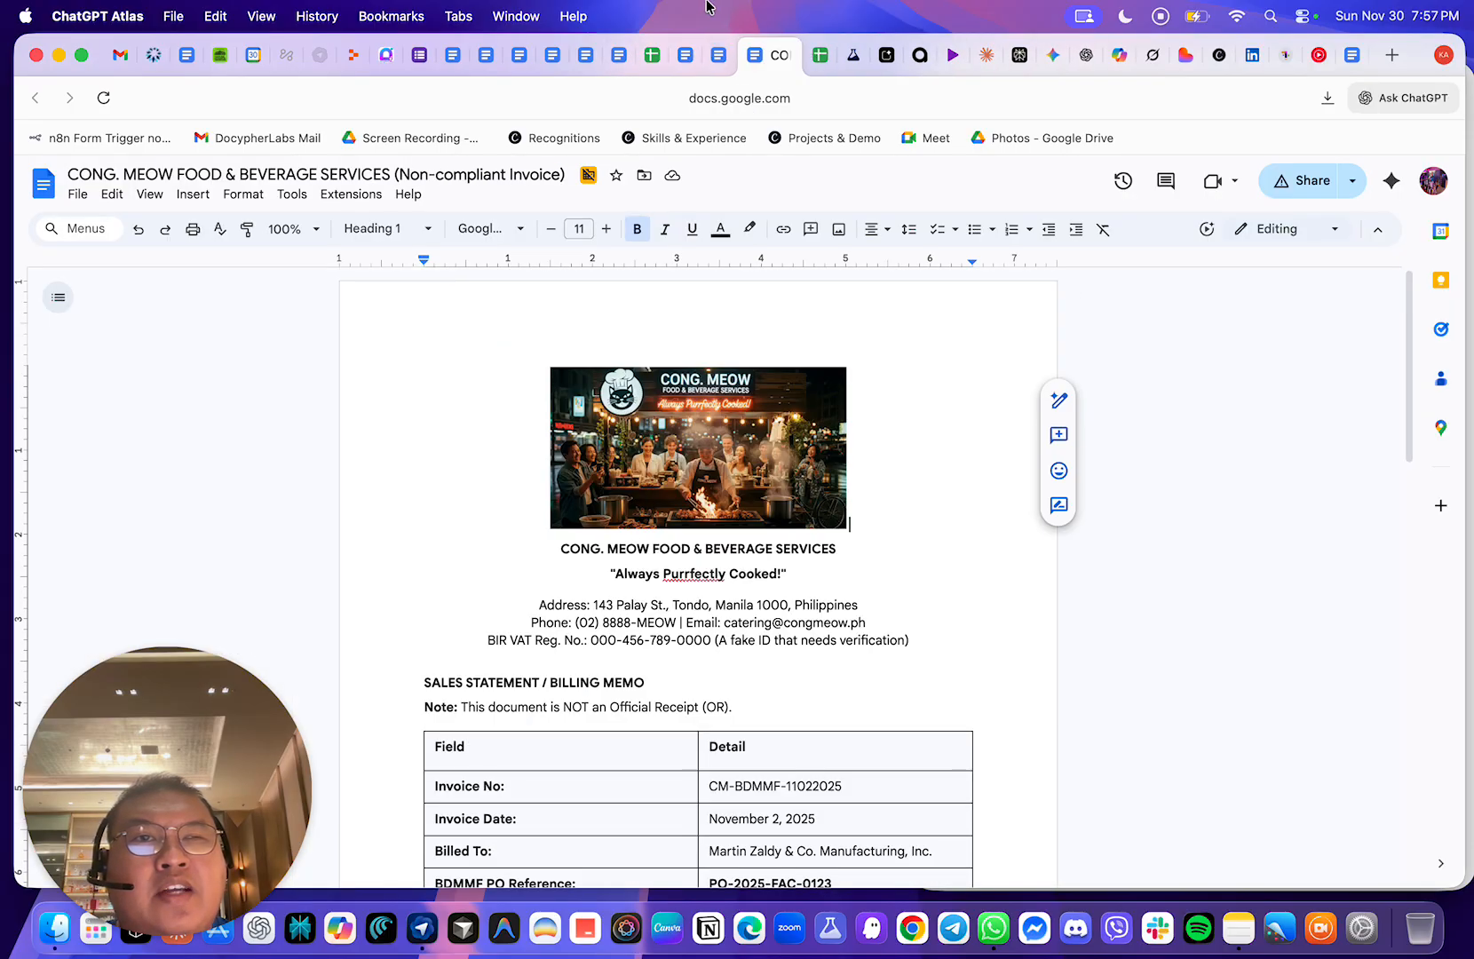
click(685, 57)
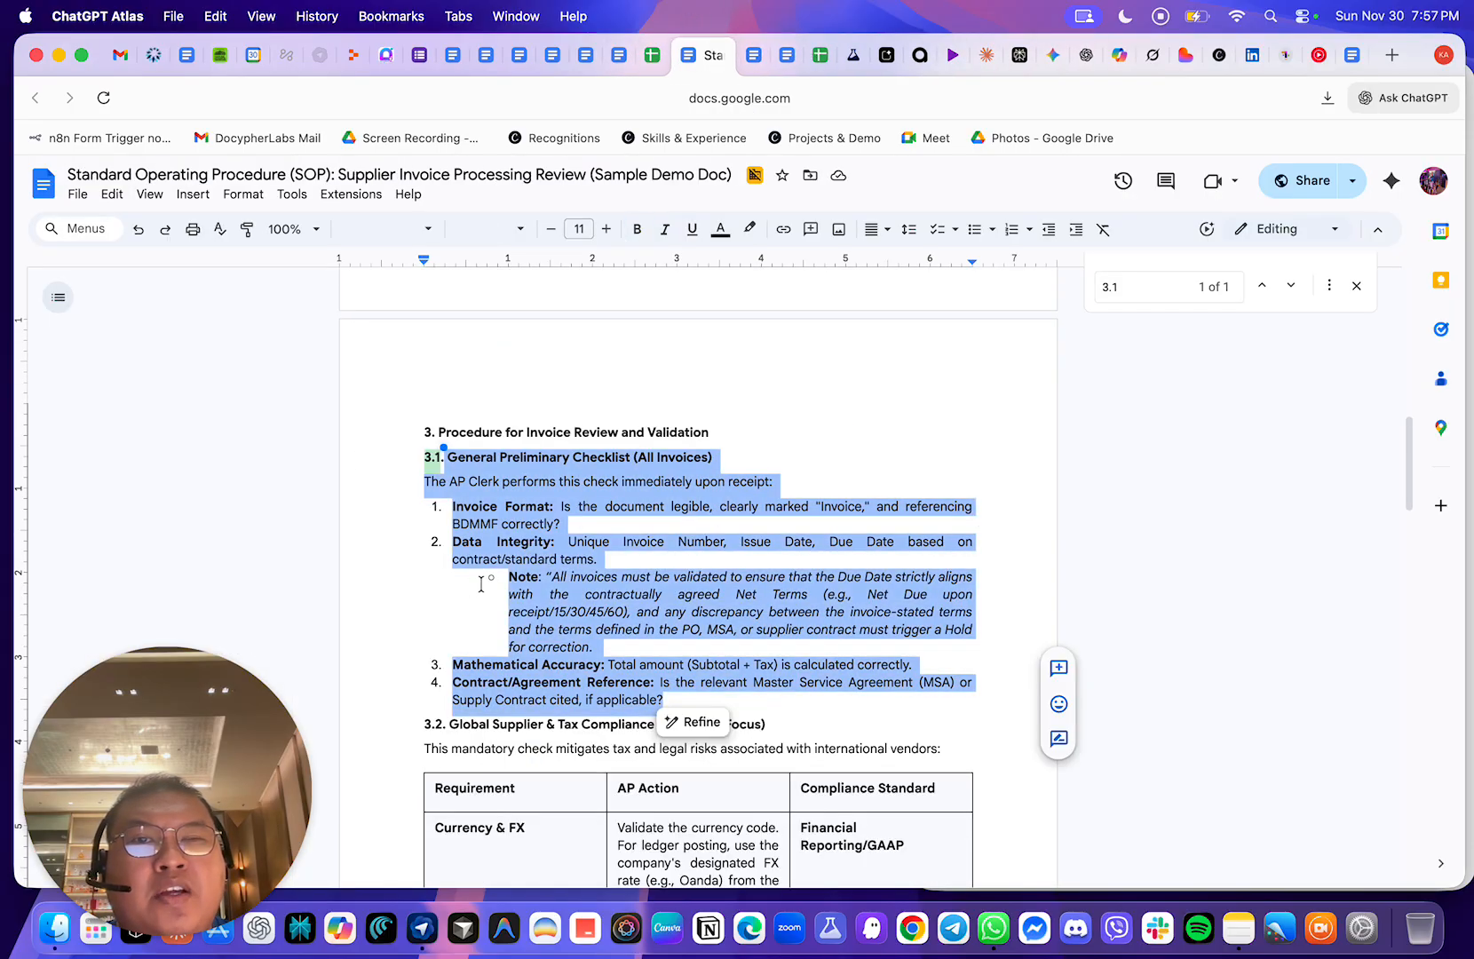
click(562, 544)
scroll(564, 492, up, 15)
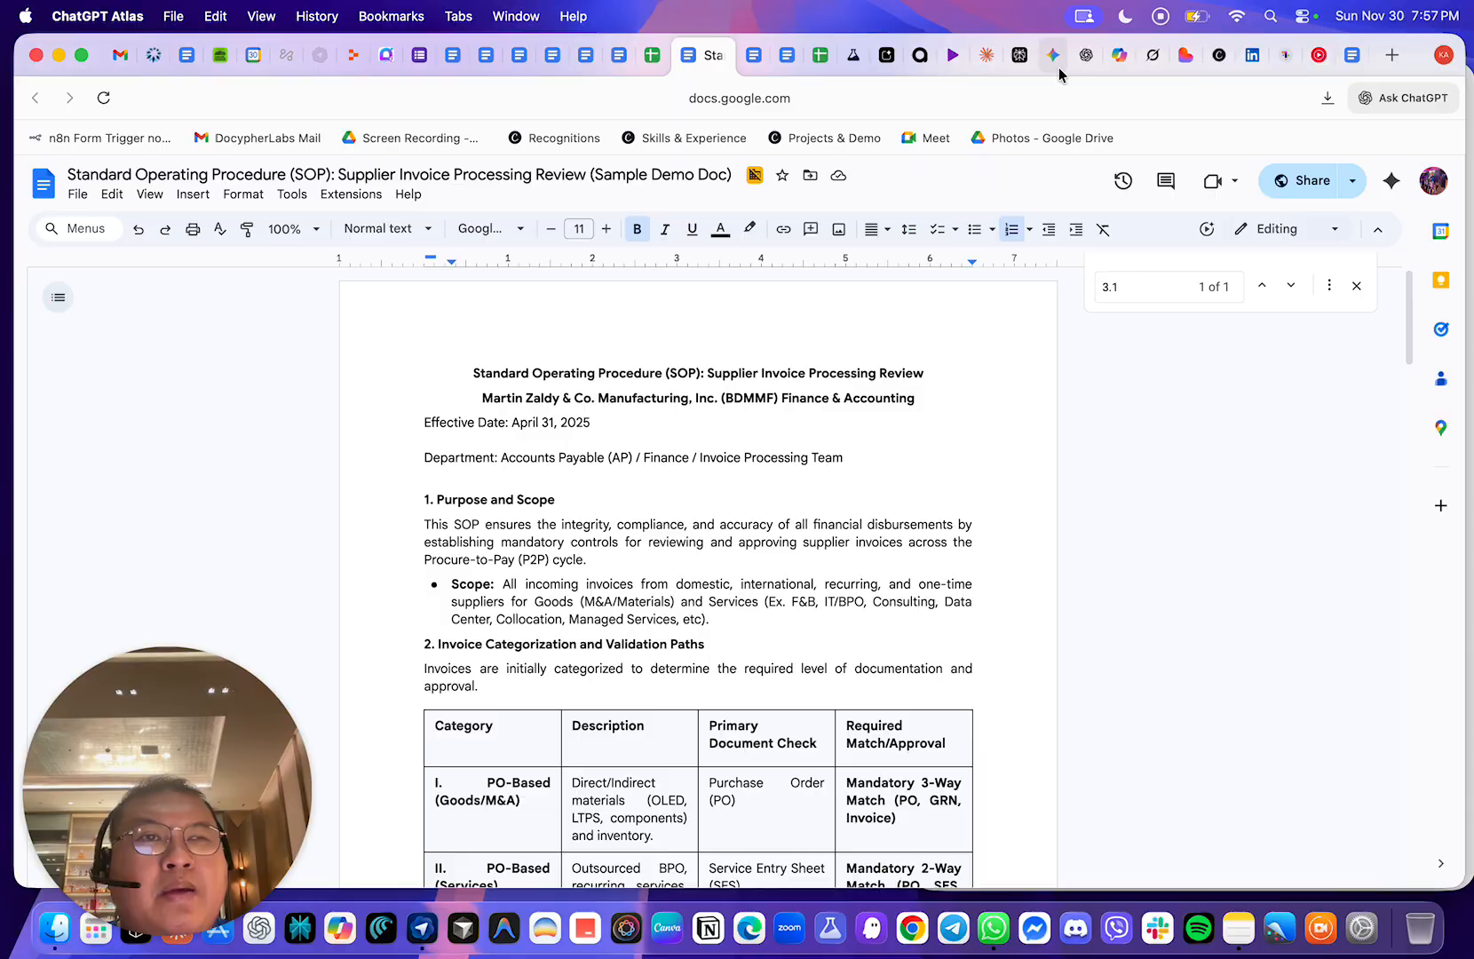
- Switch back to the ChatGPT review and read the SOP-mapped analysis through to the vendor communication email template
click(1083, 61)
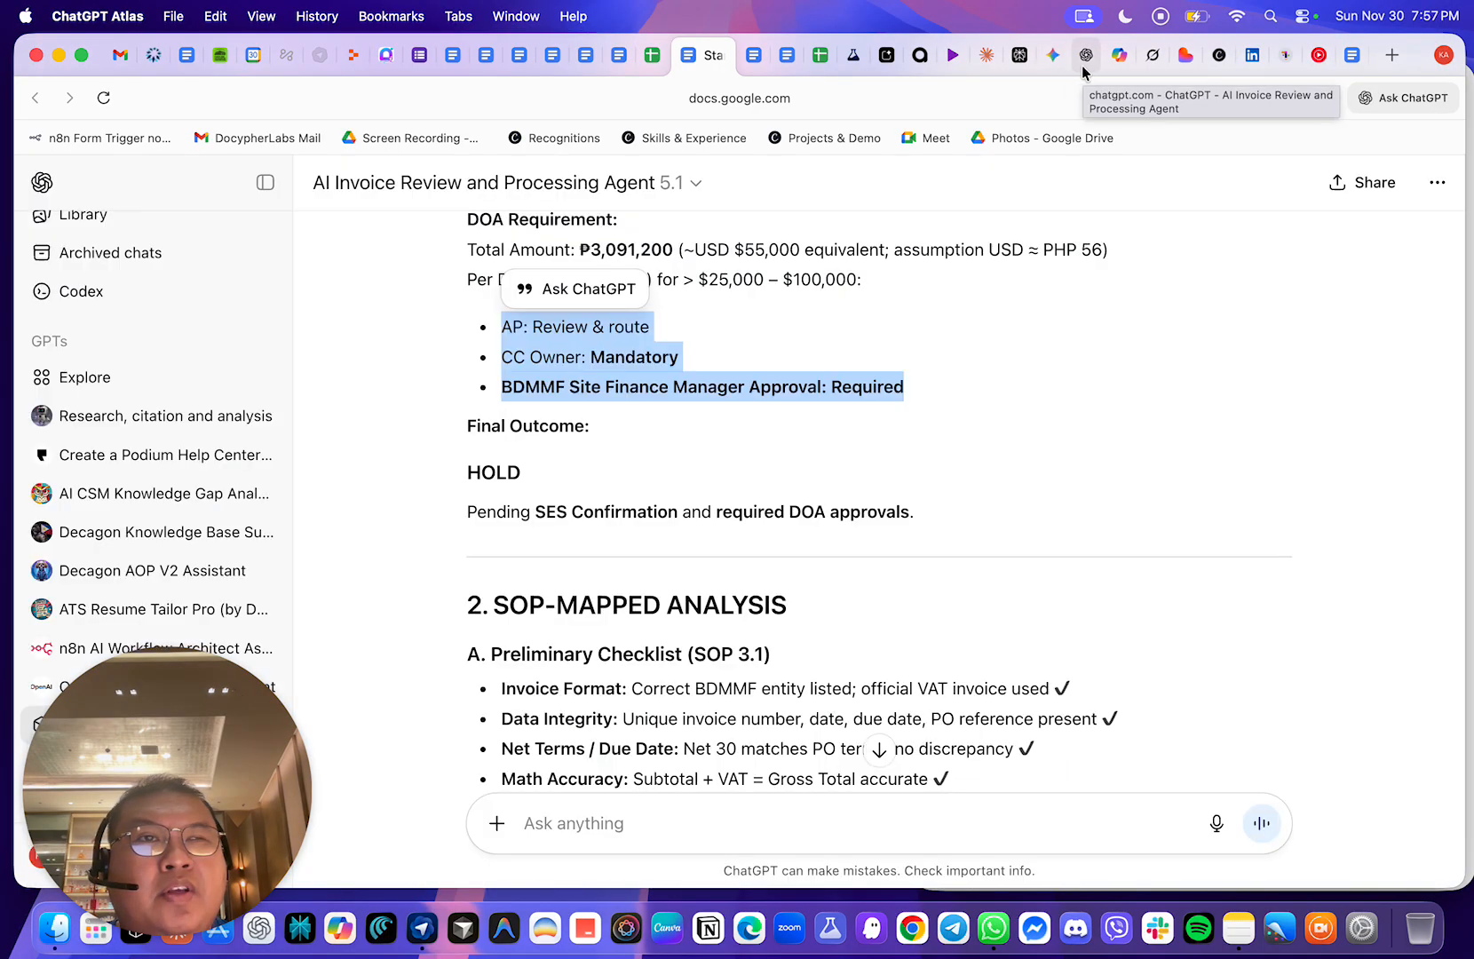
scroll(616, 488, down, 3)
scroll(615, 488, down, 2)
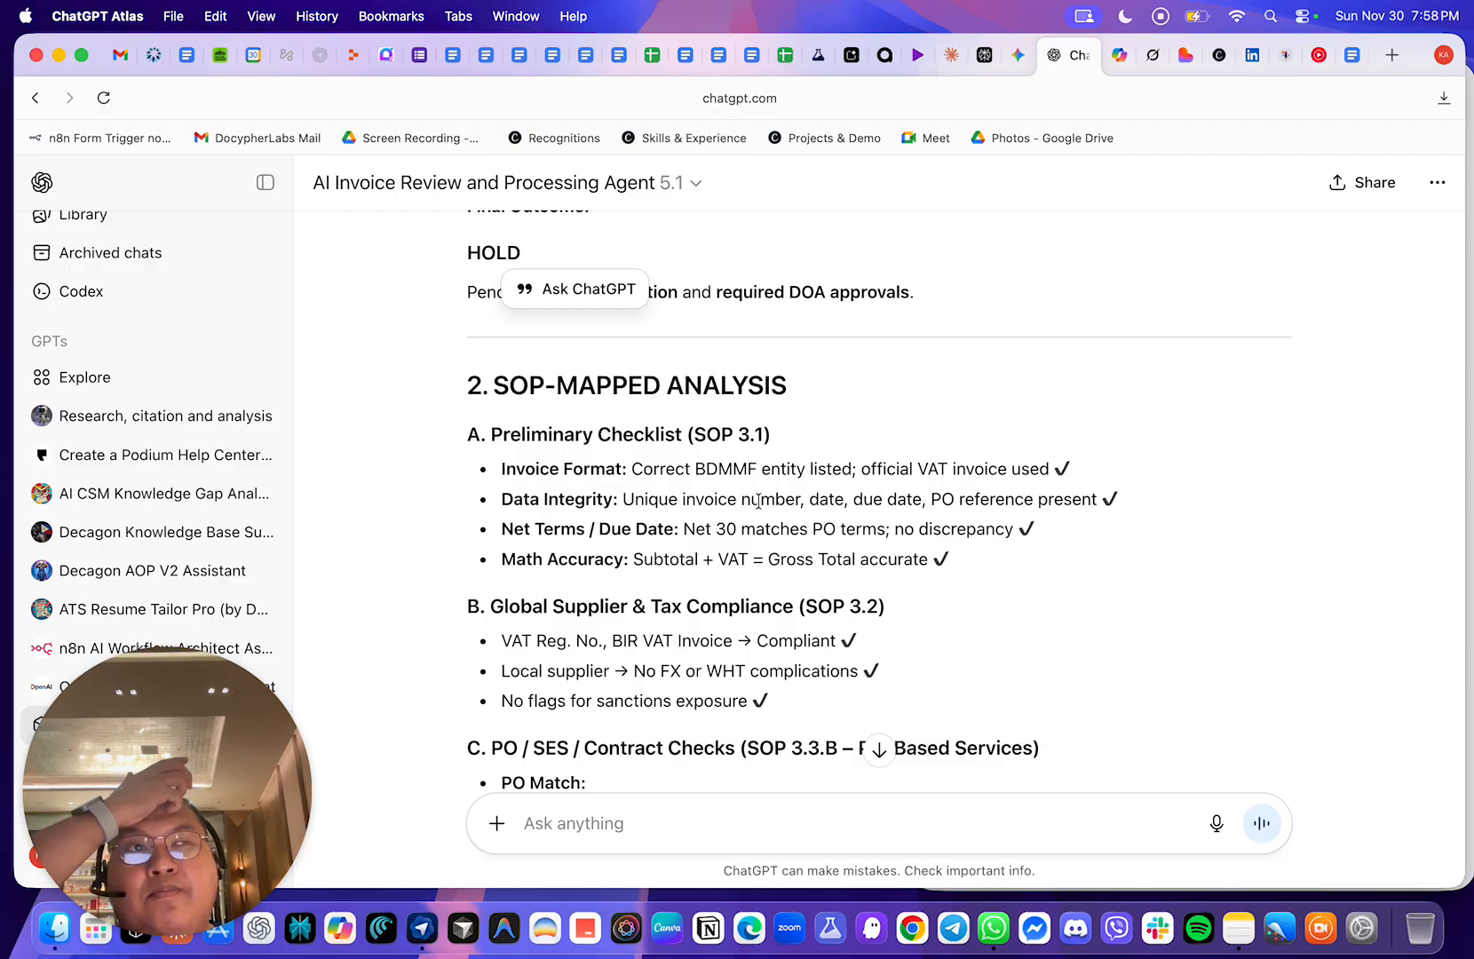
scroll(760, 500, down, 3)
scroll(752, 499, up, 2)
scroll(695, 453, down, 1)
scroll(675, 458, up, 1)
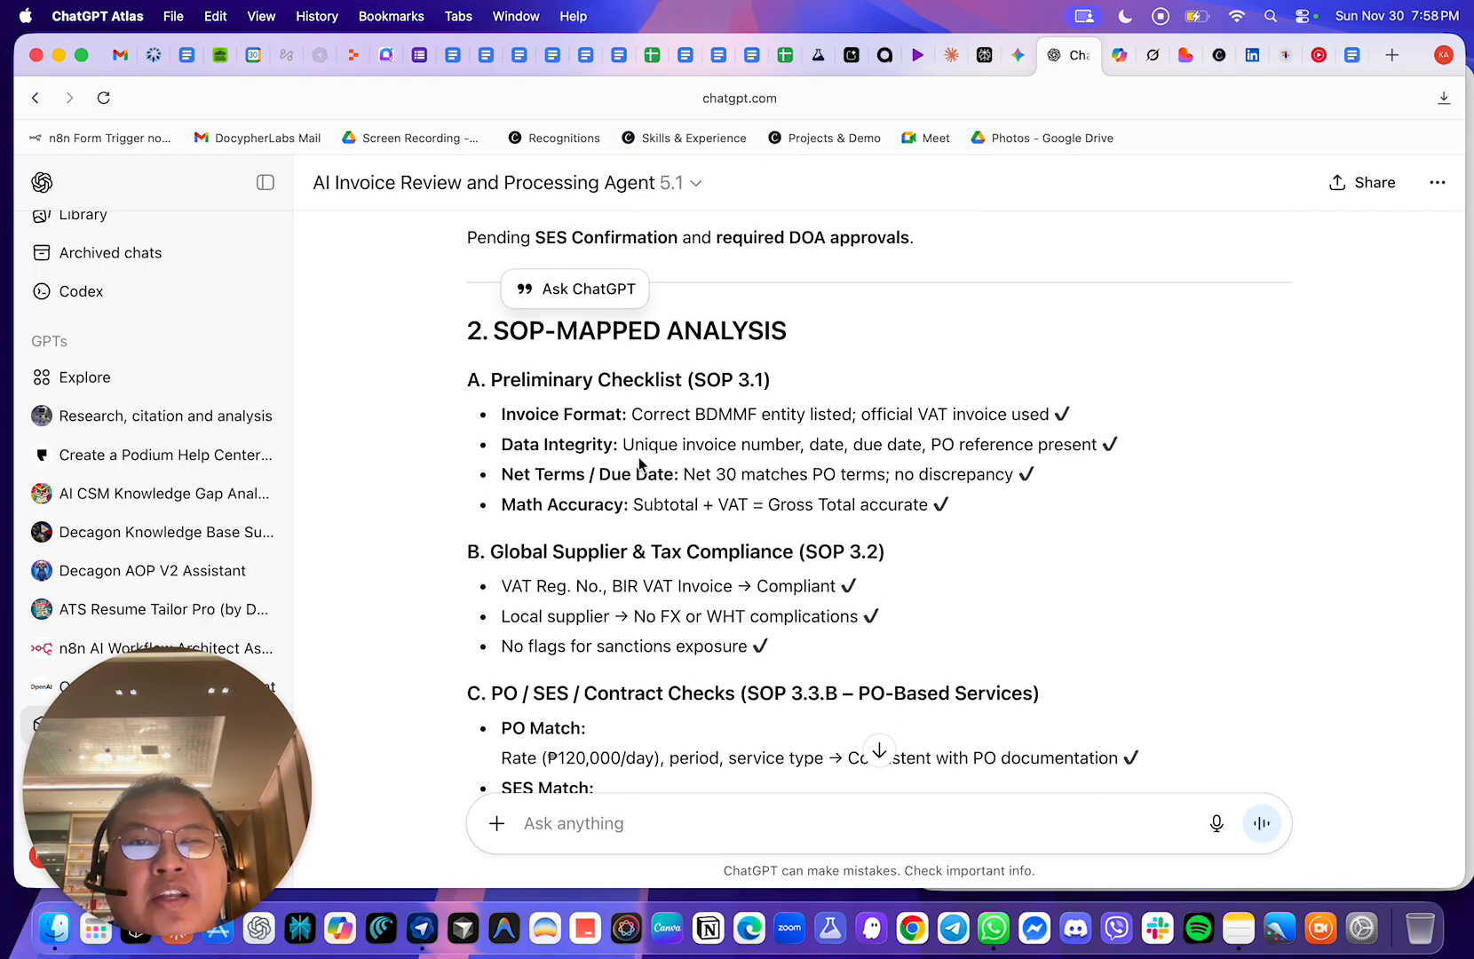
scroll(640, 462, down, 7)
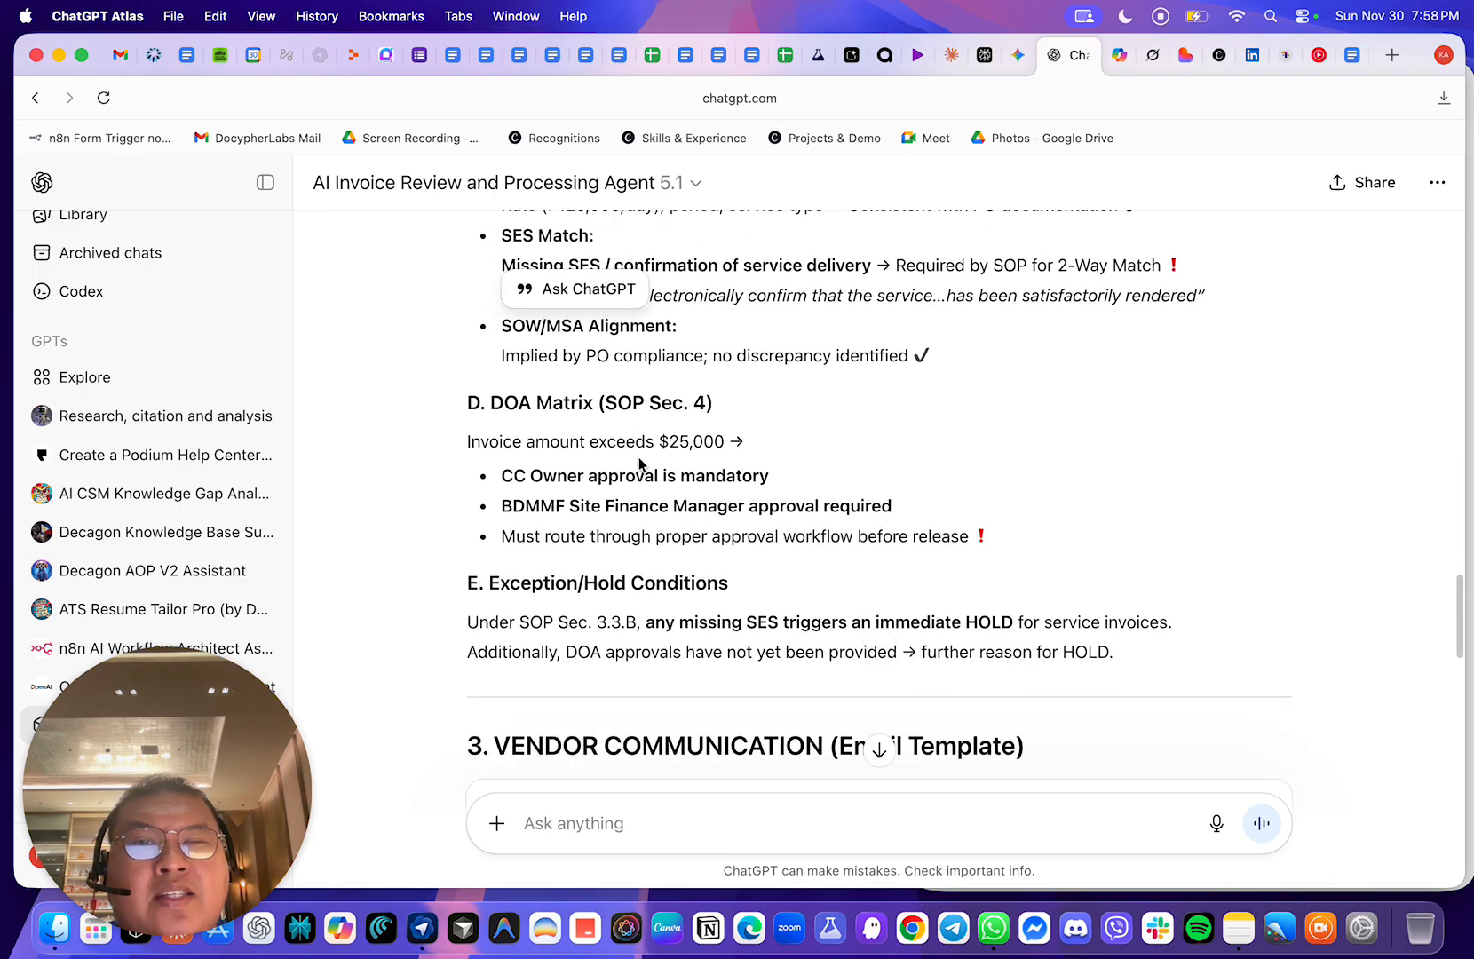
scroll(634, 461, down, 3)
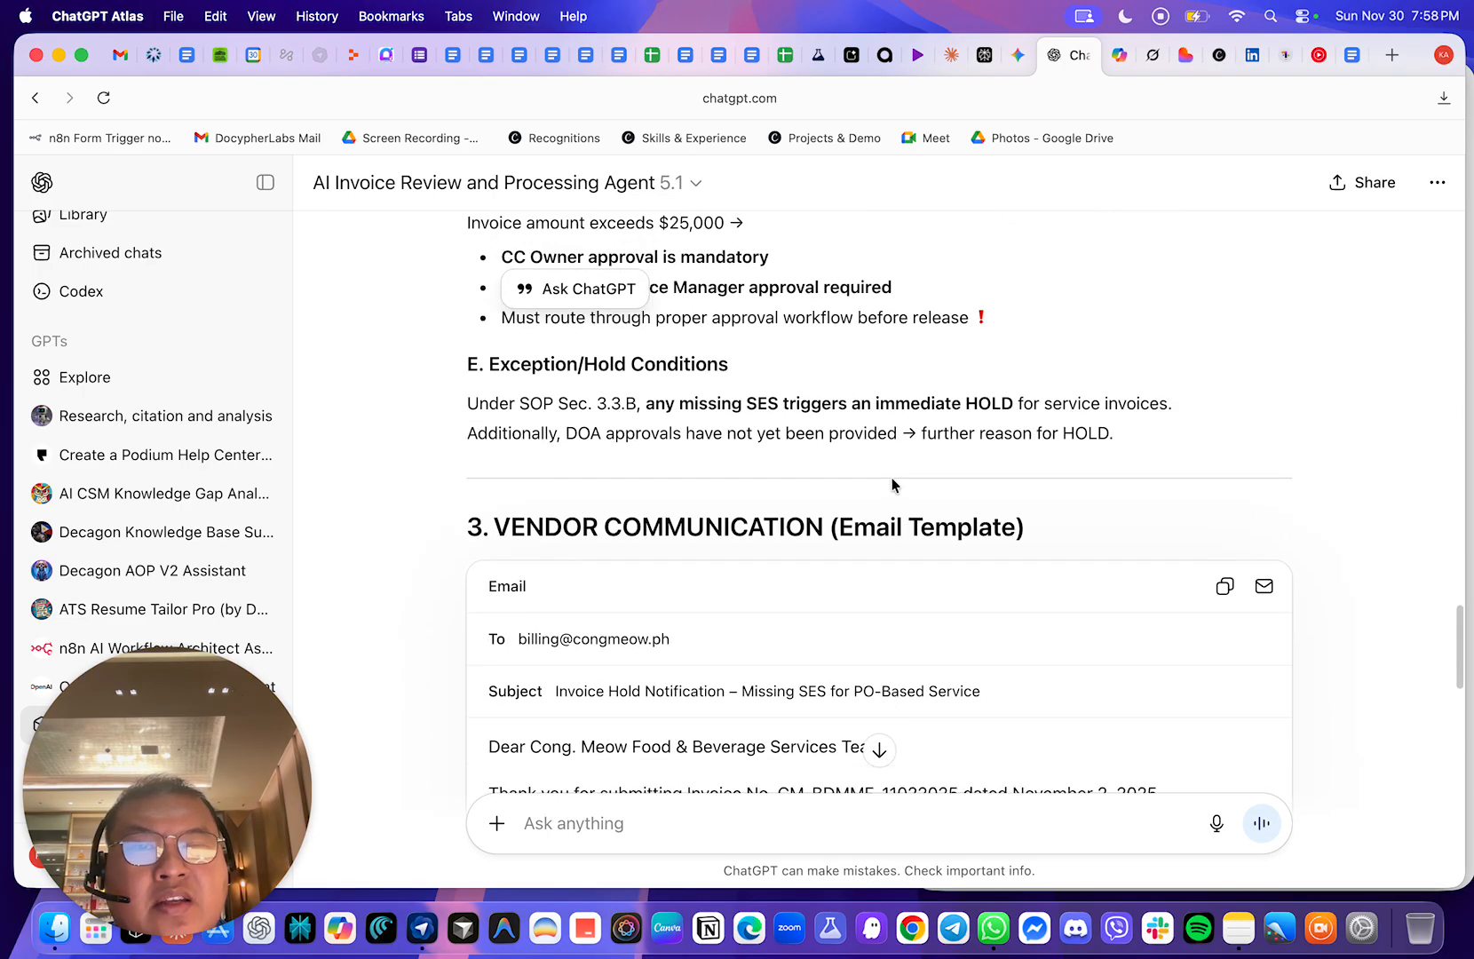
- Read the vendor hold notification email in the ChatGPT review, checking it against the PO and SES contract checks
scroll(866, 493, down, 5)
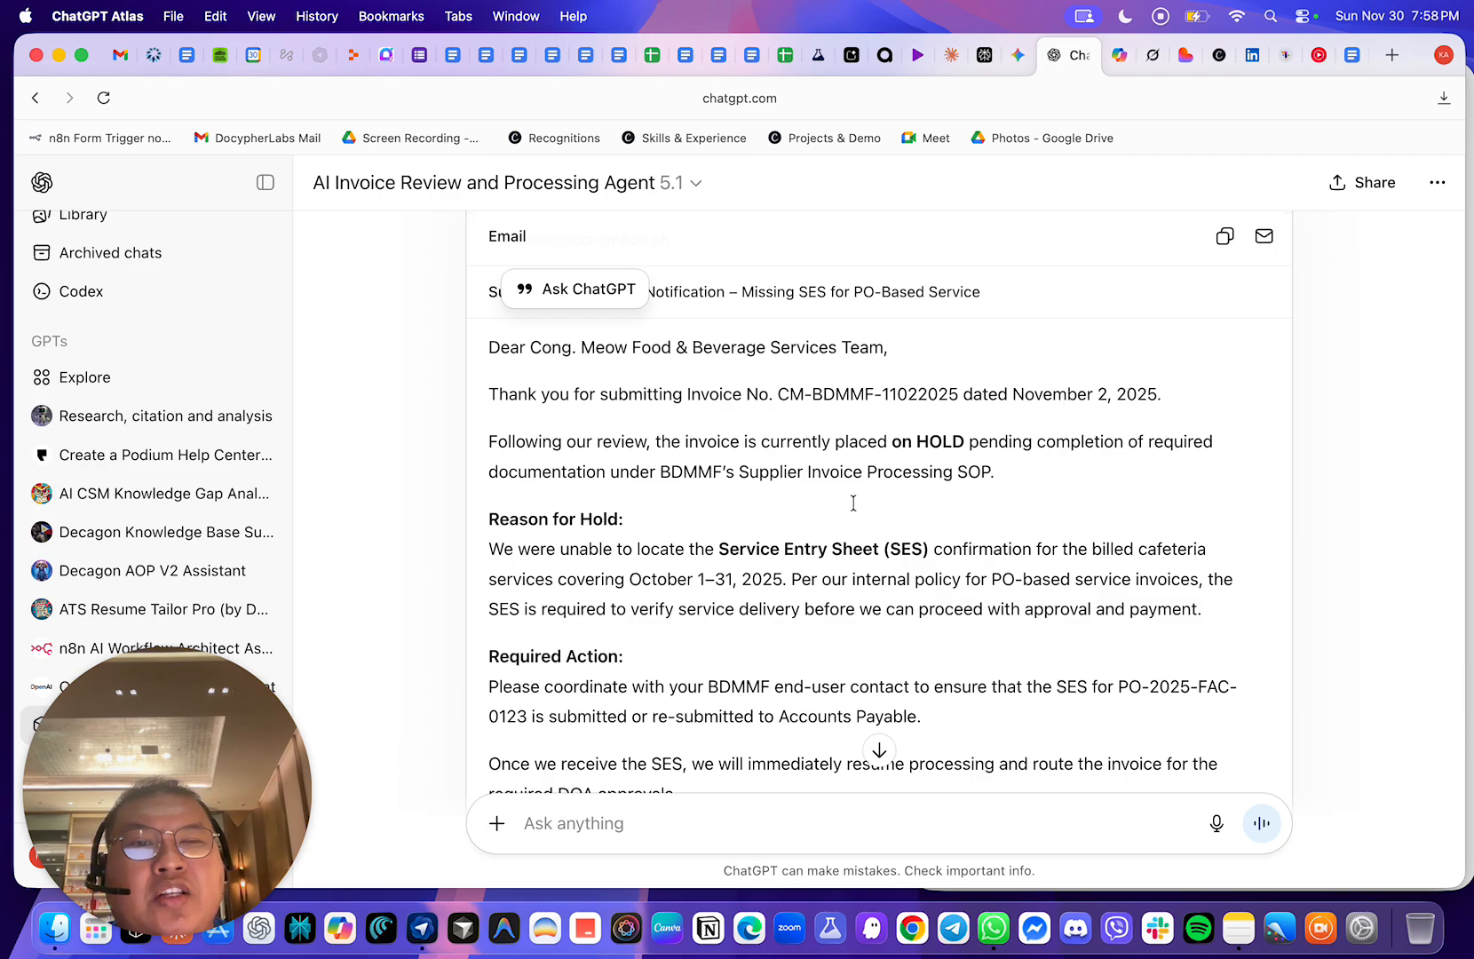
scroll(857, 506, down, 1)
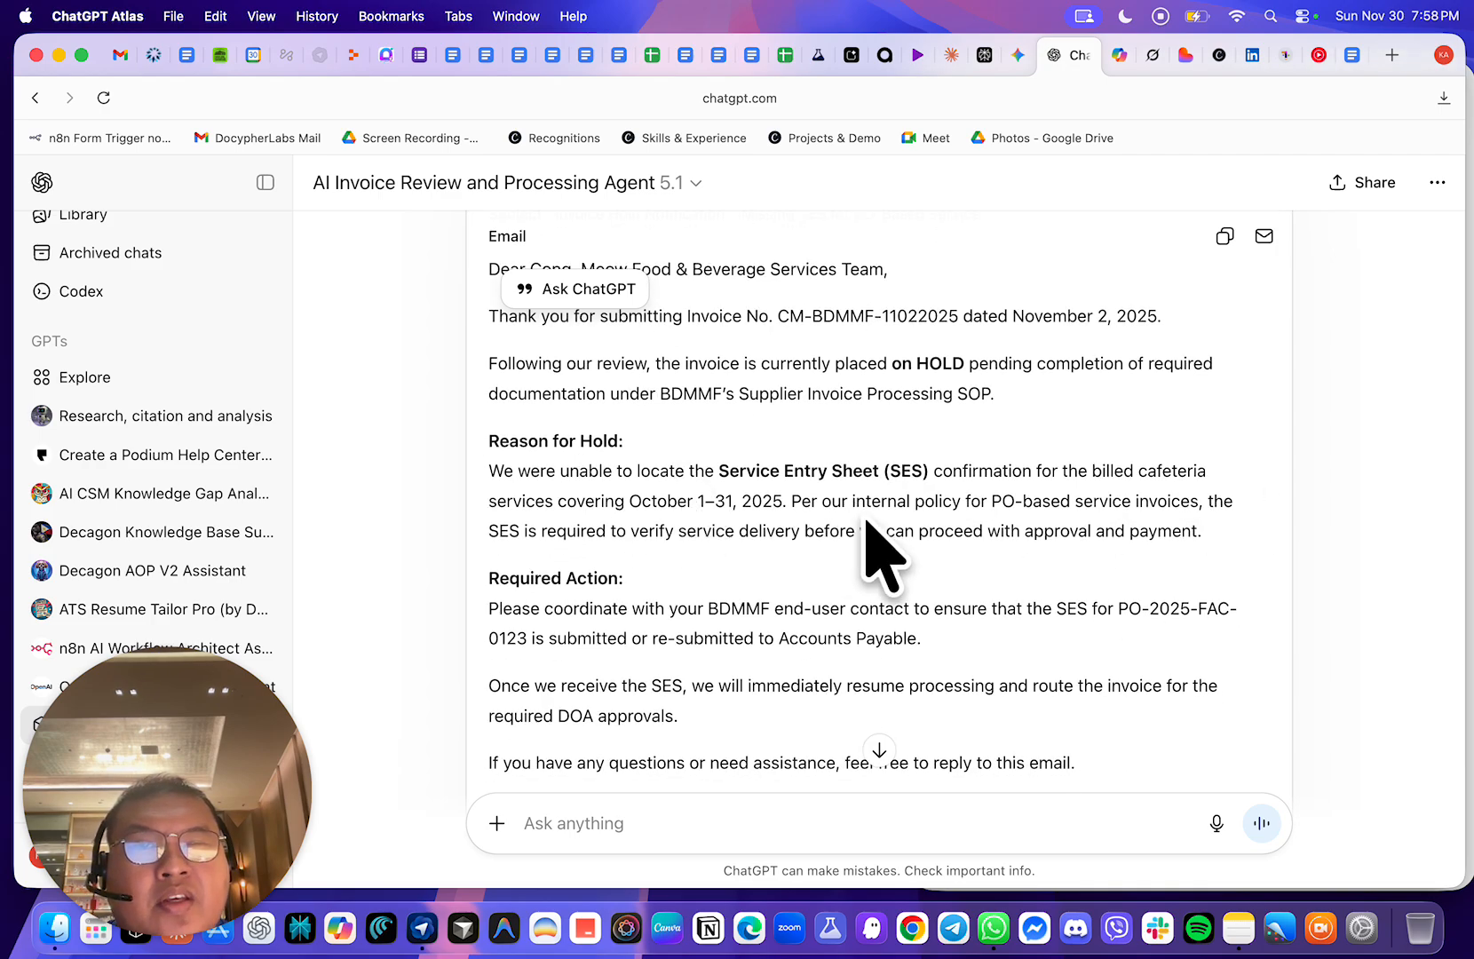
scroll(870, 426, down, 1)
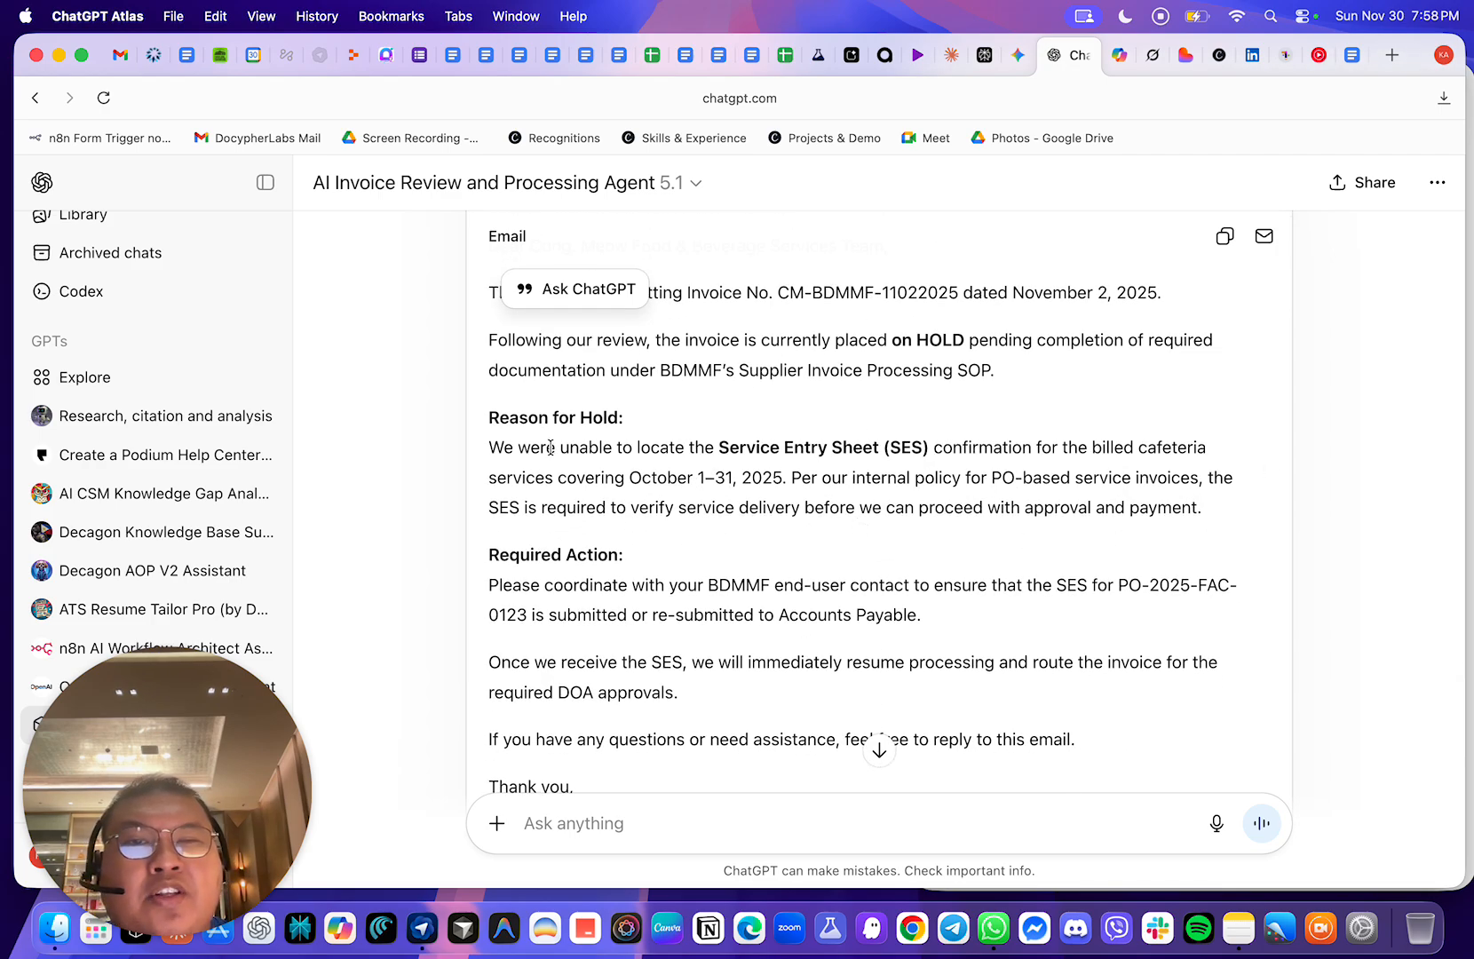
scroll(575, 449, up, 10)
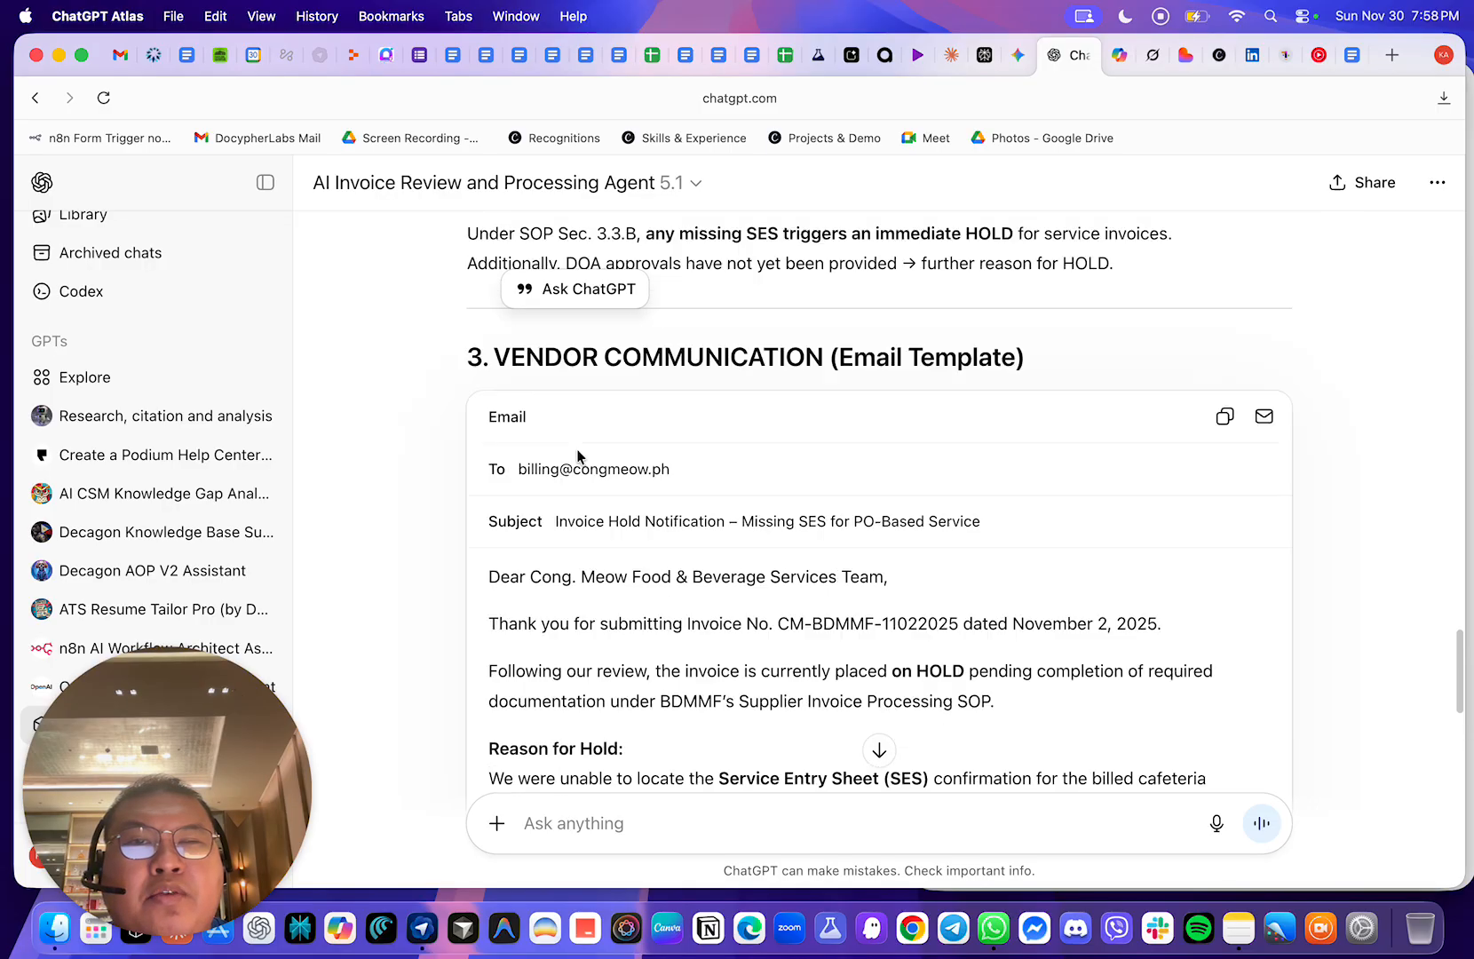
scroll(578, 457, up, 4)
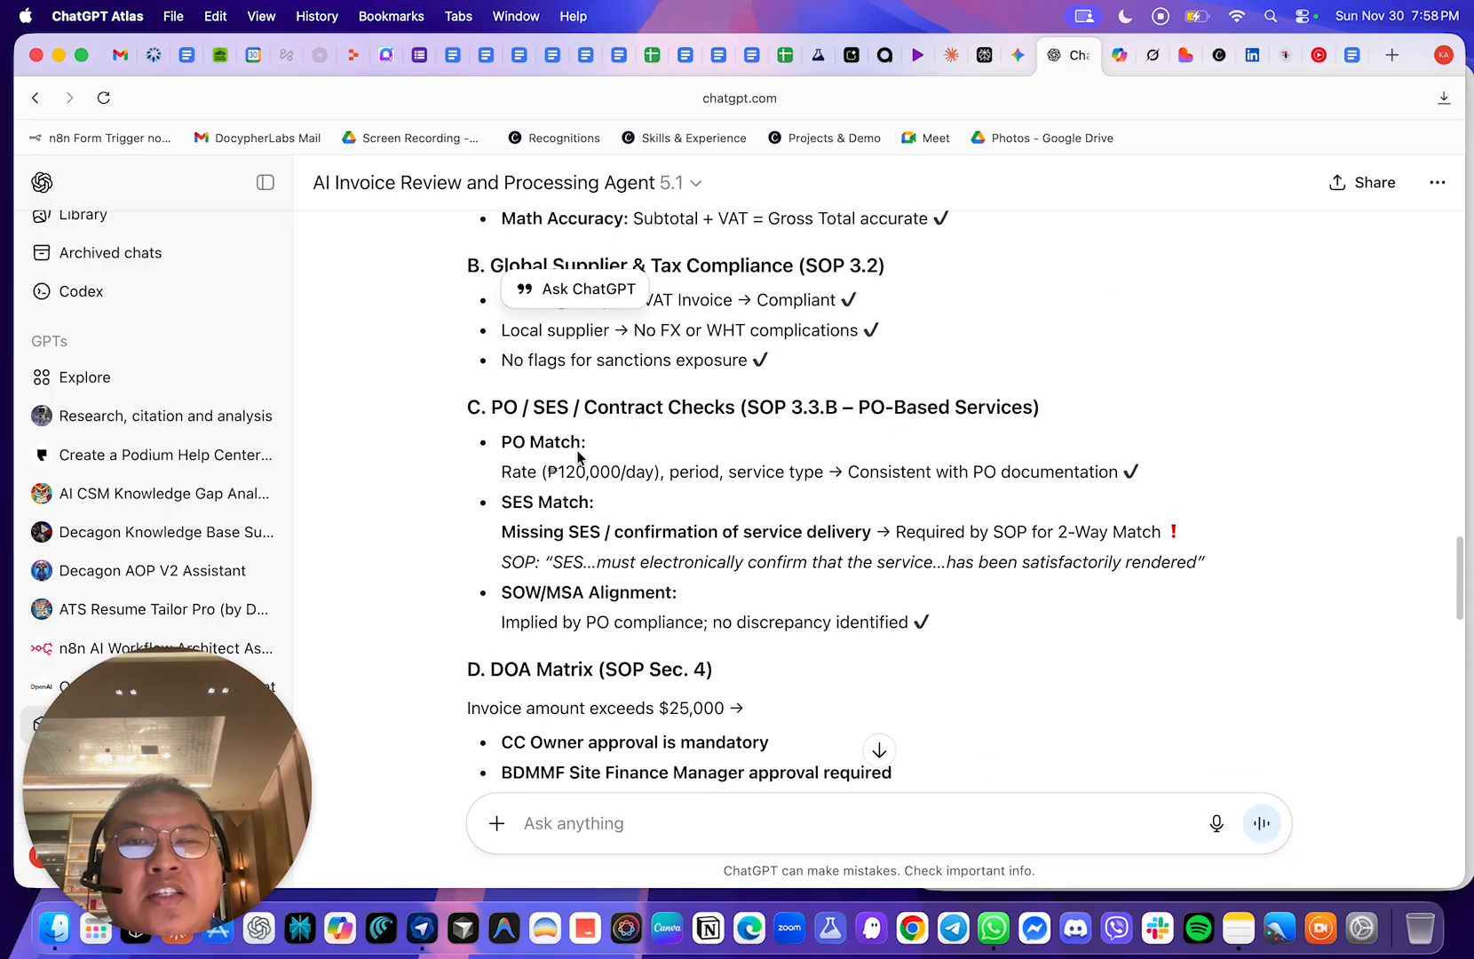
scroll(604, 461, down, 12)
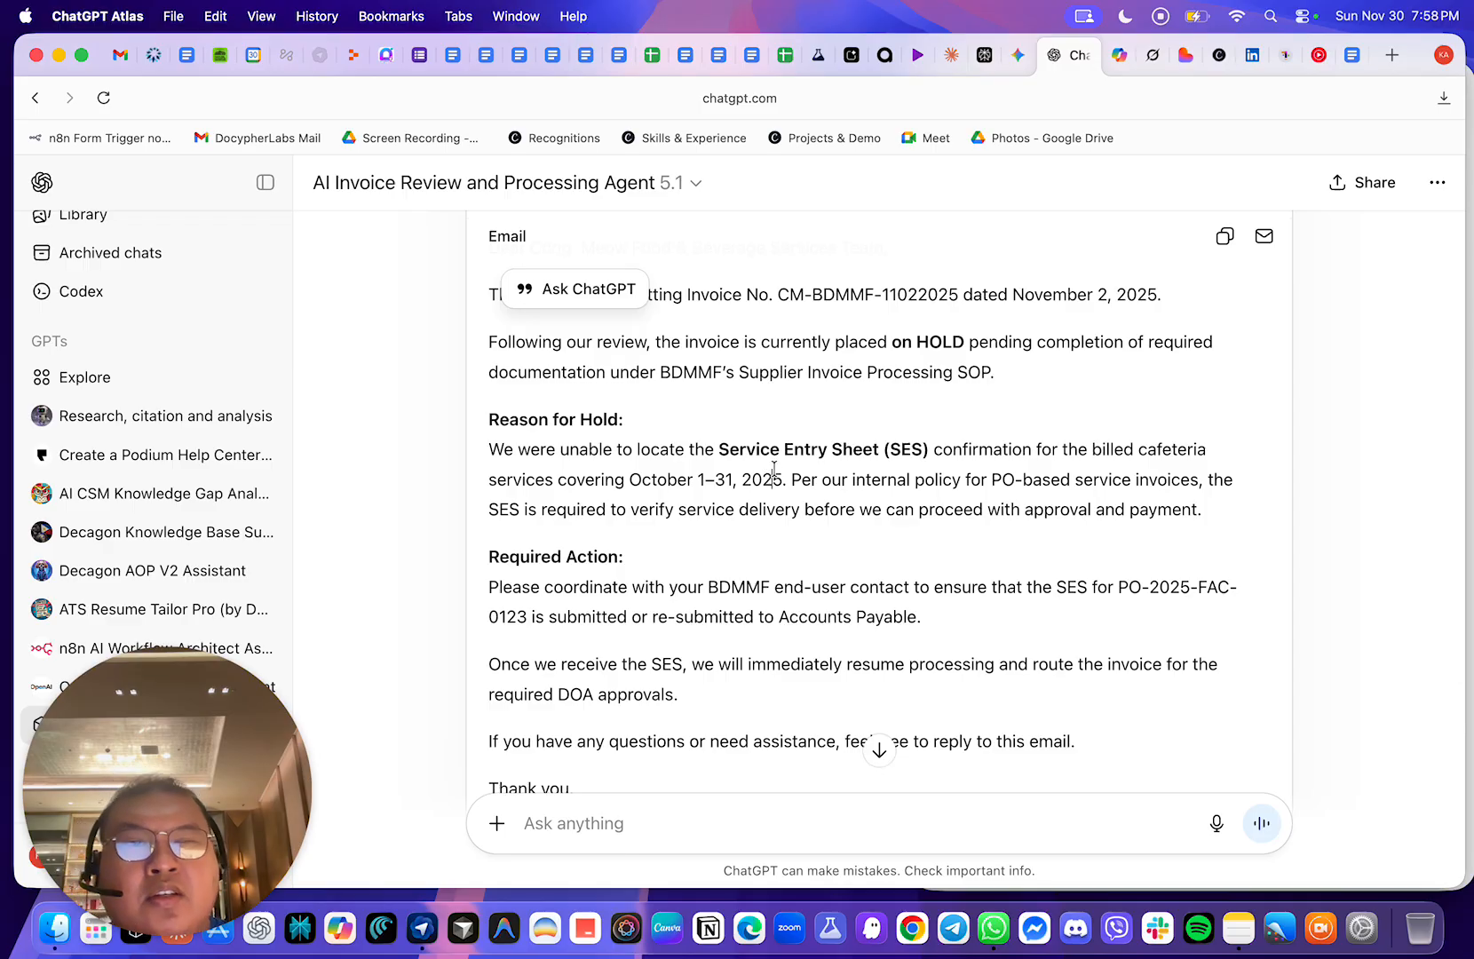
scroll(772, 475, down, 2)
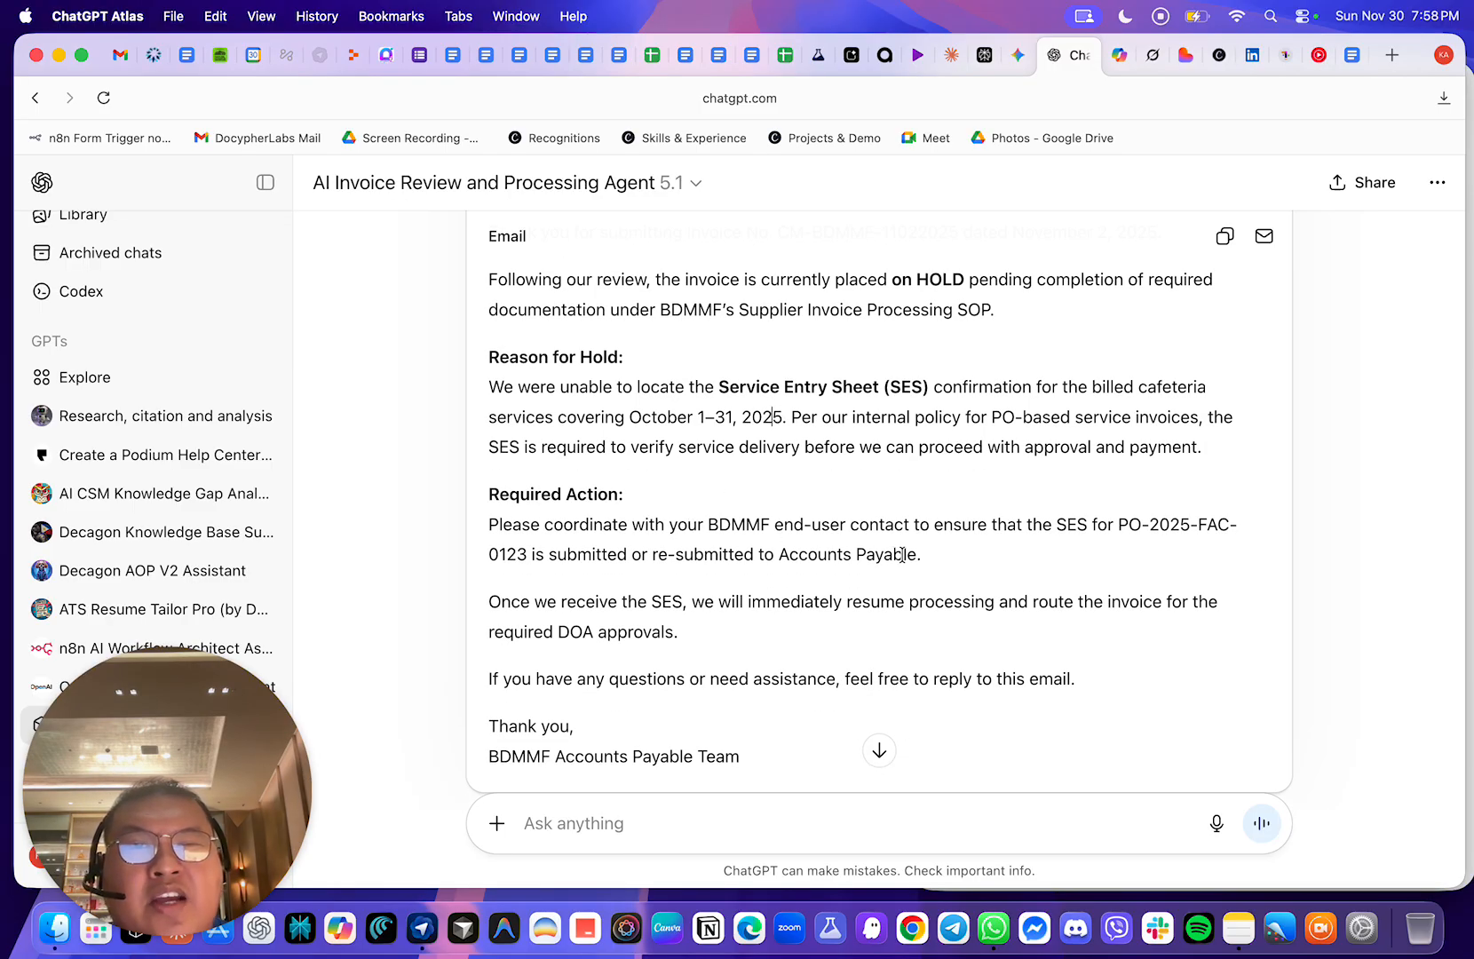
- Highlight the Required Action paragraph of the vendor email and read on to its closing lines
drag(938, 554, 490, 524)
click(1010, 547)
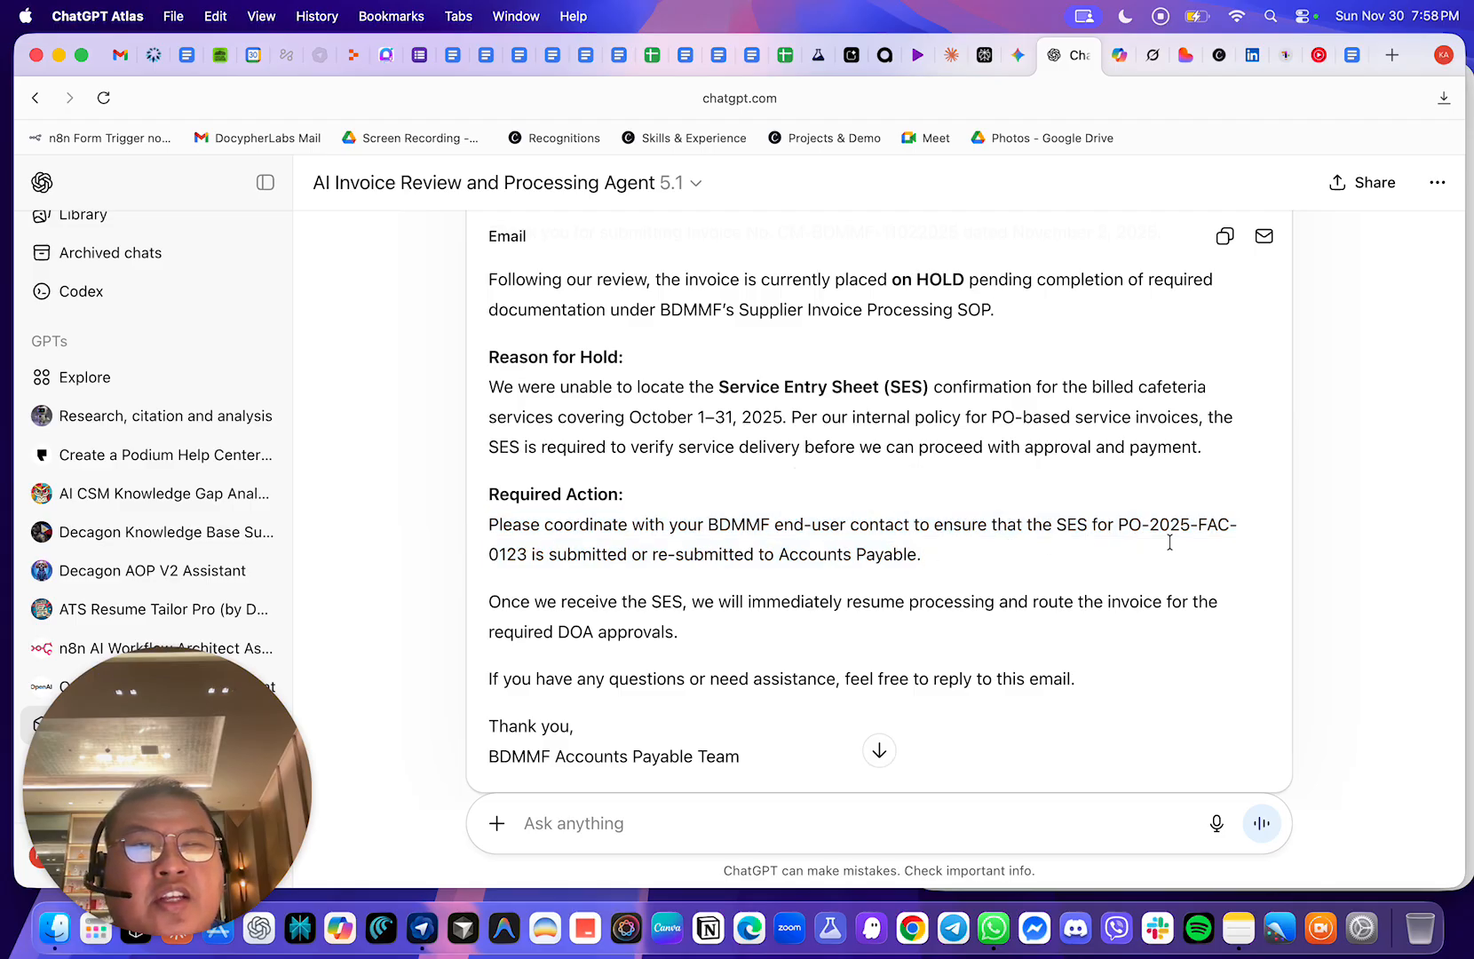
drag(969, 561, 481, 524)
scroll(698, 559, down, 3)
click(695, 559)
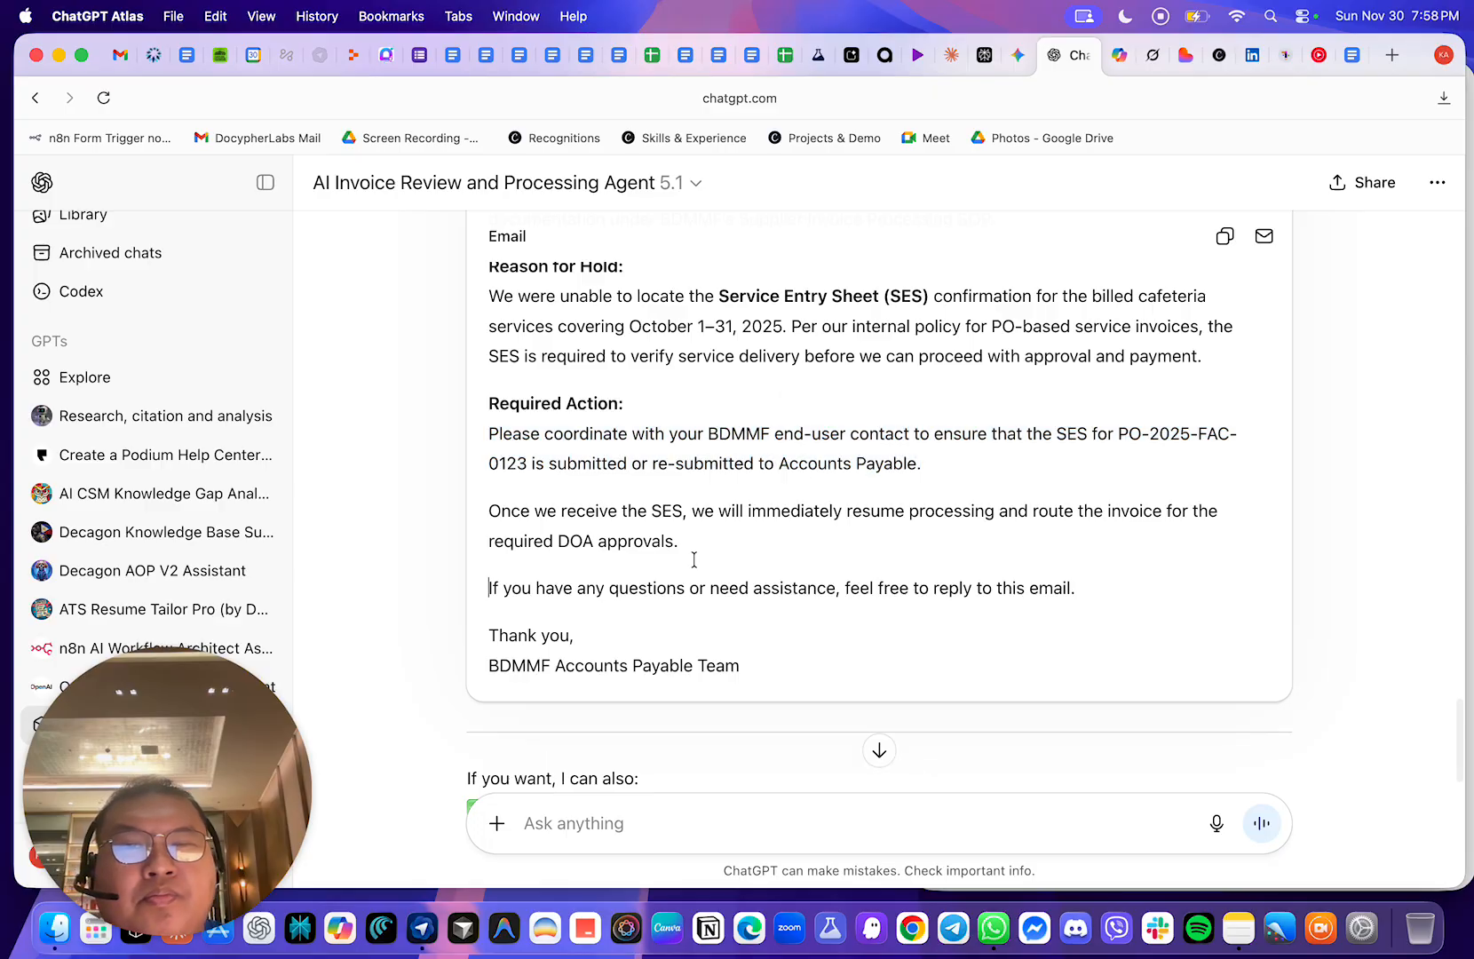
- Examine the follow-up offers ending the review, highlighting the PO and SES validation and DOA approval routing summary lines
scroll(695, 560, down, 5)
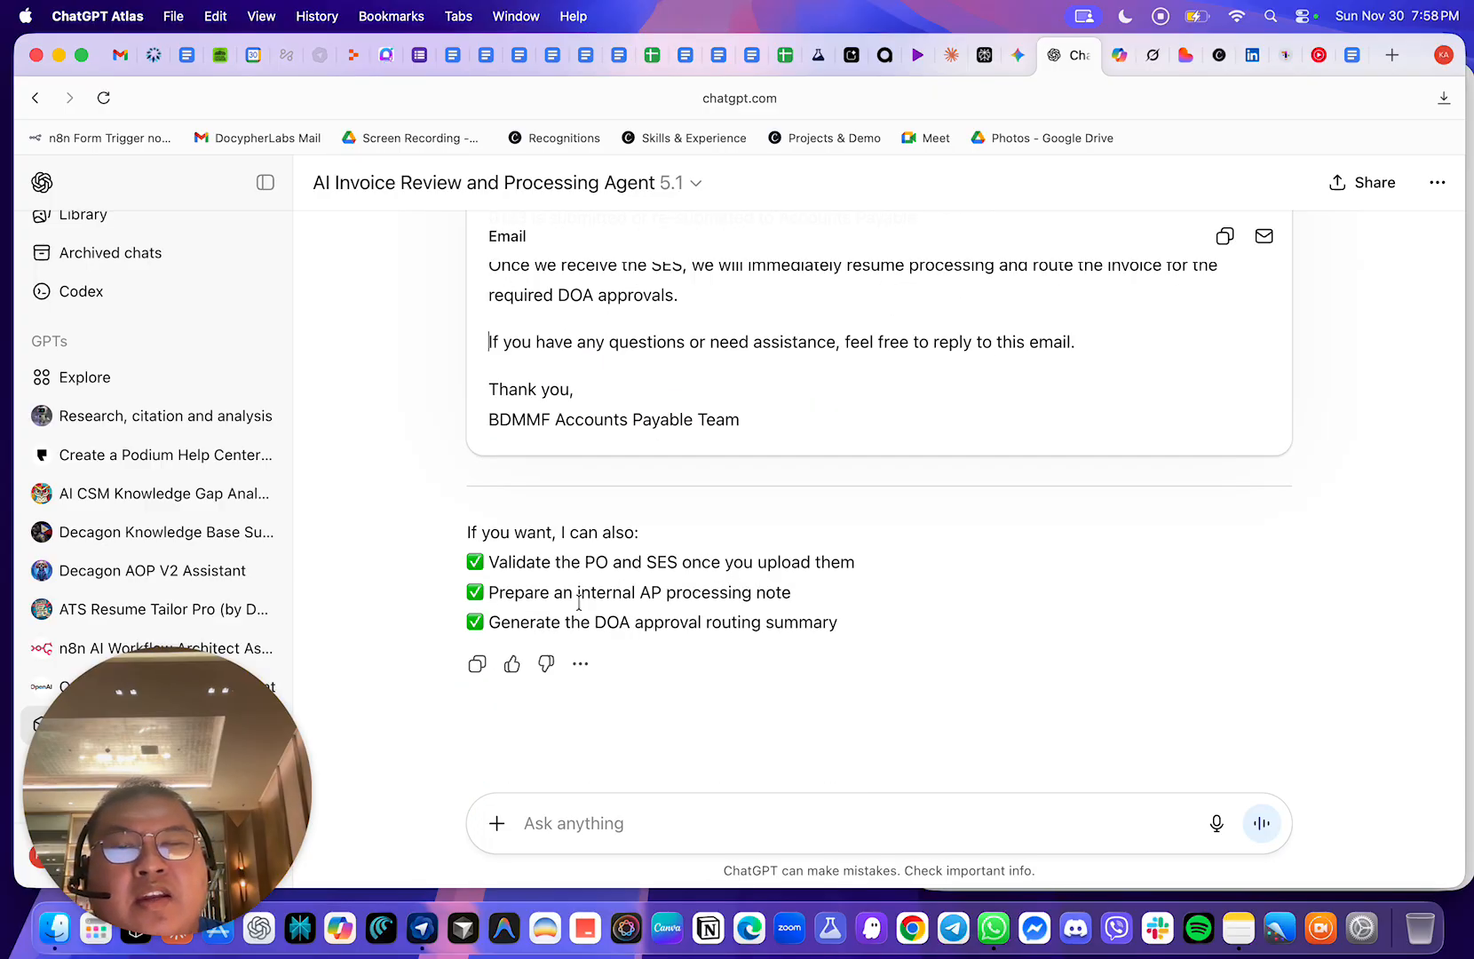
drag(897, 639, 465, 560)
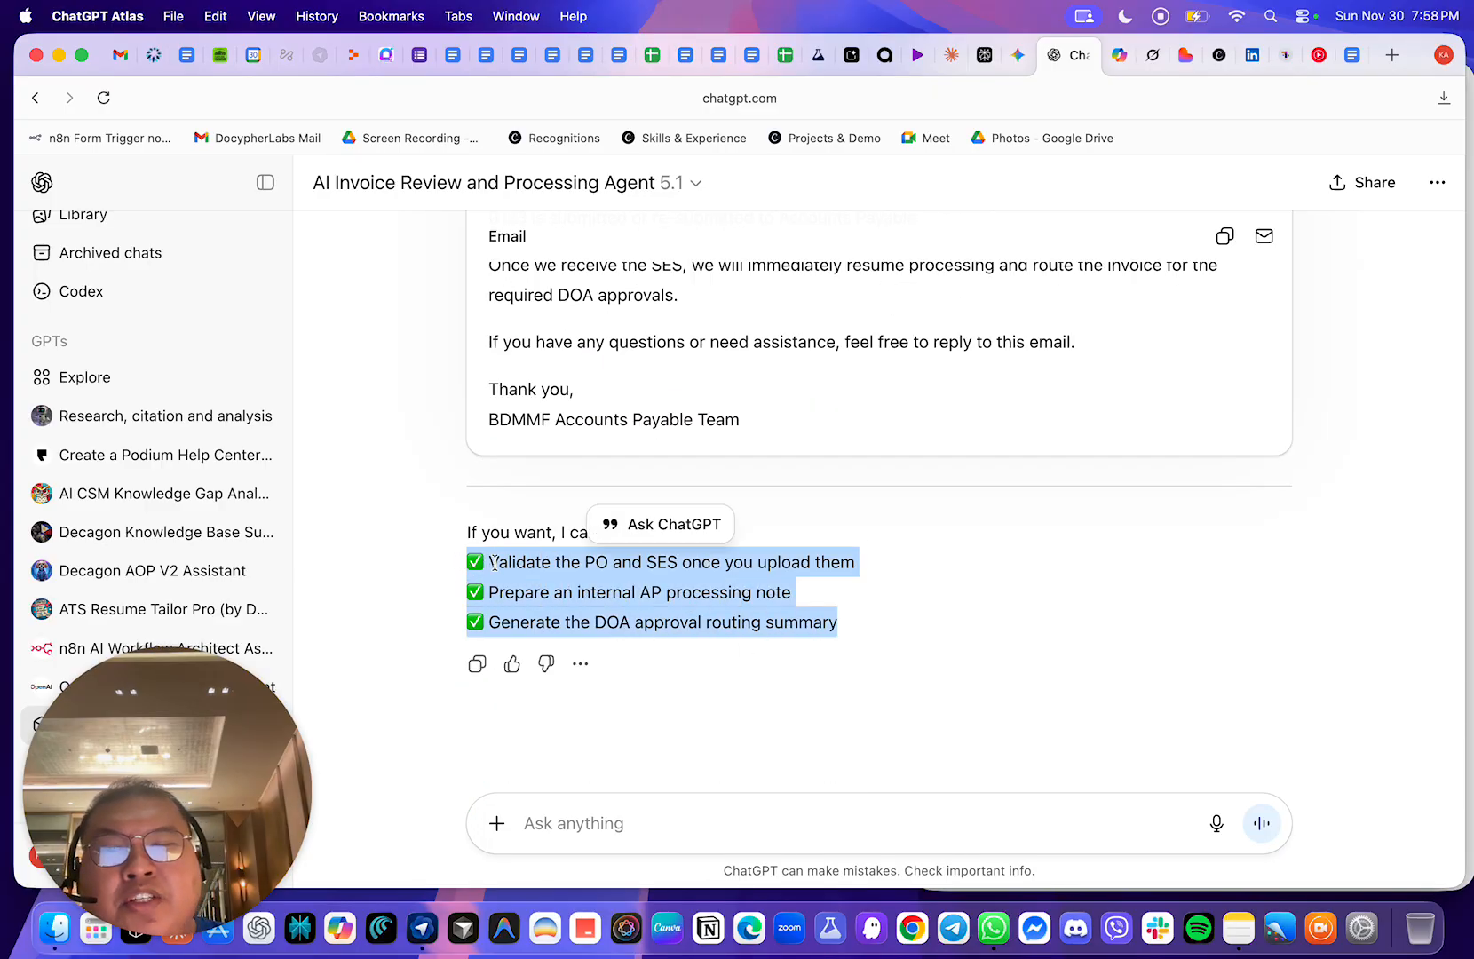
click(531, 573)
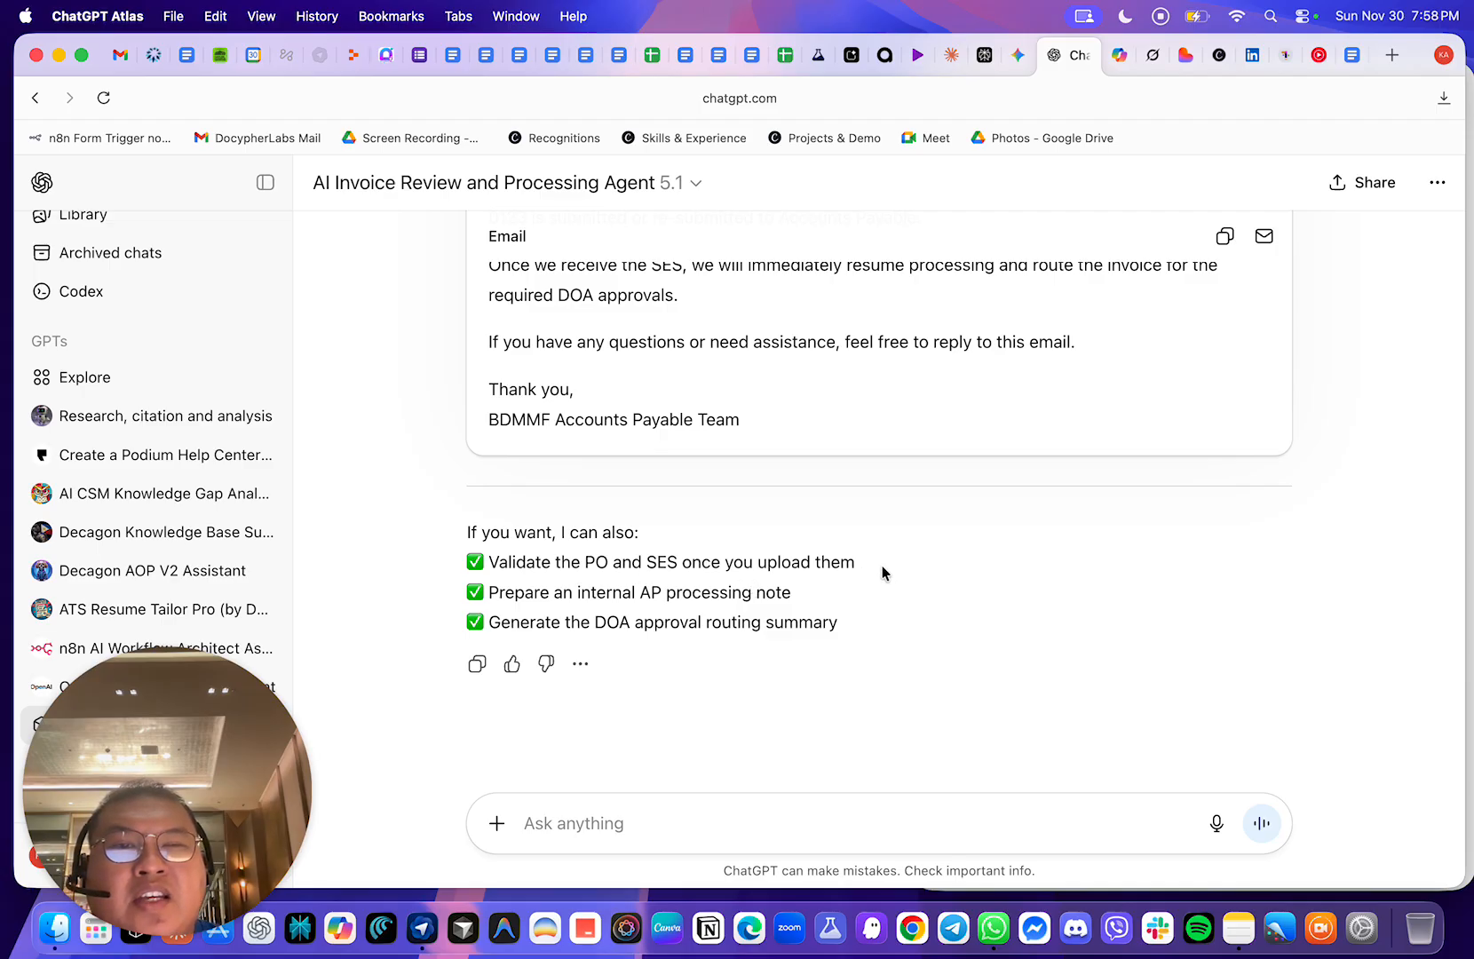
drag(885, 571, 417, 558)
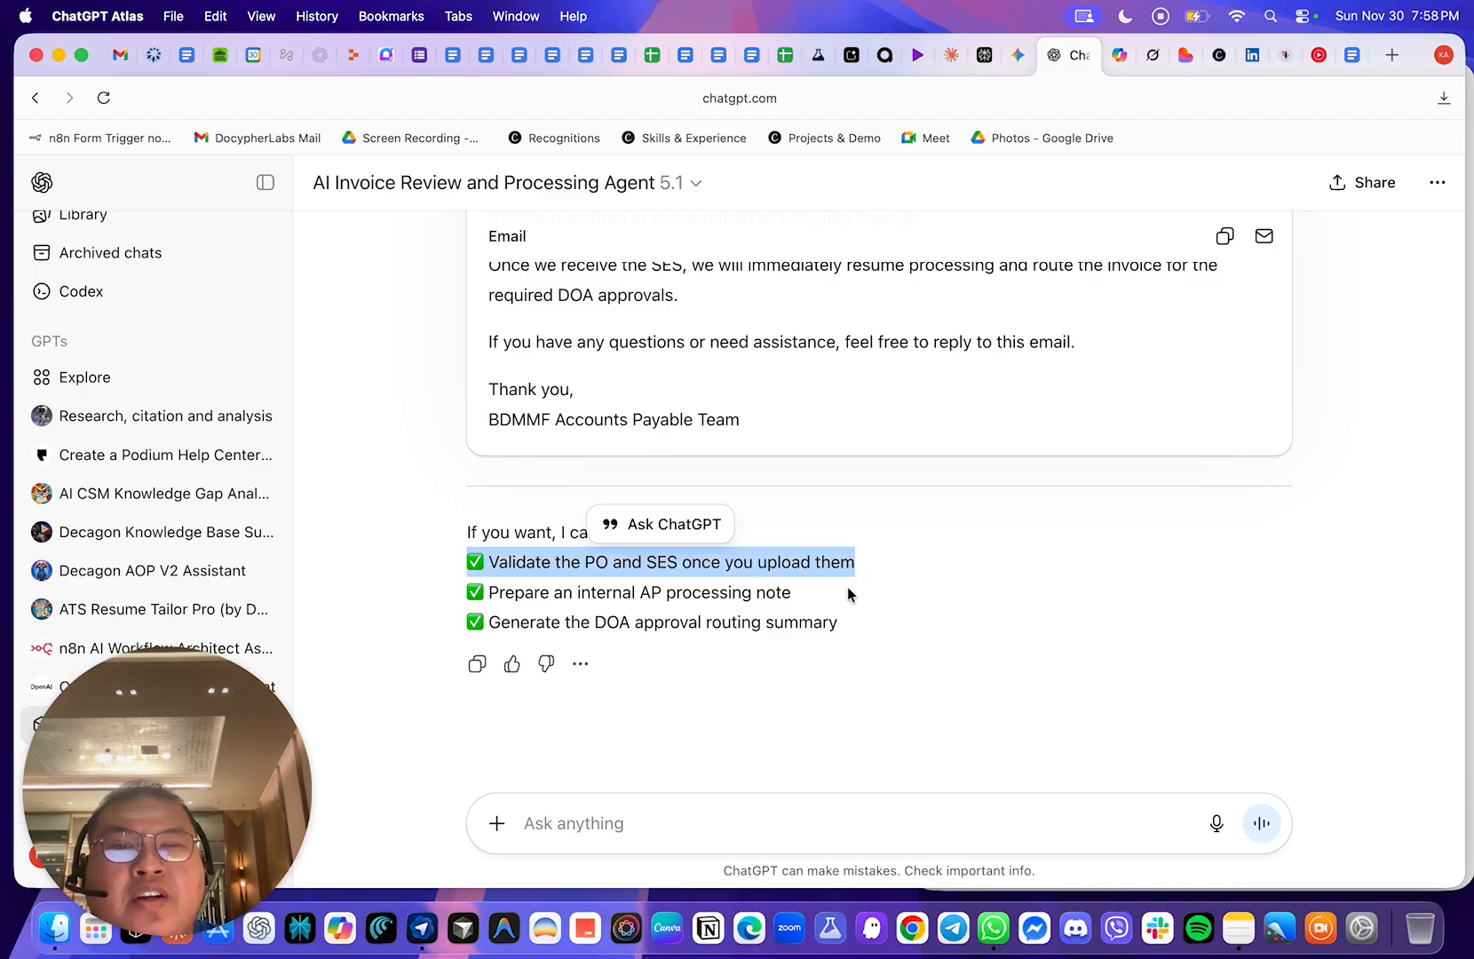
drag(868, 623, 412, 625)
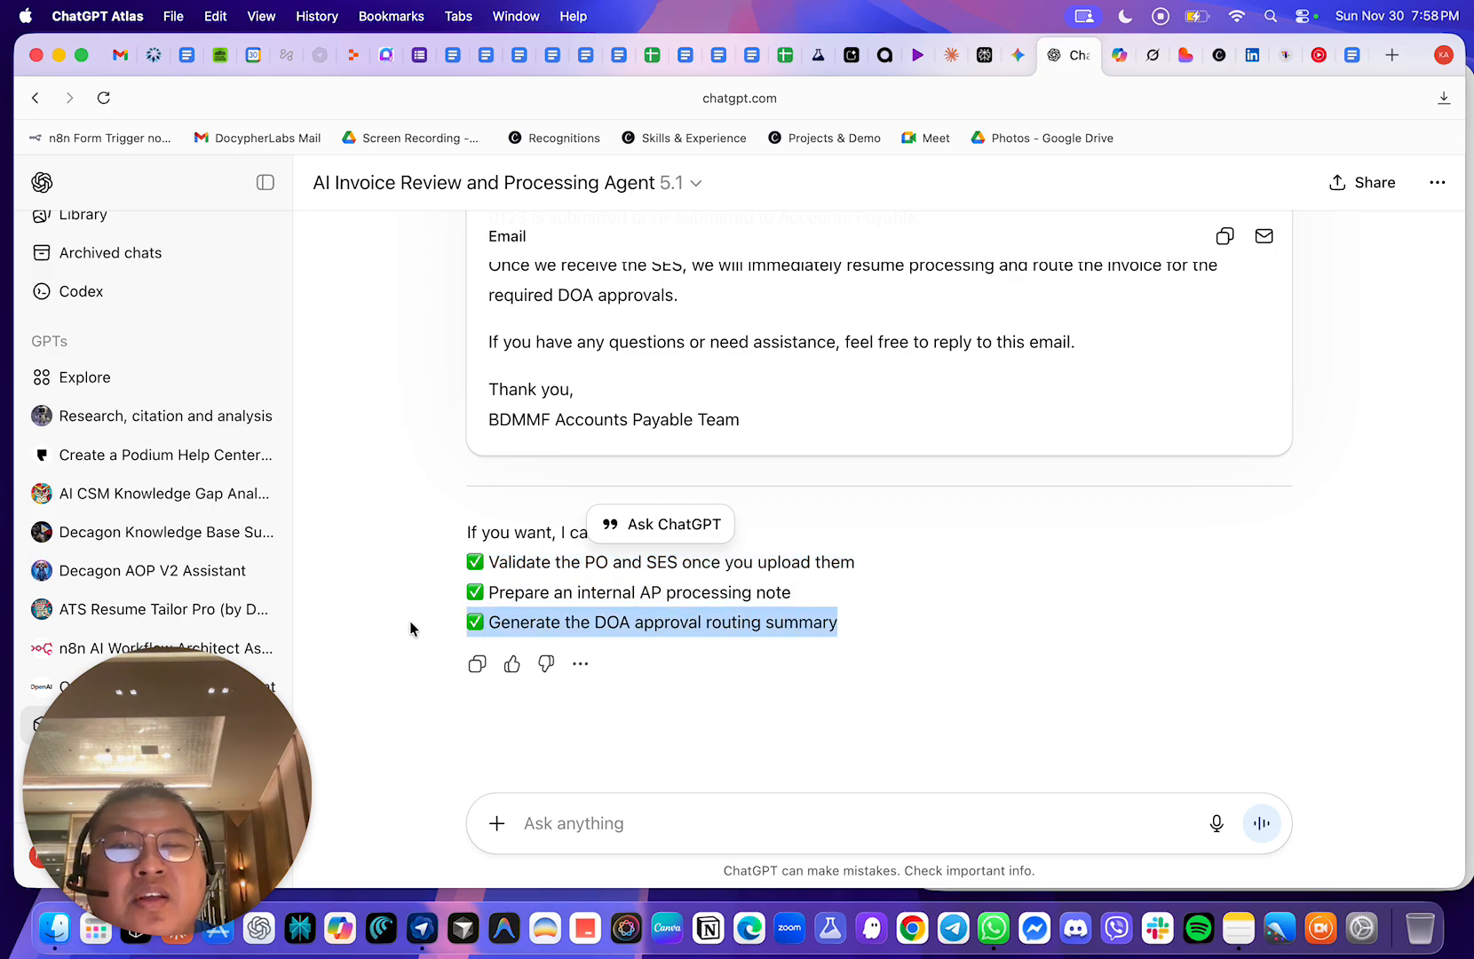
click(924, 574)
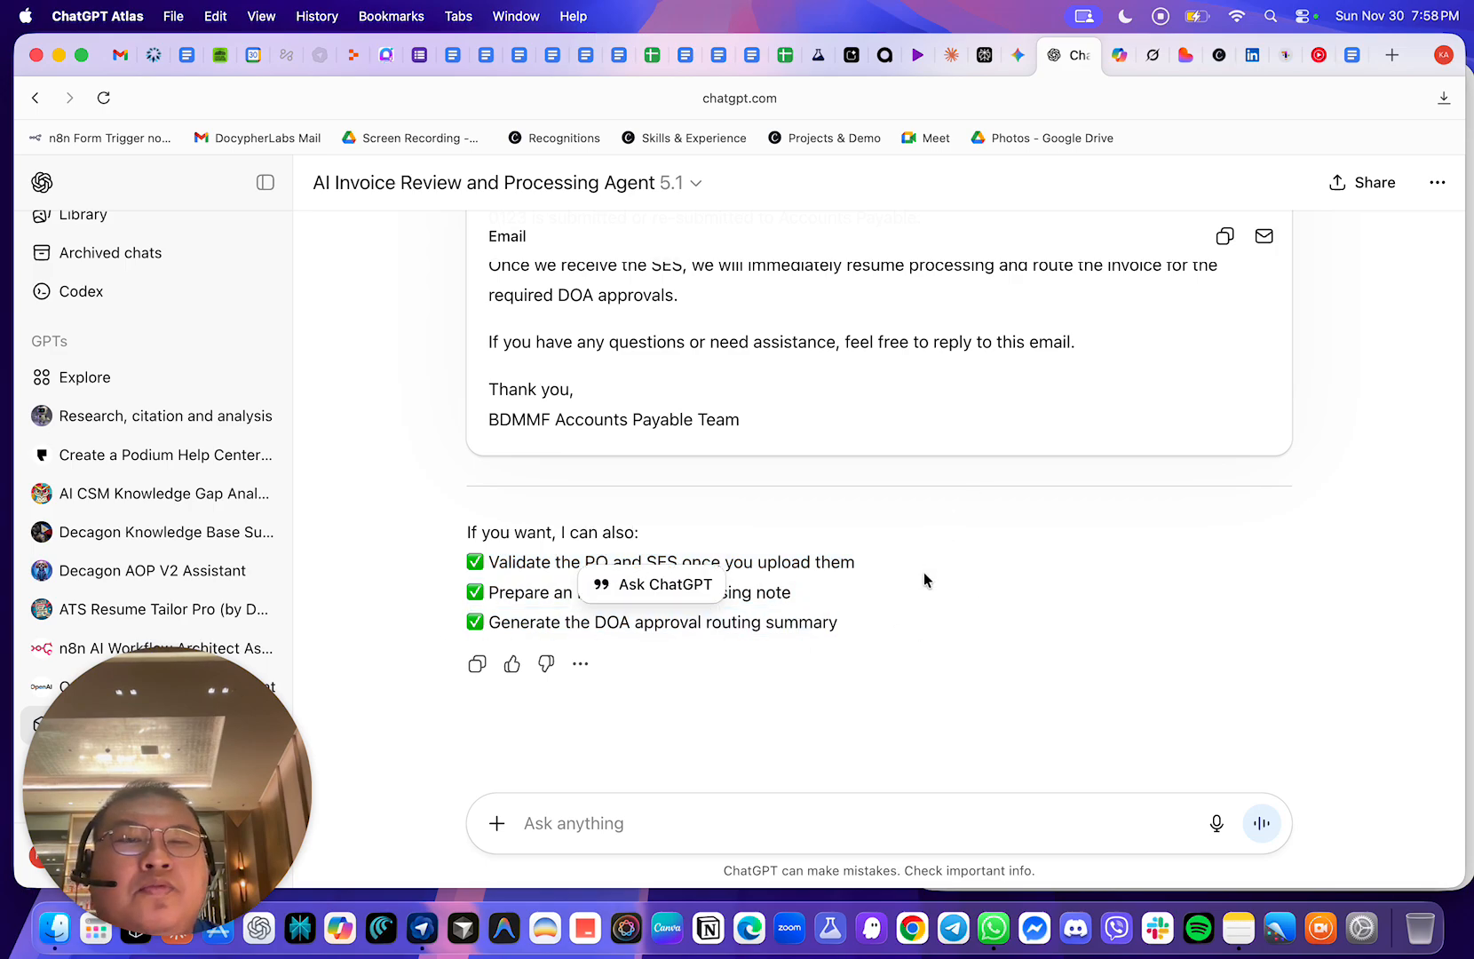
- Switch to the Gemini chat and read its invoice review summary for the same invoice
click(1016, 59)
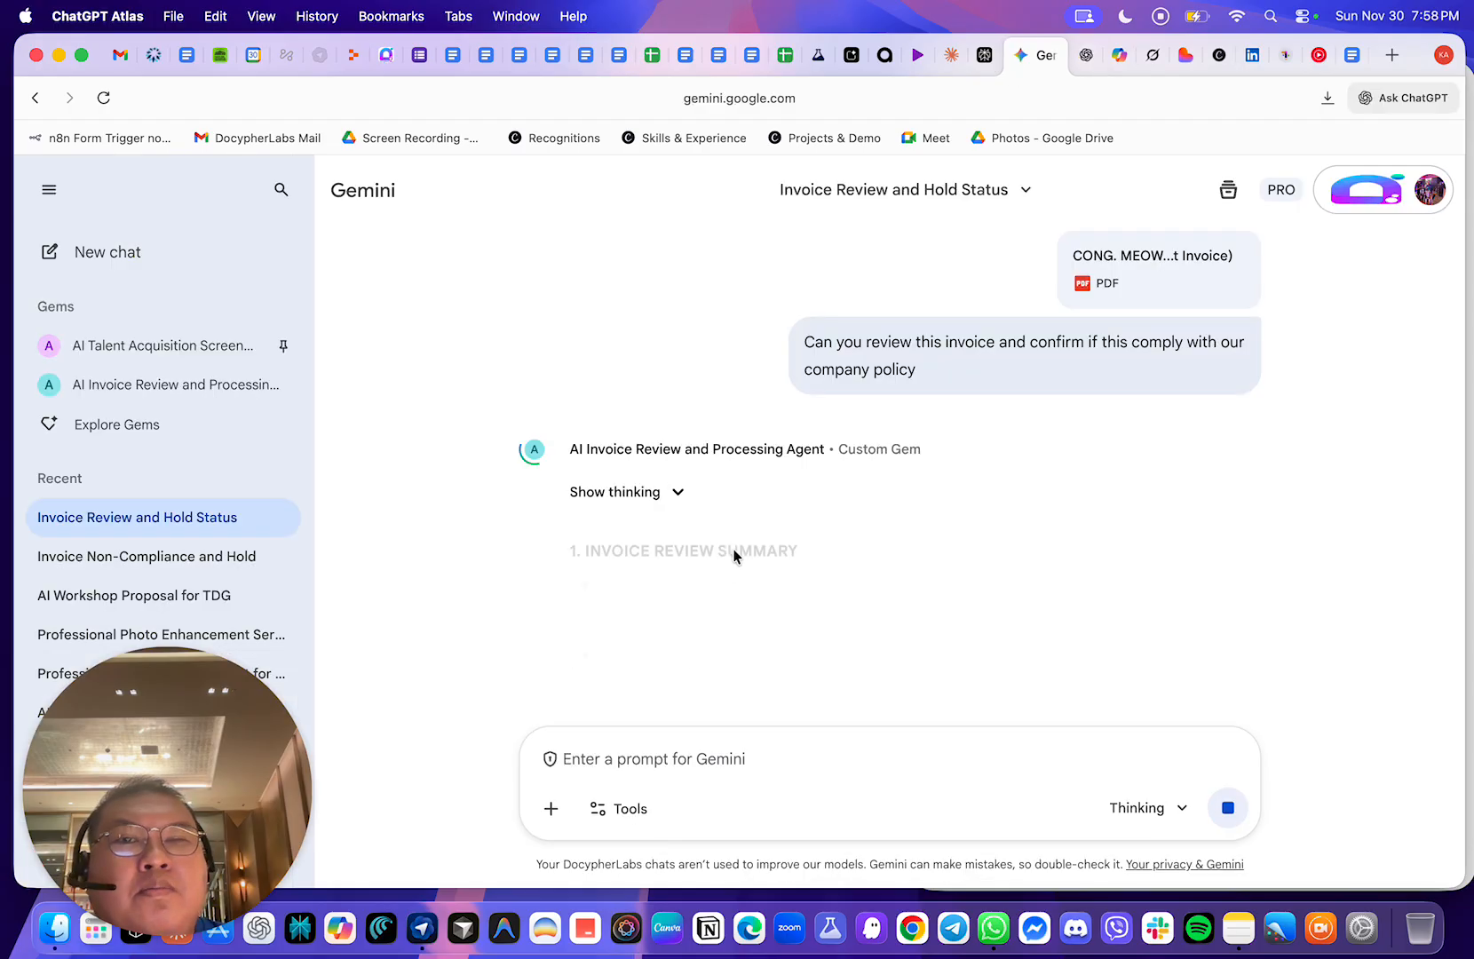
scroll(873, 521, down, 4)
scroll(873, 520, up, 1)
scroll(874, 520, up, 1)
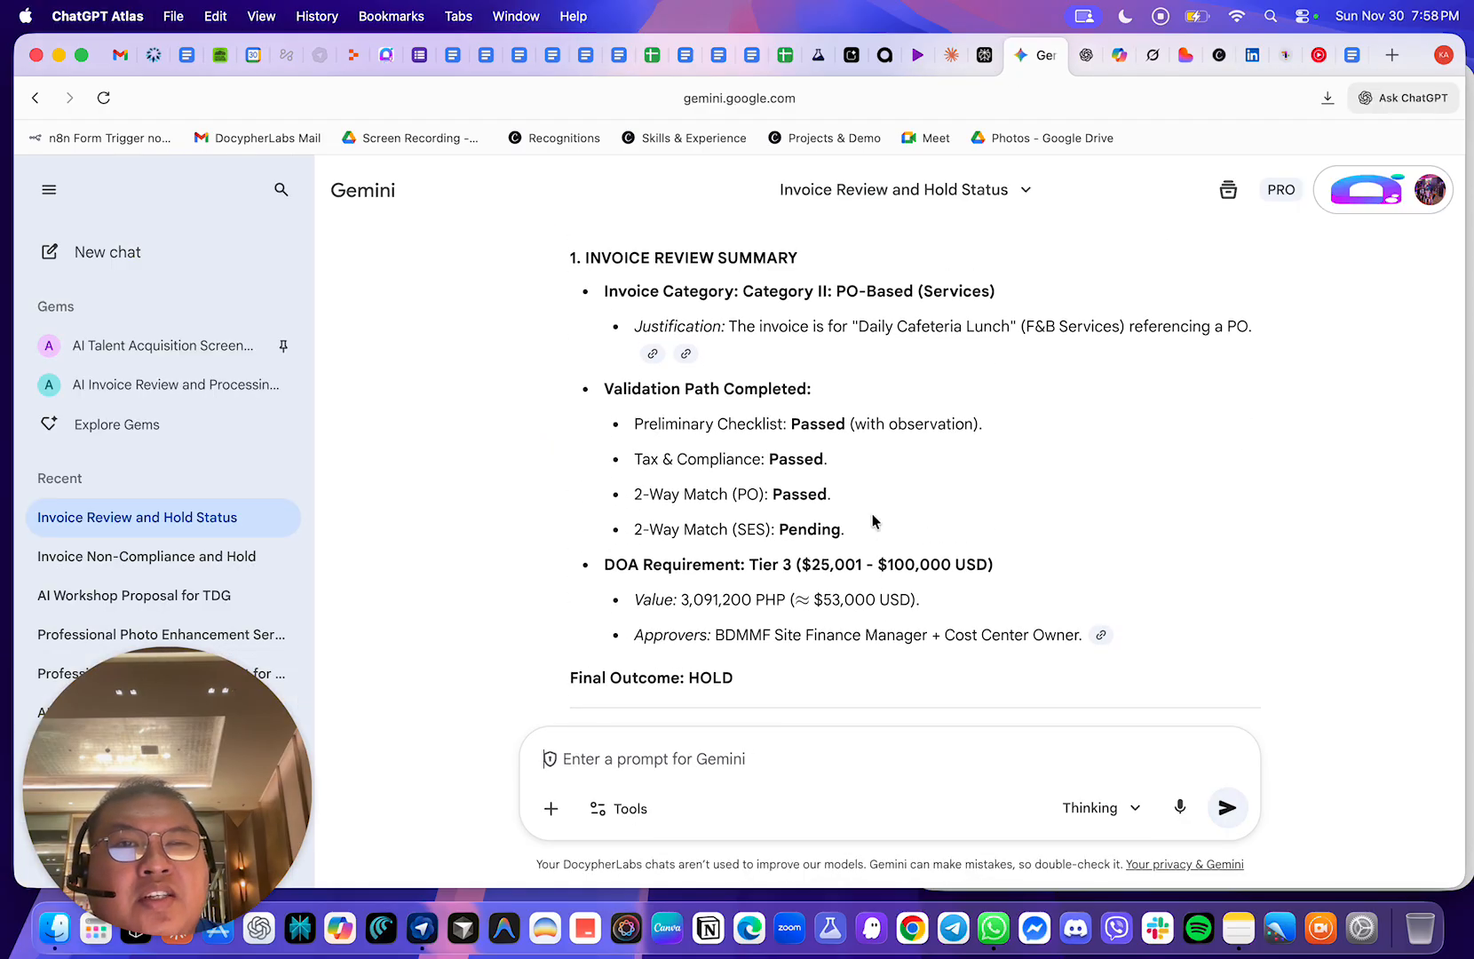
scroll(830, 356, down, 1)
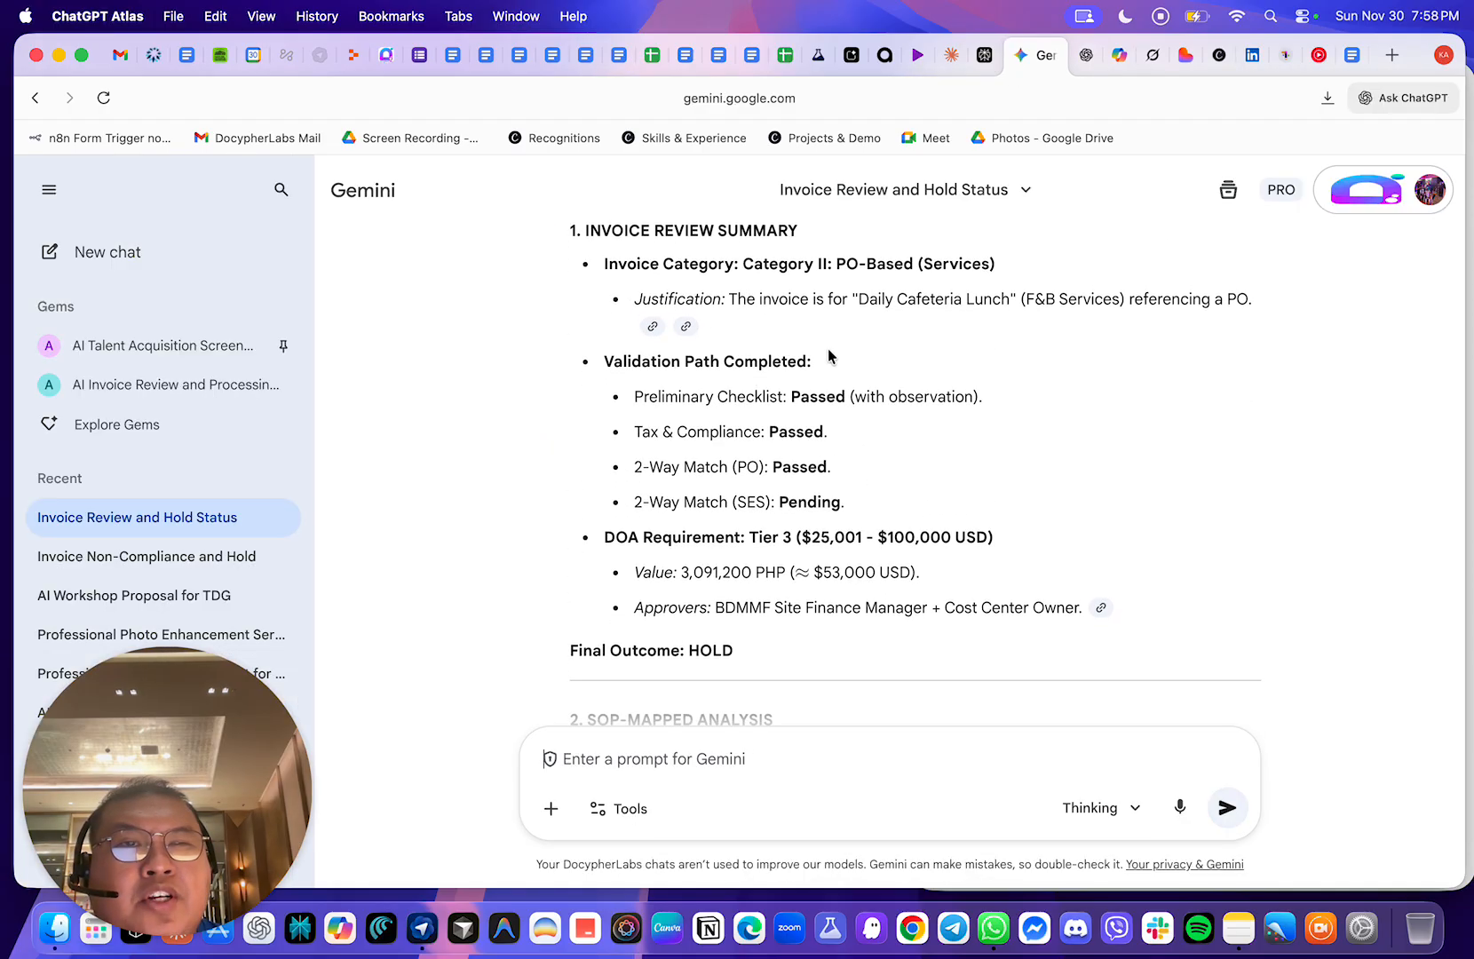
scroll(968, 386, down, 2)
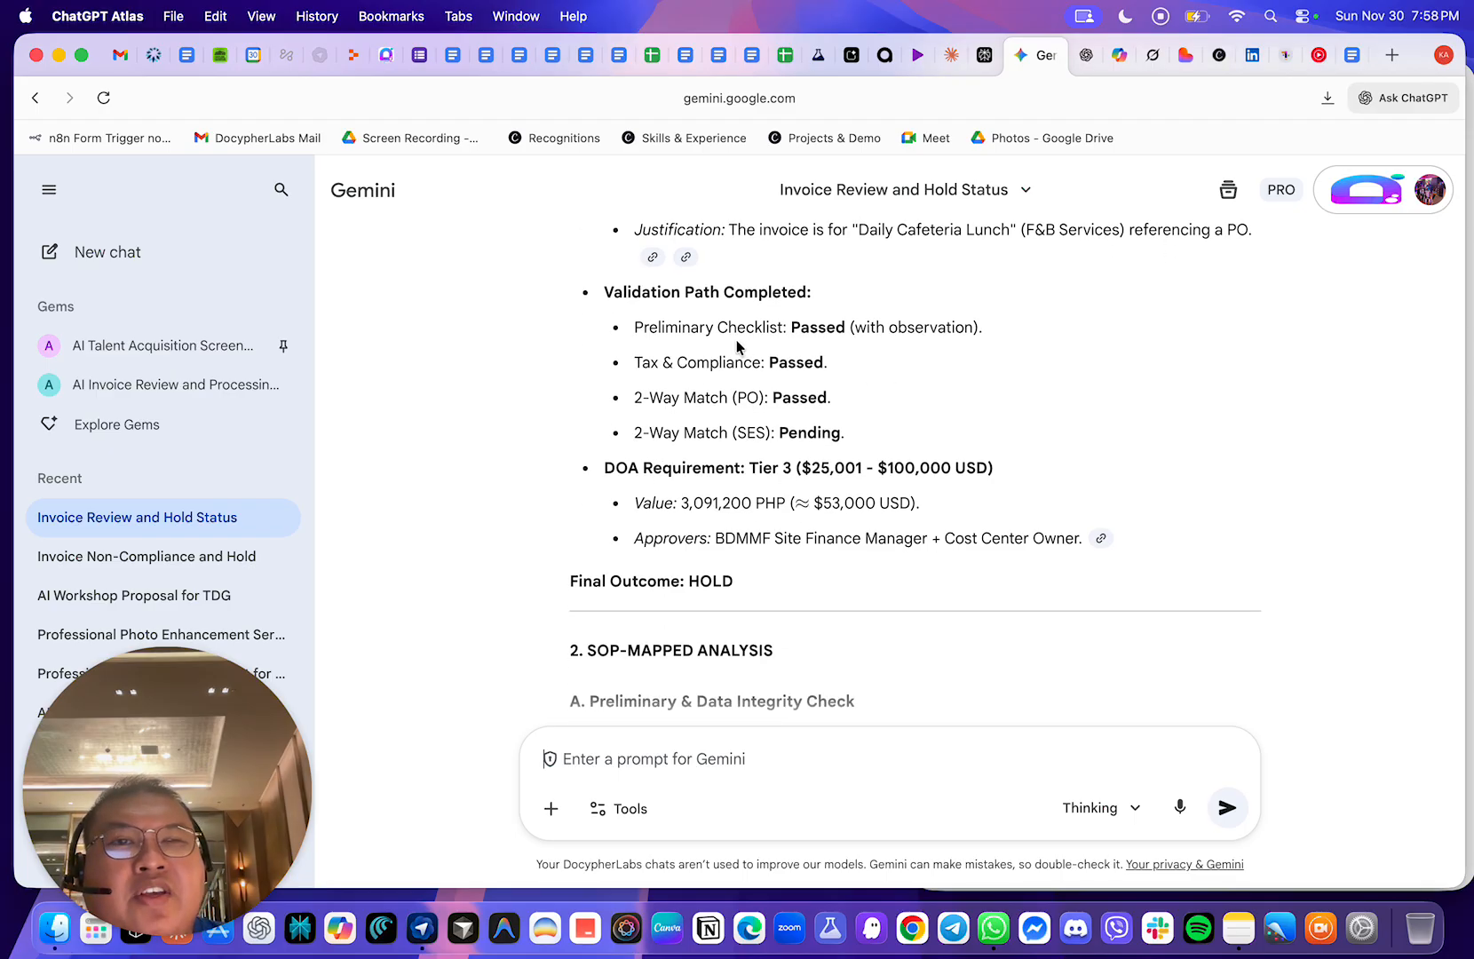
- Highlight the 2-Way Match (SES) and Approvers lines in Gemini's invoice review summary
drag(870, 446, 616, 422)
scroll(664, 415, down, 1)
drag(872, 392, 613, 392)
scroll(613, 392, down, 1)
drag(622, 489, 1166, 503)
scroll(1154, 501, down, 2)
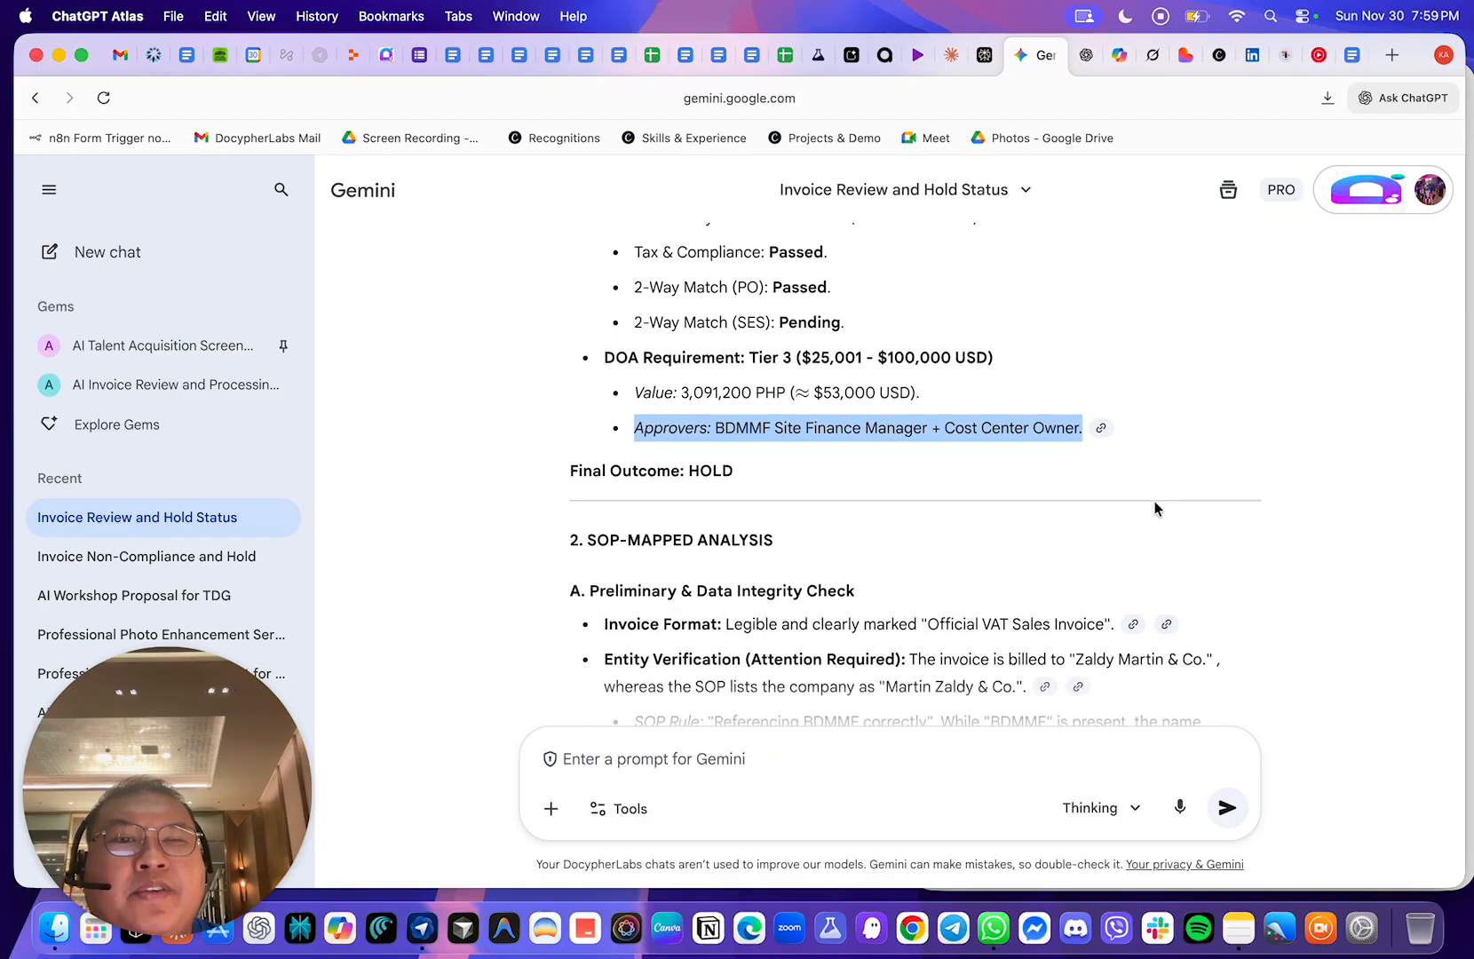
- Read Gemini's preliminary and data integrity check, highlighting the SOP-mapped analysis heading and the mathematical accuracy calculation
scroll(1151, 501, down, 4)
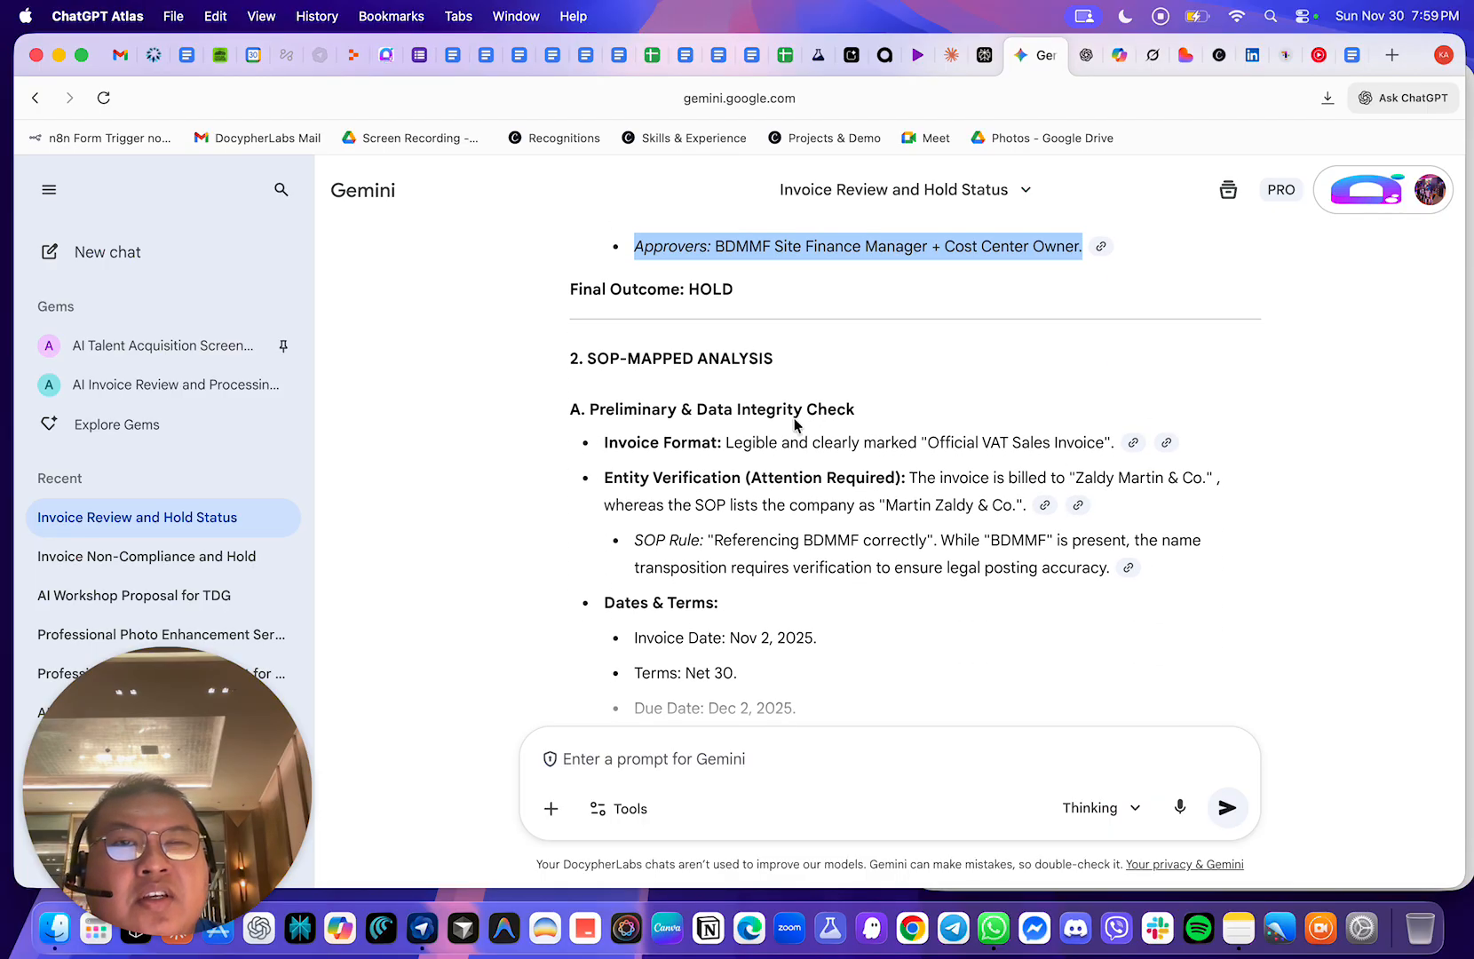
scroll(795, 419, down, 2)
drag(813, 297, 470, 279)
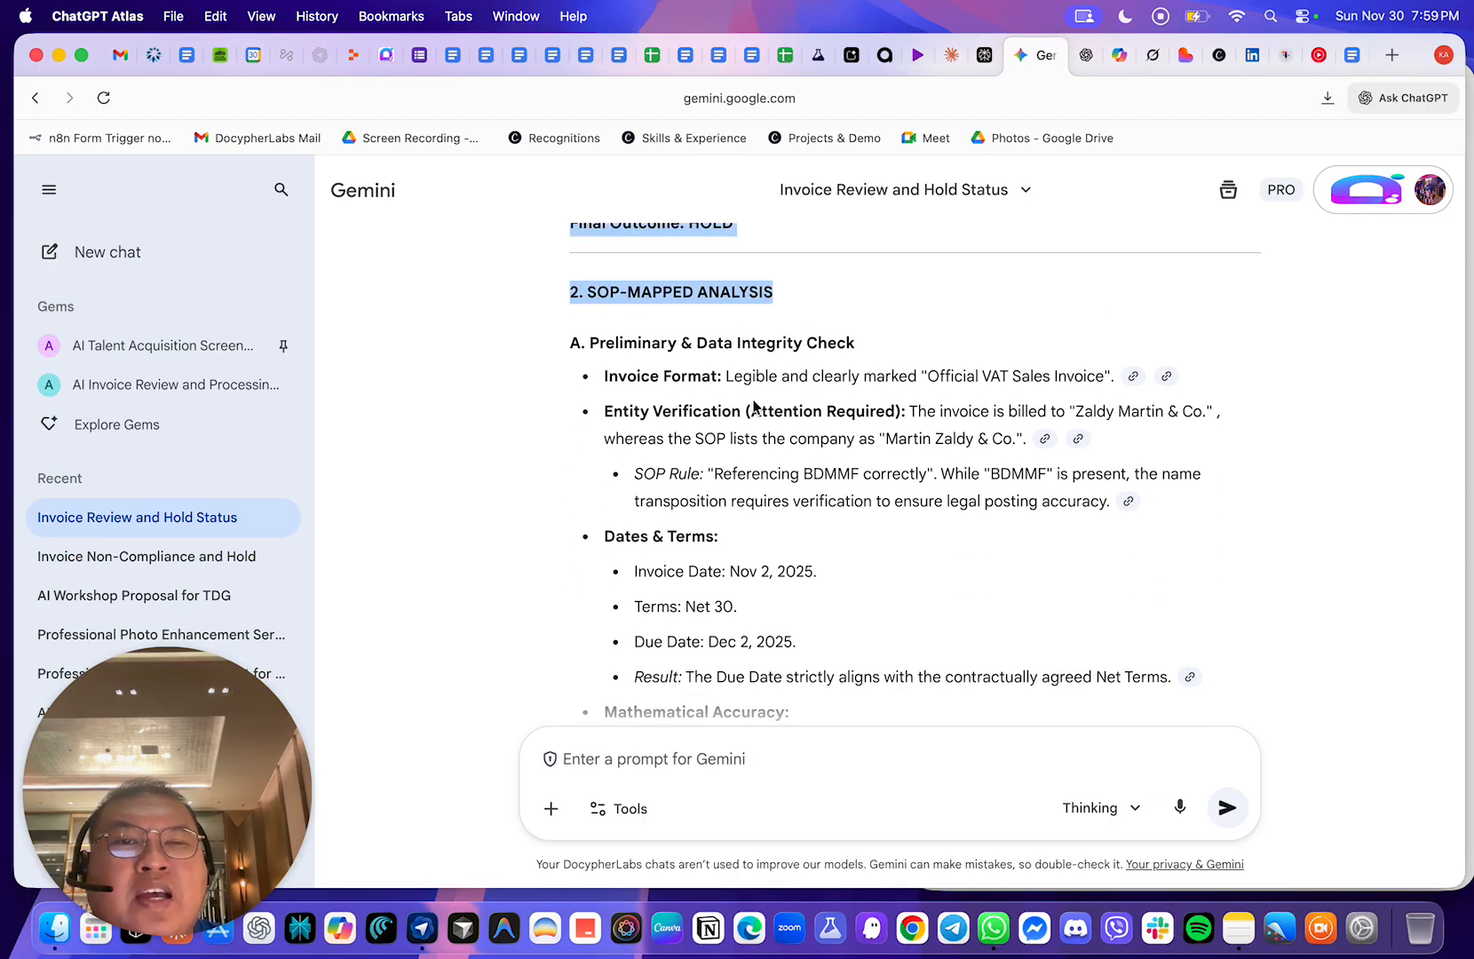
scroll(767, 405, down, 2)
scroll(782, 417, down, 2)
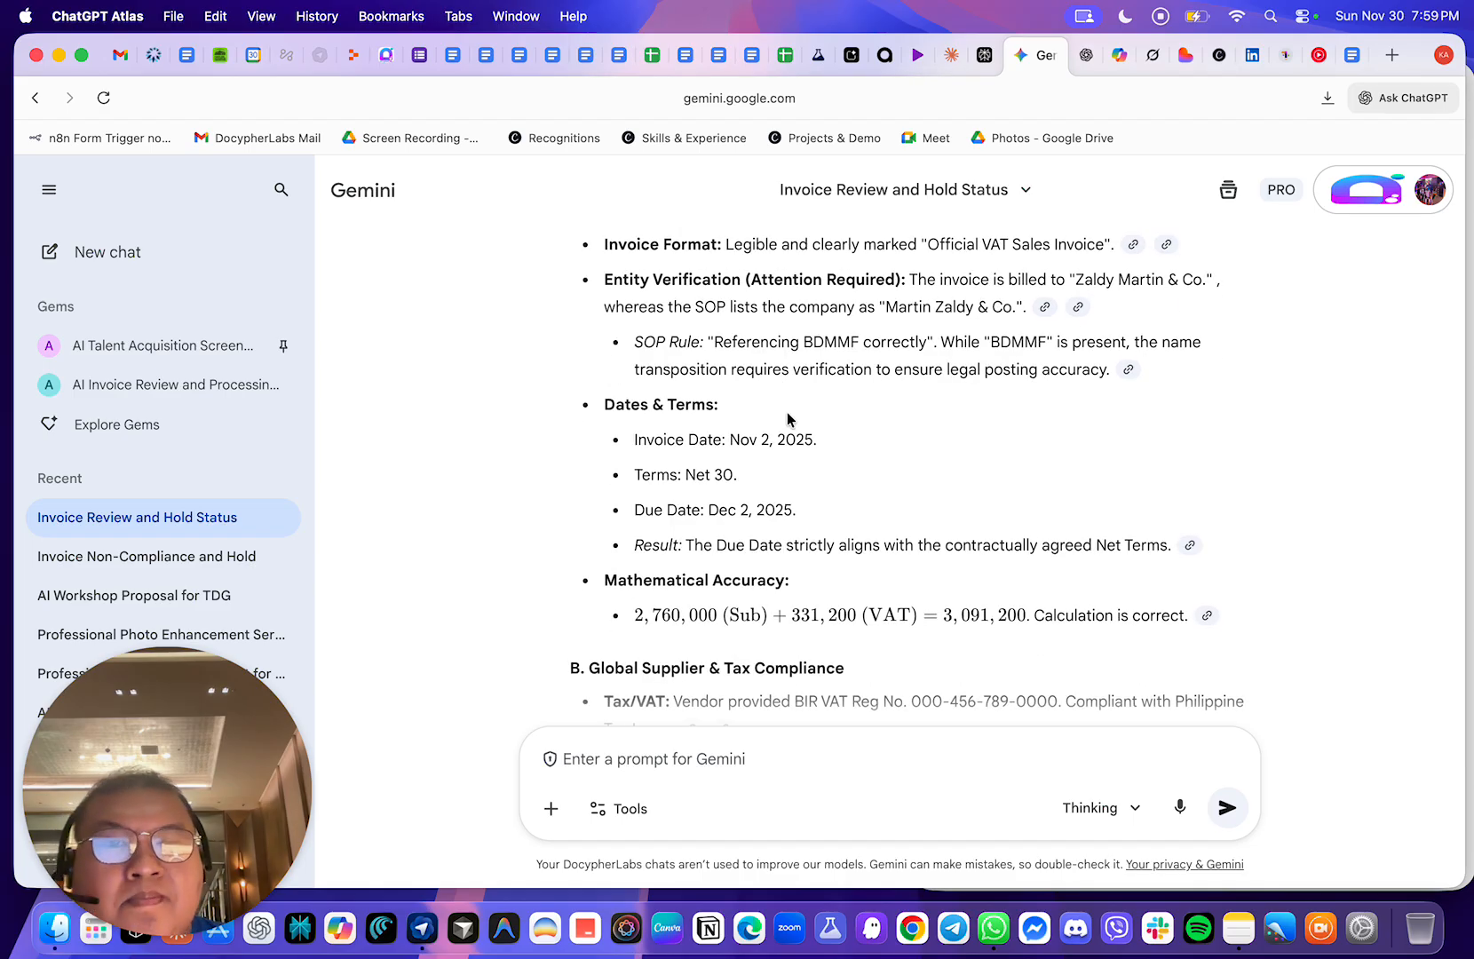
scroll(788, 419, down, 2)
drag(624, 543, 1155, 556)
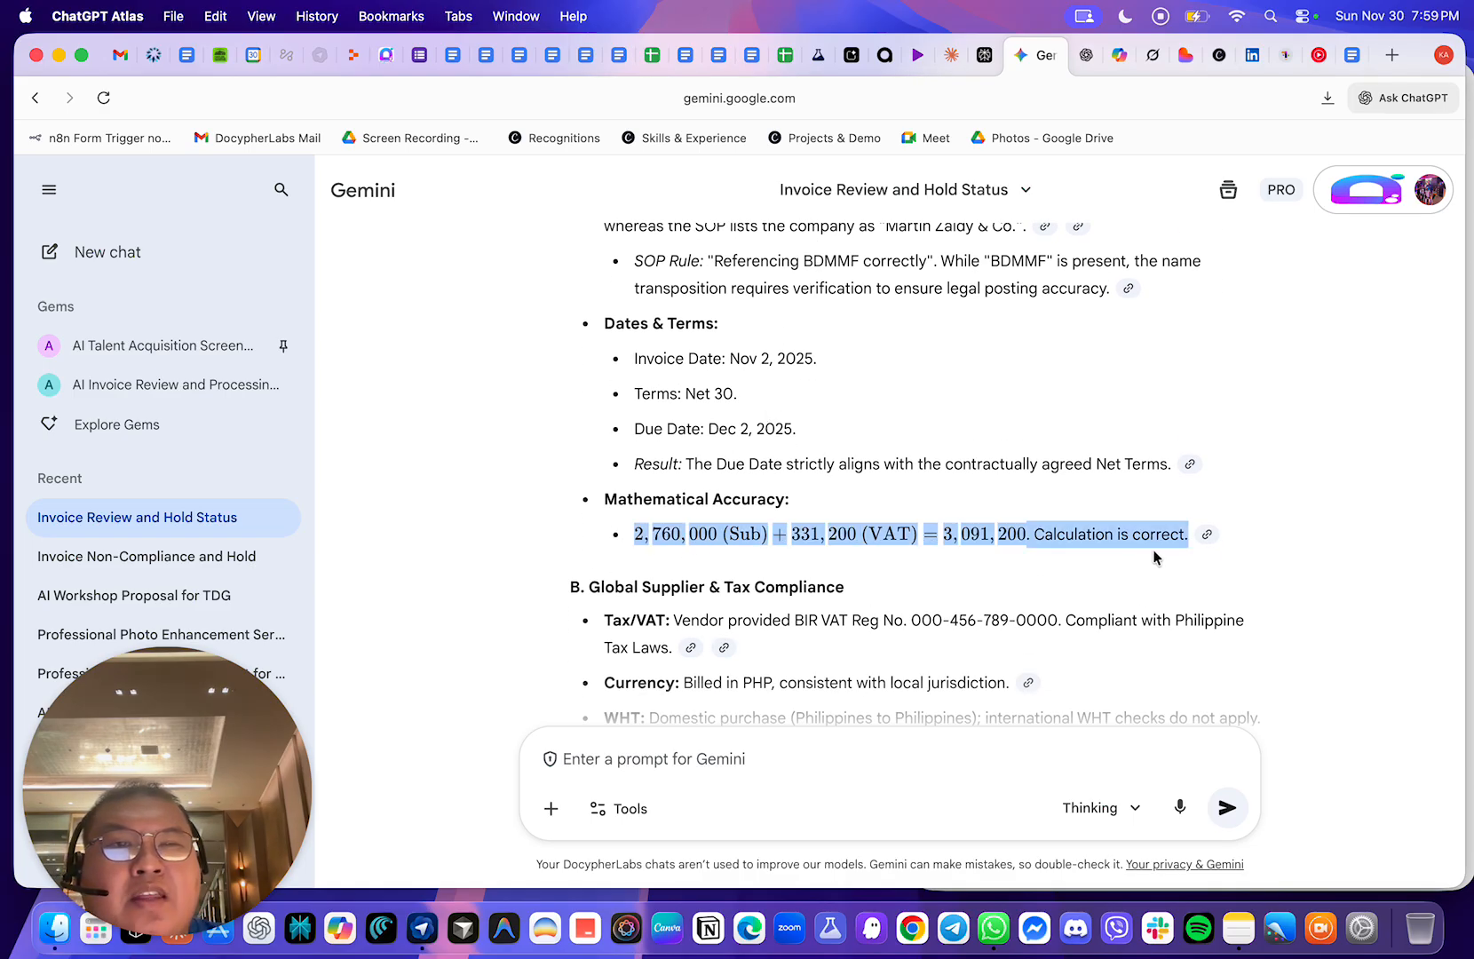
- Examine the tax compliance and PO-based services validation sections, highlighting the Action item under SES Match
scroll(1188, 556, down, 1)
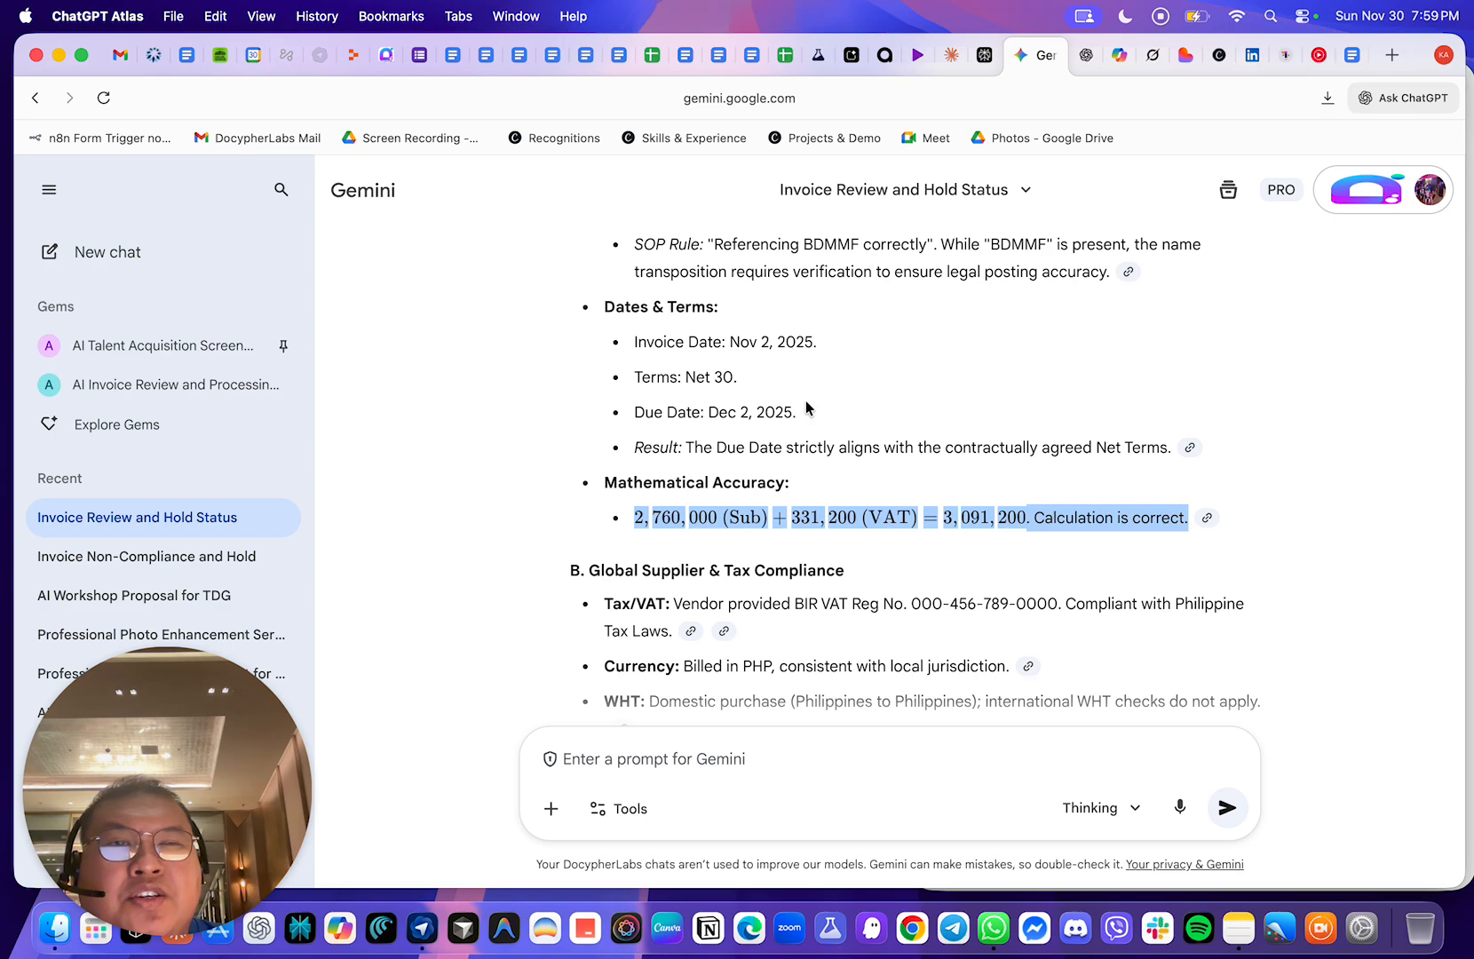
scroll(720, 435, down, 1)
scroll(721, 437, down, 5)
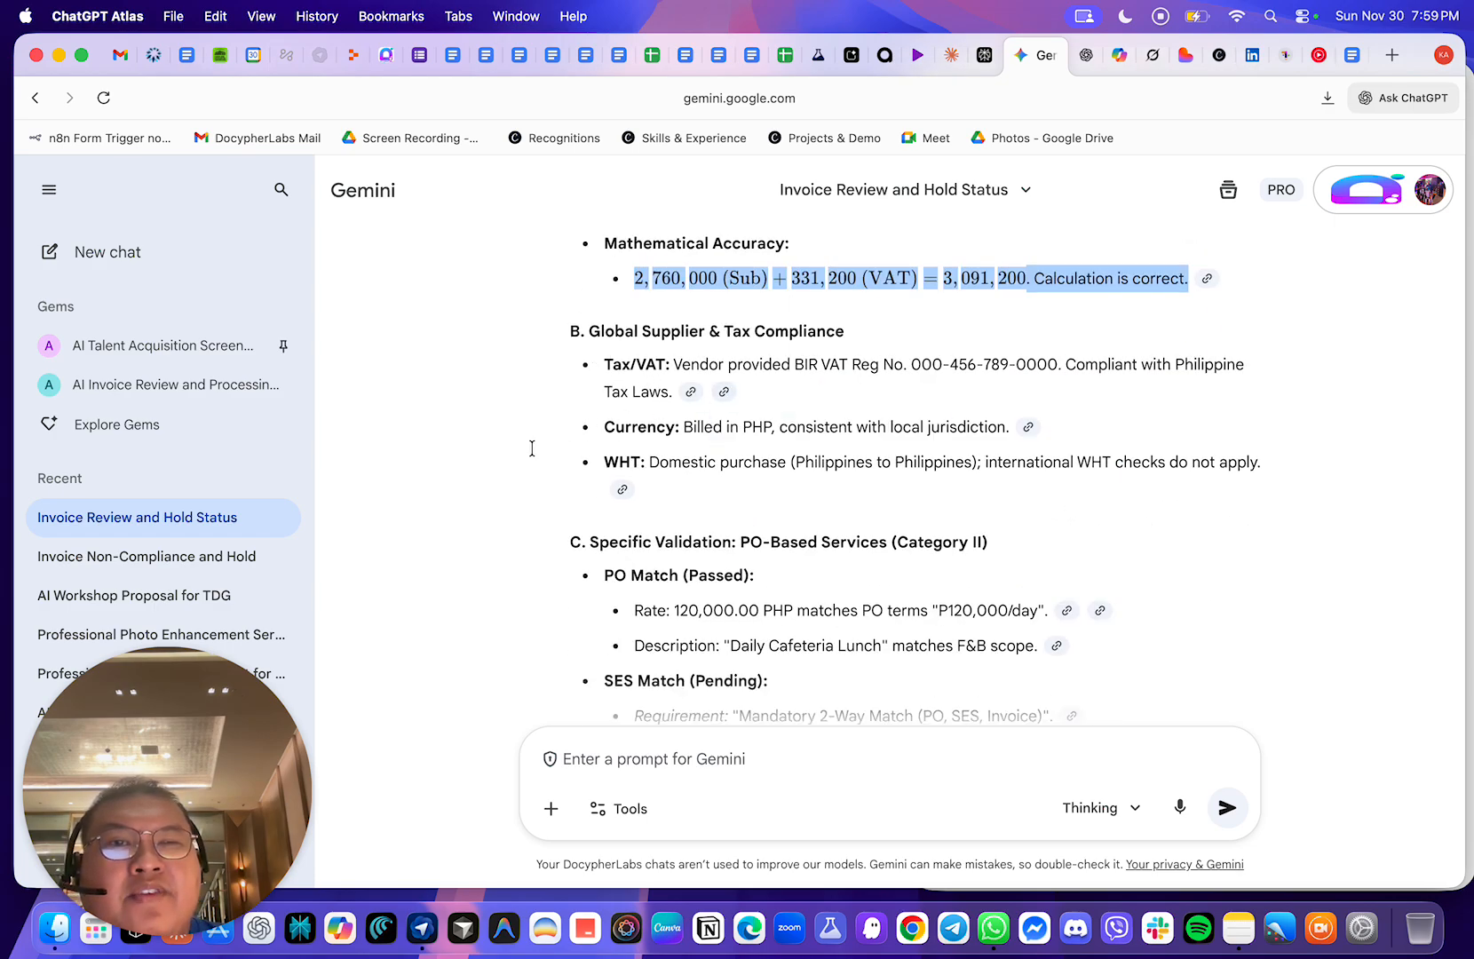
scroll(535, 450, down, 1)
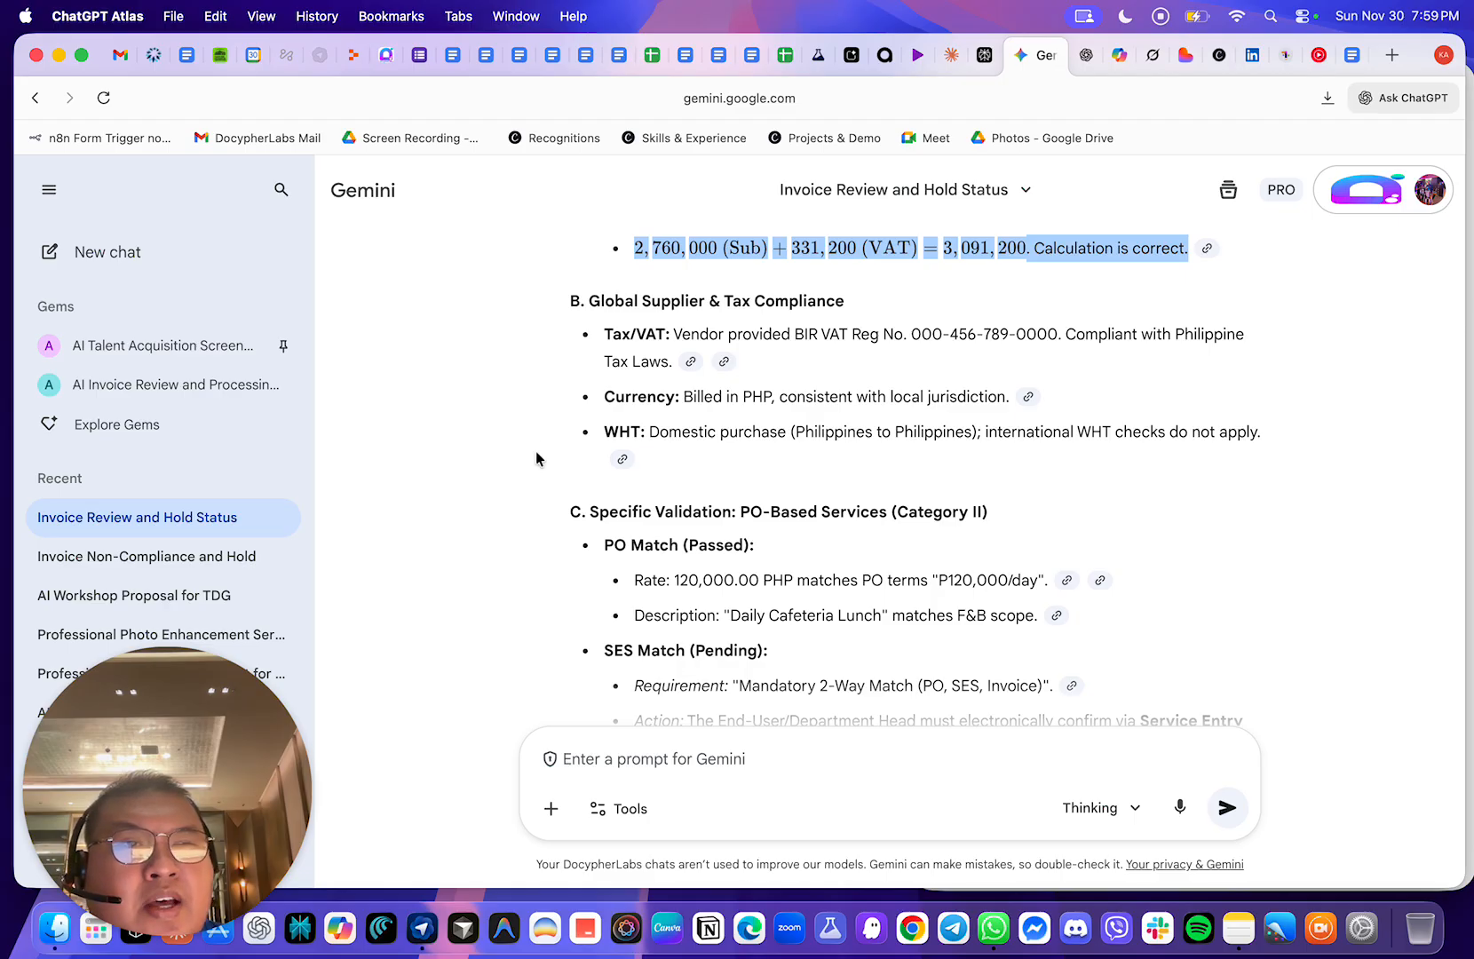
scroll(856, 385, down, 4)
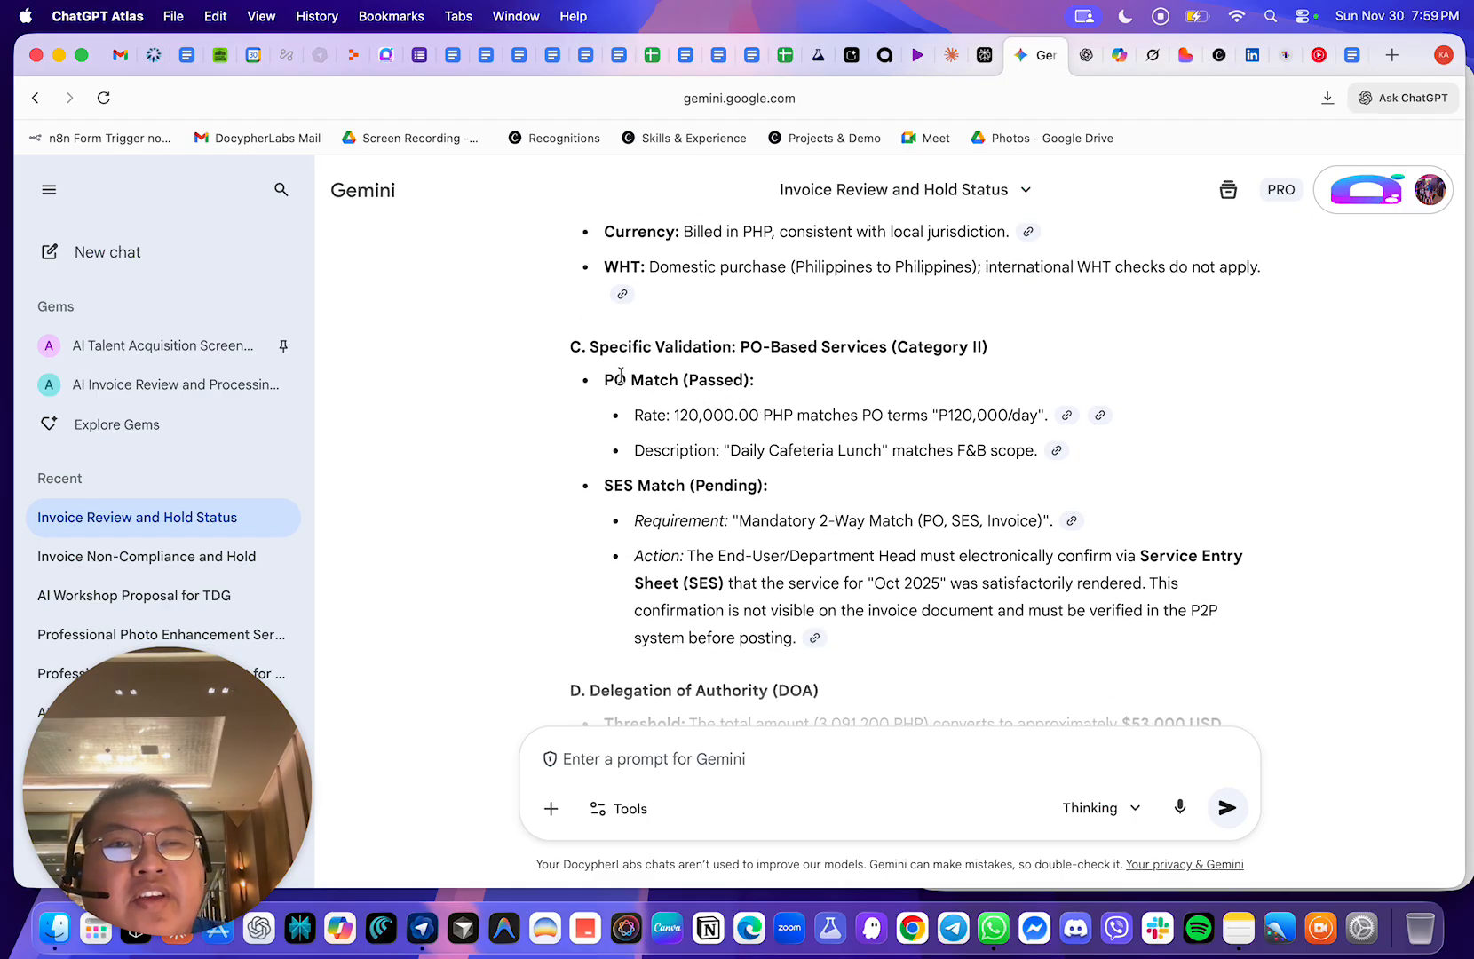
scroll(788, 419, down, 2)
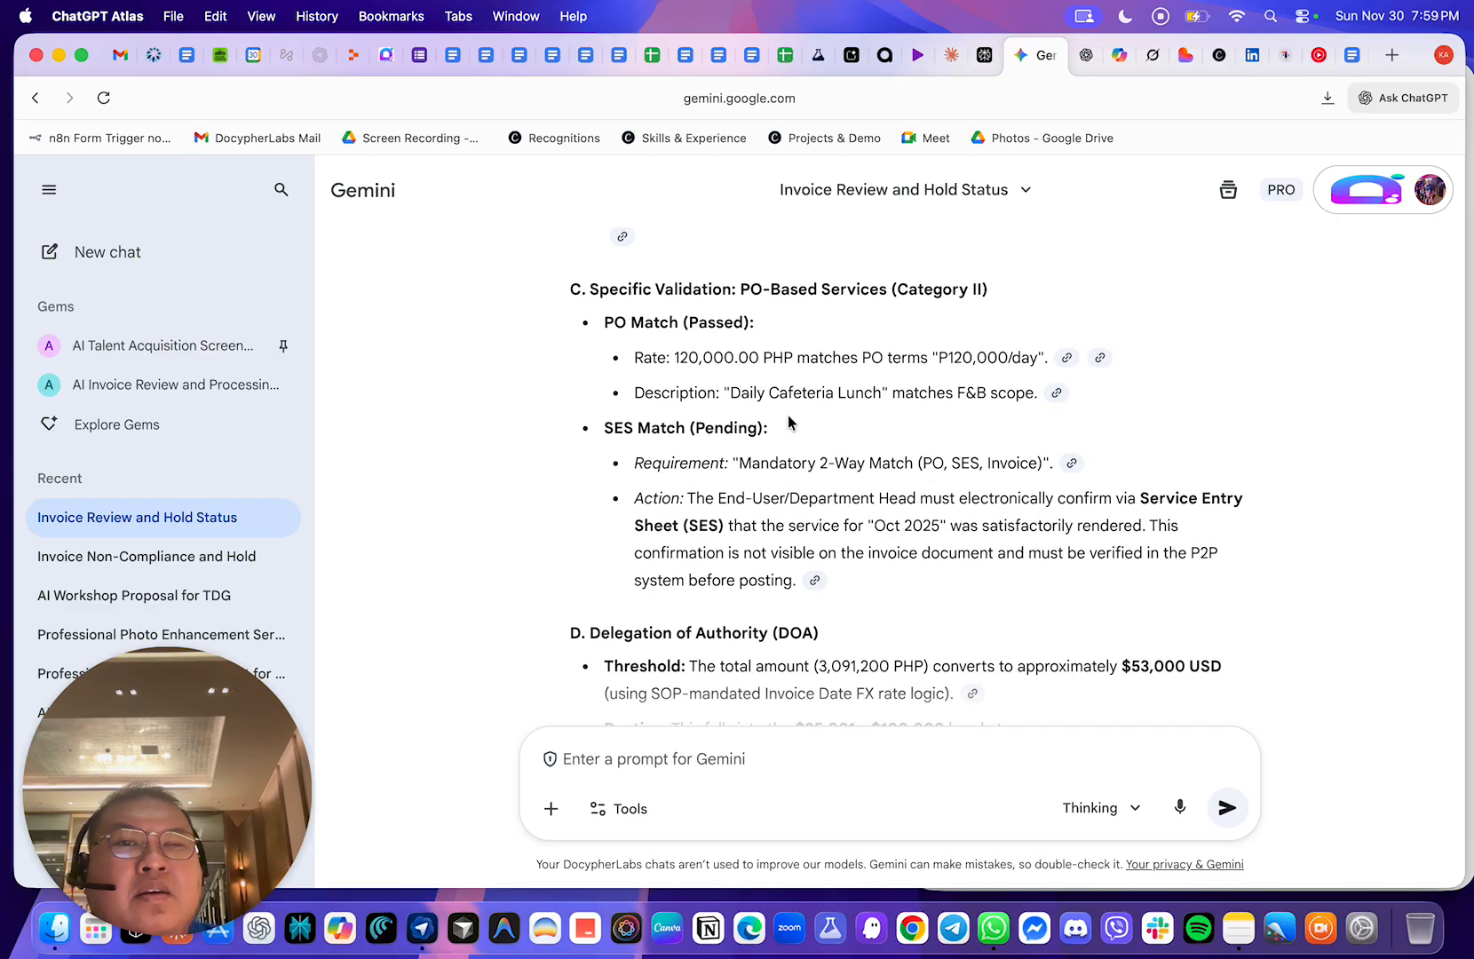
scroll(882, 415, down, 2)
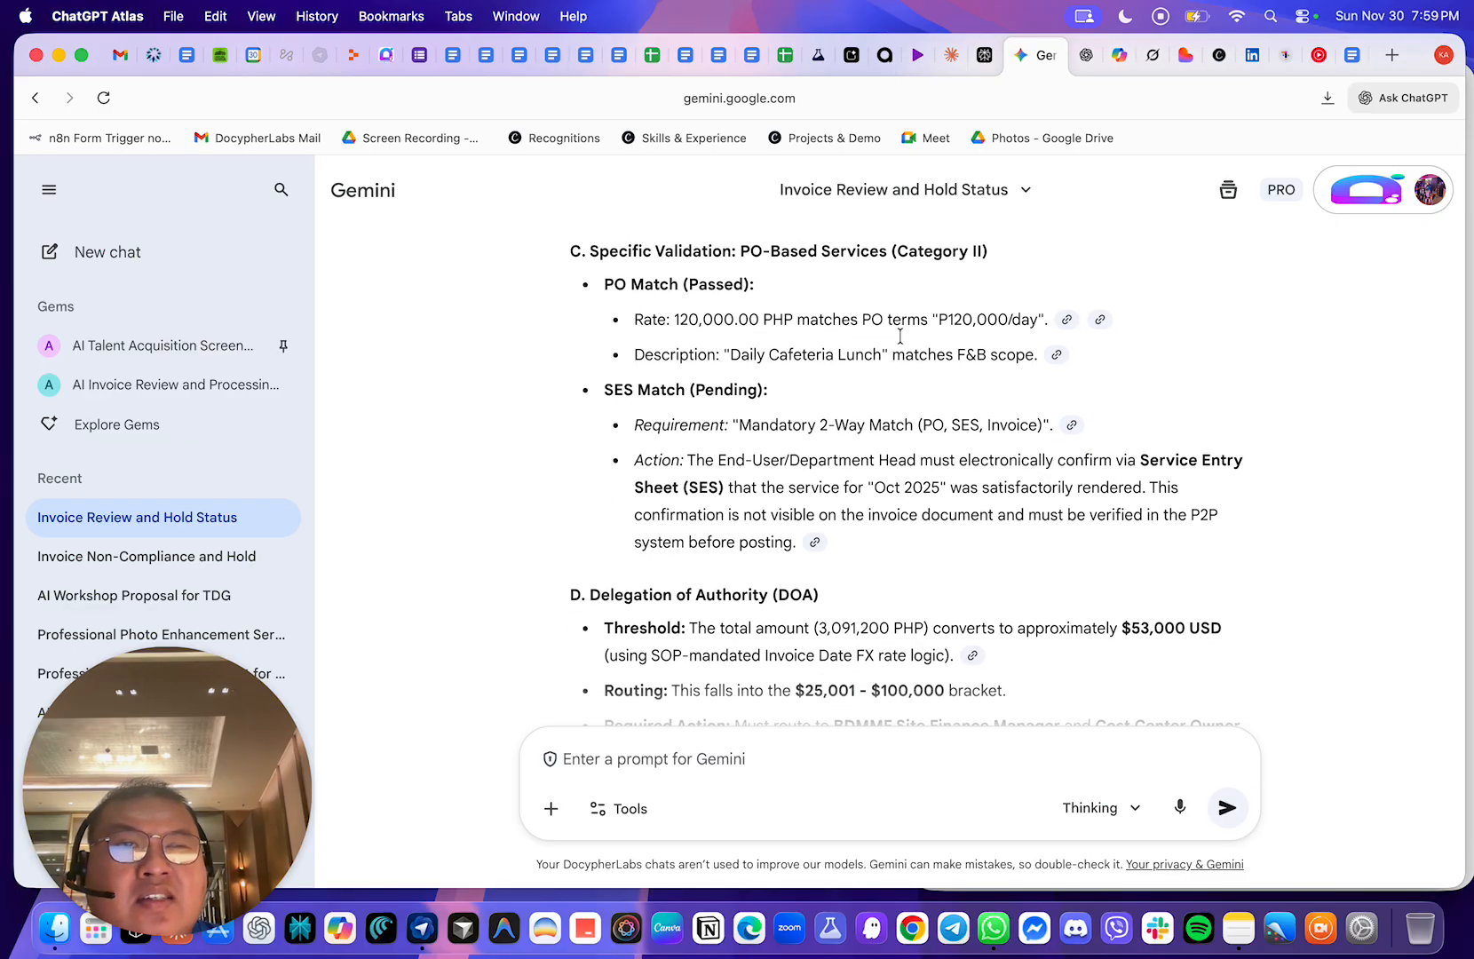
scroll(734, 424, down, 1)
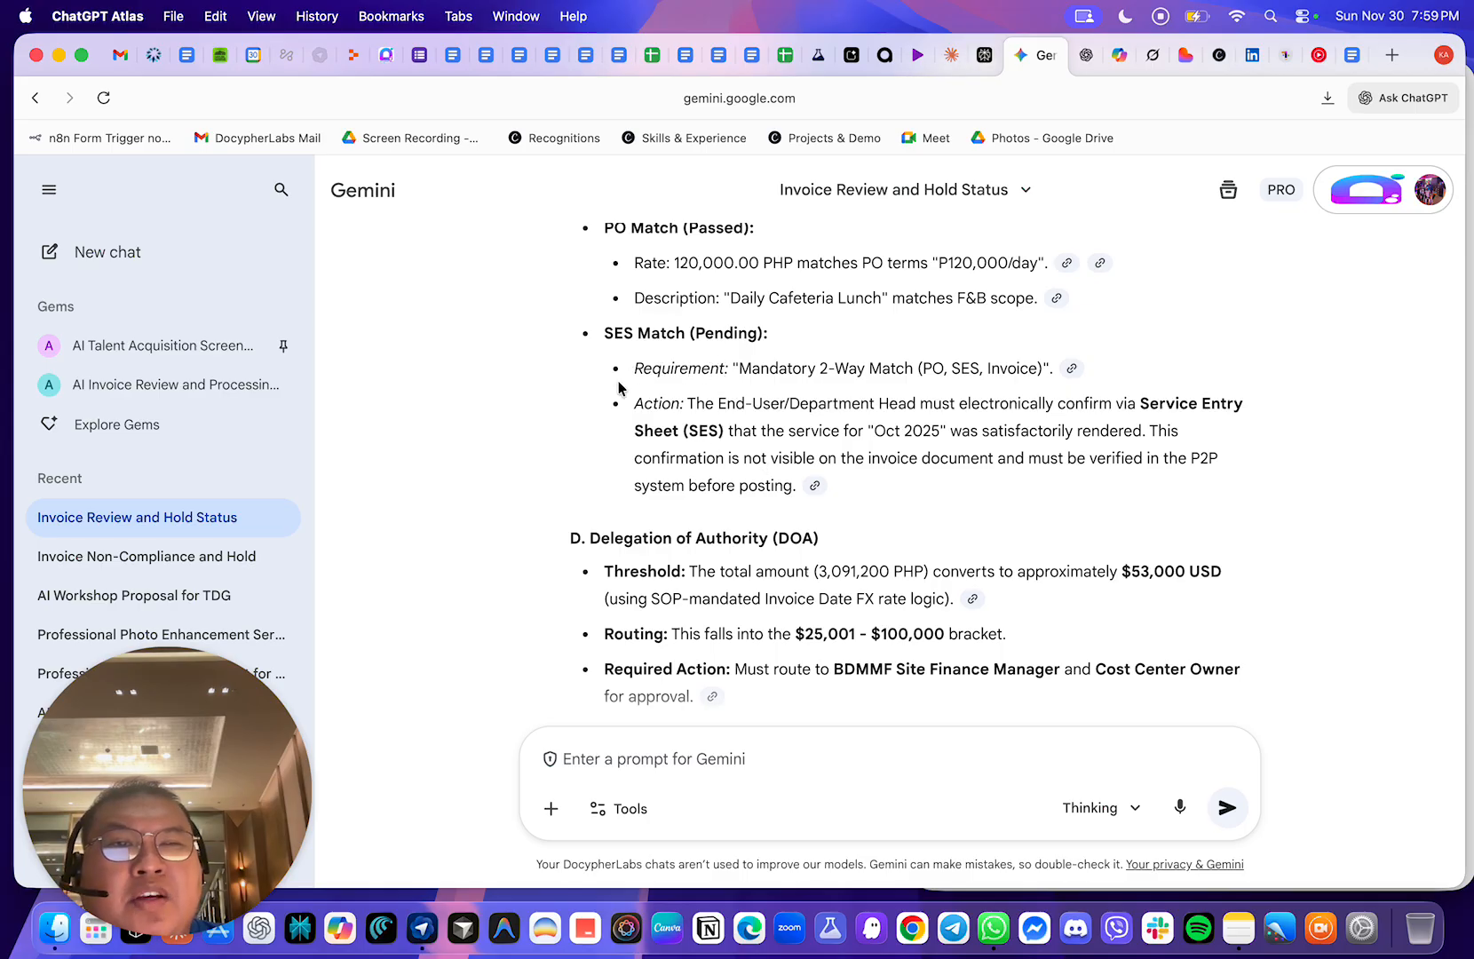
drag(633, 405, 799, 485)
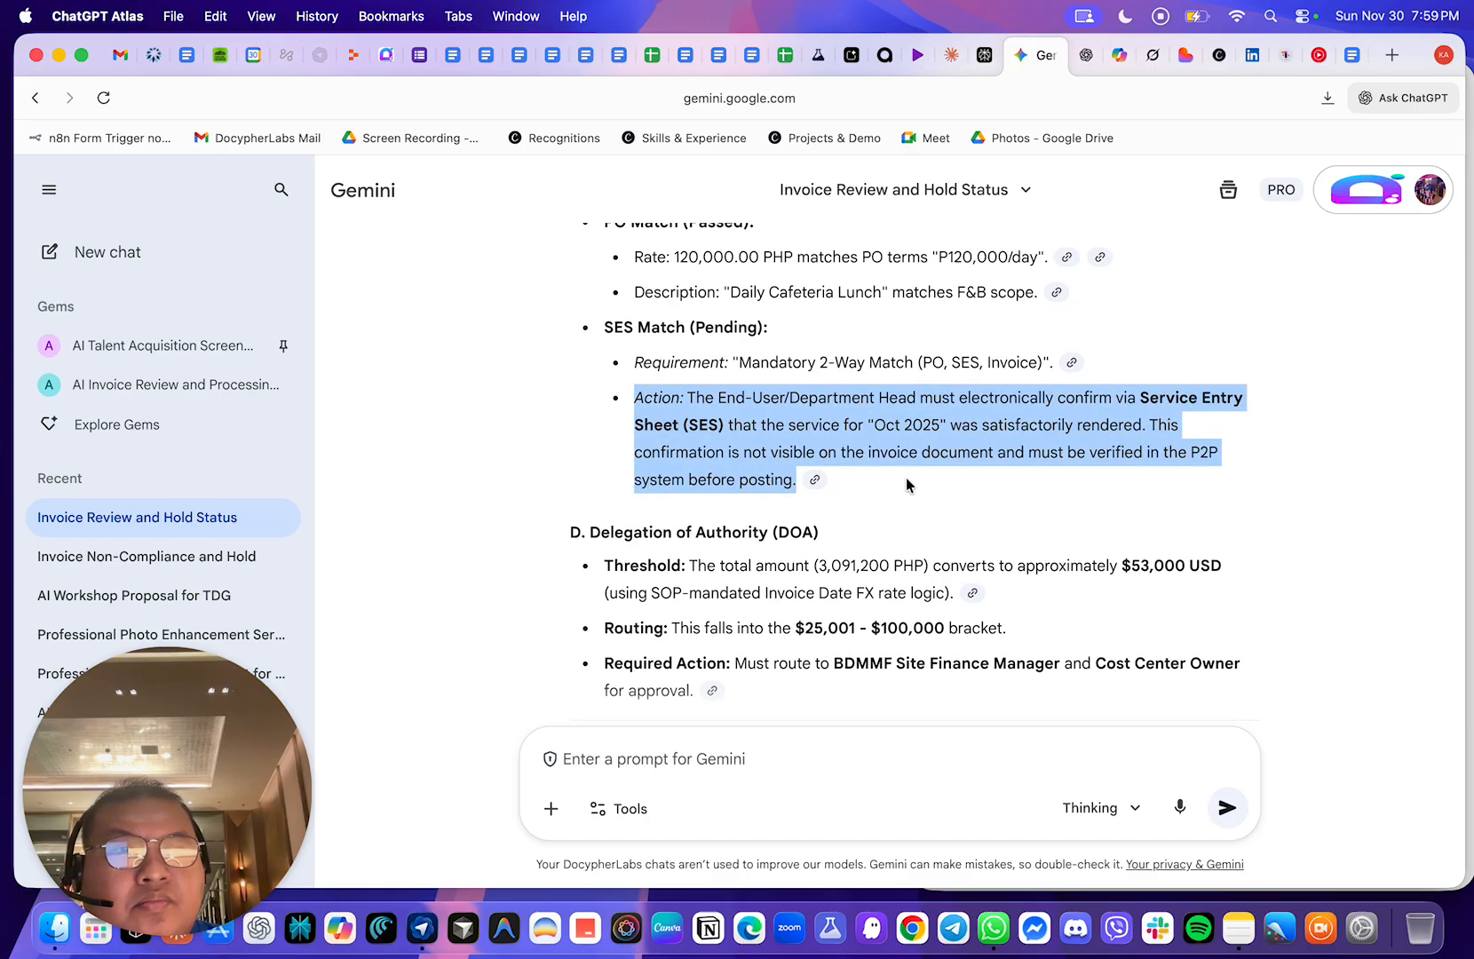
- Read the Delegation of Authority section of Gemini's review, covering the threshold, routing and required action
scroll(906, 478, down, 2)
scroll(906, 478, down, 3)
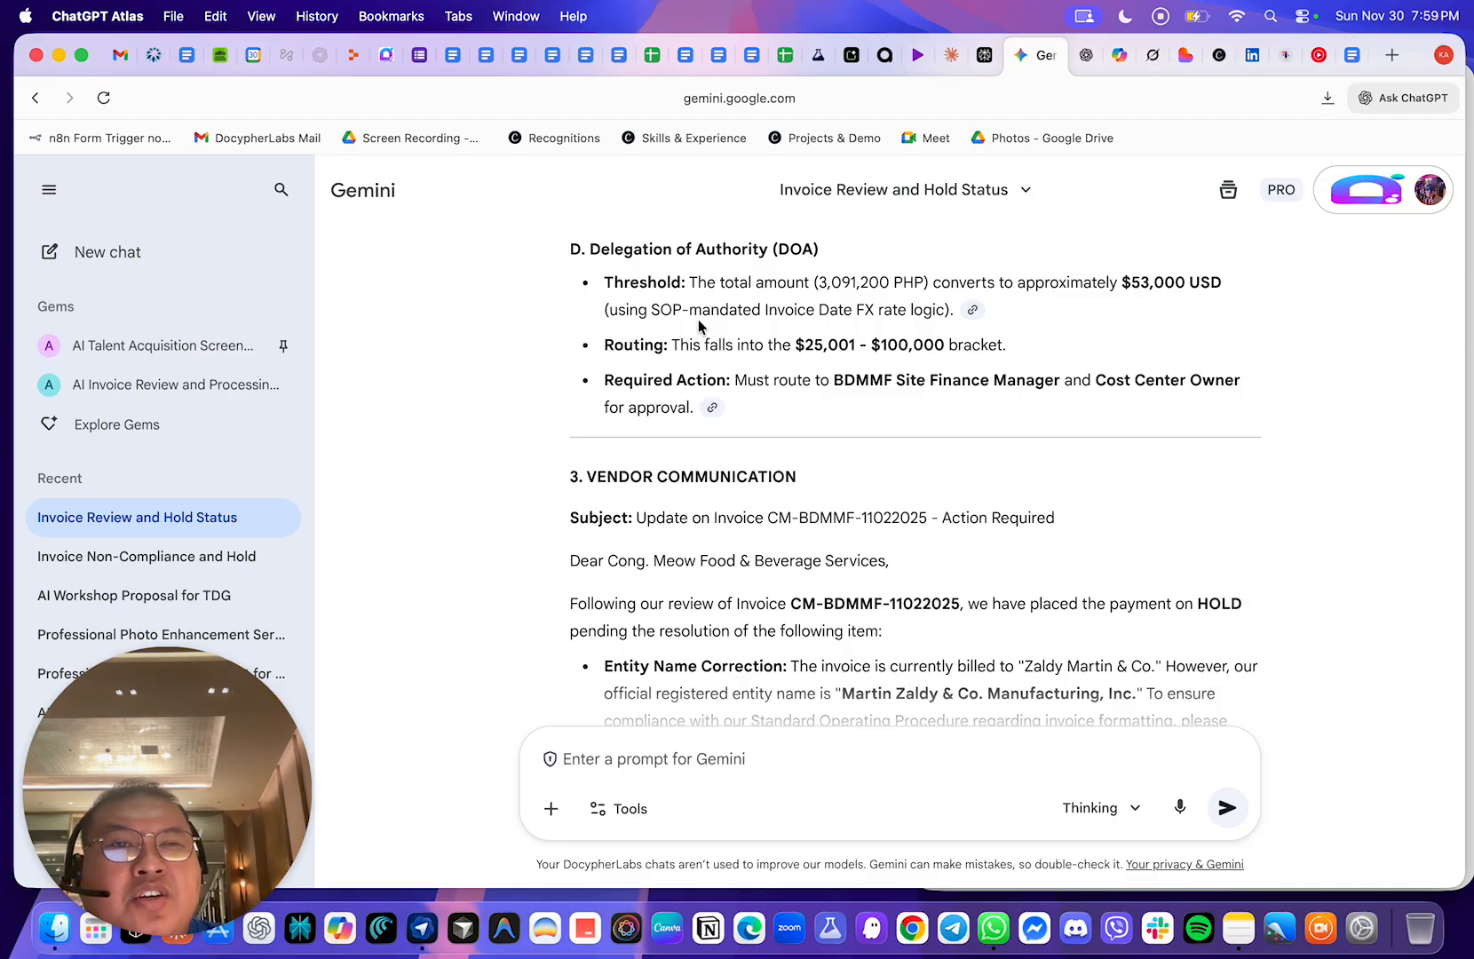
scroll(700, 327, down, 1)
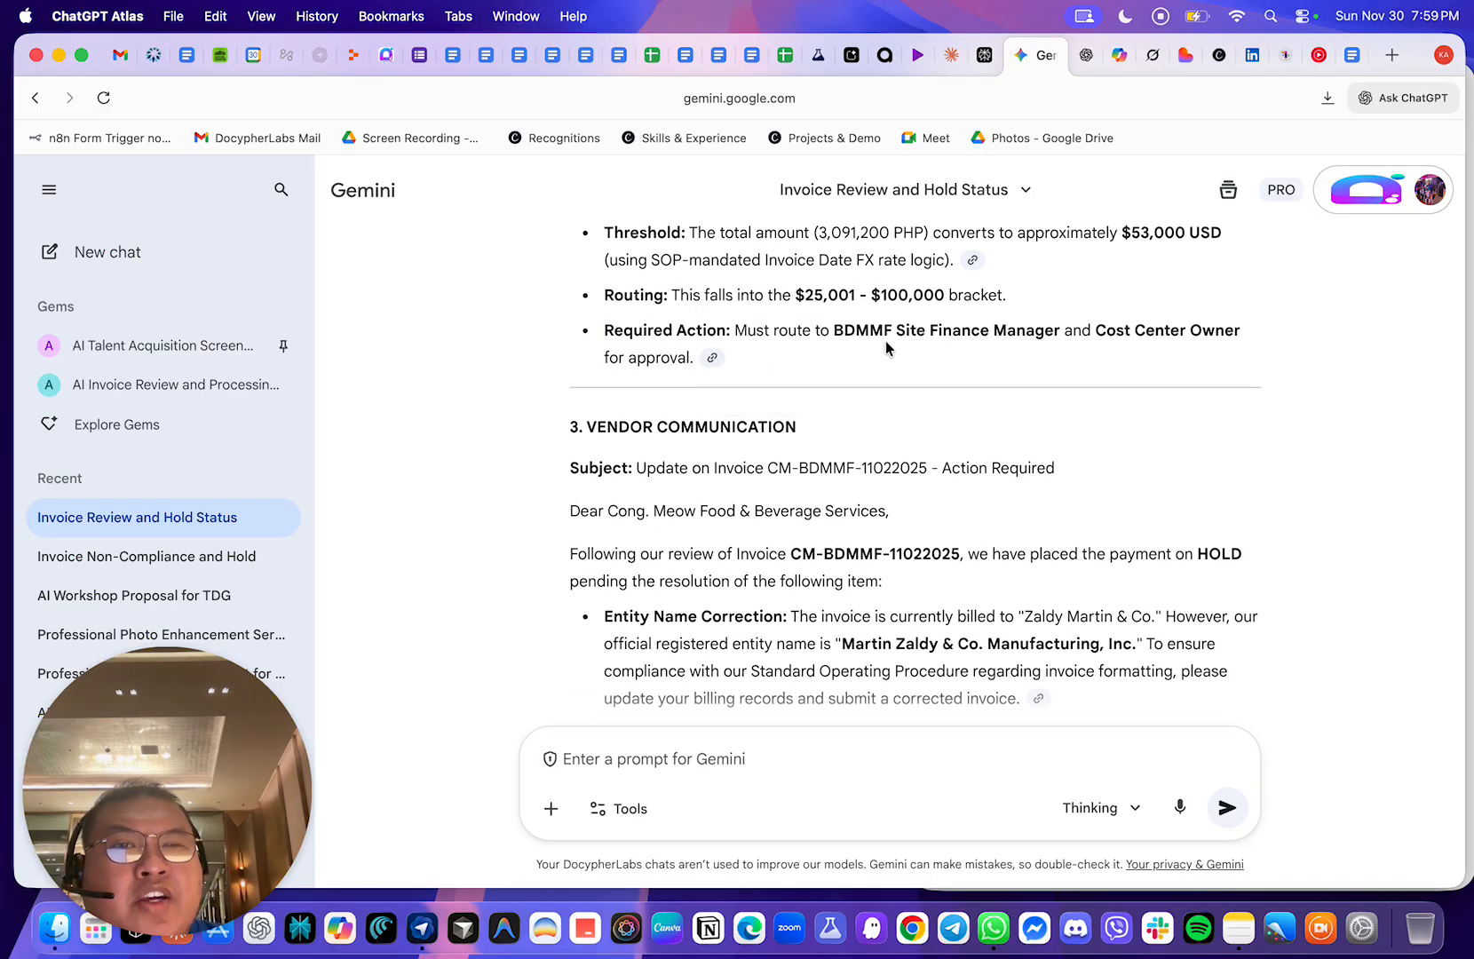
scroll(1002, 353, down, 2)
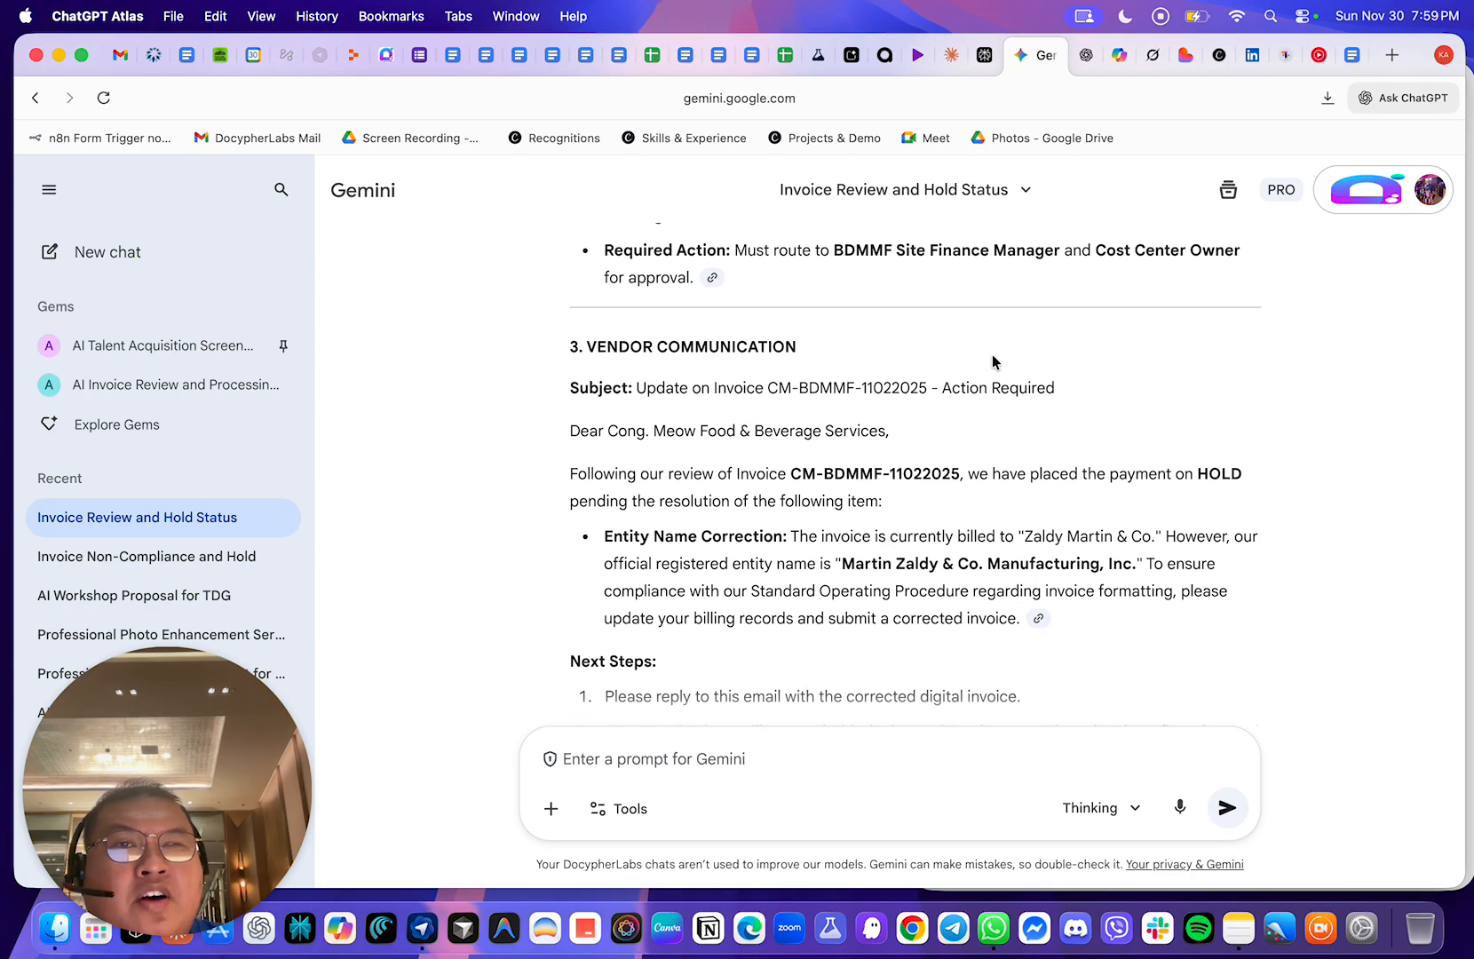
- Highlight Gemini's vendor communication draft from the subject line through the Entity Name Correction item
scroll(993, 360, down, 2)
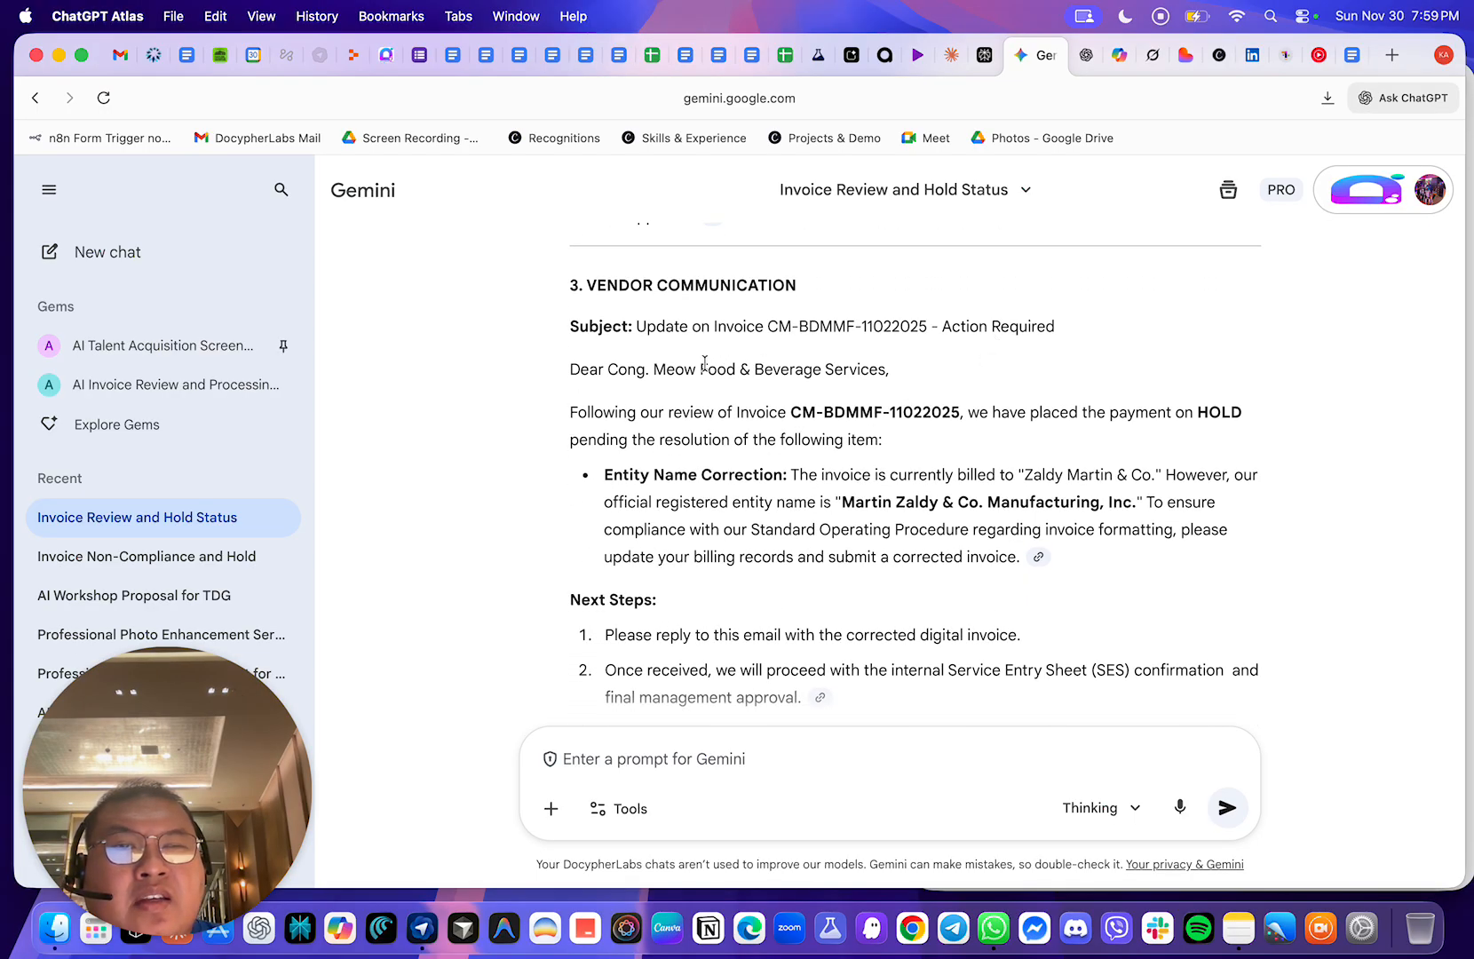
scroll(693, 355, down, 1)
drag(565, 342, 988, 449)
scroll(987, 449, down, 2)
scroll(810, 442, up, 2)
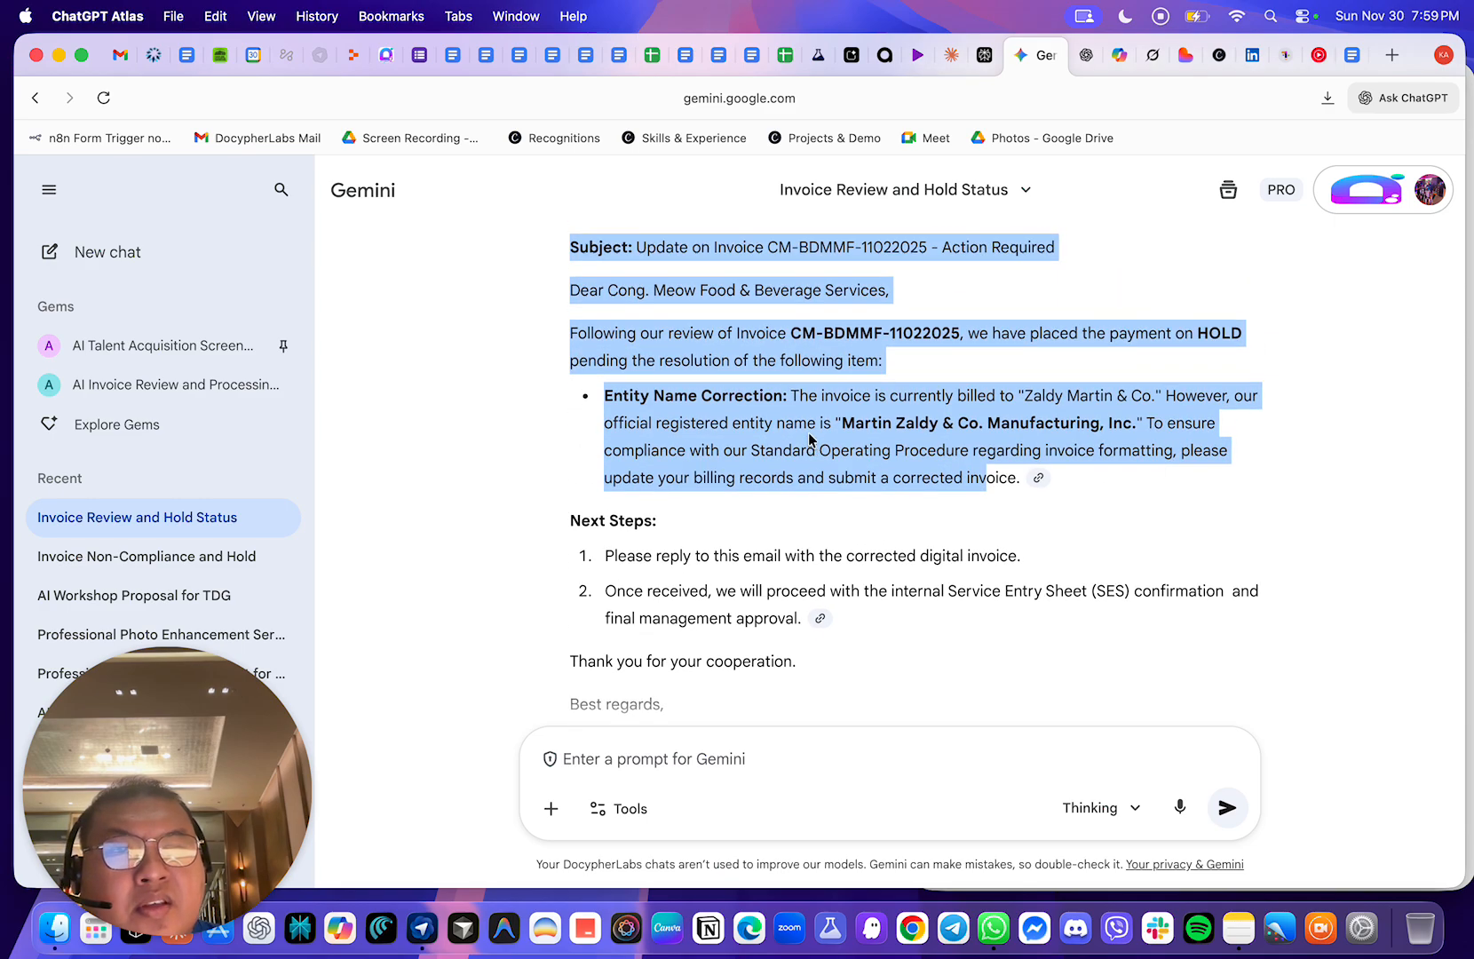
- Highlight the vendor email's subject, greeting and opening paragraph, and read its Next Steps through the sign-off
click(814, 435)
drag(886, 368, 567, 351)
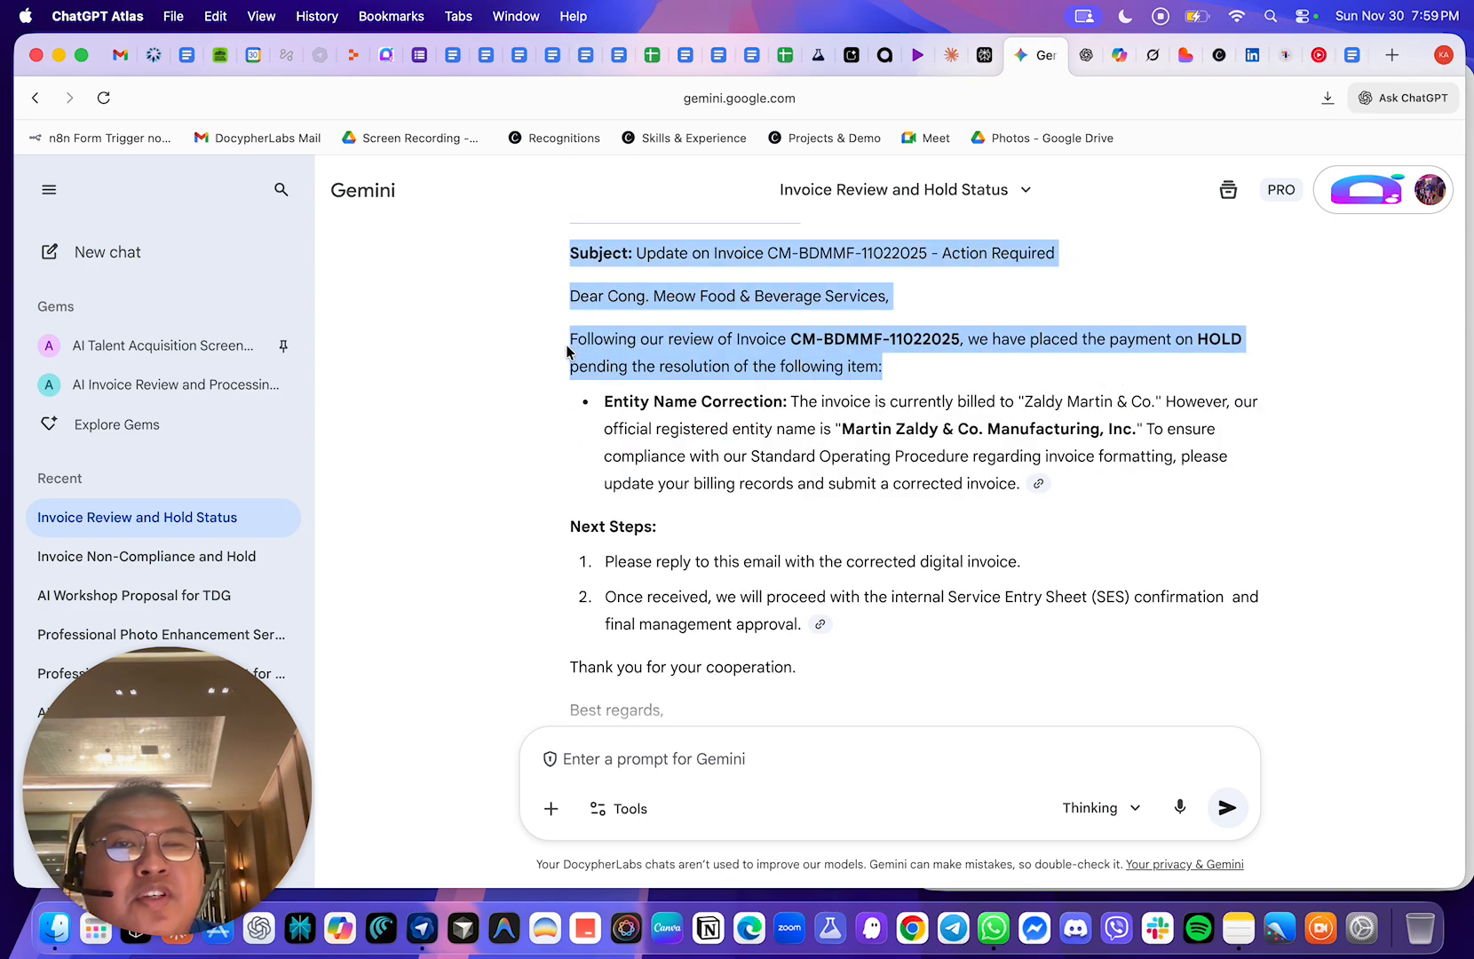
click(761, 433)
scroll(760, 433, down, 5)
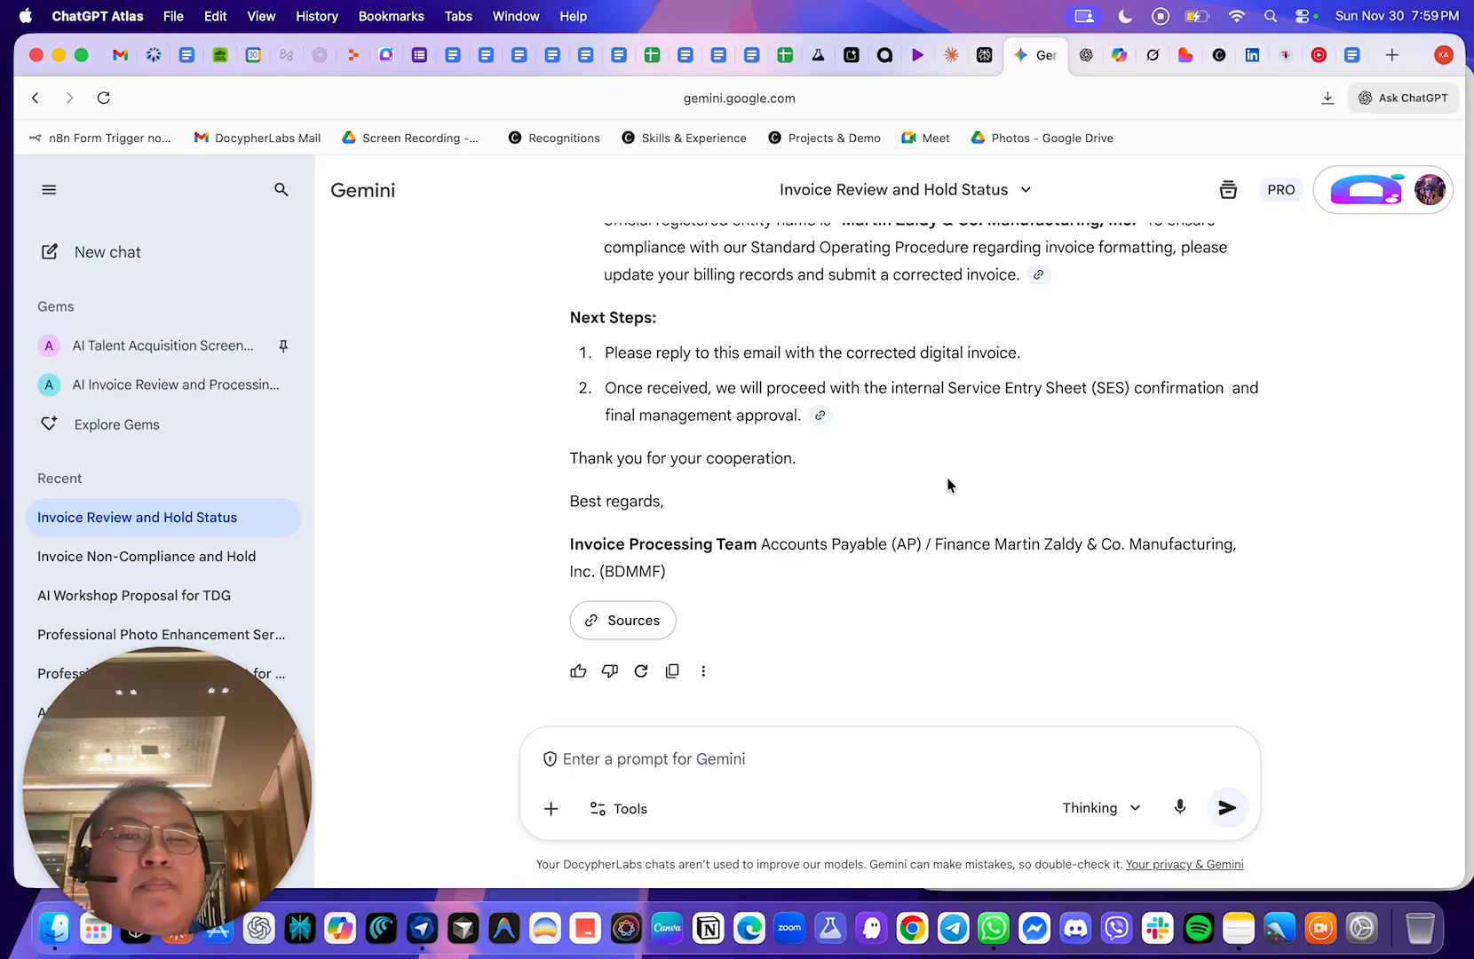
scroll(967, 484, up, 4)
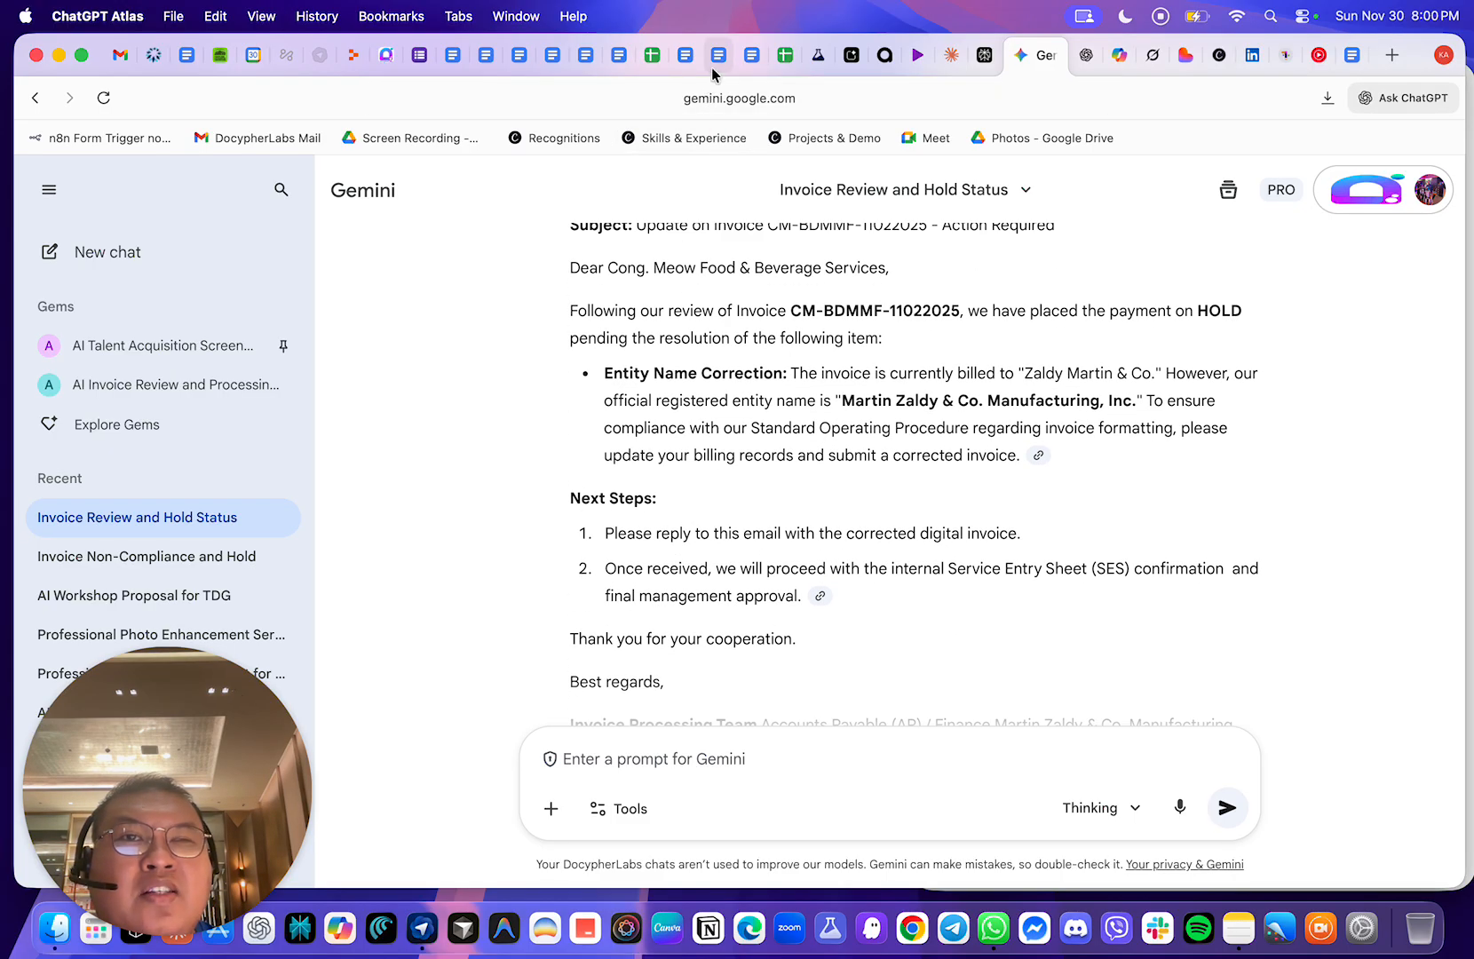
- Switch to the Supplier Invoice Processing Review SOP in Google Docs and review its scope and invoice categorization table
click(719, 55)
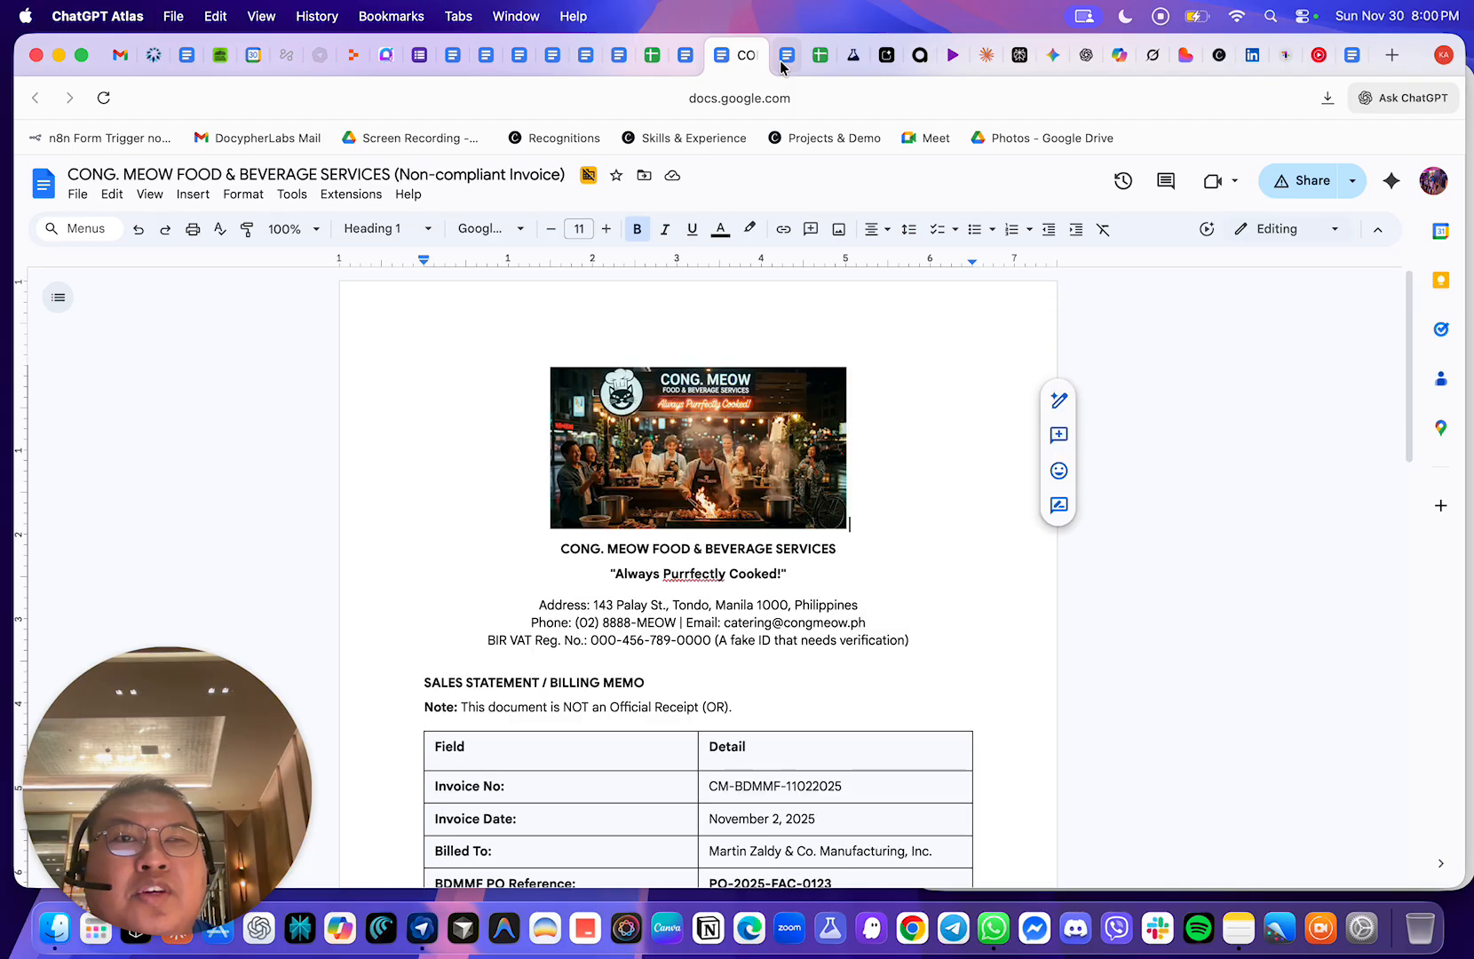
click(684, 57)
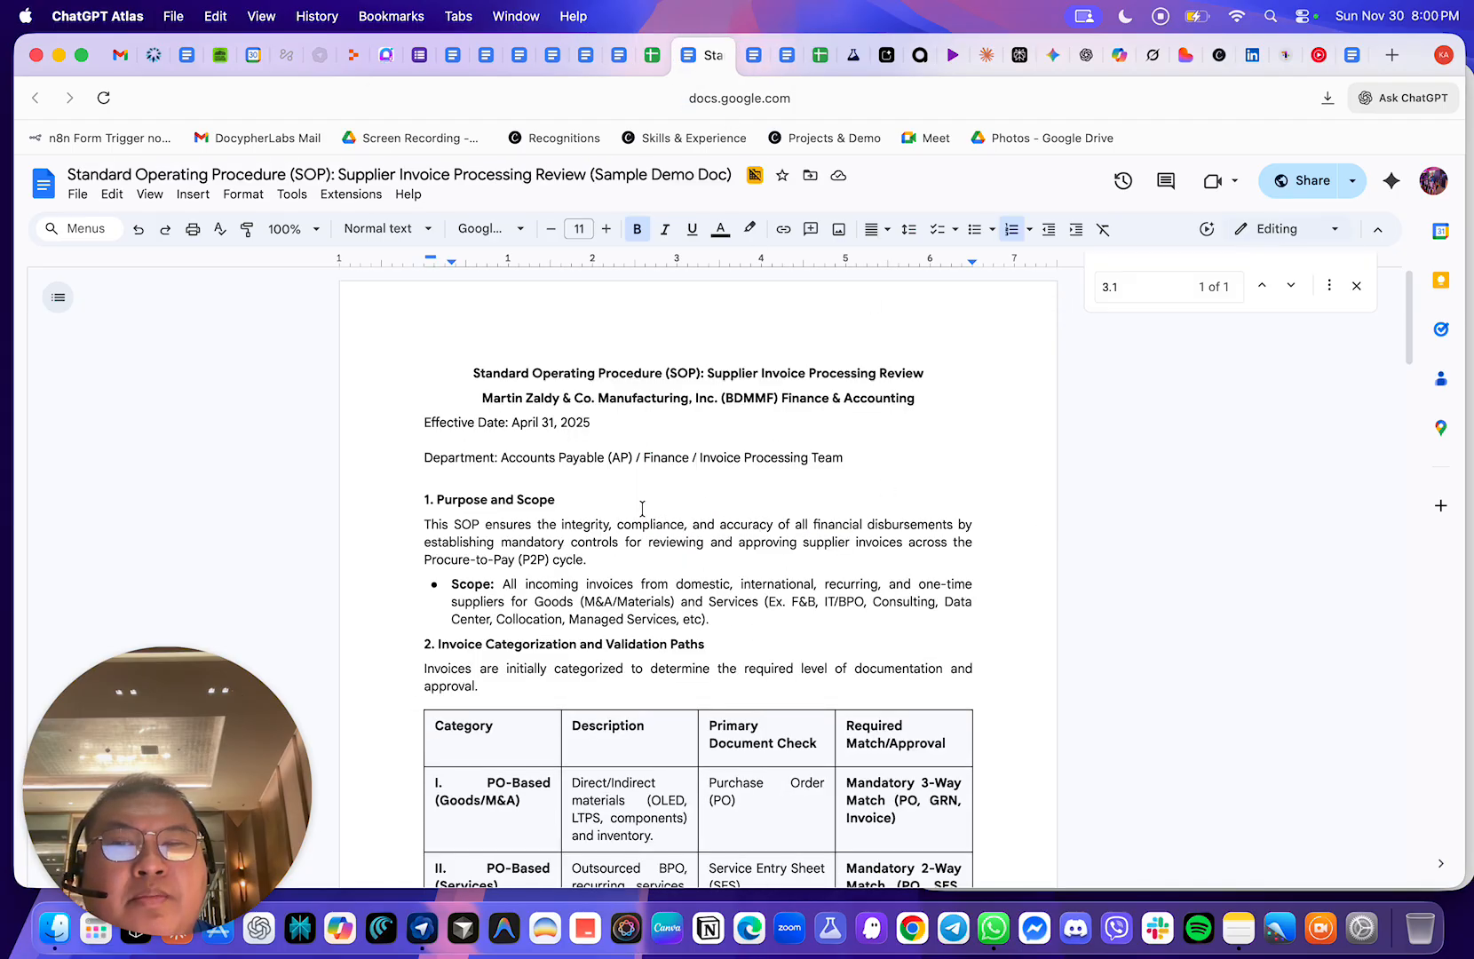
scroll(675, 532, down, 5)
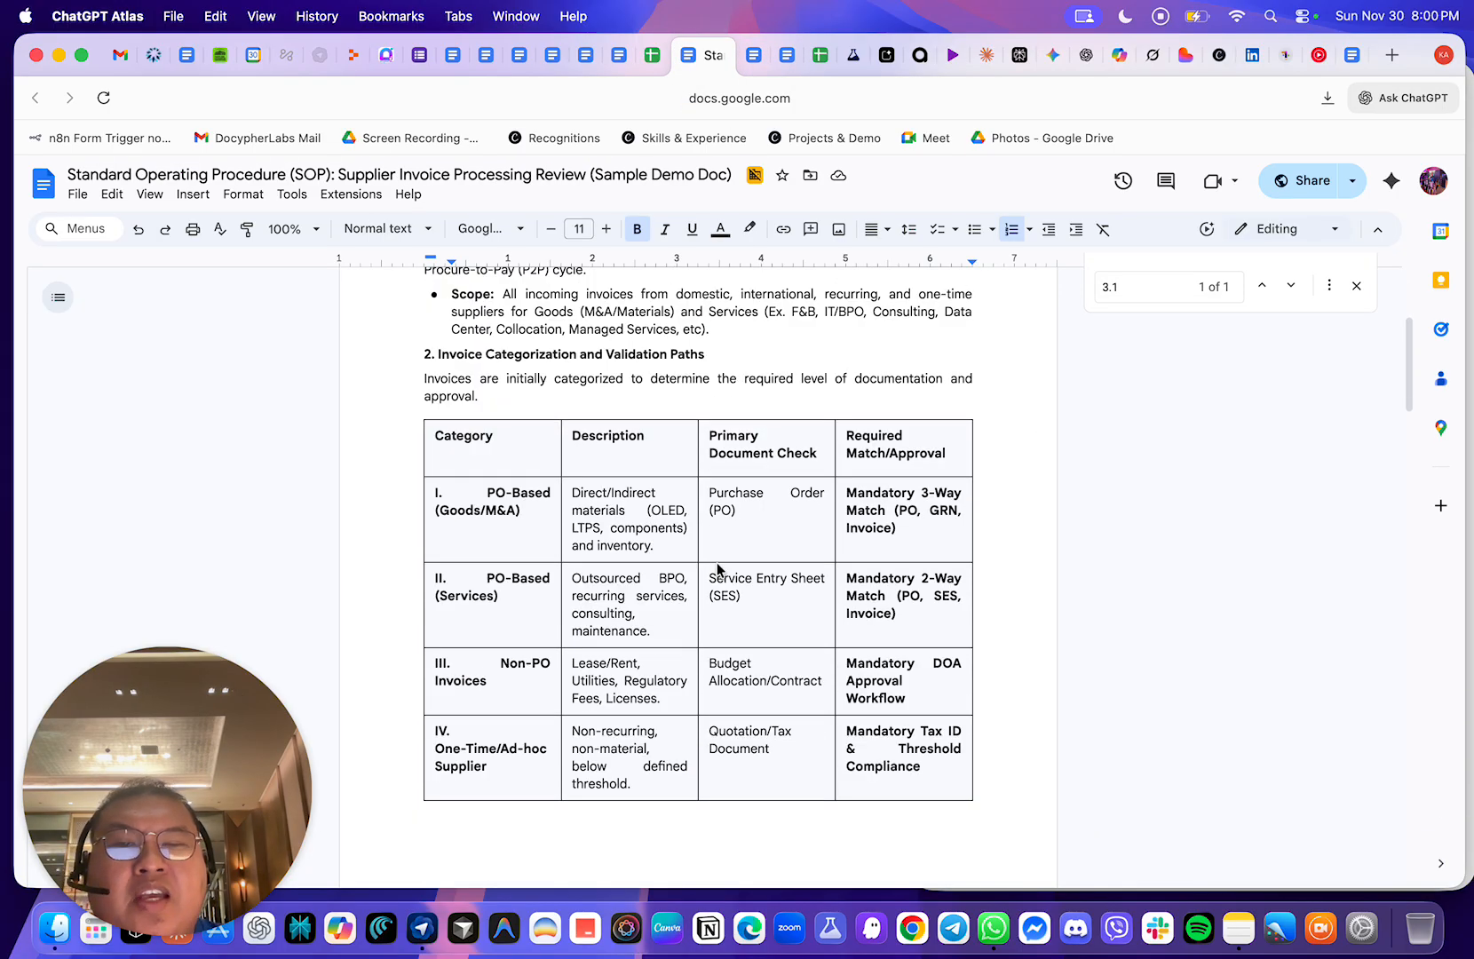
scroll(718, 569, up, 5)
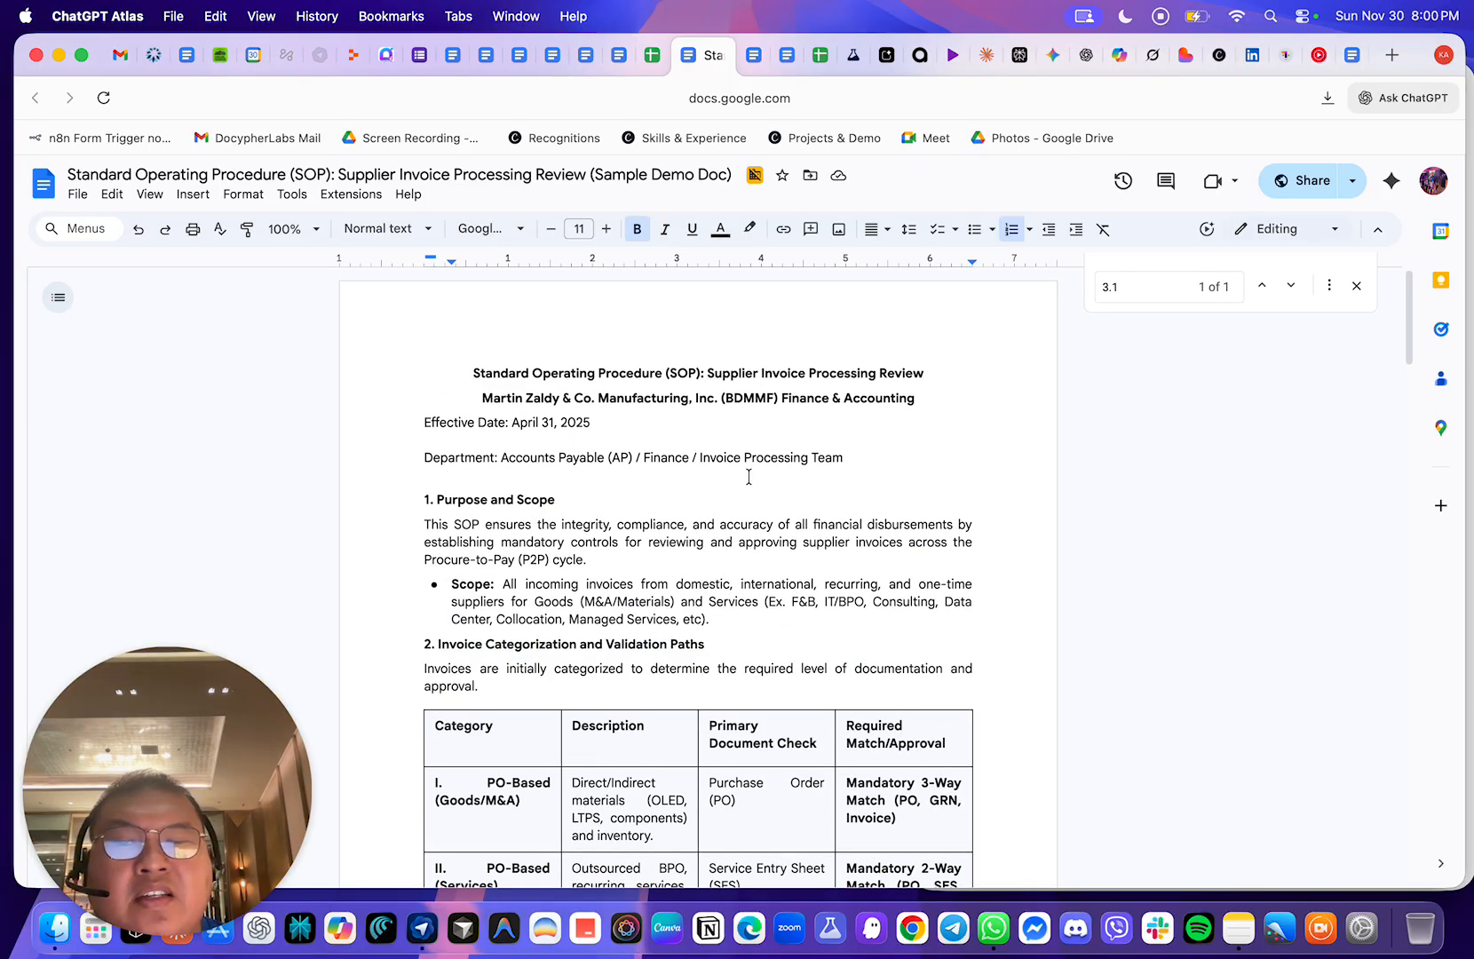
scroll(941, 336, down, 1)
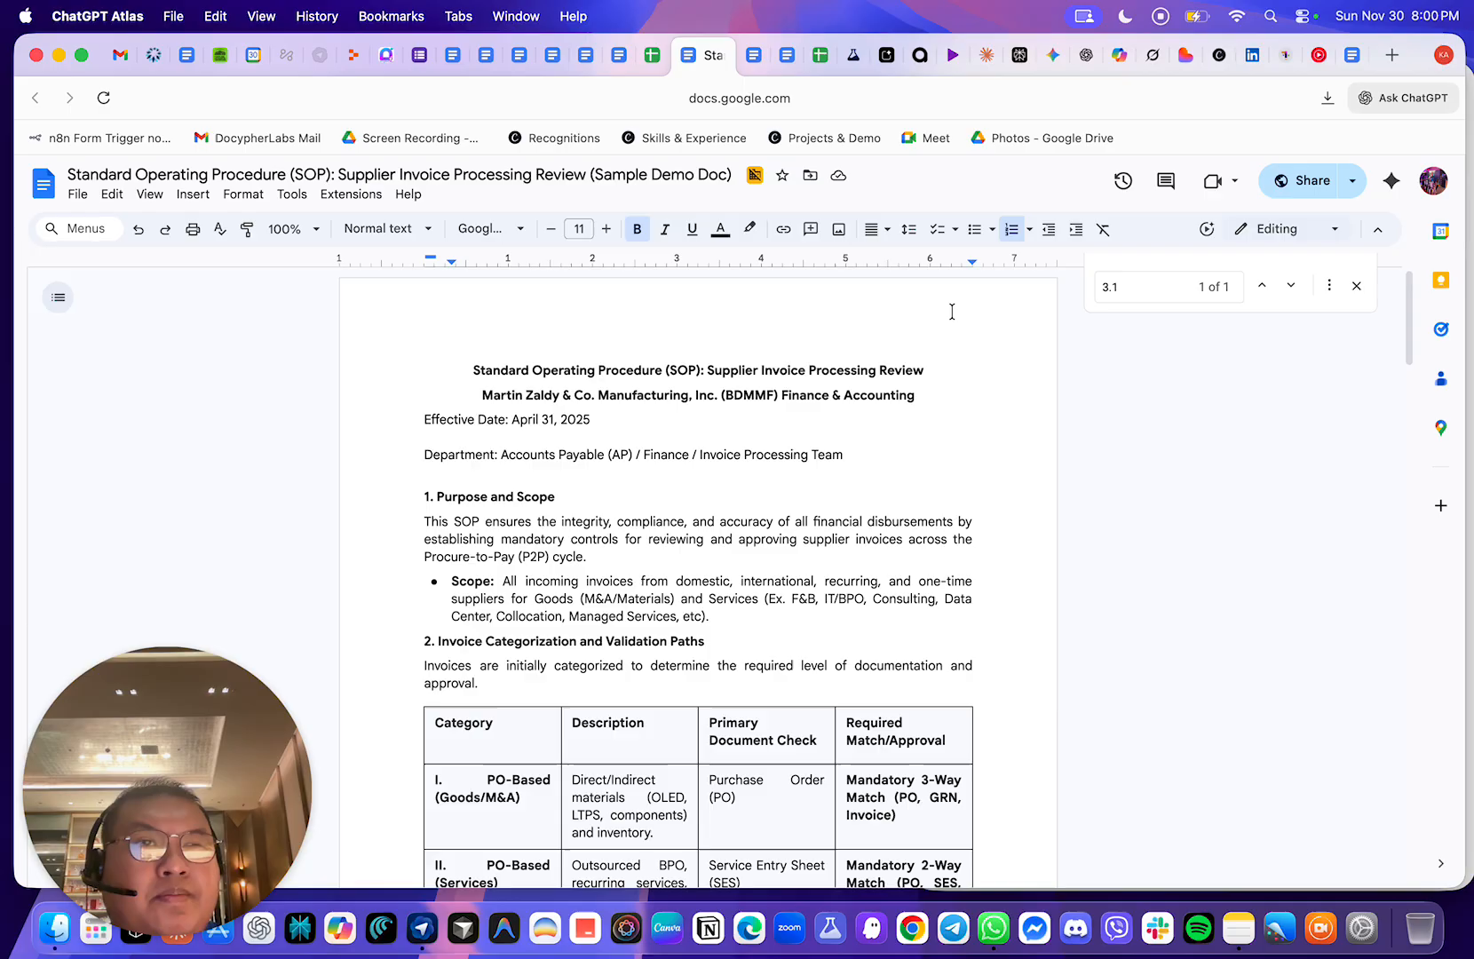